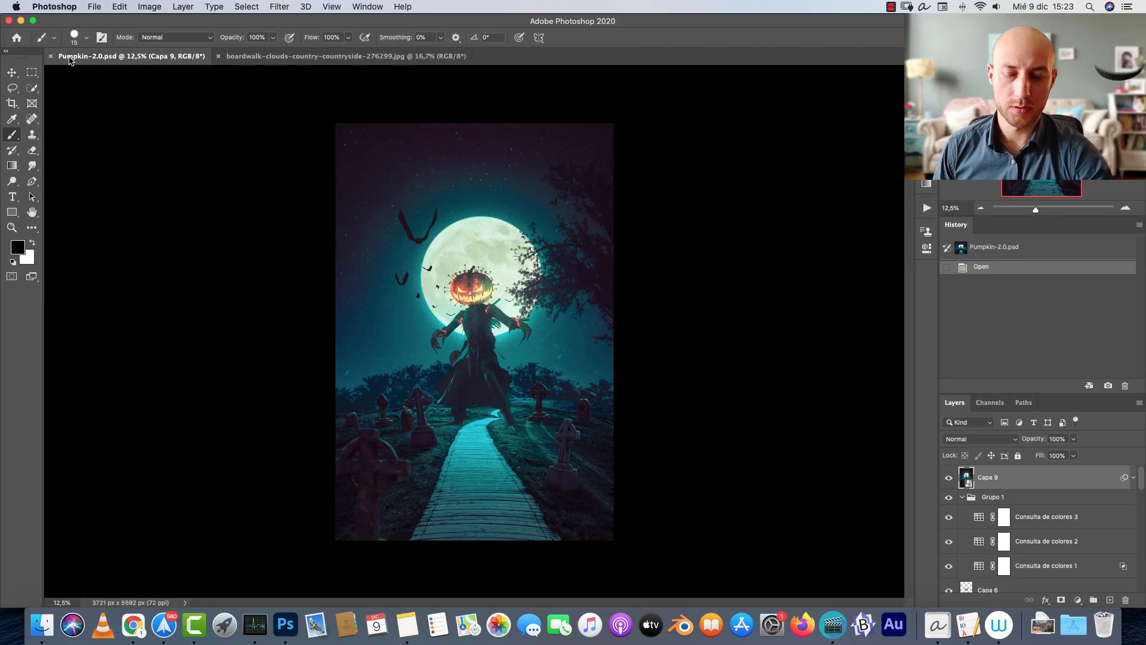
Copy the entire Pumpkin-2.0.psd canvas merged and create a new document at the clipboard size of 3721 x 5592 px.
{"action": "key", "text": "super+a"}
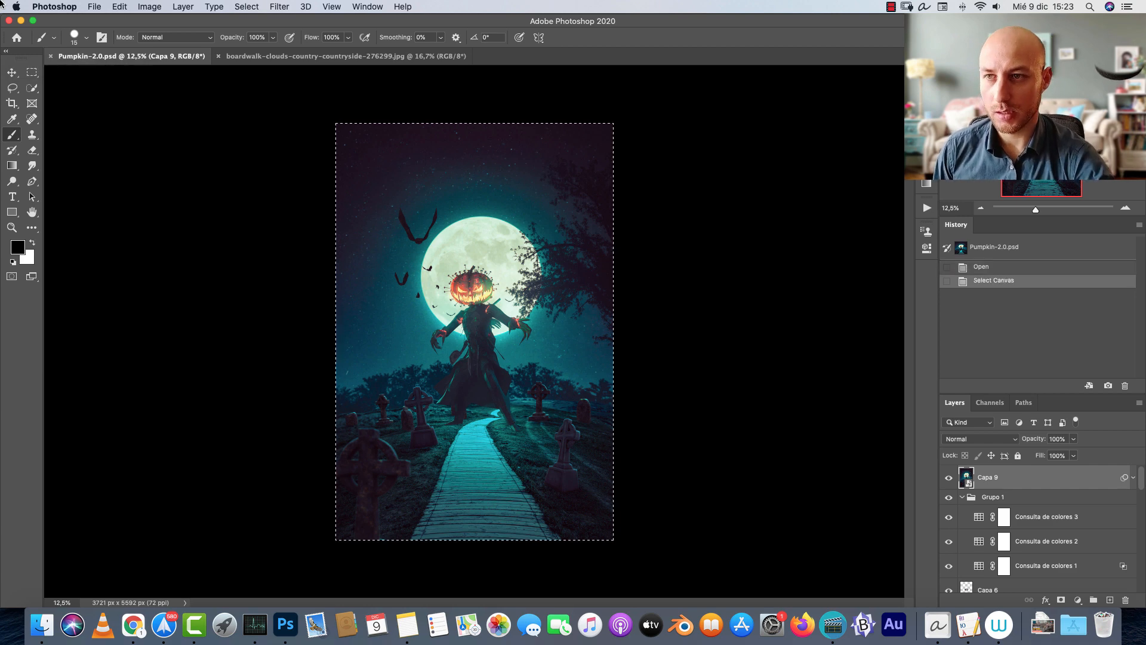
{"action": "left_click", "coordinate": [122, 6]}
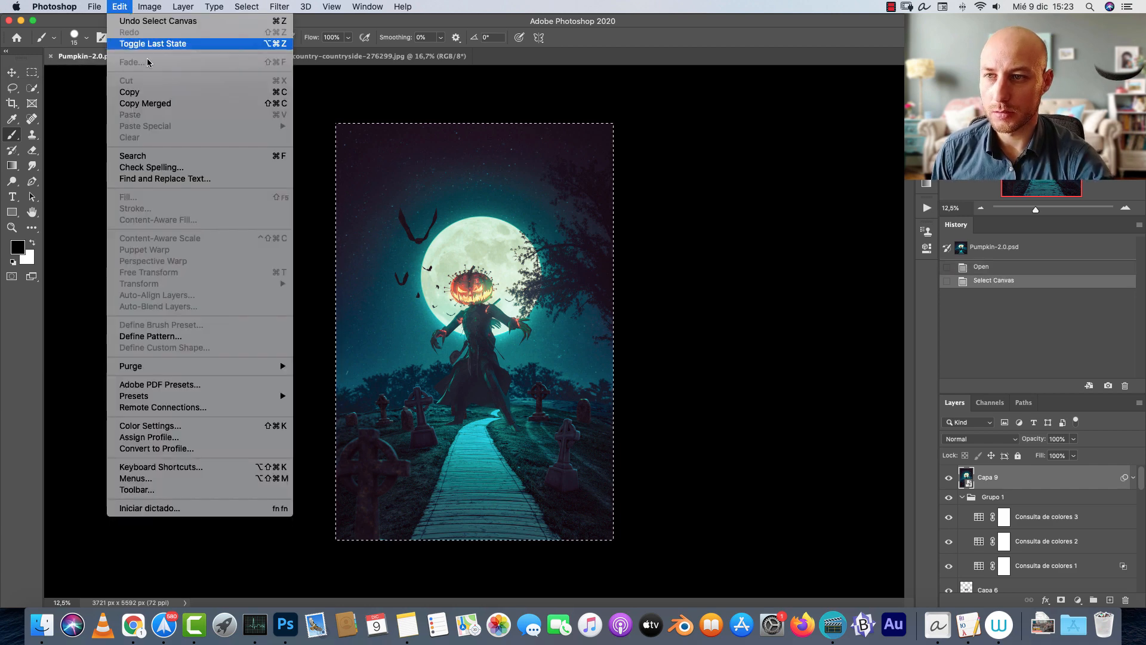
{"action": "left_click", "coordinate": [160, 102]}
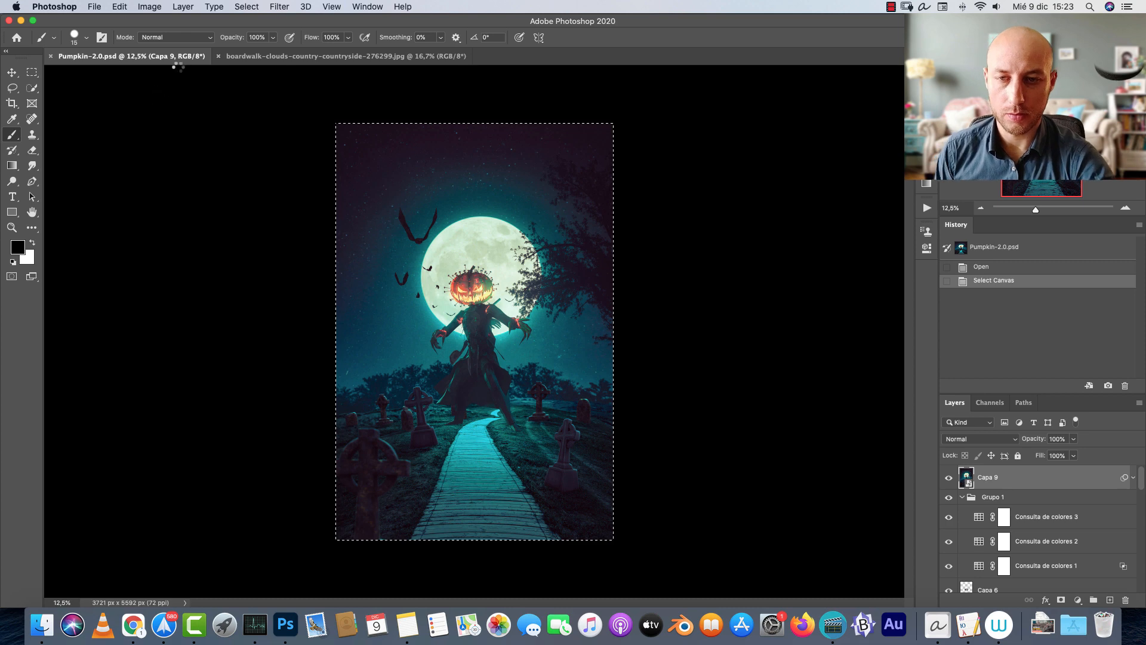
{"action": "key", "text": "super+n"}
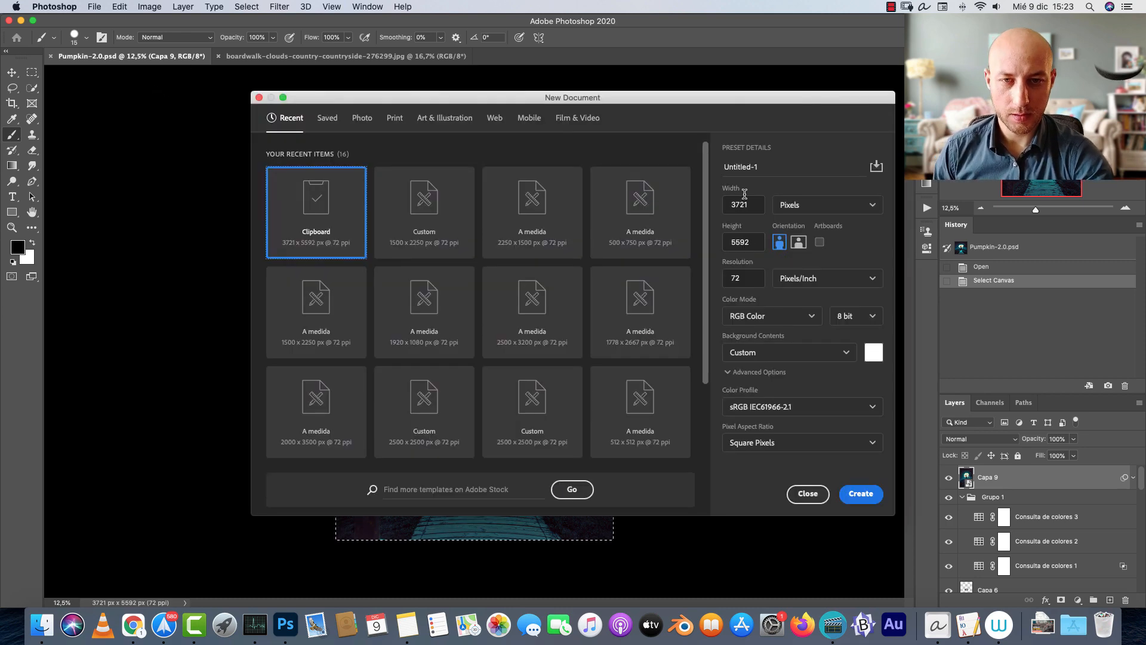
{"action": "left_click", "coordinate": [752, 205]}
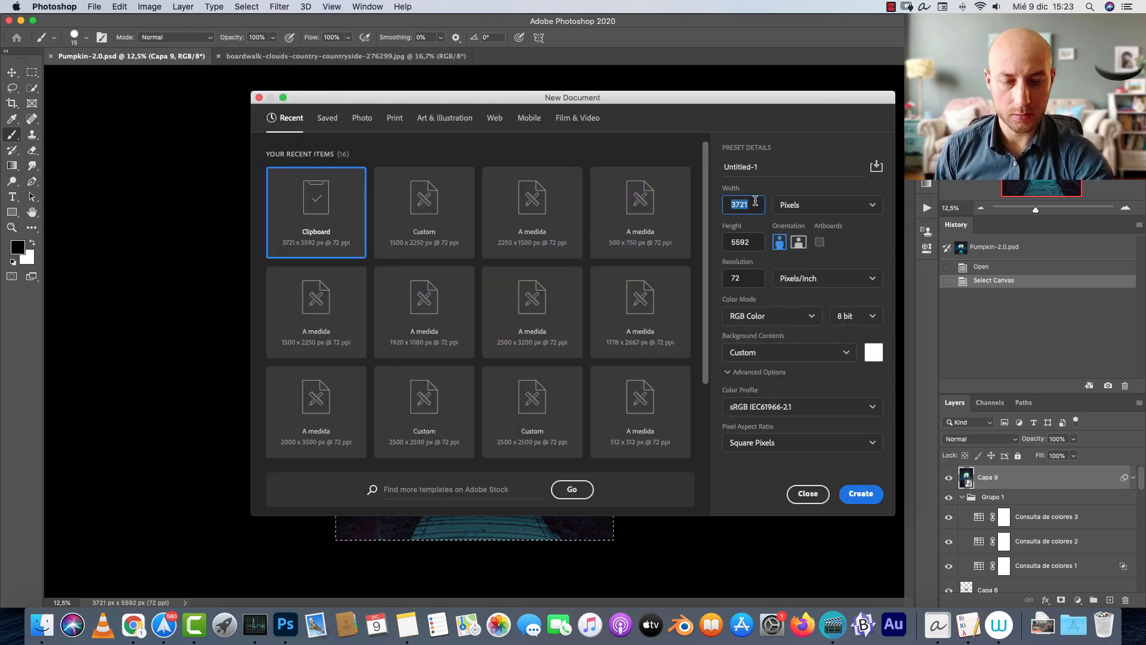
{"action": "left_click", "coordinate": [859, 493]}
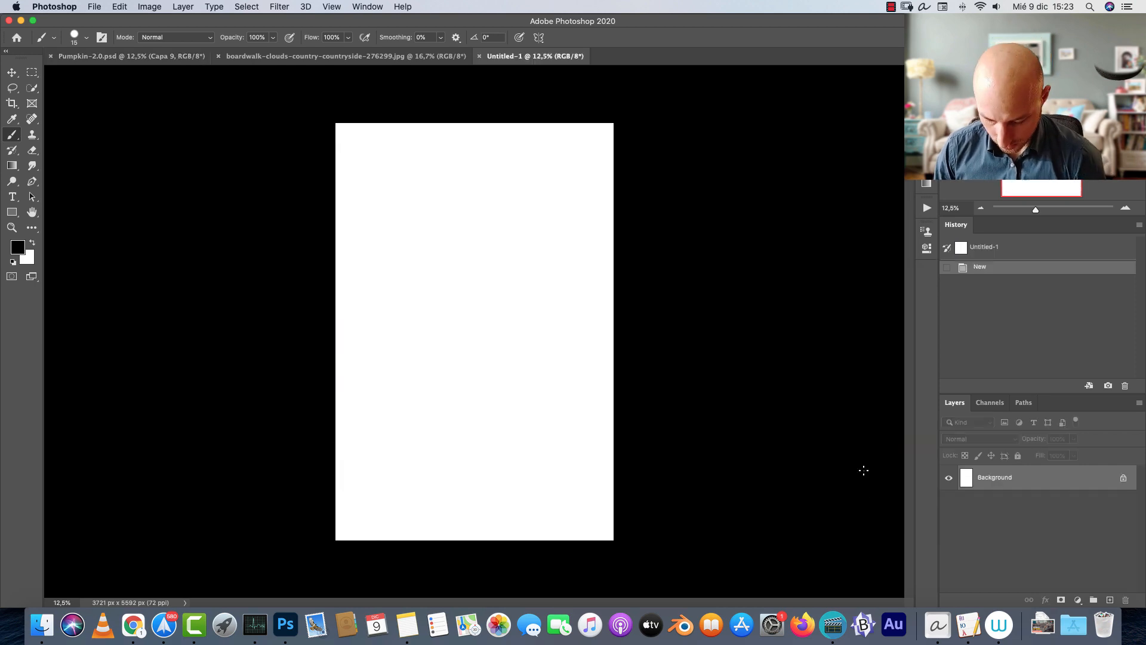
Resize the new blank document to 2500 px wide with its proportions kept.
{"action": "key", "text": "super+alt+i"}
{"action": "type", "text": "2500"}
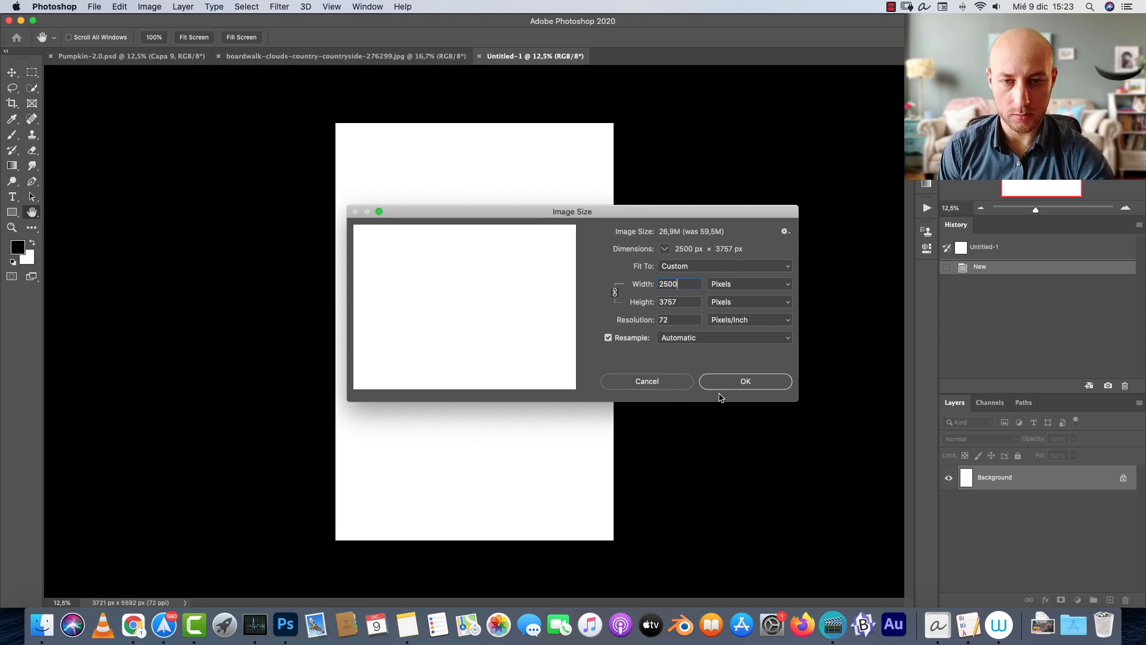
{"action": "left_click", "coordinate": [747, 381]}
{"action": "key", "text": "b"}
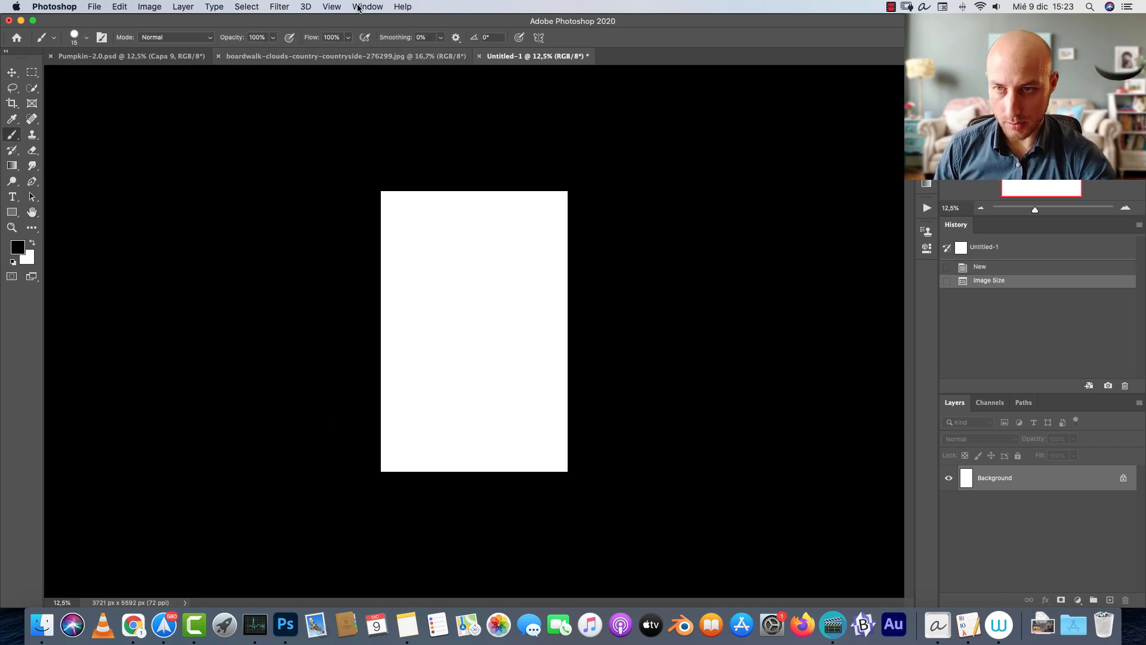
Bring the boardwalk countryside photo into Untitled-1 as a new layer and position it over the canvas.
{"action": "left_click", "coordinate": [298, 56]}
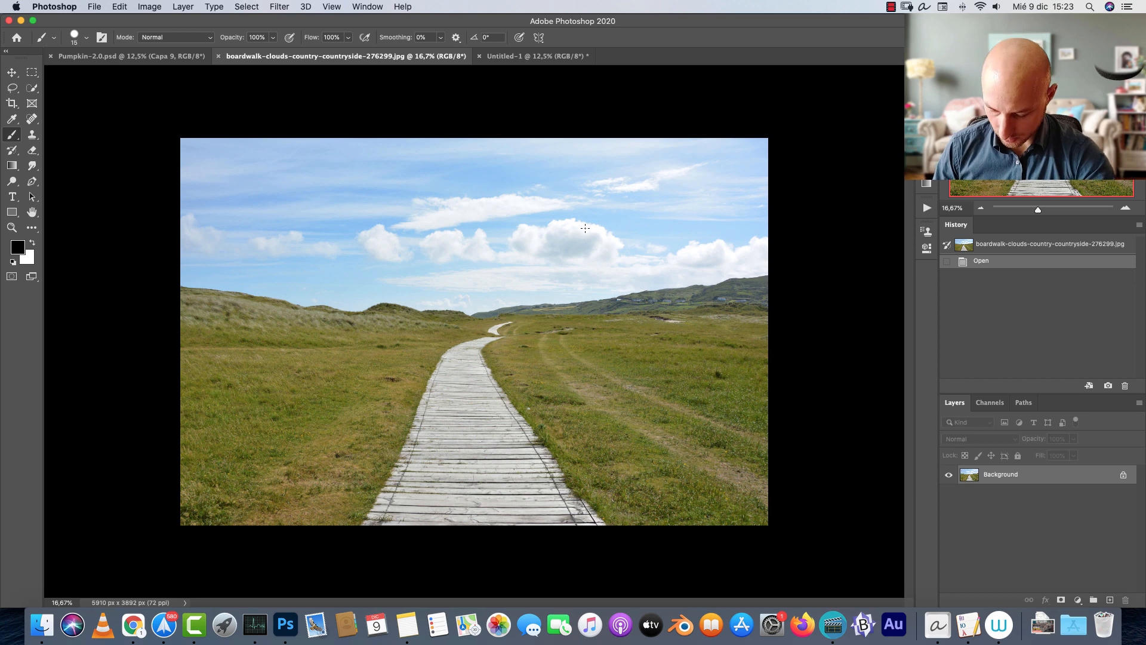
{"action": "key", "text": "v"}
{"action": "left_click", "coordinate": [538, 56]}
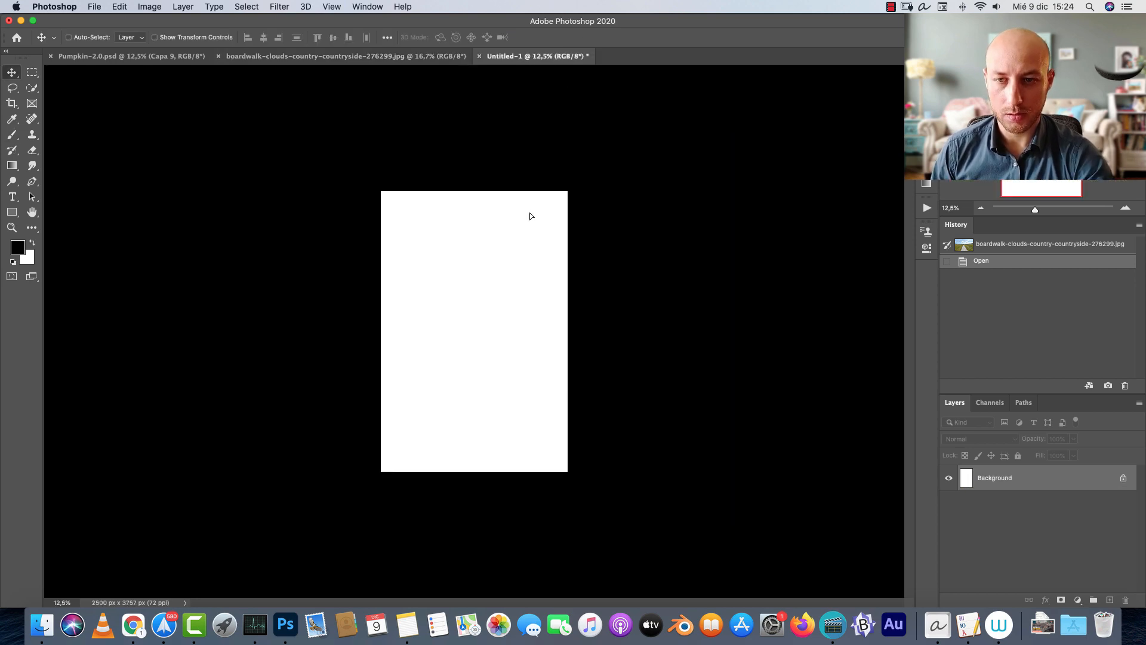
{"action": "left_click_drag", "start_coordinate": [530, 215], "coordinate": [530, 217]}
{"action": "left_click_drag", "start_coordinate": [530, 263], "coordinate": [482, 365]}
Return to Pumpkin-2.0.psd and clear its canvas selection.
{"action": "left_click", "coordinate": [131, 56]}
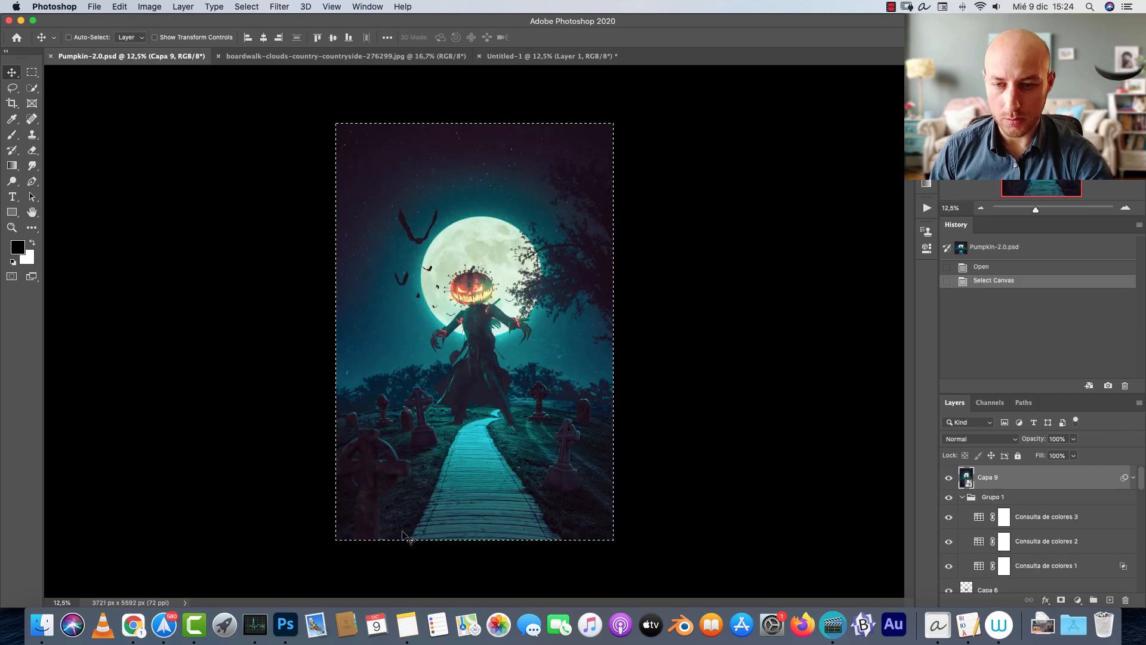
{"action": "key", "text": "super+c"}
{"action": "key", "text": "super+d"}
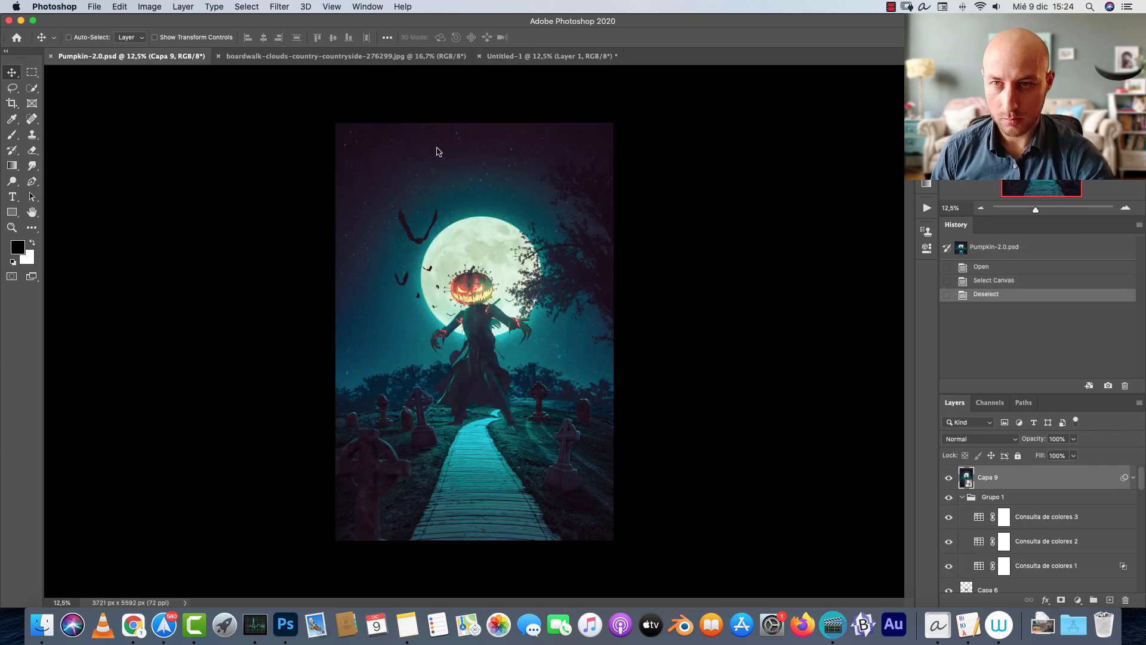
In Untitled-1, scale the boardwalk layer to about 62% and place it along the canvas's lower edge with the path centred.
{"action": "left_click", "coordinate": [519, 56]}
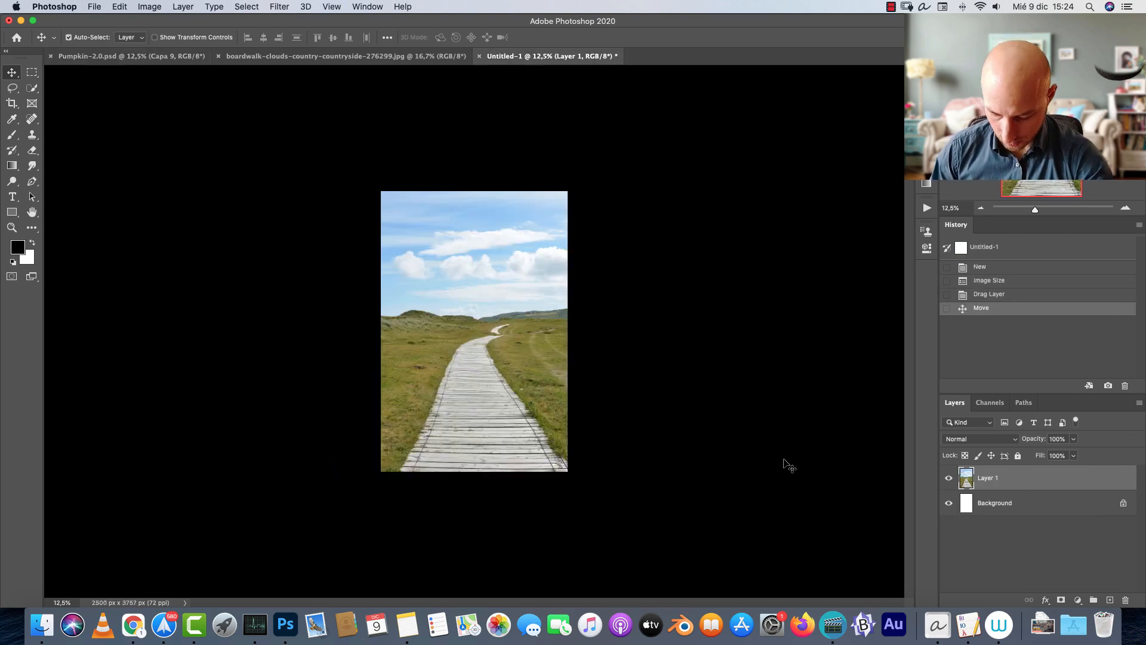
{"action": "key", "text": "super+t"}
{"action": "left_click_drag", "start_coordinate": [702, 330], "coordinate": [550, 329]}
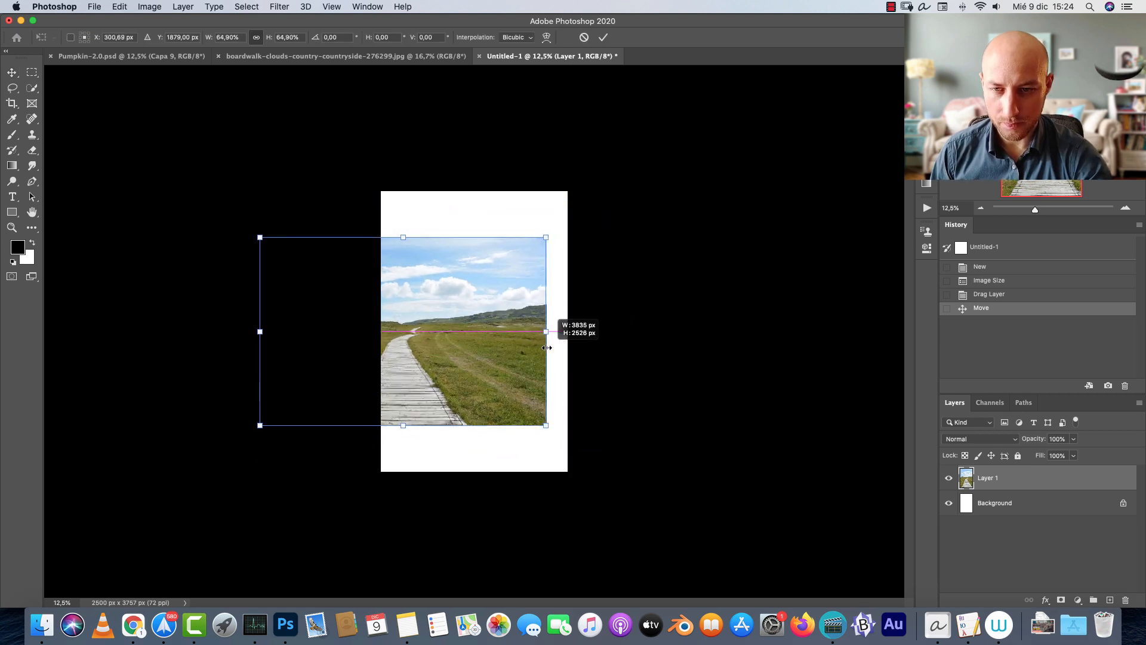
{"action": "left_click_drag", "start_coordinate": [448, 346], "coordinate": [513, 393]}
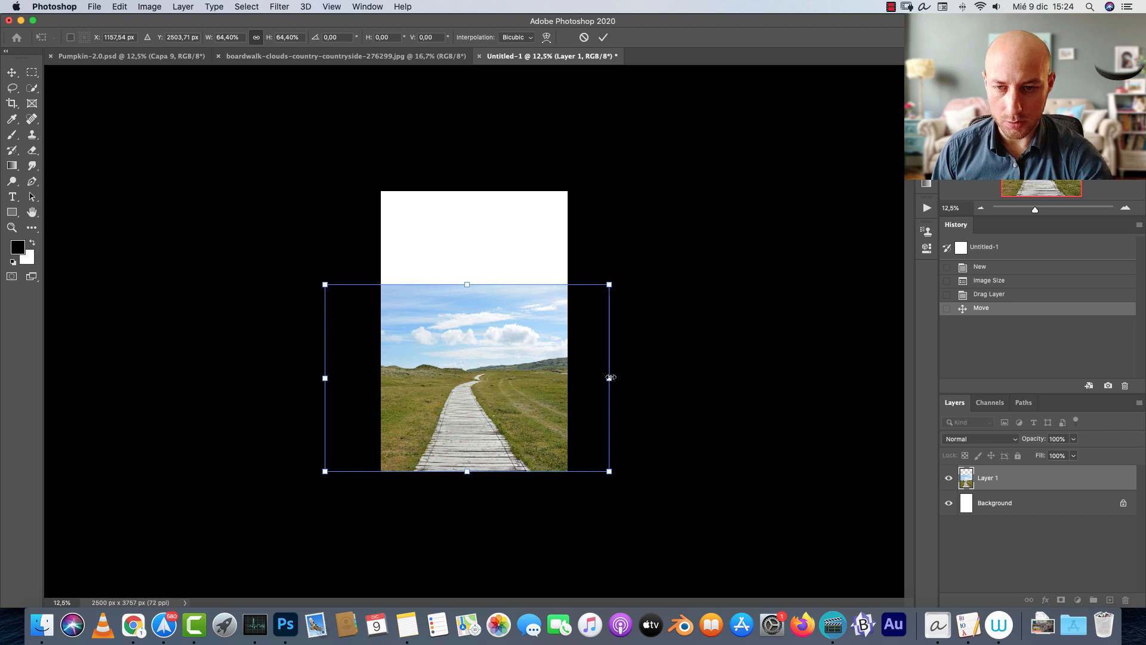
{"action": "left_click_drag", "start_coordinate": [609, 377], "coordinate": [597, 377]}
{"action": "left_click_drag", "start_coordinate": [515, 400], "coordinate": [521, 402]}
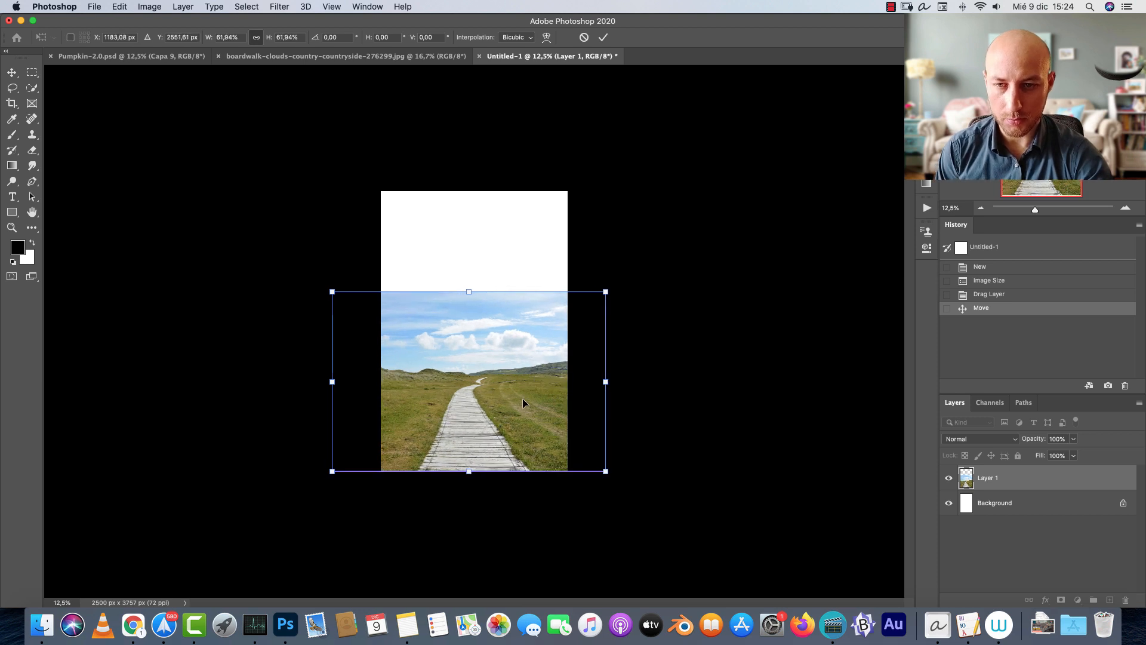
{"action": "key", "text": "Return"}
Delete the white Background layer and rename the boardwalk layer to ground.
{"action": "left_click", "coordinate": [161, 56]}
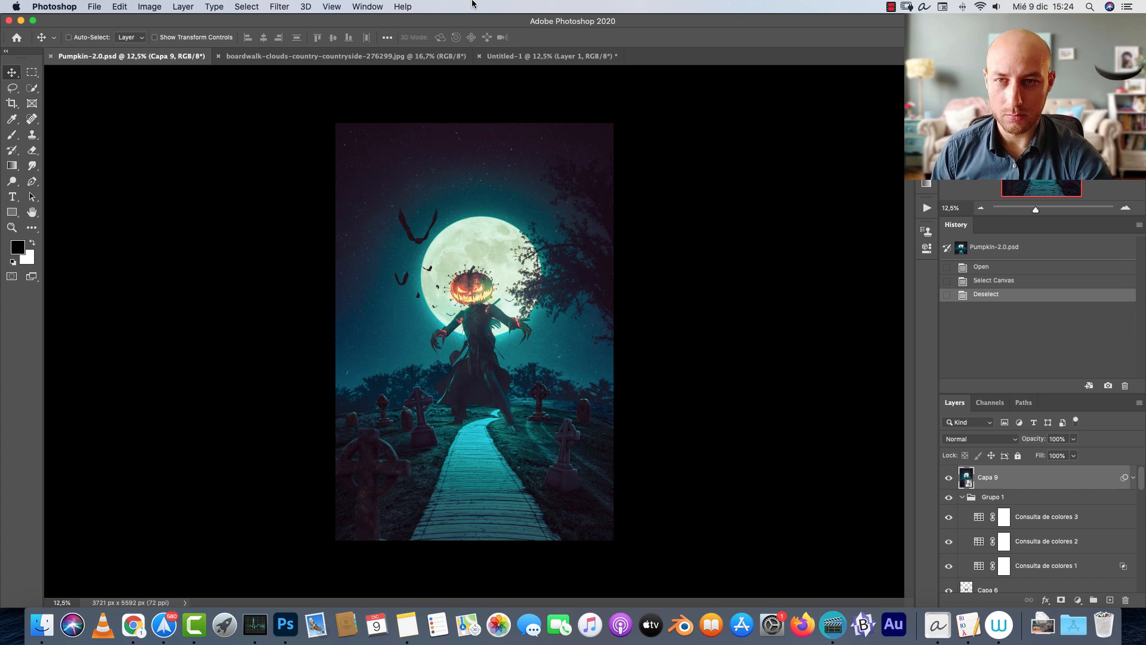
{"action": "left_click", "coordinate": [540, 56]}
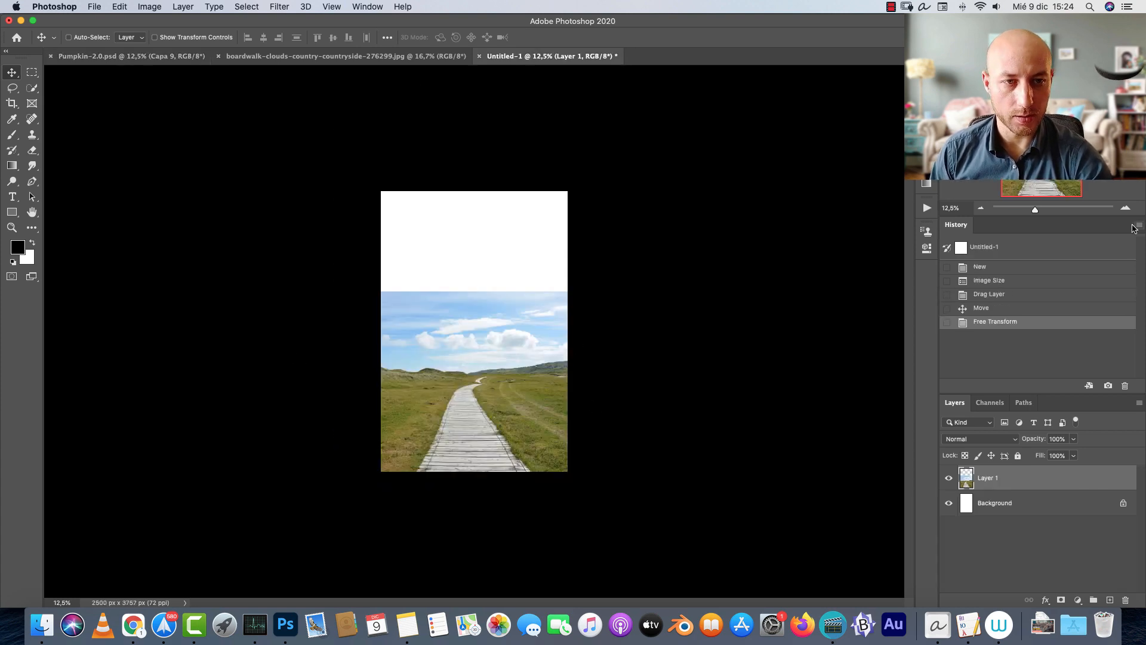
{"action": "left_click", "coordinate": [1125, 205]}
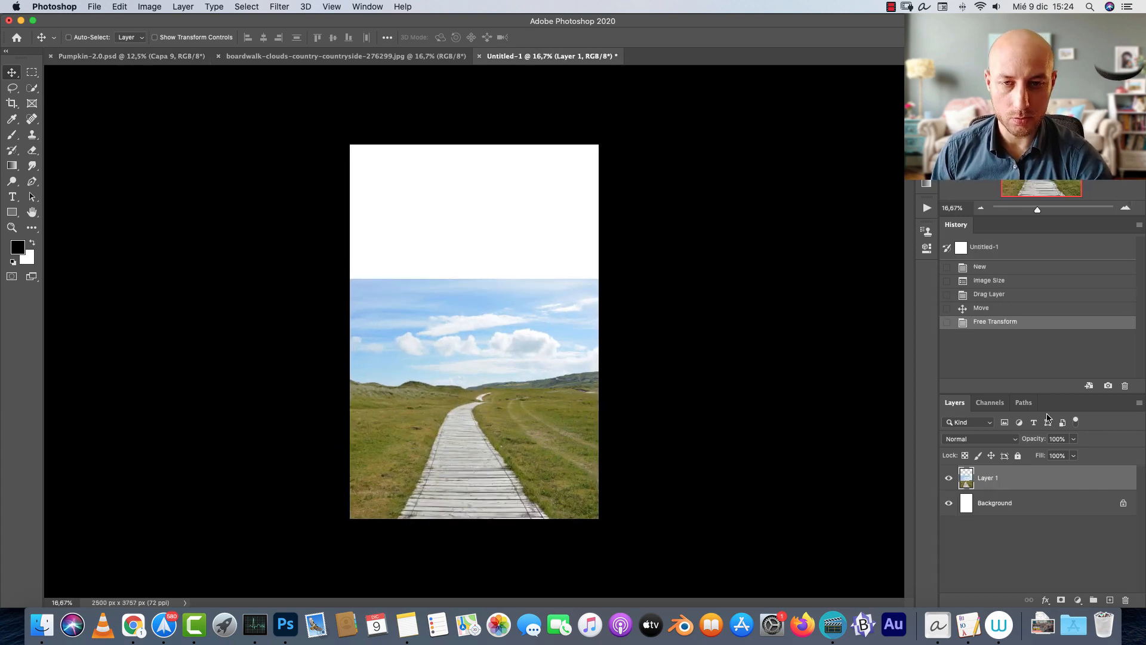
{"action": "left_click_drag", "start_coordinate": [1115, 505], "coordinate": [1126, 599]}
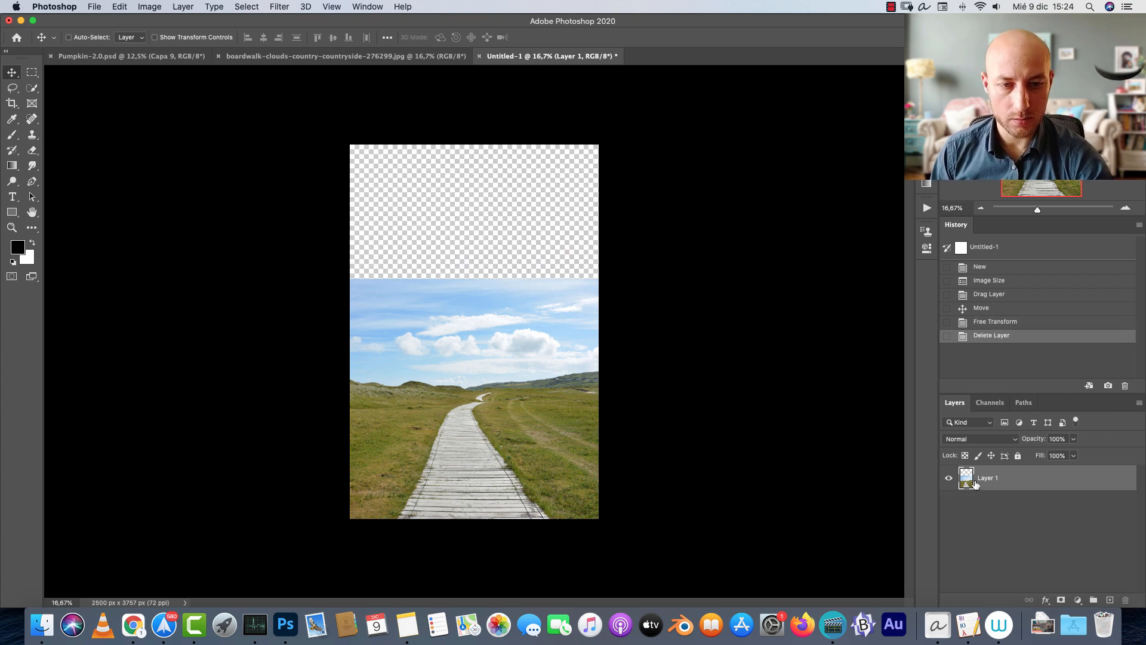
{"action": "double_click", "coordinate": [981, 477]}
{"action": "type", "text": "groujnd"}
{"action": "key", "text": "Return"}
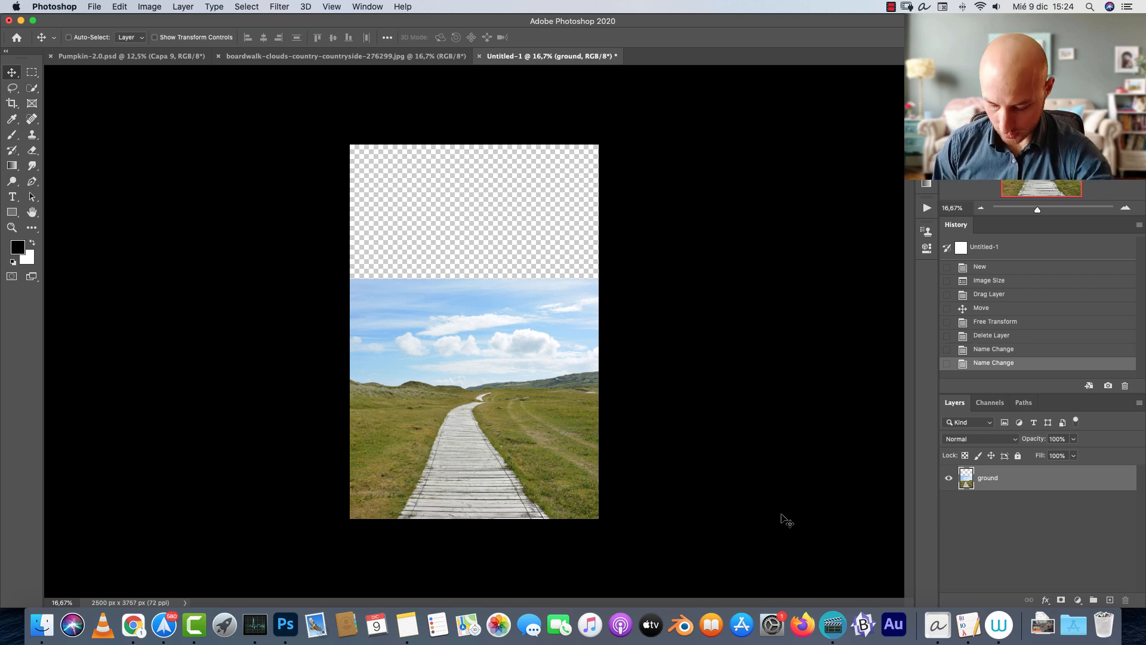
Warp the ground layer with the Arc preset at a bend of about 26% so the horizon curves upward.
{"action": "key", "text": "ctrl+t"}
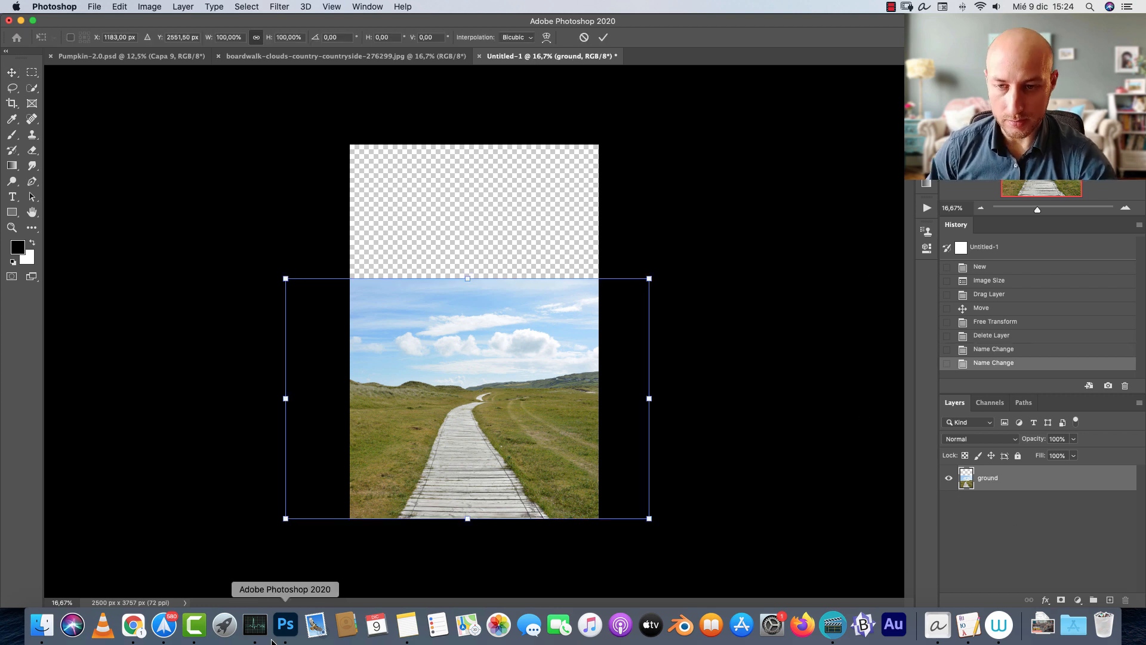
{"action": "left_click", "coordinate": [547, 37]}
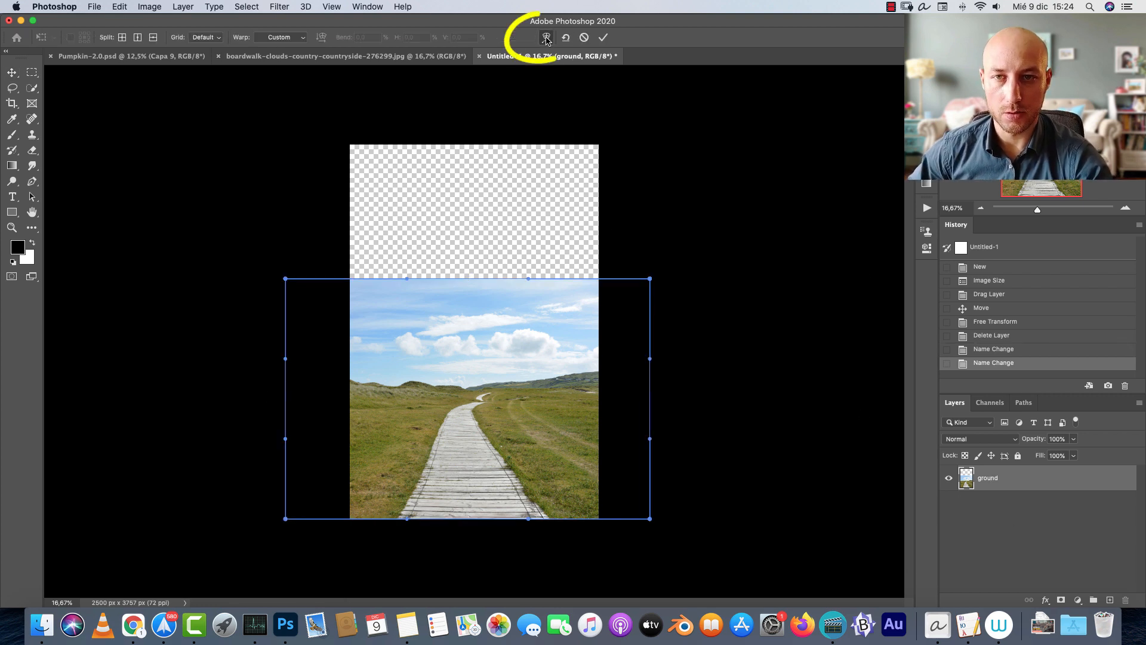
{"action": "left_click", "coordinate": [119, 7]}
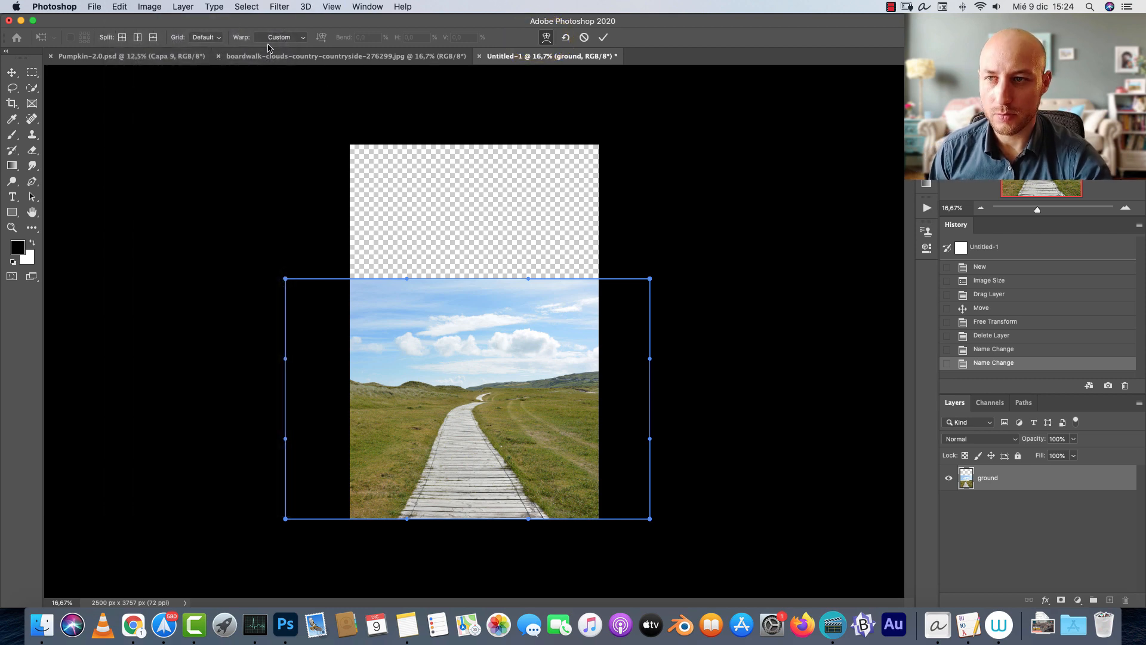
{"action": "left_click", "coordinate": [209, 38]}
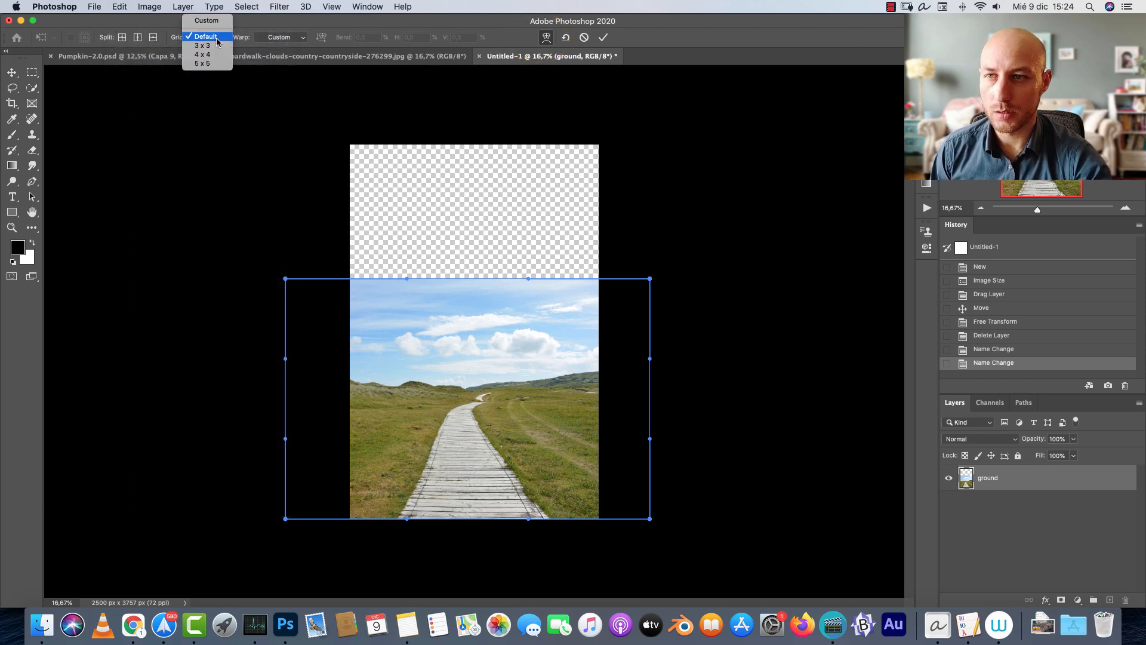
{"action": "left_click", "coordinate": [281, 38]}
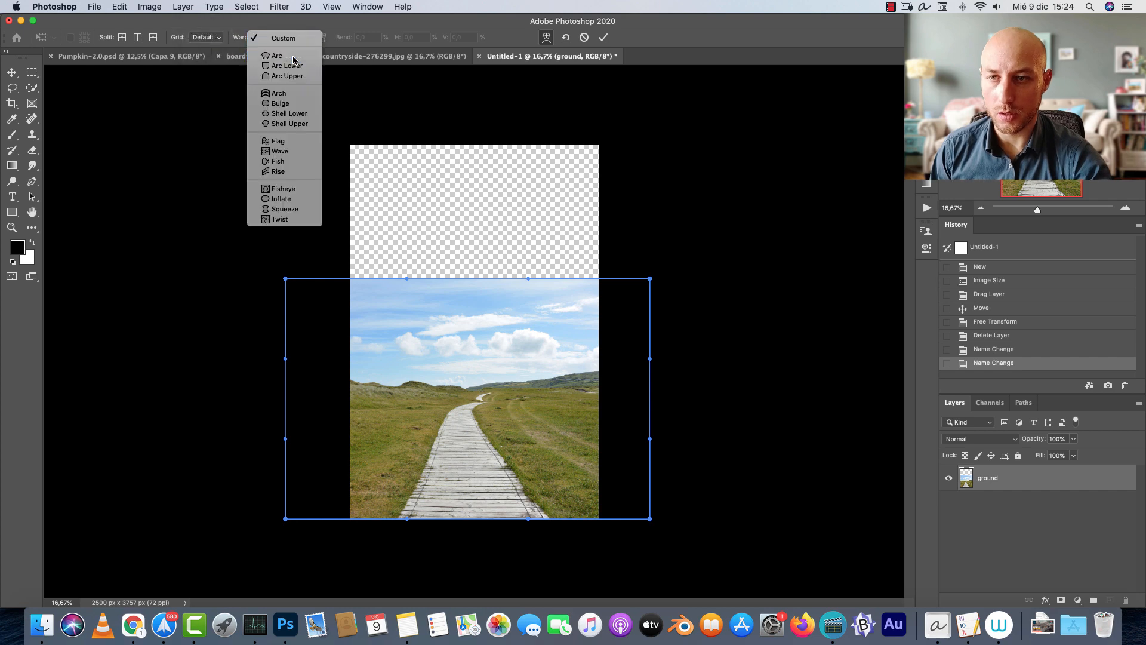
{"action": "left_click", "coordinate": [281, 84]}
{"action": "mouse_move", "coordinate": [478, 311]}
{"action": "left_mouse_down"}
{"action": "mouse_move", "coordinate": [481, 335]}
{"action": "mouse_move", "coordinate": [481, 320]}
{"action": "left_mouse_up"}
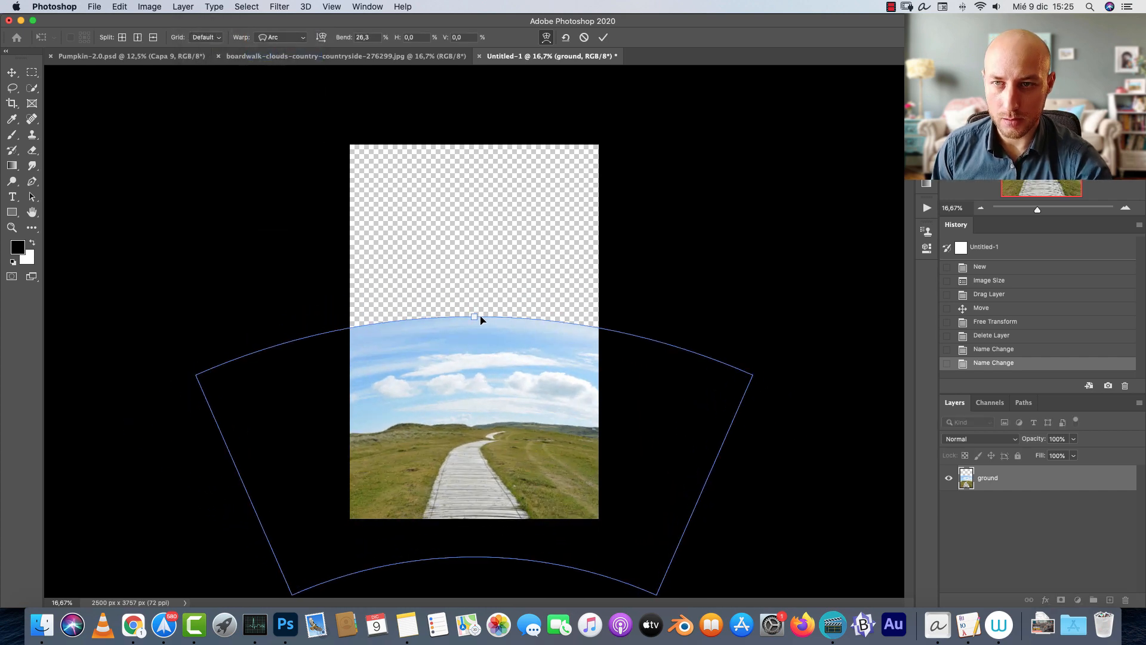
{"action": "left_click_drag", "start_coordinate": [479, 403], "coordinate": [479, 377]}
{"action": "key", "text": "Return"}
Select the sky in the ground layer with Quick Selection and hide it with a layer mask.
{"action": "key", "text": "super+plus"}
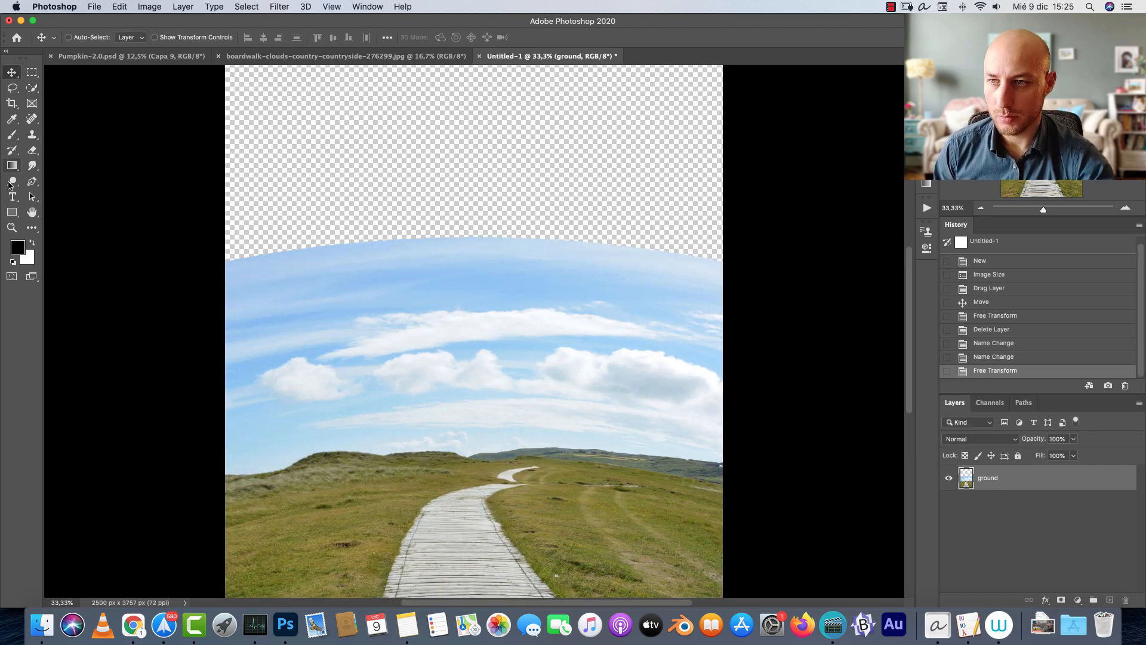
{"action": "left_click", "coordinate": [33, 88]}
{"action": "mouse_move", "coordinate": [358, 369]}
{"action": "left_mouse_down"}
{"action": "mouse_move", "coordinate": [566, 376]}
{"action": "mouse_move", "coordinate": [694, 364]}
{"action": "mouse_move", "coordinate": [644, 253]}
{"action": "mouse_move", "coordinate": [423, 255]}
{"action": "mouse_move", "coordinate": [659, 325]}
{"action": "left_mouse_up"}
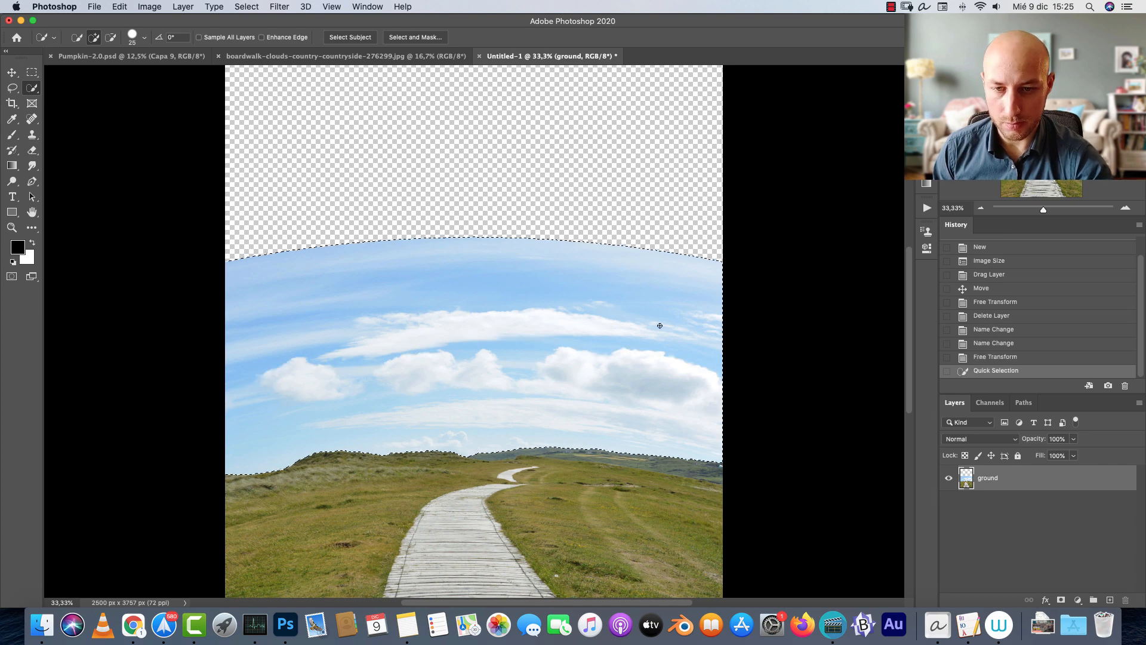
{"action": "left_click", "coordinate": [1061, 599], "text": "alt"}
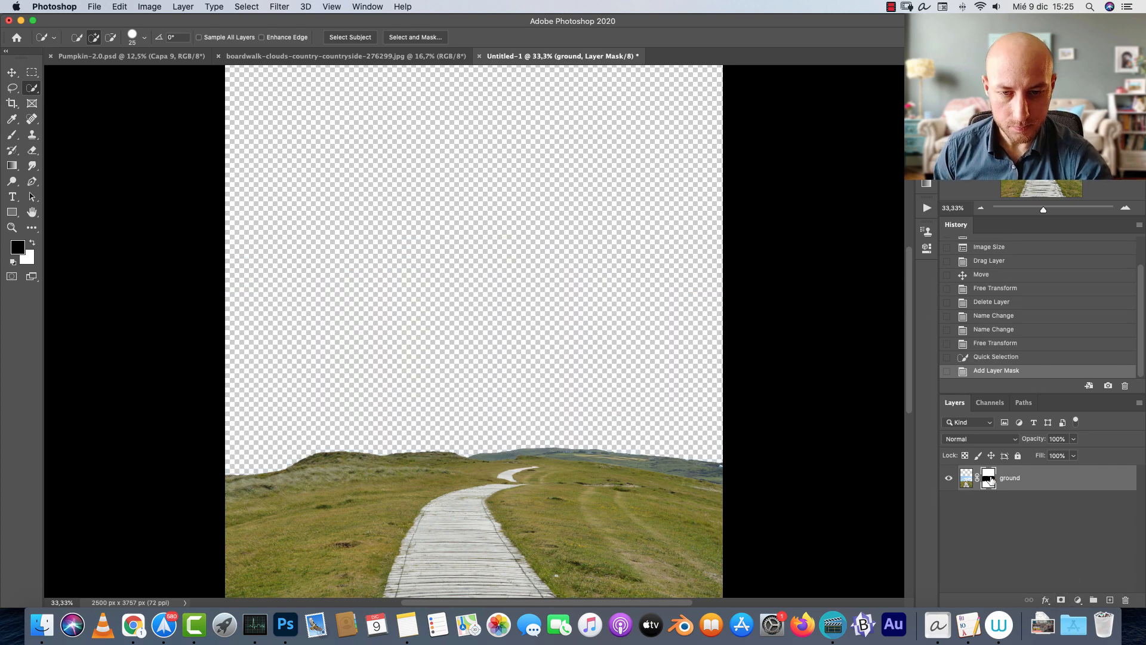
Examine the masked horizon edge of the ground layer up close and the composition as a whole.
{"action": "key", "text": "super+plus"}
{"action": "key", "text": "super+plus"}
{"action": "key", "text": "super+plus"}
{"action": "left_click_drag", "start_coordinate": [776, 508], "coordinate": [883, 316]}
{"action": "left_click_drag", "start_coordinate": [197, 311], "coordinate": [380, 369]}
{"action": "scroll", "coordinate": [627, 392], "scroll_direction": "down", "scroll_amount": 5}
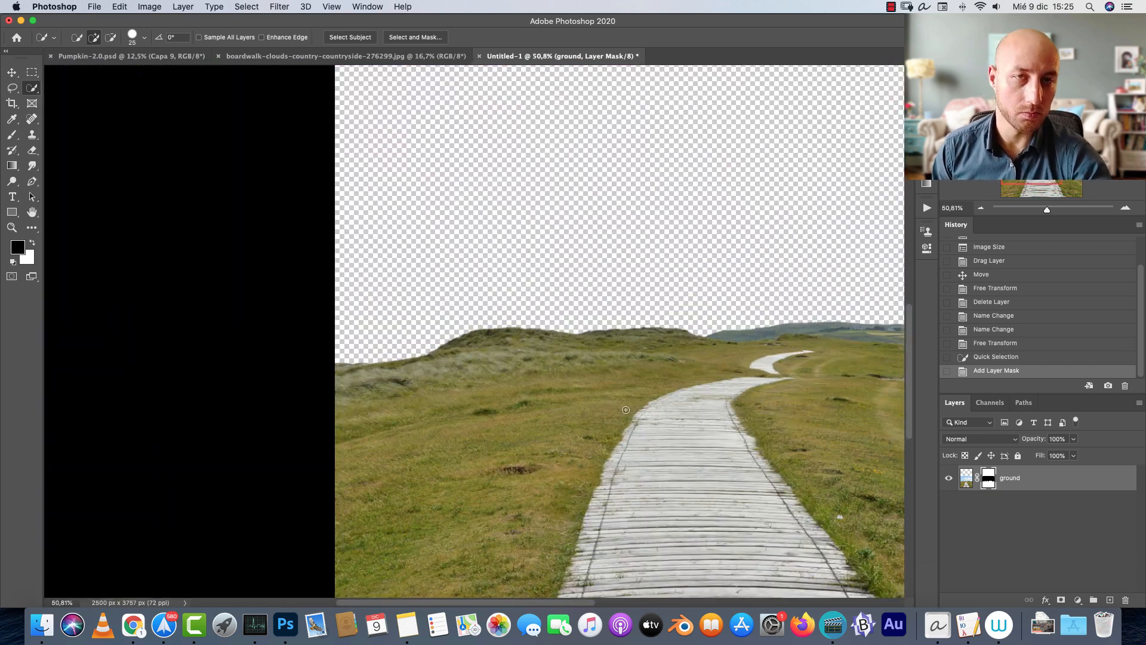
{"action": "scroll", "coordinate": [686, 429], "scroll_direction": "down", "scroll_amount": 2}
{"action": "scroll", "coordinate": [836, 478], "scroll_direction": "down", "scroll_amount": 4}
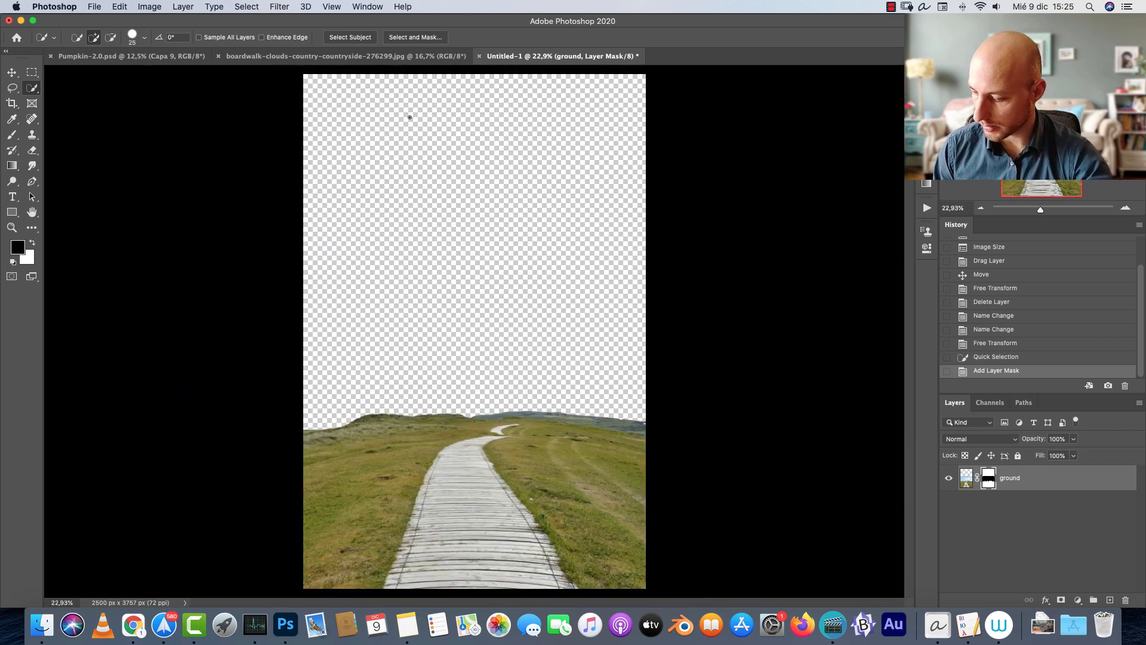
Place the manuel-will starry sky photo from the Stock folder as an embedded image filling the canvas width.
{"action": "key", "text": "super+s"}
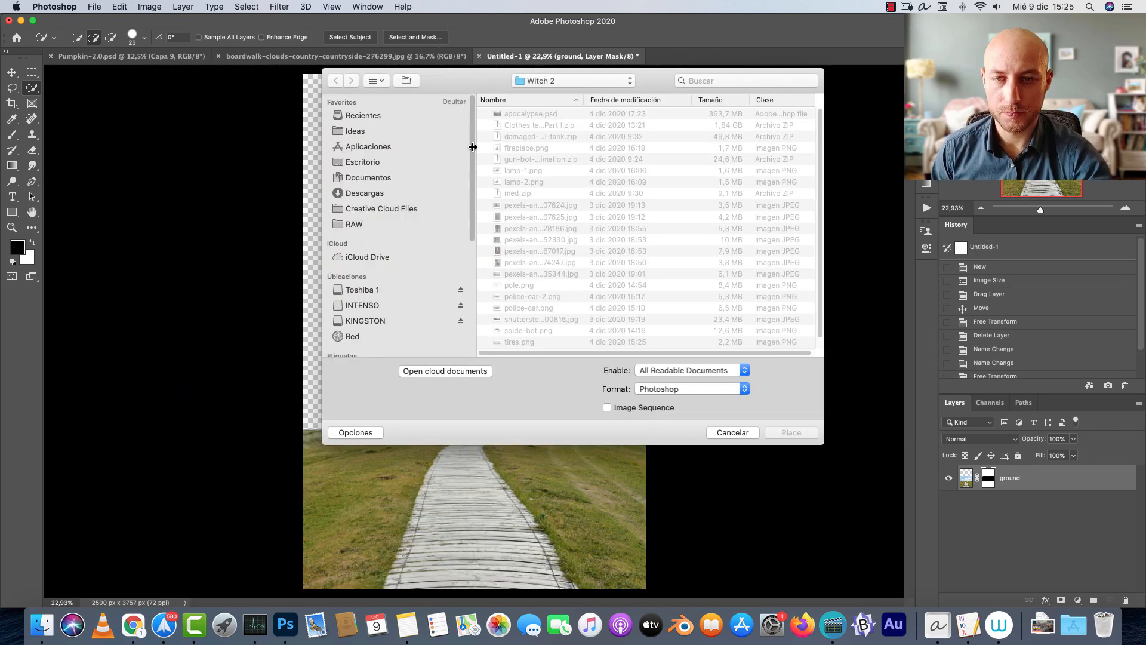
{"action": "left_click", "coordinate": [576, 272]}
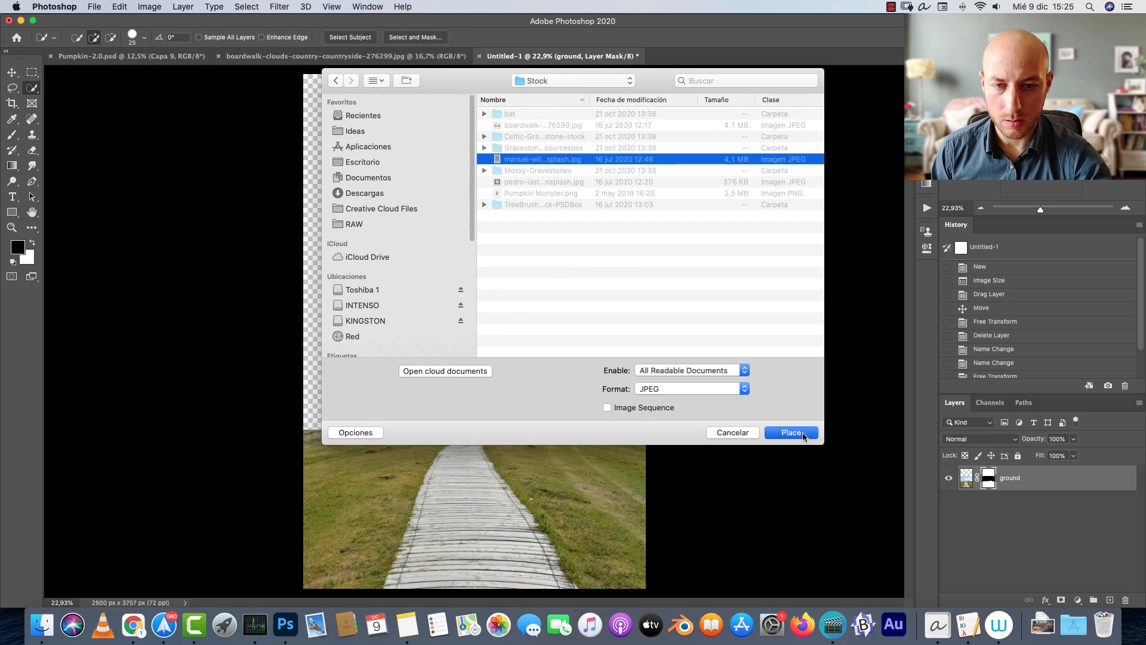
{"action": "left_click", "coordinate": [791, 432]}
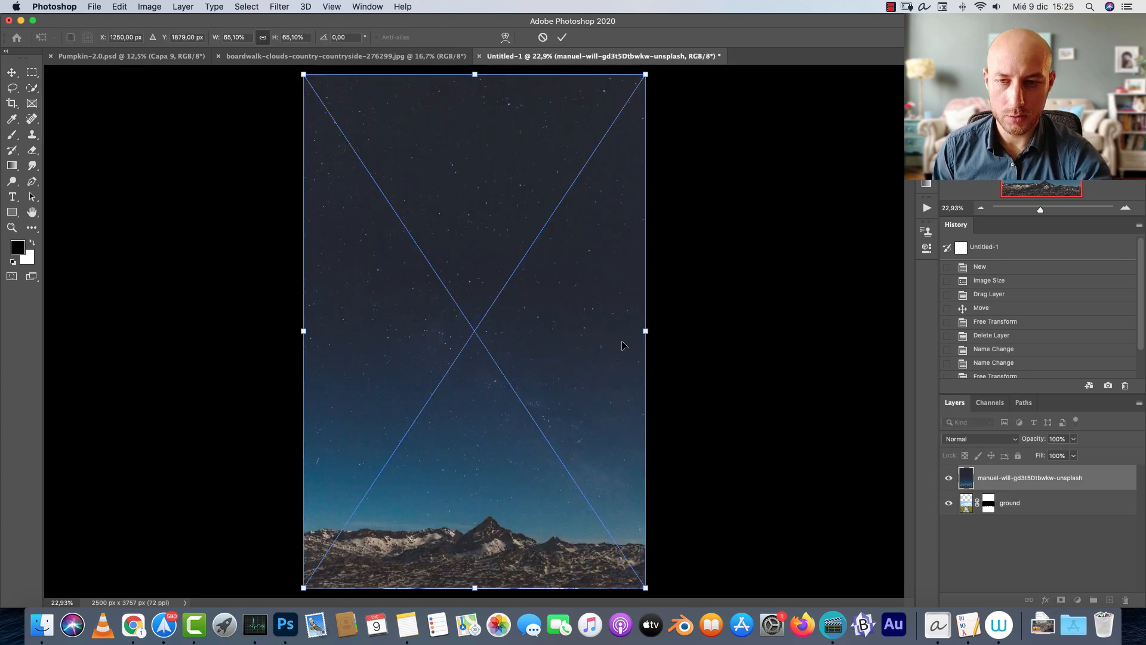
{"action": "key", "text": "Return"}
Move the placed starry sky layer below the ground layer and rename it sky.
{"action": "left_click_drag", "start_coordinate": [1043, 481], "coordinate": [1037, 519]}
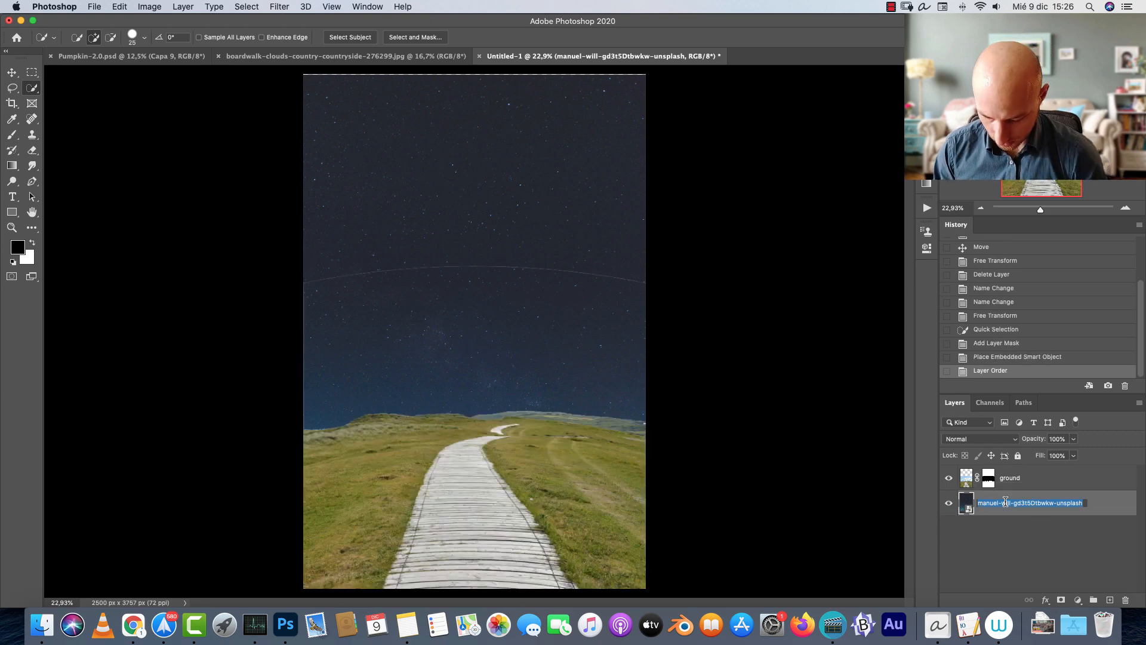
{"action": "type", "text": "sky"}
{"action": "key", "text": "Return"}
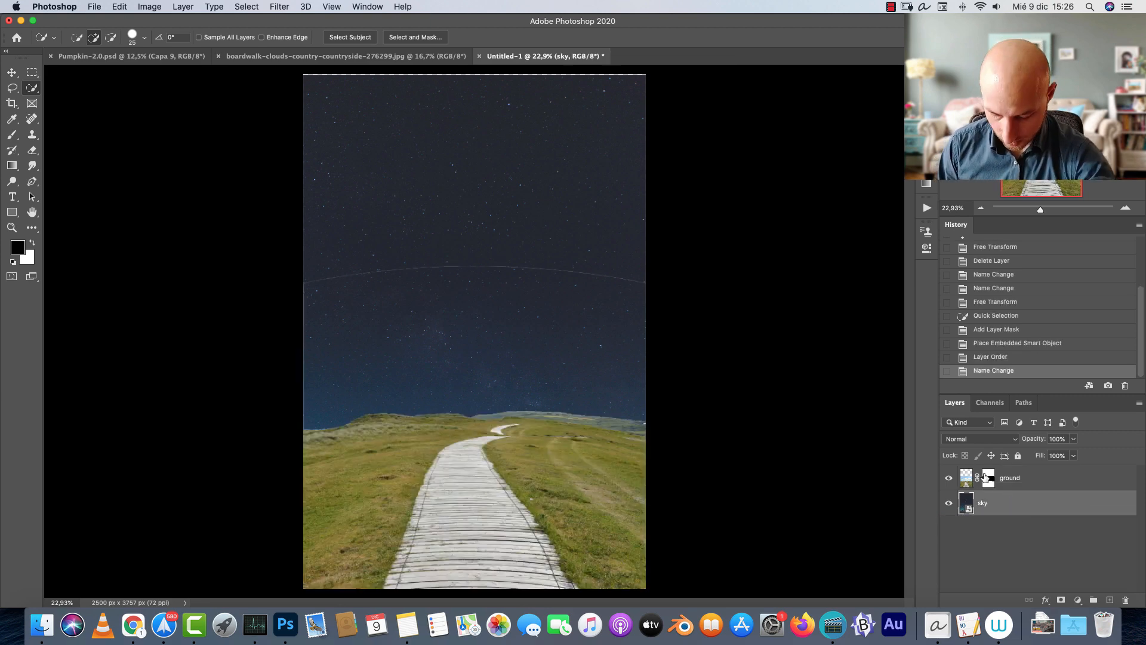
Paint black on the ground layer's mask with a 250 px hard round brush to hide the leftover arc line and side edges.
{"action": "left_click", "coordinate": [986, 476]}
{"action": "key", "text": "b"}
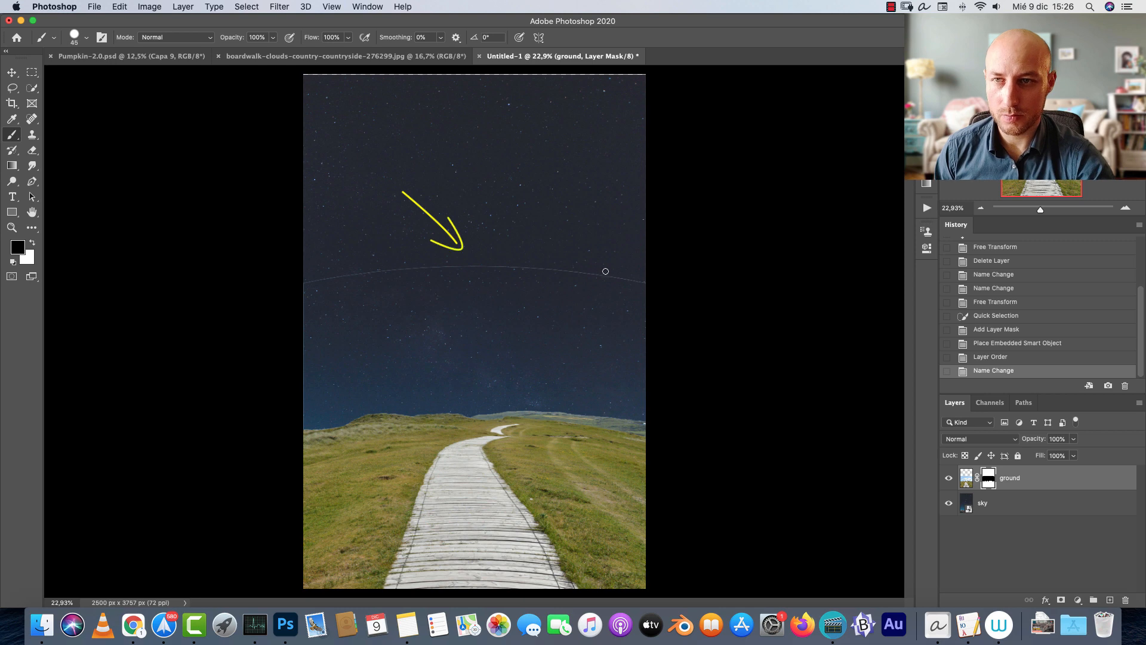
{"action": "key", "text": "bracketright"}
{"action": "key", "text": "bracketright"}
{"action": "key", "text": "bracketright"}
{"action": "key", "text": "bracketright"}
{"action": "key", "text": "bracketright"}
{"action": "key", "text": "bracketright"}
{"action": "key", "text": "bracketright"}
{"action": "key", "text": "bracketright"}
{"action": "key", "text": "bracketright"}
{"action": "key", "text": "bracketright"}
{"action": "key", "text": "bracketright"}
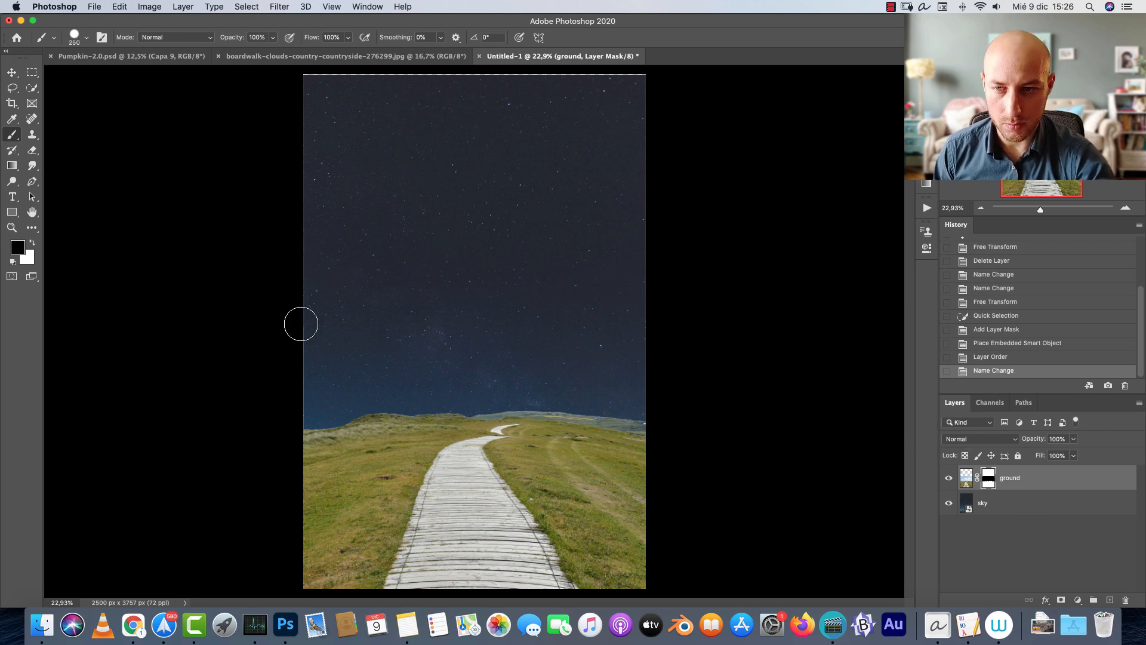
{"action": "left_click_drag", "start_coordinate": [292, 394], "coordinate": [306, 409]}
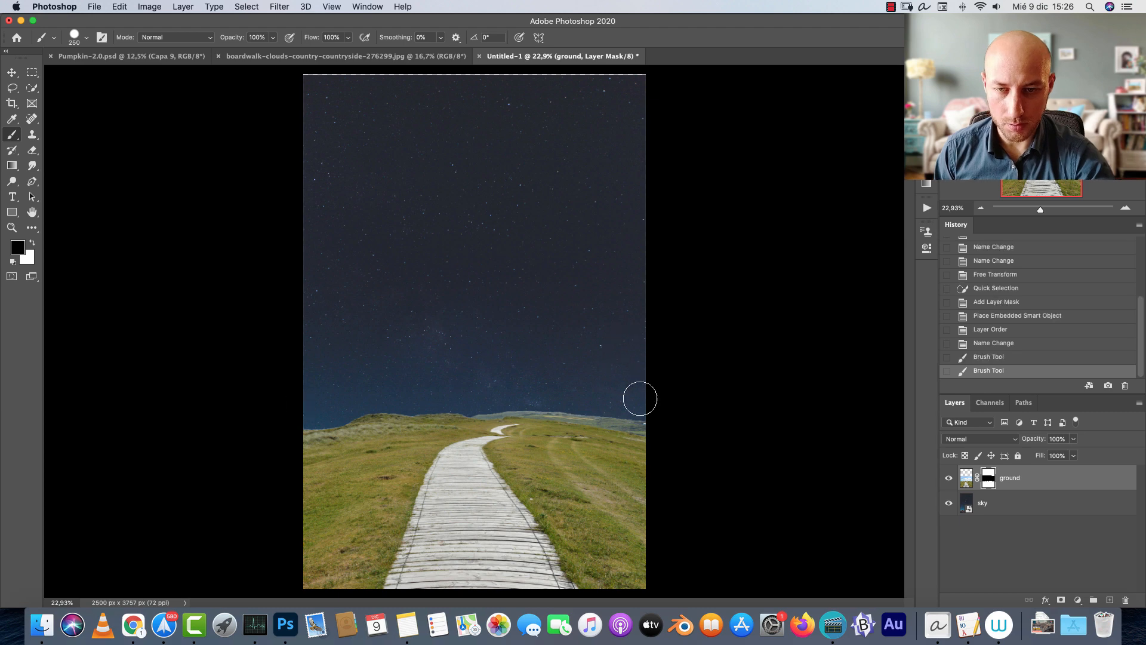
{"action": "left_click_drag", "start_coordinate": [640, 398], "coordinate": [760, 223]}
Move the sky layer straight up with Free Transform so its lighter blue glow sits just above the horizon.
{"action": "left_click", "coordinate": [1009, 505]}
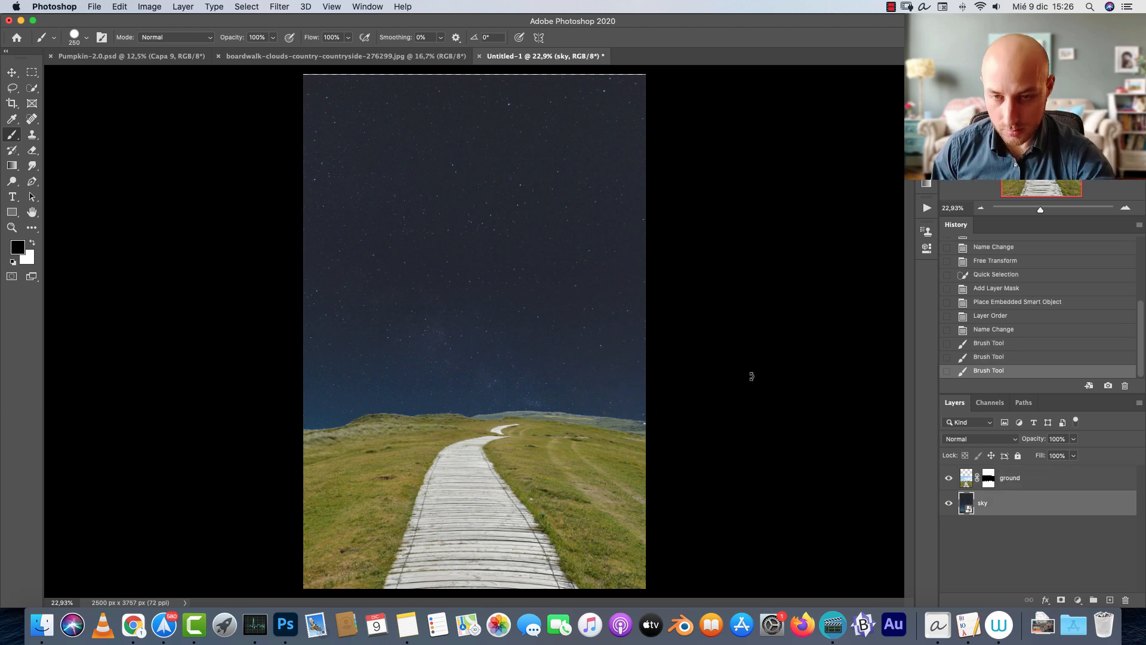
{"action": "key", "text": "ctrl+t"}
{"action": "mouse_move", "coordinate": [523, 291]}
{"action": "left_mouse_down"}
{"action": "mouse_move", "coordinate": [533, 192]}
{"action": "mouse_move", "coordinate": [519, 283]}
{"action": "mouse_move", "coordinate": [521, 243]}
{"action": "mouse_move", "coordinate": [519, 259]}
{"action": "left_mouse_up"}
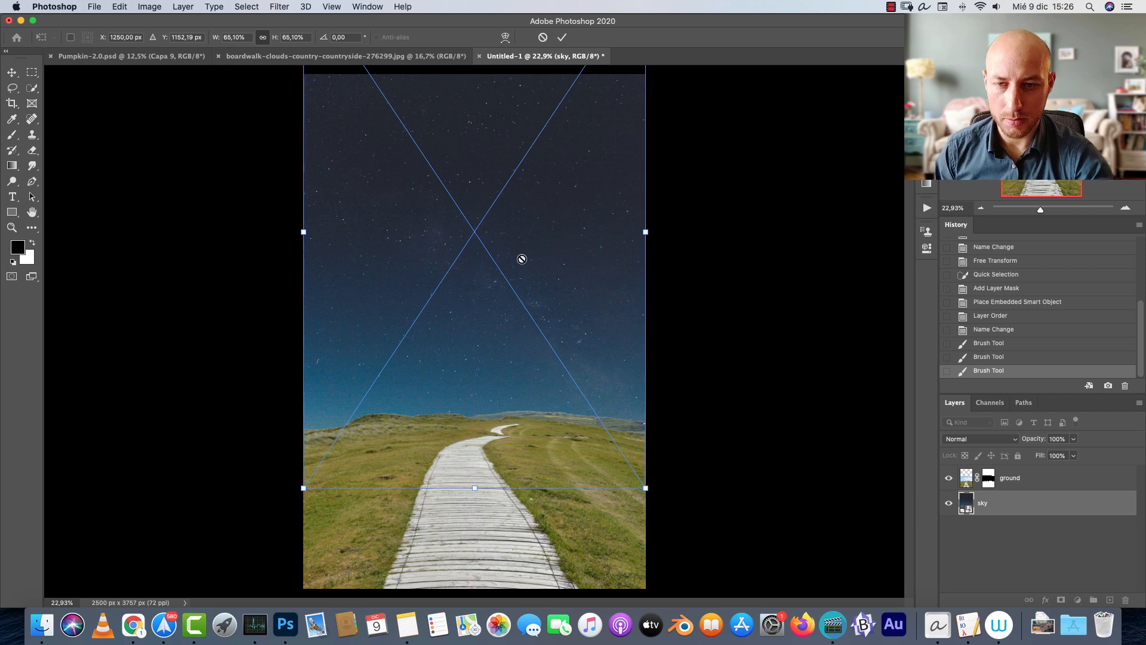
{"action": "key", "text": "Return"}
{"action": "scroll", "coordinate": [490, 310], "scroll_direction": "up", "scroll_amount": 5}
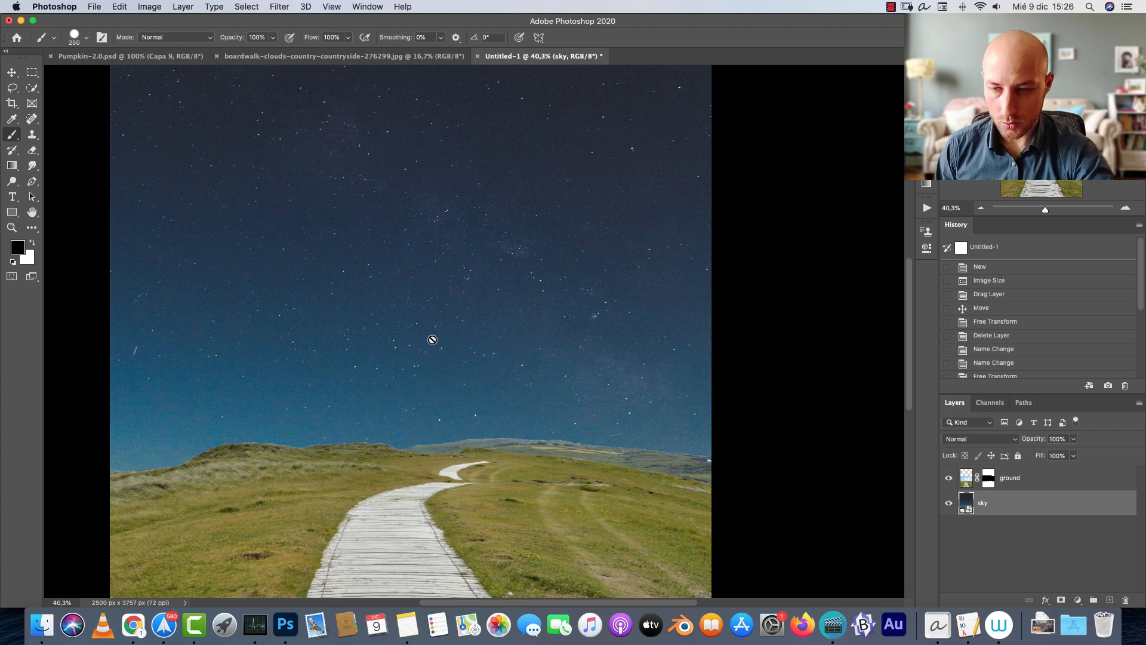
Switch to Finder, open the TreeBrushes-Pack-PSDBox folder and try to open Tree-Brushes-PSDBox.abr directly.
{"action": "key", "text": "super+Tab"}
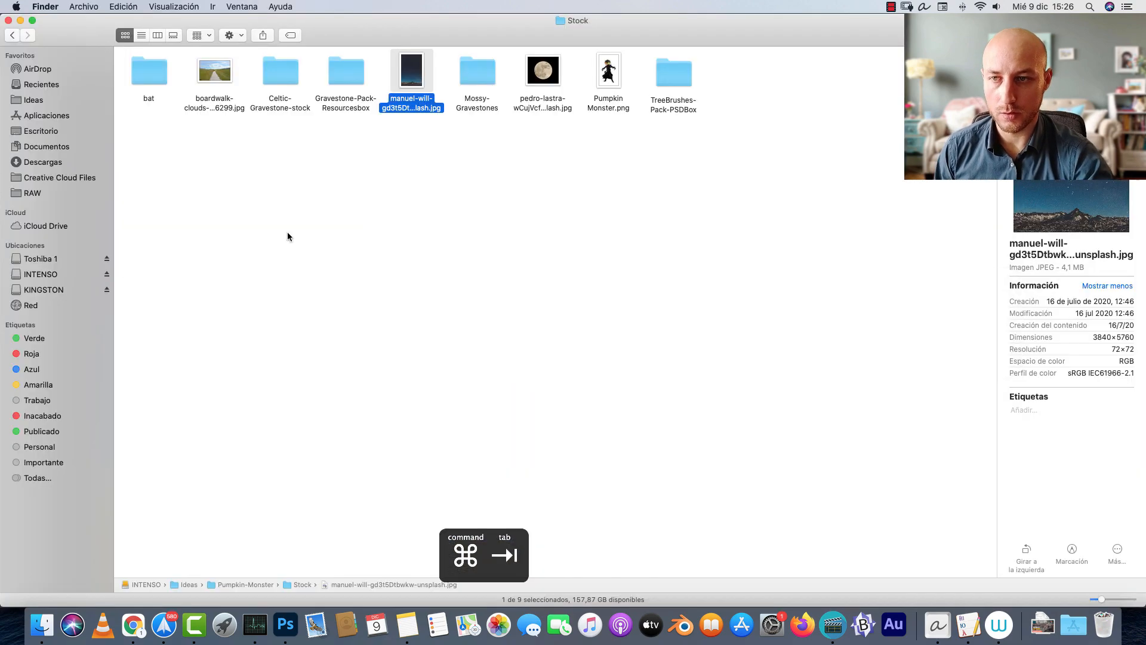
{"action": "double_click", "coordinate": [675, 77]}
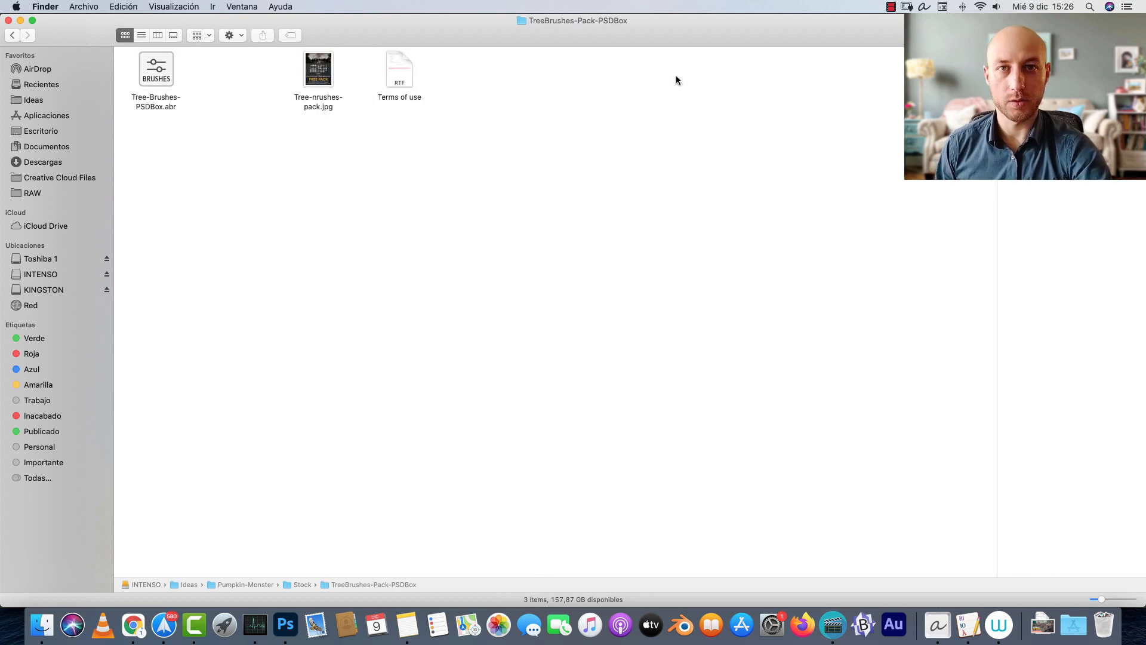
{"action": "double_click", "coordinate": [167, 74]}
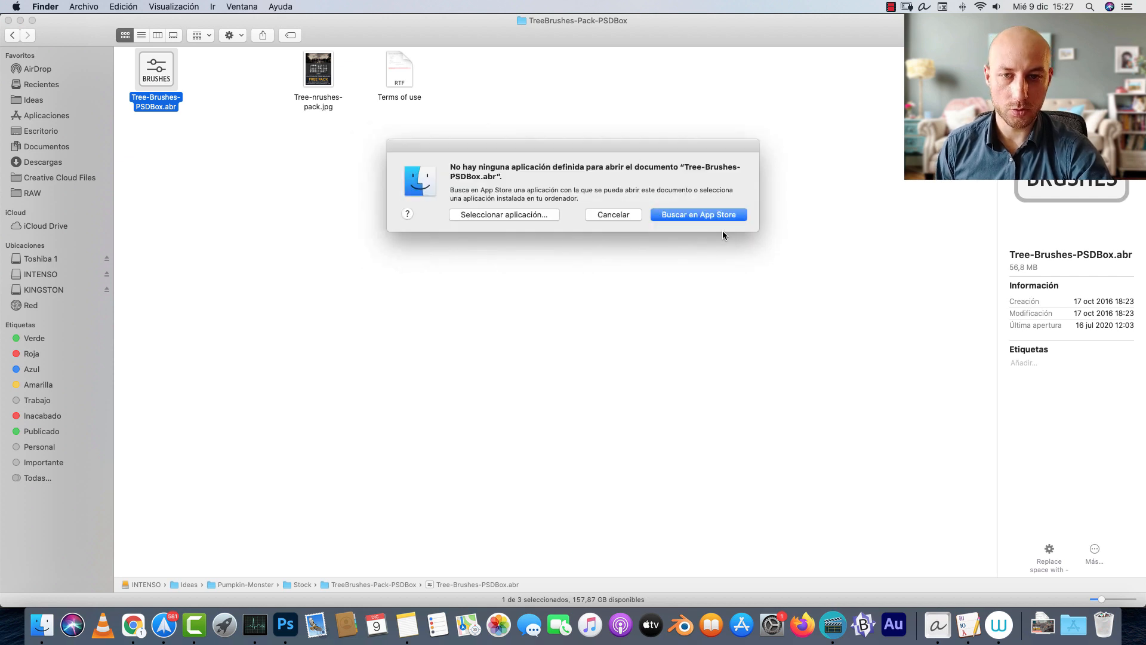
Load the Tree-Brushes-PSDBox.abr brush set by opening the file with Adobe Photoshop 2020.
{"action": "right_click", "coordinate": [179, 80]}
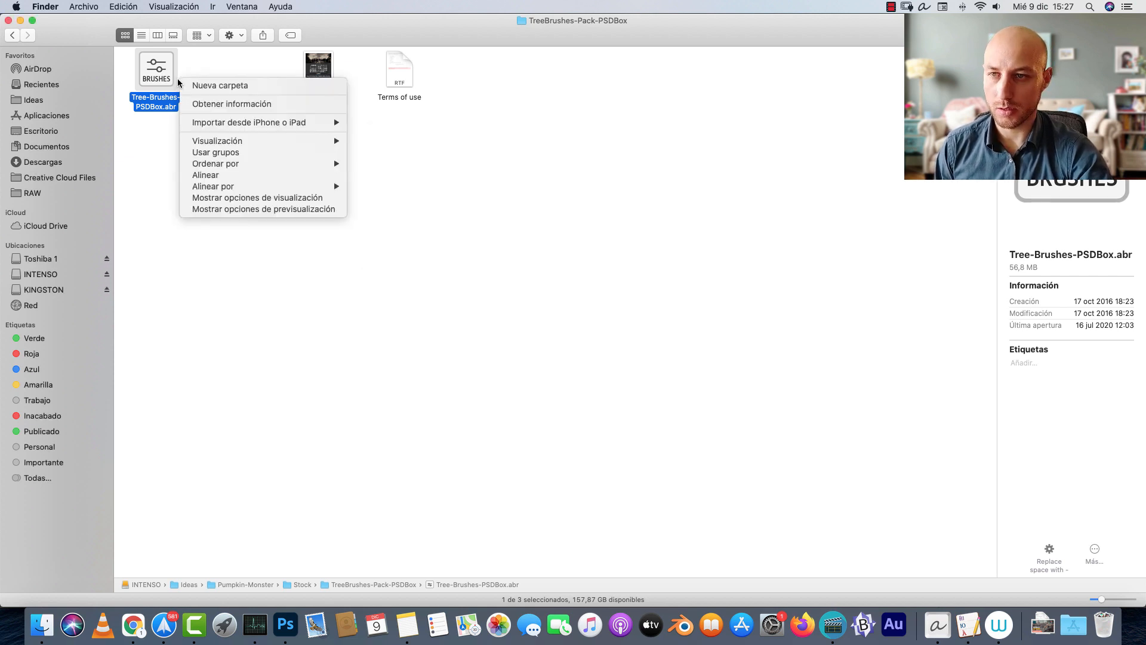
{"action": "right_click", "coordinate": [171, 68]}
{"action": "right_click", "coordinate": [171, 68]}
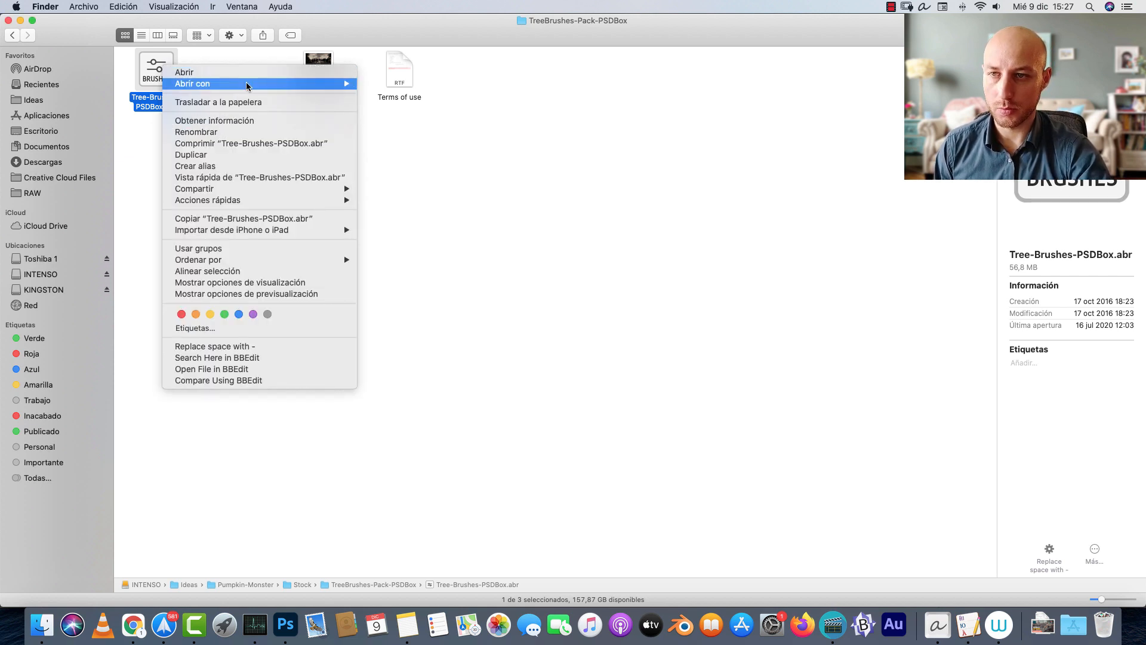
{"action": "mouse_move", "coordinate": [299, 84]}
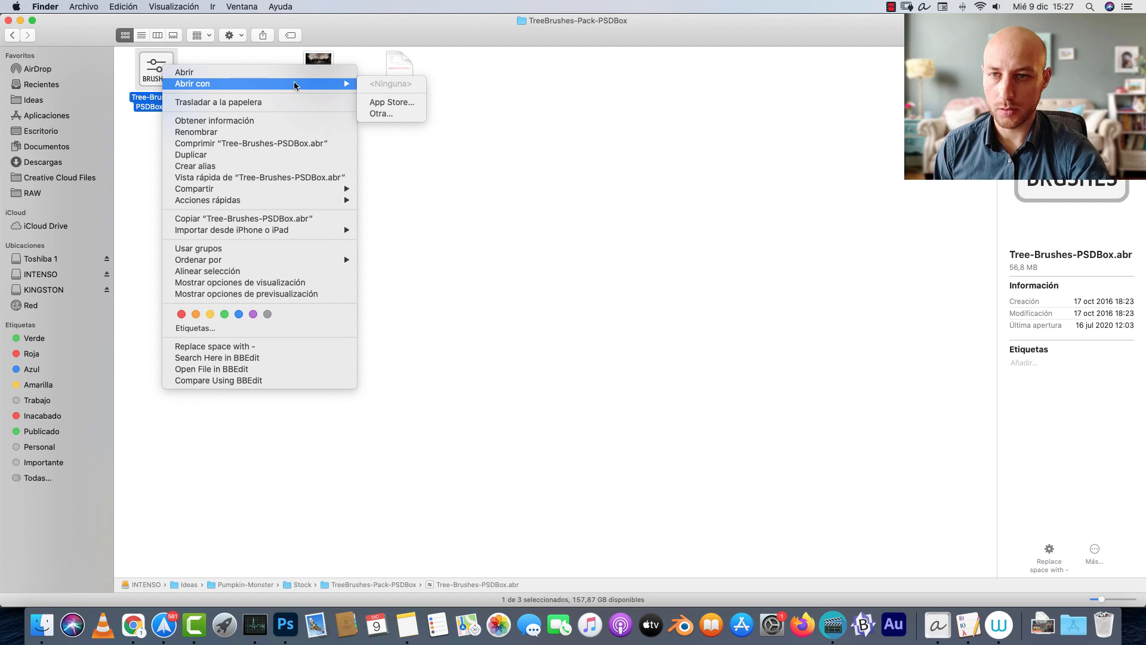
{"action": "left_click", "coordinate": [399, 111]}
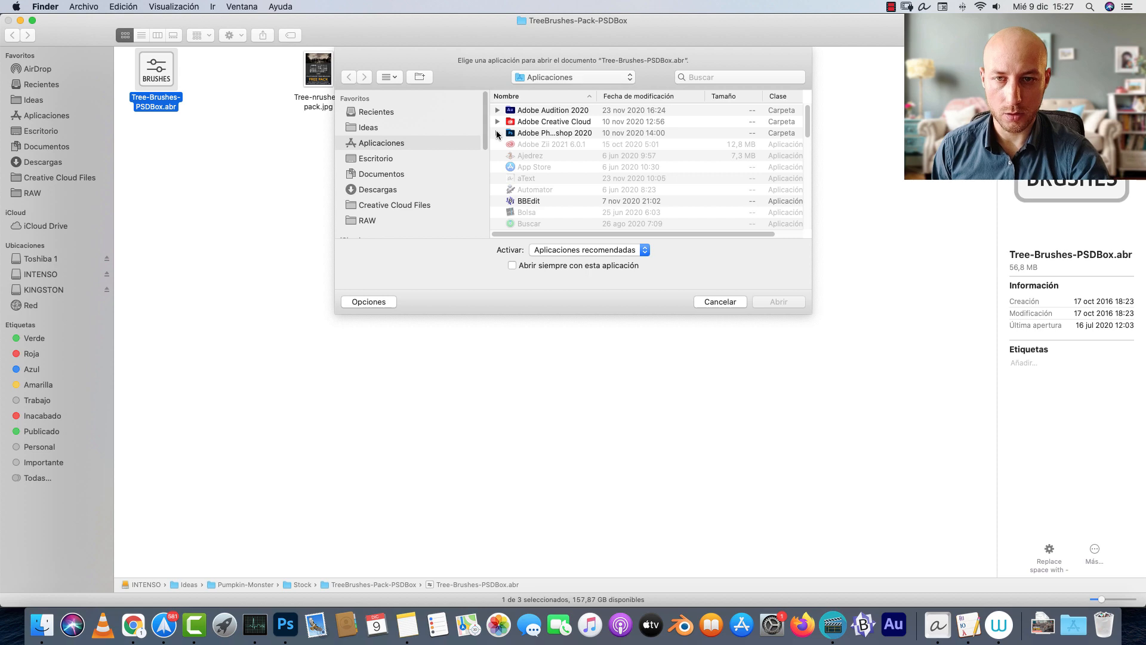
{"action": "left_click", "coordinate": [498, 133]}
{"action": "left_click", "coordinate": [524, 145]}
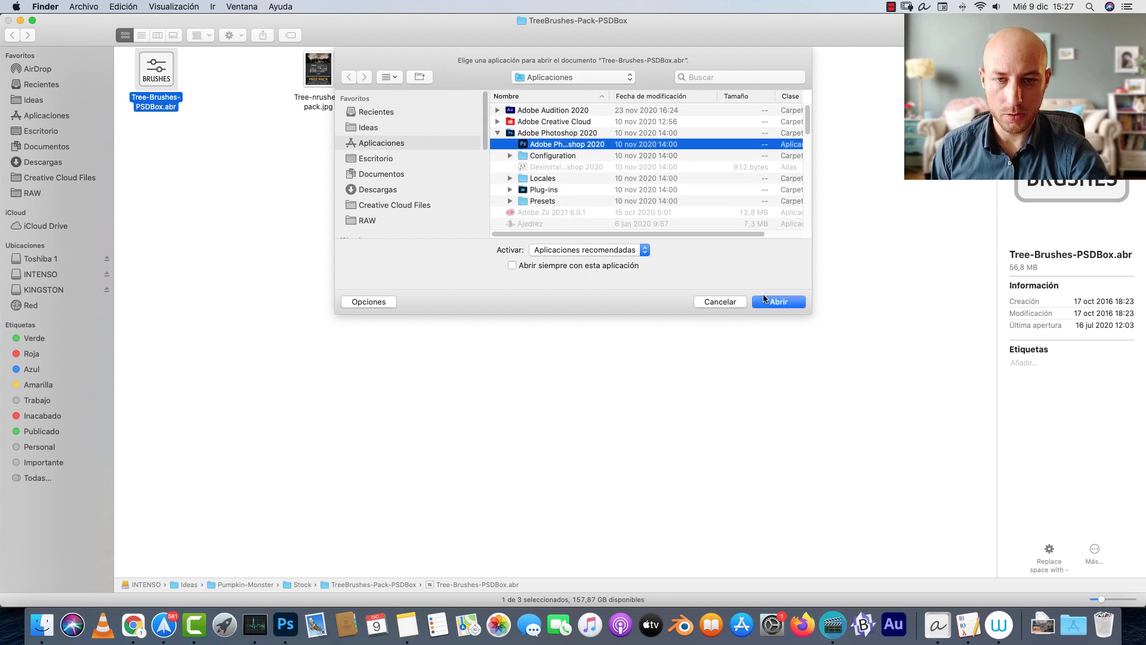
{"action": "left_click", "coordinate": [778, 301]}
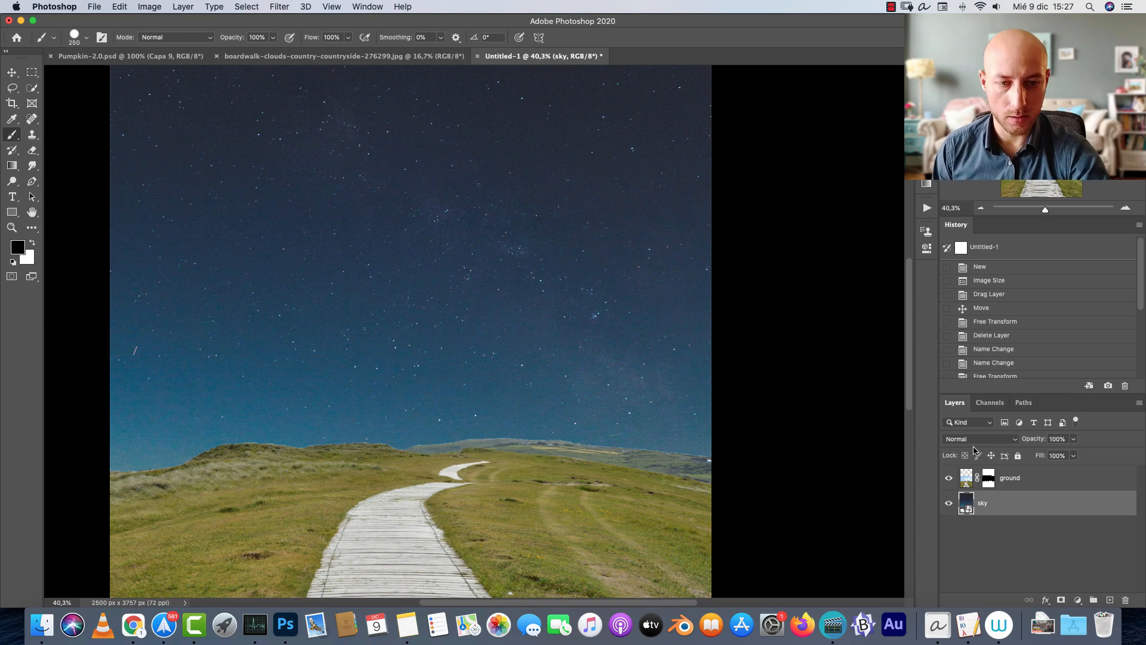
Add a new layer between sky and ground and pick the Pine4-psdbox brush from the Tree-Brushes-PSDBox set.
{"action": "left_click", "coordinate": [1109, 600]}
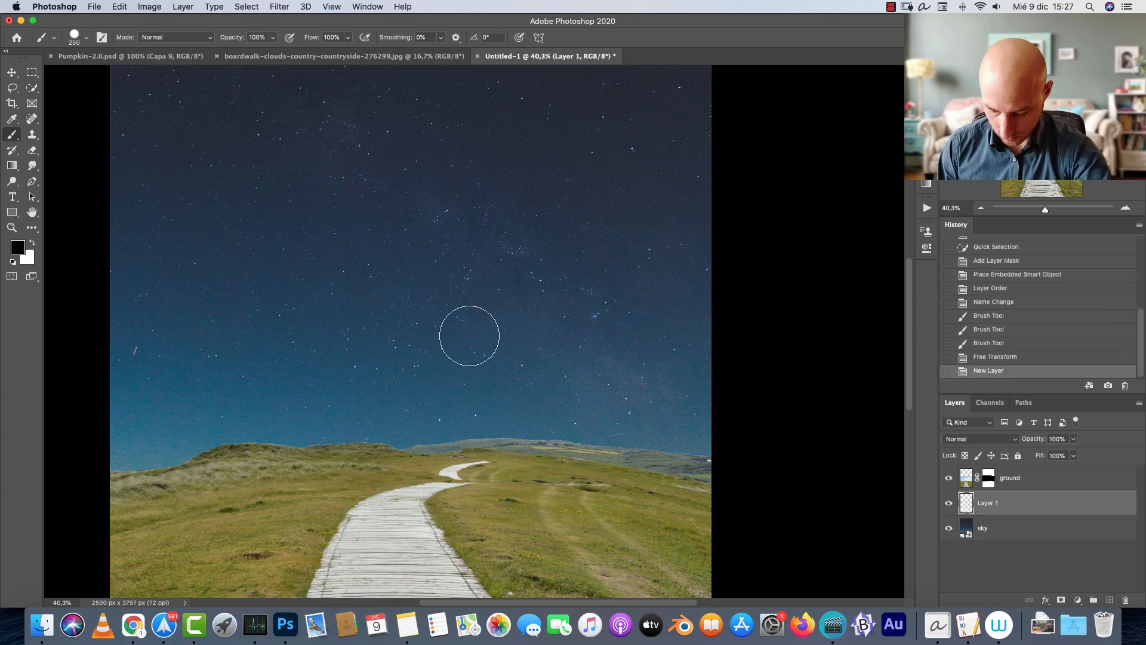
{"action": "right_click", "coordinate": [512, 233]}
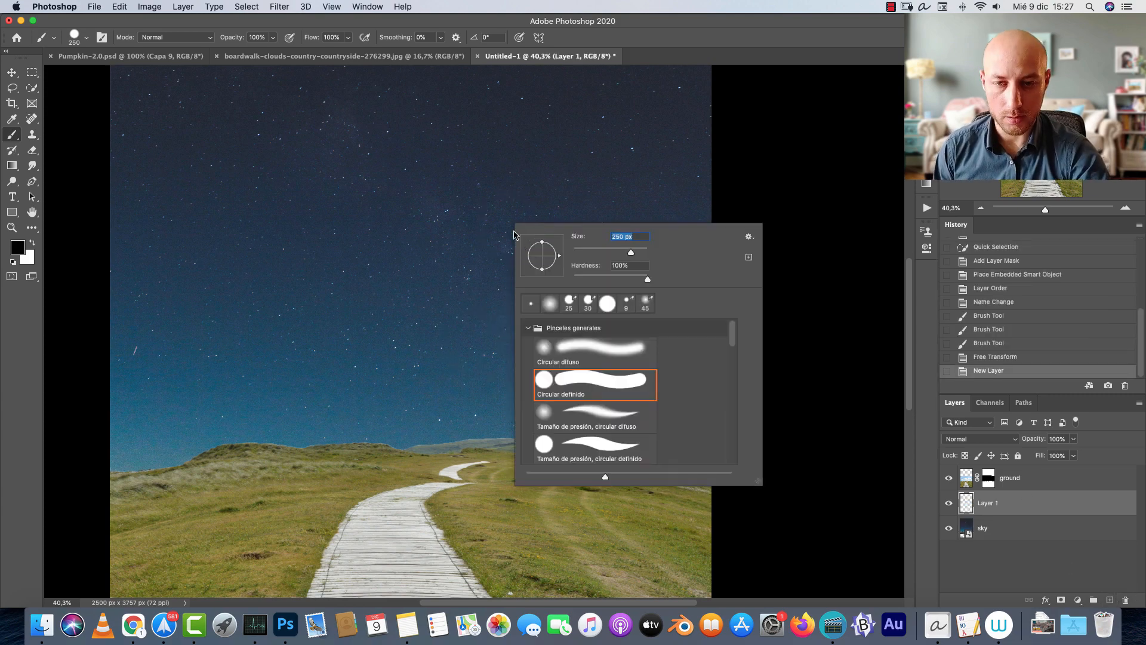
{"action": "left_click", "coordinate": [529, 329]}
{"action": "scroll", "coordinate": [578, 429], "scroll_direction": "down", "scroll_amount": 5}
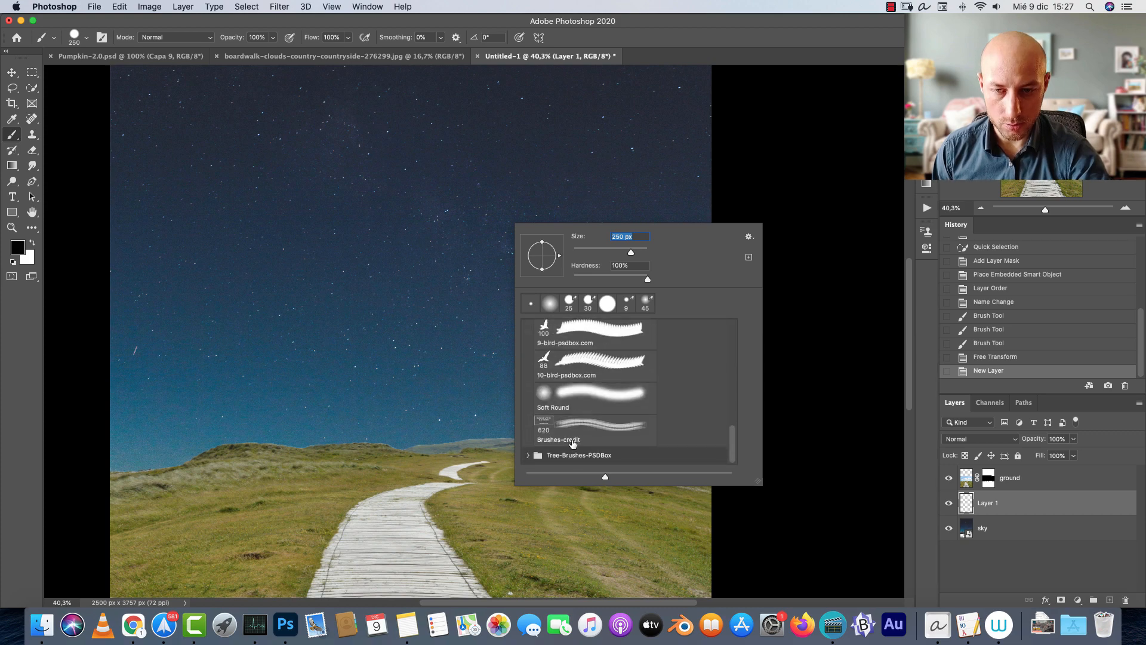
{"action": "scroll", "coordinate": [562, 418], "scroll_direction": "up", "scroll_amount": 8}
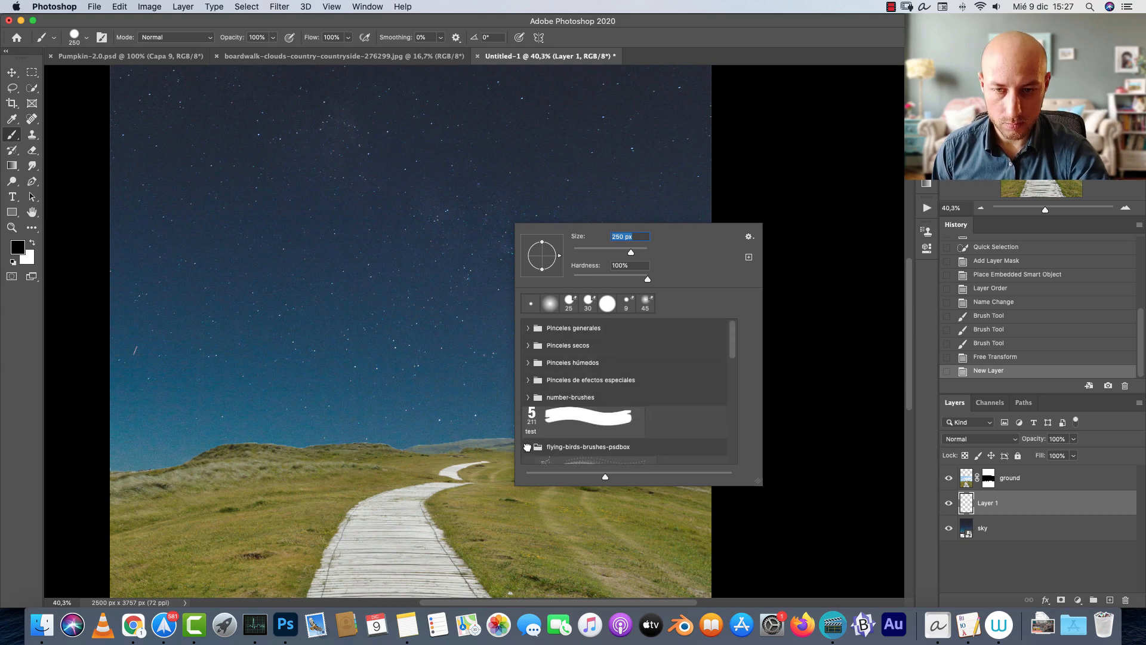
{"action": "left_click", "coordinate": [527, 447]}
{"action": "scroll", "coordinate": [609, 440], "scroll_direction": "down", "scroll_amount": 1}
{"action": "left_click", "coordinate": [535, 456]}
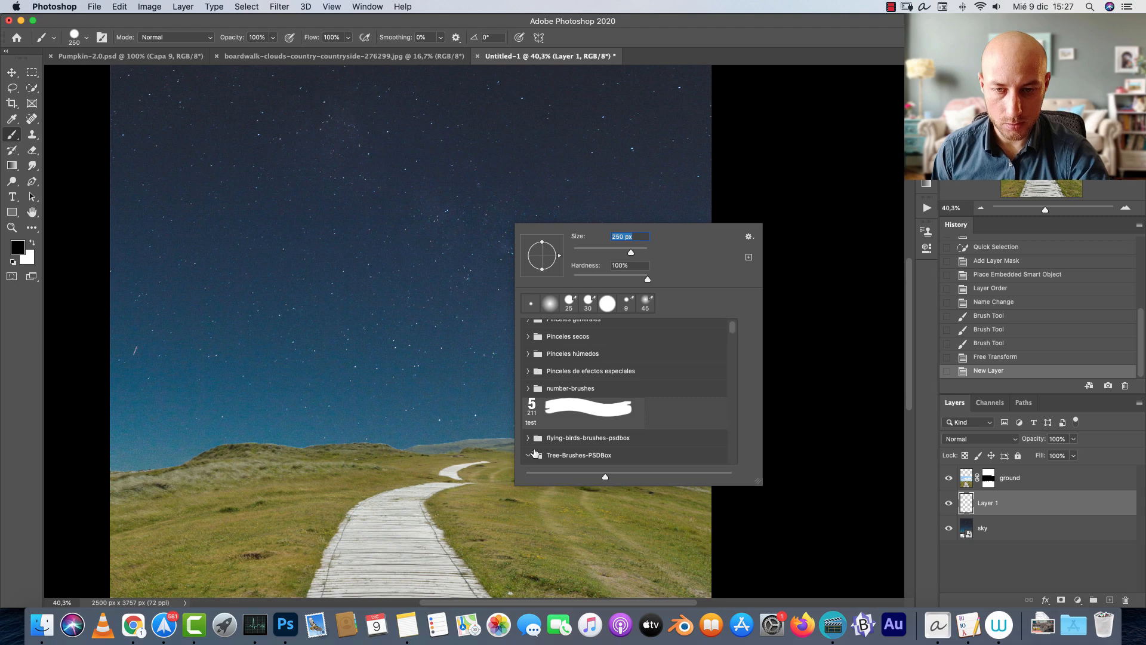
{"action": "scroll", "coordinate": [591, 444], "scroll_direction": "down", "scroll_amount": 5}
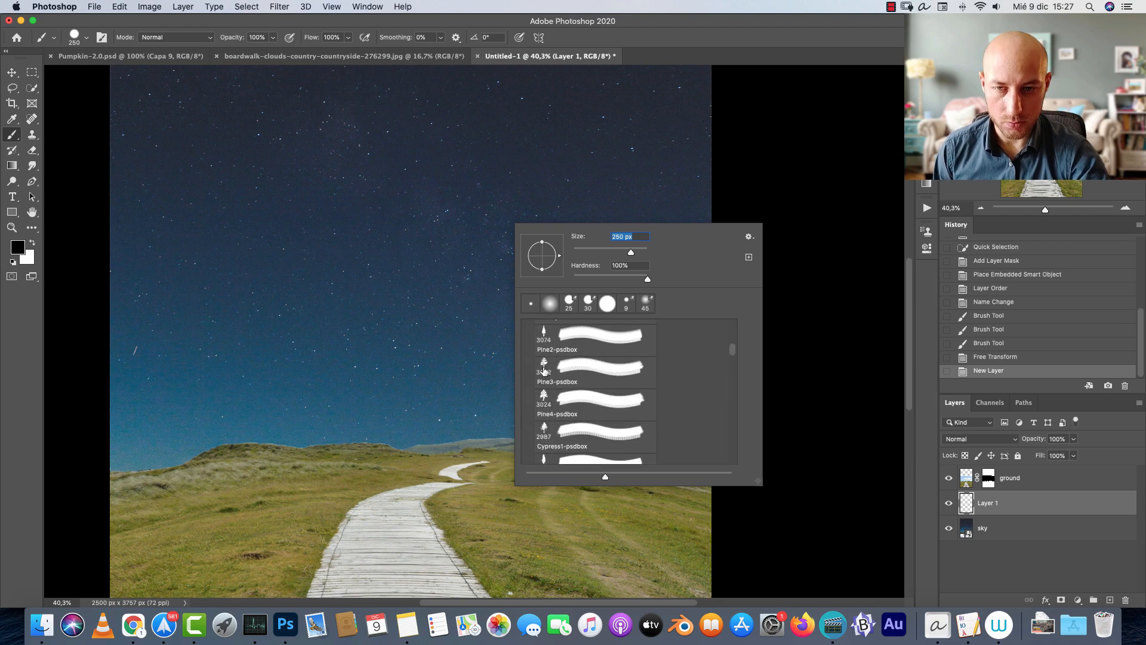
{"action": "left_click", "coordinate": [551, 402]}
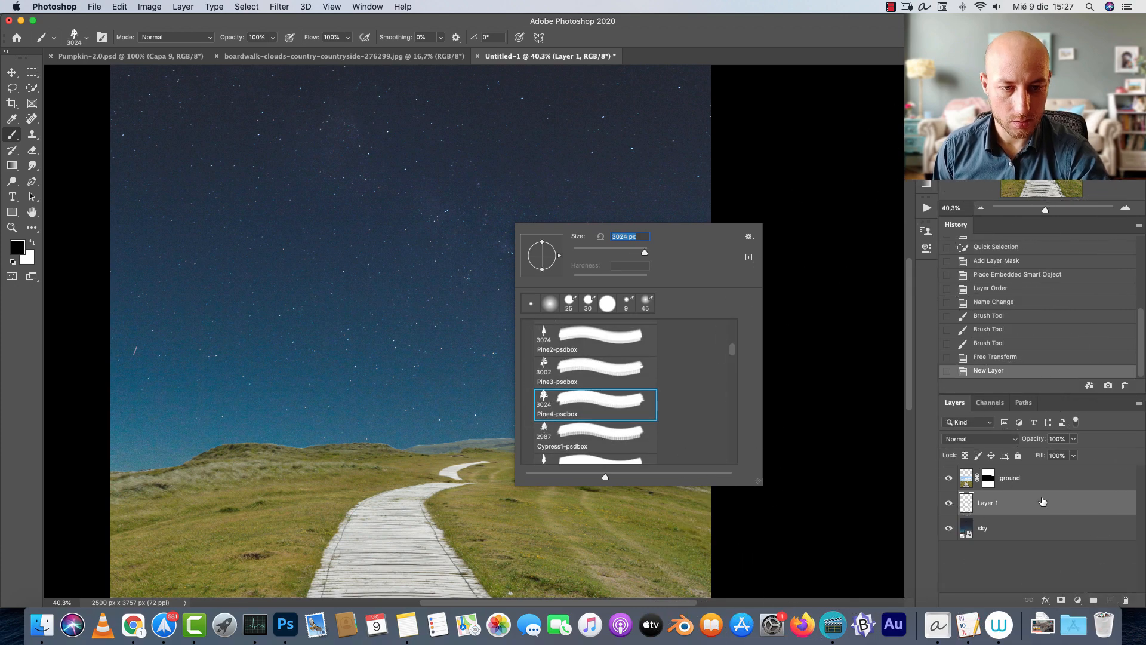
{"action": "key", "text": "Return"}
Reduce the pine brush to 300 px and stamp one black tree behind the far left end of the horizon.
{"action": "key", "text": "bracketleft"}
{"action": "key", "text": "bracketleft"}
{"action": "key", "text": "bracketleft"}
{"action": "key", "text": "bracketleft"}
{"action": "key", "text": "bracketleft"}
{"action": "key", "text": "bracketleft"}
{"action": "key", "text": "bracketleft"}
{"action": "key", "text": "bracketleft"}
{"action": "key", "text": "bracketleft"}
{"action": "key", "text": "bracketleft"}
{"action": "key", "text": "bracketleft"}
{"action": "key", "text": "bracketleft"}
{"action": "key", "text": "bracketleft"}
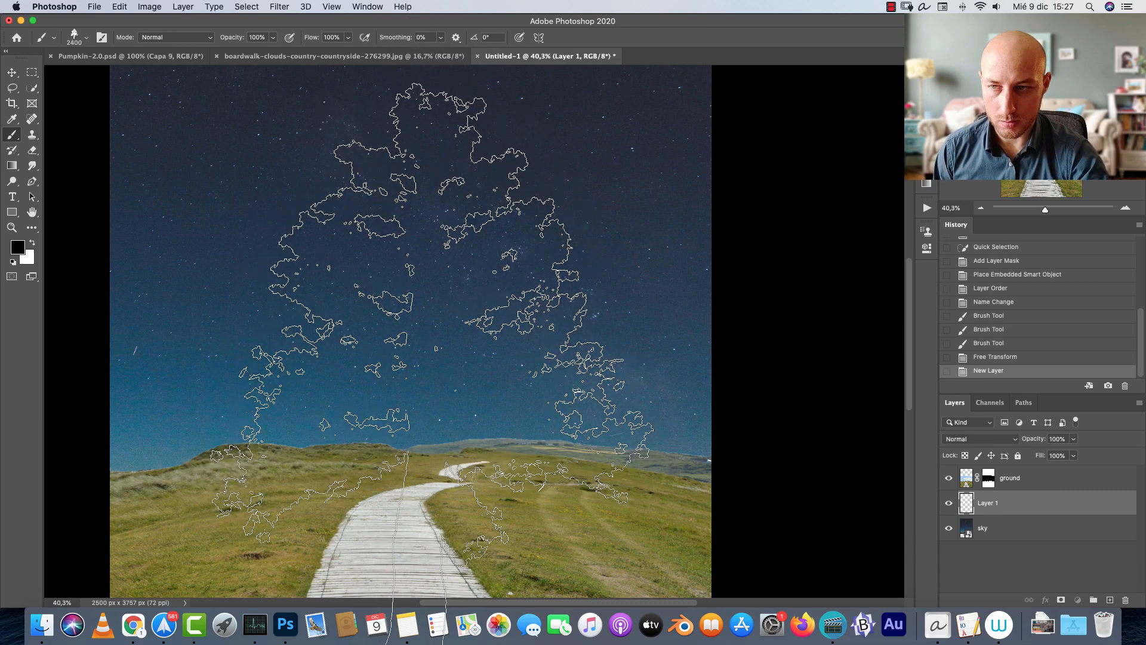
{"action": "key", "text": "bracketleft"}
{"action": "key", "text": "bracketleft"}
{"action": "key", "text": "bracketleft"}
{"action": "key", "text": "bracketleft"}
{"action": "key", "text": "bracketleft"}
{"action": "key", "text": "bracketleft"}
{"action": "key", "text": "bracketleft"}
{"action": "key", "text": "bracketleft"}
{"action": "key", "text": "bracketleft"}
{"action": "key", "text": "bracketleft"}
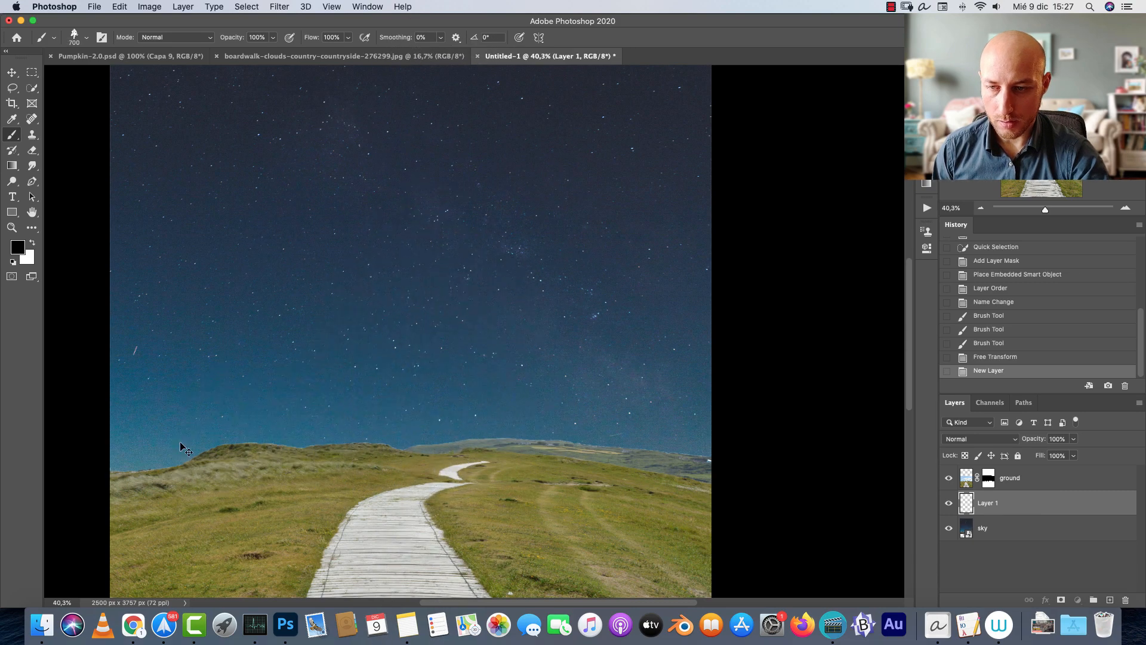
{"action": "key", "text": "super+plus"}
{"action": "key", "text": "super+plus"}
{"action": "key", "text": "super+plus"}
{"action": "left_click_drag", "start_coordinate": [210, 464], "coordinate": [853, 134]}
{"action": "mouse_move", "coordinate": [407, 386]}
{"action": "left_mouse_down"}
{"action": "mouse_move", "coordinate": [400, 450]}
{"action": "mouse_move", "coordinate": [337, 486]}
{"action": "left_mouse_up"}
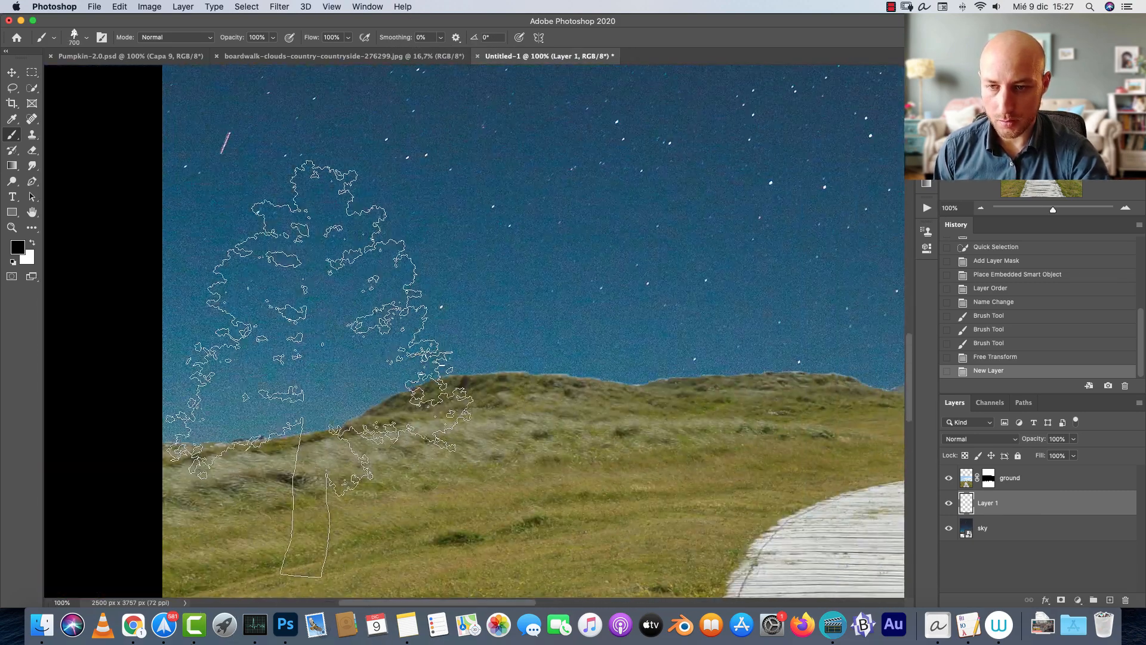
{"action": "key", "text": "bracketleft"}
{"action": "key", "text": "bracketleft"}
{"action": "key", "text": "bracketleft"}
{"action": "key", "text": "bracketleft"}
{"action": "left_click", "coordinate": [218, 387]}
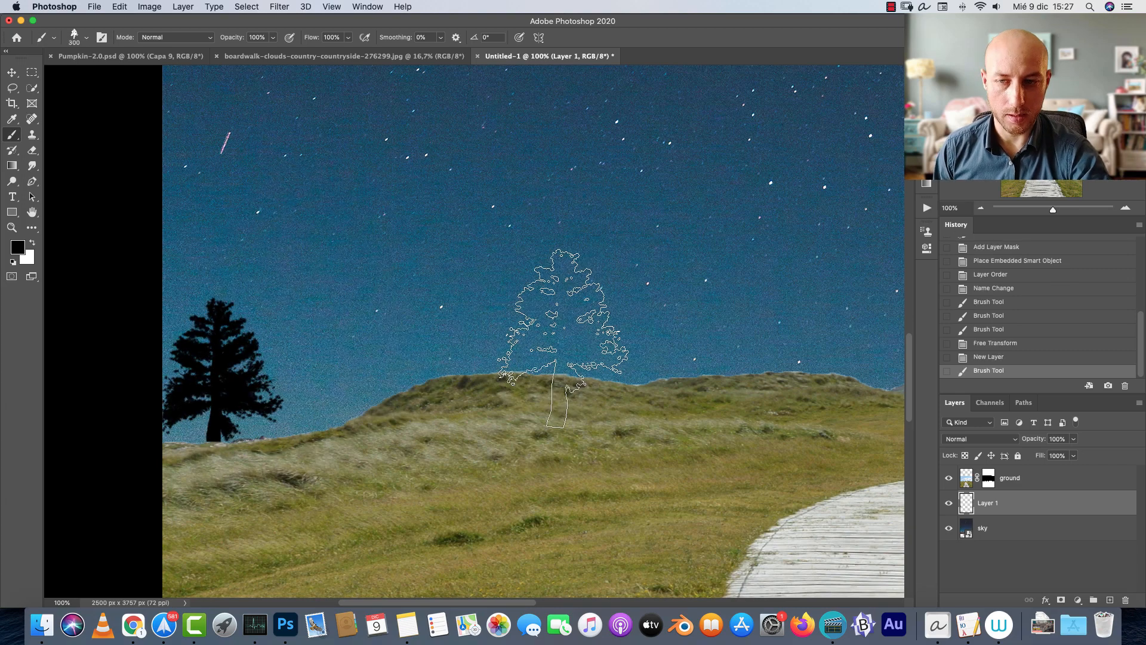
Set the pine brush tip's spacing to 262% in the Brush Settings.
{"action": "right_click", "coordinate": [598, 328]}
{"action": "key", "text": "Escape"}
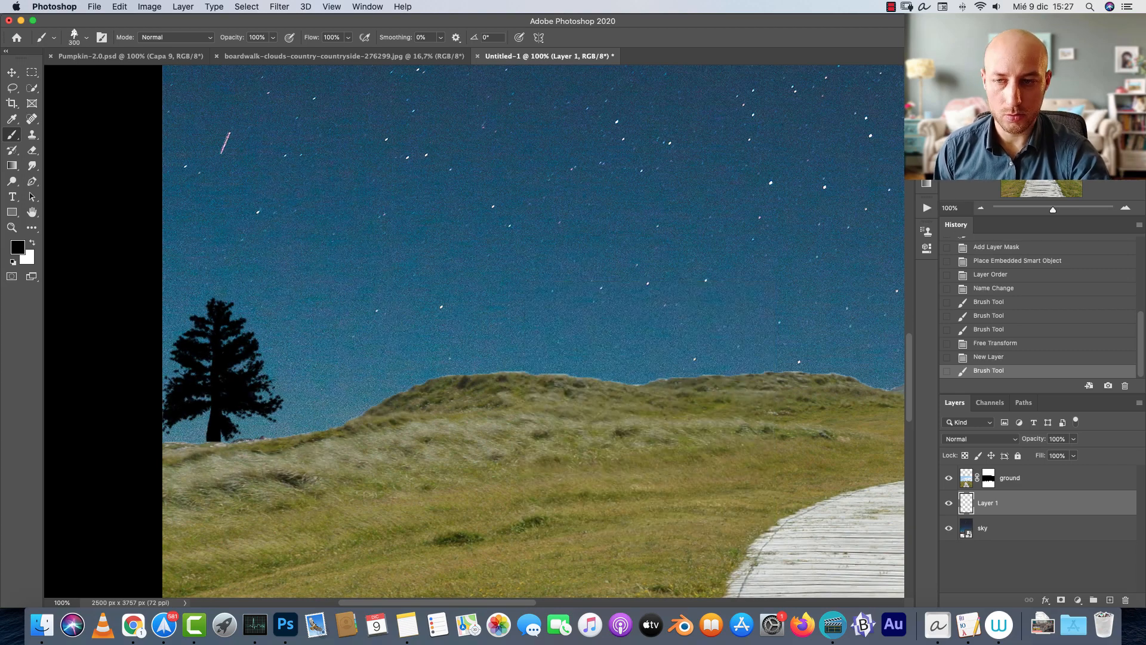
{"action": "key", "text": "F5"}
{"action": "left_click", "coordinate": [700, 105]}
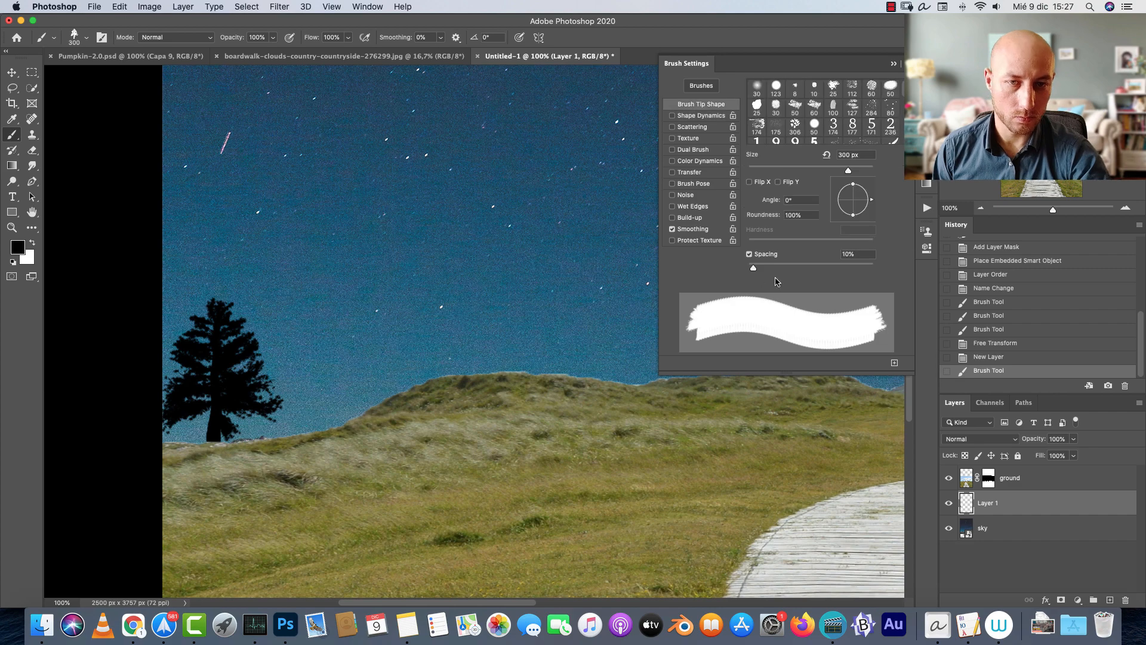
{"action": "left_click_drag", "start_coordinate": [753, 270], "coordinate": [838, 270]}
Stamp a second pine, undo it, and paint a spaced row of pines behind the left hills in one stroke.
{"action": "left_click", "coordinate": [378, 328]}
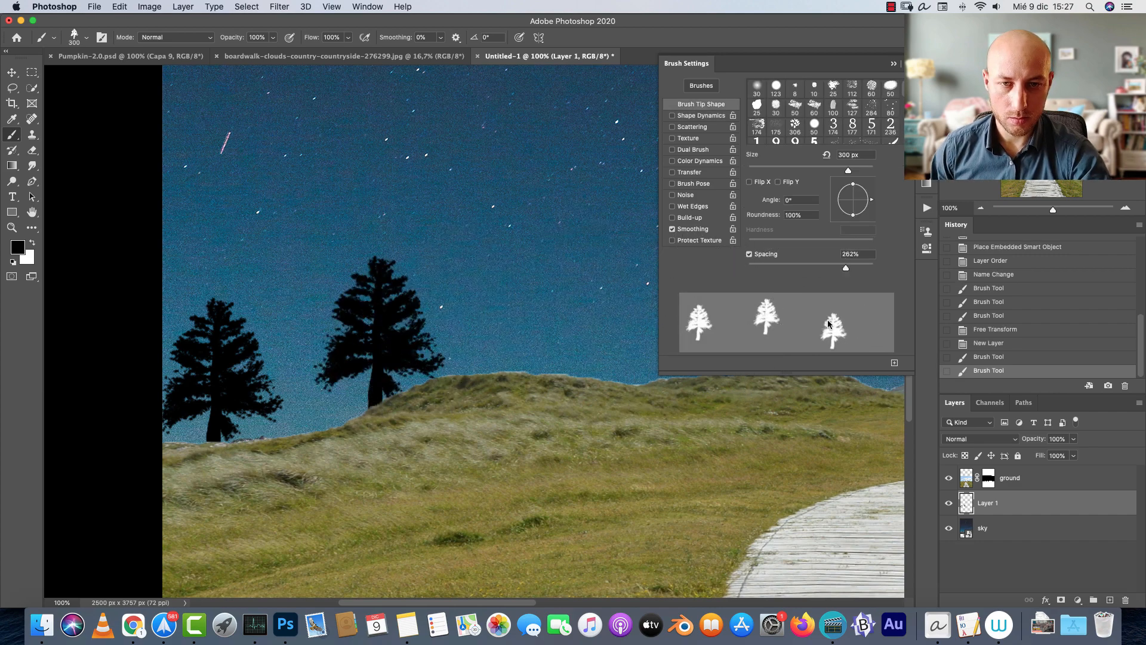
{"action": "key", "text": "super+z"}
{"action": "left_click_drag", "start_coordinate": [587, 326], "coordinate": [330, 319]}
{"action": "left_click_drag", "start_coordinate": [181, 340], "coordinate": [759, 334]}
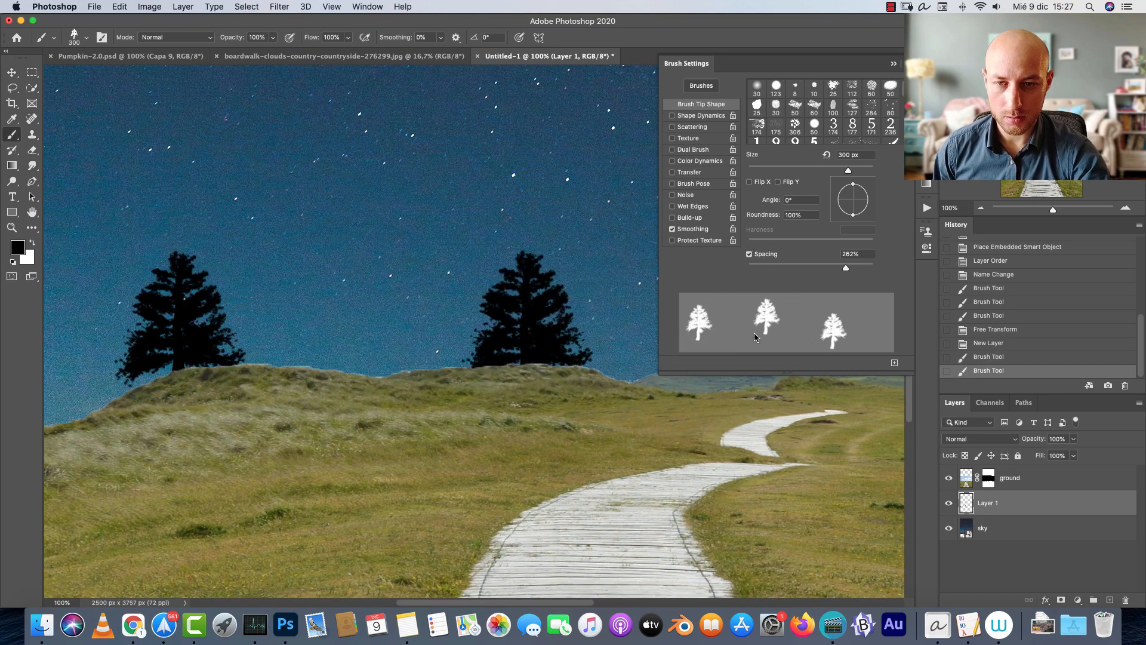
Undo the painted row of pines and enable Shape Dynamics on the brush with 18% Size Jitter.
{"action": "key", "text": "super+z"}
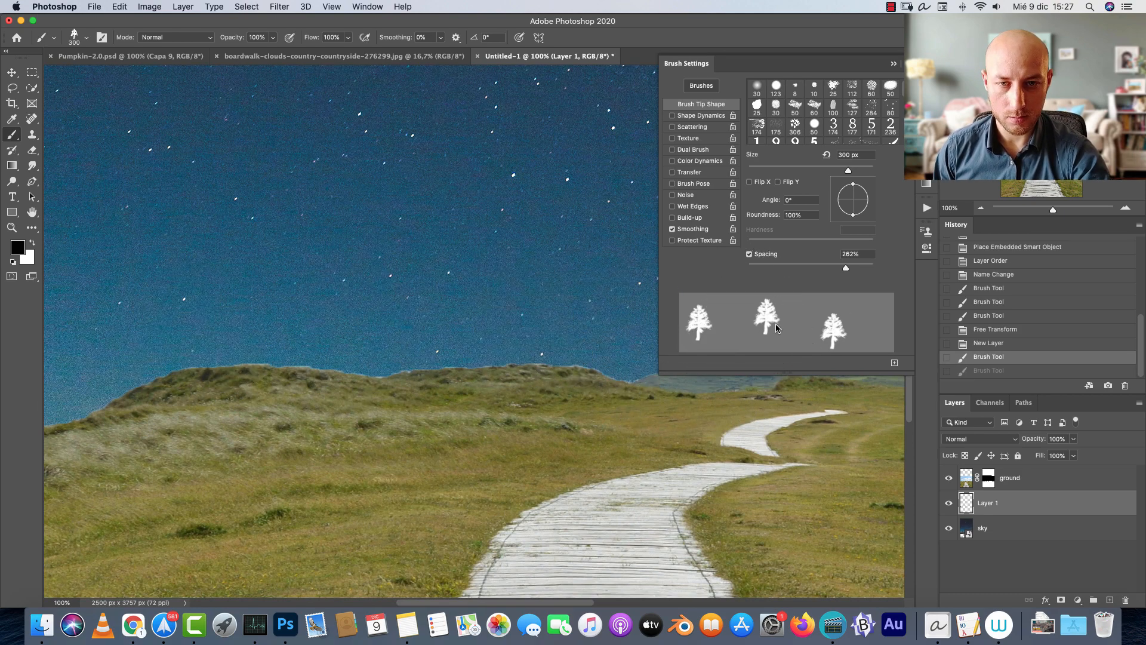
{"action": "left_click", "coordinate": [687, 117]}
{"action": "left_click_drag", "start_coordinate": [749, 97], "coordinate": [770, 97]}
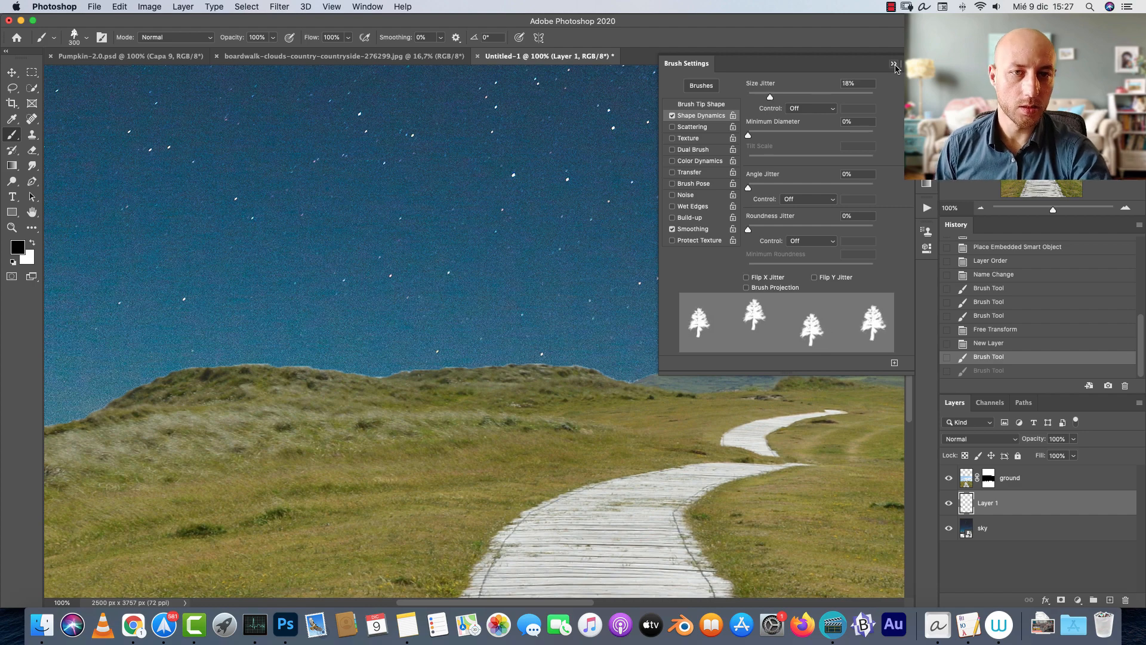
{"action": "left_click", "coordinate": [894, 64]}
Paint a widely spaced row of pines behind the hills, across the full horizon to the right edge.
{"action": "scroll", "coordinate": [364, 335], "scroll_direction": "down", "scroll_amount": 5}
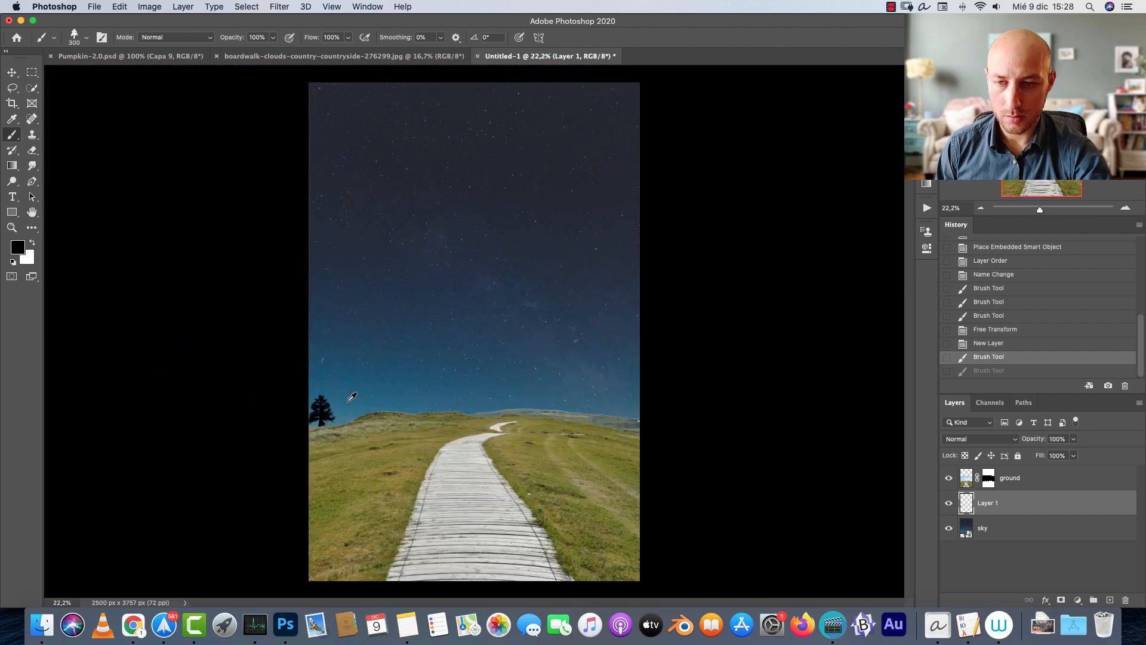
{"action": "left_click_drag", "start_coordinate": [352, 397], "coordinate": [660, 402]}
{"action": "right_click", "coordinate": [660, 402]}
{"action": "key", "text": "Escape"}
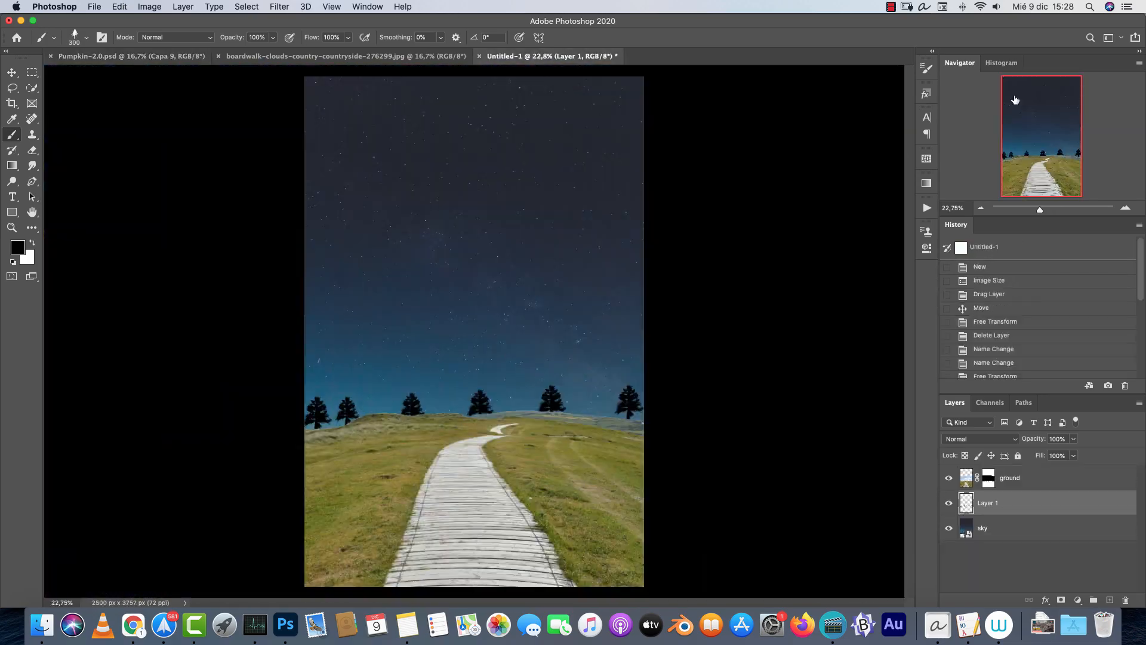
Reduce the pine brush tip's spacing to 113% in the Brush Settings.
{"action": "left_click", "coordinate": [926, 67]}
{"action": "left_click_drag", "start_coordinate": [777, 263], "coordinate": [816, 269]}
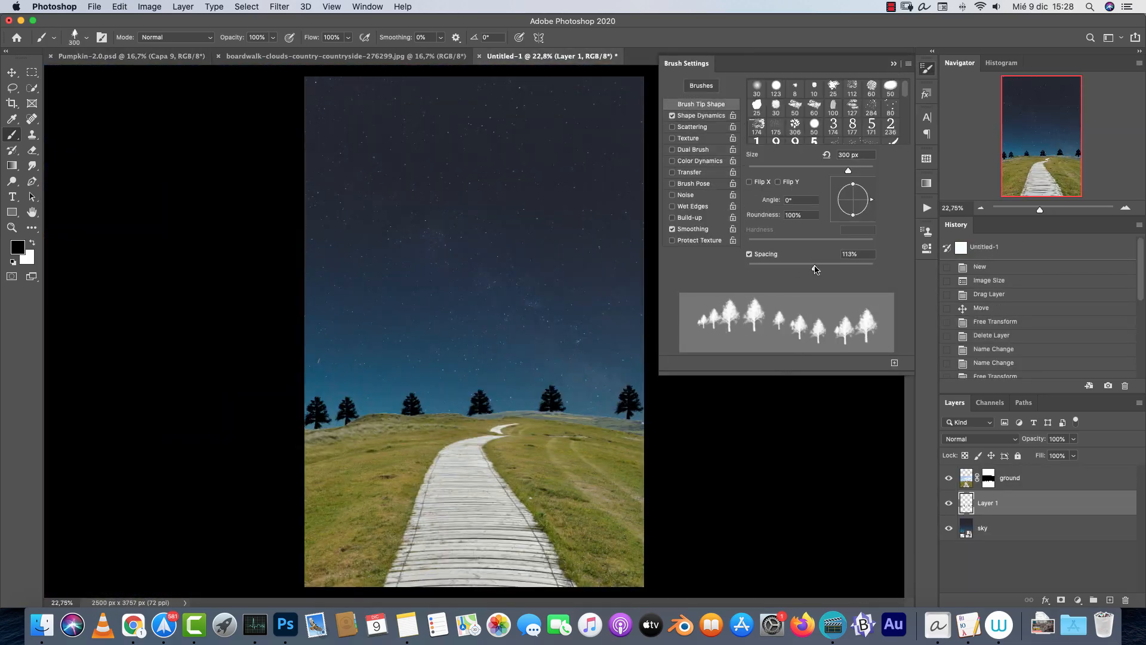
{"action": "left_click", "coordinate": [893, 64]}
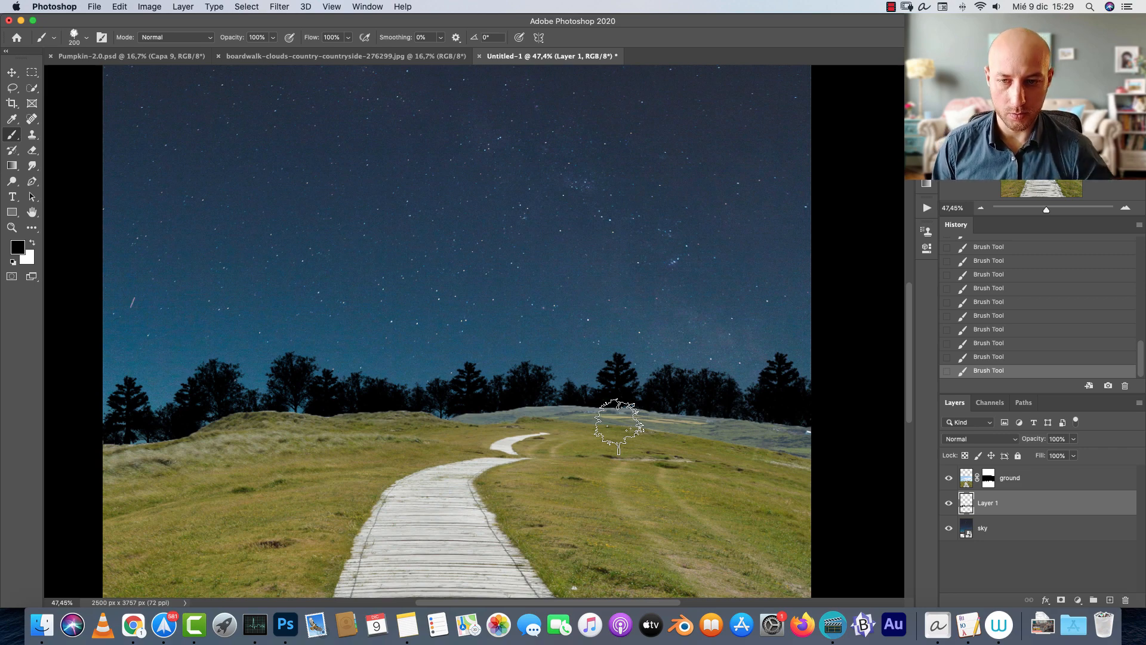
Rename Layer 1 to "trees" and open its layer style settings.
{"action": "key", "text": "super+1"}
{"action": "left_click_drag", "start_coordinate": [281, 458], "coordinate": [643, 345]}
{"action": "left_click", "coordinate": [12, 72]}
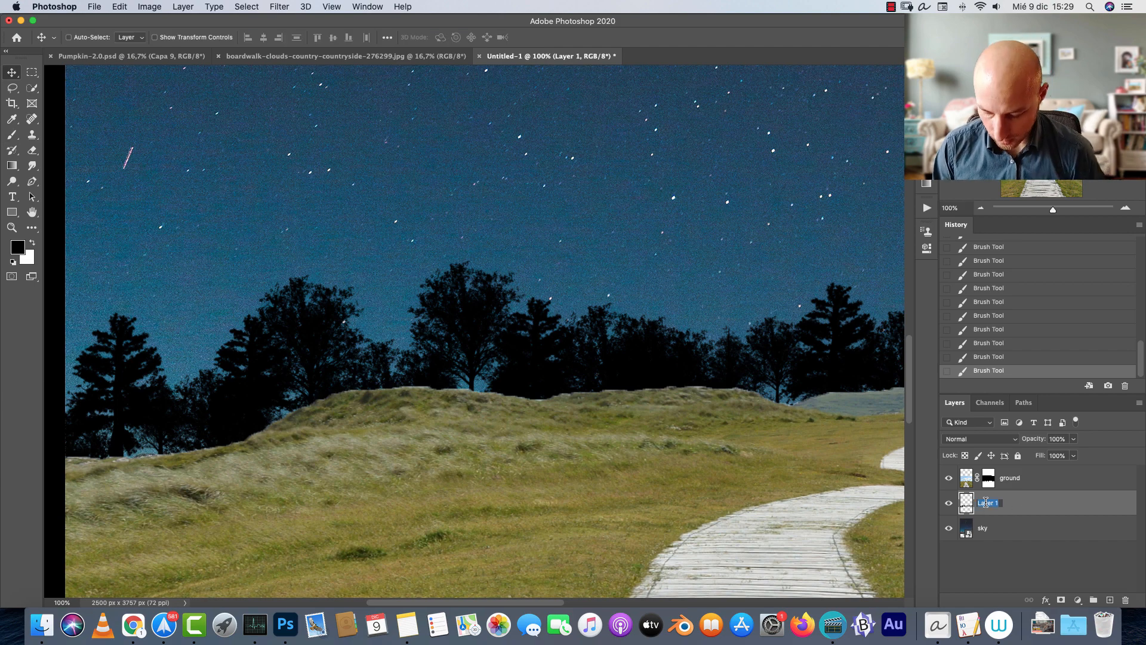
{"action": "type", "text": "trees"}
{"action": "key", "text": "Return"}
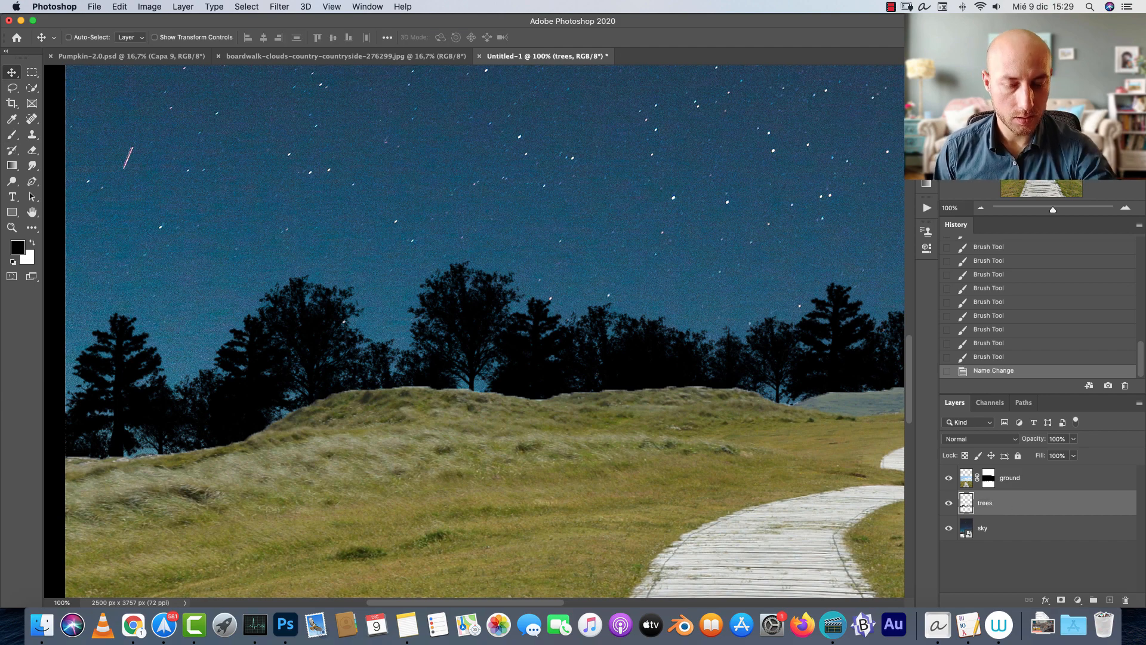
{"action": "double_click", "coordinate": [1068, 503]}
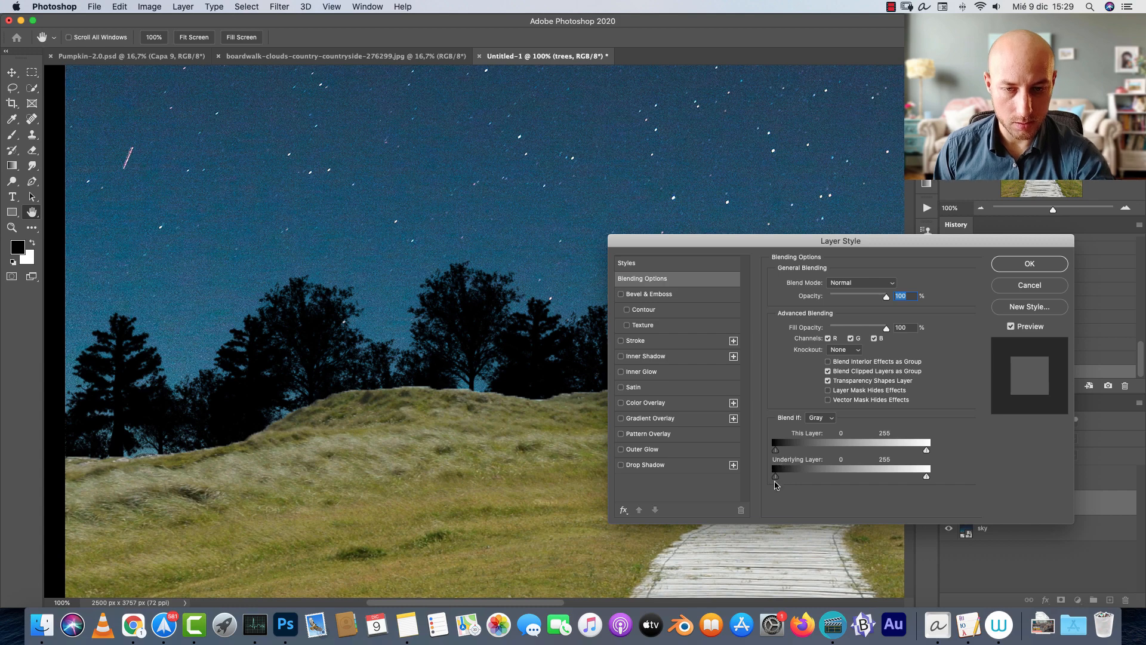
Try raising the dark end of the trees layer's Underlying Layer Blend If range, first to 47.
{"action": "left_click_drag", "start_coordinate": [776, 478], "coordinate": [811, 476]}
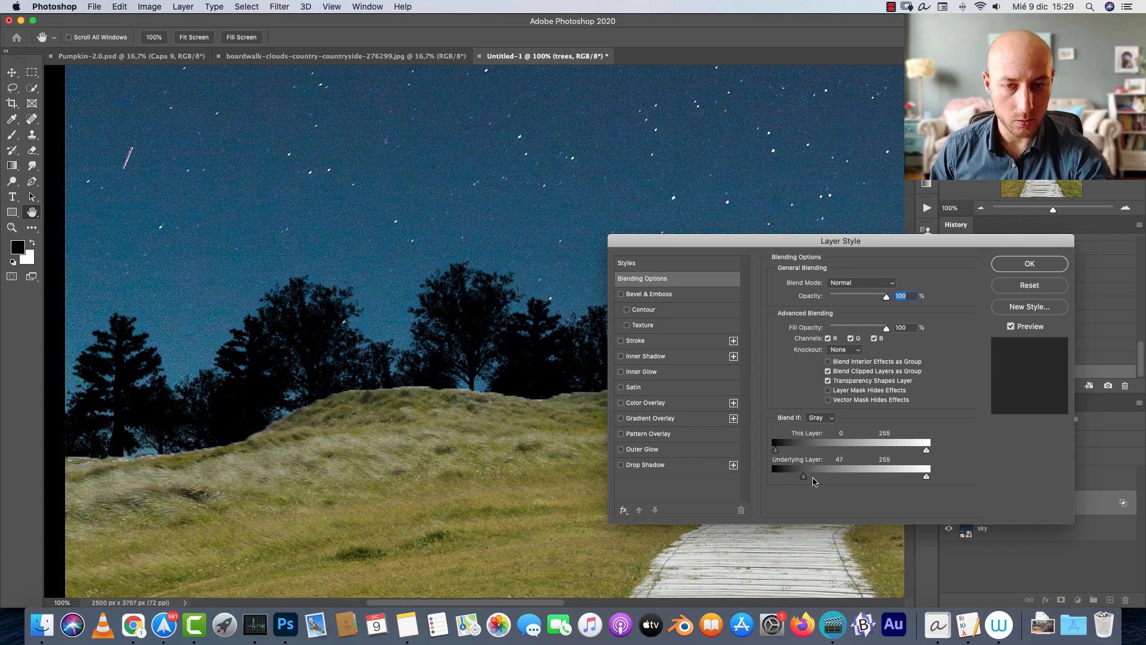
{"action": "left_click_drag", "start_coordinate": [805, 477], "coordinate": [849, 478]}
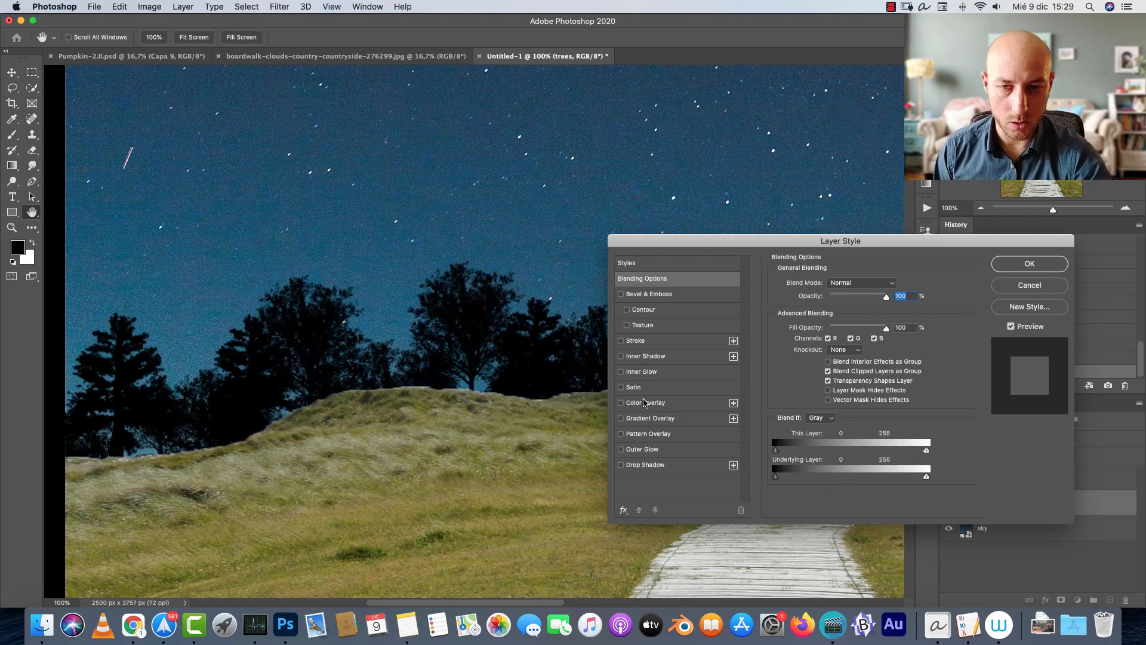
Add a Color Overlay to the trees layer using the blue #2d6784 sampled from the sky just above the horizon.
{"action": "left_click", "coordinate": [645, 403]}
{"action": "left_click", "coordinate": [884, 284]}
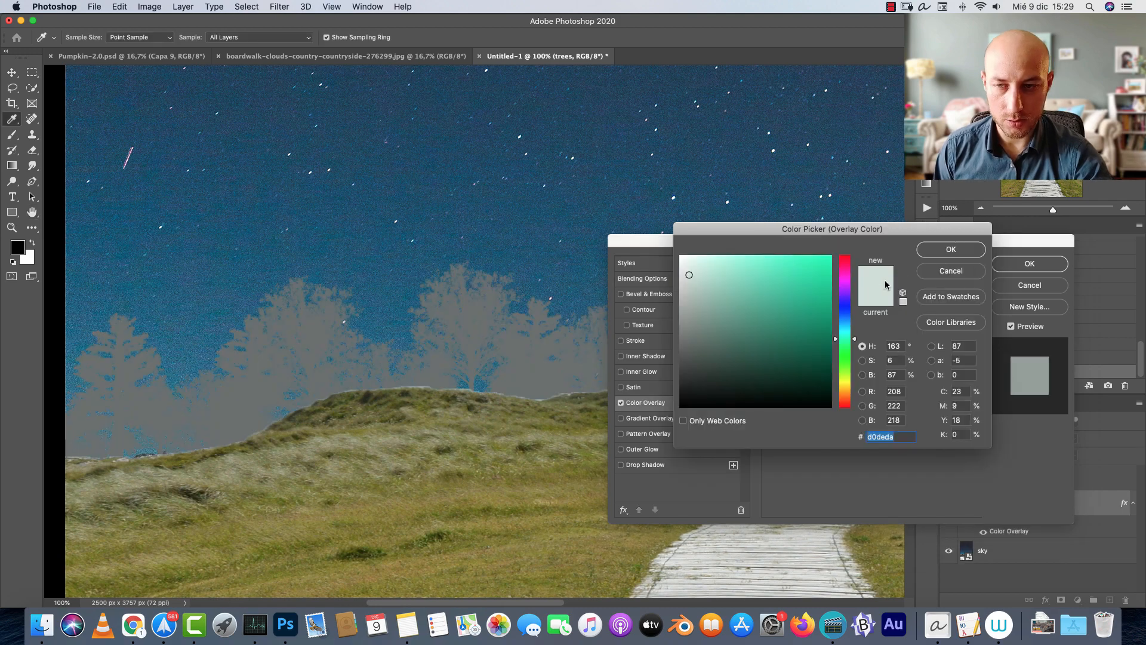
{"action": "left_click", "coordinate": [194, 338]}
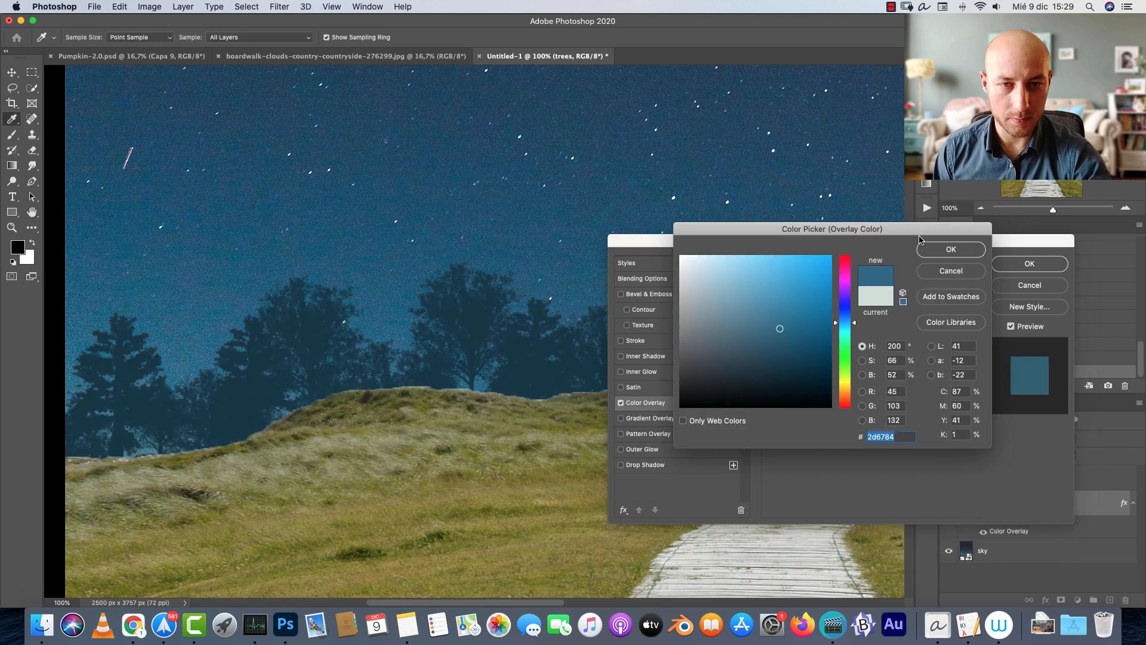
{"action": "left_click", "coordinate": [950, 249]}
{"action": "left_click_drag", "start_coordinate": [846, 242], "coordinate": [1086, 244]}
{"action": "left_click_drag", "start_coordinate": [754, 346], "coordinate": [533, 332]}
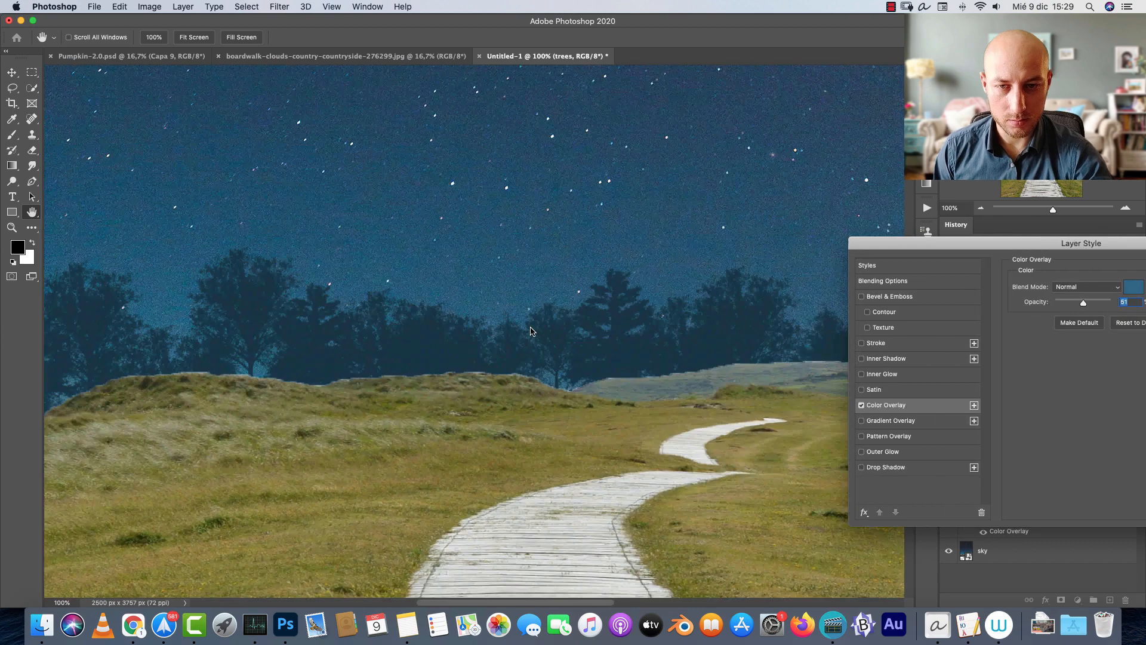
Lower the trees' Color Overlay opacity to 35% and apply the layer style.
{"action": "mouse_move", "coordinate": [1092, 296]}
{"action": "left_mouse_down"}
{"action": "mouse_move", "coordinate": [1143, 302]}
{"action": "mouse_move", "coordinate": [1080, 306]}
{"action": "left_mouse_up"}
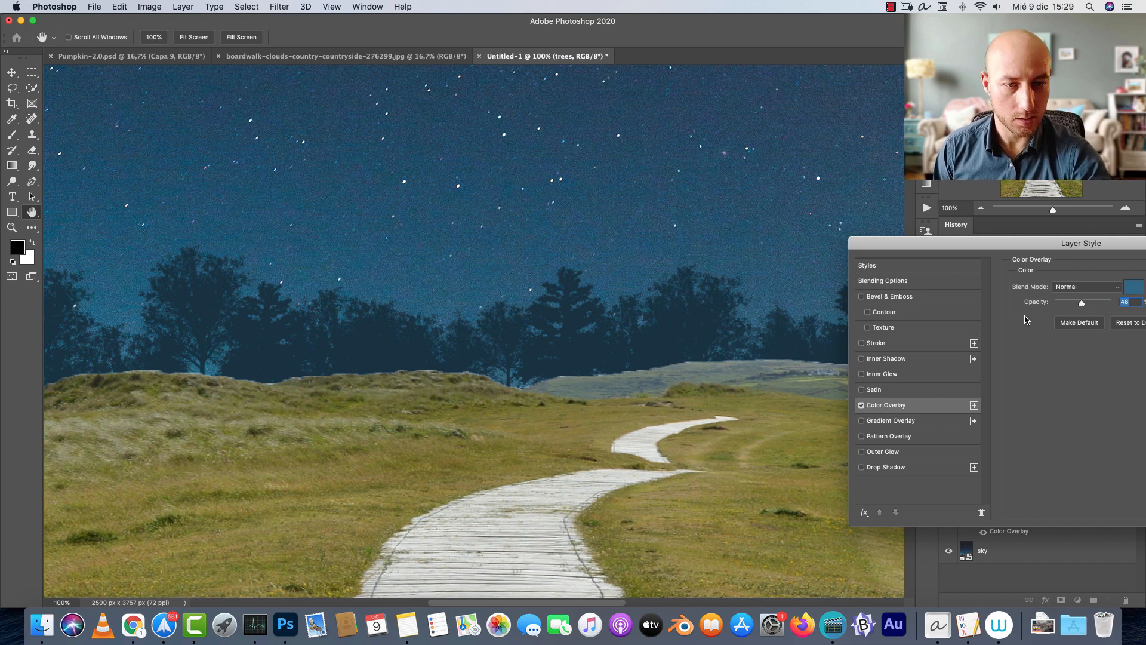
{"action": "left_click_drag", "start_coordinate": [1083, 307], "coordinate": [1073, 309]}
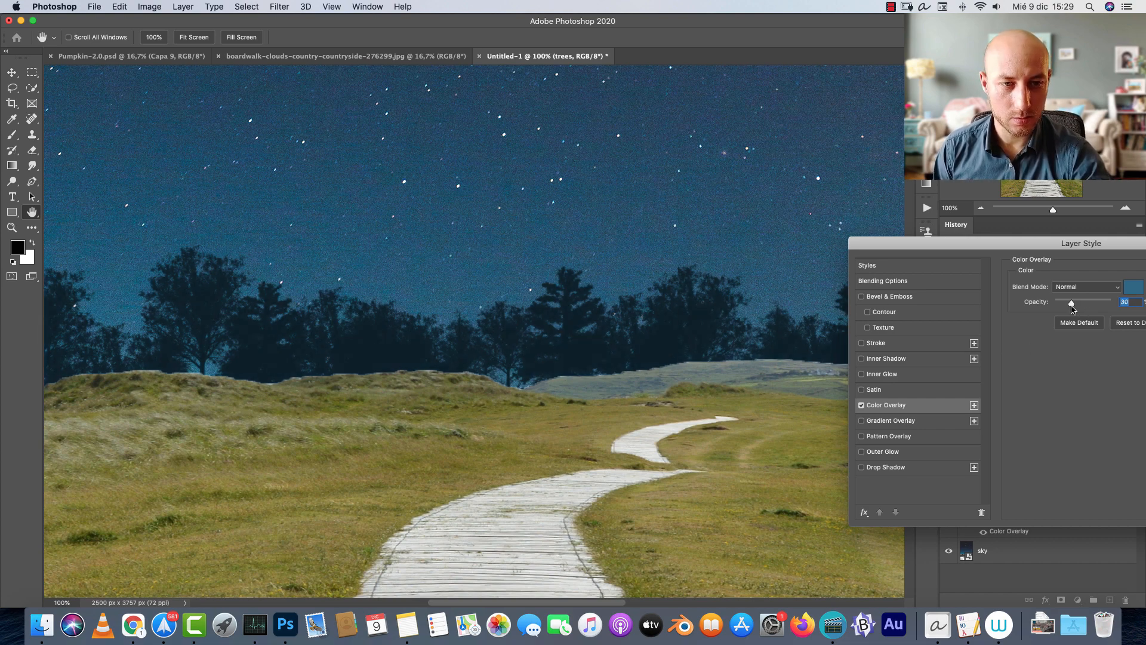
{"action": "left_click_drag", "start_coordinate": [1075, 243], "coordinate": [854, 243]}
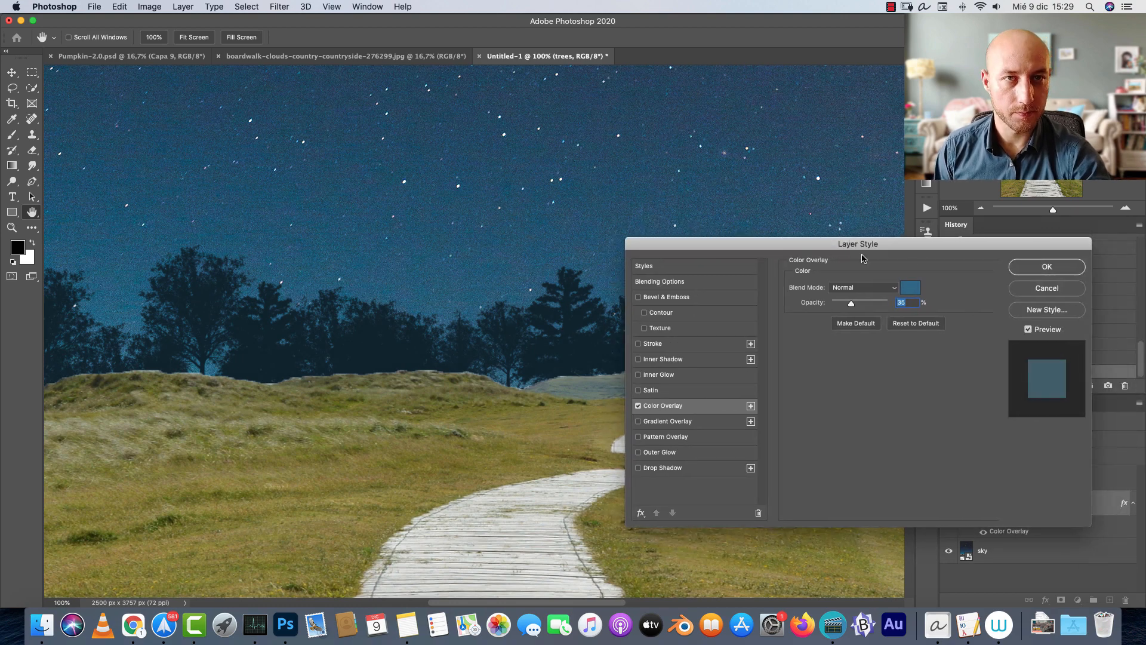
{"action": "left_click", "coordinate": [1049, 267]}
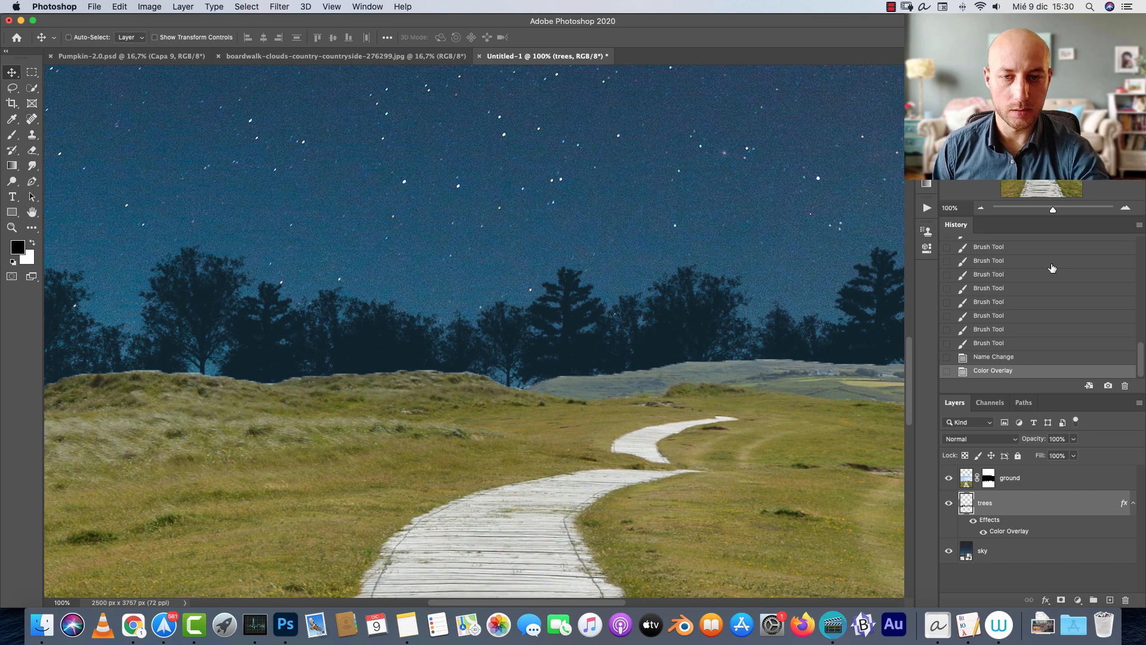
Place the moon photo from the Stock folder as an embedded smart object above the trees layer, over the sky.
{"action": "key", "text": "super+0"}
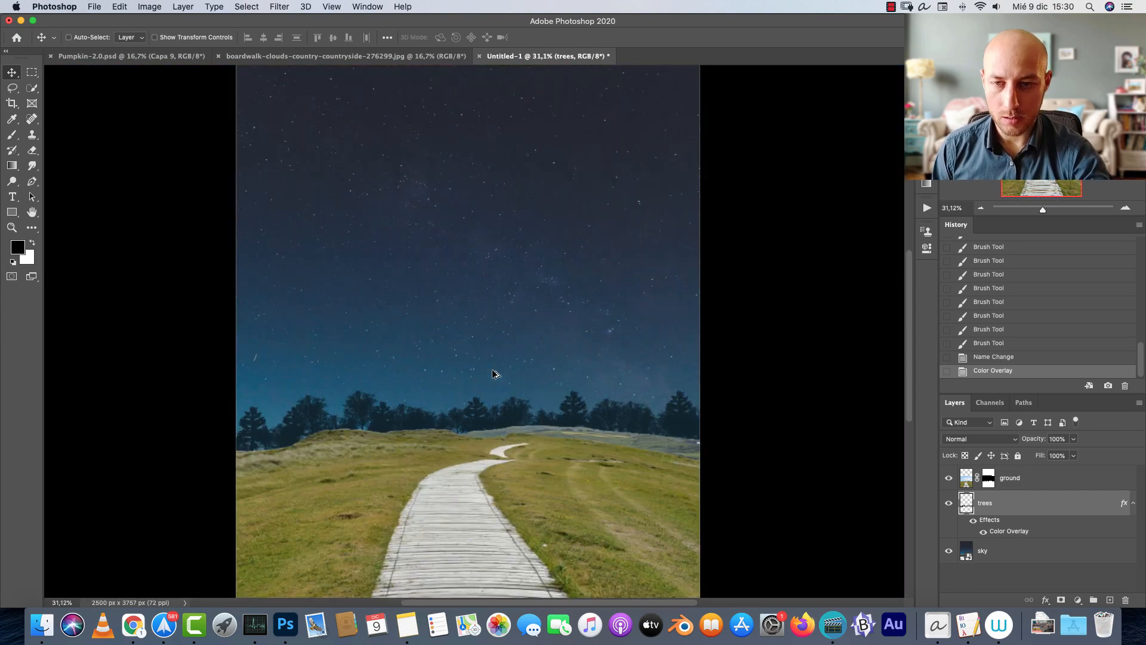
{"action": "scroll", "coordinate": [492, 369], "scroll_direction": "up", "scroll_amount": 1}
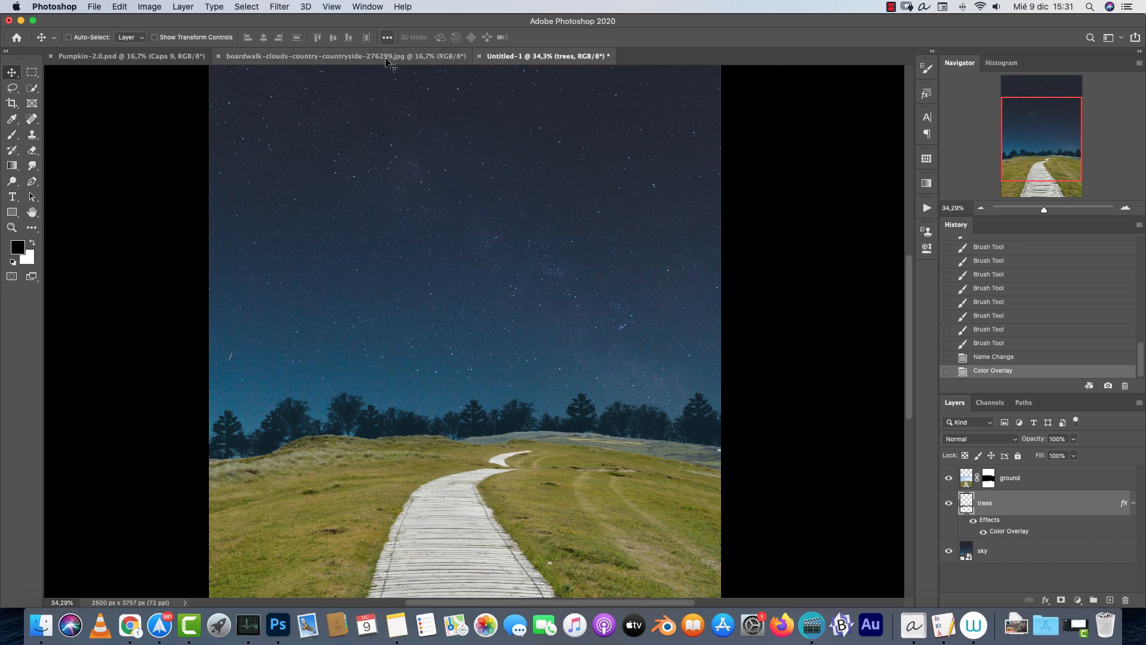
{"action": "key", "text": "super+o"}
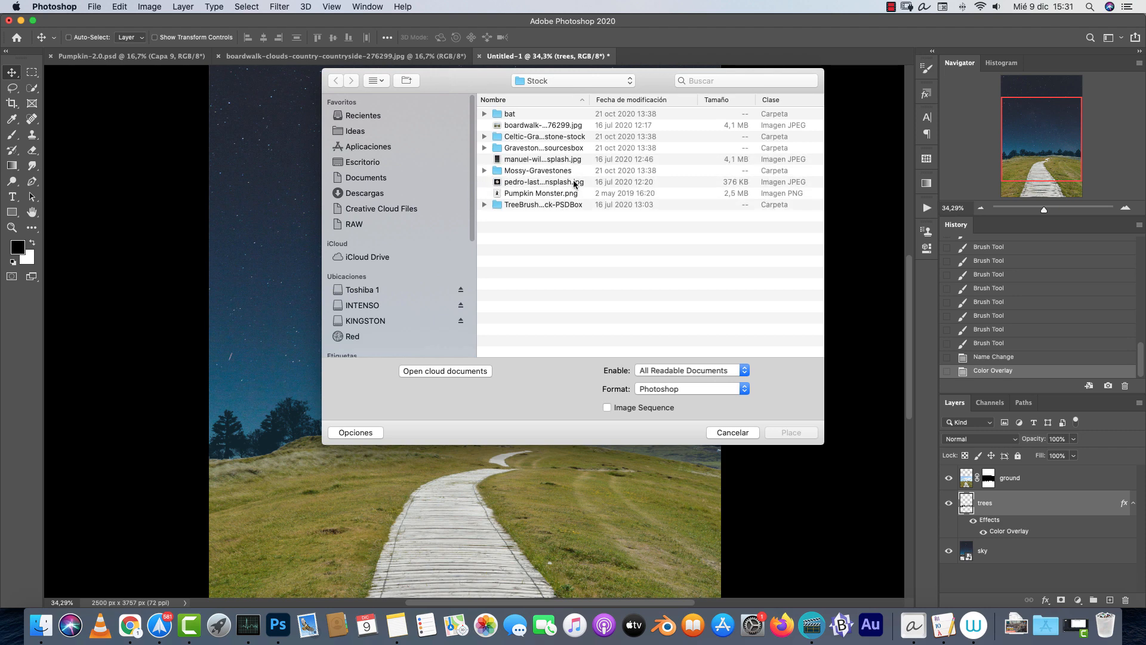
{"action": "left_click", "coordinate": [375, 80]}
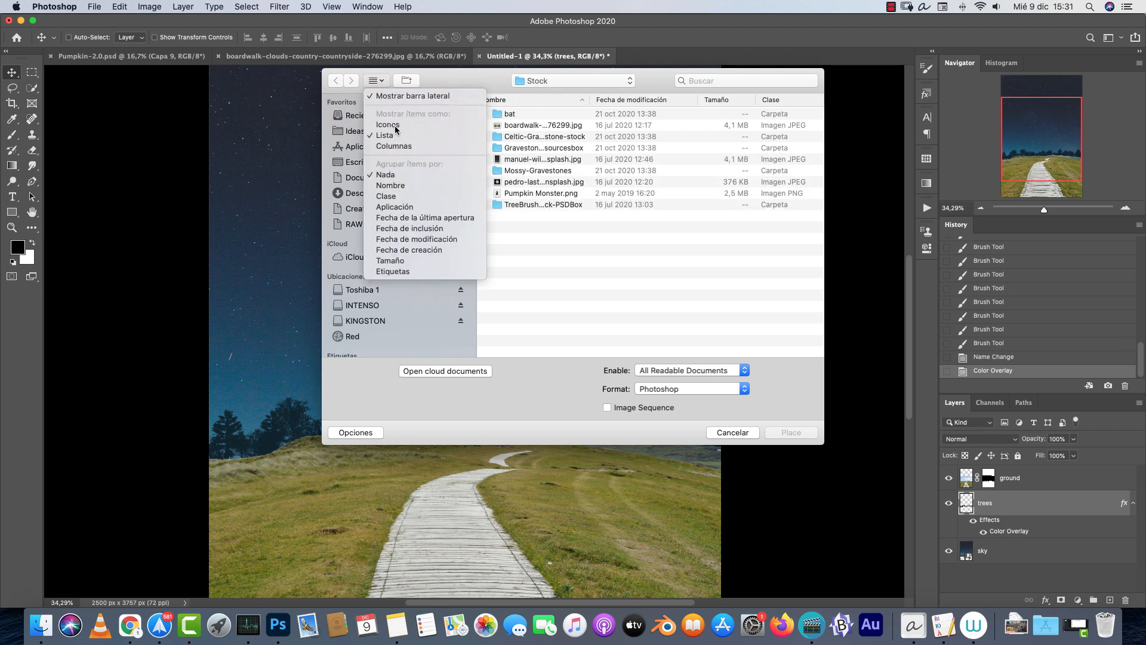
{"action": "left_click", "coordinate": [388, 125]}
{"action": "left_click", "coordinate": [582, 186]}
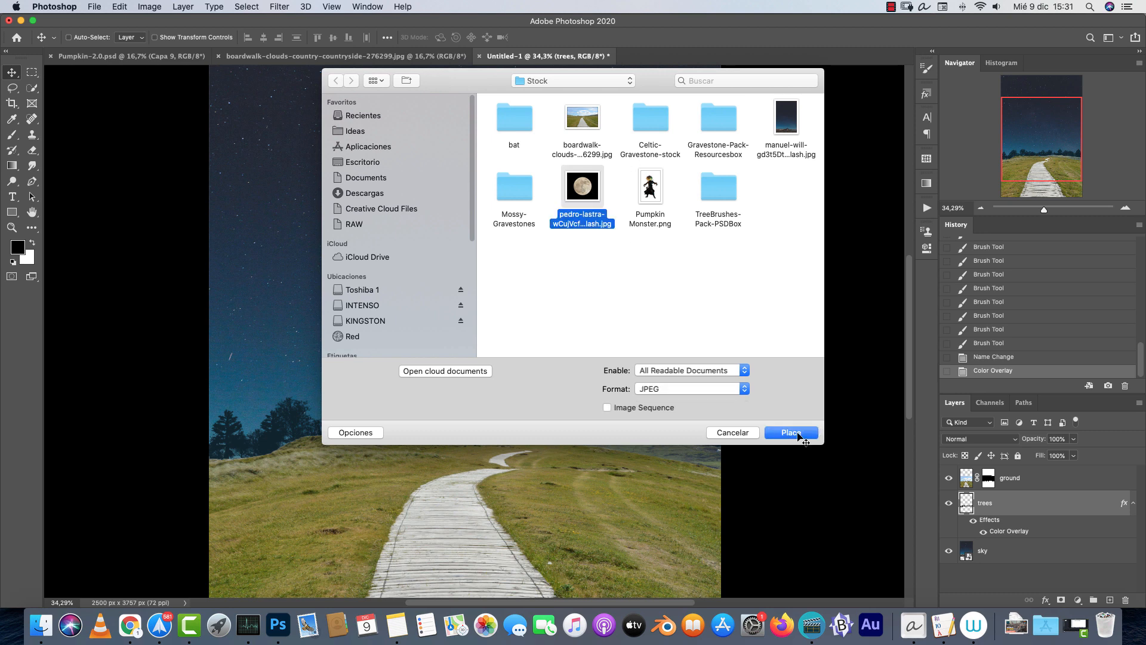
{"action": "left_click", "coordinate": [792, 433]}
{"action": "left_click_drag", "start_coordinate": [564, 250], "coordinate": [590, 222]}
{"action": "key", "text": "Return"}
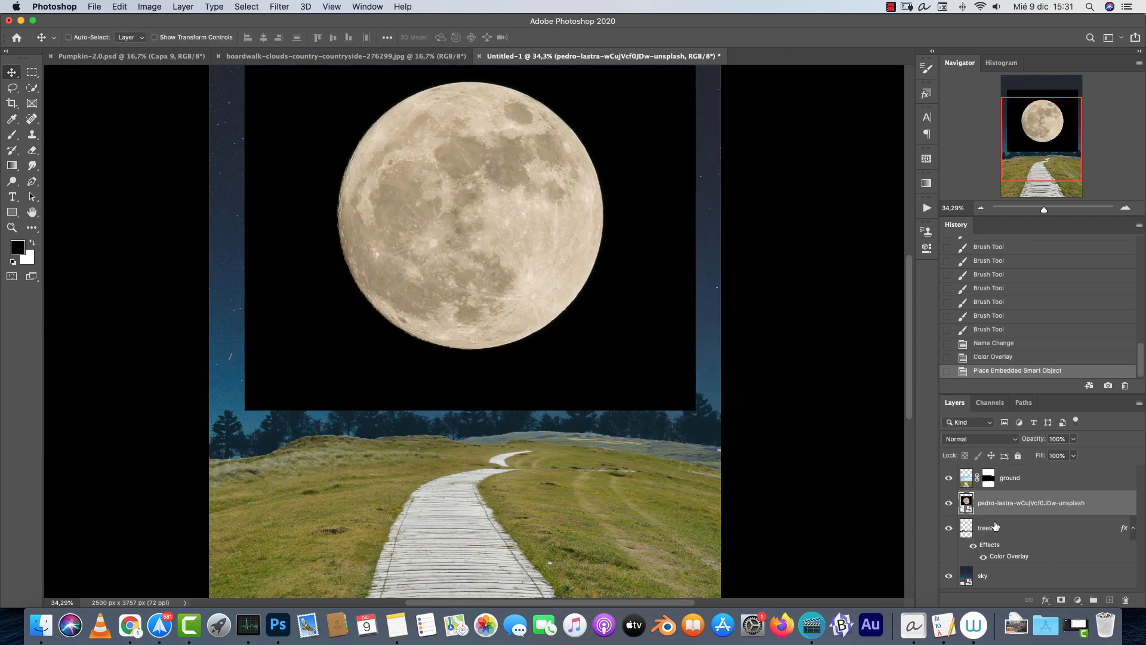
Open the moon smart object's contents, select the moon with the Object Selection tool, and mask out the black background.
{"action": "double_click", "coordinate": [967, 503]}
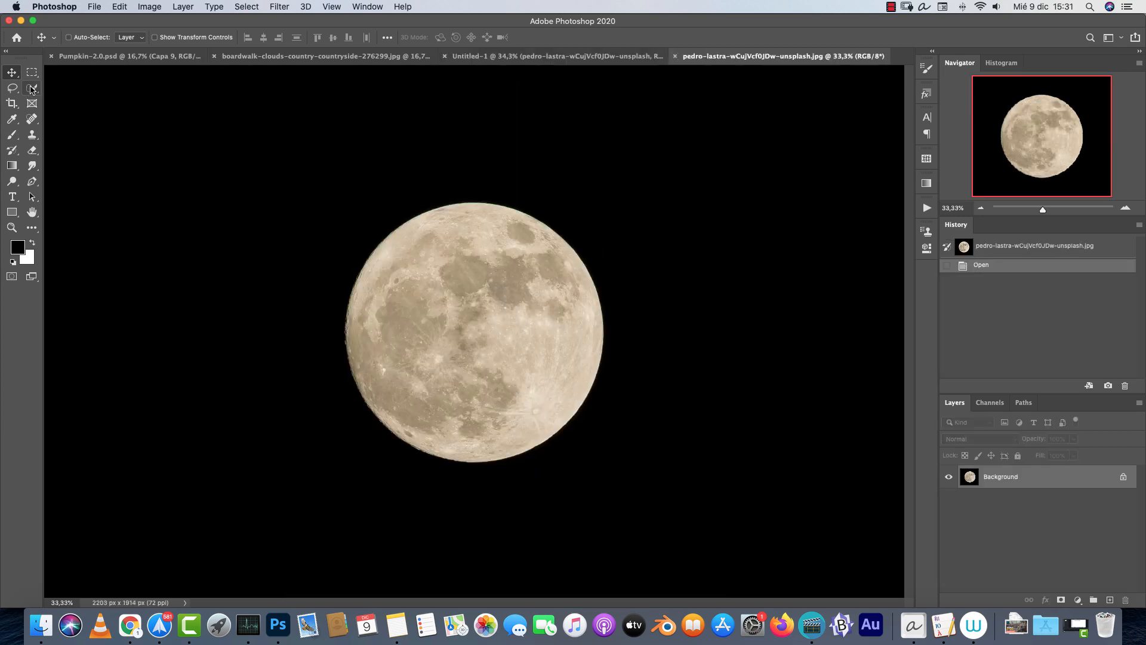
{"action": "mouse_move", "coordinate": [32, 87]}
{"action": "left_mouse_down"}
{"action": "mouse_move", "coordinate": [75, 100]}
{"action": "mouse_move", "coordinate": [34, 91]}
{"action": "left_mouse_up"}
{"action": "left_click", "coordinate": [89, 87]}
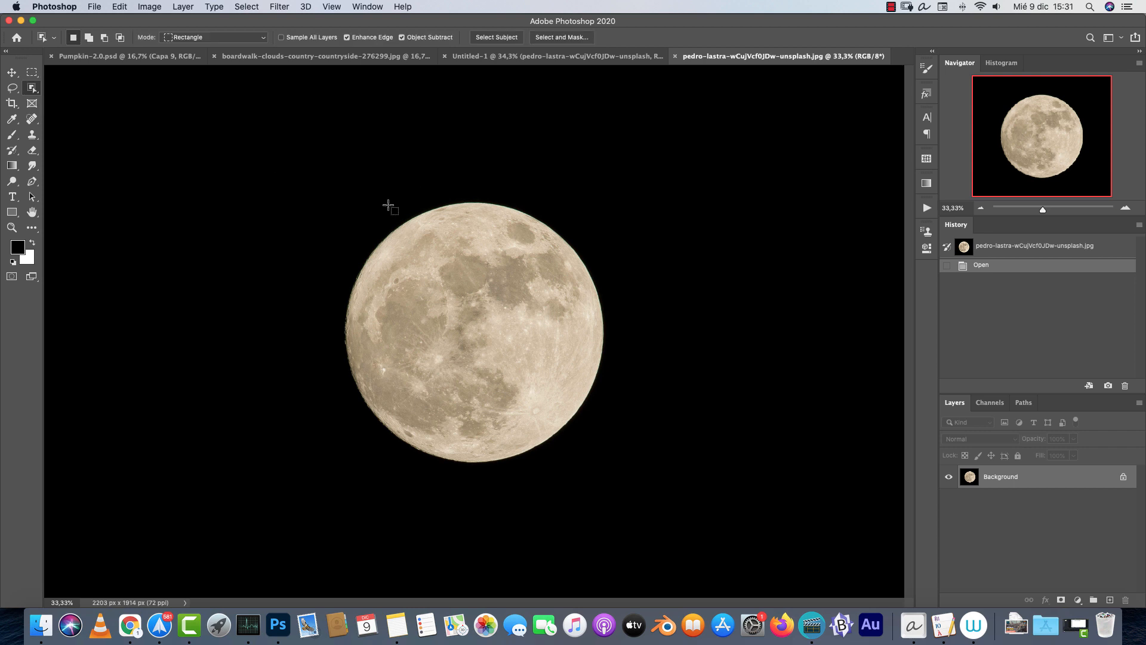
{"action": "left_click_drag", "start_coordinate": [316, 186], "coordinate": [627, 470]}
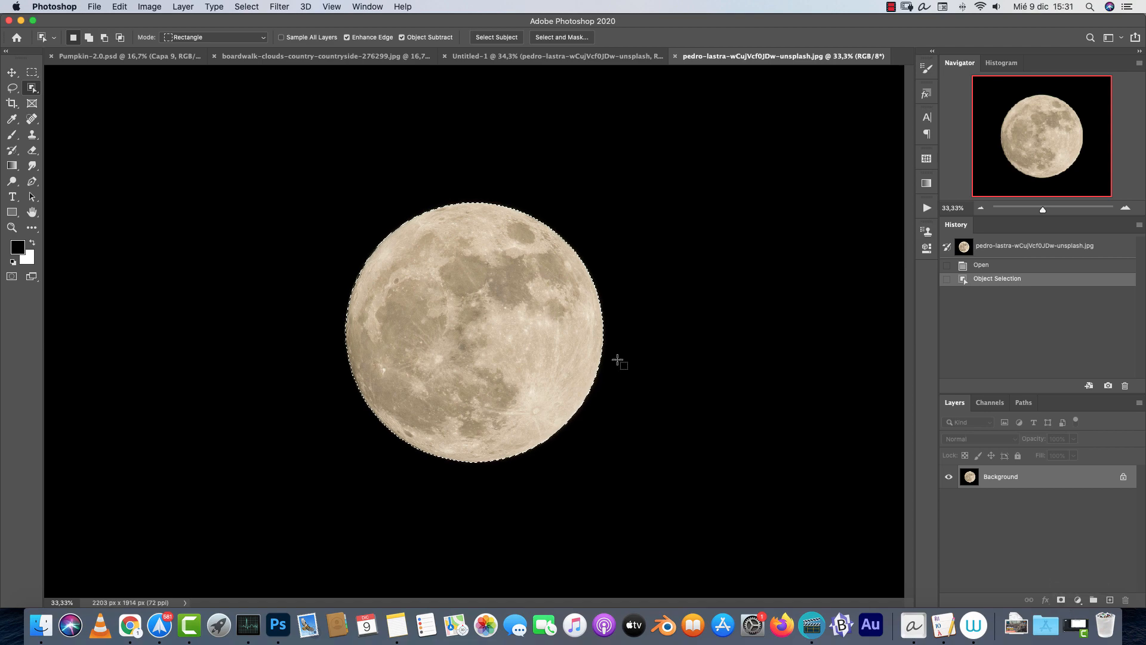
{"action": "left_click", "coordinate": [1061, 600]}
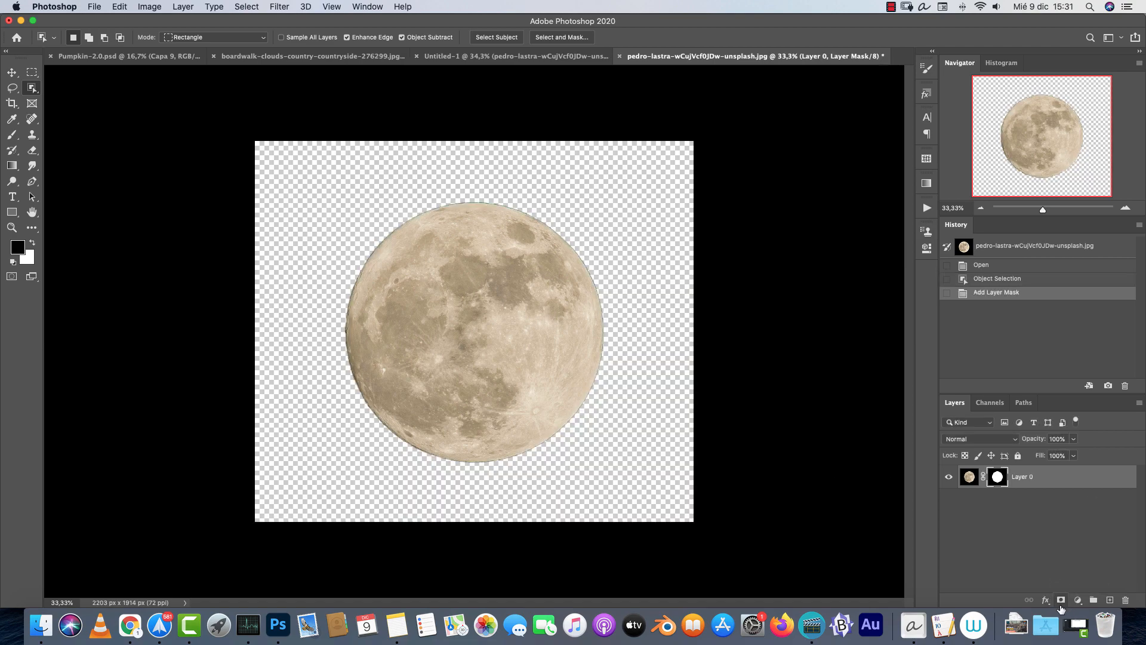
Refine the moon's layer mask with Select and Mask, using Shift Edge -37%, Feather 4.6 px and Contrast 60%.
{"action": "key", "text": "super+1"}
{"action": "scroll", "coordinate": [704, 412], "scroll_direction": "up", "scroll_amount": 5}
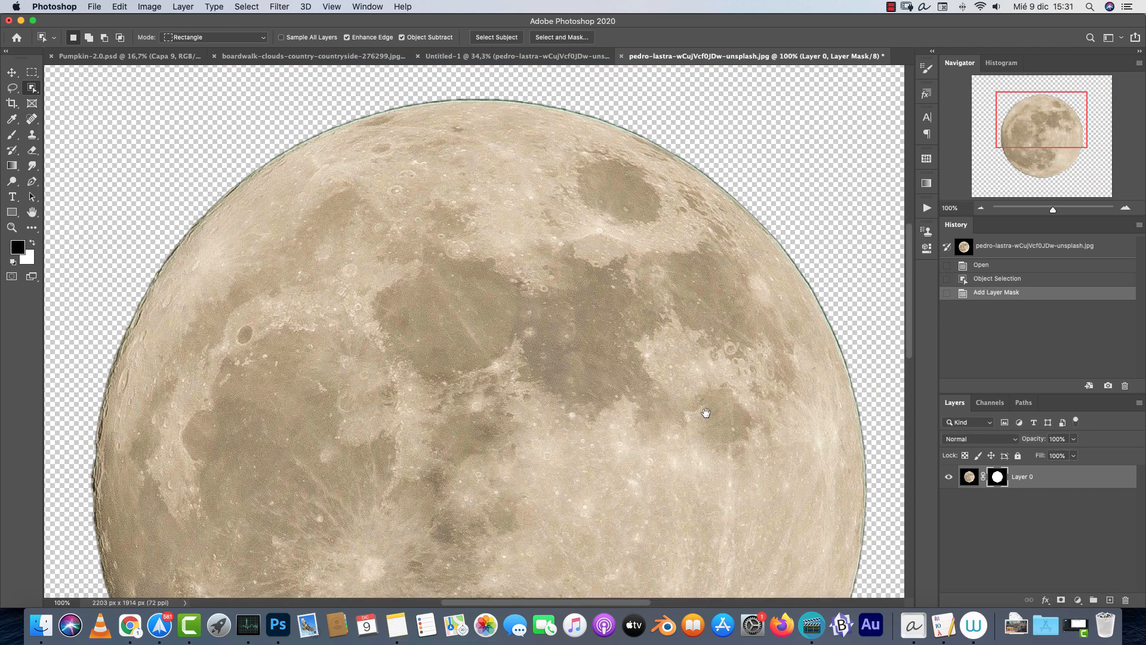
{"action": "right_click", "coordinate": [996, 482]}
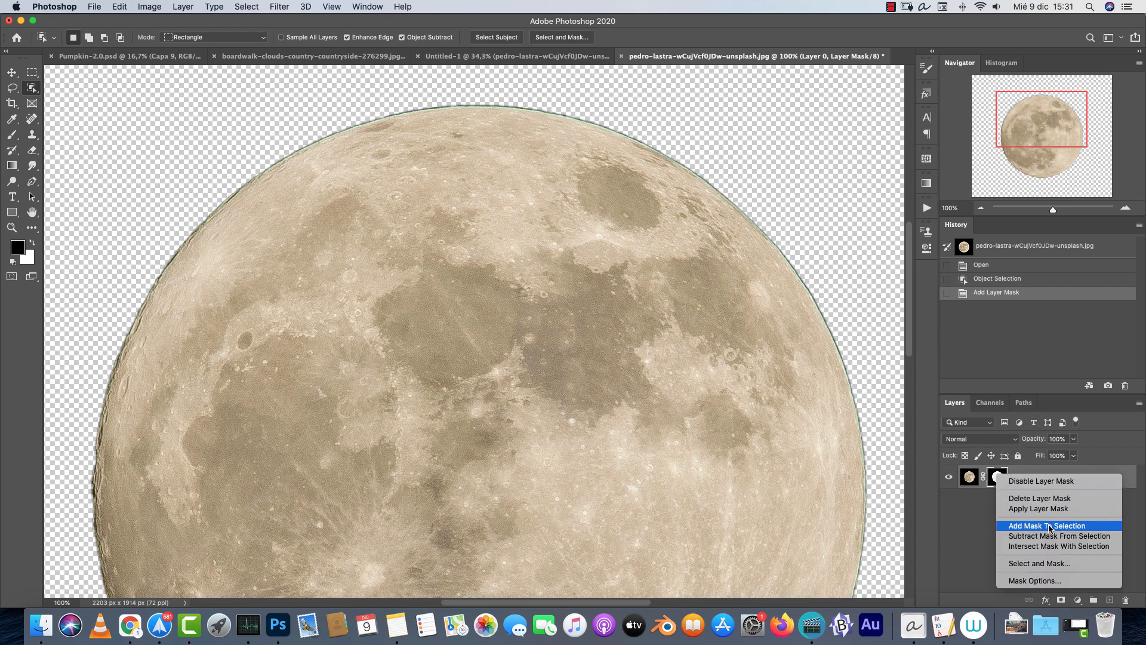
{"action": "left_click", "coordinate": [1049, 561]}
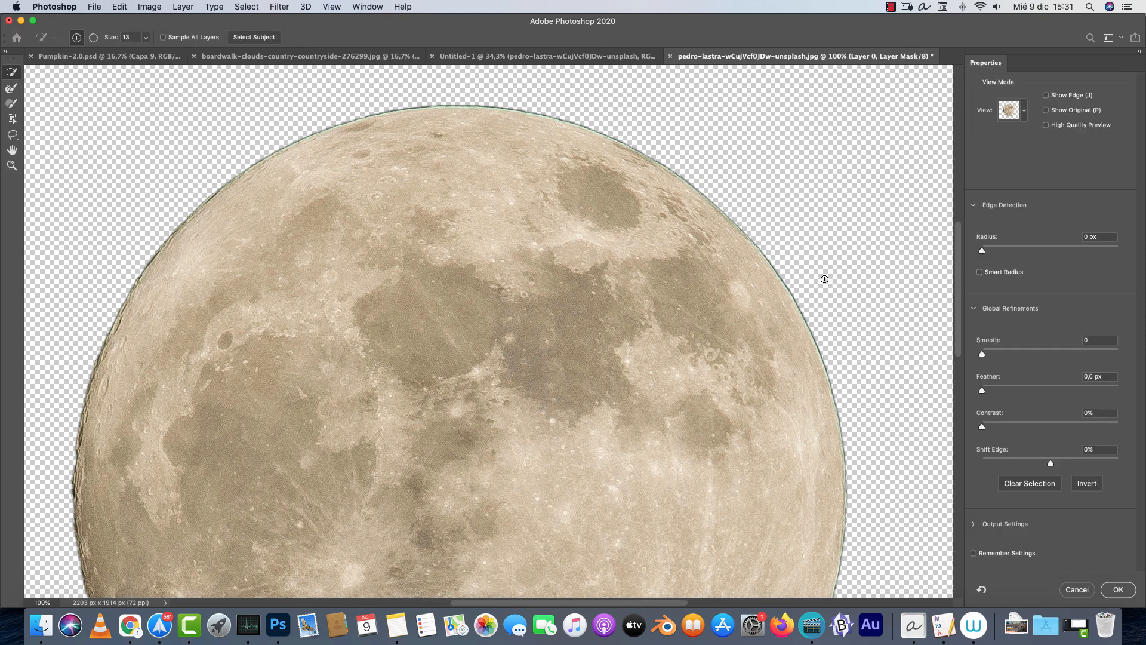
{"action": "left_click", "coordinate": [1025, 463]}
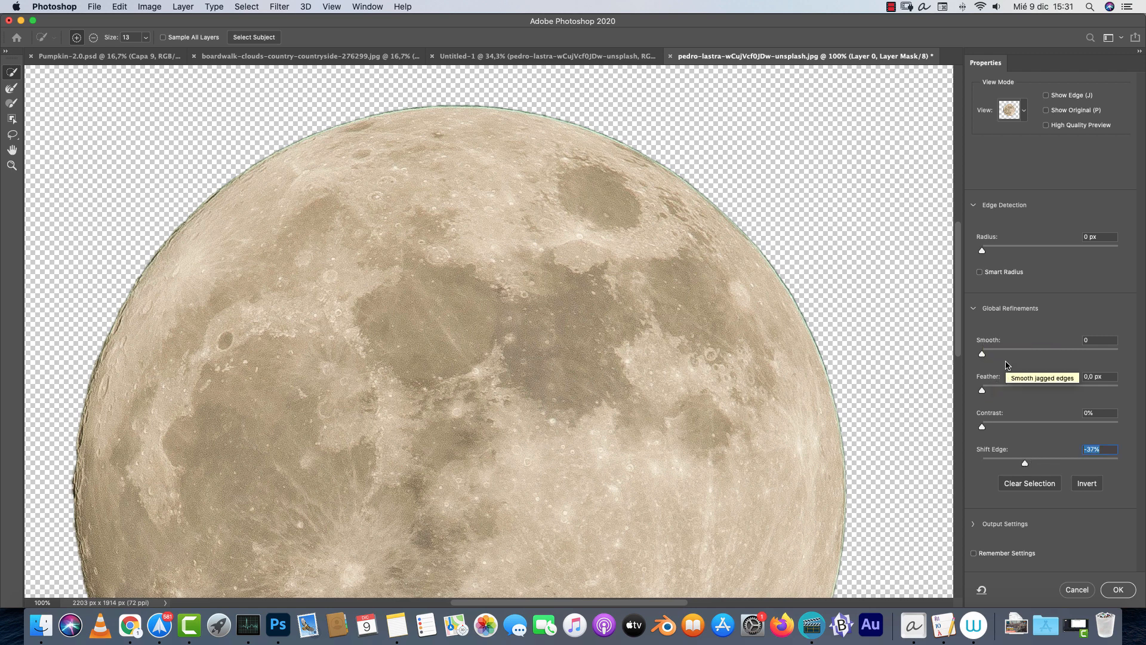
{"action": "left_click", "coordinate": [1015, 386]}
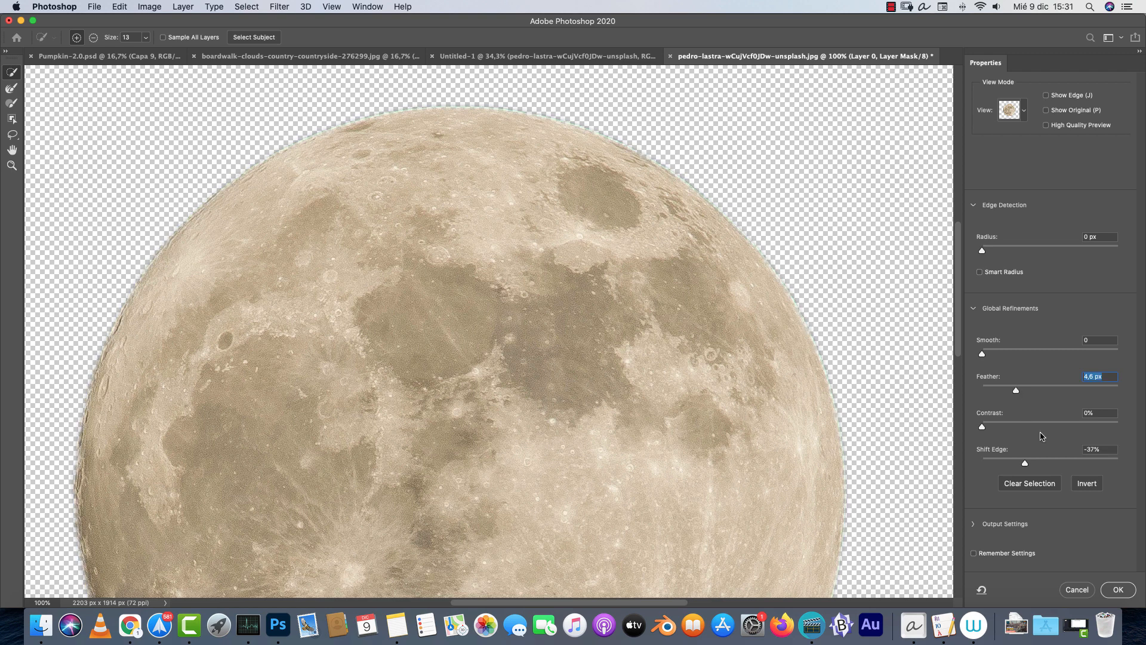
{"action": "left_click", "coordinate": [1064, 423]}
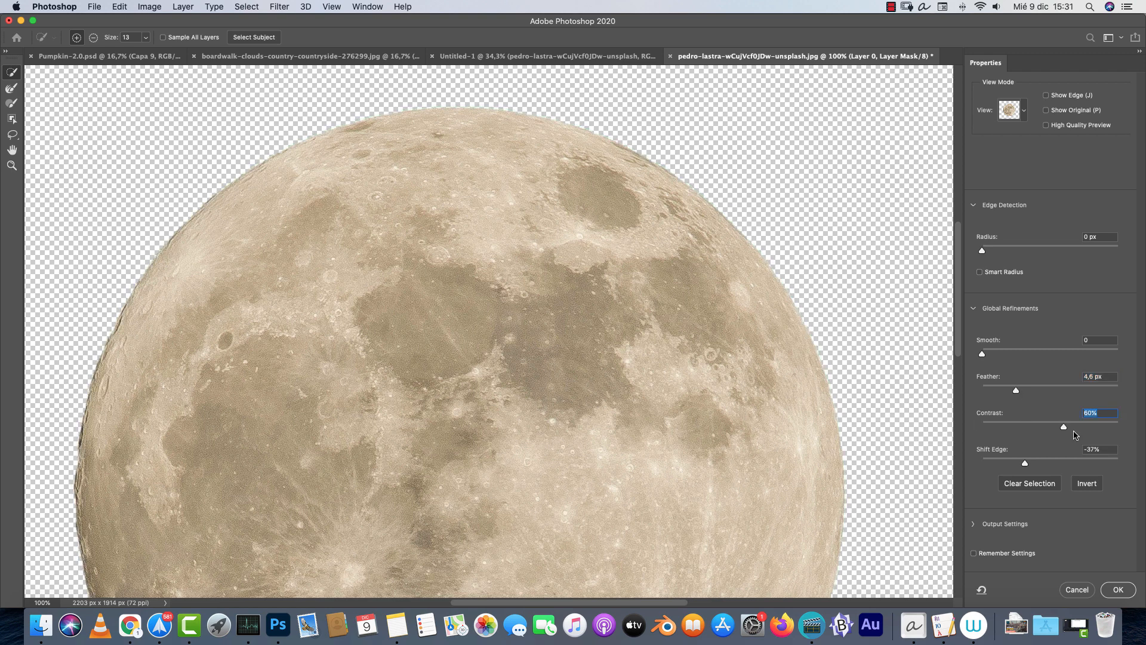
{"action": "left_click", "coordinate": [1118, 589]}
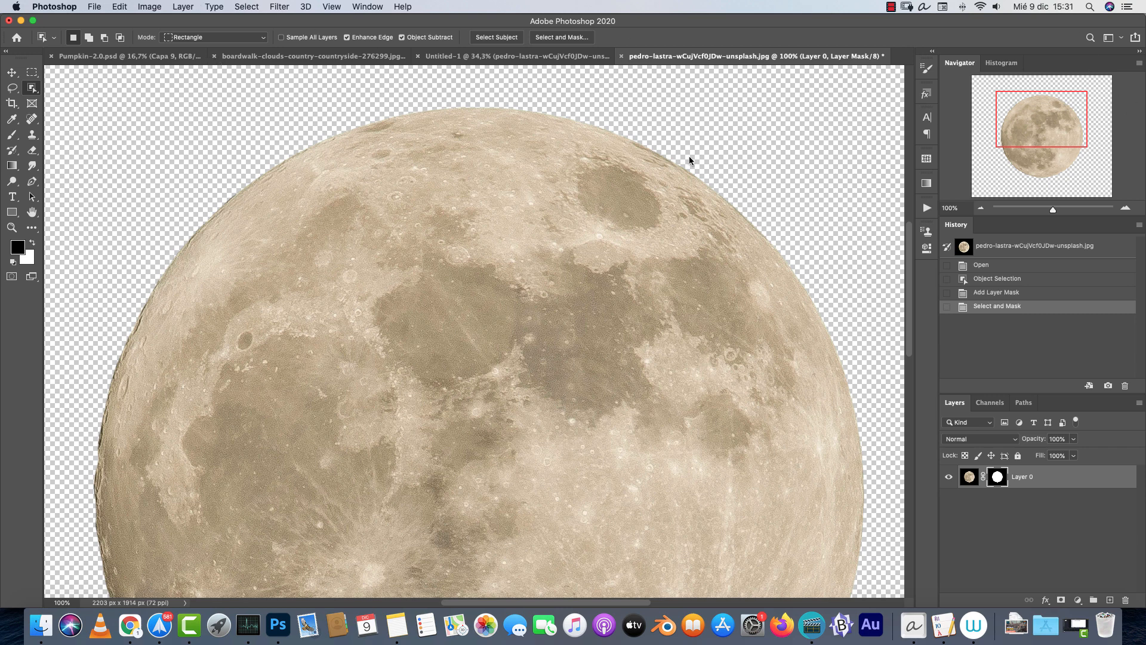
Save the masked moon image and bring the cut-out moon into the Untitled-1 composite above the trees layer.
{"action": "key", "text": "super+s"}
{"action": "left_click", "coordinate": [672, 231]}
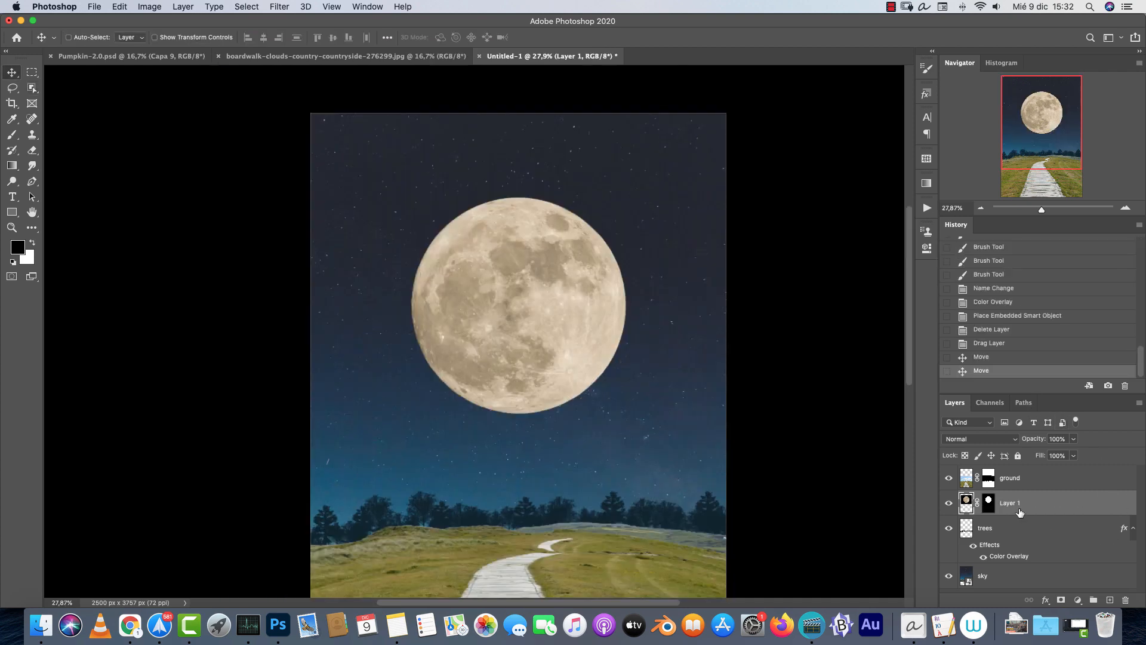
Rename the cut-out moon's layer to "moon" and convert it to a smart object.
{"action": "double_click", "coordinate": [1009, 502]}
{"action": "type", "text": "moon"}
{"action": "key", "text": "Return"}
{"action": "right_click", "coordinate": [1013, 503]}
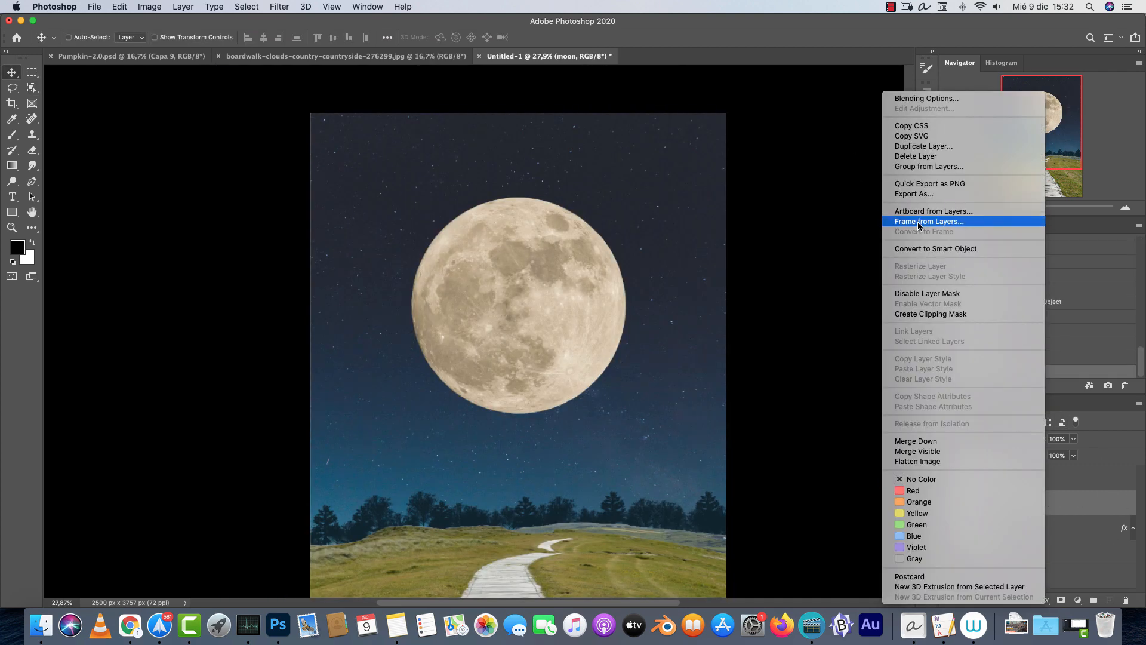
{"action": "left_click", "coordinate": [937, 249]}
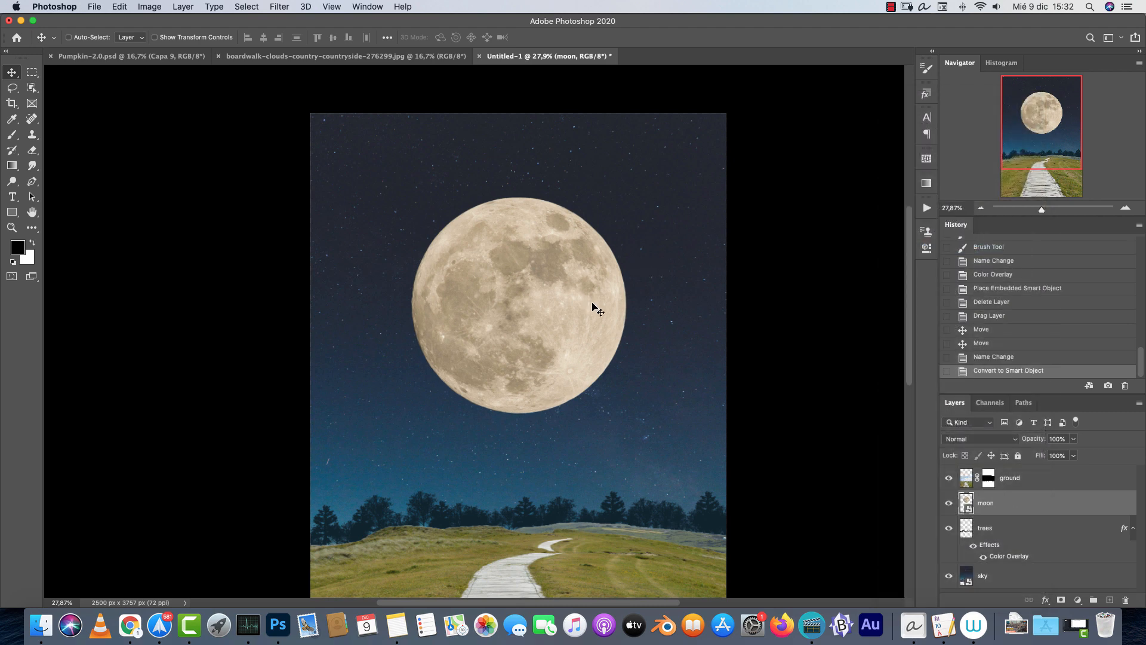
Add a Color Overlay to the ground layer using the pale blue colour c9e3f7.
{"action": "scroll", "coordinate": [603, 322], "scroll_direction": "down", "scroll_amount": 3}
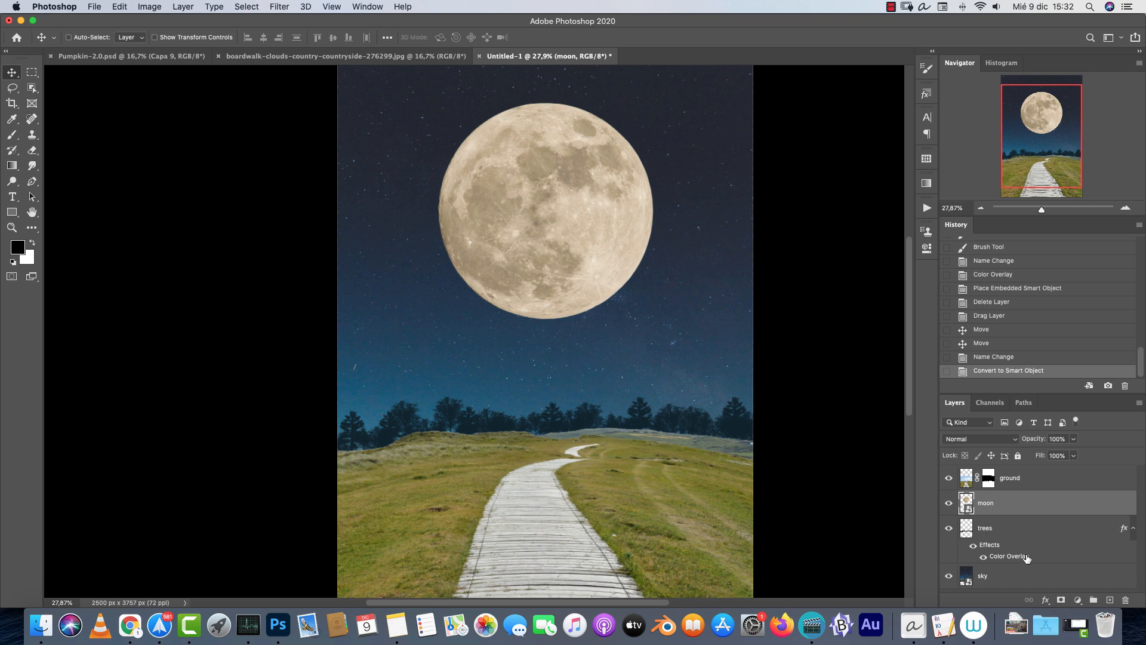
{"action": "left_click", "coordinate": [1022, 575]}
{"action": "left_click", "coordinate": [1010, 526]}
{"action": "left_click", "coordinate": [1031, 482]}
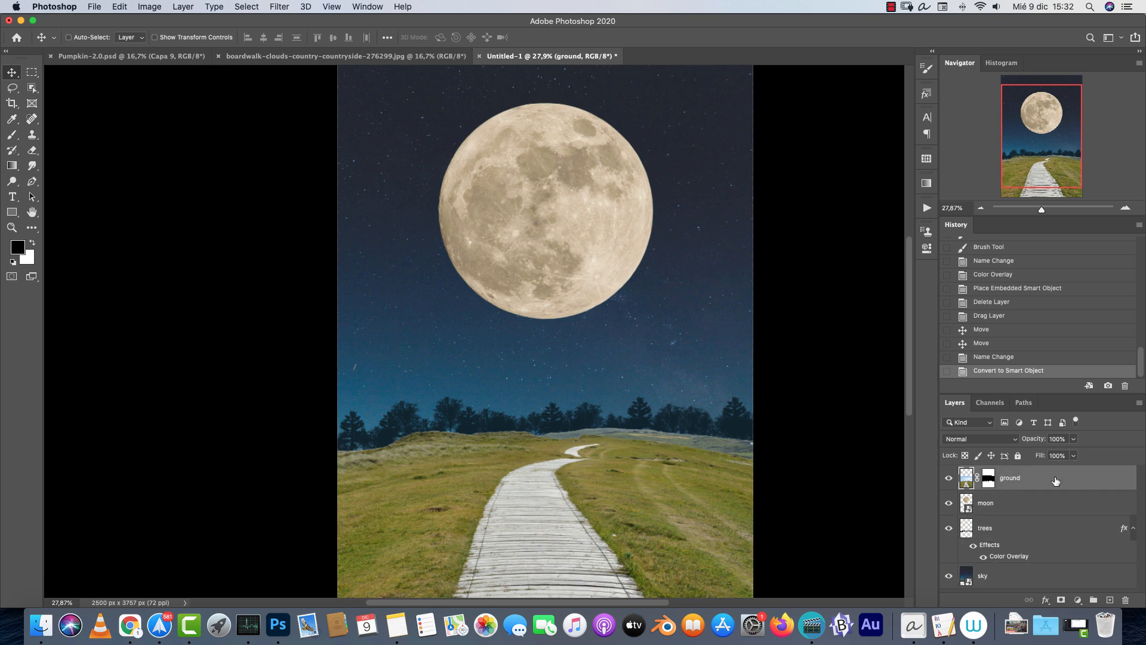
{"action": "double_click", "coordinate": [1054, 479]}
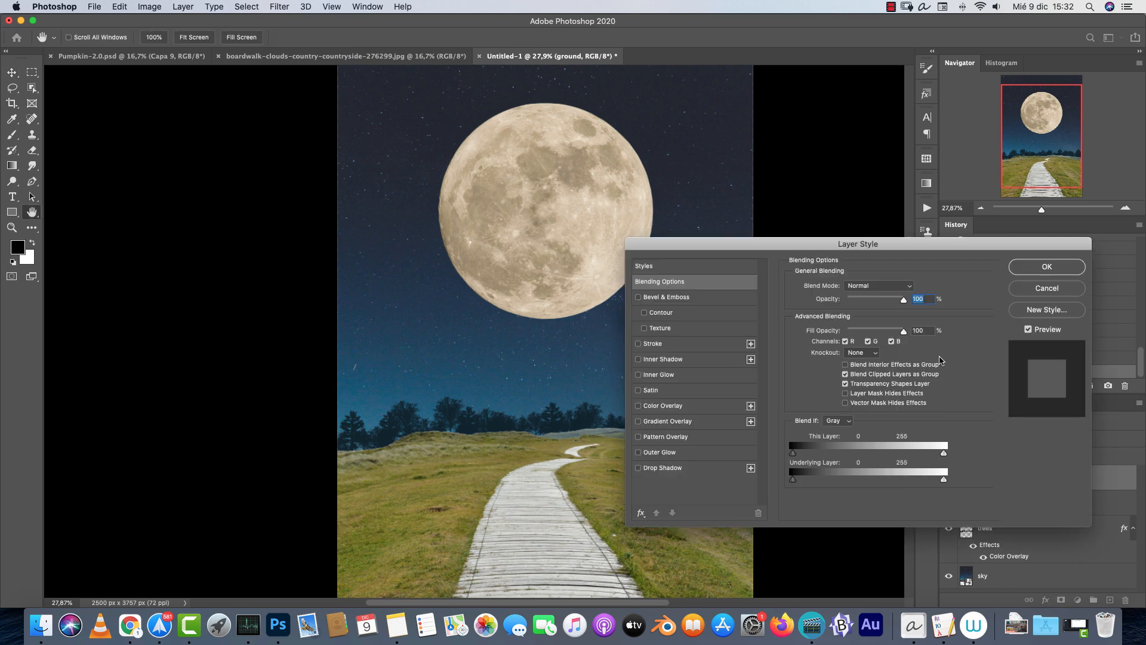
{"action": "left_click", "coordinate": [661, 406]}
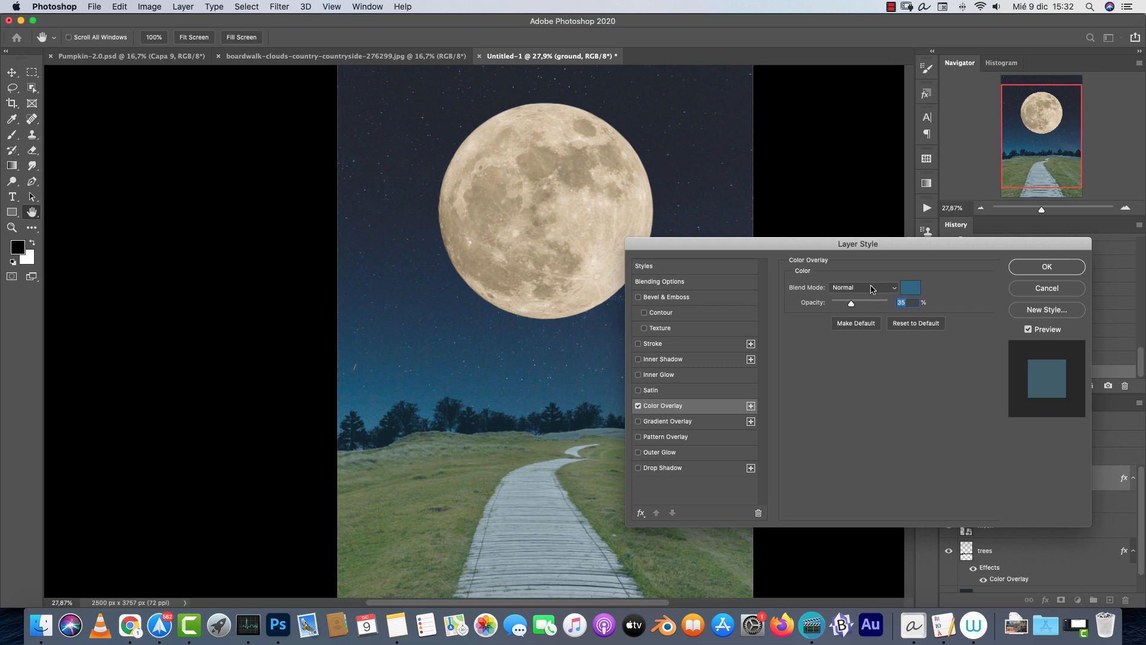
{"action": "left_click", "coordinate": [911, 288]}
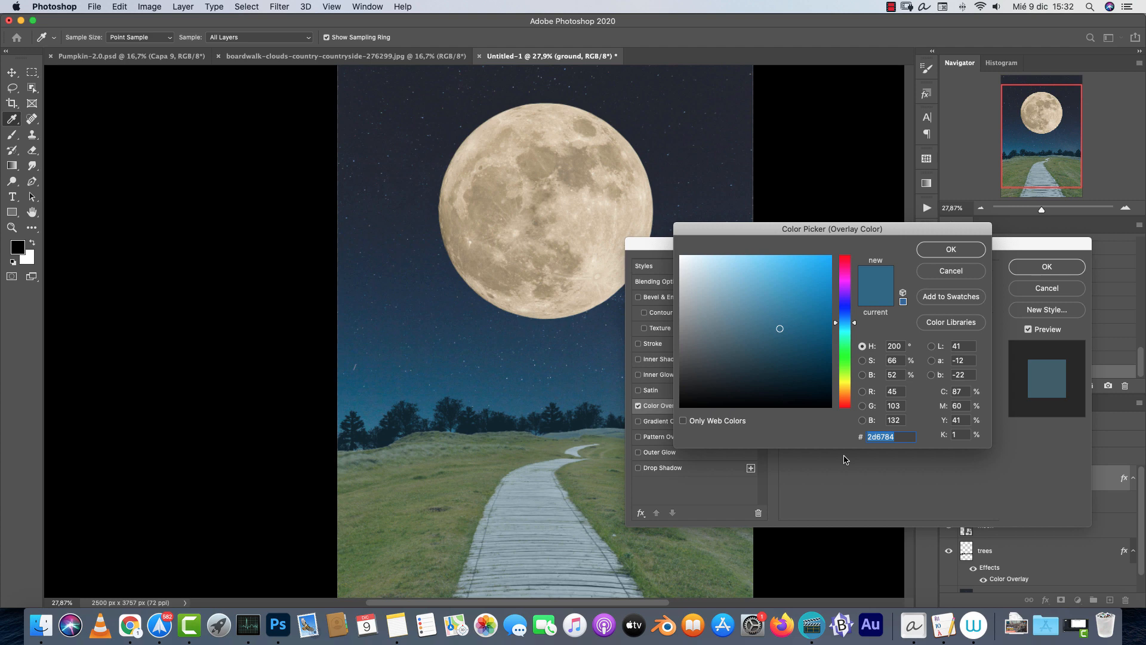
{"action": "type", "text": "c9e3f7"}
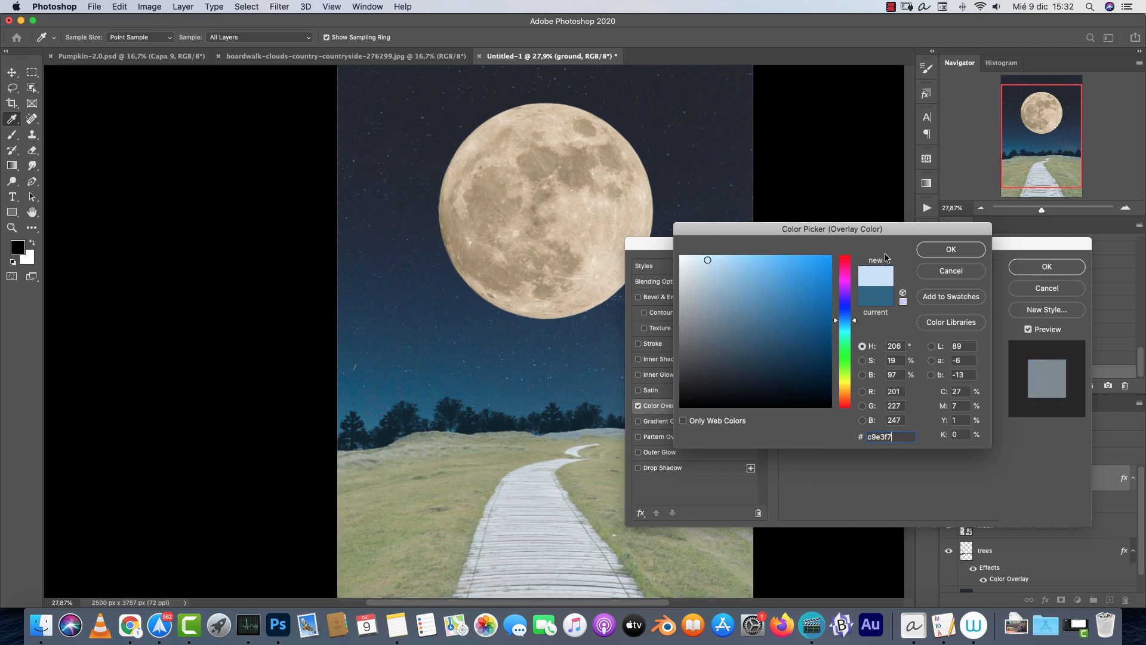
{"action": "left_click", "coordinate": [961, 250]}
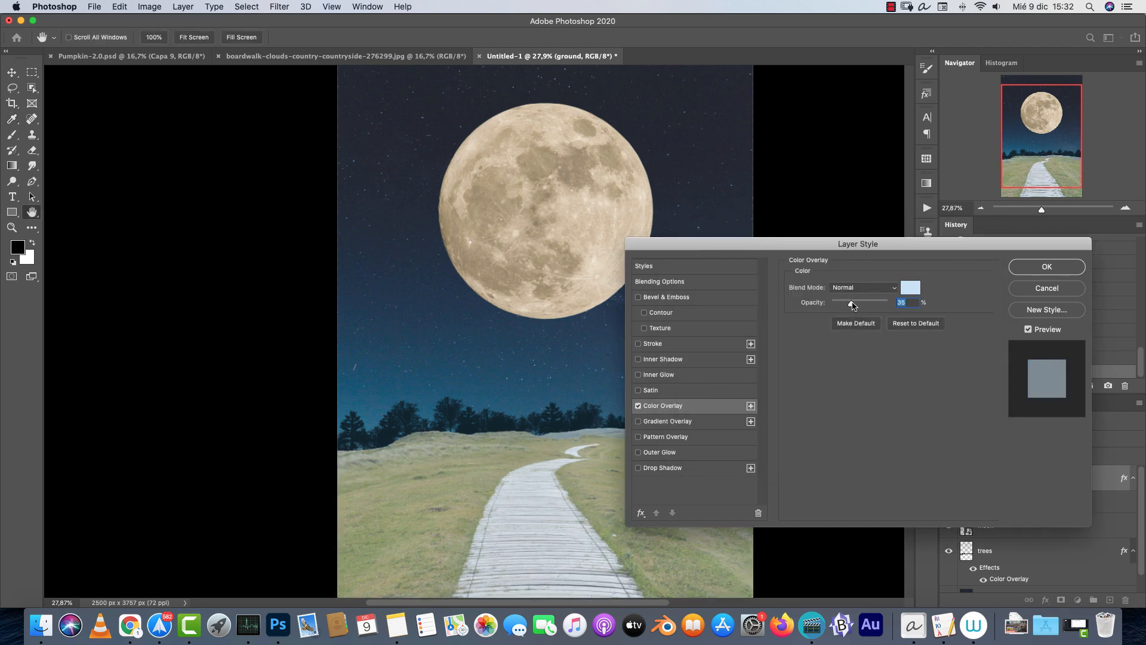
Set the ground's Color Overlay to Linear Burn at 100% opacity and apply the layer style.
{"action": "left_click", "coordinate": [855, 288]}
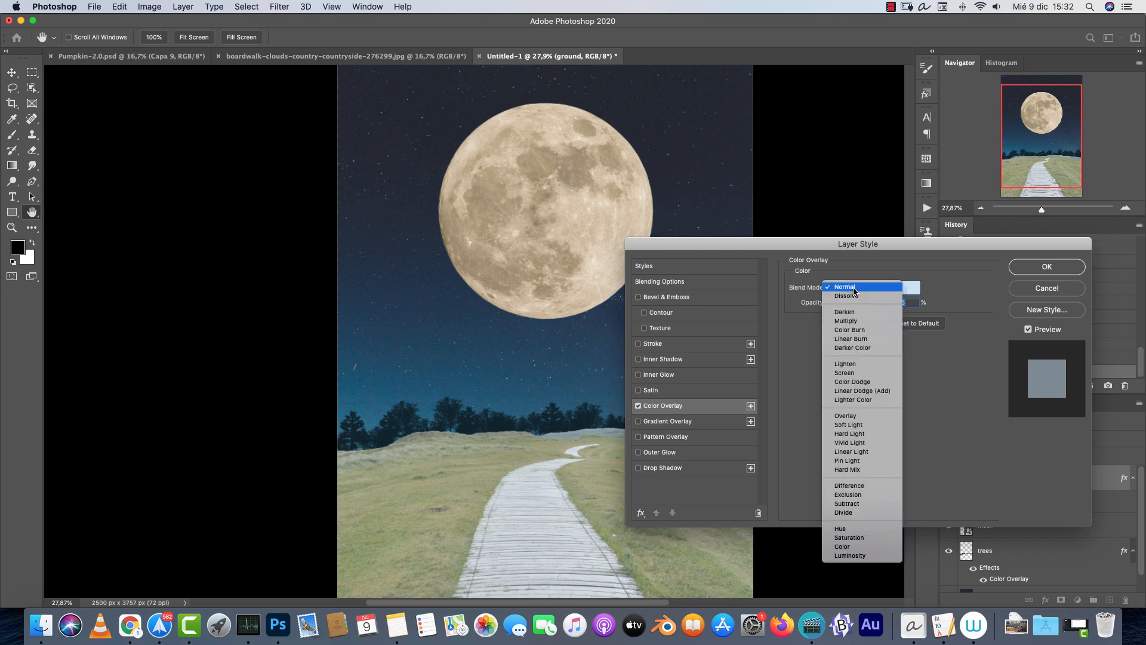
{"action": "left_click", "coordinate": [850, 338]}
{"action": "left_click_drag", "start_coordinate": [853, 303], "coordinate": [996, 308]}
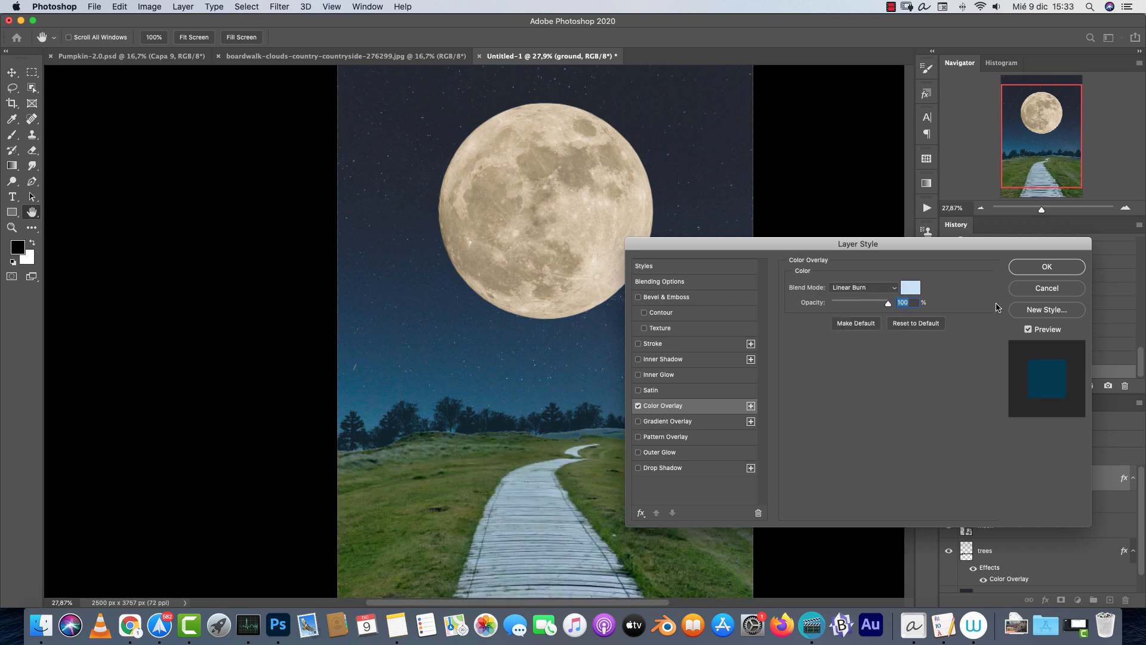
{"action": "left_click", "coordinate": [1047, 266]}
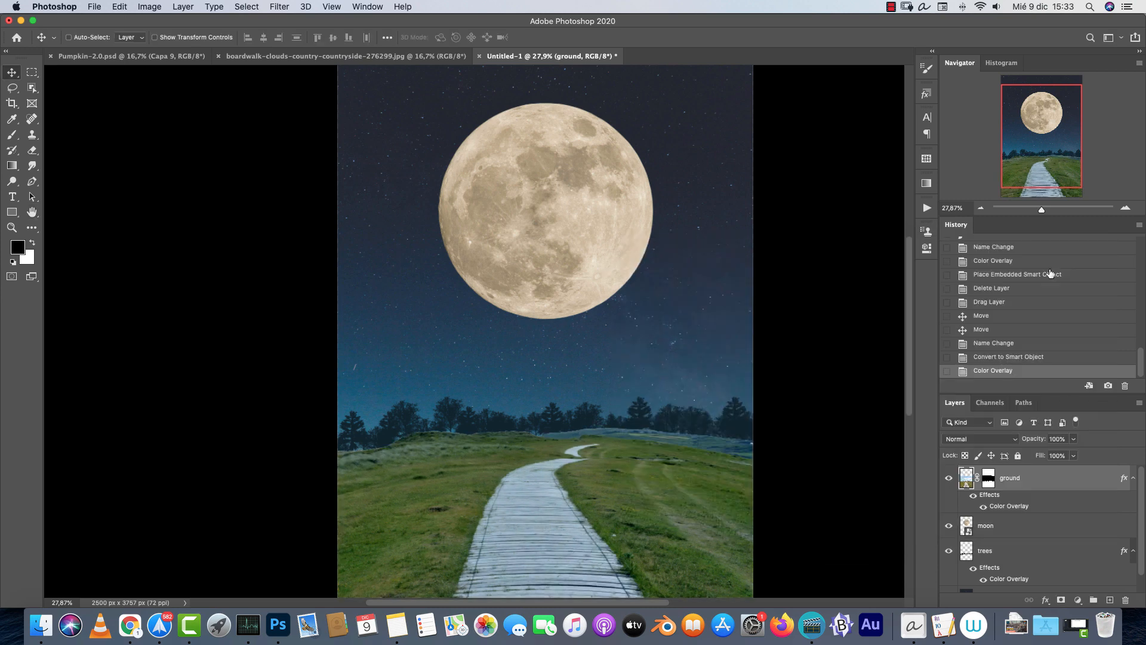
Apply Hue/Saturation to the ground layer with Saturation -57 and Lightness -37, and compare it with its layer effects off and on.
{"action": "scroll", "coordinate": [670, 403], "scroll_direction": "down", "scroll_amount": 2}
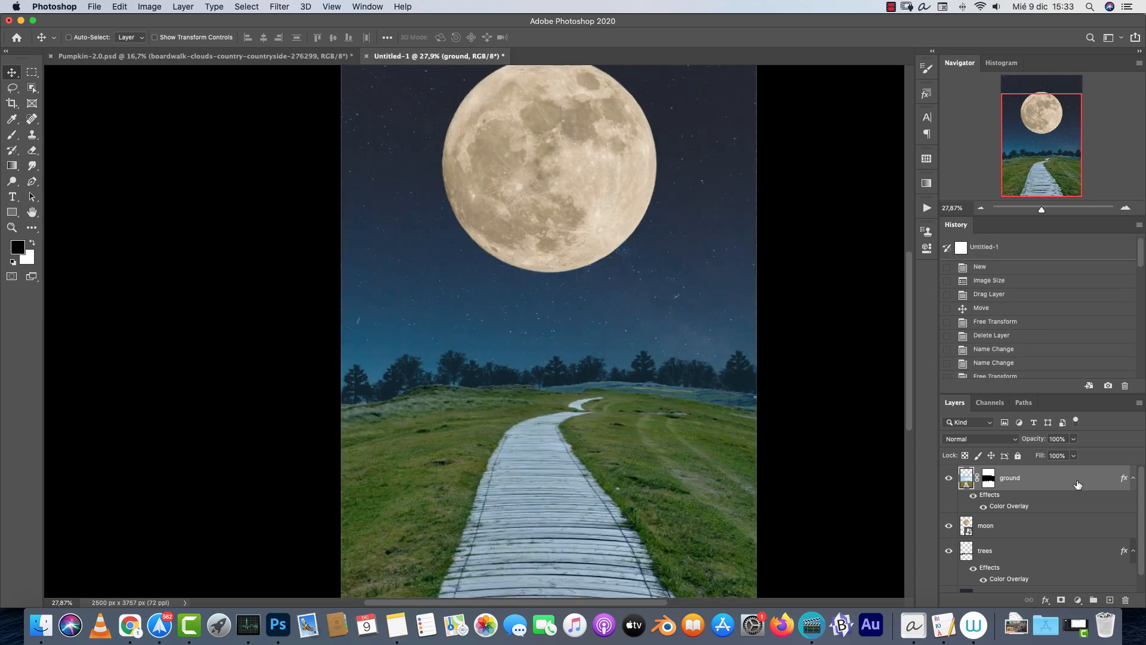
{"action": "key", "text": "super+u"}
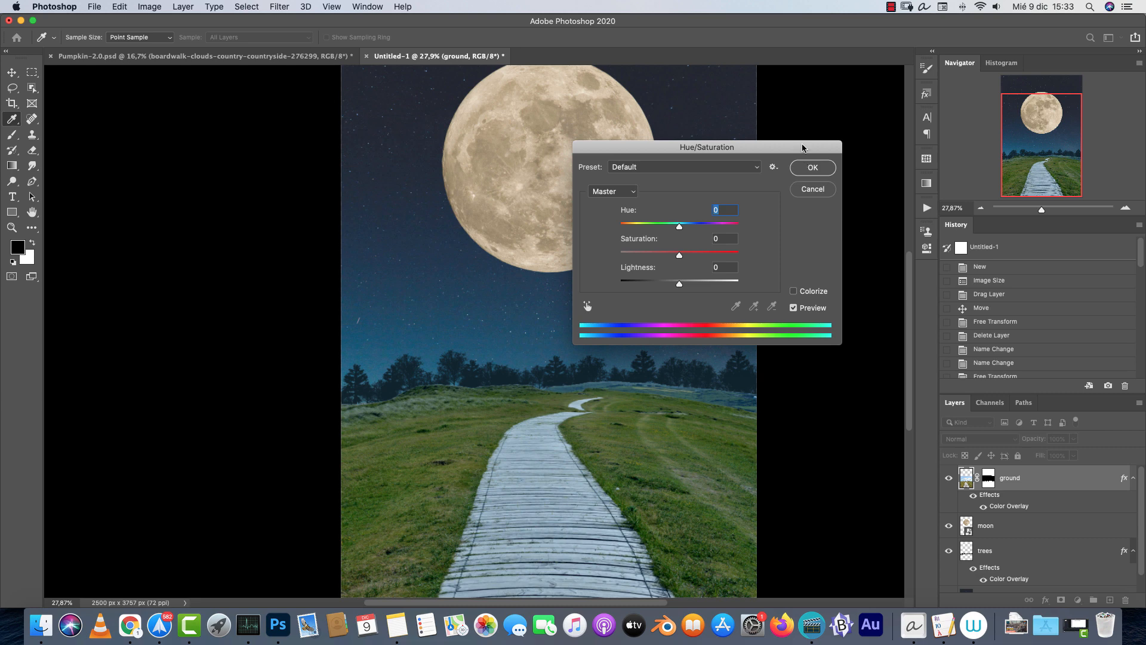
{"action": "left_click_drag", "start_coordinate": [803, 148], "coordinate": [896, 151]}
{"action": "left_click", "coordinate": [811, 241]}
{"action": "type", "text": "-"}
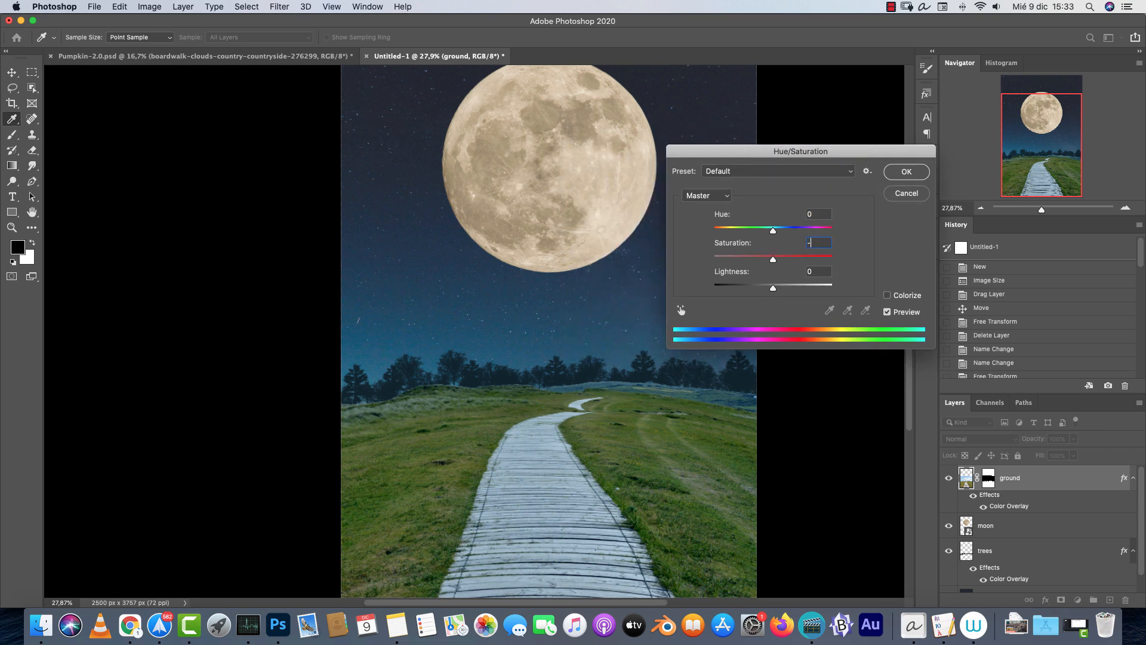
{"action": "type", "text": "57"}
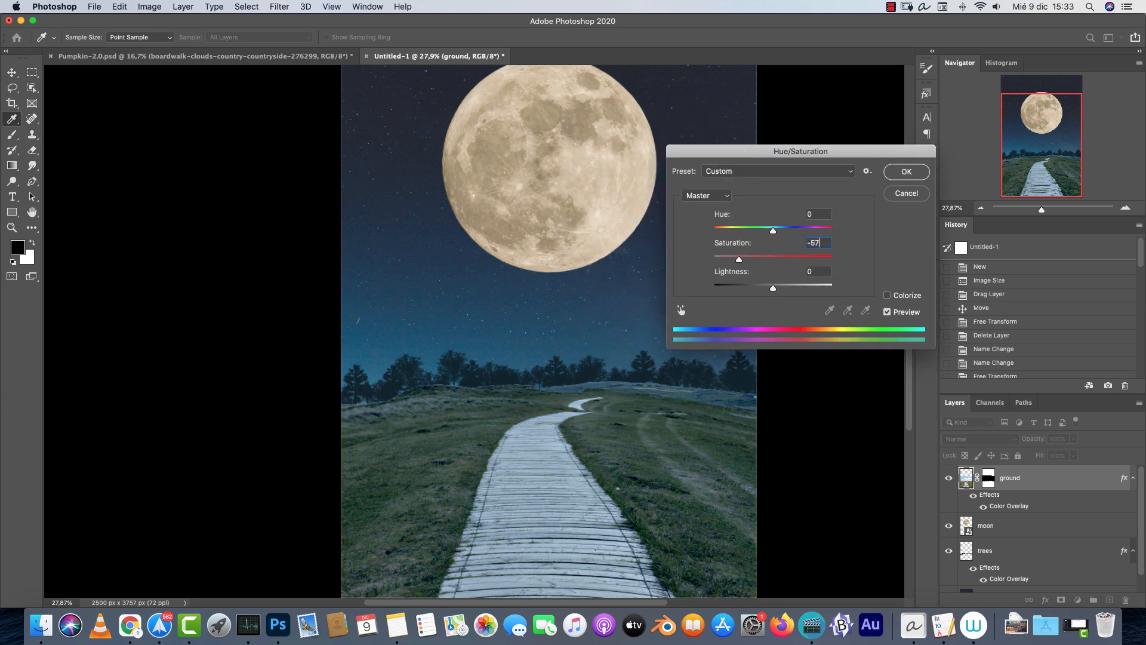
{"action": "left_click", "coordinate": [824, 270]}
{"action": "type", "text": "-37"}
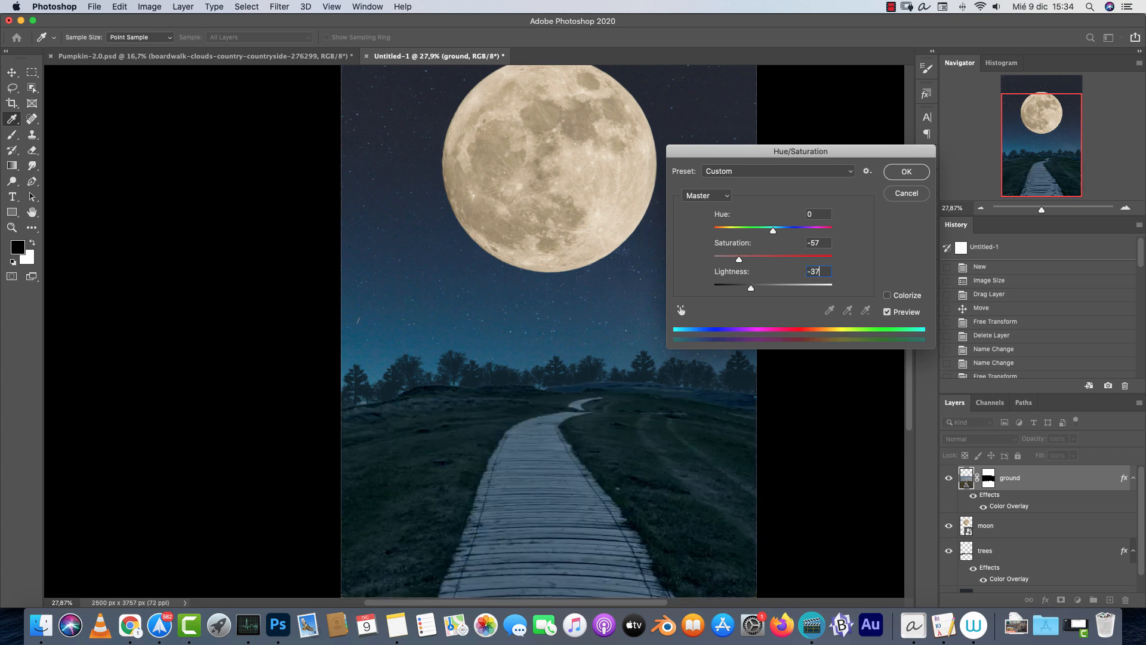
{"action": "left_click", "coordinate": [907, 172]}
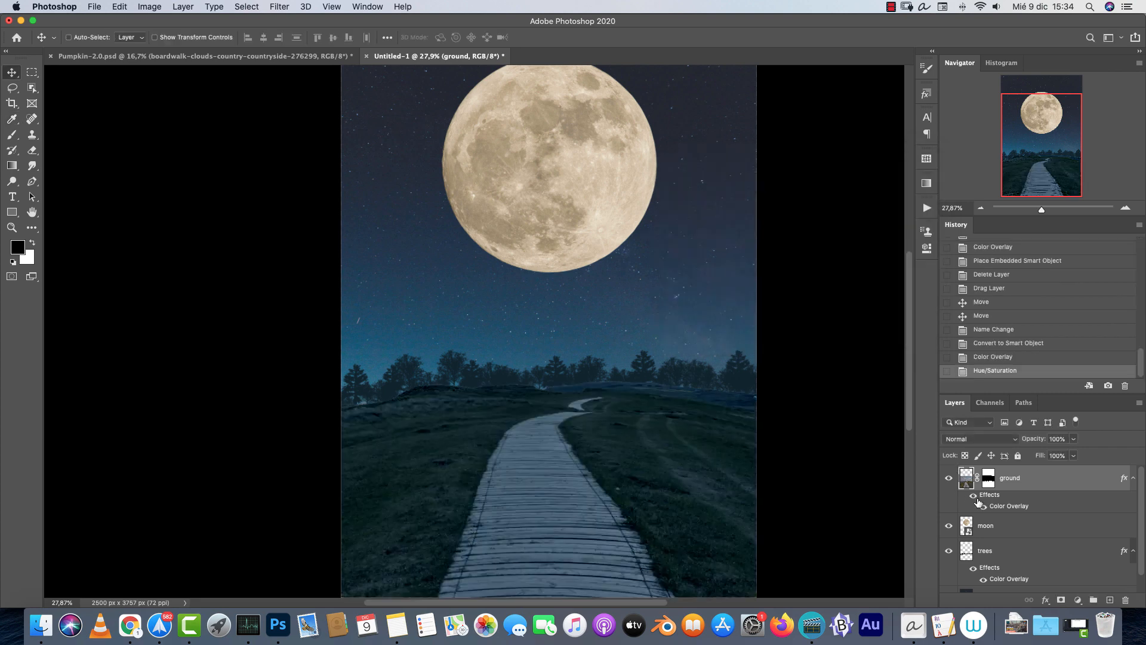
{"action": "left_click", "coordinate": [973, 495]}
{"action": "left_click", "coordinate": [974, 495]}
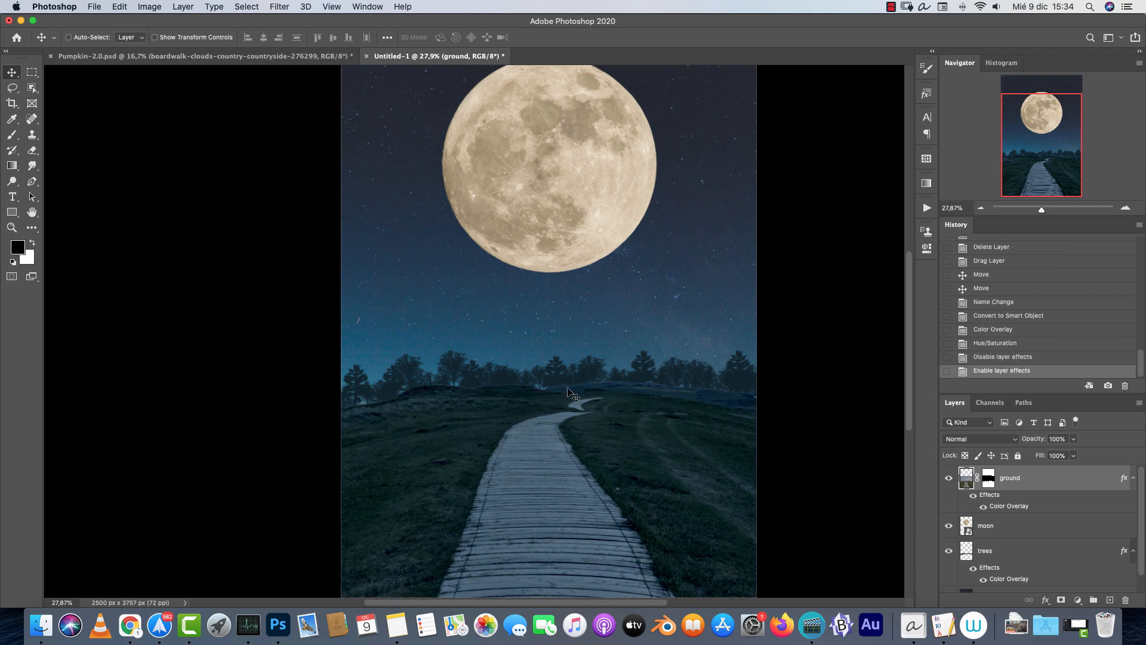
Lower the trees layer's Color Overlay opacity to 20% and apply the layer style.
{"action": "scroll", "coordinate": [726, 244], "scroll_direction": "up", "scroll_amount": 2}
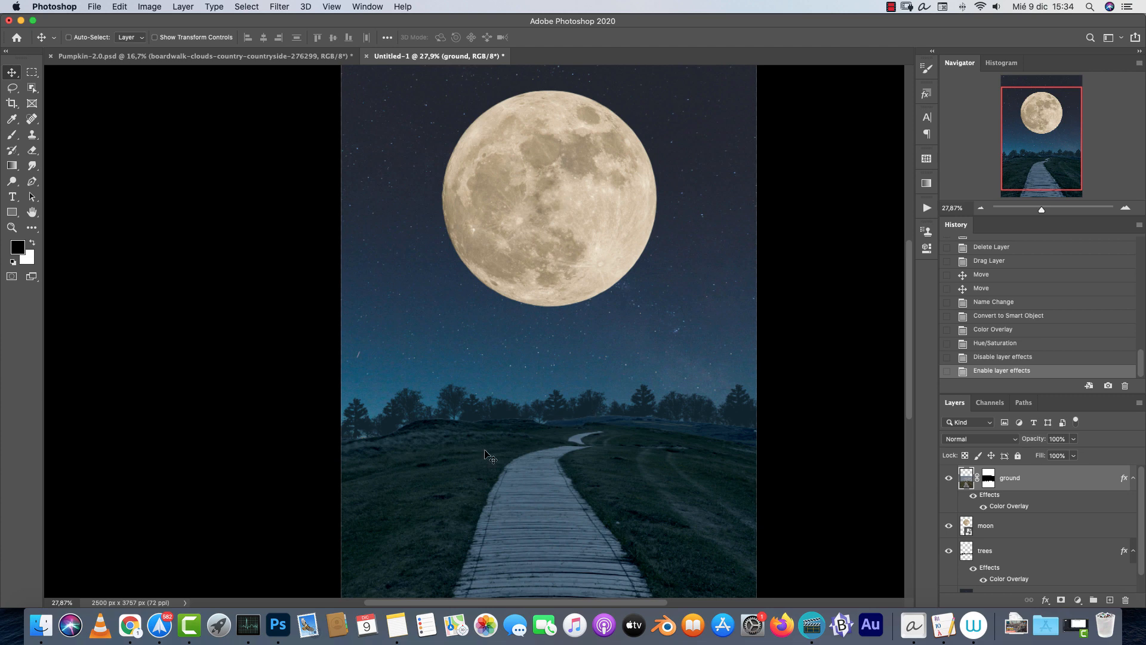
{"action": "scroll", "coordinate": [464, 429], "scroll_direction": "up", "scroll_amount": 3}
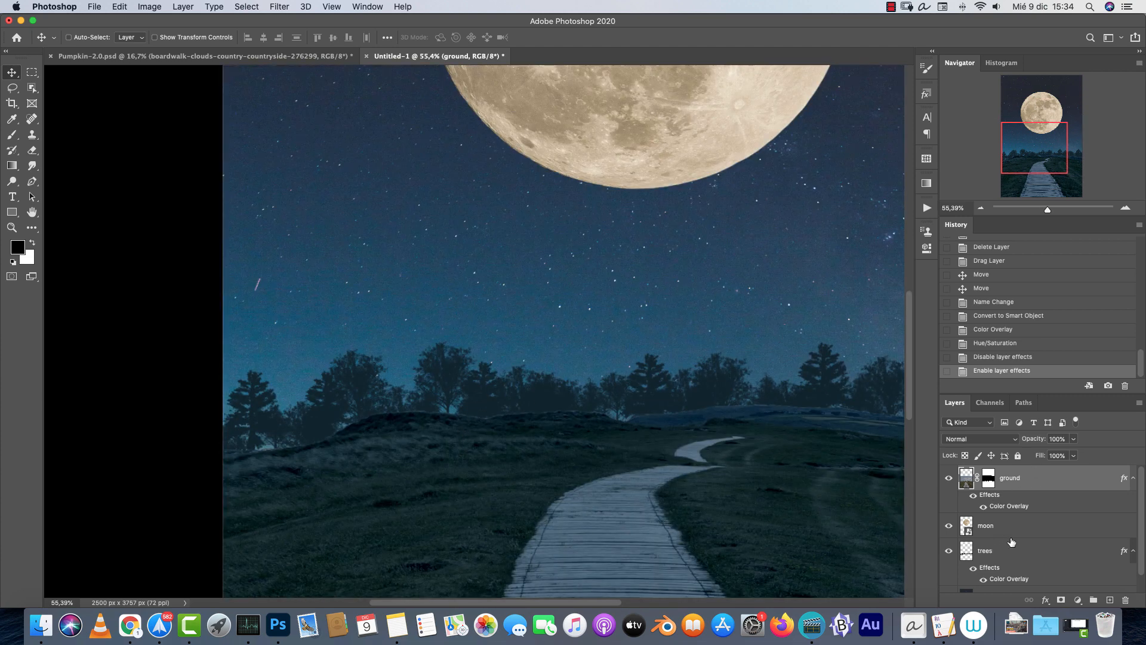
{"action": "left_click", "coordinate": [1012, 578]}
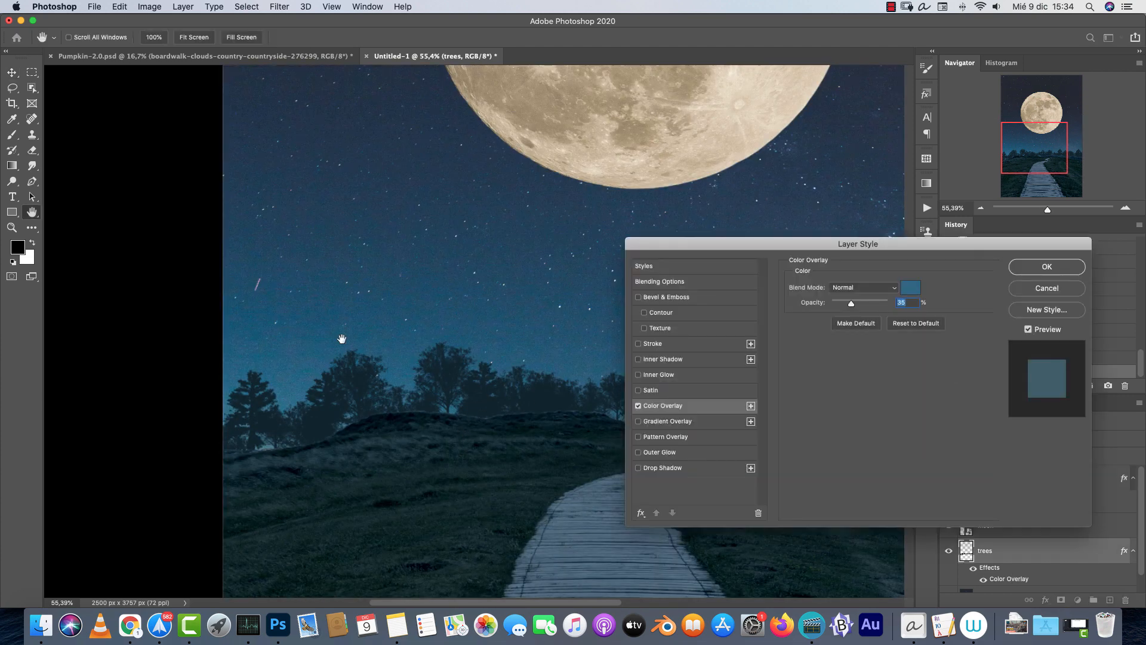
{"action": "left_click_drag", "start_coordinate": [849, 304], "coordinate": [780, 314]}
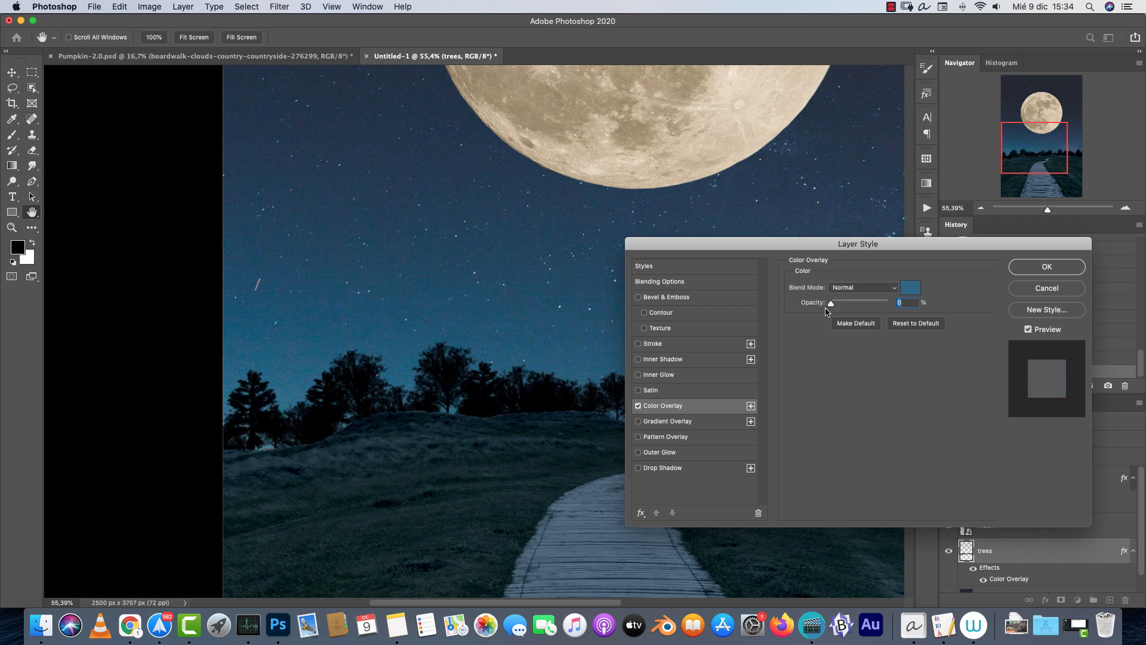
{"action": "mouse_move", "coordinate": [834, 304]}
{"action": "left_mouse_down"}
{"action": "mouse_move", "coordinate": [872, 303]}
{"action": "mouse_move", "coordinate": [802, 302]}
{"action": "mouse_move", "coordinate": [842, 306]}
{"action": "left_mouse_up"}
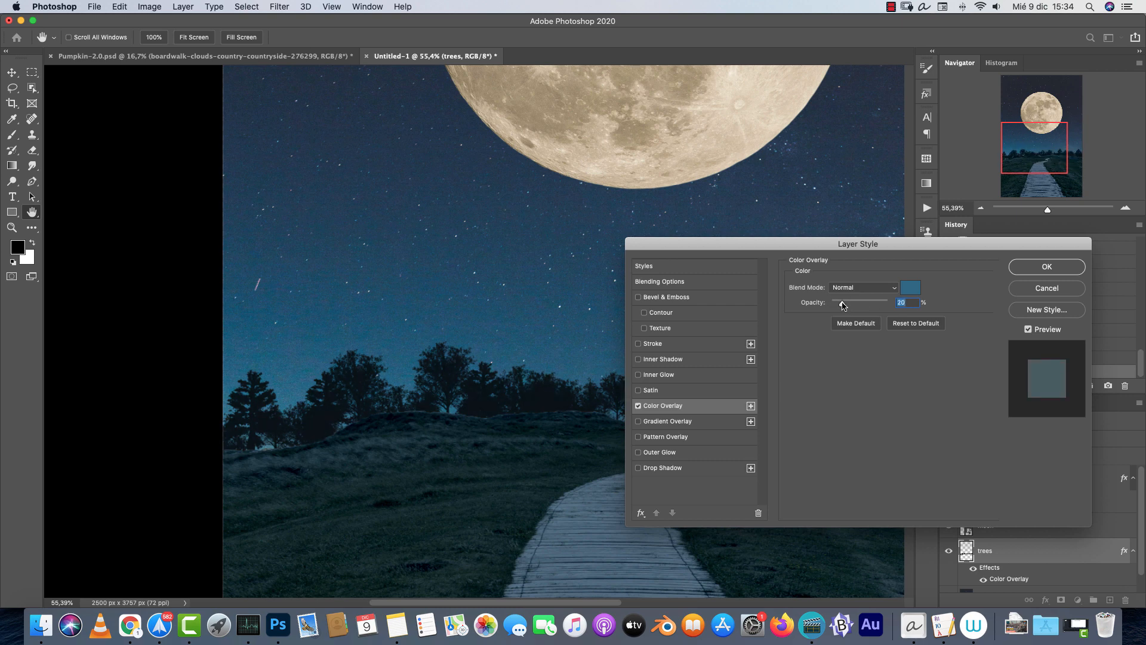
{"action": "left_click", "coordinate": [1055, 272]}
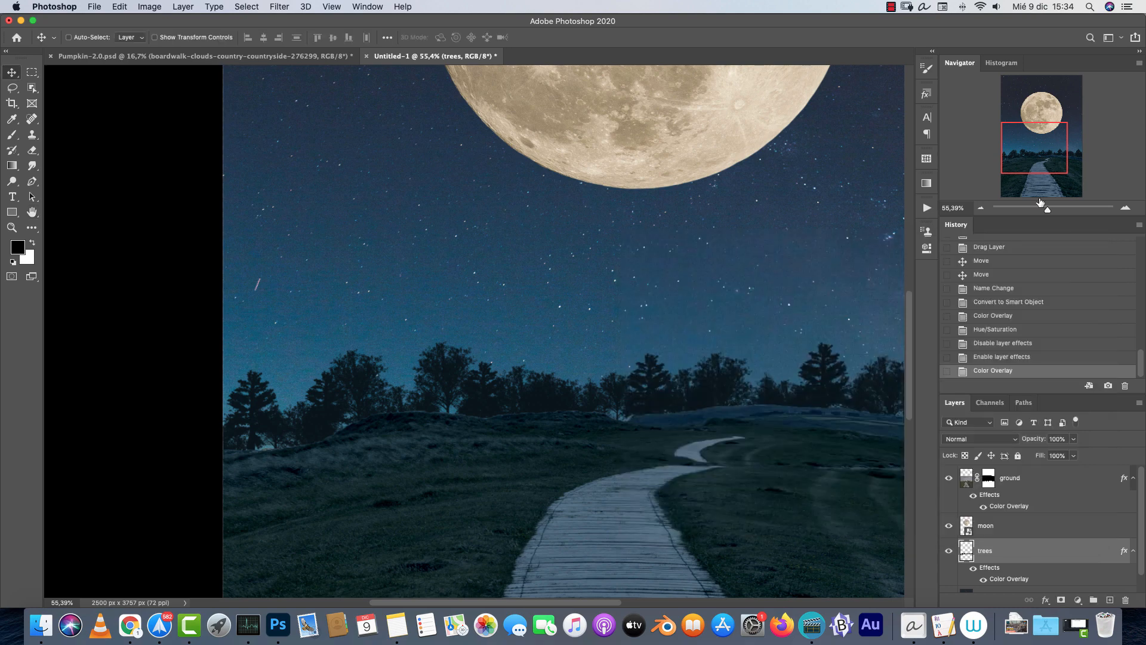
Check the Pumpkin-2.0 reference, then scale the moon down to about 82% and centre it horizontally in the sky.
{"action": "left_click", "coordinate": [981, 209]}
{"action": "left_click", "coordinate": [981, 209]}
{"action": "left_click_drag", "start_coordinate": [609, 289], "coordinate": [518, 369]}
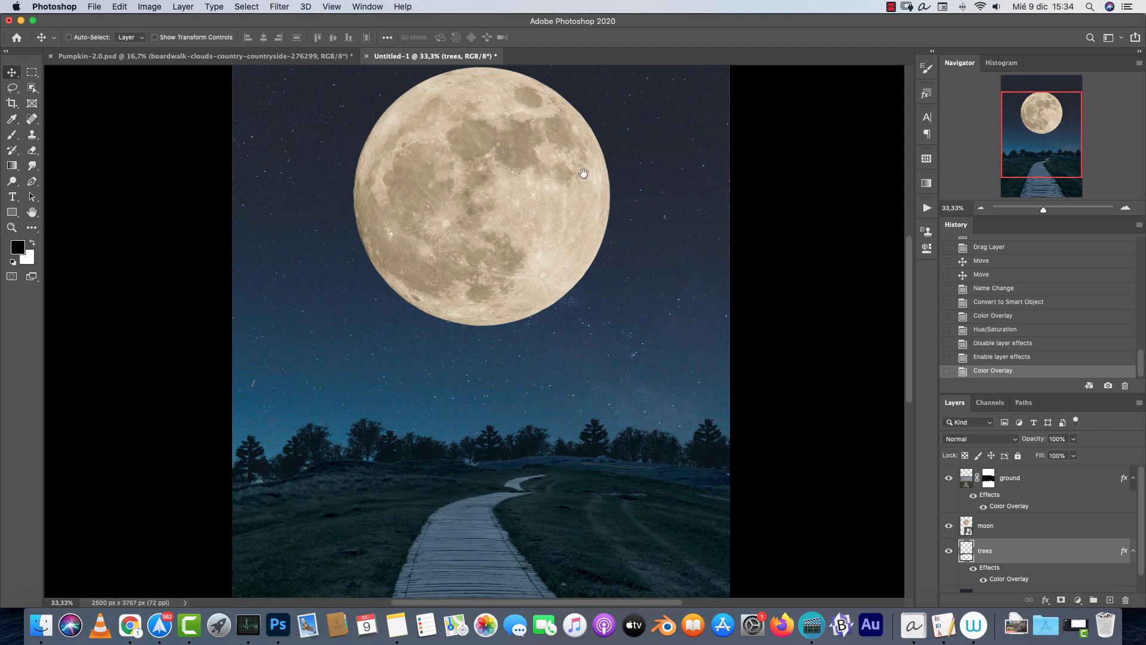
{"action": "left_click_drag", "start_coordinate": [584, 173], "coordinate": [594, 322]}
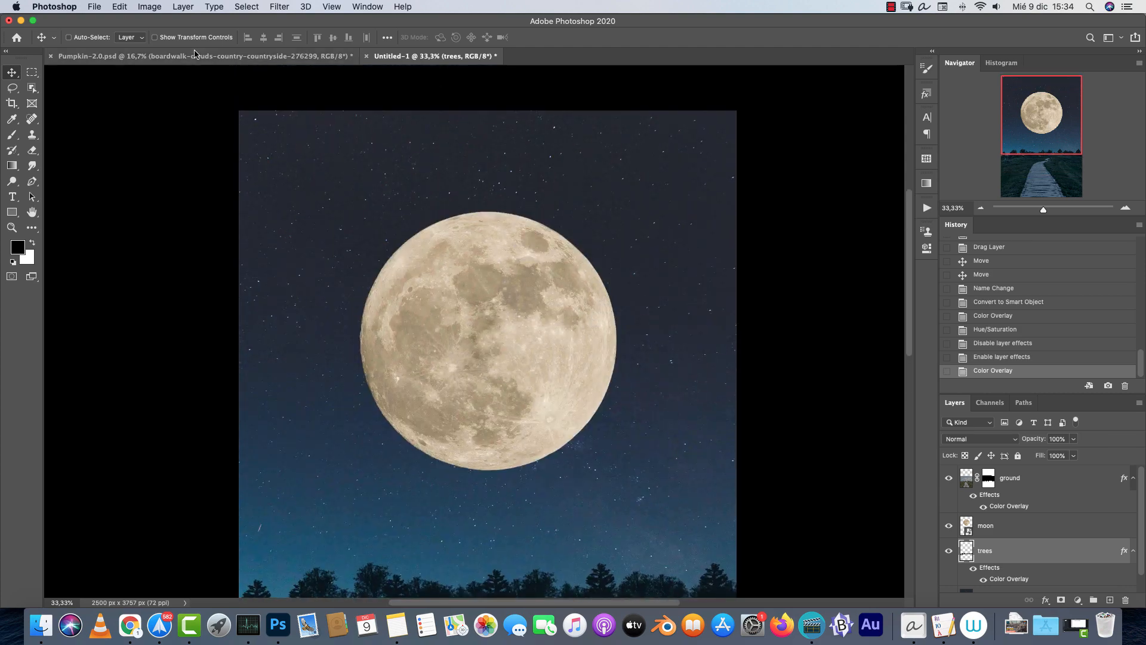
{"action": "left_click", "coordinate": [138, 56]}
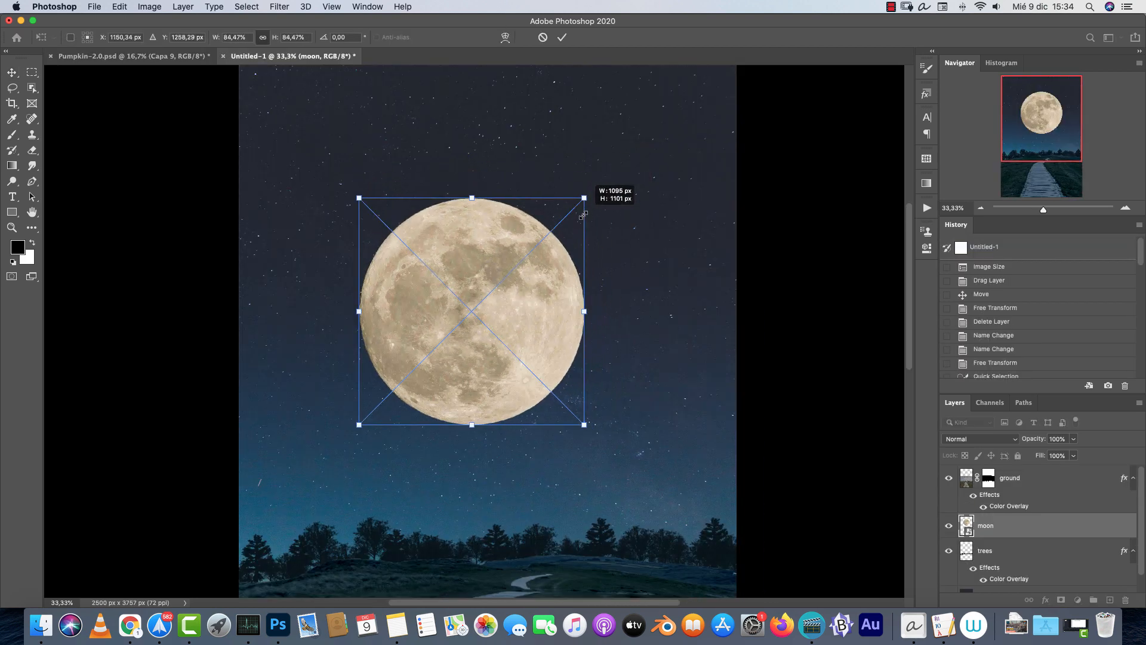
{"action": "left_click_drag", "start_coordinate": [583, 214], "coordinate": [518, 280]}
{"action": "scroll", "coordinate": [518, 280], "scroll_direction": "down", "scroll_amount": 5}
{"action": "left_click_drag", "start_coordinate": [451, 299], "coordinate": [483, 254]}
{"action": "mouse_move", "coordinate": [519, 203]}
{"action": "left_mouse_down"}
{"action": "mouse_move", "coordinate": [544, 173]}
{"action": "mouse_move", "coordinate": [513, 224]}
{"action": "left_mouse_up"}
{"action": "key", "text": "Escape"}
{"action": "key", "text": "super+t"}
{"action": "mouse_move", "coordinate": [470, 259]}
{"action": "left_mouse_down"}
{"action": "mouse_move", "coordinate": [498, 239]}
{"action": "mouse_move", "coordinate": [483, 240]}
{"action": "left_mouse_up"}
{"action": "key", "text": "Return"}
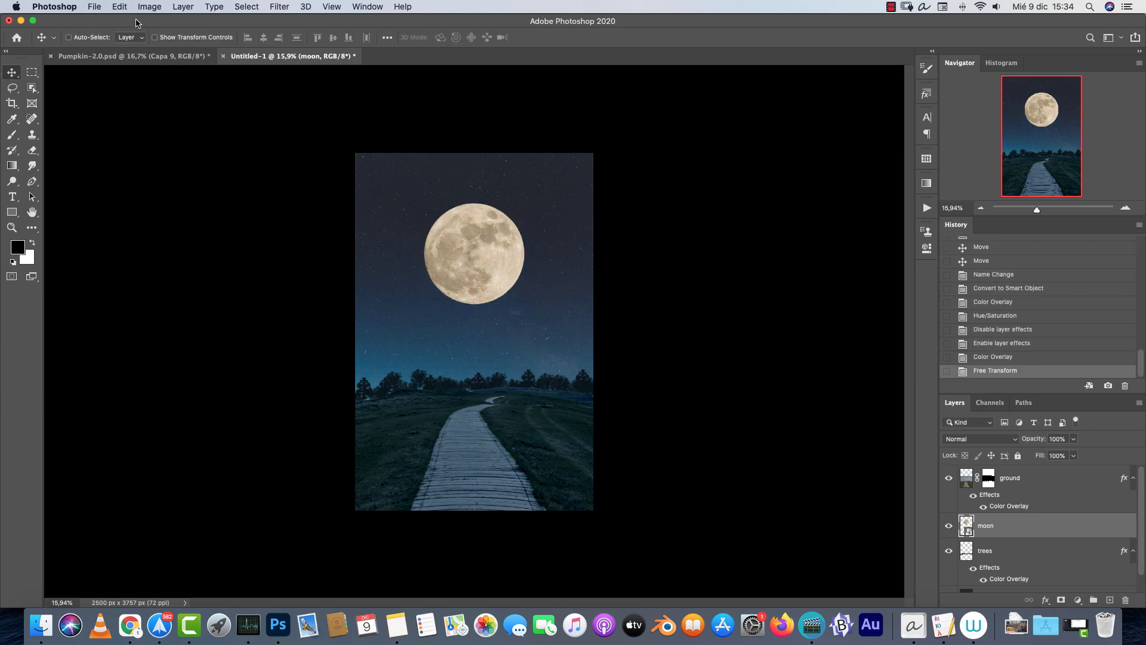
Compare with the Pumpkin-2.0 reference again and enlarge the moon to nearly half the canvas width, keeping it horizontally centred.
{"action": "left_click", "coordinate": [119, 56]}
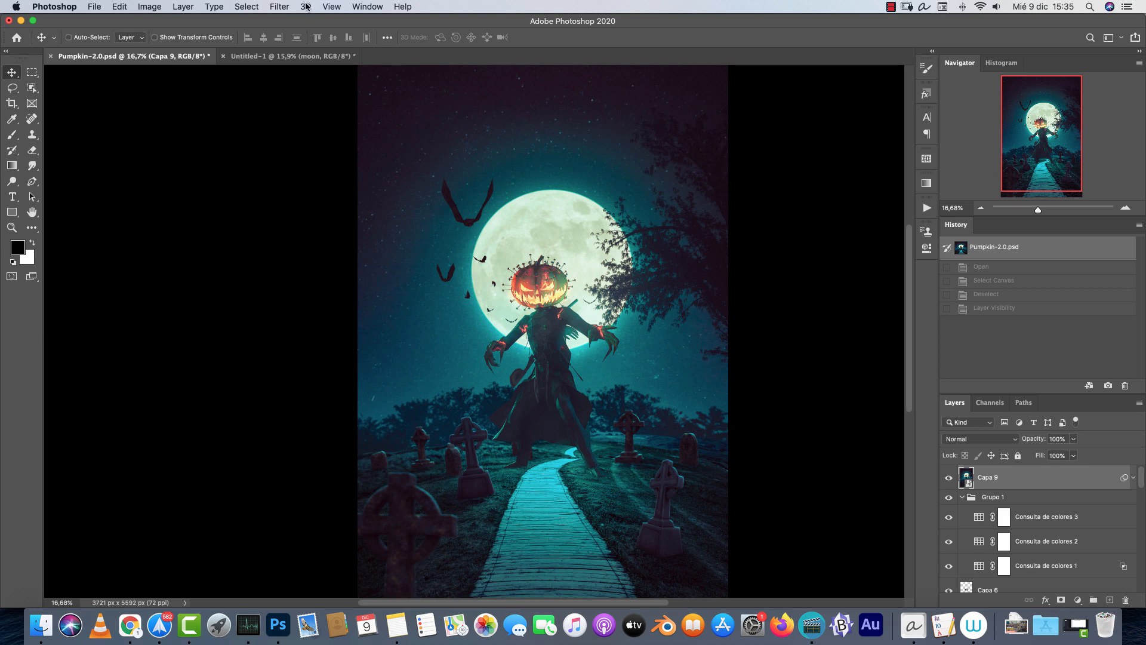
{"action": "left_click", "coordinate": [293, 55]}
{"action": "key", "text": "super+t"}
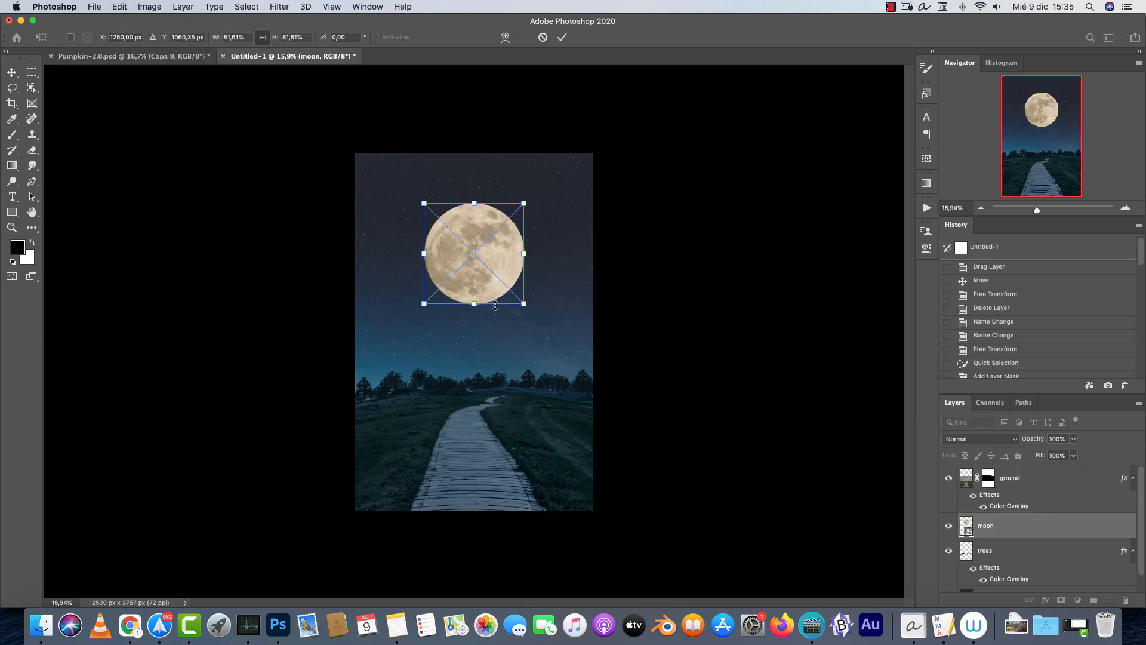
{"action": "left_click_drag", "start_coordinate": [522, 317], "coordinate": [537, 317]}
{"action": "left_click_drag", "start_coordinate": [522, 276], "coordinate": [514, 282]}
{"action": "key", "text": "Return"}
{"action": "key", "text": "super+1"}
{"action": "scroll", "coordinate": [597, 352], "scroll_direction": "down", "scroll_amount": 8}
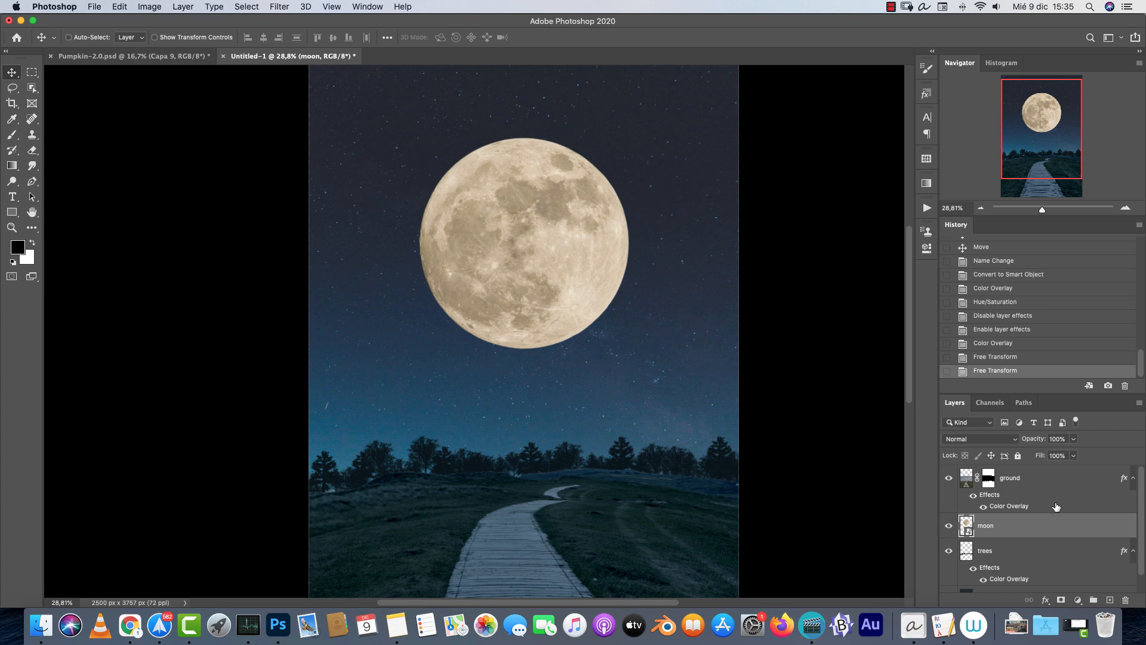
Create a new layer named "glow" directly below the moon layer and activate the Brush tool.
{"action": "left_click", "coordinate": [1110, 604], "text": "super"}
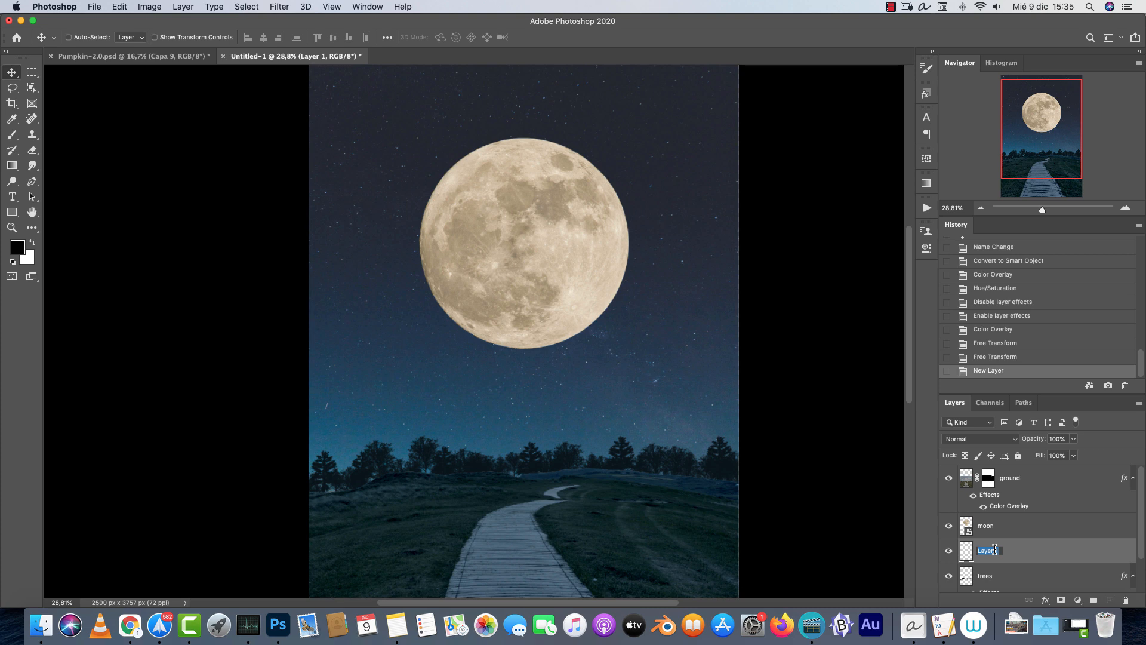
{"action": "type", "text": "glow"}
{"action": "key", "text": "Return"}
{"action": "key", "text": "b"}
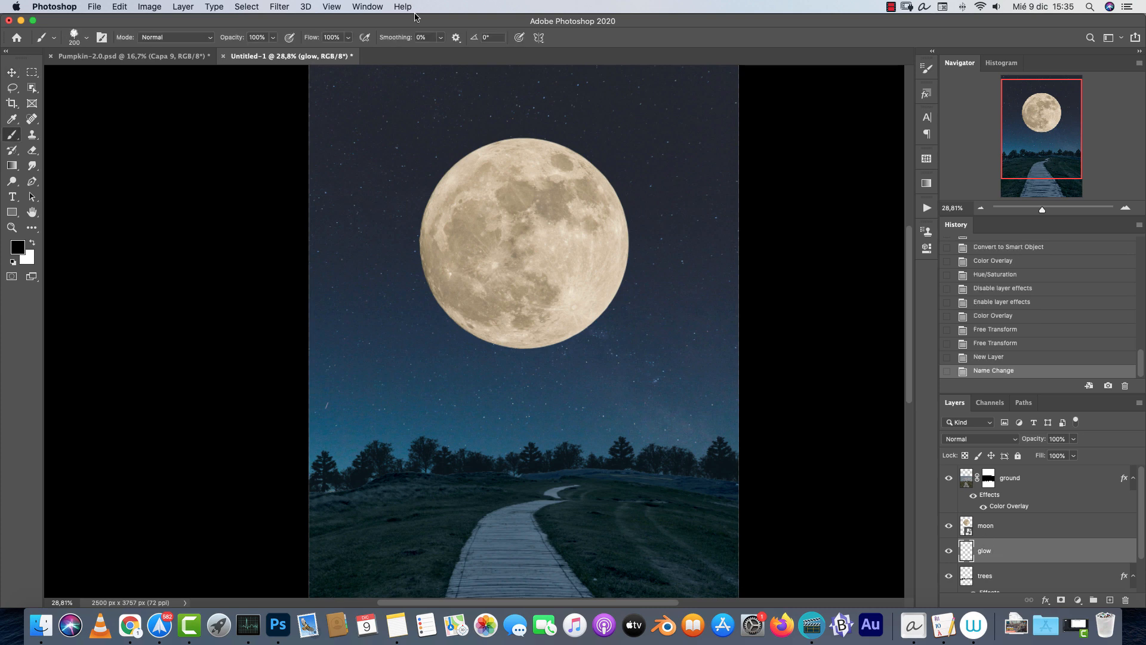
Choose the soft round brush Circular difuso from Pinceles generales and set its hardness to 41%.
{"action": "right_click", "coordinate": [546, 272]}
{"action": "scroll", "coordinate": [667, 423], "scroll_direction": "up", "scroll_amount": 5}
{"action": "scroll", "coordinate": [667, 423], "scroll_direction": "up", "scroll_amount": 3}
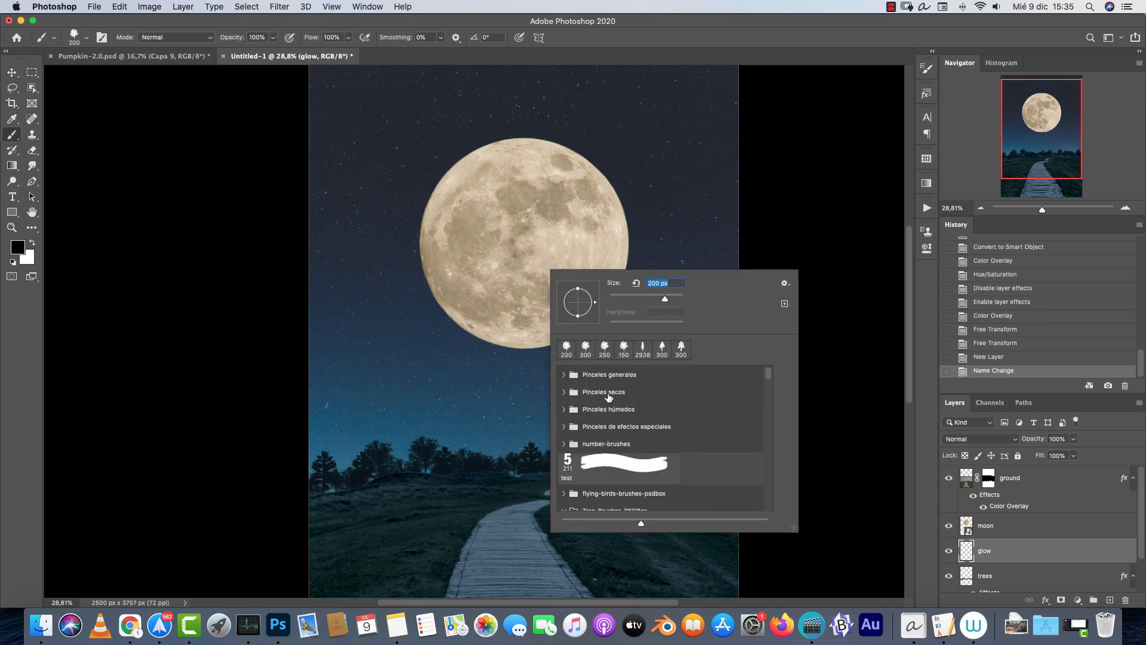
{"action": "left_click", "coordinate": [563, 375]}
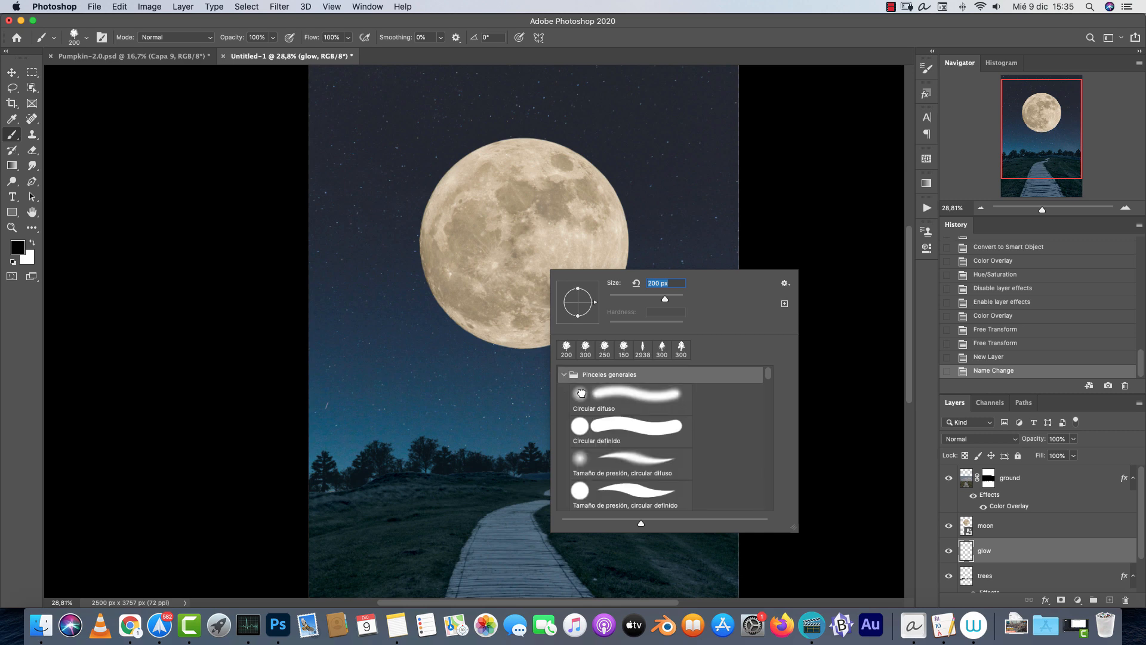
{"action": "left_click", "coordinate": [580, 394]}
{"action": "left_click", "coordinate": [640, 326]}
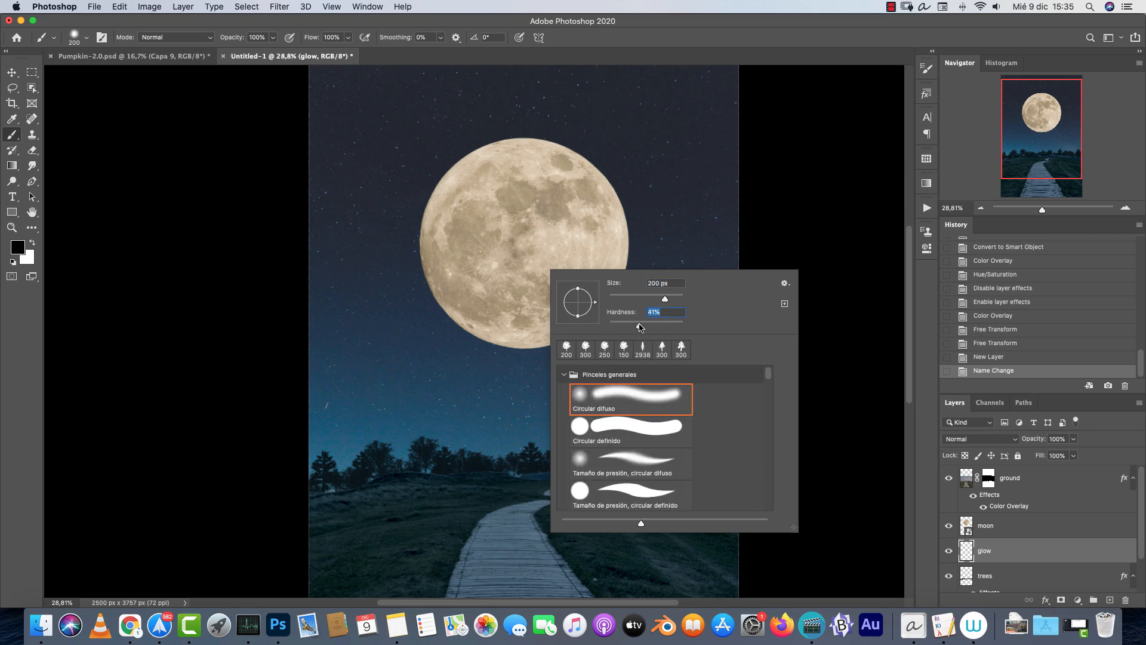
Keep the glow layer directly below the moon layer and enlarge the brush to 1800 px, wider than the moon.
{"action": "left_click_drag", "start_coordinate": [1044, 548], "coordinate": [1040, 540]}
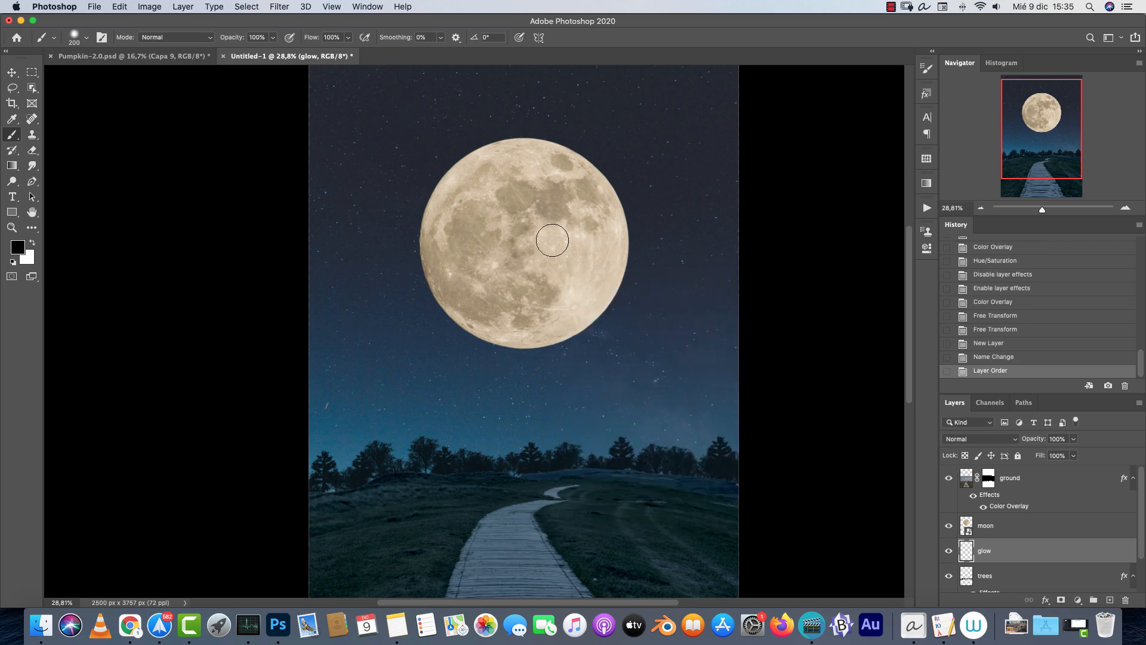
{"action": "key", "text": "bracketright"}
{"action": "key", "text": "bracketright"}
{"action": "key", "text": "bracketright"}
{"action": "key", "text": "bracketright"}
{"action": "key", "text": "bracketright"}
{"action": "key", "text": "bracketright"}
{"action": "key", "text": "bracketright"}
{"action": "key", "text": "bracketright"}
{"action": "key", "text": "bracketright"}
{"action": "key", "text": "bracketright"}
{"action": "key", "text": "bracketright"}
{"action": "key", "text": "bracketright"}
{"action": "key", "text": "bracketright"}
Set a teal foreground colour with hue 171° and the glow layer's blend mode to Color Dodge, undoing a test dab over the moon.
{"action": "left_click", "coordinate": [17, 246]}
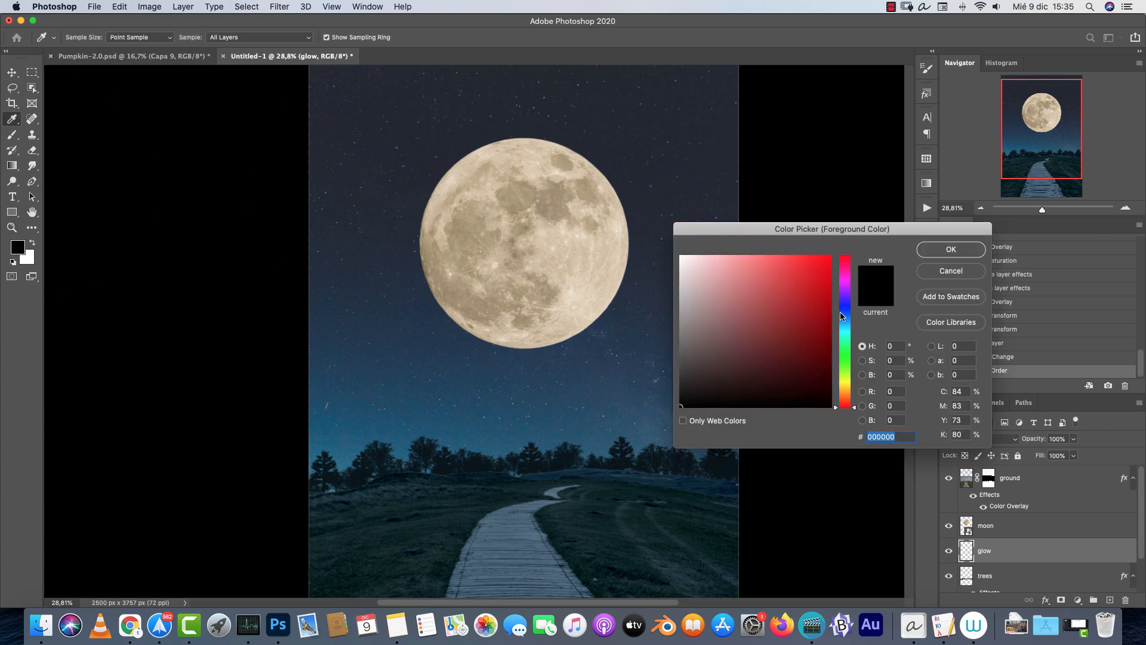
{"action": "left_click", "coordinate": [845, 334]}
{"action": "left_click", "coordinate": [784, 283]}
{"action": "key", "text": "Return"}
{"action": "left_click", "coordinate": [525, 239]}
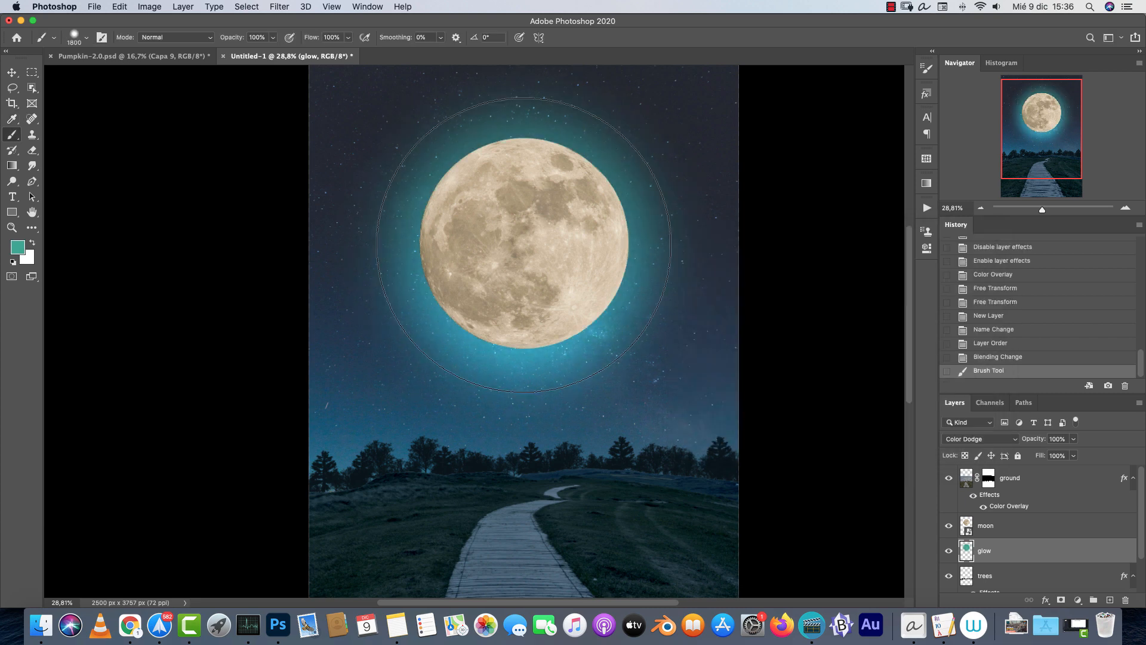
{"action": "key", "text": "super+z"}
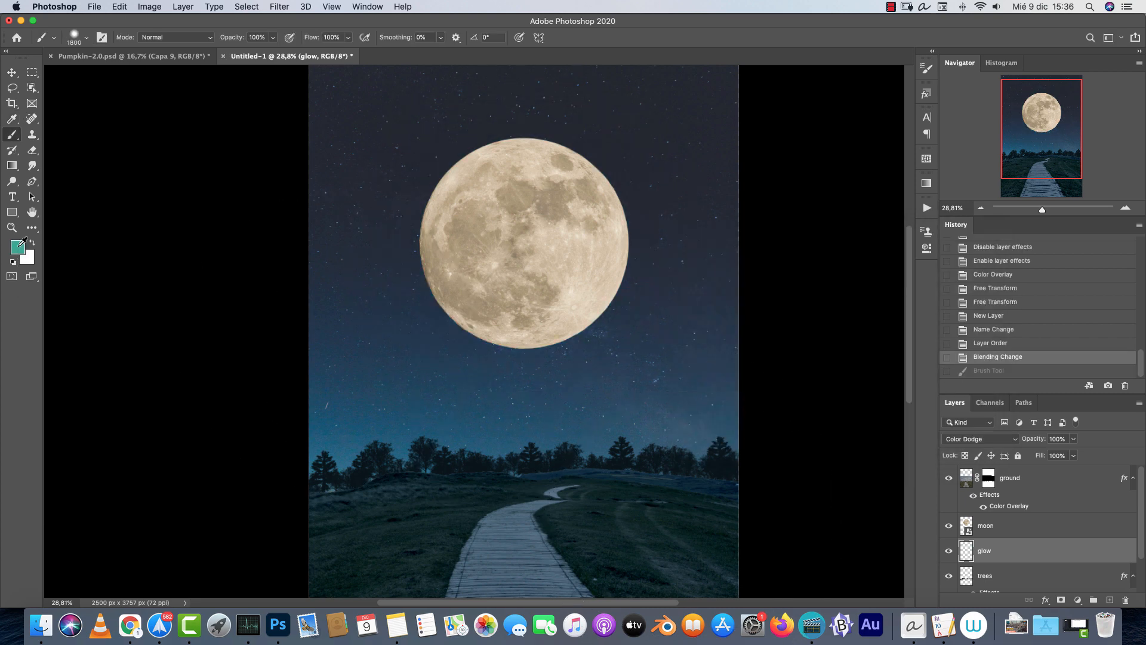
Darken the foreground colour to #297569 and stamp a single soft glow centred behind the moon.
{"action": "left_click", "coordinate": [18, 247]}
{"action": "left_click", "coordinate": [779, 335]}
{"action": "left_click_drag", "start_coordinate": [779, 334], "coordinate": [778, 336]}
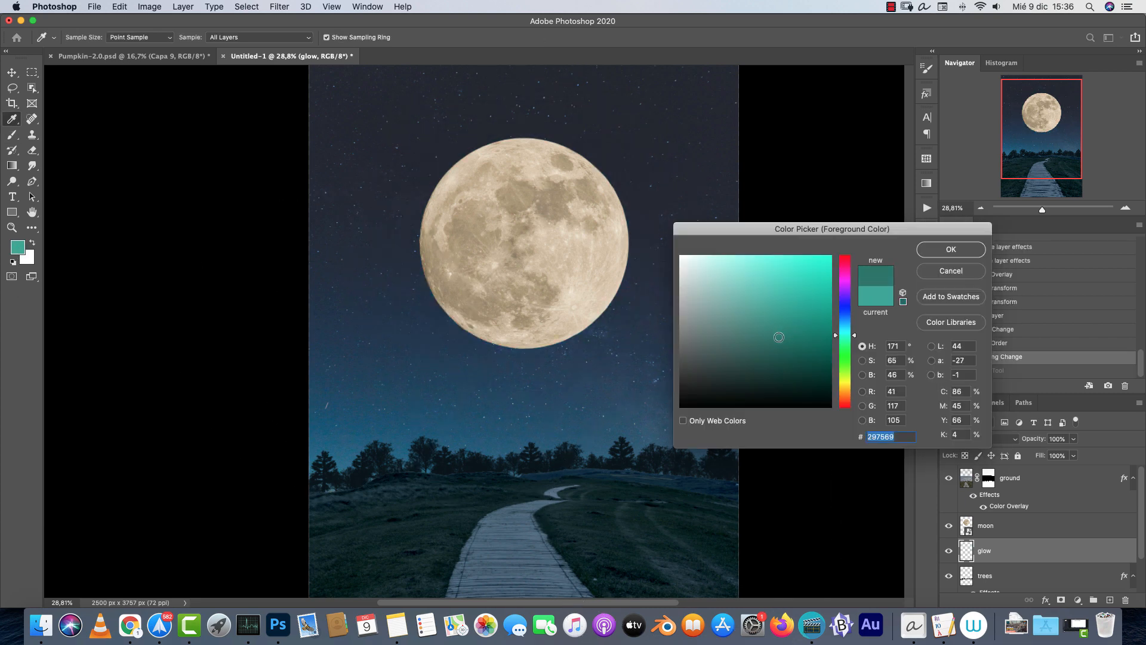
{"action": "left_click", "coordinate": [925, 252]}
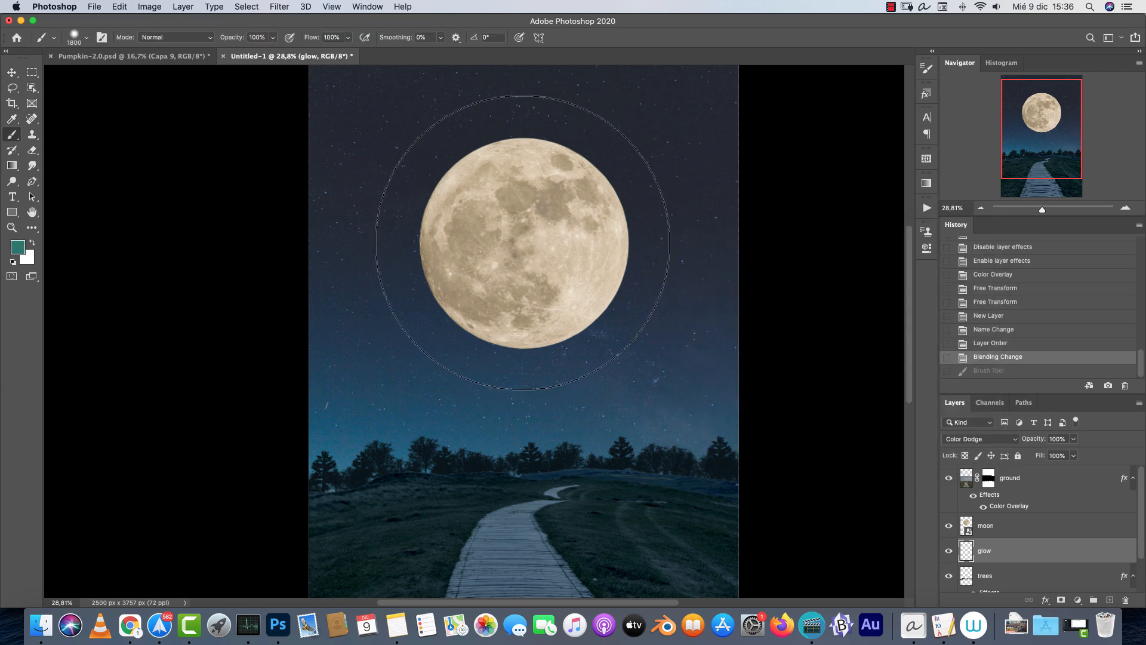
{"action": "left_click", "coordinate": [523, 243]}
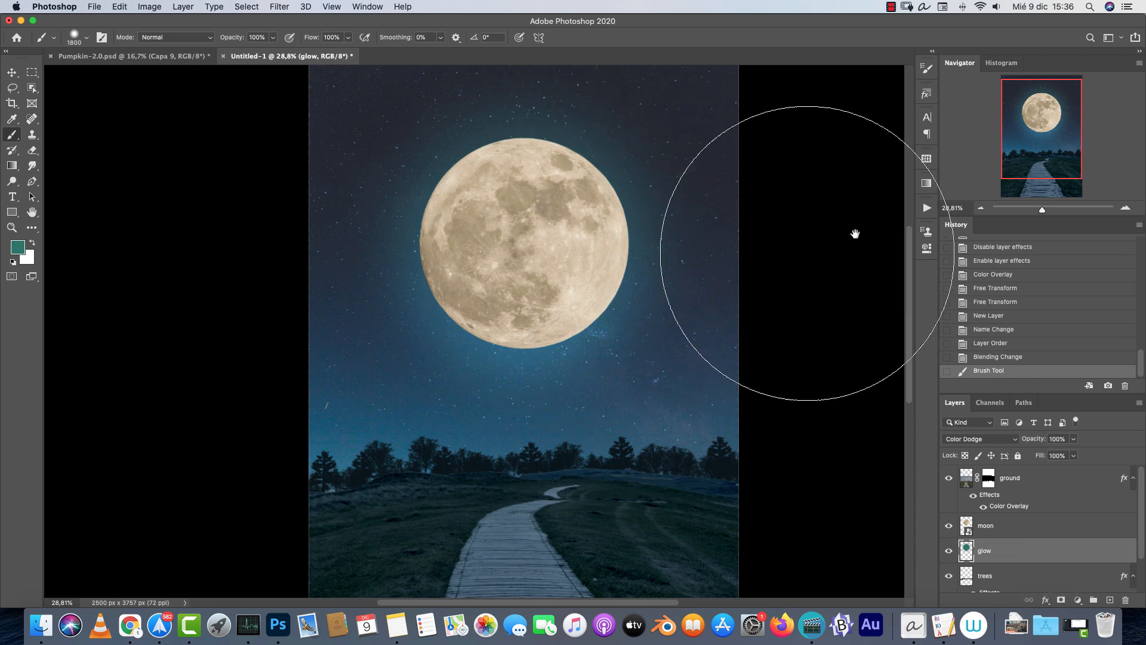
Apply Levels to the moon layer with a black input of 30 and midtones of 1,40, comparing with the preview off.
{"action": "left_click_drag", "start_coordinate": [1054, 124], "coordinate": [1054, 120]}
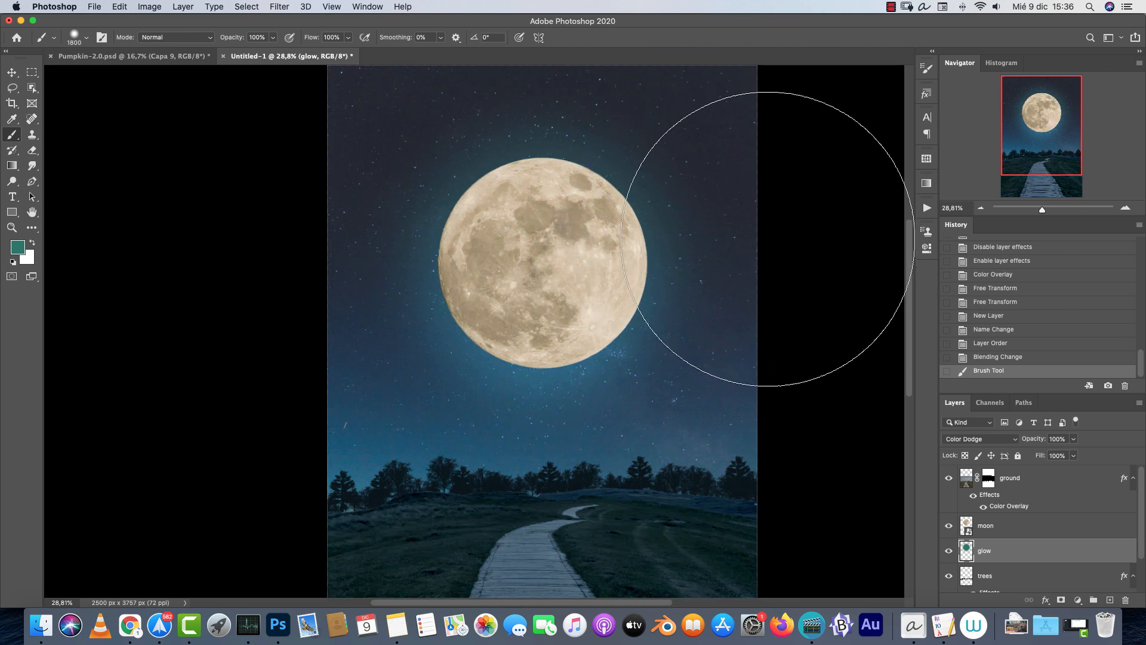
{"action": "left_click", "coordinate": [1011, 529]}
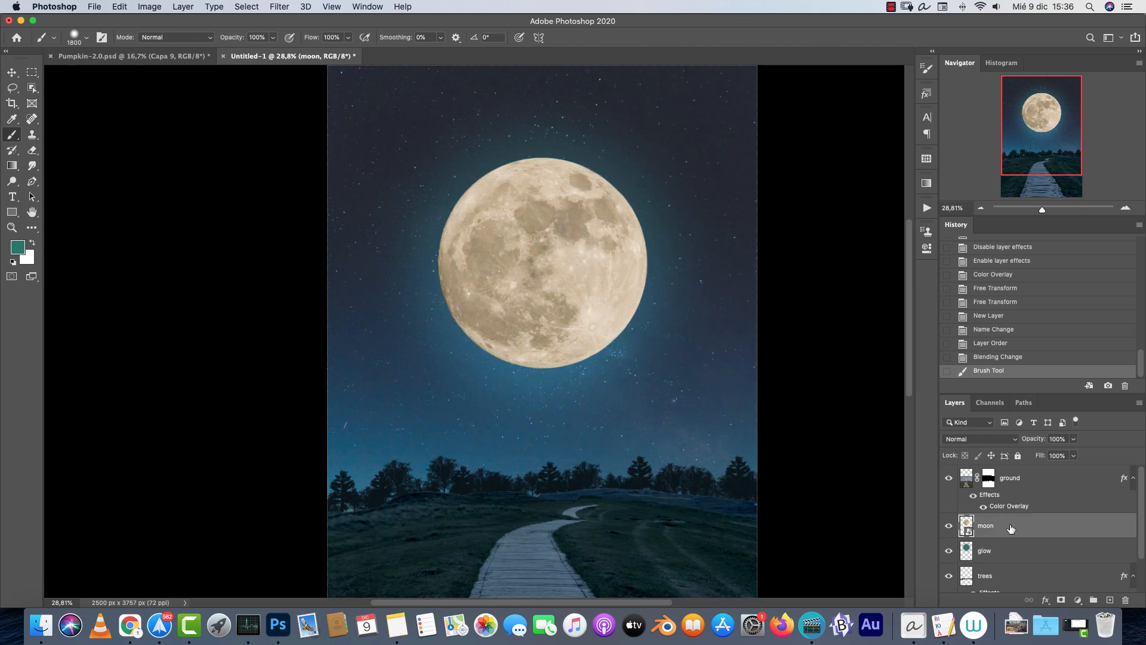
{"action": "key", "text": "super+l"}
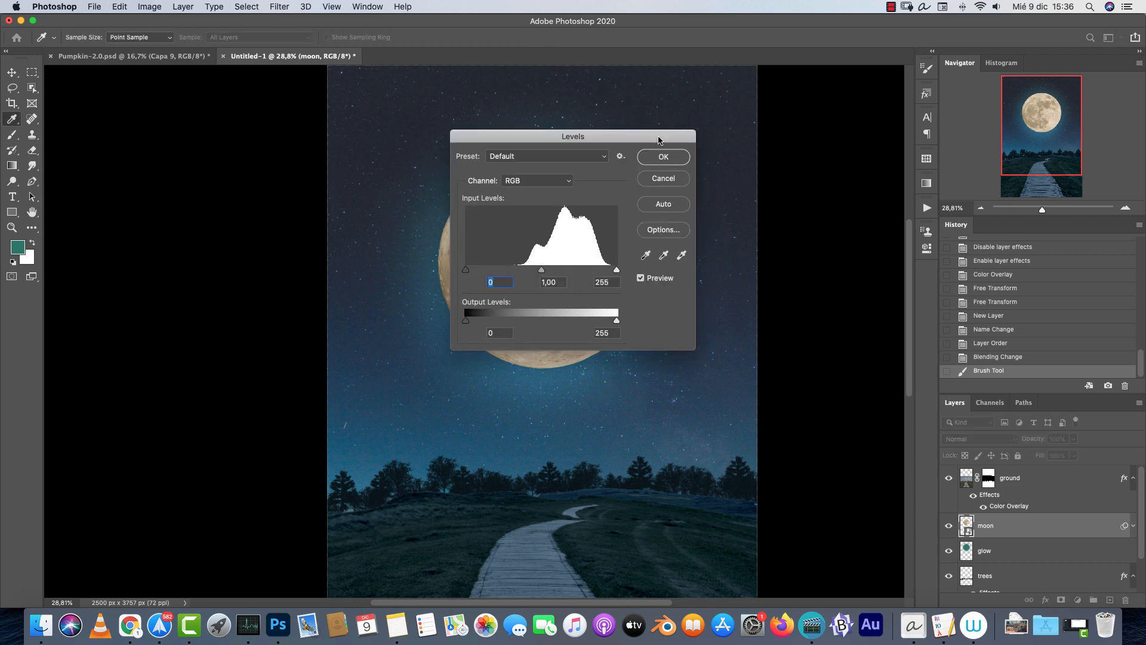
{"action": "left_click_drag", "start_coordinate": [662, 139], "coordinate": [811, 195]}
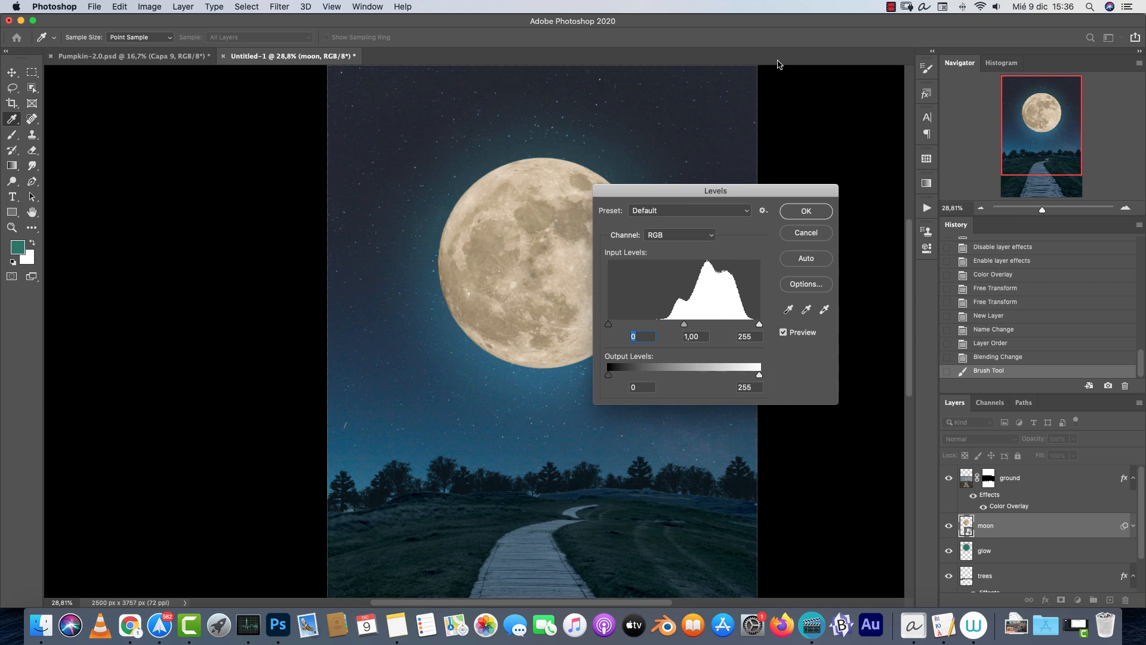
{"action": "left_click_drag", "start_coordinate": [764, 189], "coordinate": [738, 171]}
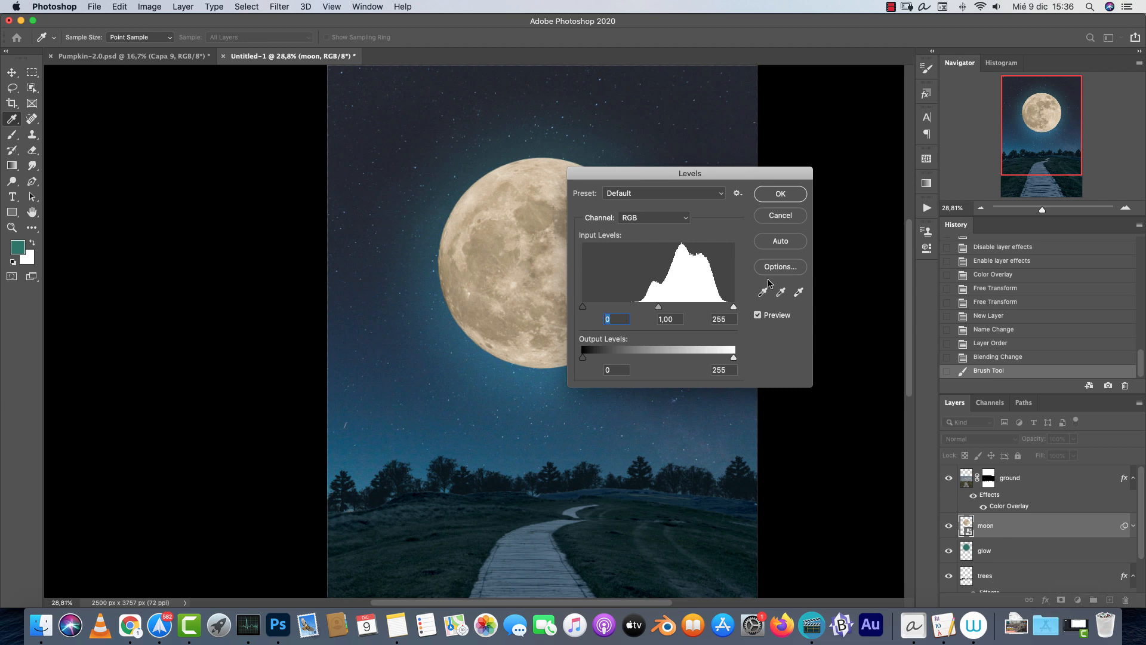
{"action": "type", "text": "30"}
{"action": "key", "text": "Tab"}
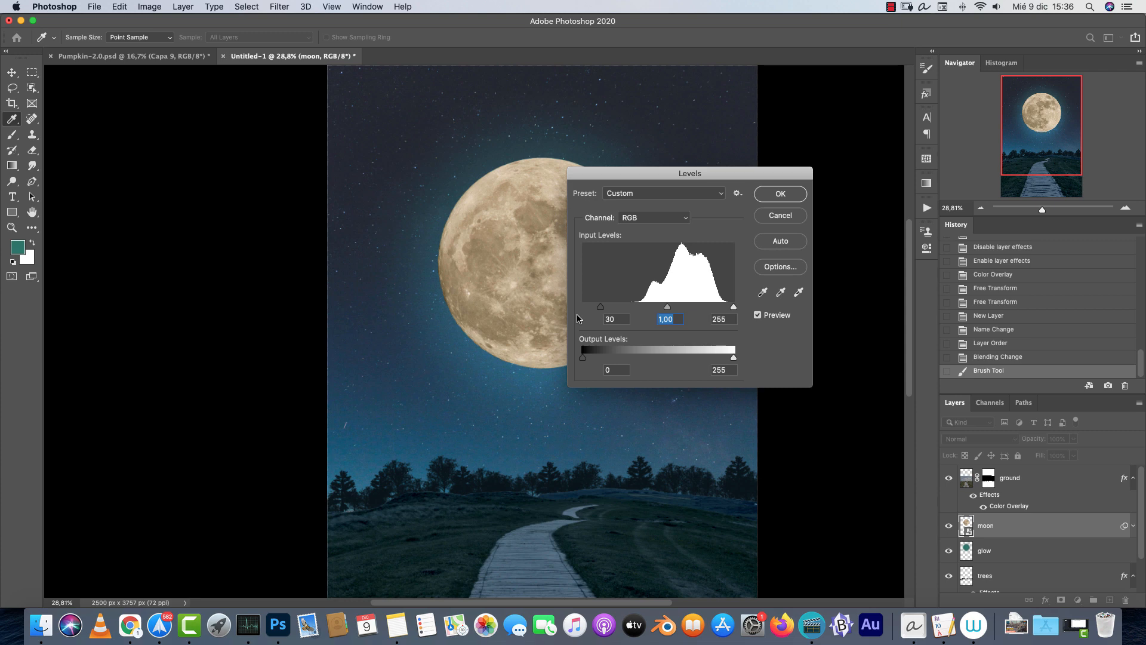
{"action": "type", "text": "1,40"}
{"action": "key", "text": "Tab"}
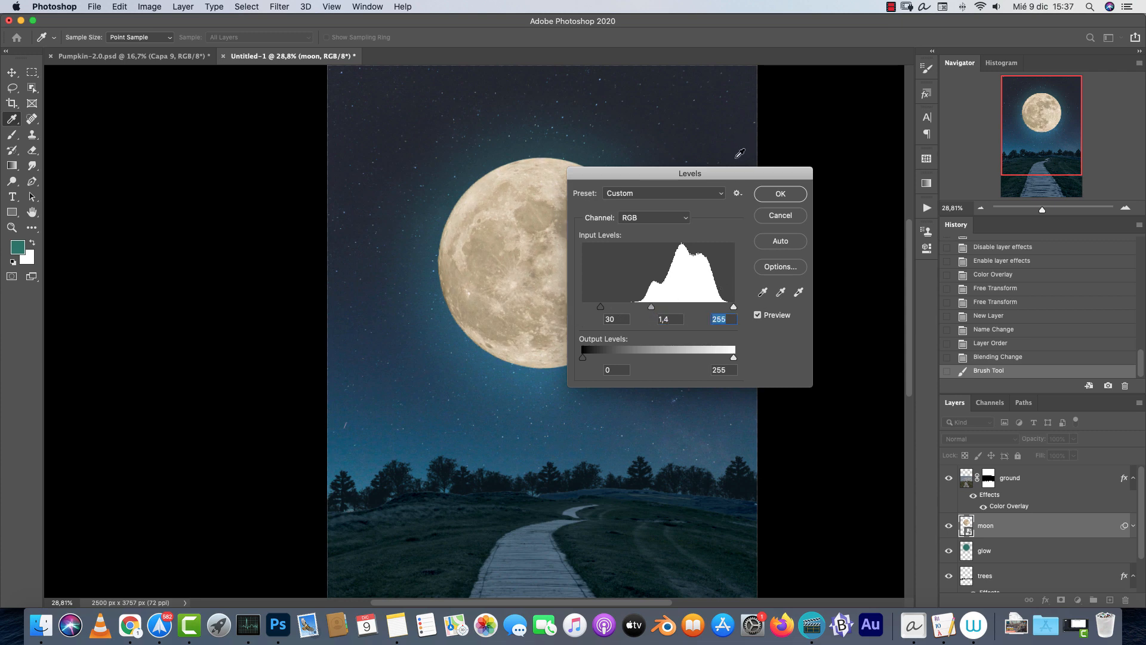
{"action": "left_click", "coordinate": [758, 315]}
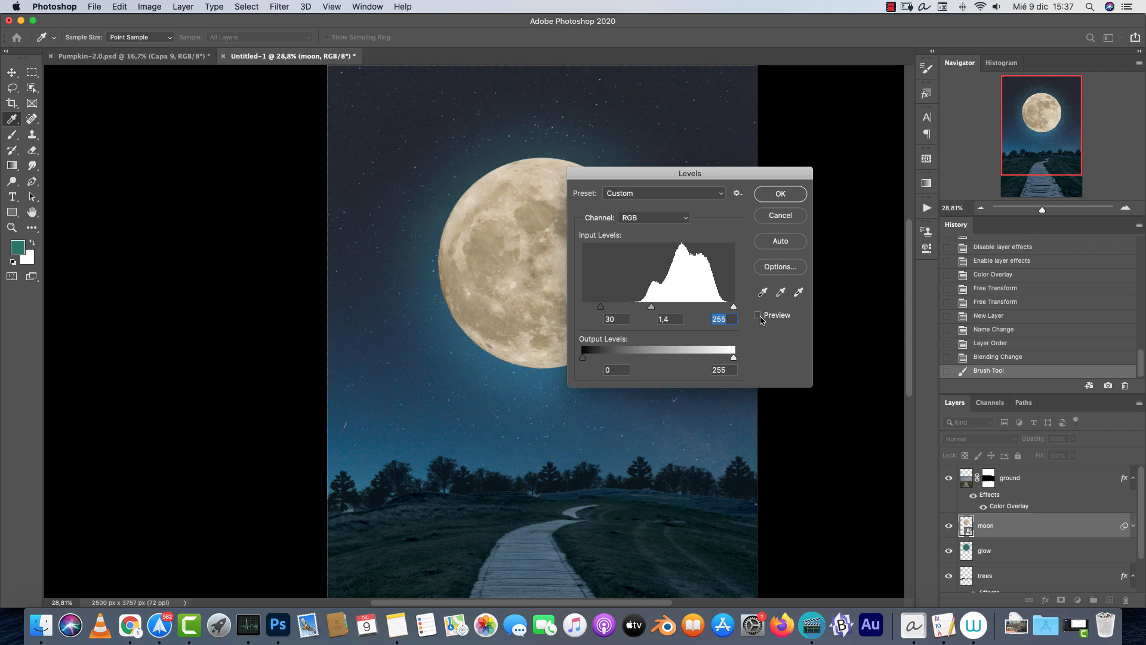
{"action": "left_click", "coordinate": [759, 317]}
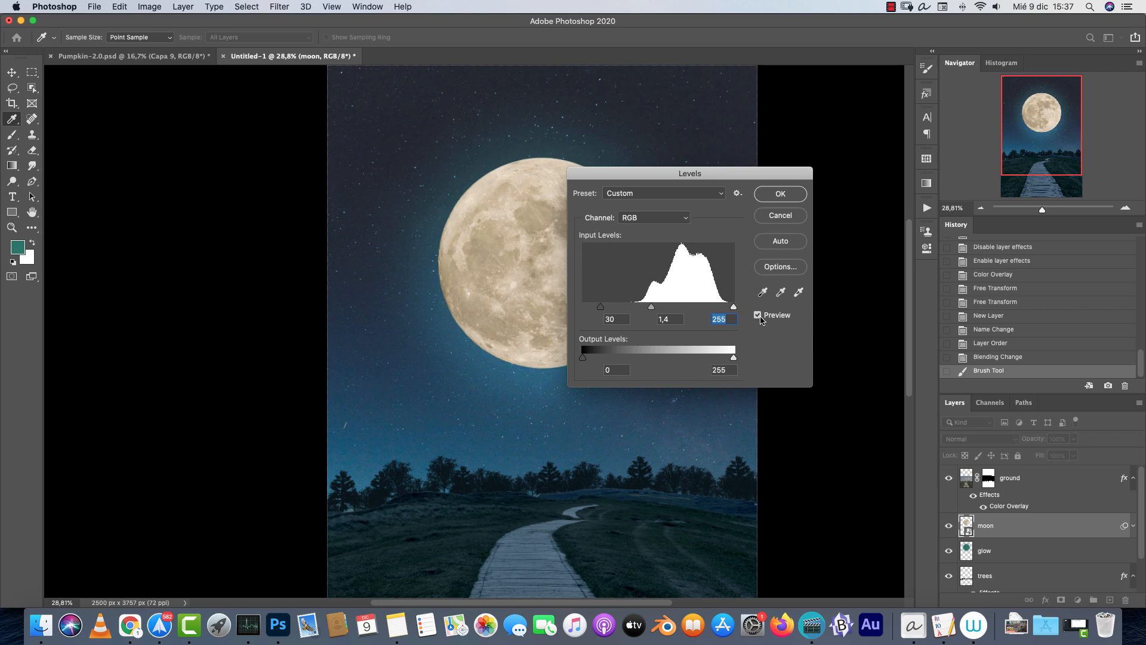
{"action": "left_click", "coordinate": [776, 194]}
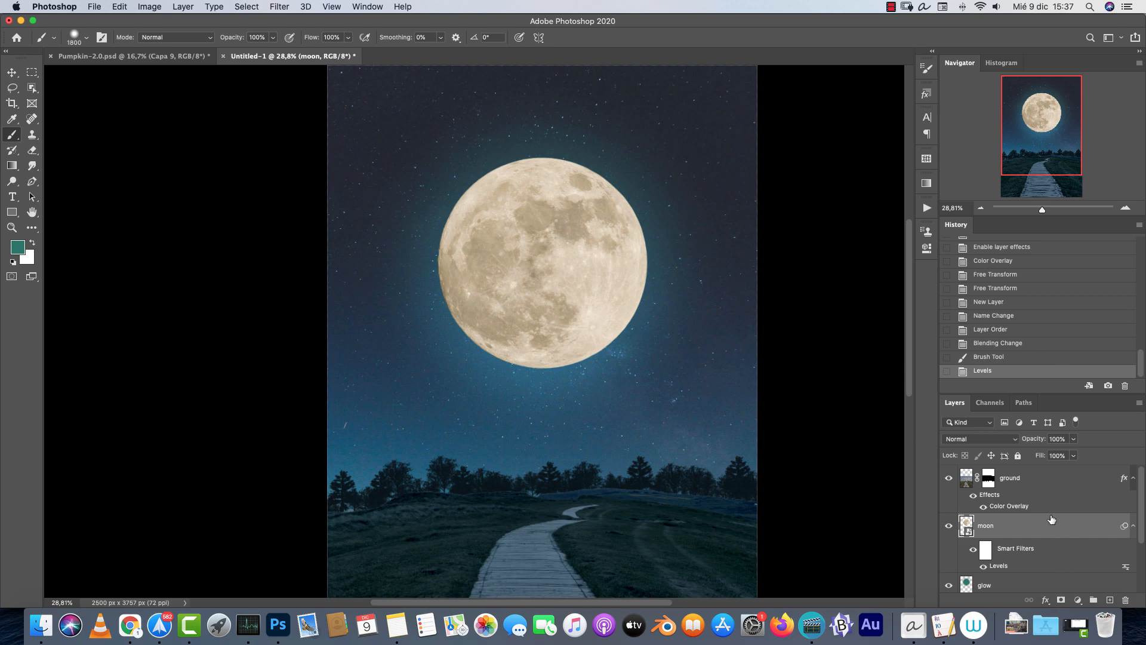
Apply Hue/Saturation to the moon layer with saturation -6 and lightness 37.
{"action": "key", "text": "super+u"}
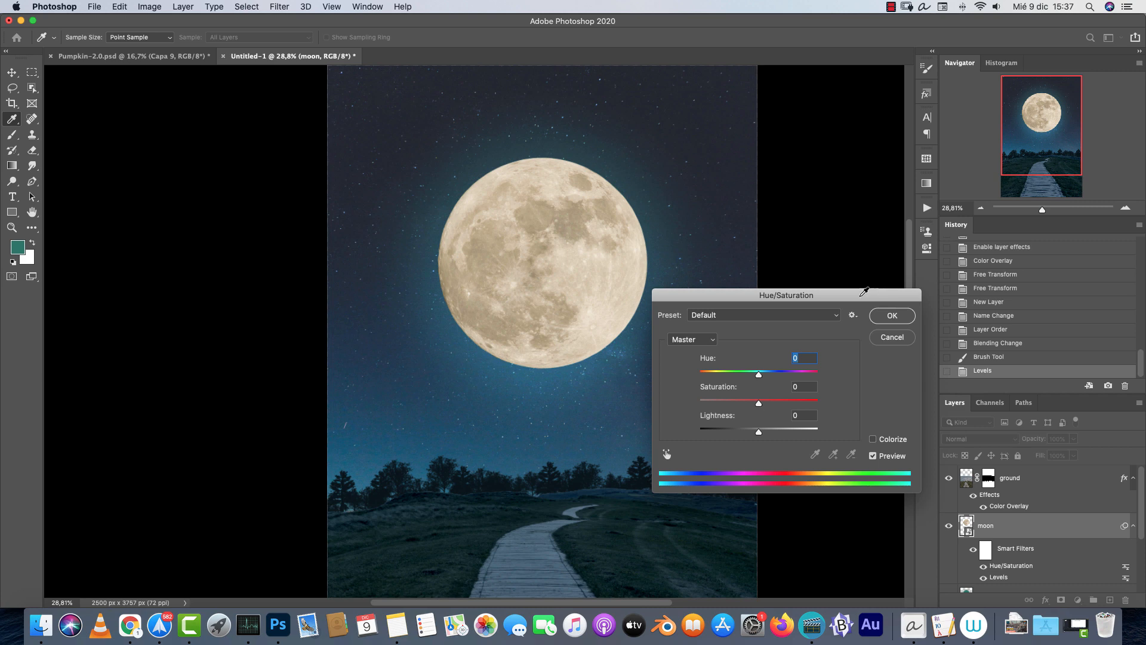
{"action": "left_click_drag", "start_coordinate": [864, 291], "coordinate": [864, 201]}
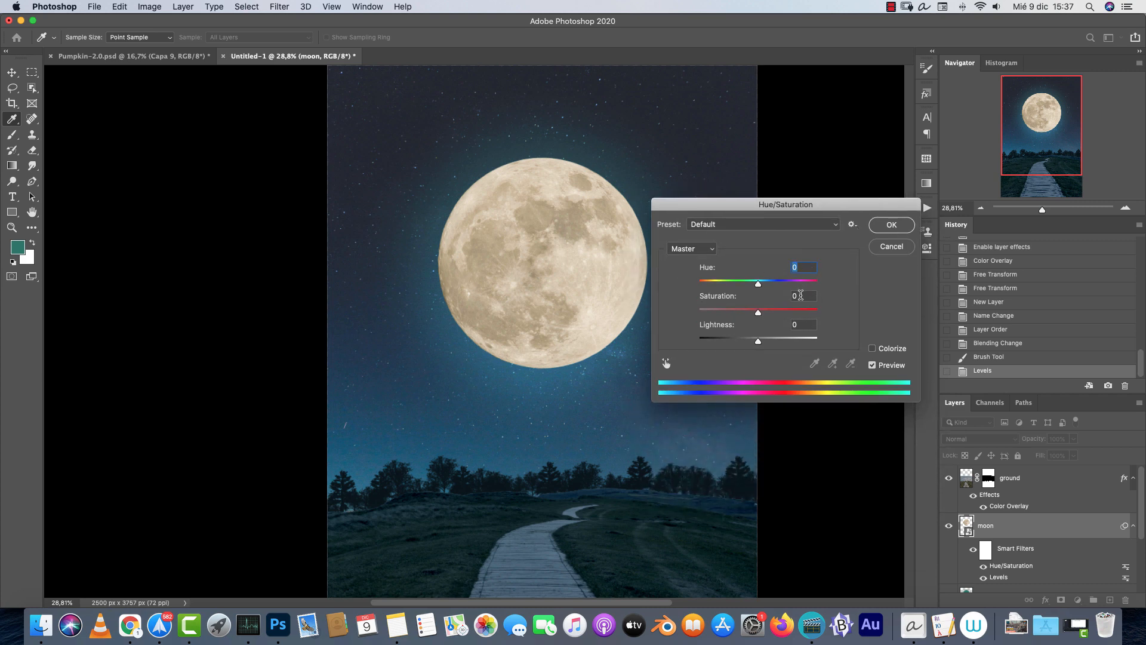
{"action": "double_click", "coordinate": [800, 295]}
{"action": "type", "text": "-6"}
{"action": "double_click", "coordinate": [804, 327]}
{"action": "type", "text": "37"}
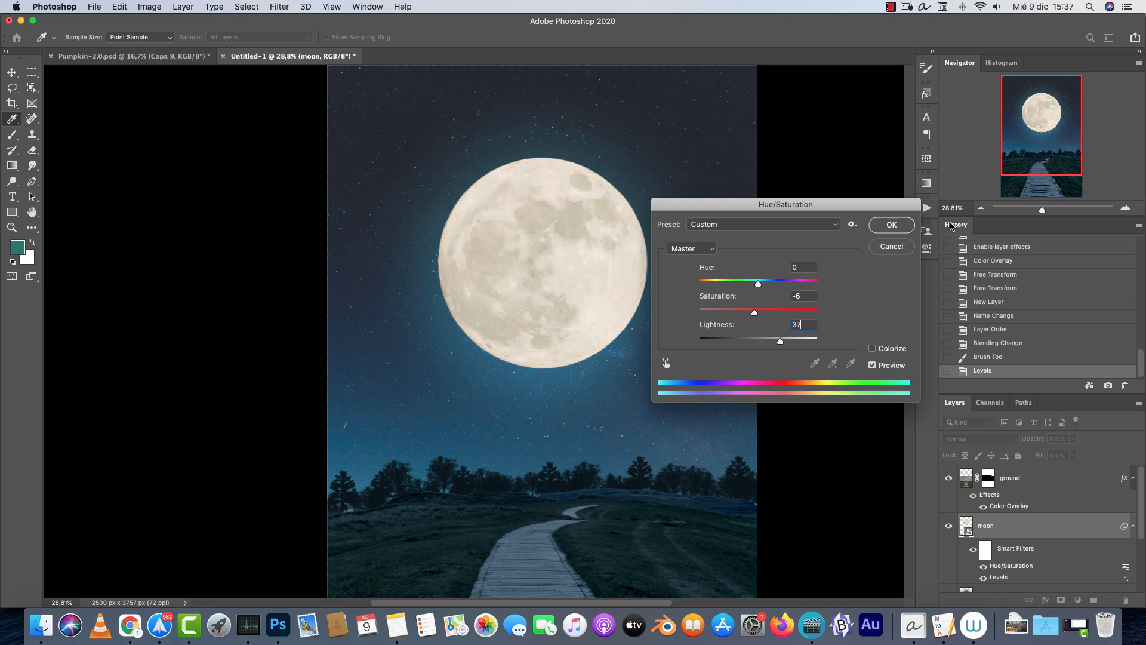
{"action": "left_click", "coordinate": [899, 231]}
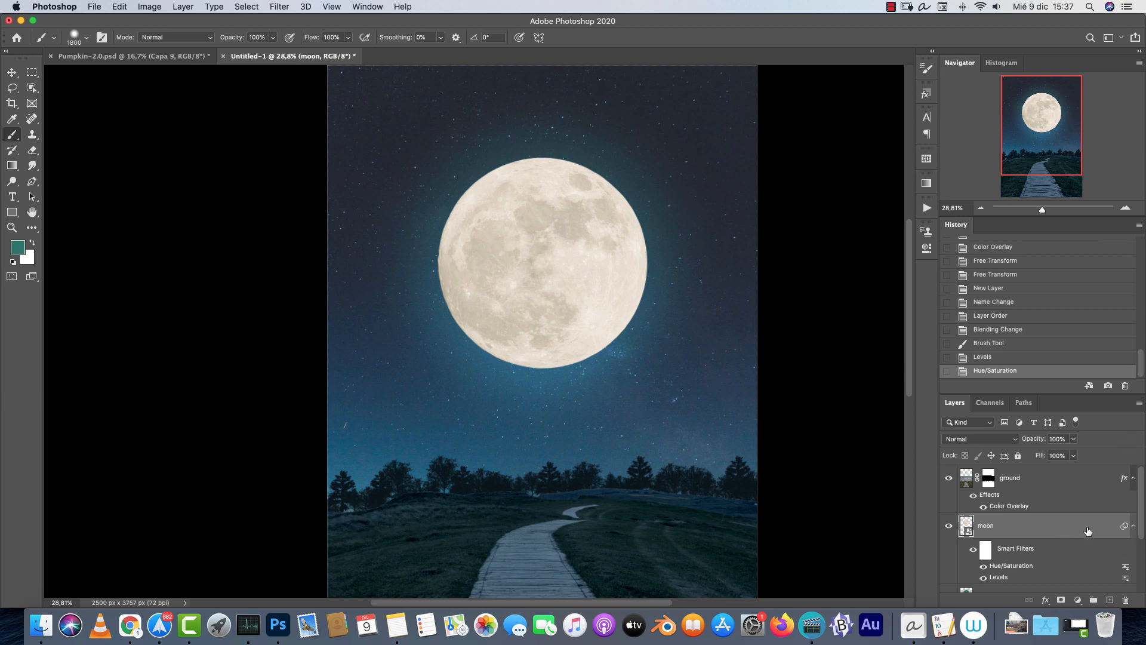
Add an Outer Glow effect to the moon layer with blend mode Color Dodge and 100% opacity.
{"action": "double_click", "coordinate": [1039, 525]}
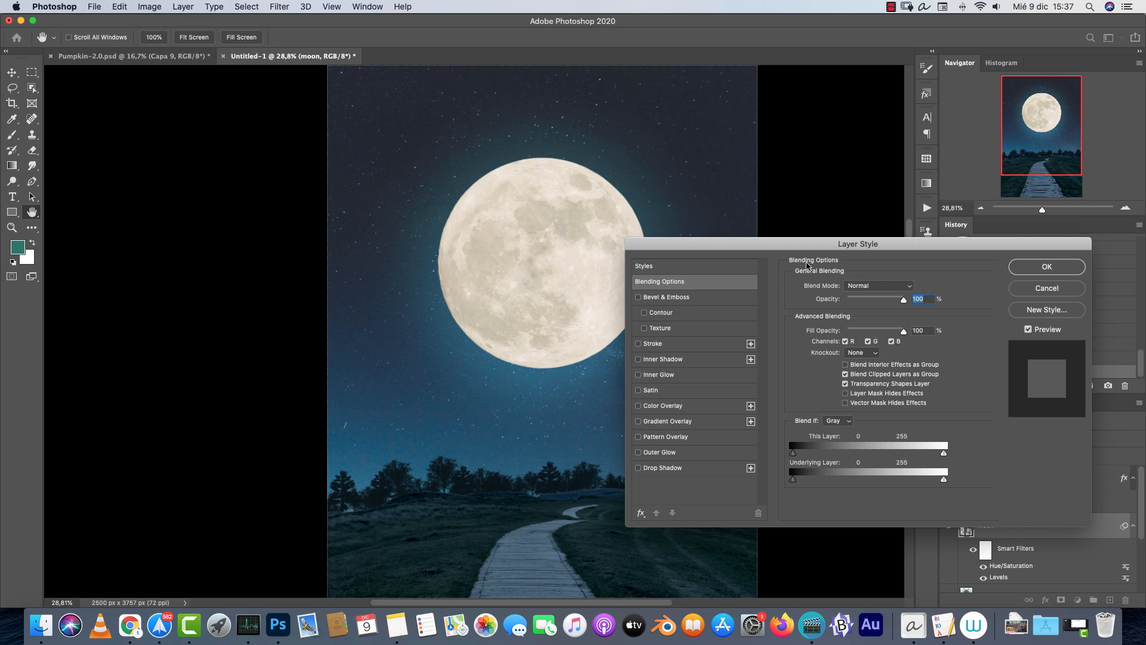
{"action": "left_click_drag", "start_coordinate": [826, 247], "coordinate": [857, 132]}
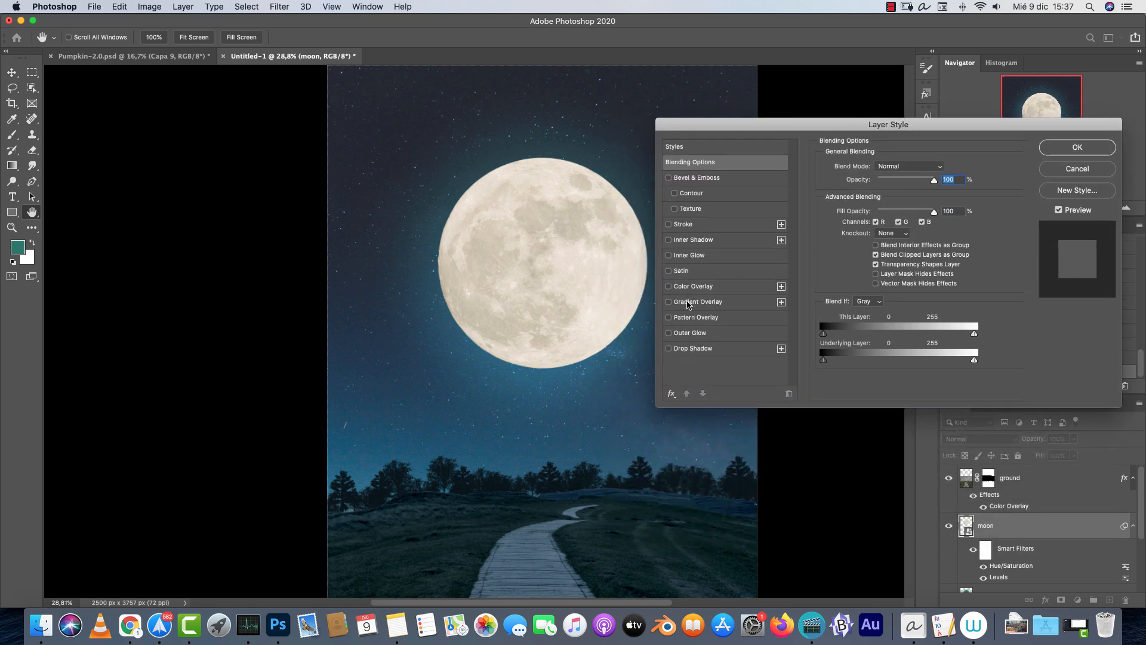
{"action": "left_click", "coordinate": [669, 334]}
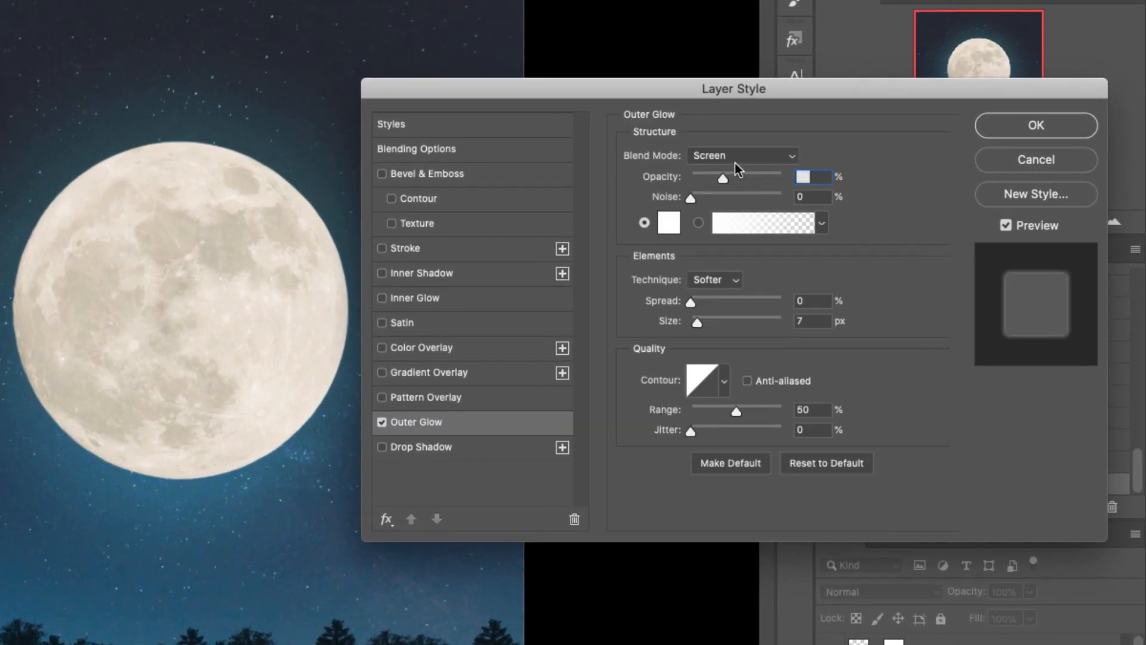
{"action": "left_click", "coordinate": [754, 157]}
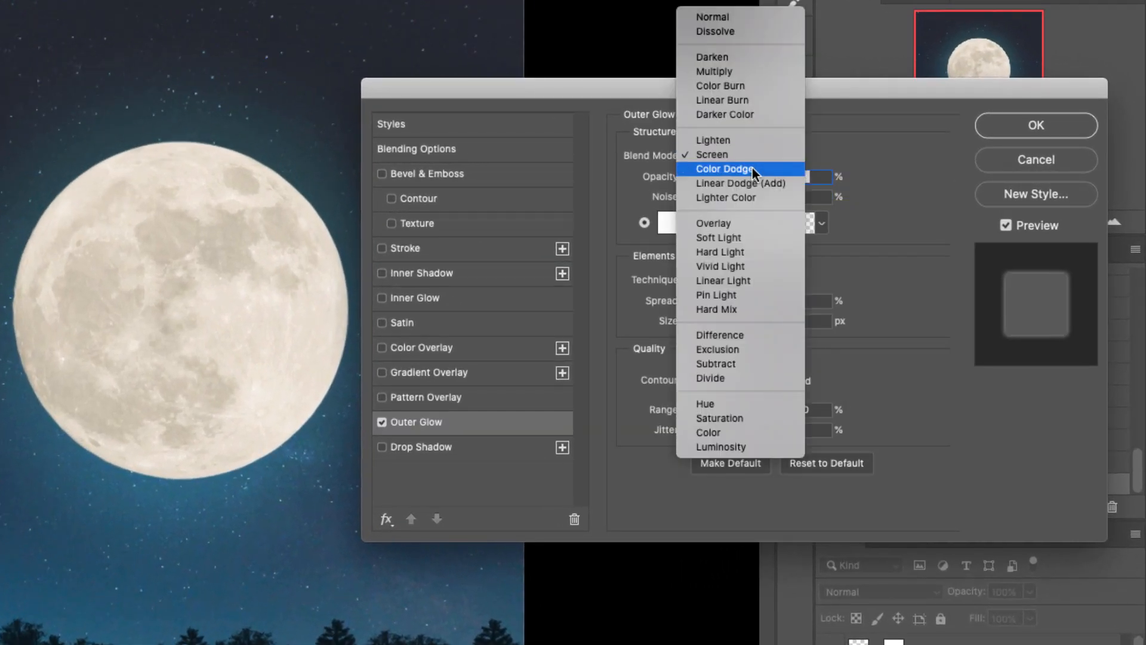
{"action": "left_click", "coordinate": [742, 169]}
{"action": "left_click_drag", "start_coordinate": [721, 176], "coordinate": [784, 177]}
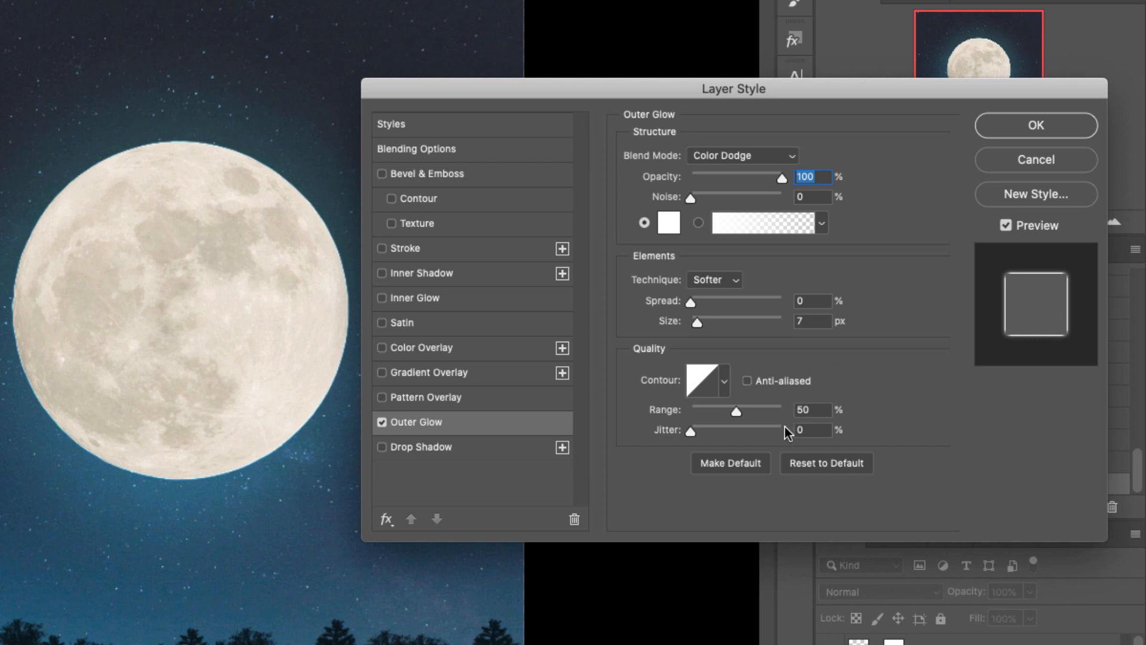
Set the moon's Outer Glow spread to 14%, size to 250 px and range to 79%.
{"action": "left_click", "coordinate": [806, 300]}
{"action": "type", "text": "14"}
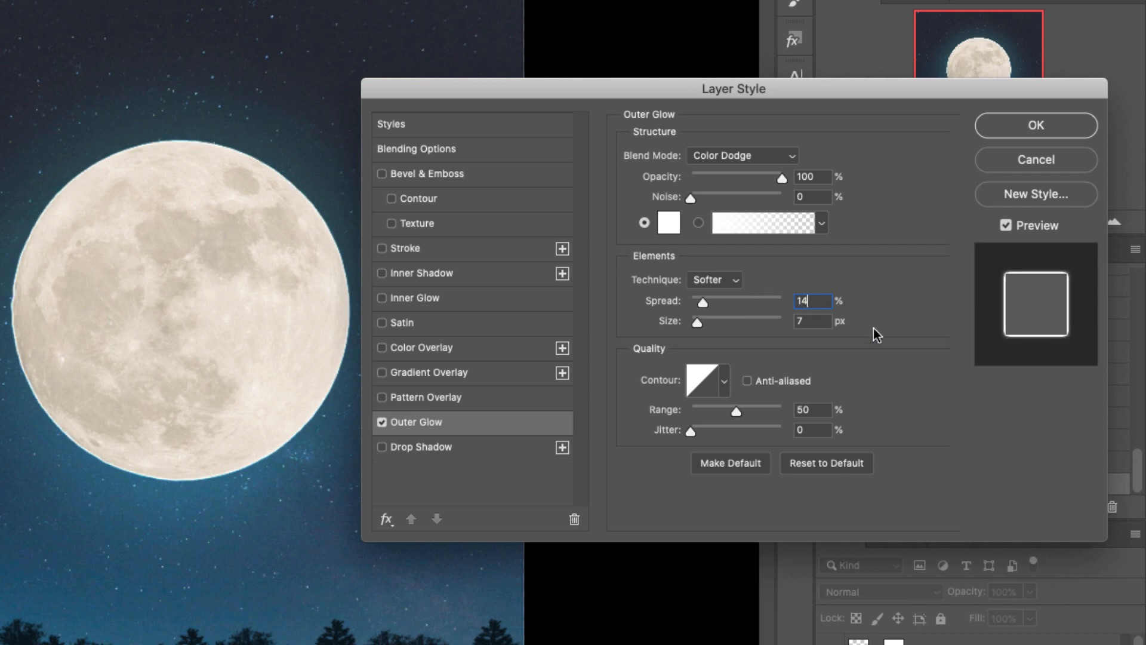
{"action": "left_click_drag", "start_coordinate": [711, 321], "coordinate": [961, 342]}
{"action": "key", "text": "Tab"}
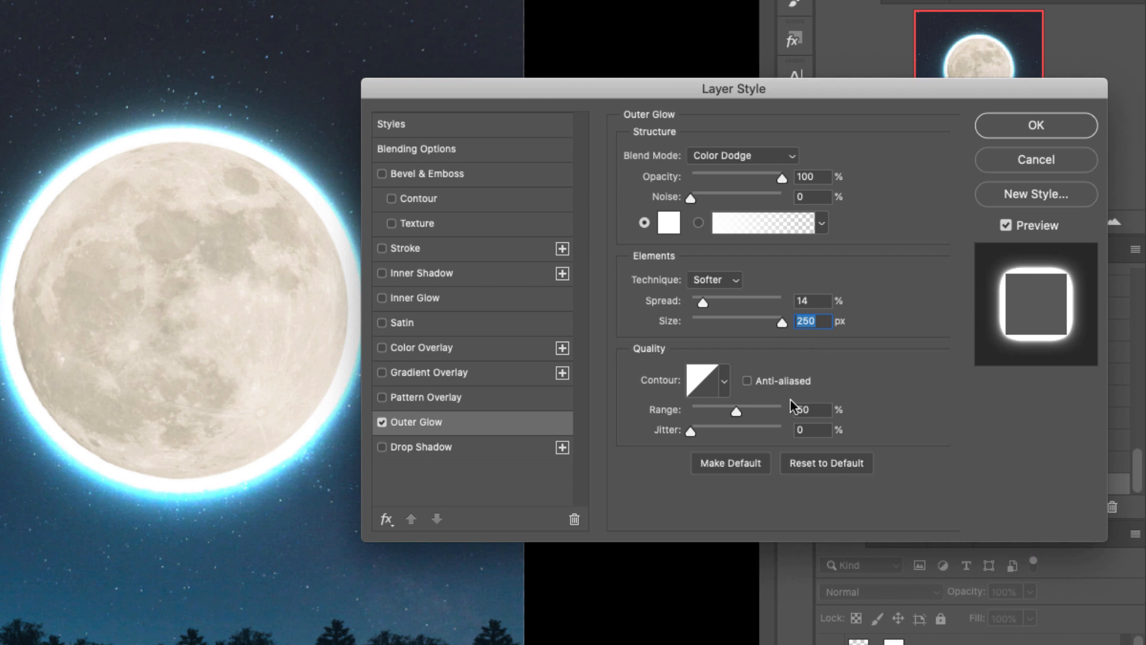
{"action": "key", "text": "Tab"}
{"action": "type", "text": "97"}
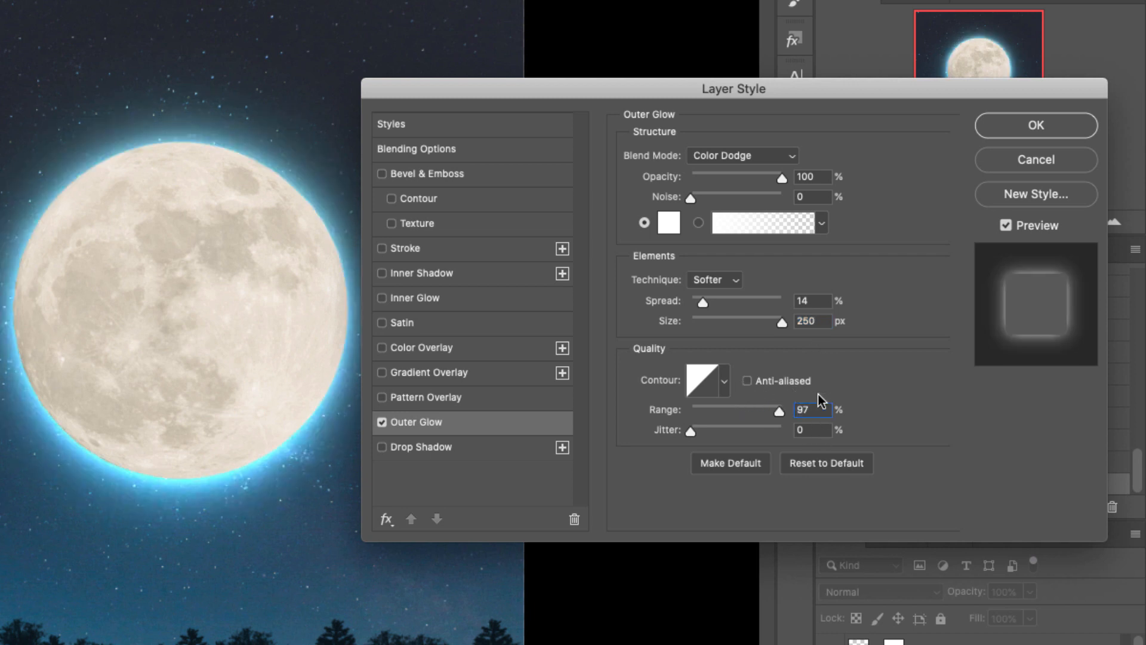
{"action": "left_click_drag", "start_coordinate": [817, 409], "coordinate": [794, 409]}
{"action": "type", "text": "79"}
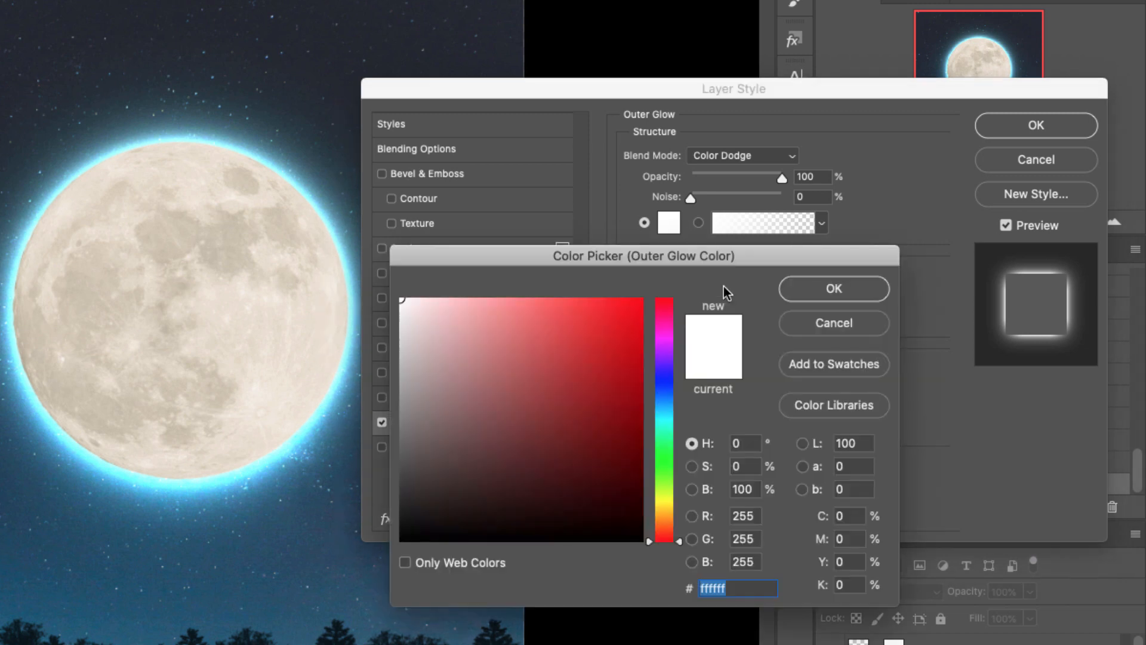
Set the moon's Outer Glow colour to #646464 and compare the moon with the glow off and on.
{"action": "left_click", "coordinate": [669, 222]}
{"action": "type", "text": "646464"}
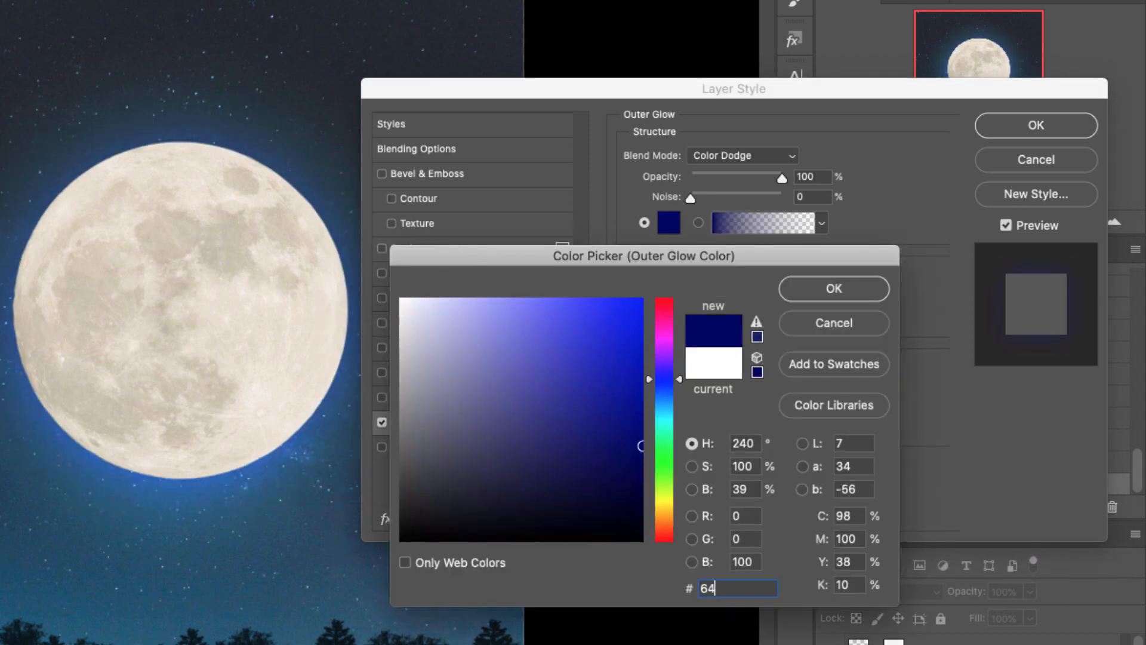
{"action": "left_click", "coordinate": [860, 281]}
{"action": "left_click", "coordinate": [383, 421]}
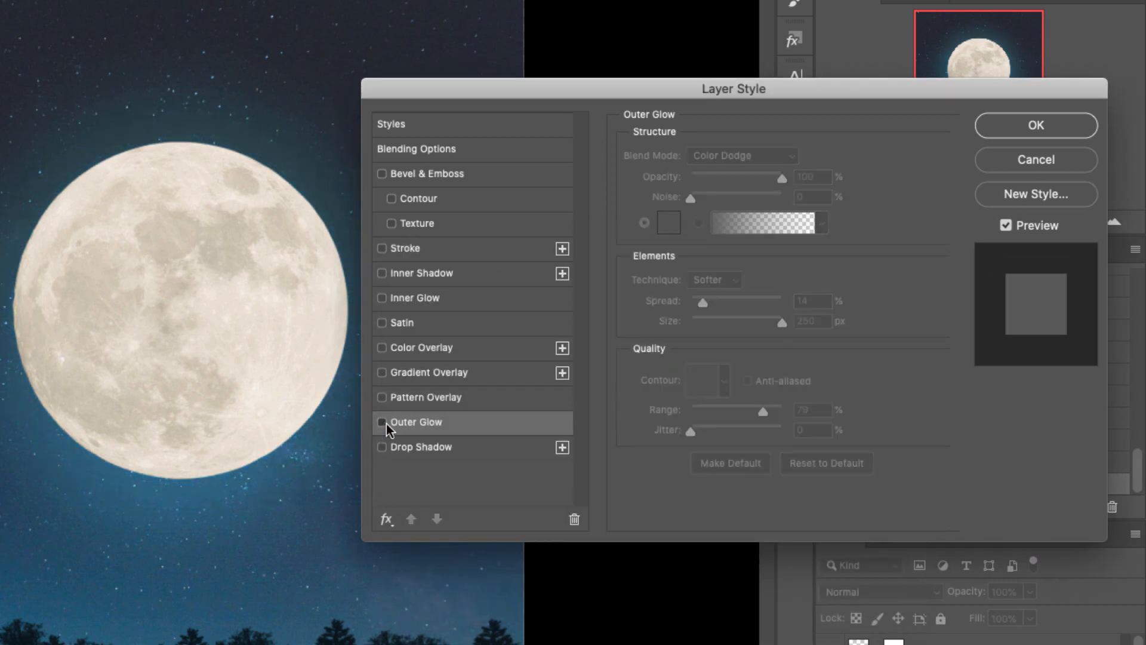
{"action": "left_click", "coordinate": [382, 421]}
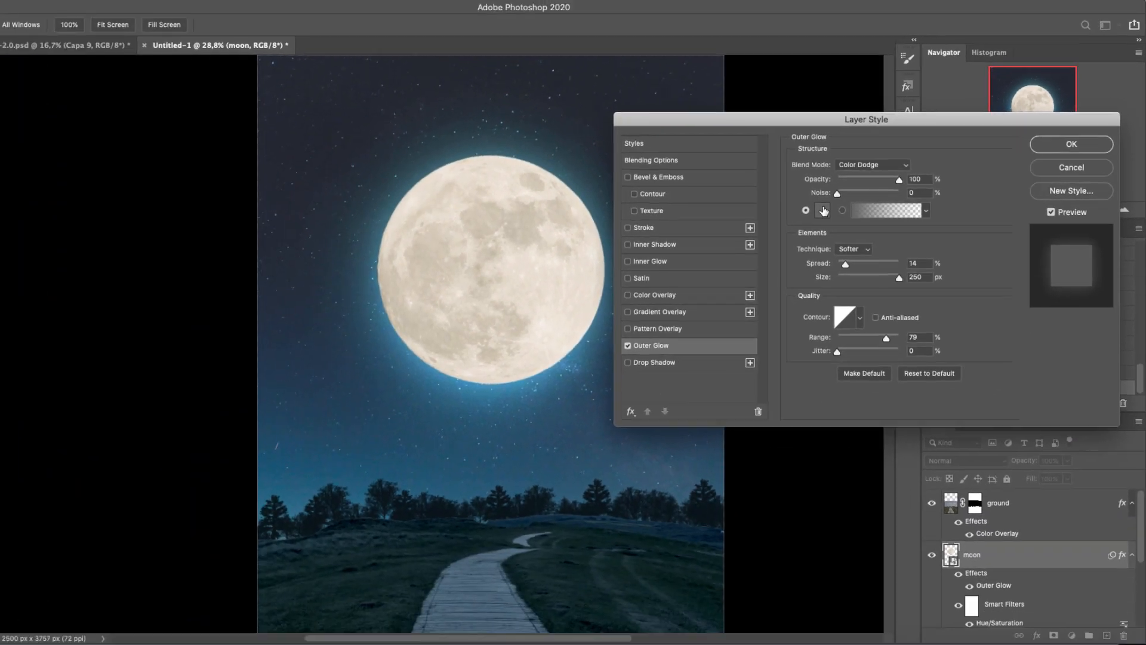
{"action": "left_click", "coordinate": [689, 221]}
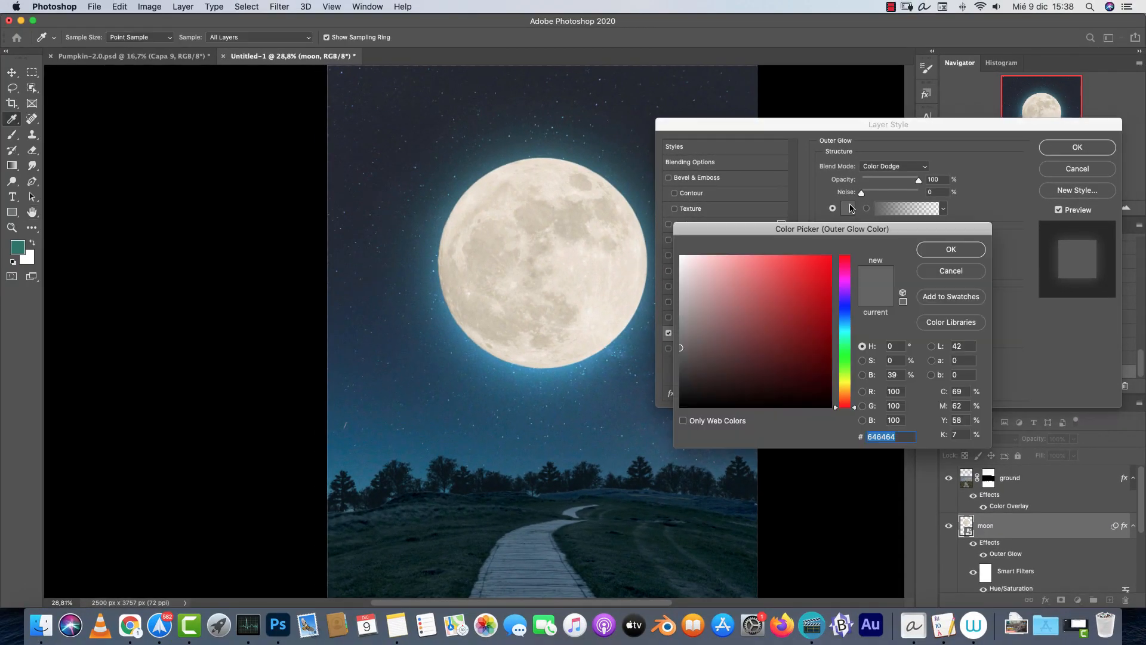
{"action": "left_click_drag", "start_coordinate": [688, 355], "coordinate": [664, 370]}
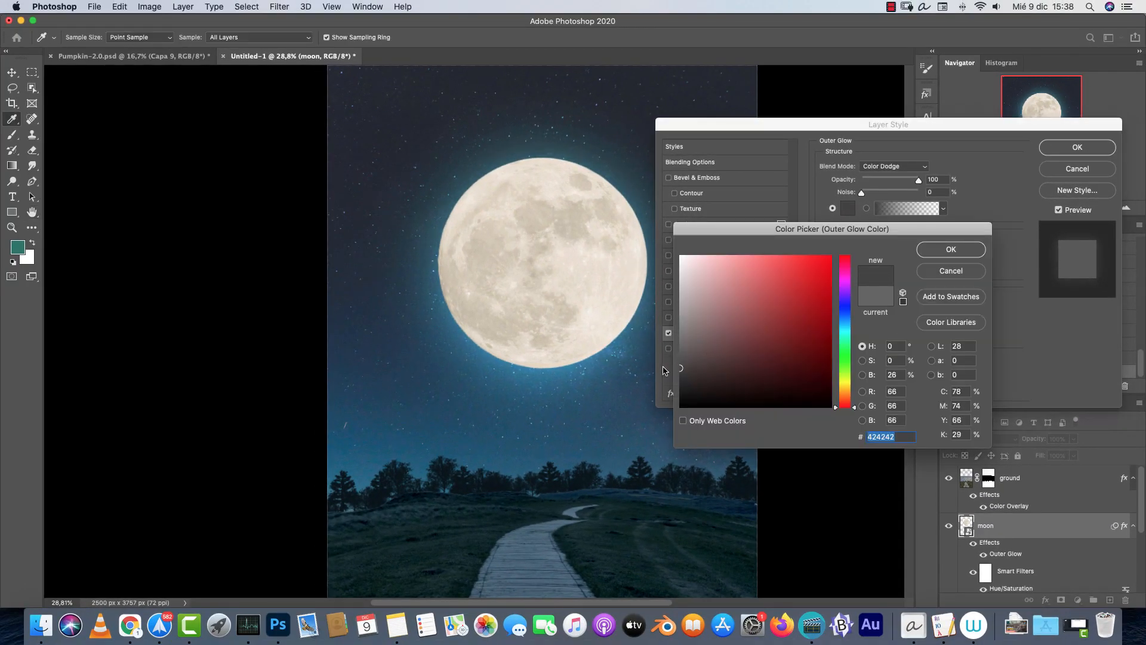
{"action": "left_click", "coordinate": [954, 271]}
Add a Color Overlay effect to the moon layer with the colour #b1aba3.
{"action": "scroll", "coordinate": [1082, 549], "scroll_direction": "down", "scroll_amount": 3}
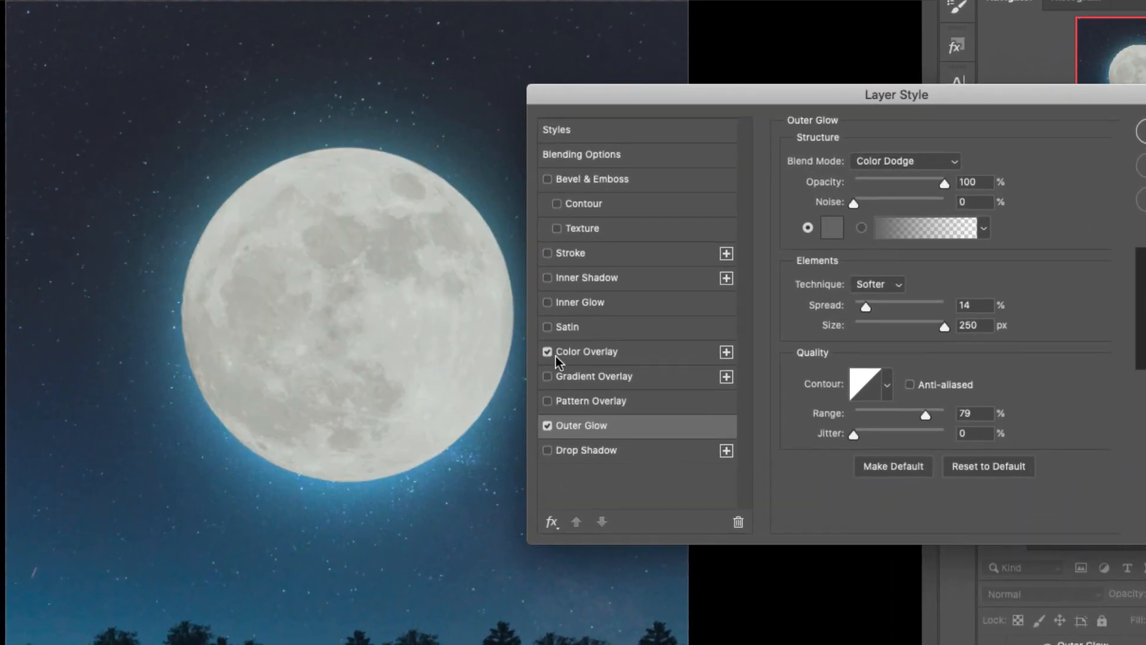
{"action": "left_click", "coordinate": [700, 290]}
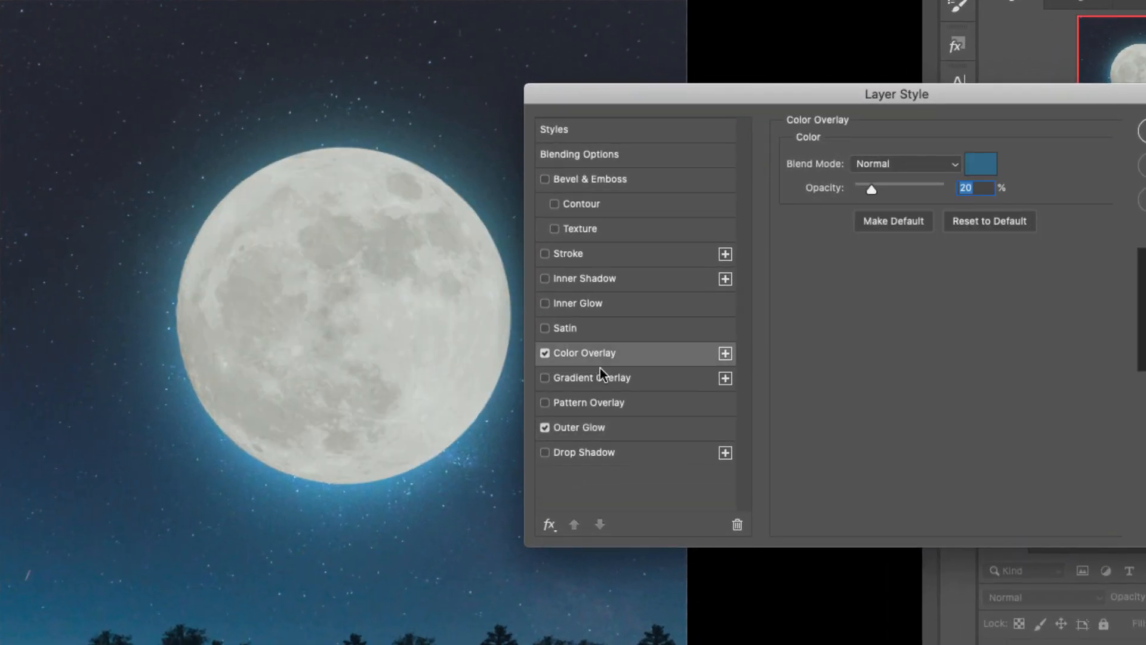
{"action": "left_click", "coordinate": [984, 162]}
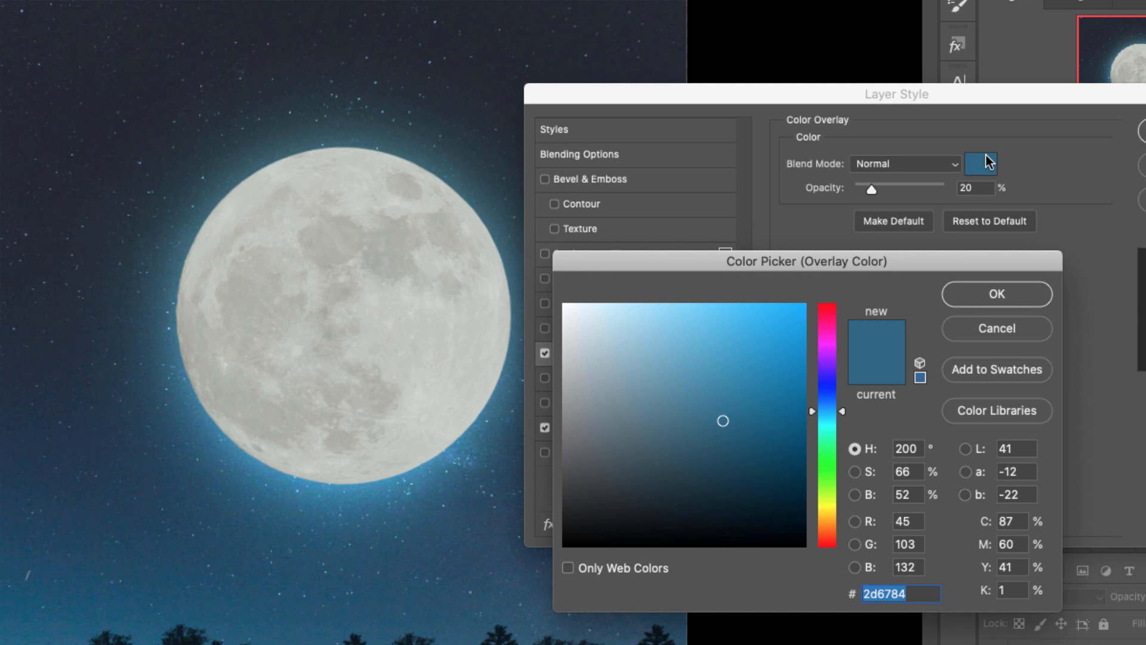
{"action": "type", "text": "b1aba3"}
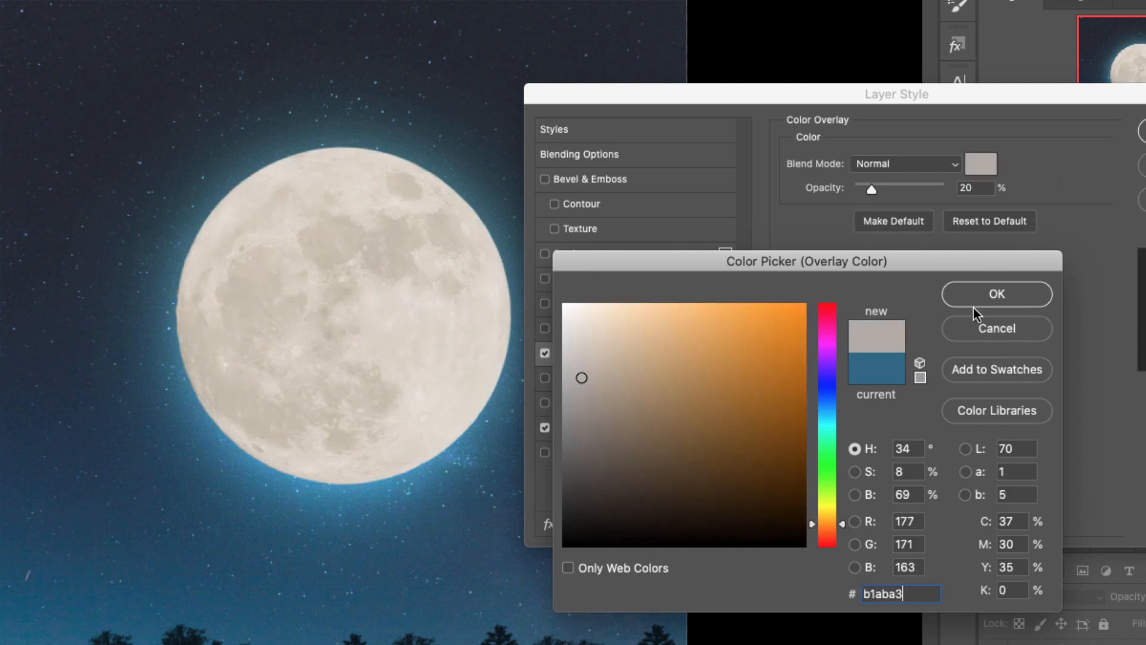
{"action": "left_click", "coordinate": [997, 294]}
Set the moon's Color Overlay to 100% opacity with the Overlay blend mode, compare it off and on, and apply the layer style.
{"action": "left_click_drag", "start_coordinate": [871, 190], "coordinate": [1086, 190]}
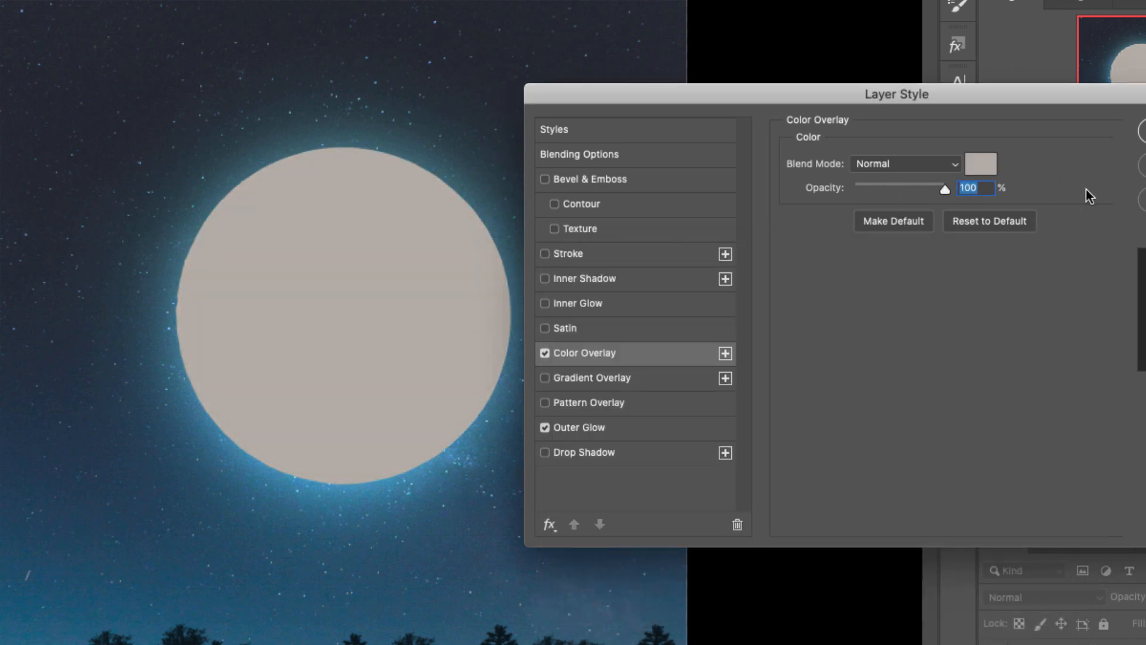
{"action": "left_click", "coordinate": [894, 165]}
{"action": "left_click", "coordinate": [890, 368]}
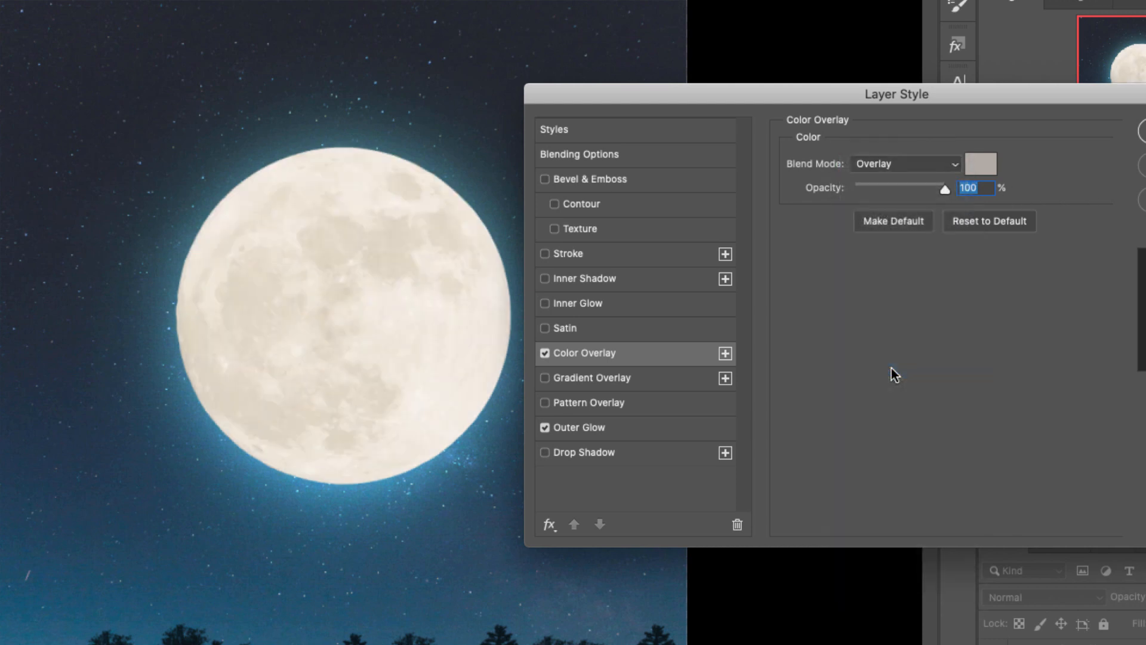
{"action": "left_click", "coordinate": [546, 352]}
{"action": "left_click", "coordinate": [546, 352]}
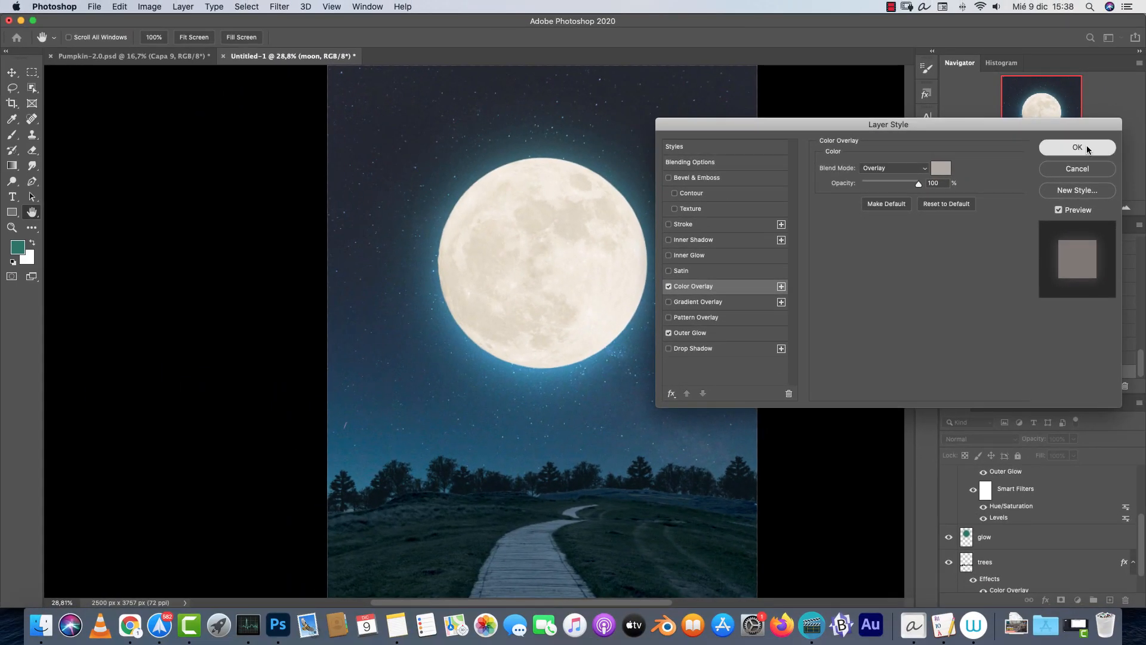
{"action": "left_click", "coordinate": [1078, 148]}
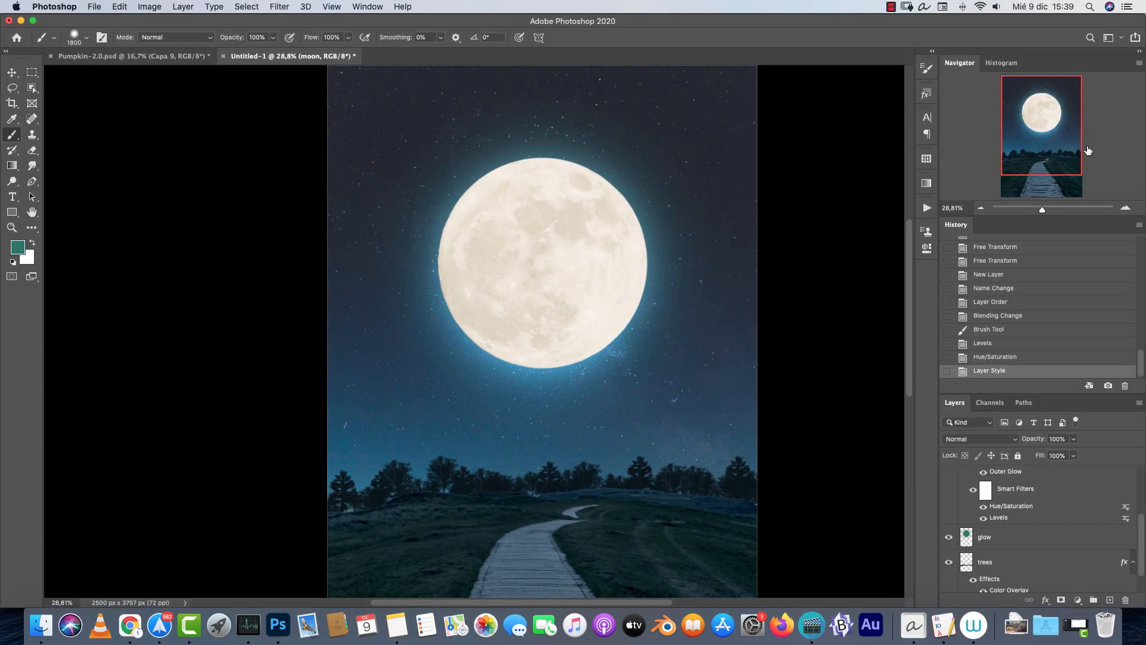
Shift the glow layer's hue to -13 with Hue/Saturation and compare the scene with the Pumpkin-2.0.psd document.
{"action": "left_click", "coordinate": [1014, 538]}
{"action": "key", "text": "super+u"}
{"action": "key", "text": "Escape"}
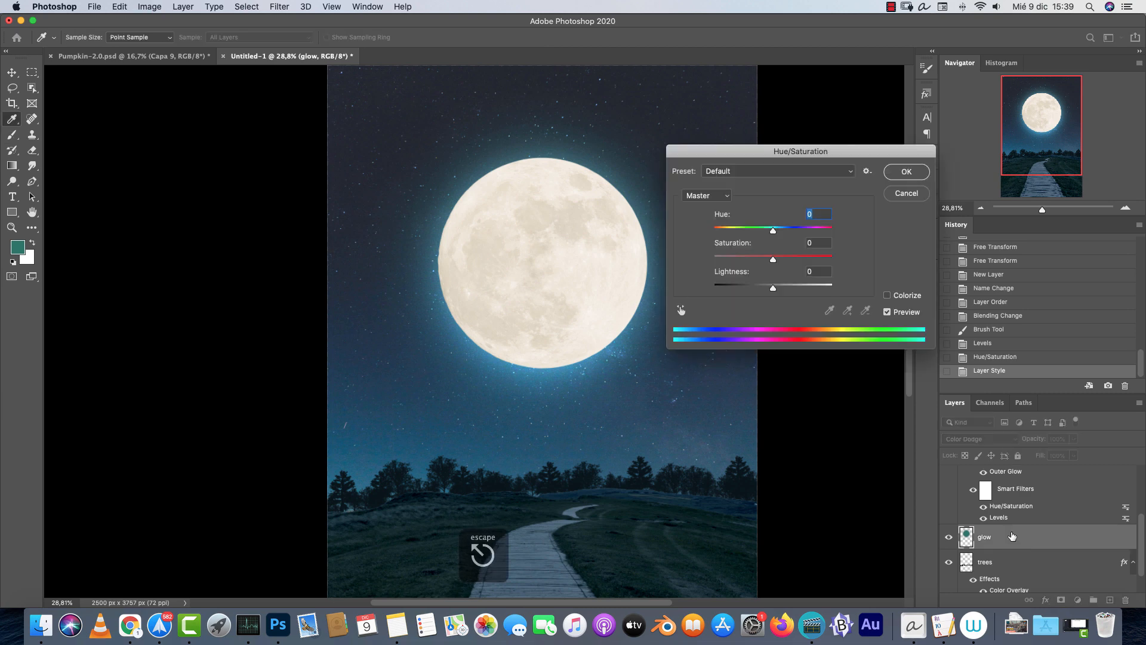
{"action": "key", "text": "super+u"}
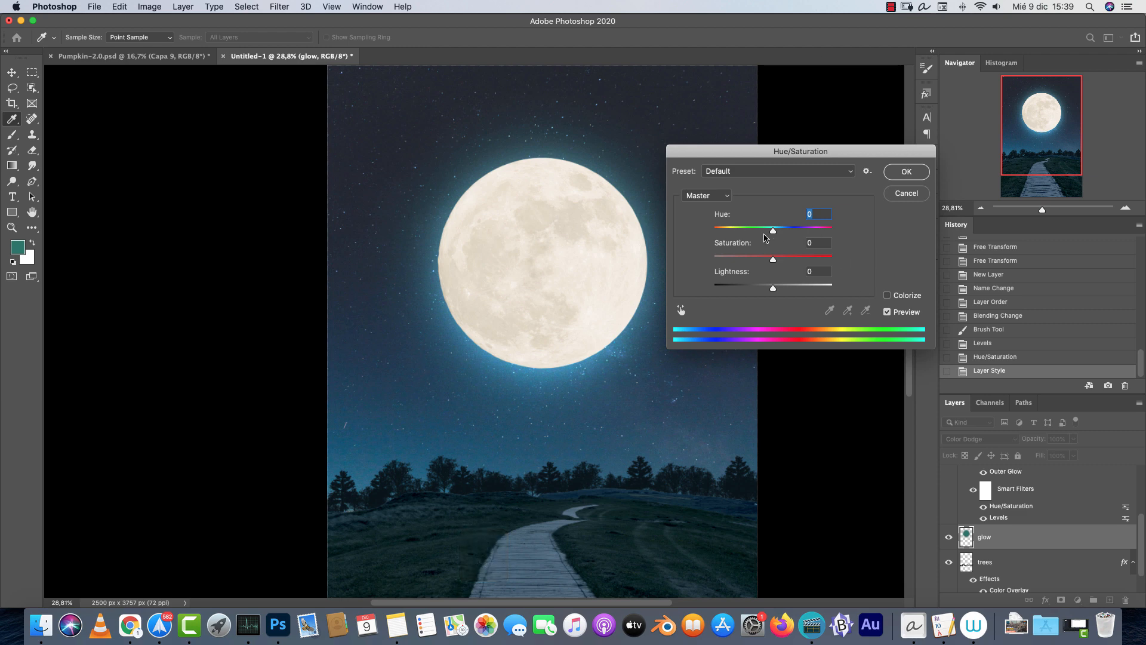
{"action": "mouse_move", "coordinate": [773, 231]}
{"action": "left_mouse_down"}
{"action": "mouse_move", "coordinate": [799, 233]}
{"action": "mouse_move", "coordinate": [766, 235]}
{"action": "left_mouse_up"}
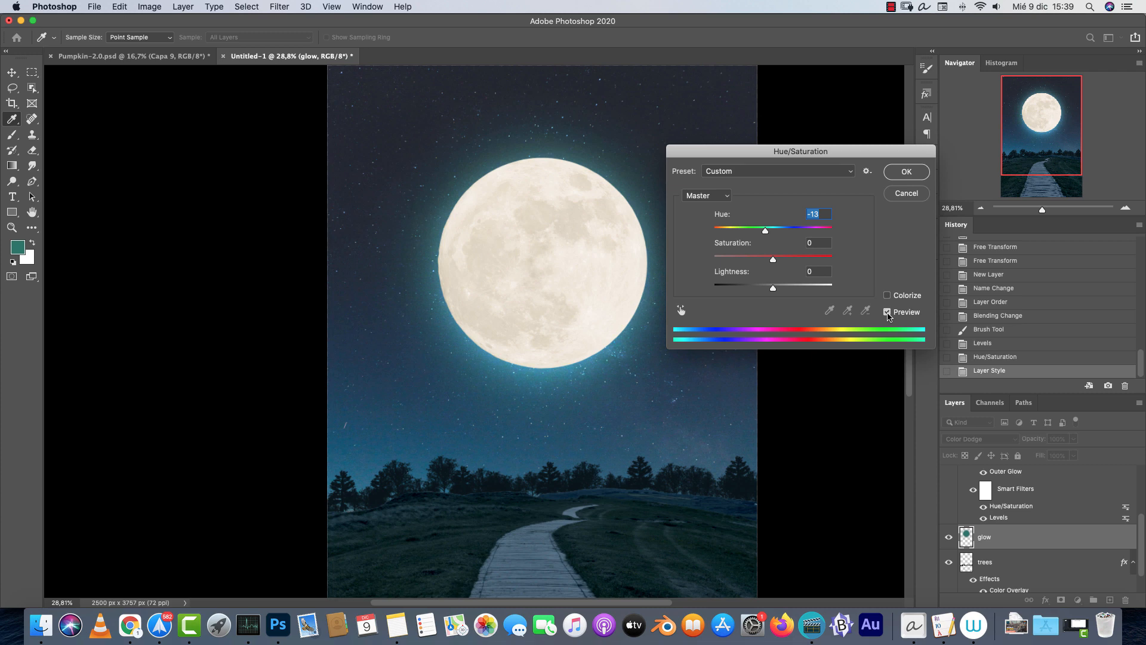
{"action": "left_click", "coordinate": [906, 170]}
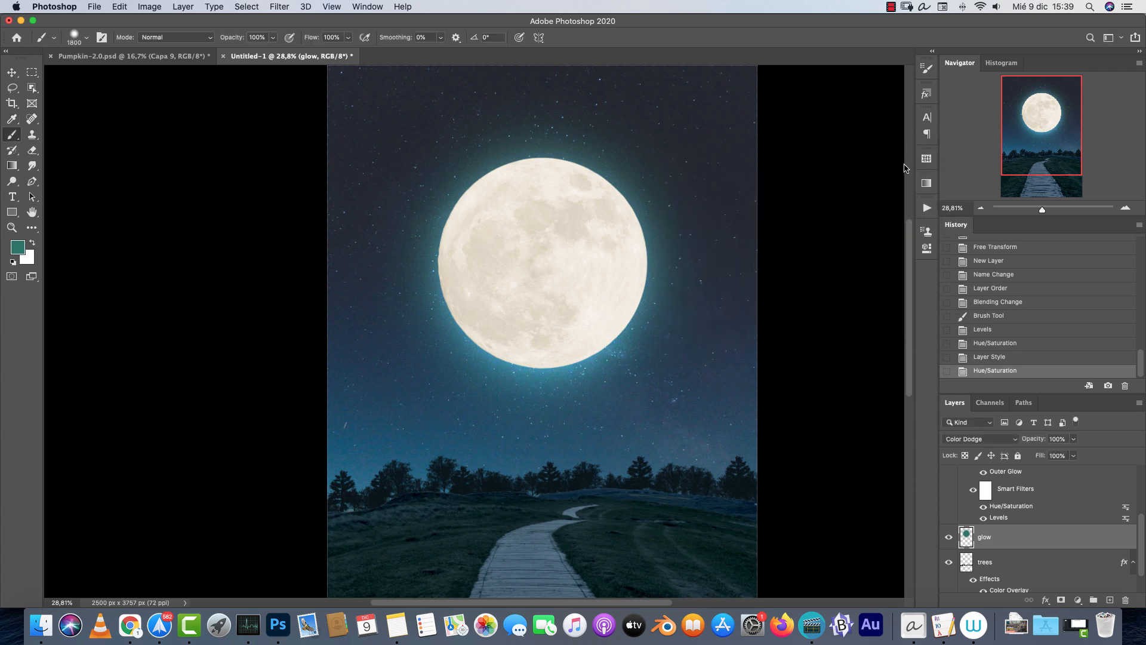
{"action": "left_click", "coordinate": [131, 55]}
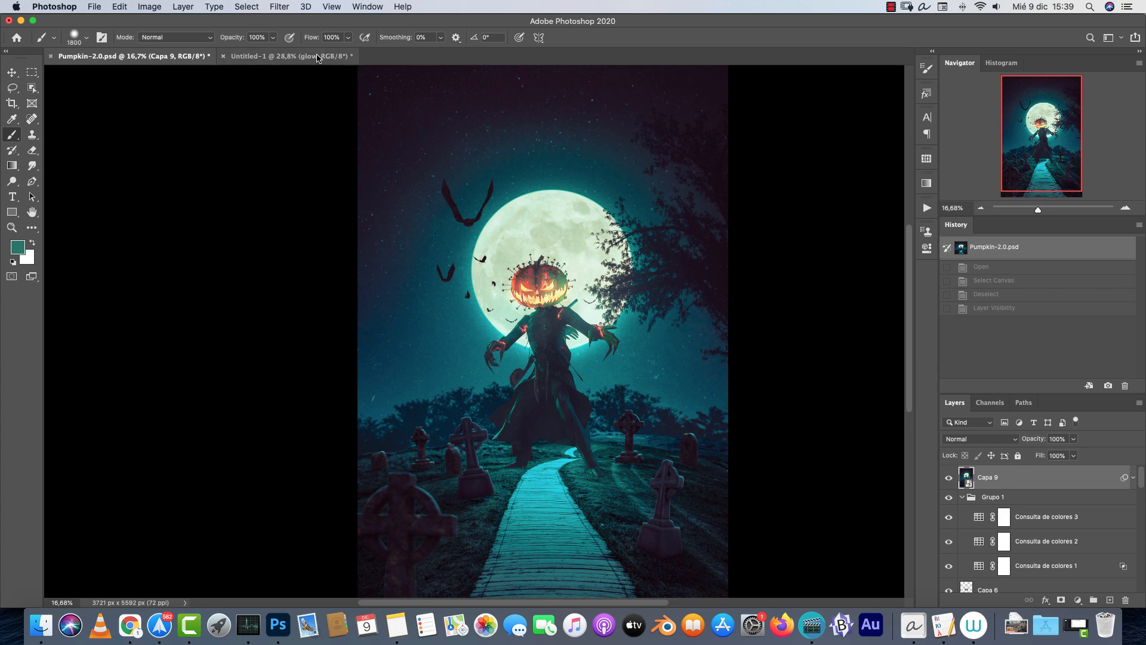
{"action": "left_click", "coordinate": [317, 57]}
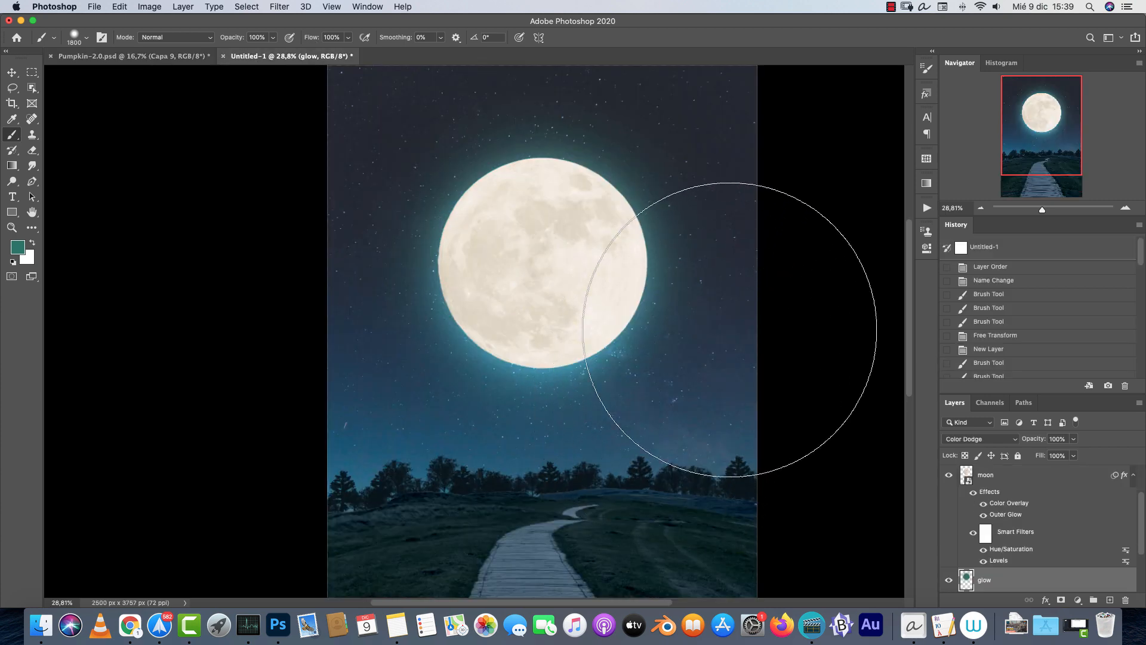
Collapse the effect lists of the moon and ground layers.
{"action": "left_click", "coordinate": [980, 208]}
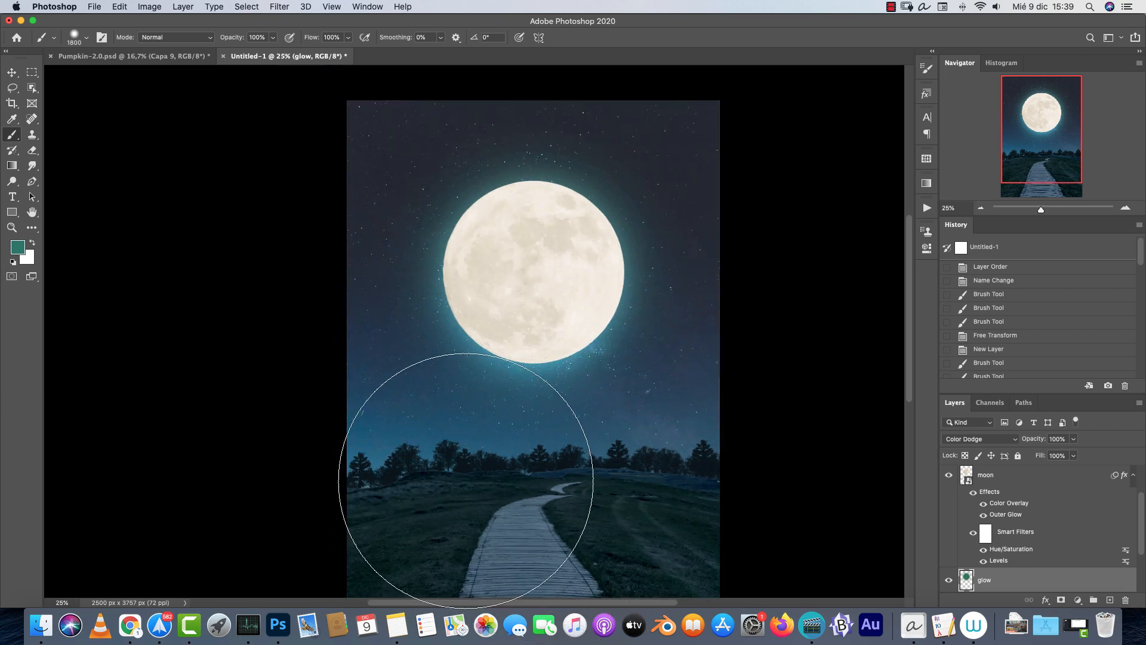
{"action": "left_click", "coordinate": [1133, 475]}
{"action": "scroll", "coordinate": [1115, 489], "scroll_direction": "up", "scroll_amount": 2}
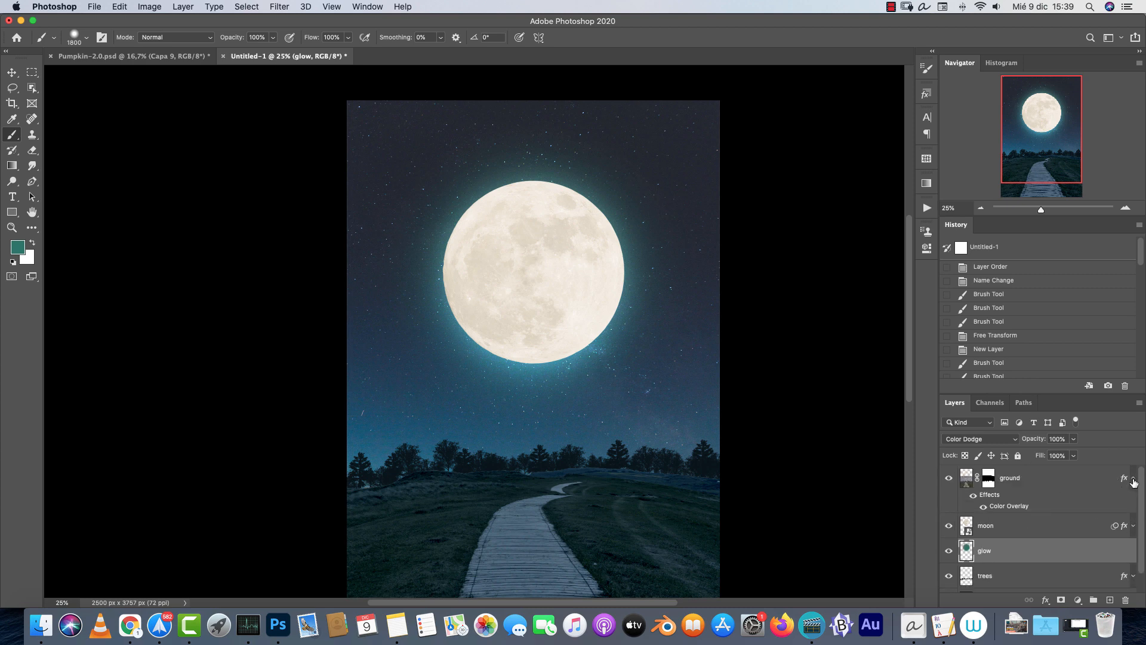
{"action": "left_click", "coordinate": [1133, 477]}
{"action": "left_click_drag", "start_coordinate": [594, 406], "coordinate": [580, 328]}
Group all layers from ground to sky and name the group BG.
{"action": "left_click", "coordinate": [1042, 485]}
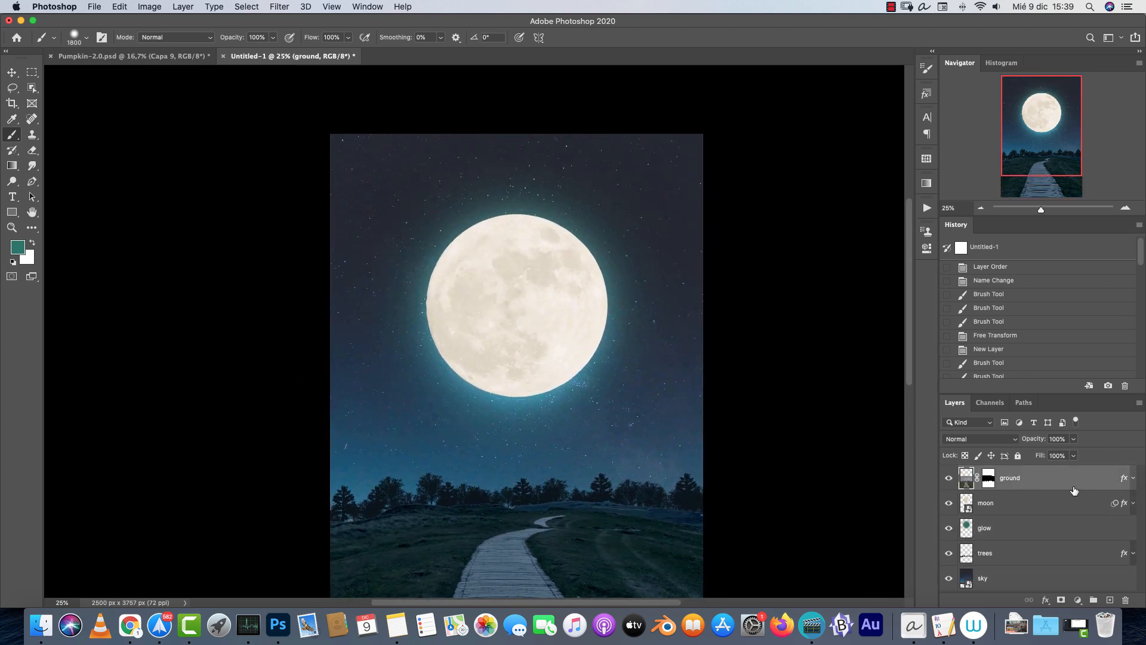
{"action": "left_click", "coordinate": [1074, 575], "text": "shift"}
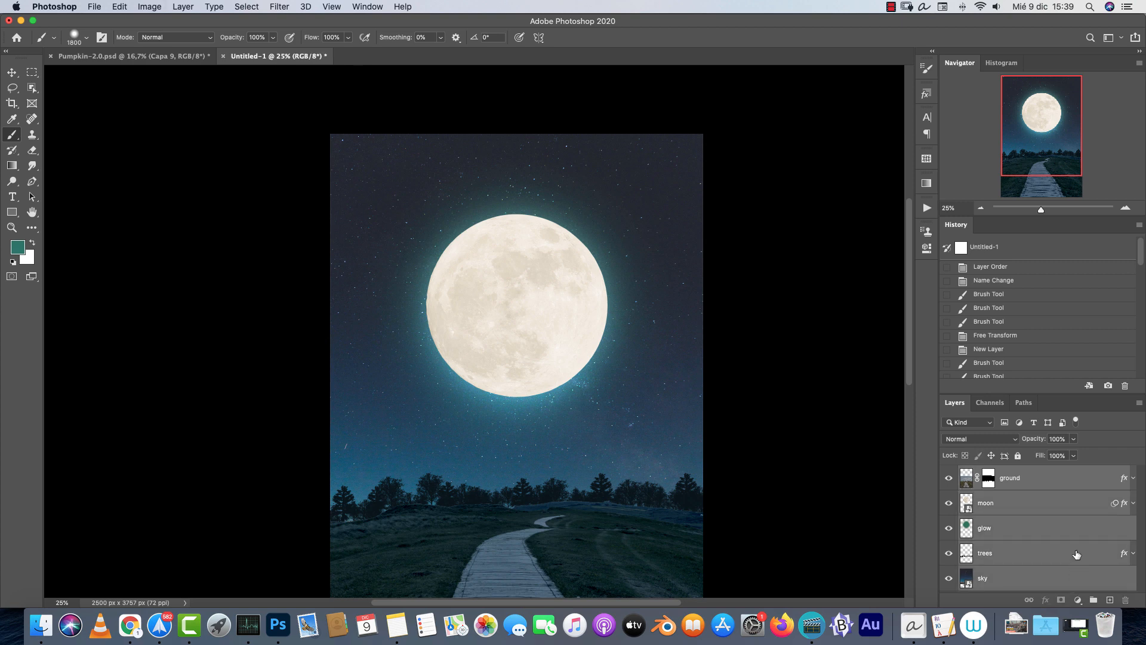
{"action": "key", "text": "super+g"}
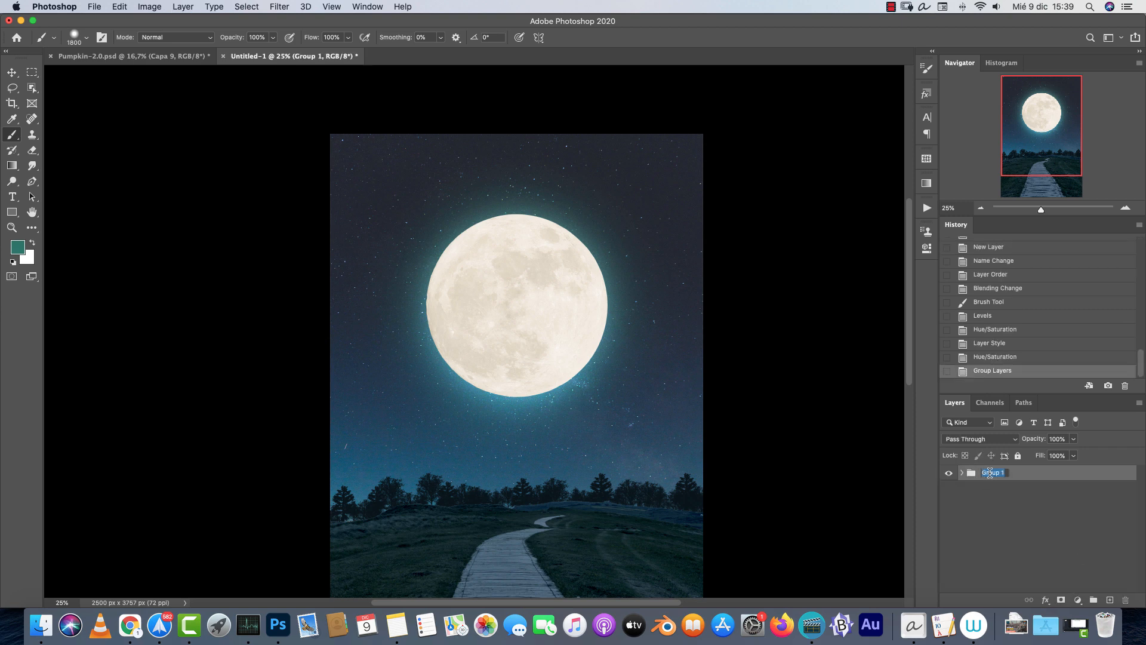
{"action": "type", "text": "BG"}
{"action": "key", "text": "Return"}
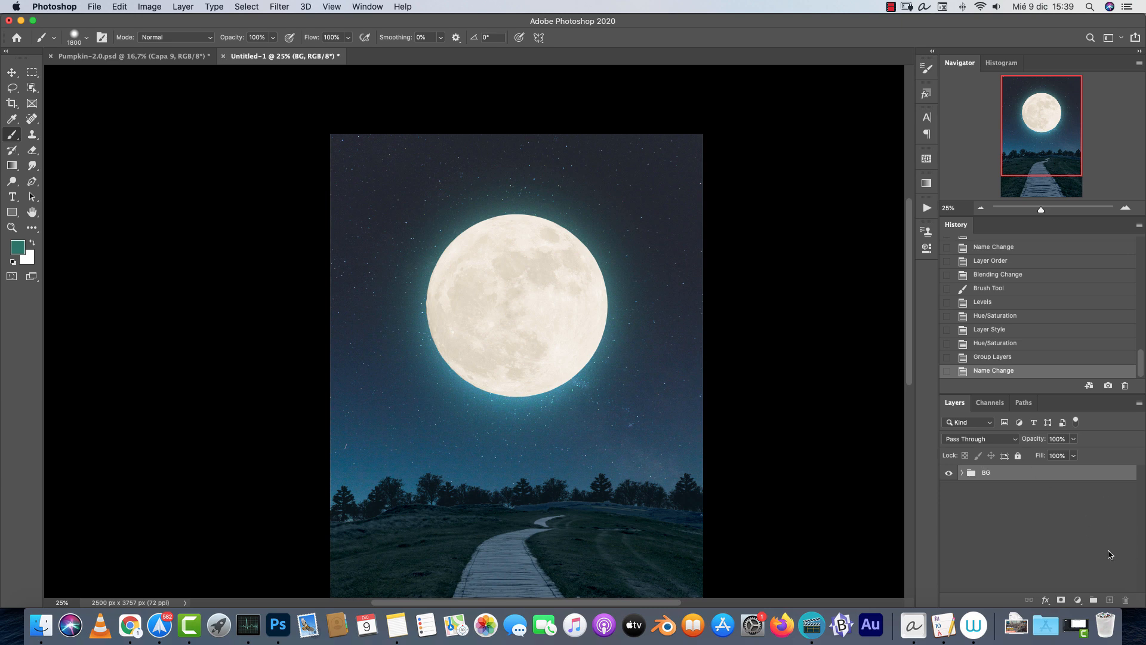
Stamp all visible layers onto a new layer above the BG group and name it BG edit.
{"action": "left_click", "coordinate": [1109, 599]}
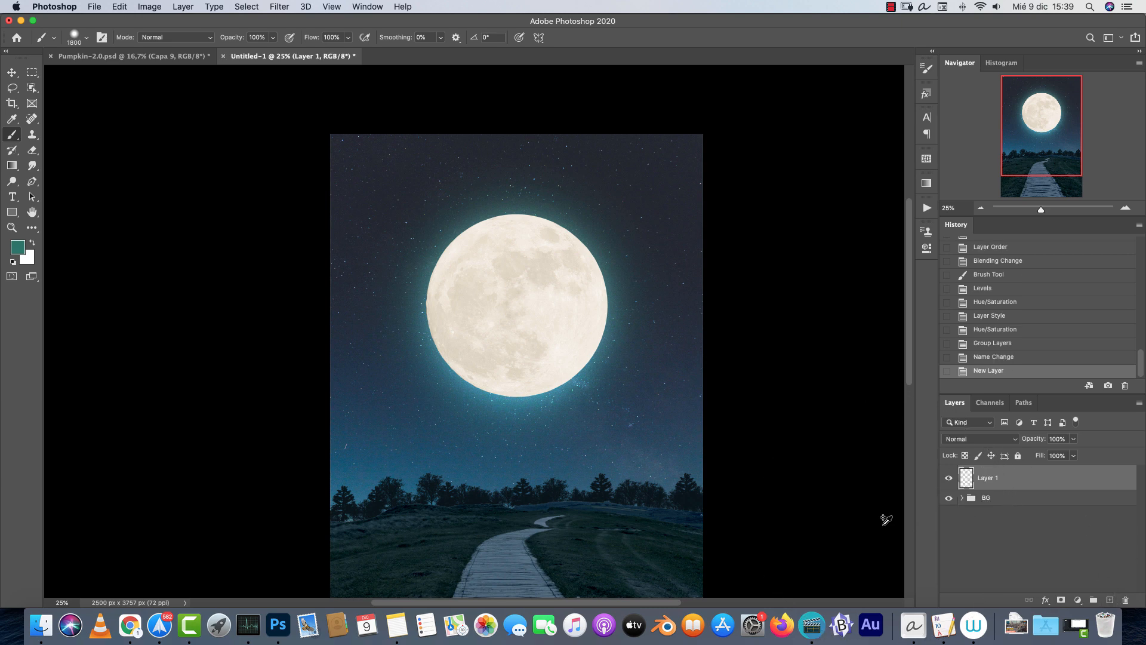
{"action": "key", "text": "super+alt+shift+e"}
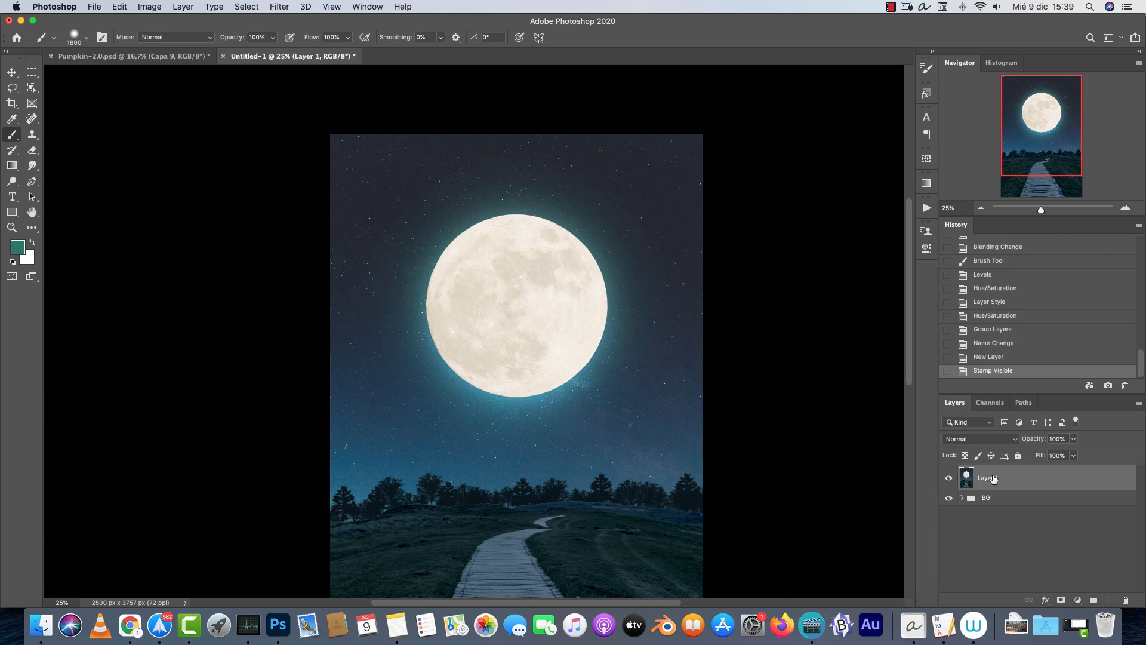
{"action": "type", "text": "BG edit"}
{"action": "key", "text": "Return"}
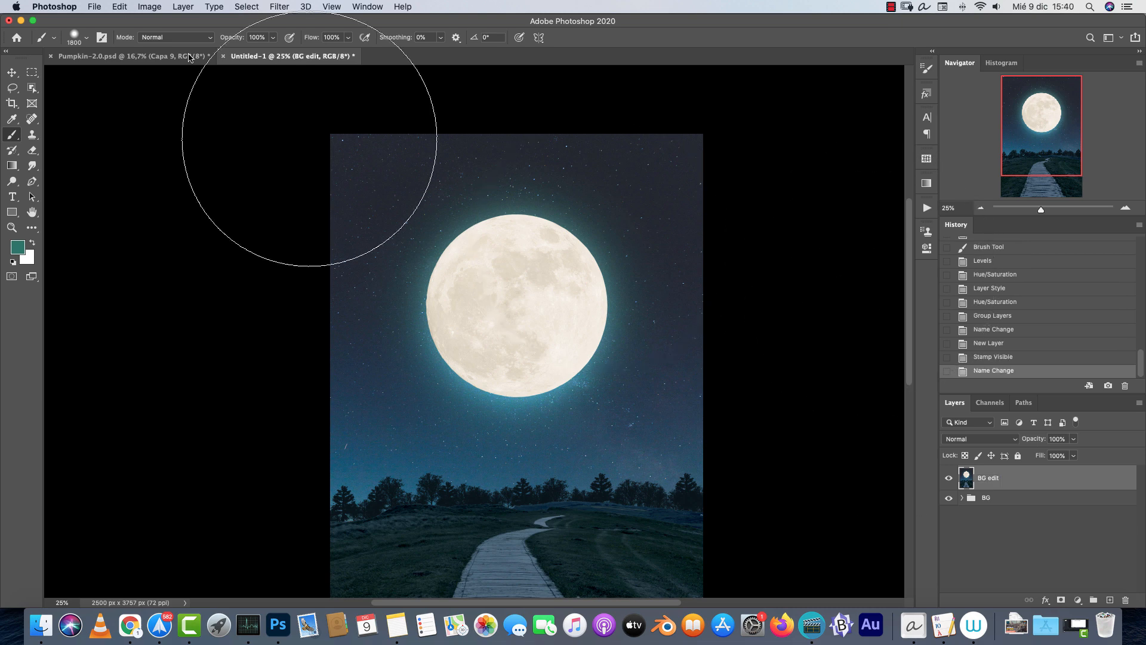
Start a Tilt-Shift blur of 9 px on the BG edit layer and centre its focus zone on the boardwalk.
{"action": "left_click", "coordinate": [271, 10]}
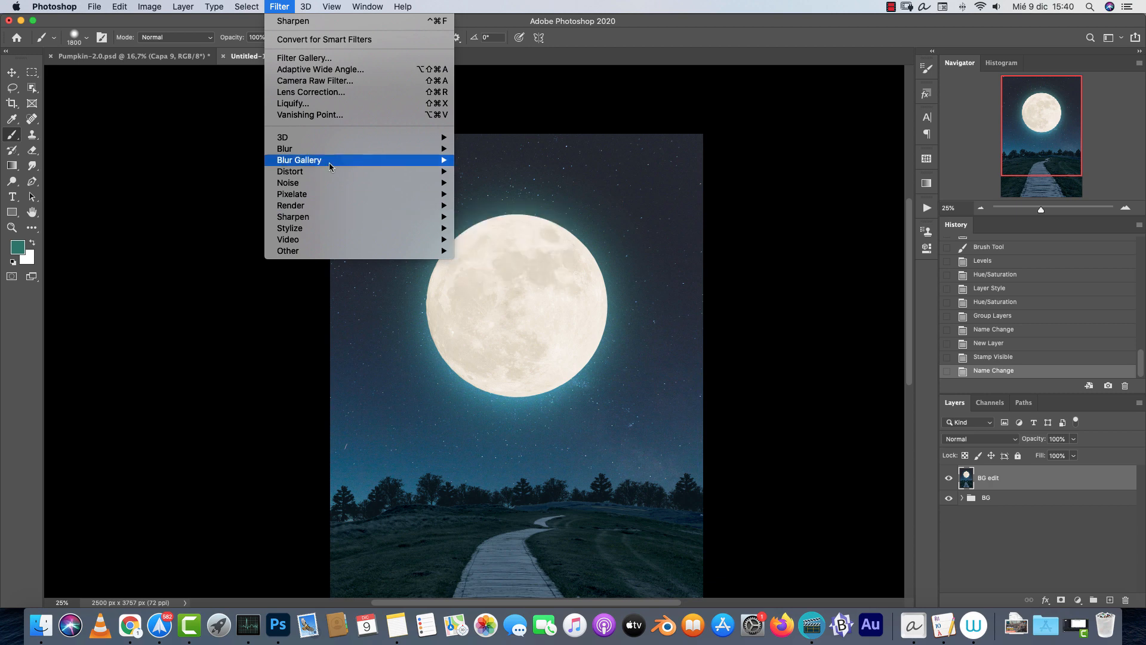
{"action": "mouse_move", "coordinate": [330, 160]}
{"action": "left_click", "coordinate": [517, 188]}
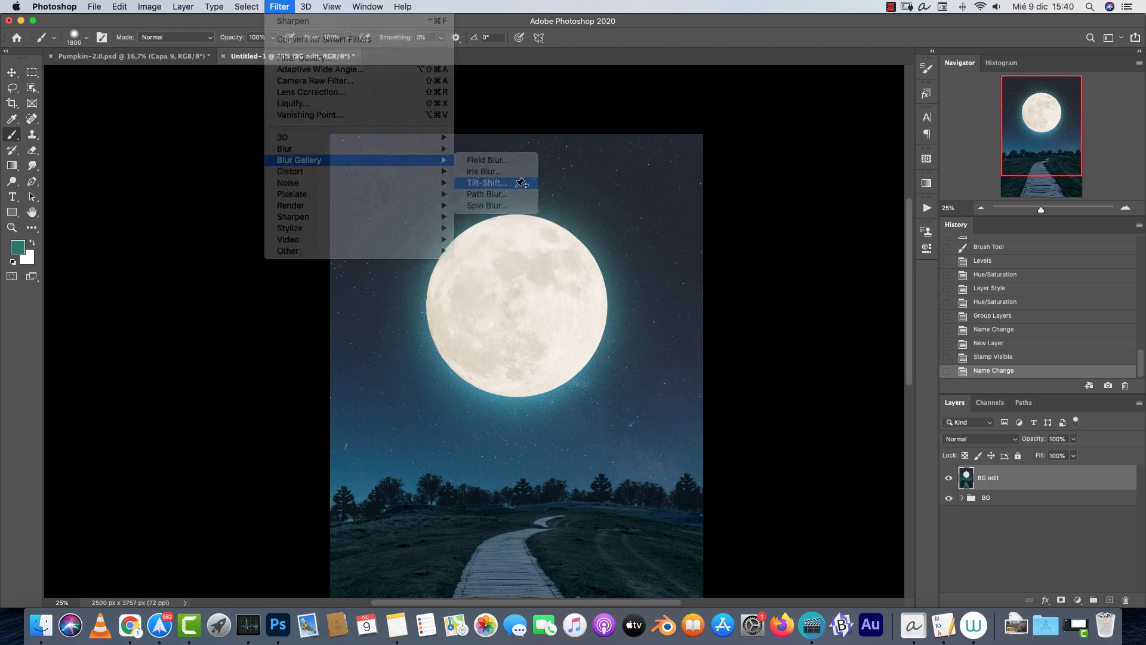
{"action": "scroll", "coordinate": [586, 481], "scroll_direction": "down", "scroll_amount": 10}
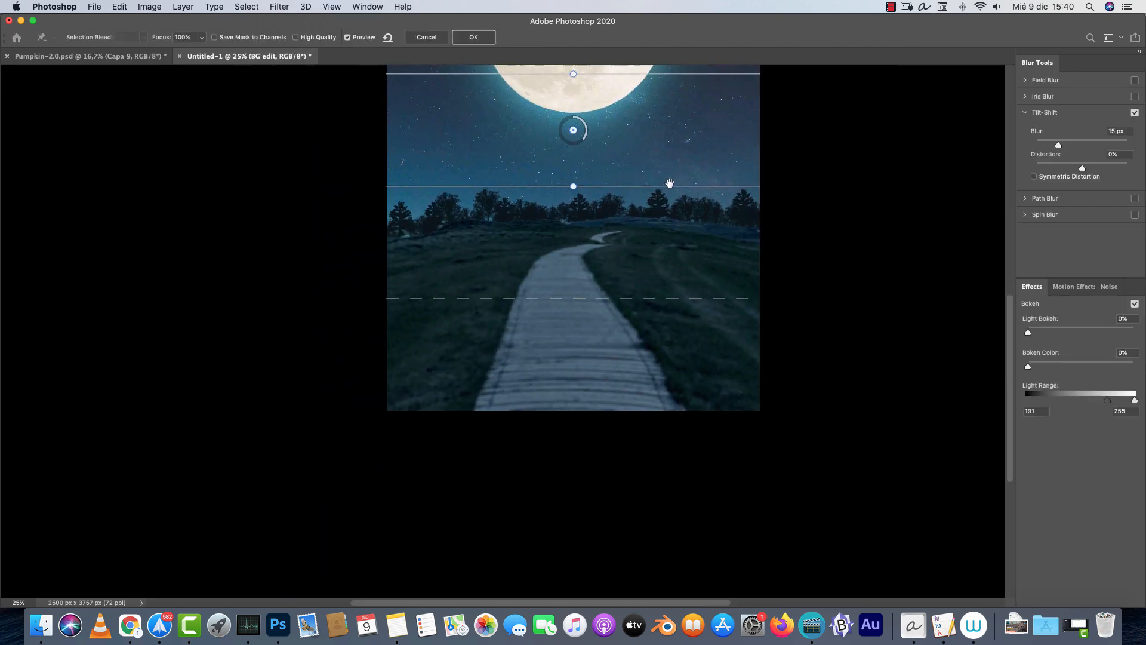
{"action": "left_click_drag", "start_coordinate": [633, 168], "coordinate": [629, 267]}
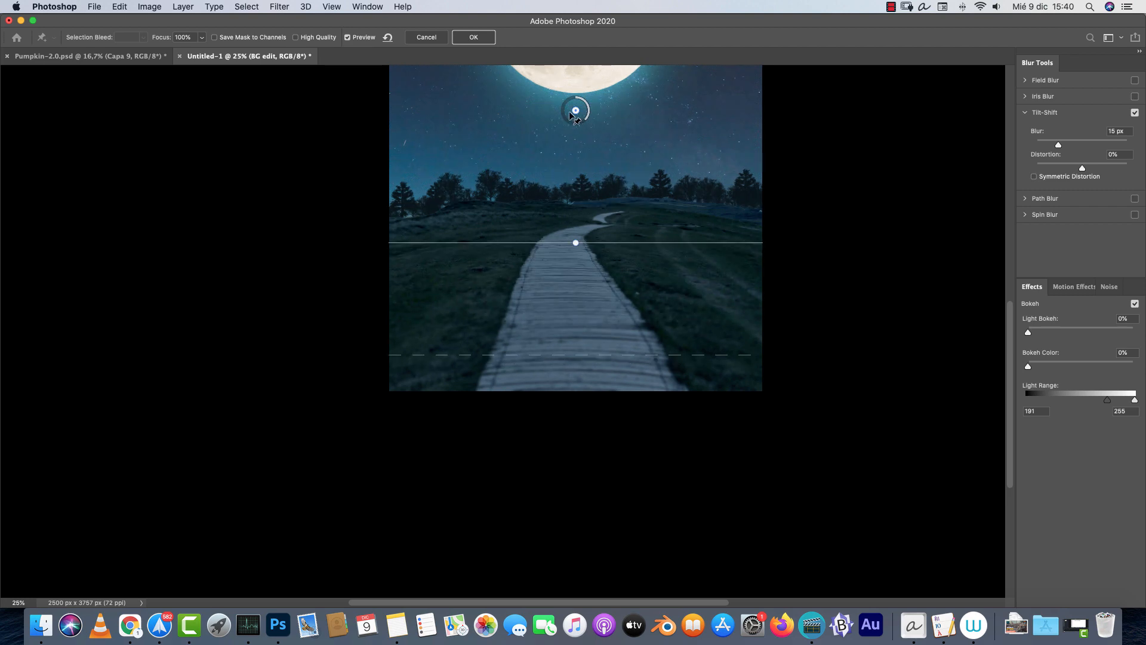
{"action": "left_click_drag", "start_coordinate": [576, 122], "coordinate": [575, 238]}
{"action": "scroll", "coordinate": [579, 239], "scroll_direction": "up", "scroll_amount": 10}
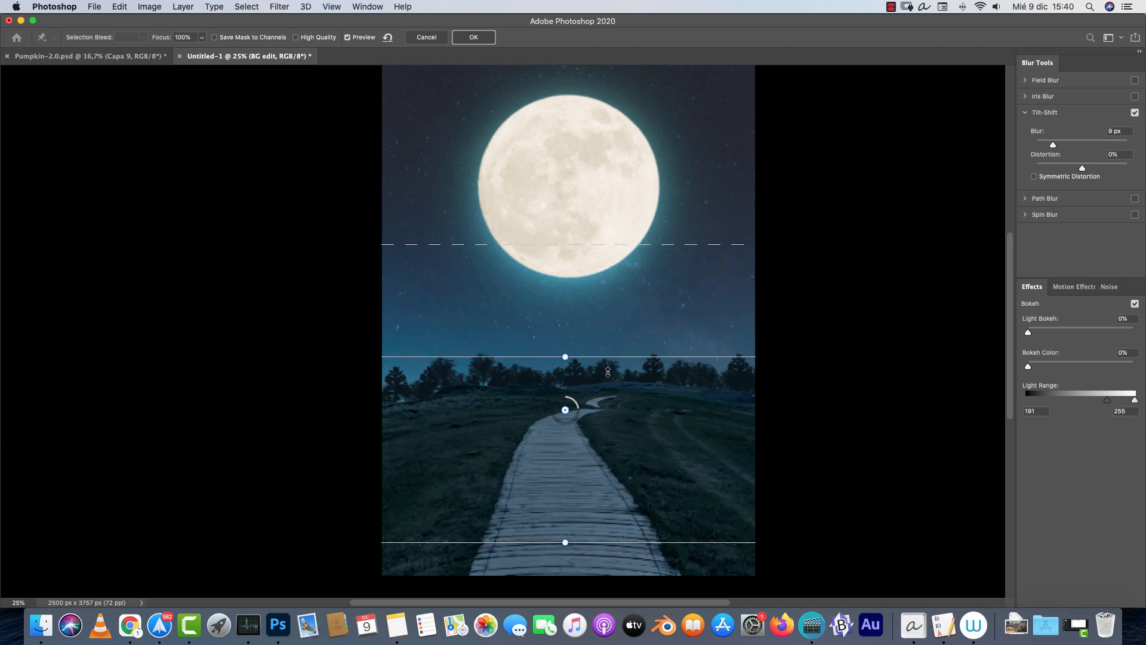
Move the Tilt-Shift focus zone down so its upper sharp edge lies at the start of the near boardwalk.
{"action": "left_click_drag", "start_coordinate": [608, 353], "coordinate": [559, 391]}
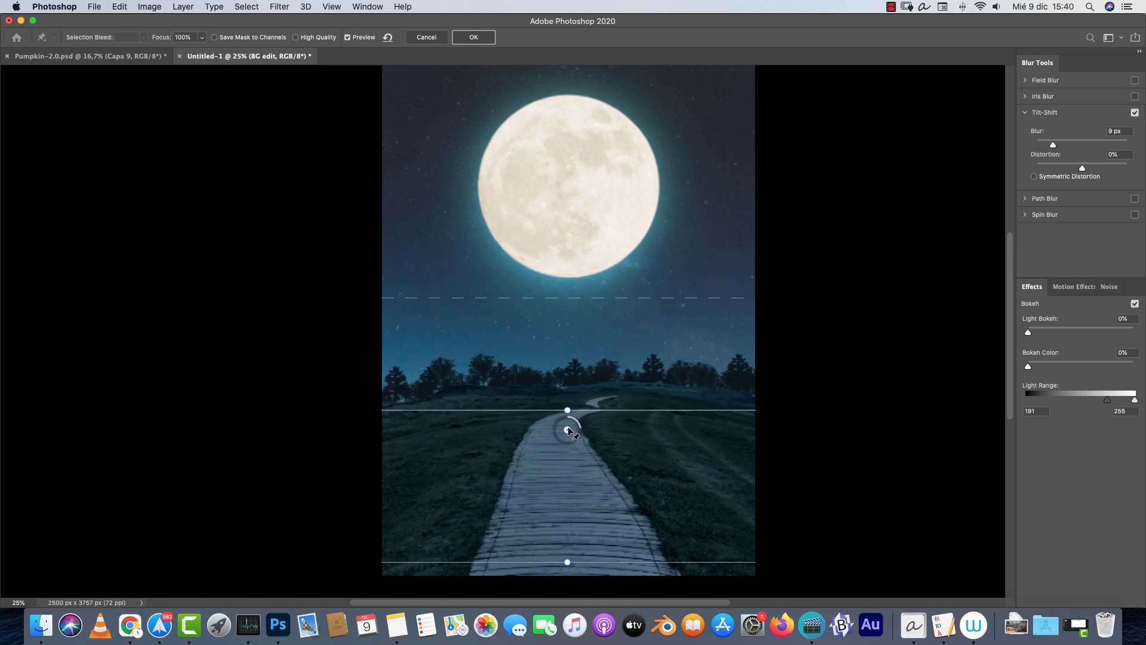
{"action": "key", "text": "super+plus"}
{"action": "key", "text": "super+plus"}
{"action": "key", "text": "super+plus"}
{"action": "key", "text": "super+plus"}
{"action": "left_click_drag", "start_coordinate": [737, 457], "coordinate": [649, 256]}
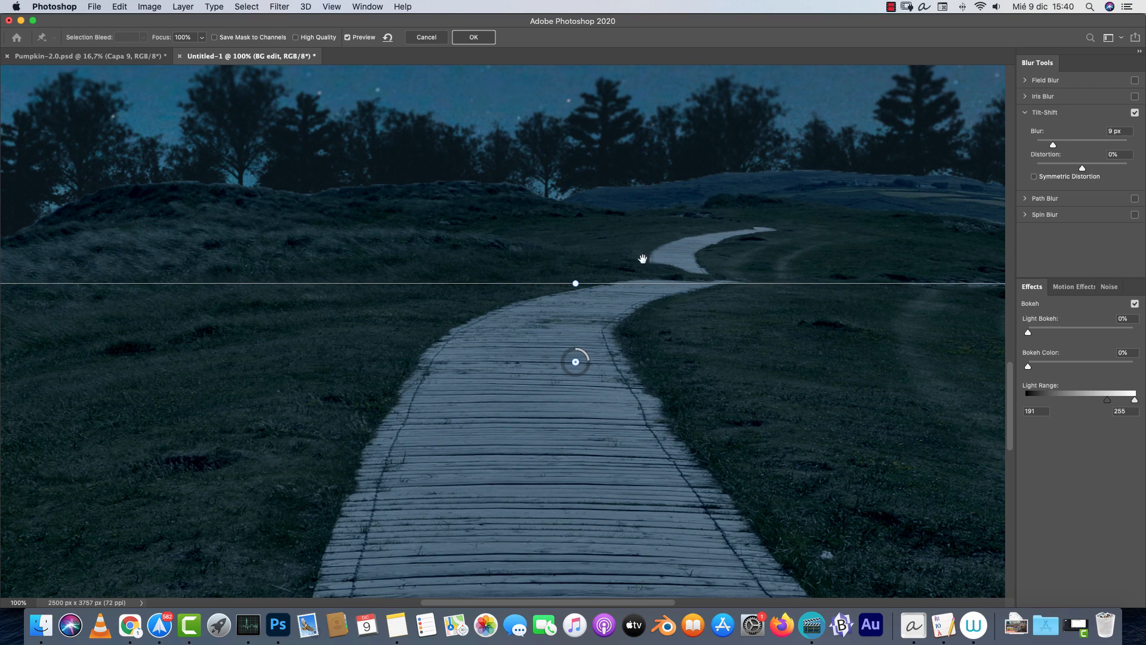
{"action": "key", "text": "super+0"}
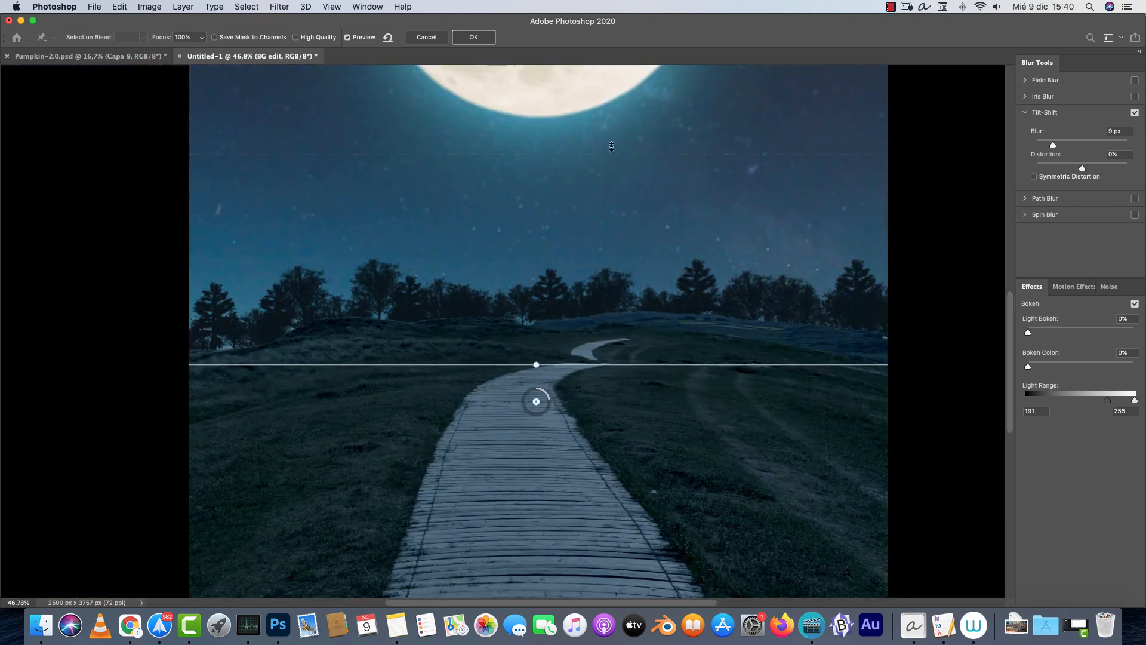
Tighten the upper Tilt-Shift transition to the treetops and shift the focus centre further down the boardwalk.
{"action": "left_click_drag", "start_coordinate": [615, 155], "coordinate": [611, 247]}
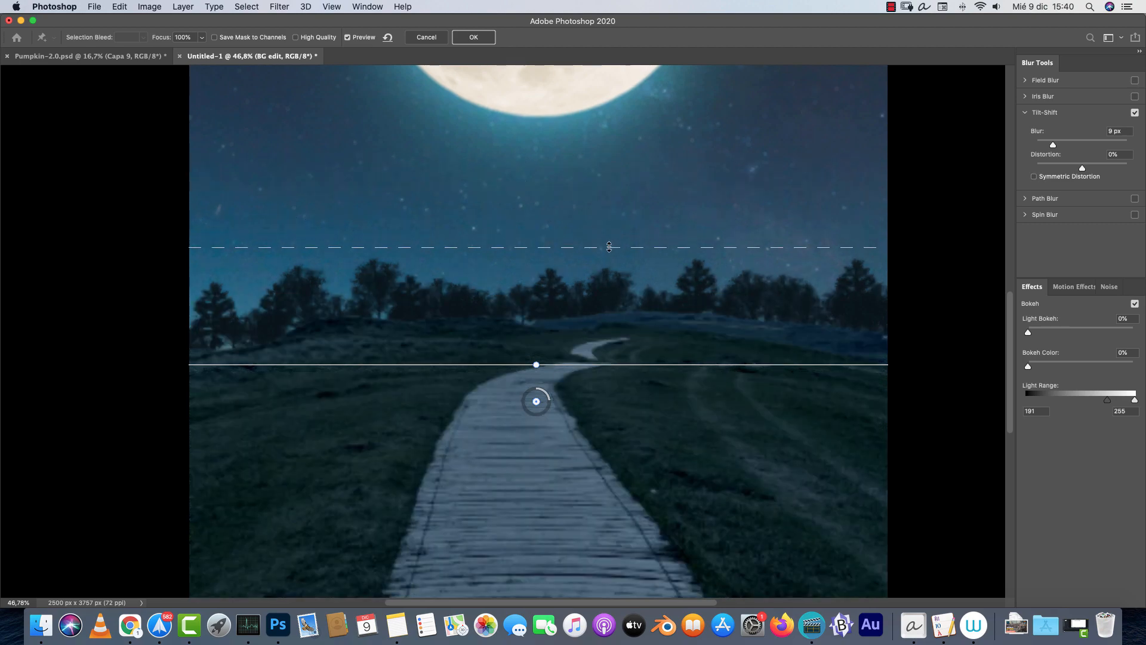
{"action": "left_click_drag", "start_coordinate": [536, 402], "coordinate": [537, 442]}
{"action": "scroll", "coordinate": [558, 383], "scroll_direction": "up", "scroll_amount": 5}
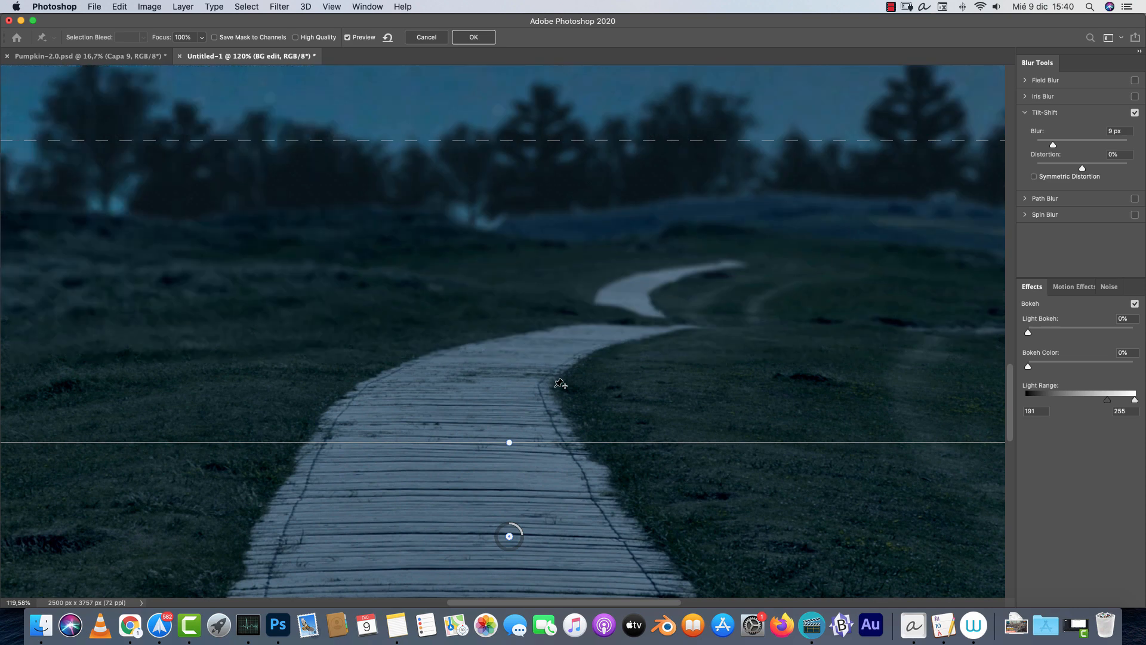
{"action": "scroll", "coordinate": [561, 376], "scroll_direction": "left", "scroll_amount": 4}
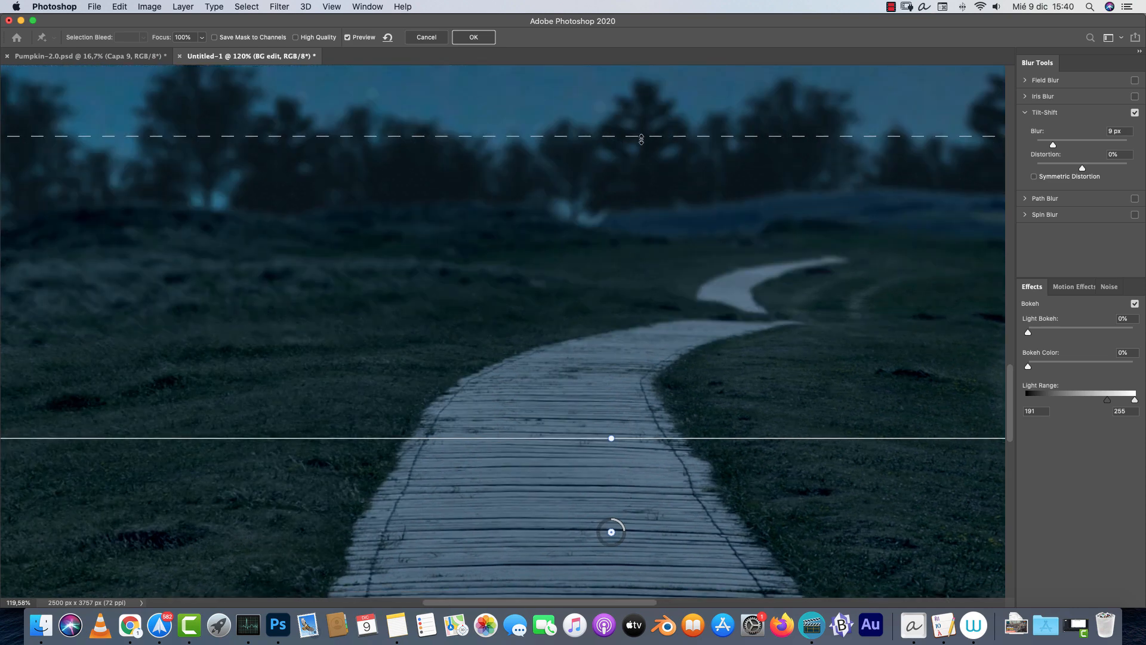
{"action": "left_click_drag", "start_coordinate": [640, 136], "coordinate": [642, 115]}
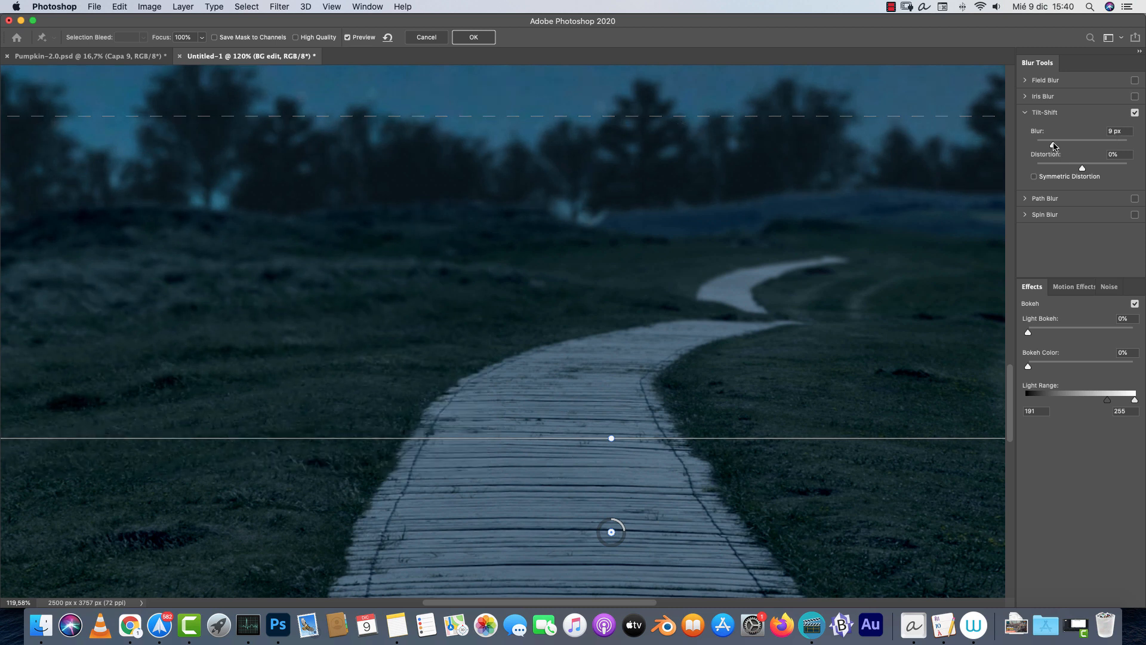
Set the Tilt-Shift blur to 5 px and apply it to the BG edit layer.
{"action": "left_click", "coordinate": [1123, 130]}
{"action": "type", "text": "5"}
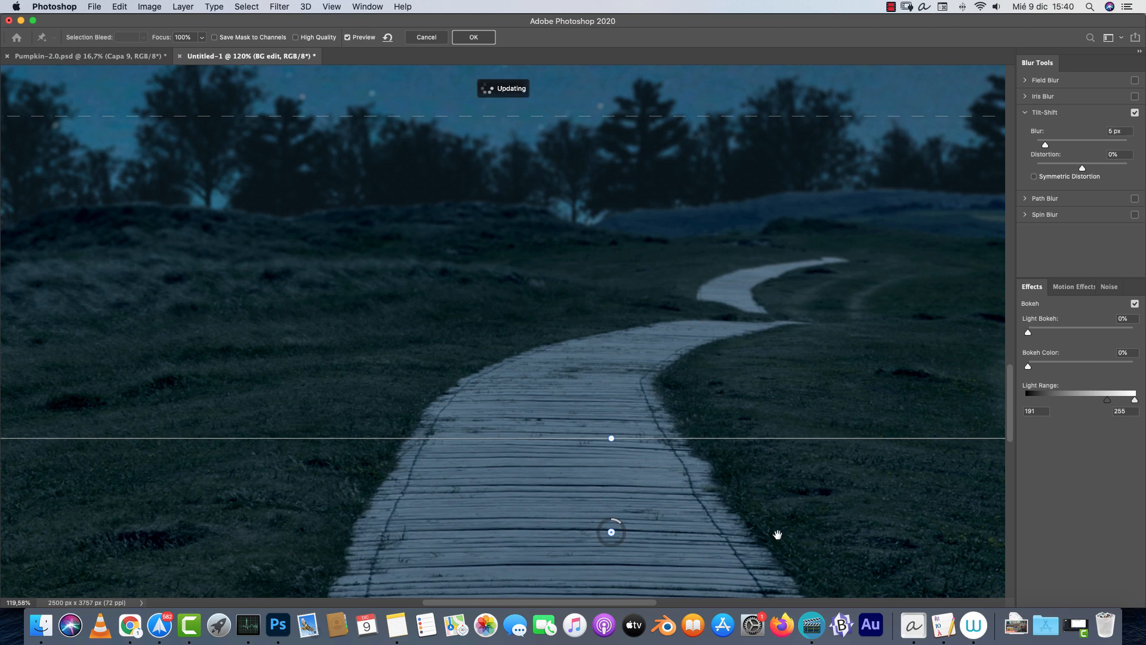
{"action": "scroll", "coordinate": [775, 535], "scroll_direction": "up", "scroll_amount": 5}
{"action": "scroll", "coordinate": [775, 535], "scroll_direction": "left", "scroll_amount": 5}
{"action": "scroll", "coordinate": [708, 417], "scroll_direction": "up", "scroll_amount": 8}
{"action": "scroll", "coordinate": [709, 417], "scroll_direction": "right", "scroll_amount": 5}
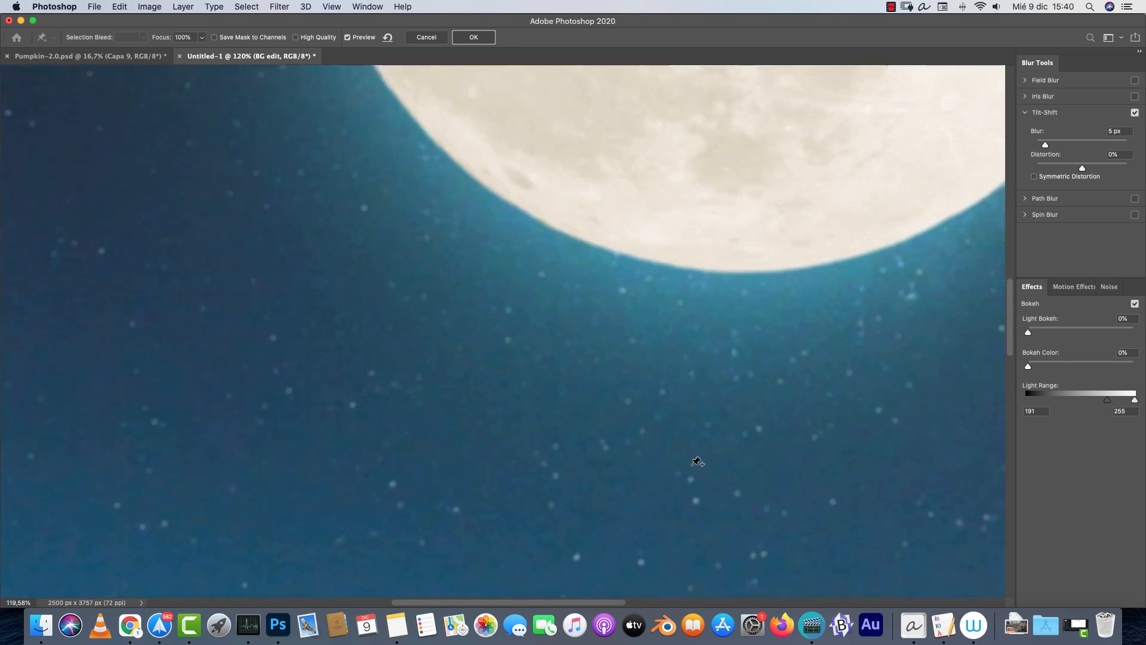
{"action": "scroll", "coordinate": [627, 364], "scroll_direction": "down", "scroll_amount": 3}
{"action": "scroll", "coordinate": [627, 364], "scroll_direction": "left", "scroll_amount": 5}
{"action": "scroll", "coordinate": [744, 300], "scroll_direction": "down", "scroll_amount": 5}
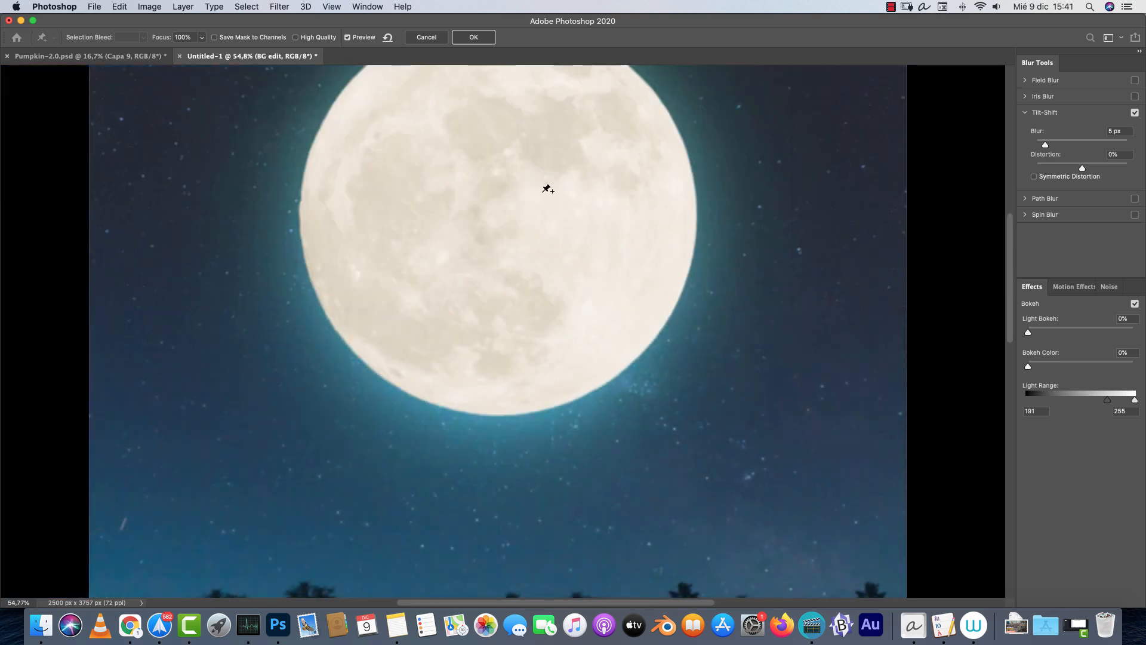
{"action": "scroll", "coordinate": [630, 263], "scroll_direction": "down", "scroll_amount": 5}
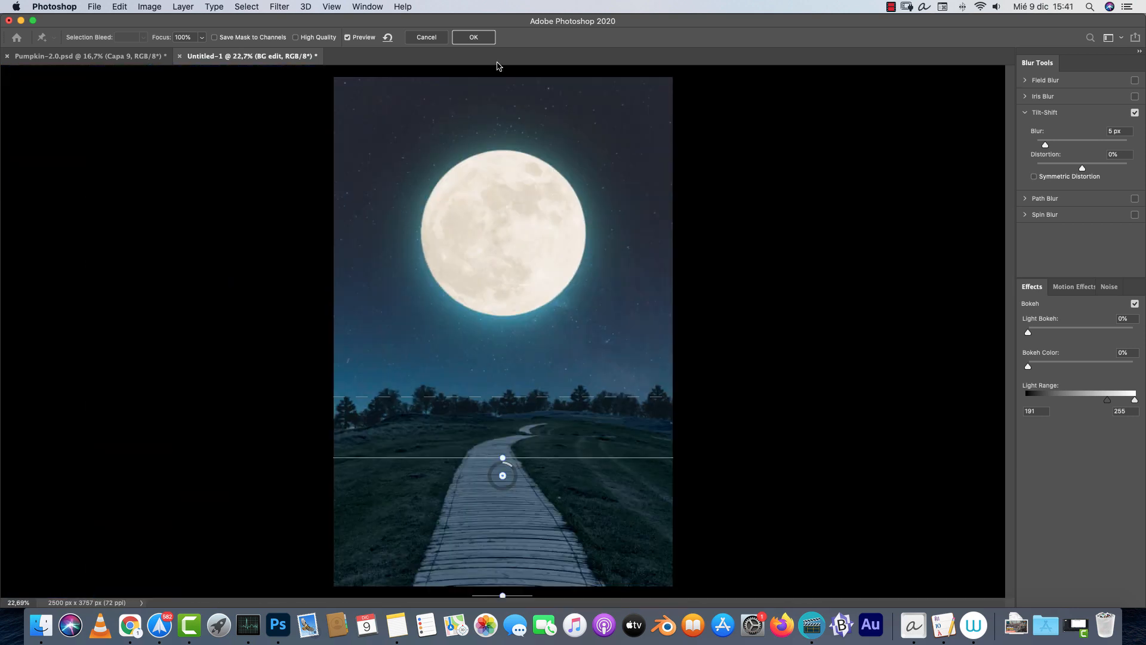
{"action": "left_click", "coordinate": [474, 39]}
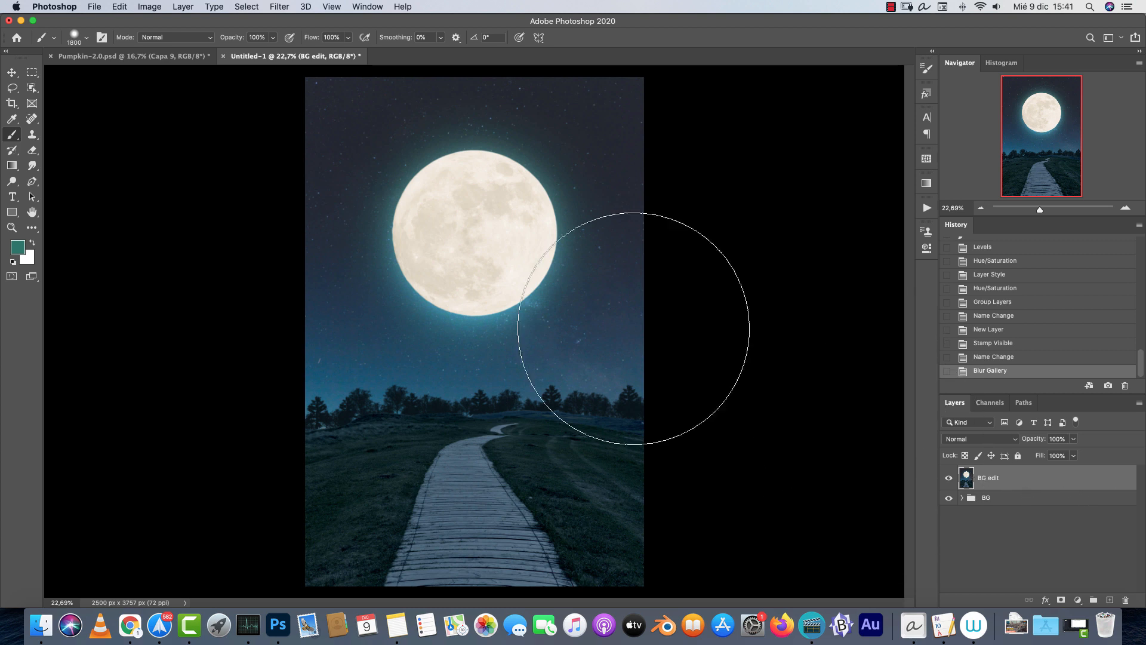
Create a new layer above BG edit, name it ground light and set its blend mode to Overlay.
{"action": "key", "text": "F2"}
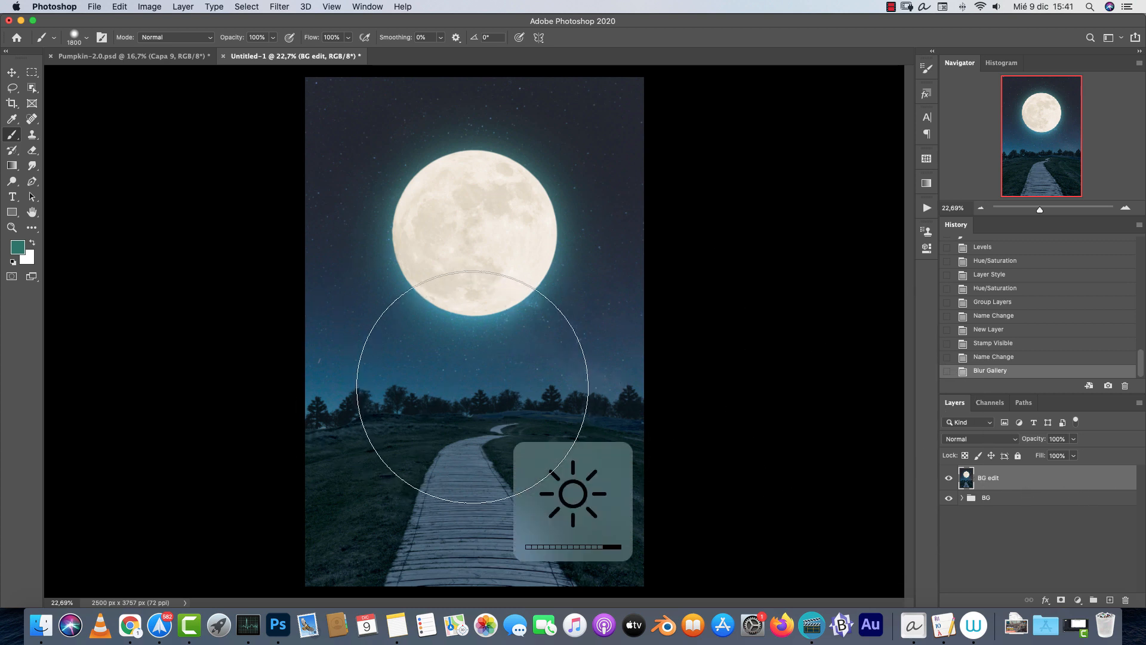
{"action": "left_click", "coordinate": [1126, 207]}
{"action": "left_click", "coordinate": [1127, 208]}
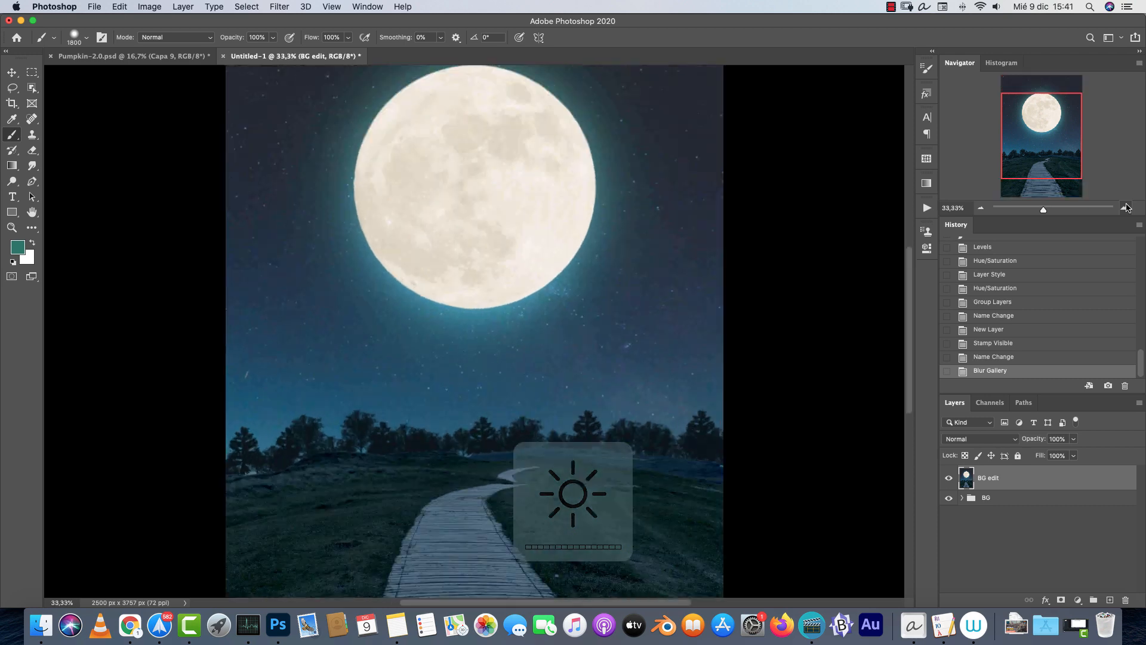
{"action": "left_click", "coordinate": [1126, 207]}
{"action": "scroll", "coordinate": [537, 287], "scroll_direction": "down", "scroll_amount": 5}
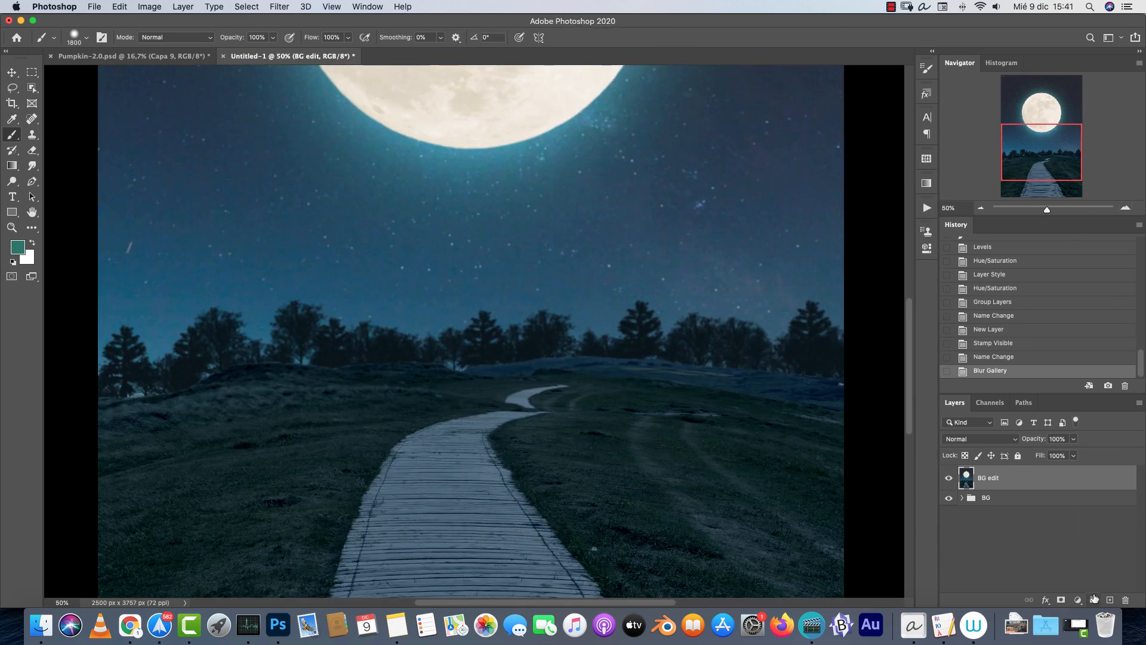
{"action": "left_click", "coordinate": [1110, 600]}
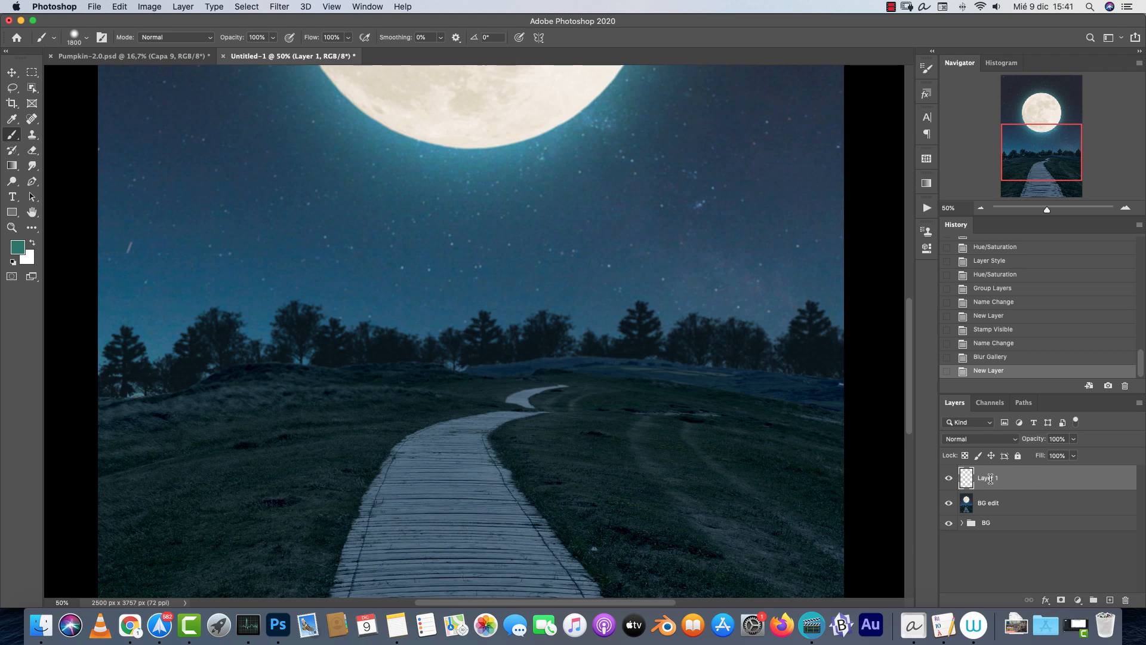
{"action": "double_click", "coordinate": [990, 478]}
{"action": "type", "text": "ground light"}
{"action": "key", "text": "Return"}
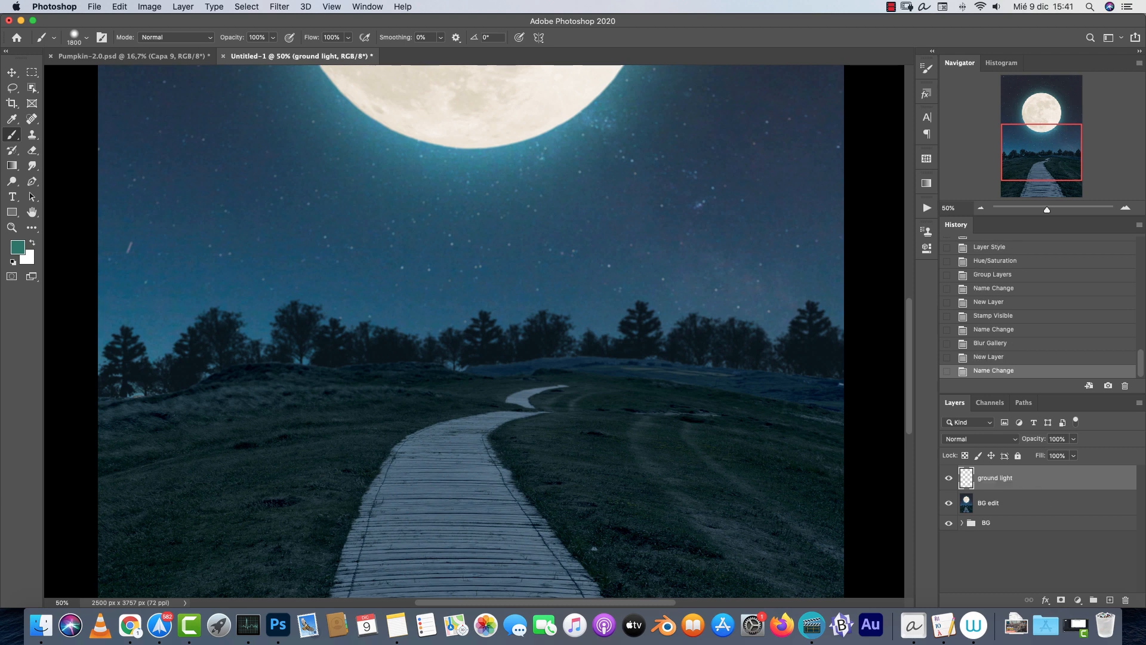
{"action": "left_click", "coordinate": [979, 438]}
{"action": "left_click", "coordinate": [974, 572]}
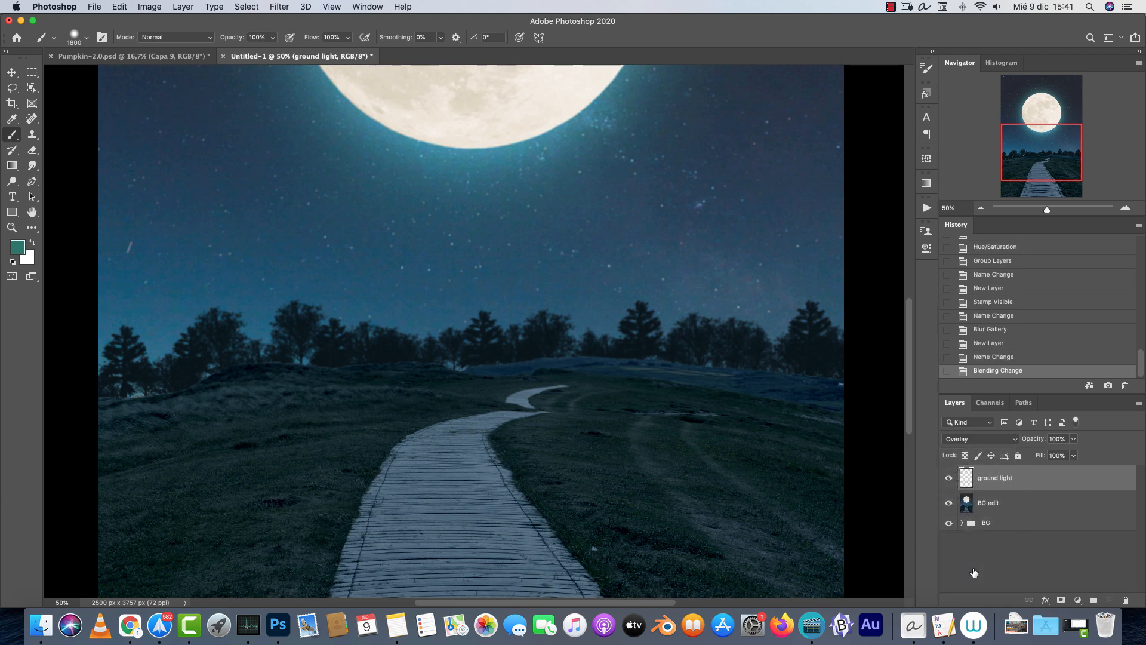
Reduce the brush size to 1300 px and set the foreground color to light blue 97bcca.
{"action": "key", "text": "bracketleft"}
{"action": "key", "text": "bracketleft"}
{"action": "key", "text": "bracketleft"}
{"action": "key", "text": "bracketleft"}
{"action": "key", "text": "bracketleft"}
{"action": "left_click", "coordinate": [18, 247]}
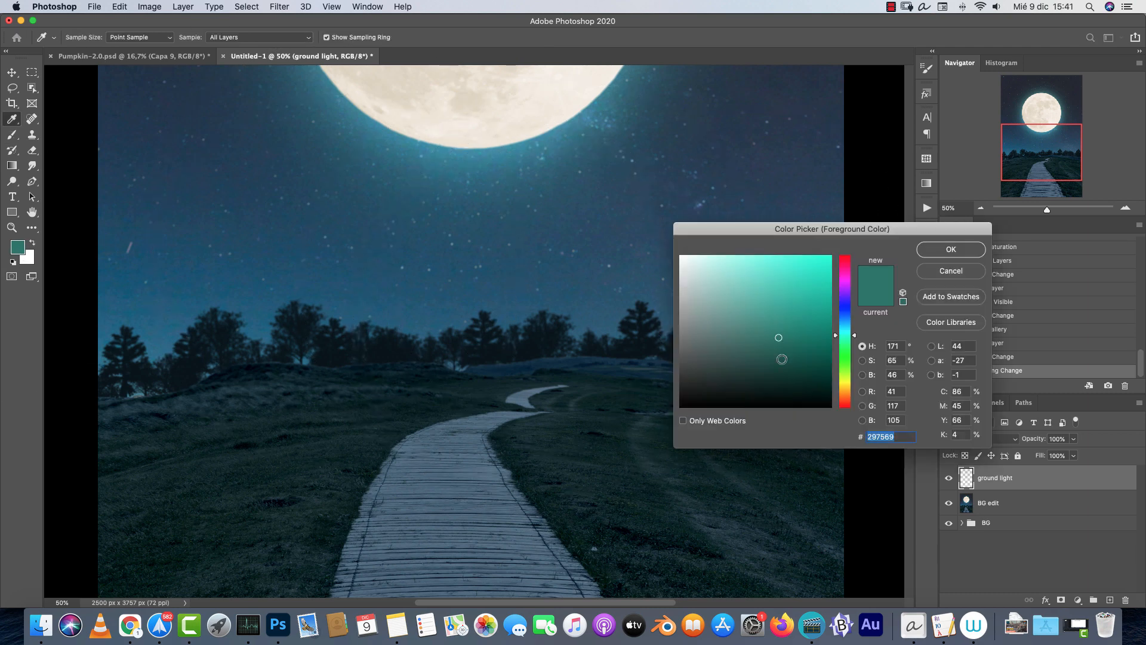
{"action": "left_click", "coordinate": [846, 325]}
{"action": "left_click", "coordinate": [715, 287]}
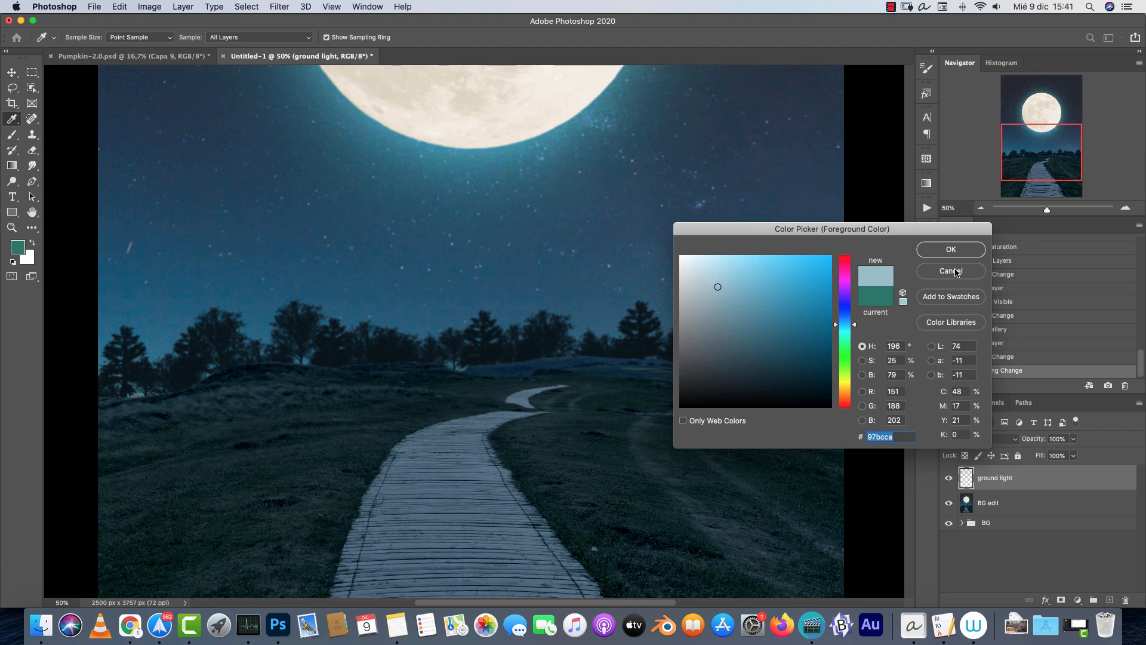
{"action": "left_click", "coordinate": [971, 254]}
{"action": "key", "text": "b"}
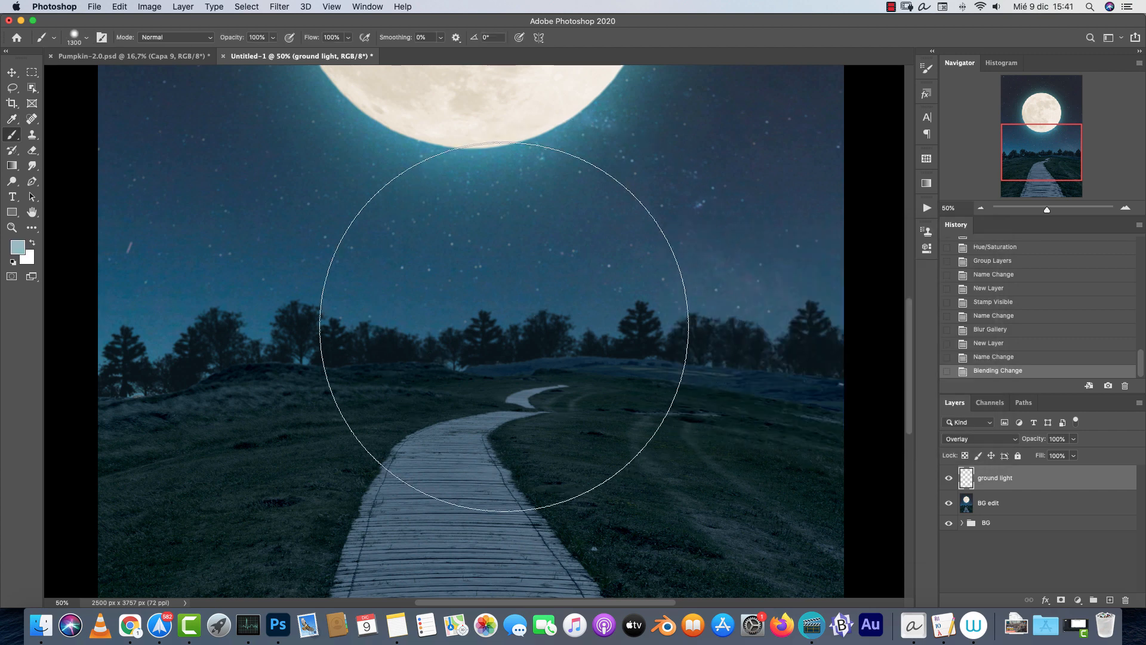
Try light-blue brush dabs of 1300 and 1500 px over the horizon and undo them.
{"action": "left_click", "coordinate": [496, 338]}
{"action": "key", "text": "super+z"}
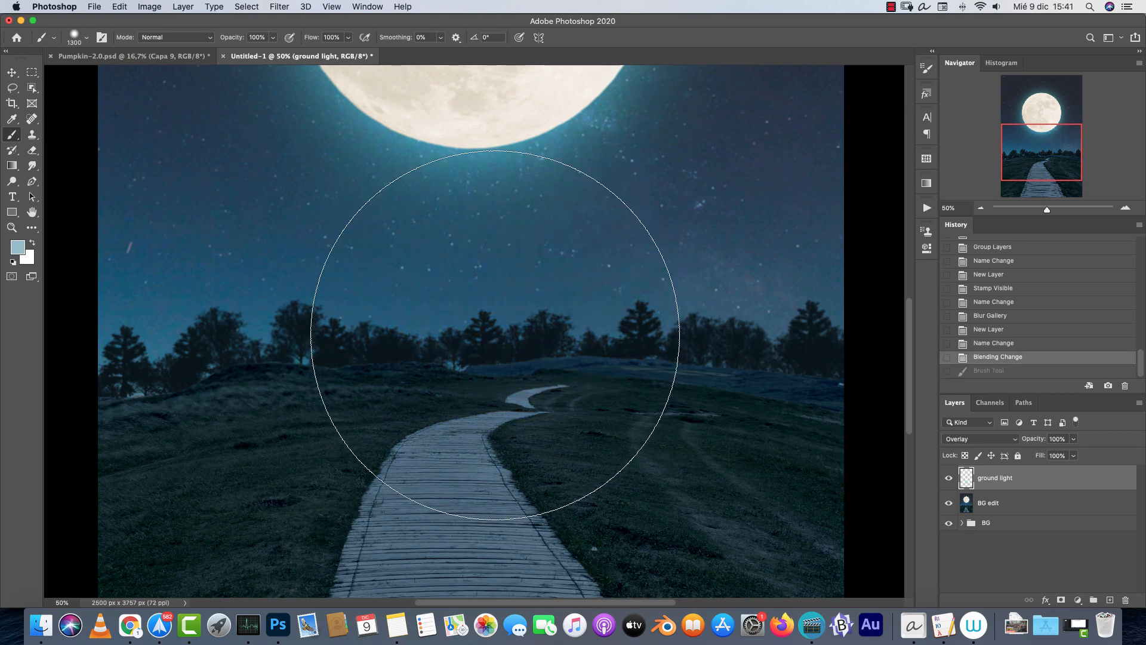
{"action": "key", "text": "bracketright"}
{"action": "key", "text": "bracketright"}
{"action": "left_click", "coordinate": [496, 335]}
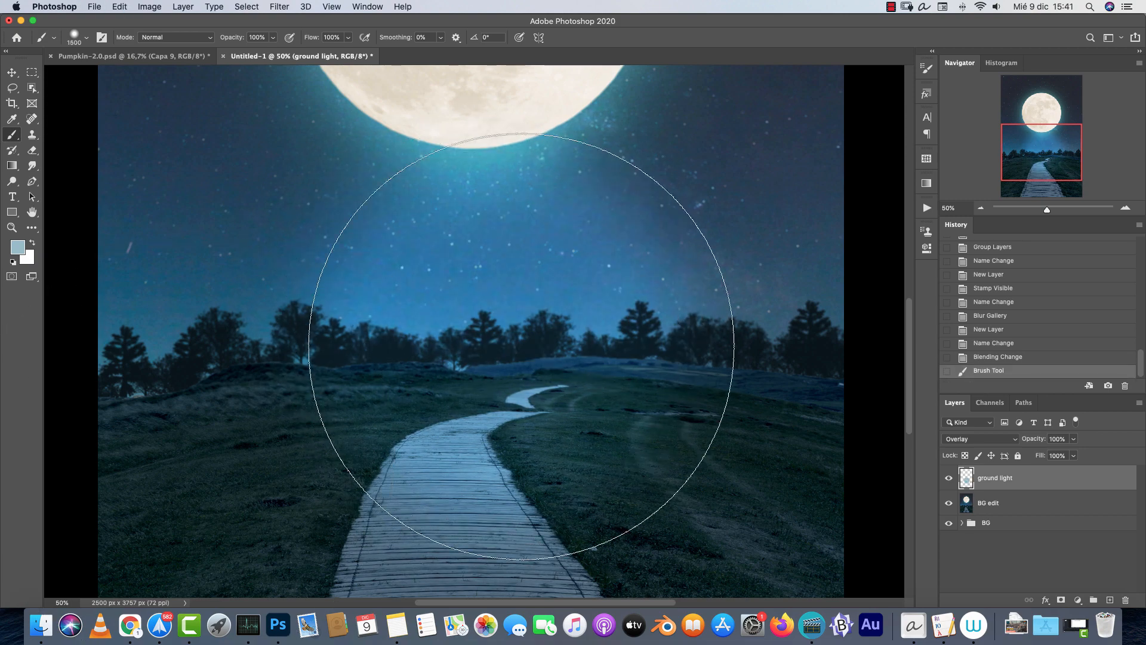
{"action": "key", "text": "super+z"}
{"action": "scroll", "coordinate": [564, 345], "scroll_direction": "down", "scroll_amount": 5}
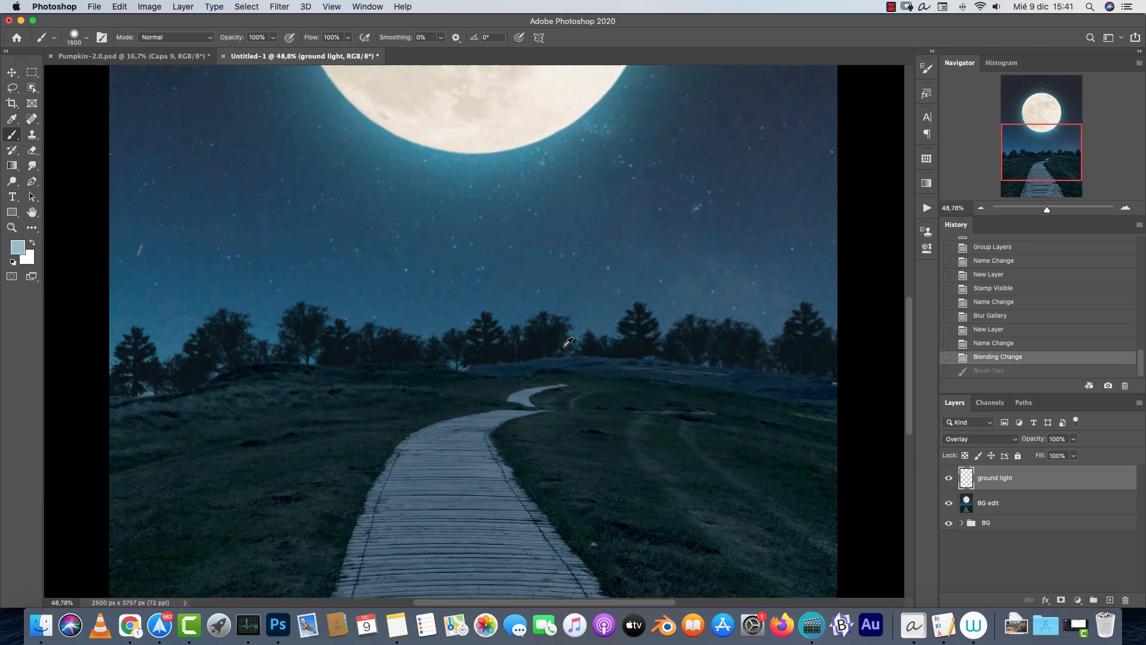
{"action": "left_click", "coordinate": [526, 333]}
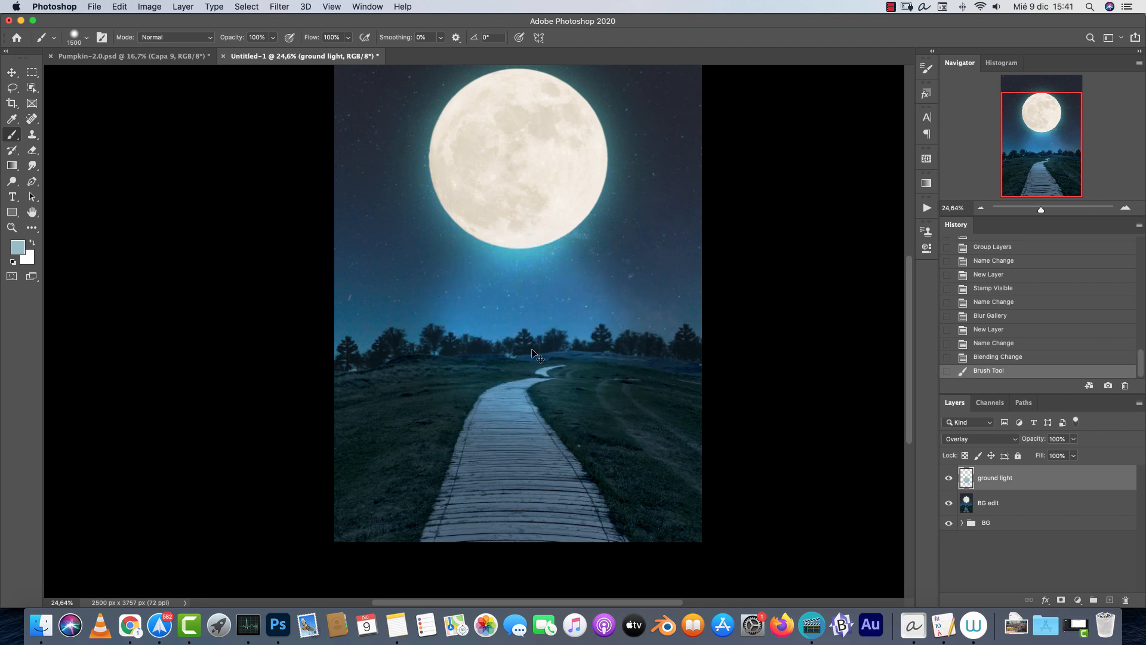
{"action": "key", "text": "super+z"}
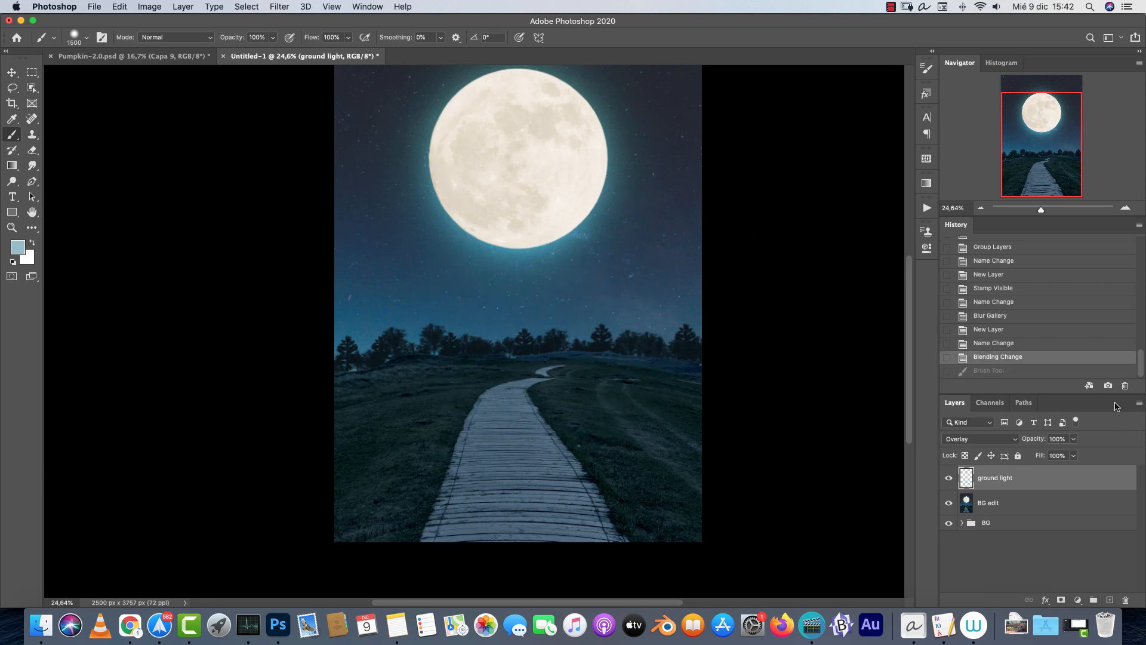
Load the ground layer's mask from the BG group as a selection and collapse the group again.
{"action": "left_click", "coordinate": [964, 524]}
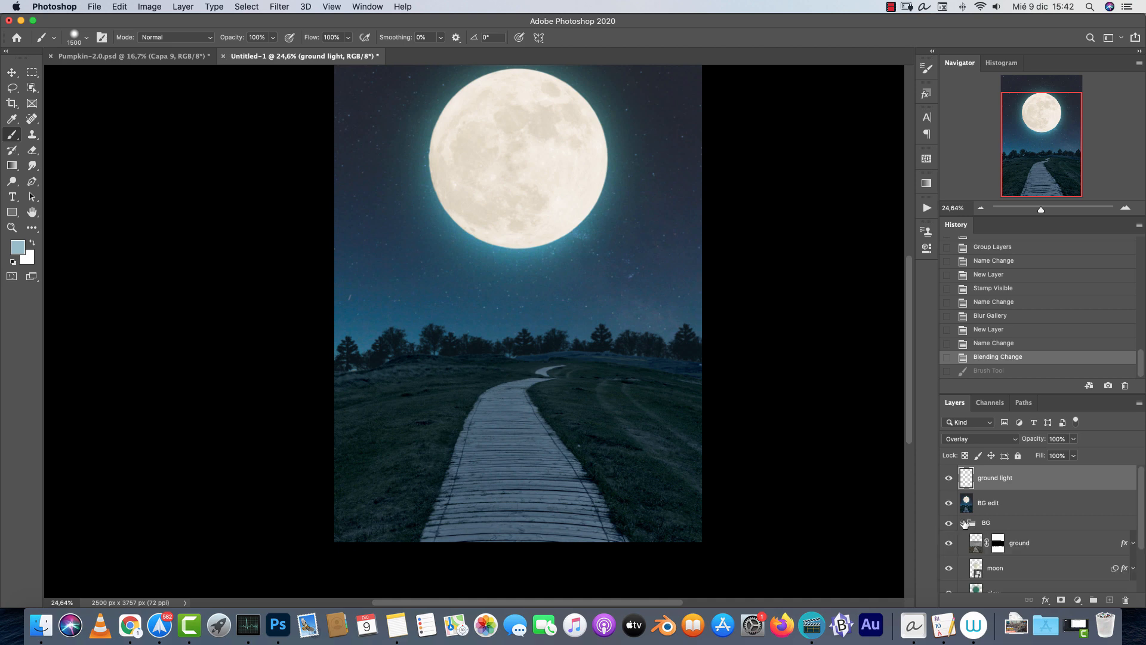
{"action": "scroll", "coordinate": [1008, 539], "scroll_direction": "down", "scroll_amount": 2}
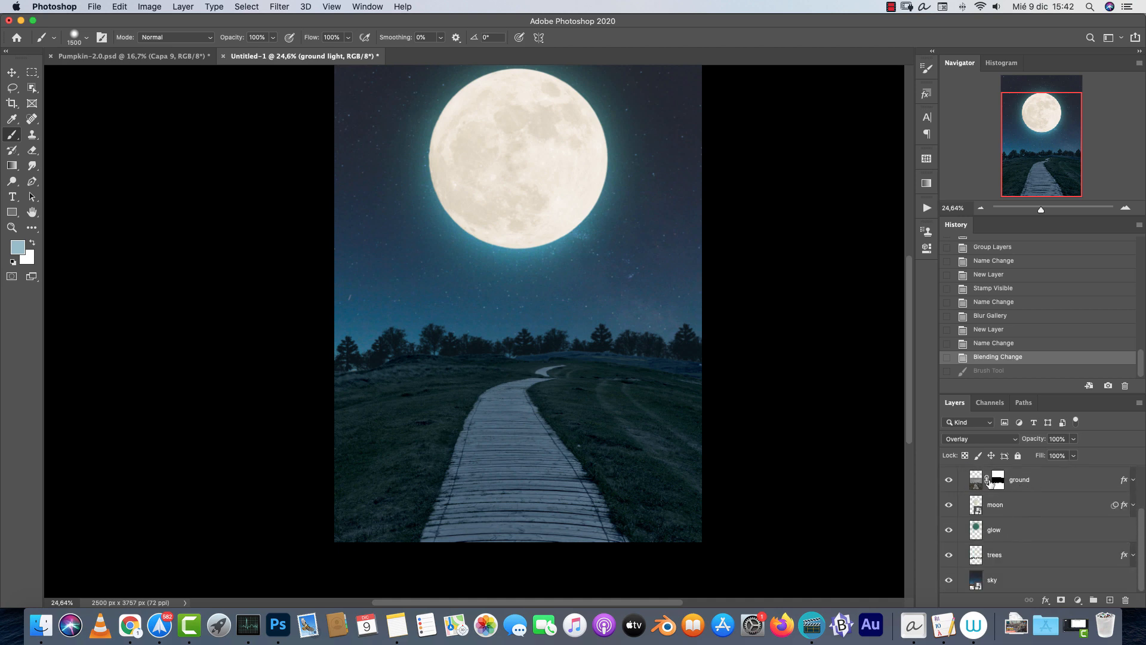
{"action": "left_click", "coordinate": [999, 484], "text": "super"}
{"action": "left_click", "coordinate": [998, 485], "text": "super"}
{"action": "left_click", "coordinate": [998, 485], "text": "super"}
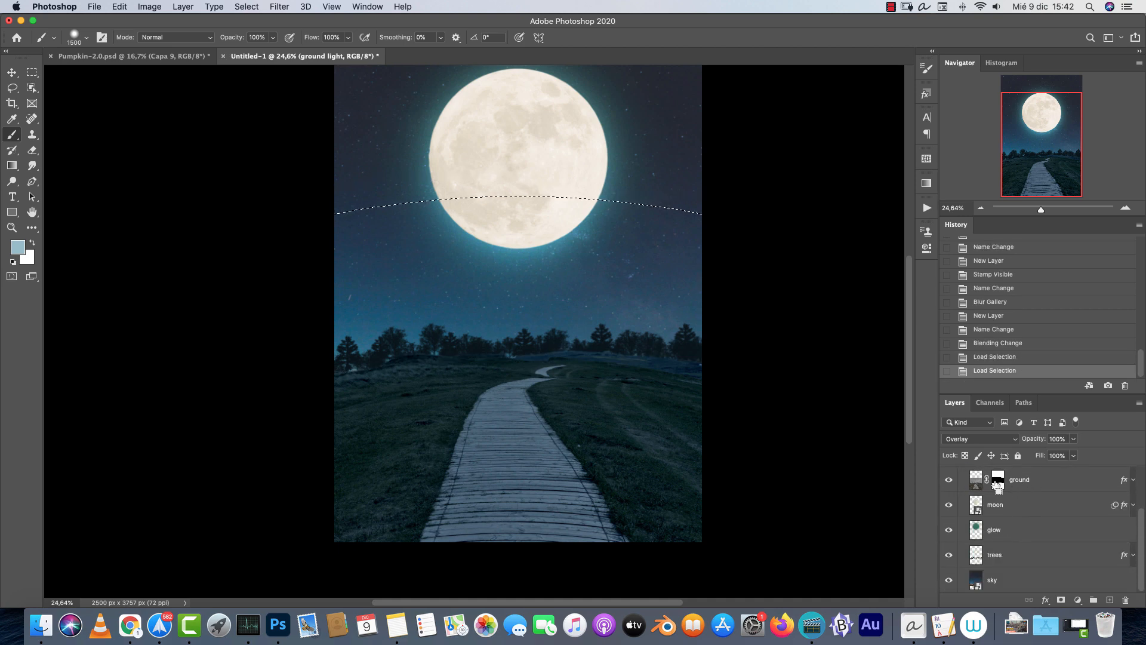
{"action": "scroll", "coordinate": [707, 493], "scroll_direction": "up", "scroll_amount": 4}
{"action": "scroll", "coordinate": [708, 492], "scroll_direction": "down", "scroll_amount": 4}
{"action": "scroll", "coordinate": [950, 523], "scroll_direction": "up", "scroll_amount": 2}
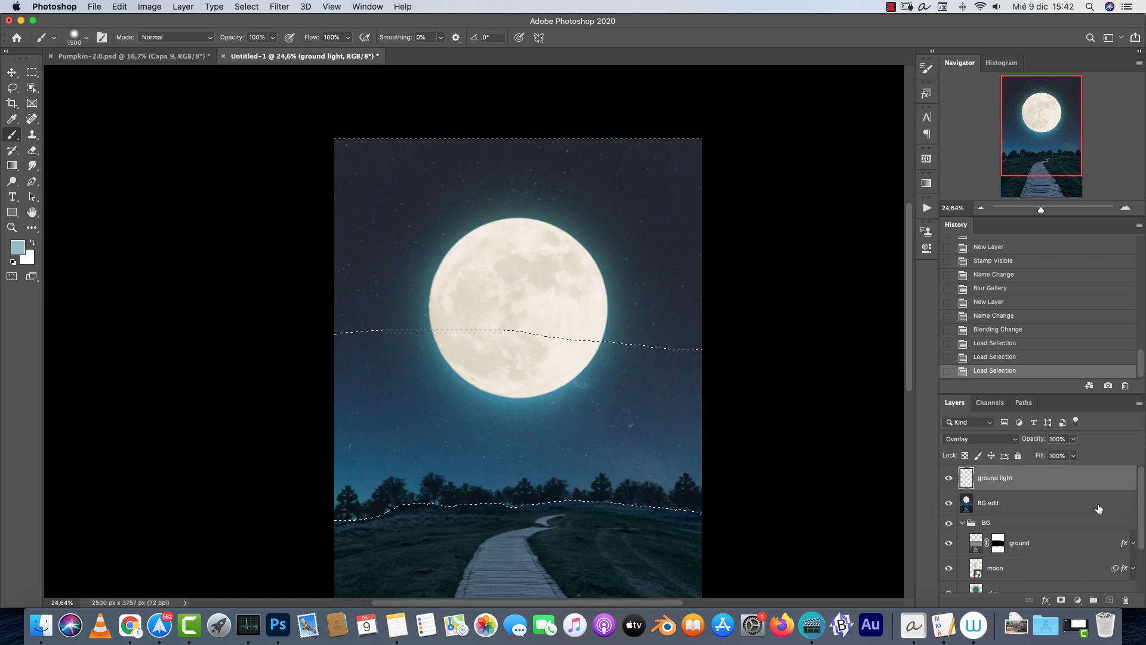
{"action": "left_click", "coordinate": [962, 523]}
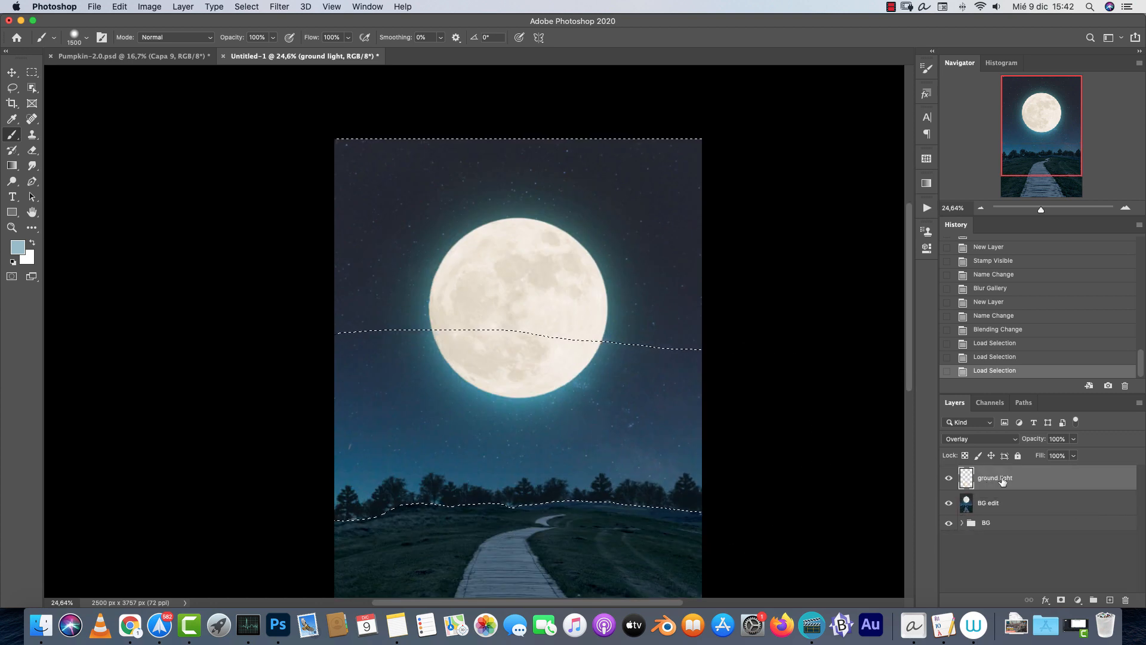
Add a layer mask to the ground light layer from the selection and deselect.
{"action": "left_click", "coordinate": [1061, 601]}
{"action": "scroll", "coordinate": [668, 480], "scroll_direction": "down", "scroll_amount": 5}
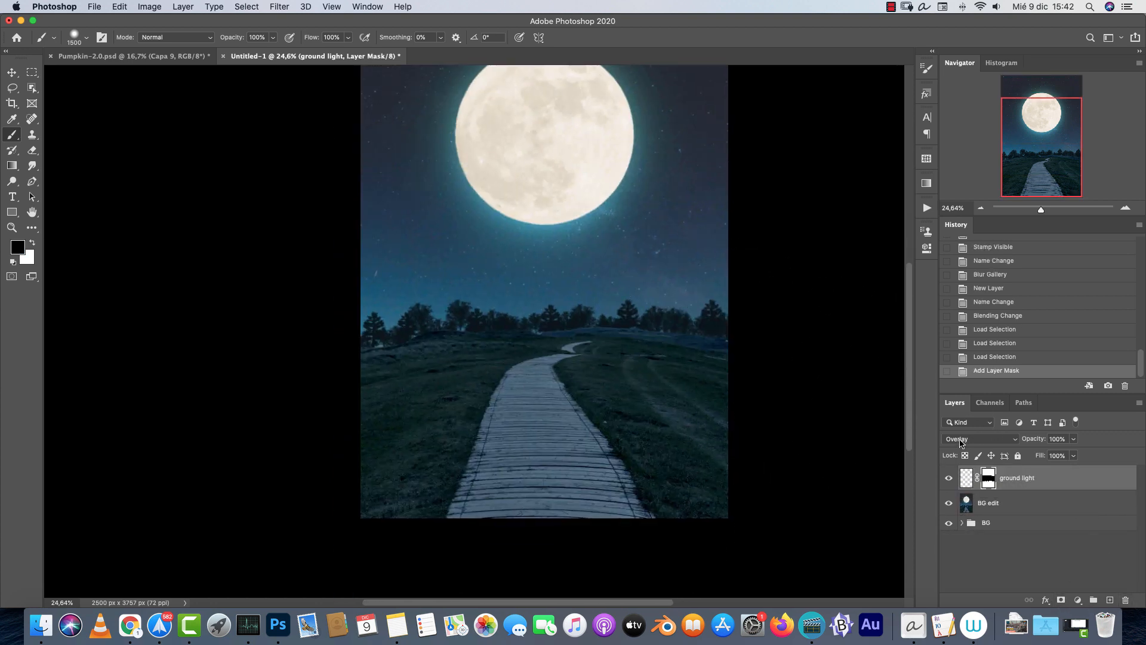
{"action": "left_click", "coordinate": [991, 486], "text": "super"}
{"action": "key", "text": "super+d"}
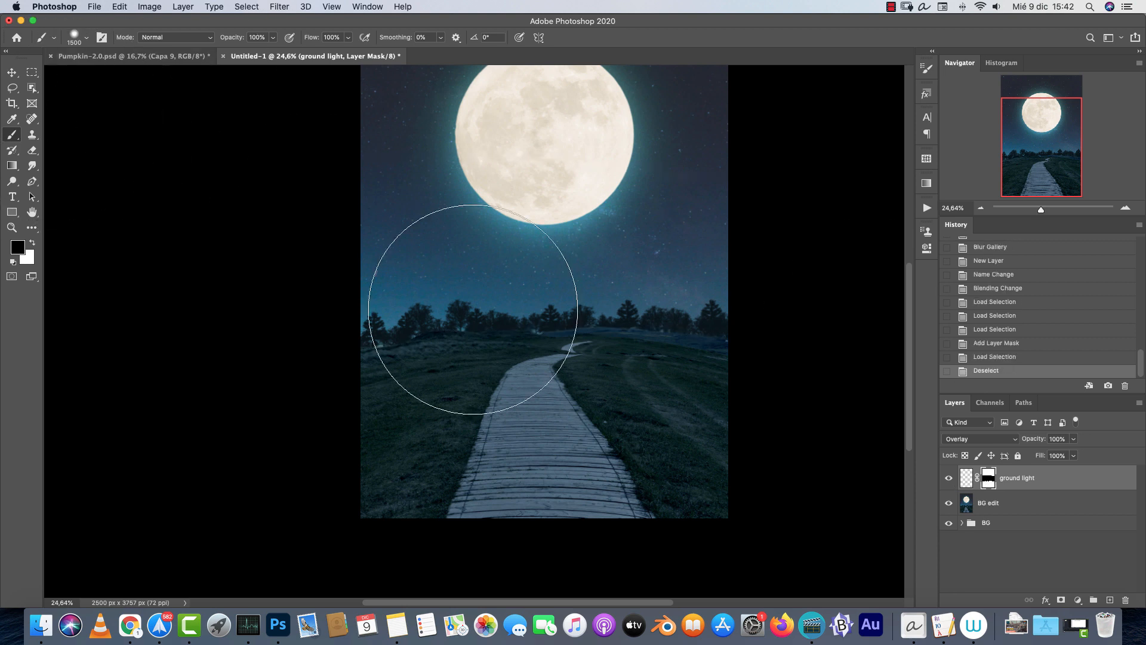
Paint a light-blue 1500 px glow around the far end of the boardwalk on the ground light layer itself, not its mask.
{"action": "left_click", "coordinate": [555, 290]}
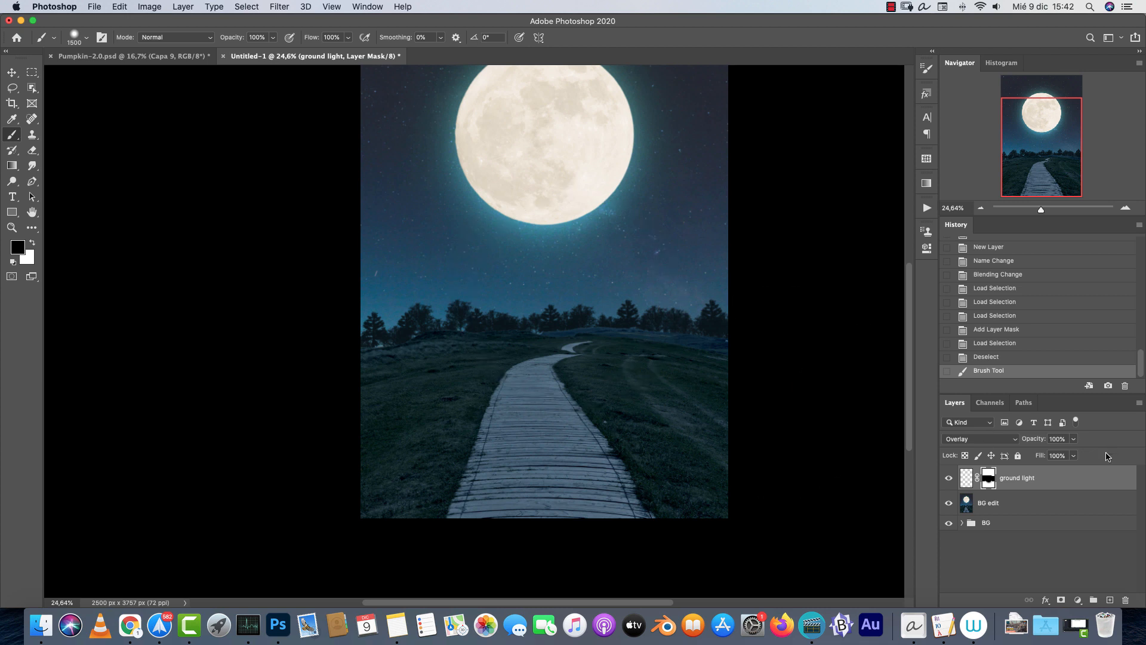
{"action": "key", "text": "super+z"}
{"action": "left_click", "coordinate": [967, 481]}
{"action": "left_click", "coordinate": [544, 315]}
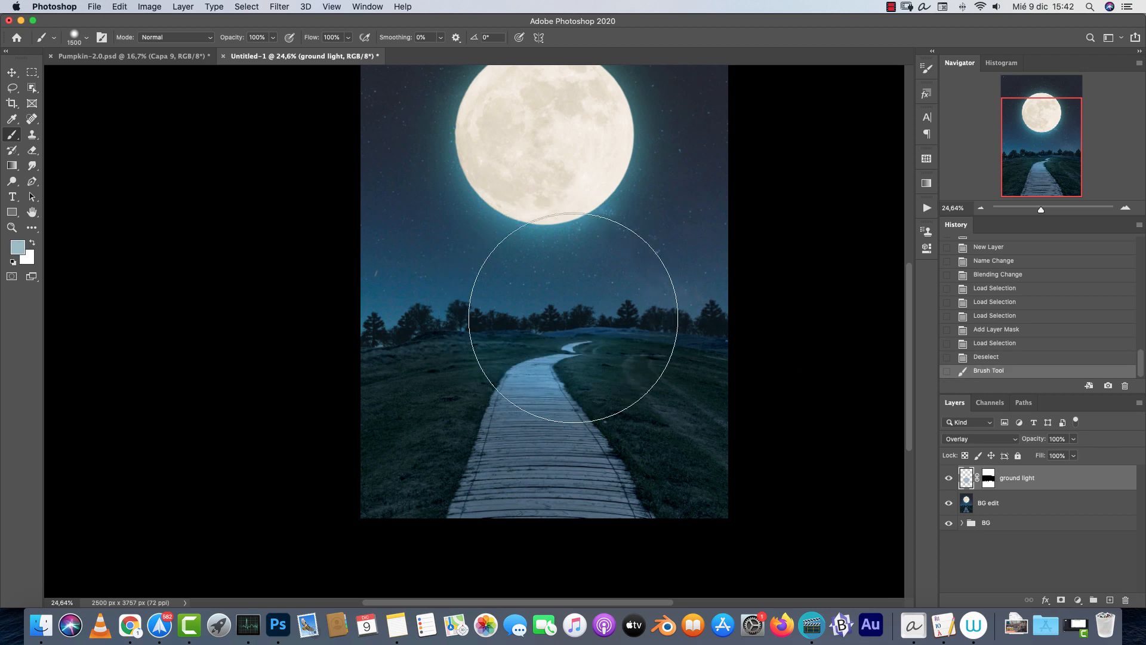
Redo the 1500 px light-blue dab around the far end of the boardwalk and try another one over the moon.
{"action": "key", "text": "super+z"}
{"action": "scroll", "coordinate": [557, 327], "scroll_direction": "up", "scroll_amount": 2}
{"action": "left_click", "coordinate": [564, 333]}
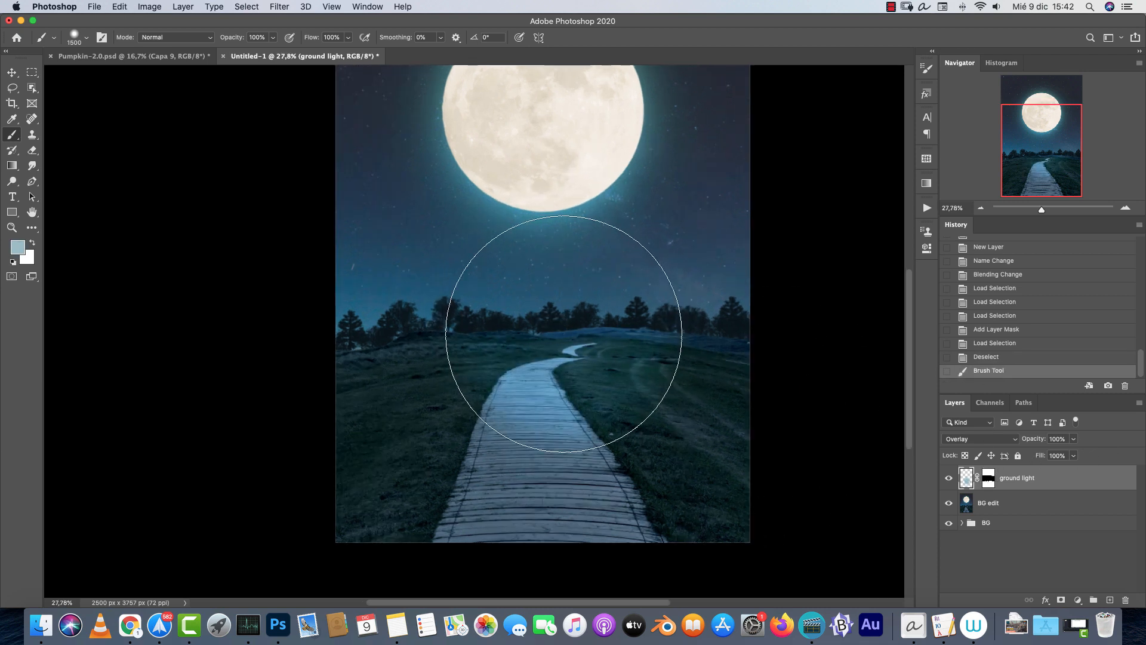
{"action": "key", "text": "super+z"}
{"action": "key", "text": "super+shift+z"}
{"action": "left_click_drag", "start_coordinate": [591, 306], "coordinate": [581, 378]}
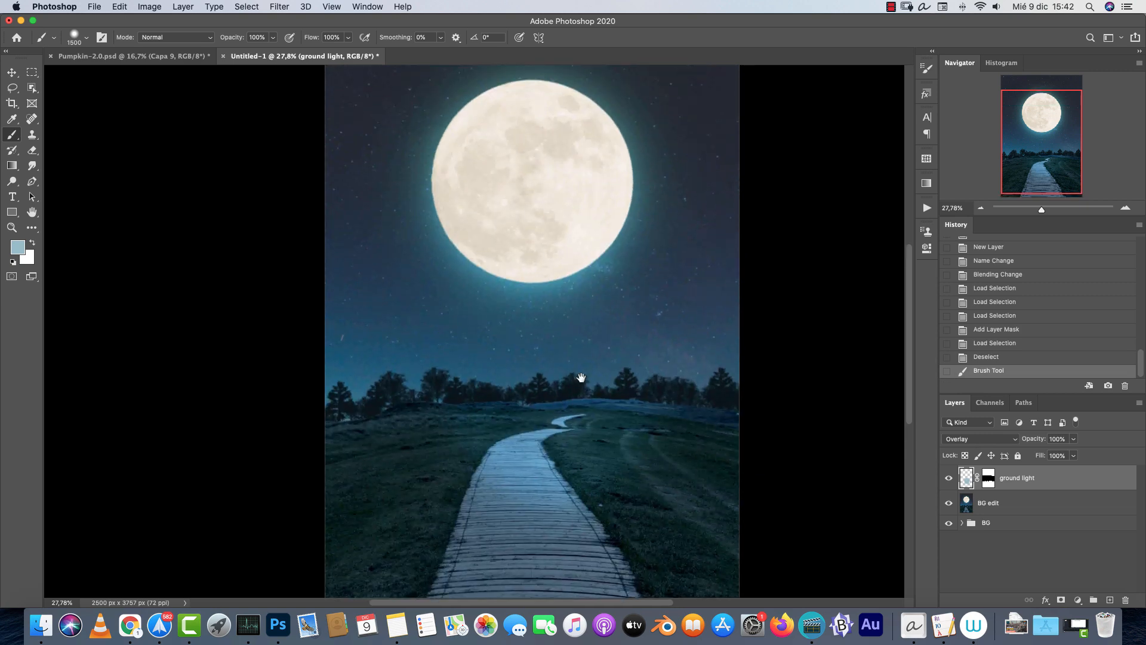
{"action": "left_click", "coordinate": [599, 122]}
{"action": "left_click_drag", "start_coordinate": [649, 285], "coordinate": [660, 351]}
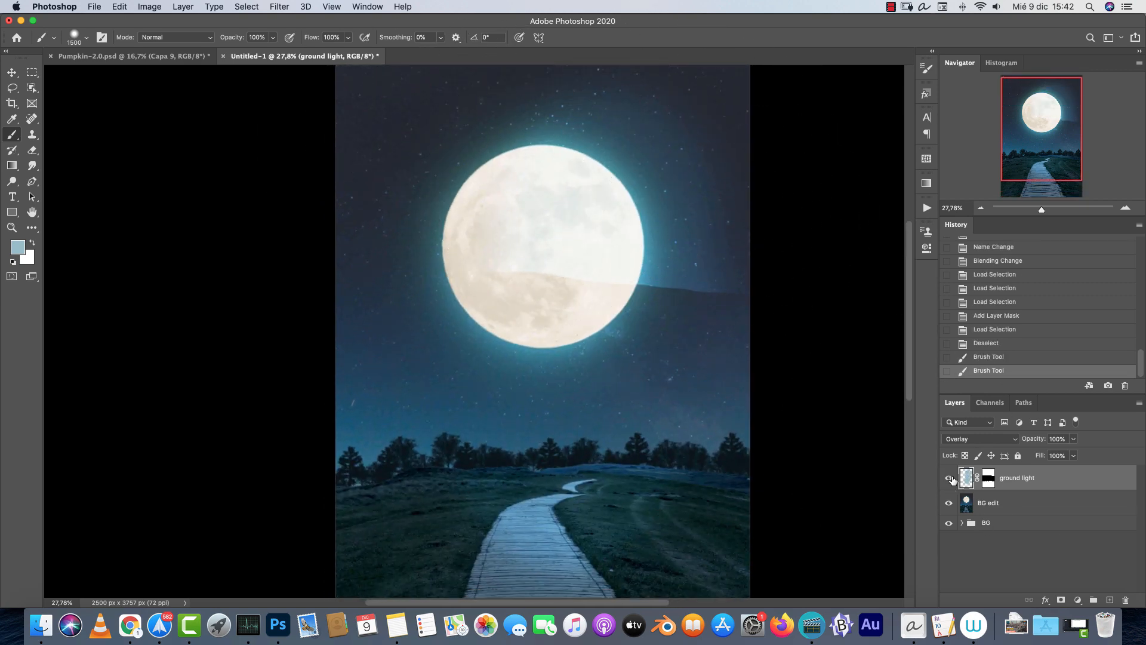
Fill the white sky area of the ground light layer's mask with black using rectangular selections, and deselect.
{"action": "left_click", "coordinate": [990, 477], "text": "alt"}
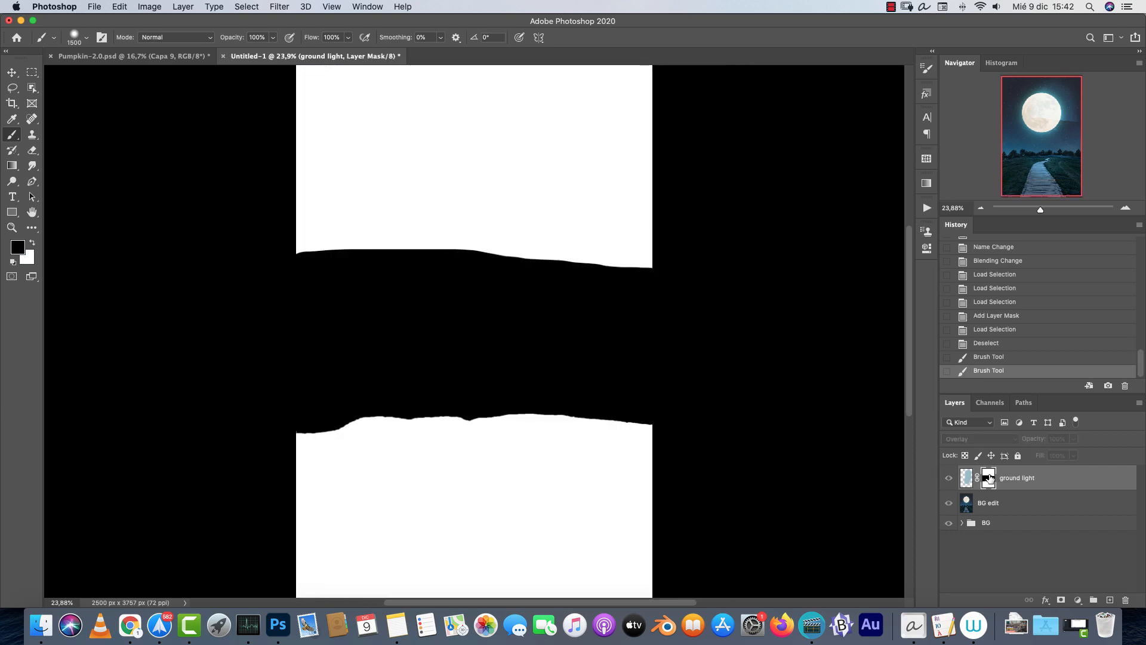
{"action": "left_click", "coordinate": [33, 72]}
{"action": "scroll", "coordinate": [505, 384], "scroll_direction": "up", "scroll_amount": 5}
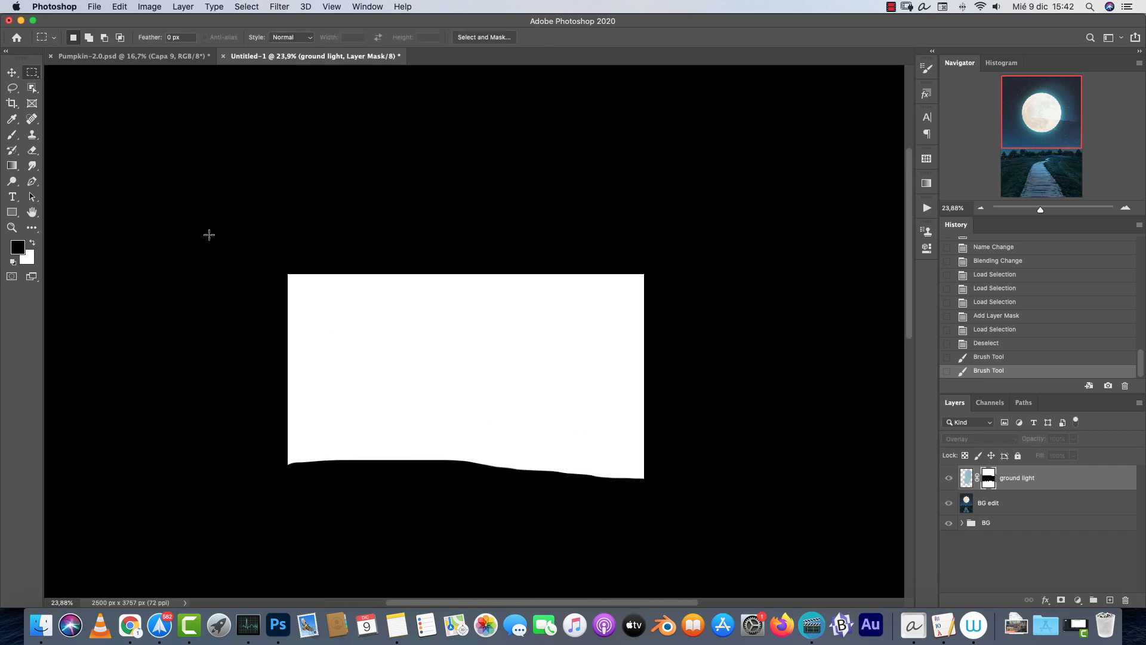
{"action": "mouse_move", "coordinate": [210, 236]}
{"action": "left_mouse_down"}
{"action": "mouse_move", "coordinate": [684, 518]}
{"action": "mouse_move", "coordinate": [701, 500]}
{"action": "left_mouse_up"}
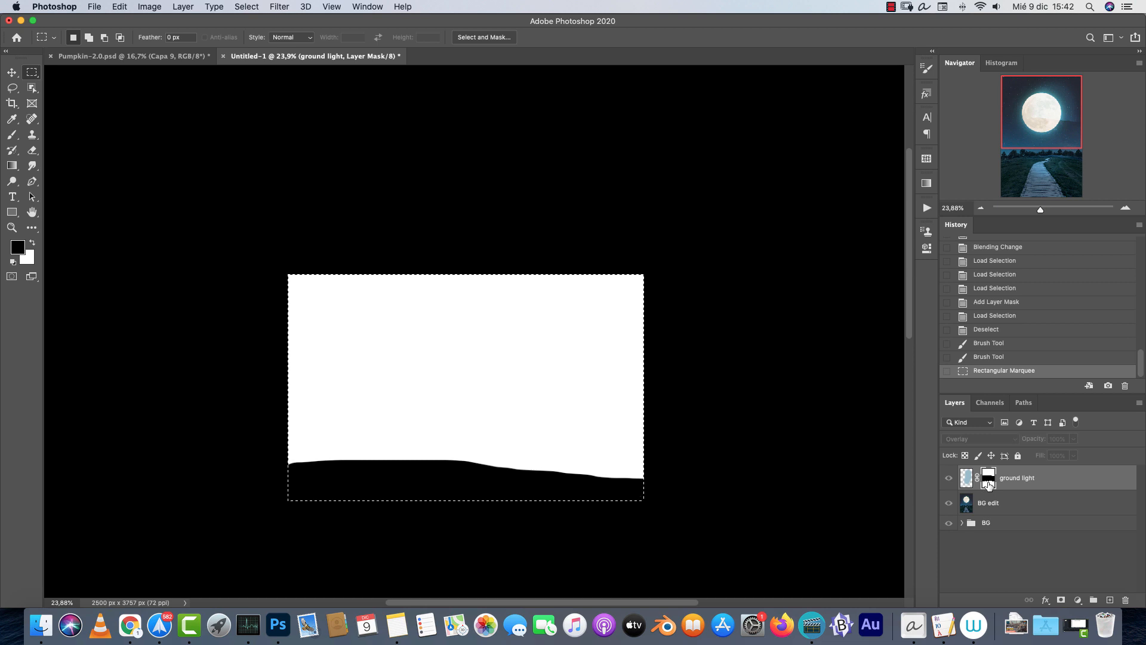
{"action": "key", "text": "alt+BackSpace"}
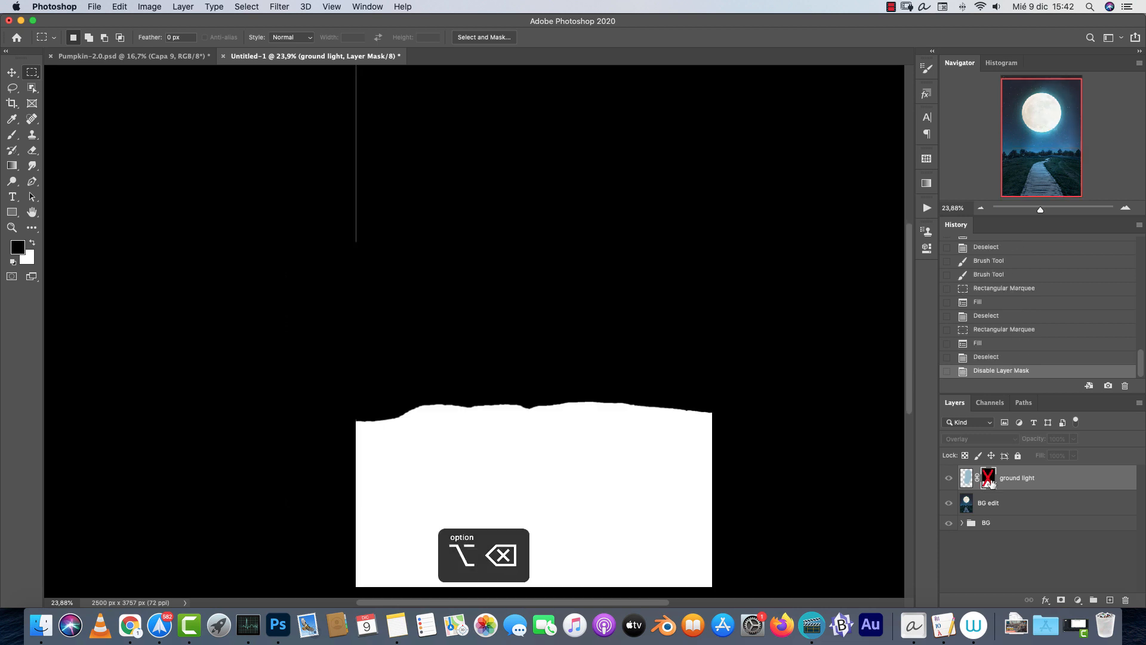
{"action": "left_click", "coordinate": [989, 480], "text": "alt"}
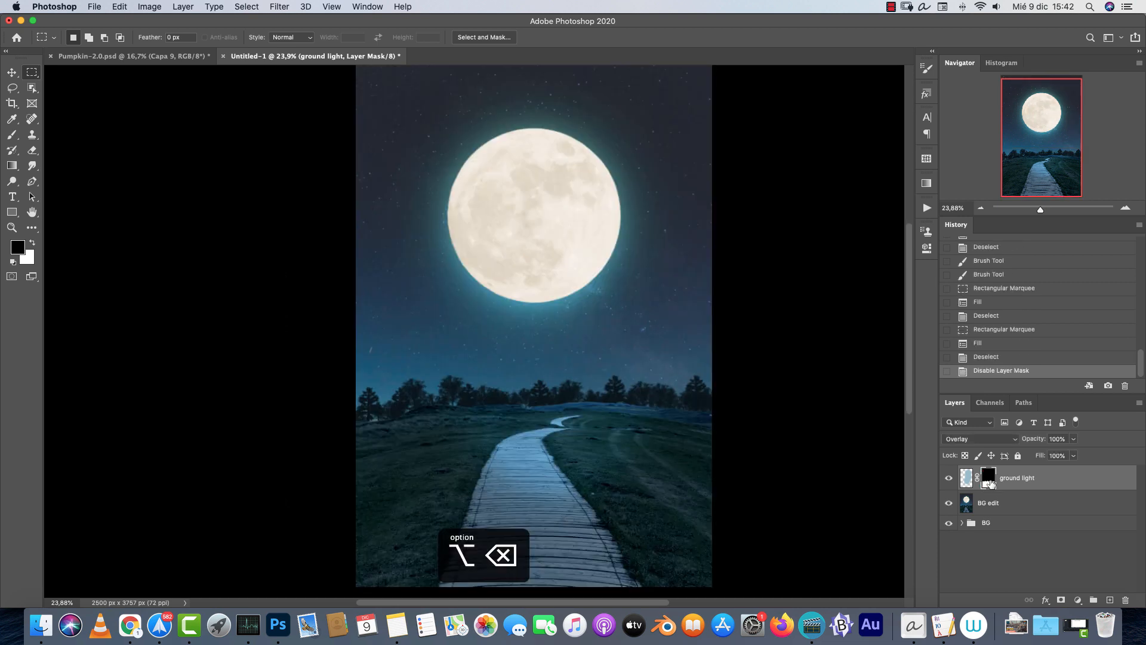
Paint out the leftover white line along the left edge of the ground light mask with an 1100 px black brush.
{"action": "left_click", "coordinate": [991, 483], "text": "alt"}
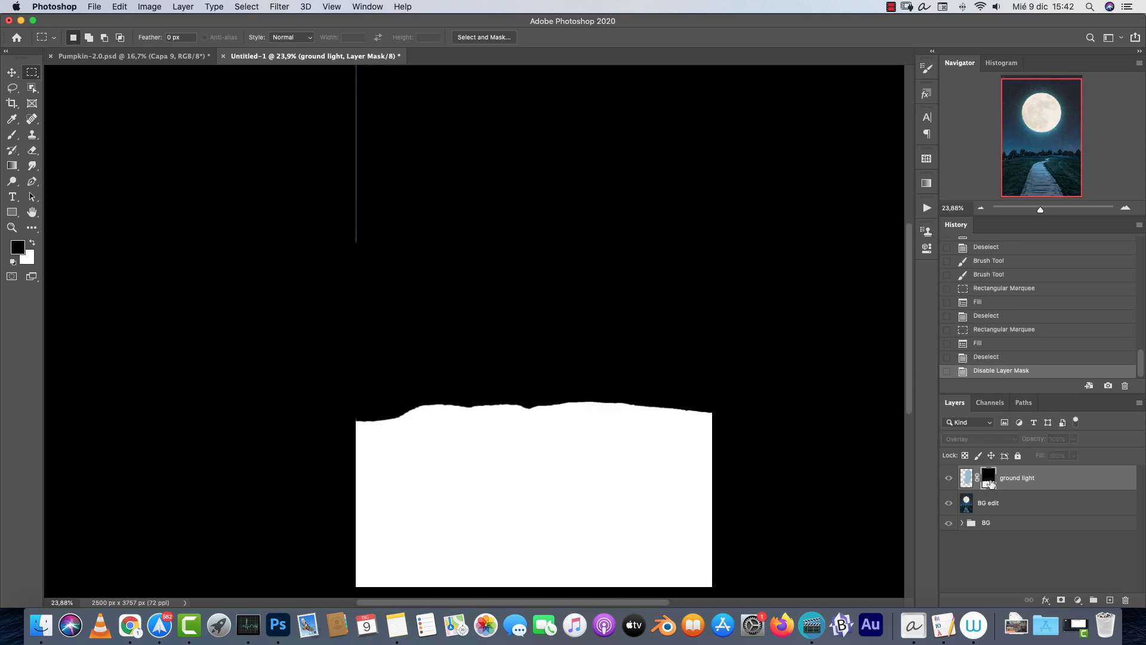
{"action": "left_click", "coordinate": [991, 482], "text": "alt"}
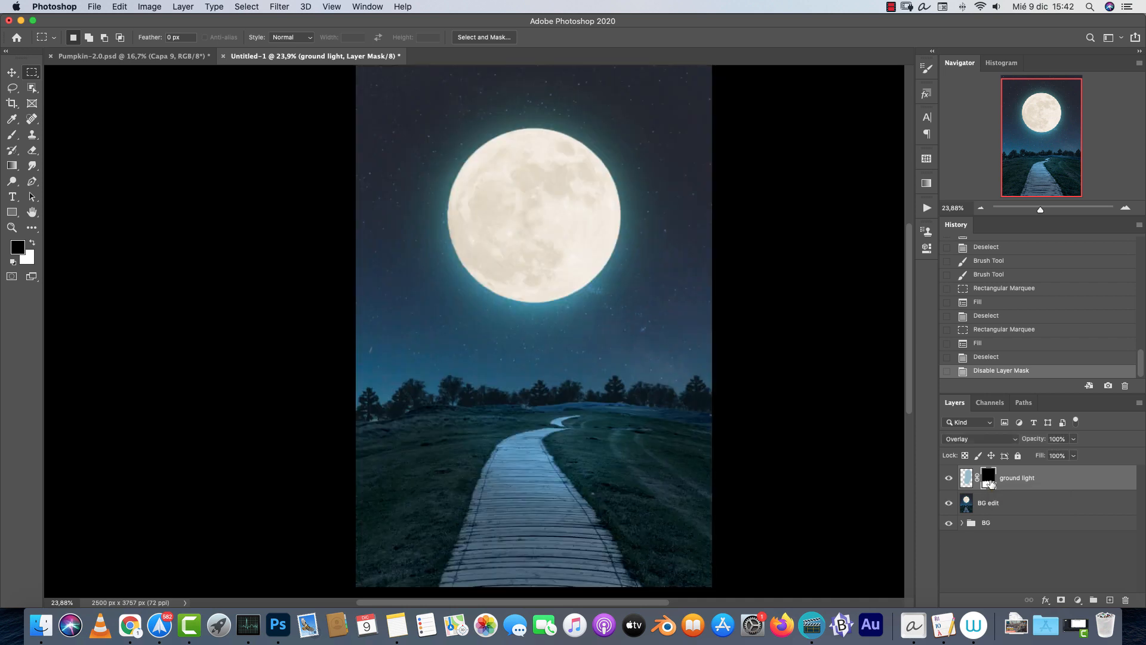
{"action": "left_click", "coordinate": [995, 481], "text": "alt"}
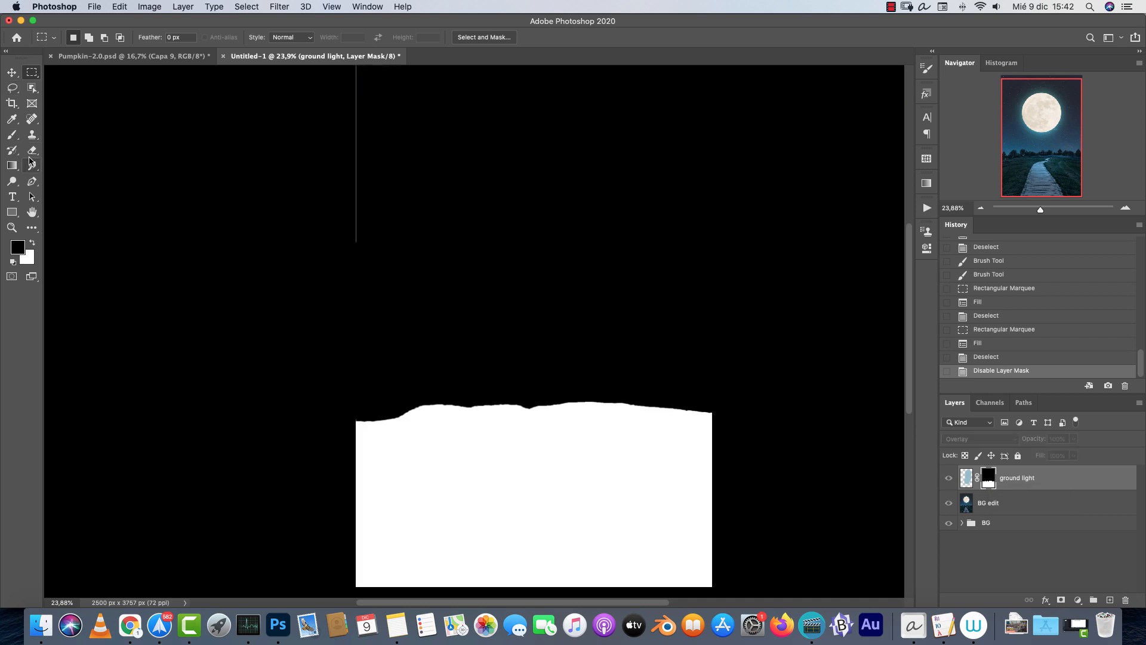
{"action": "key", "text": "b"}
{"action": "scroll", "coordinate": [401, 310], "scroll_direction": "up", "scroll_amount": 5}
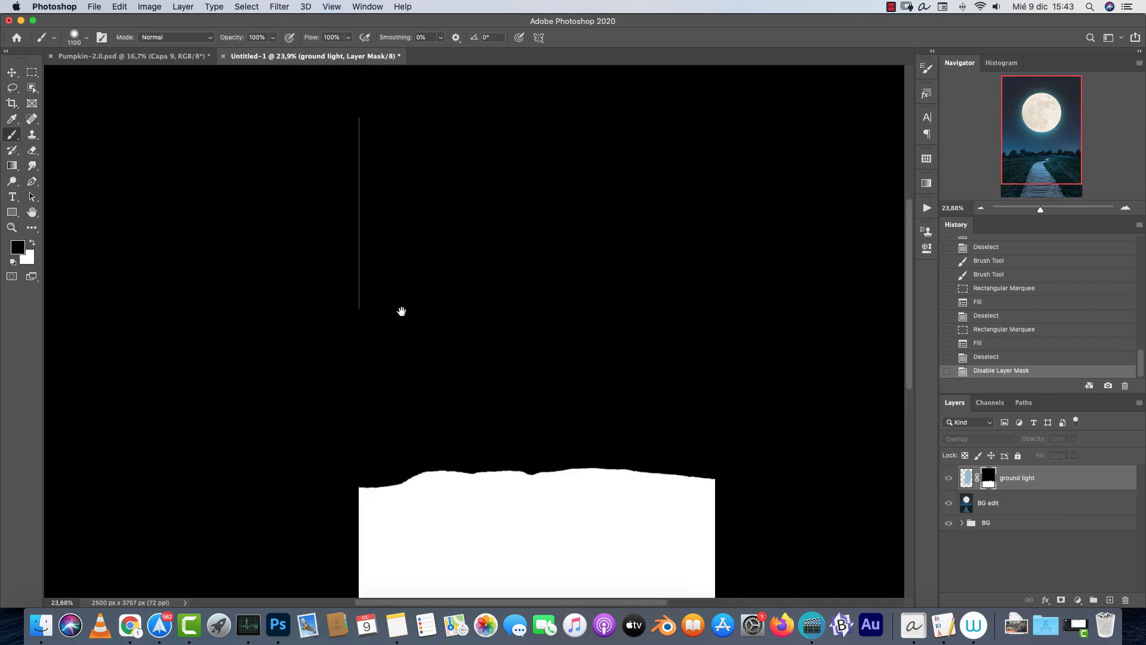
{"action": "key", "text": "bracketleft"}
{"action": "key", "text": "bracketleft"}
{"action": "left_click_drag", "start_coordinate": [346, 379], "coordinate": [342, 113]}
{"action": "left_click", "coordinate": [989, 475], "text": "alt"}
Clear everything painted on the ground light layer itself, keeping its mask, and deselect.
{"action": "left_click_drag", "start_coordinate": [709, 464], "coordinate": [699, 152]}
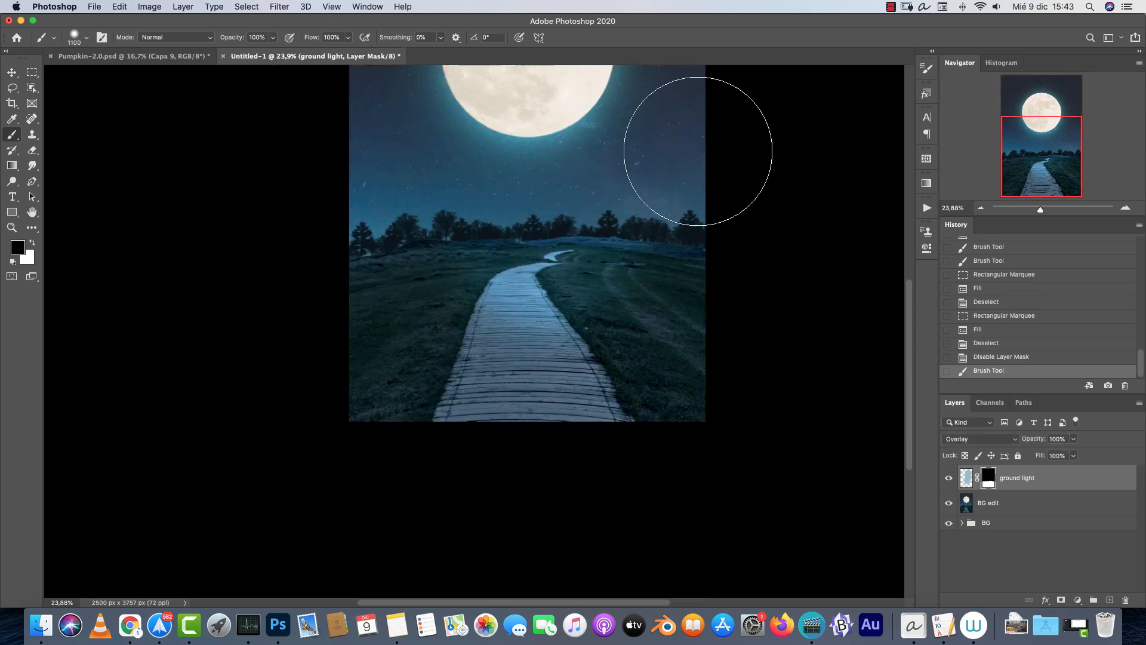
{"action": "key", "text": "super+1"}
{"action": "left_click_drag", "start_coordinate": [698, 190], "coordinate": [427, 601]}
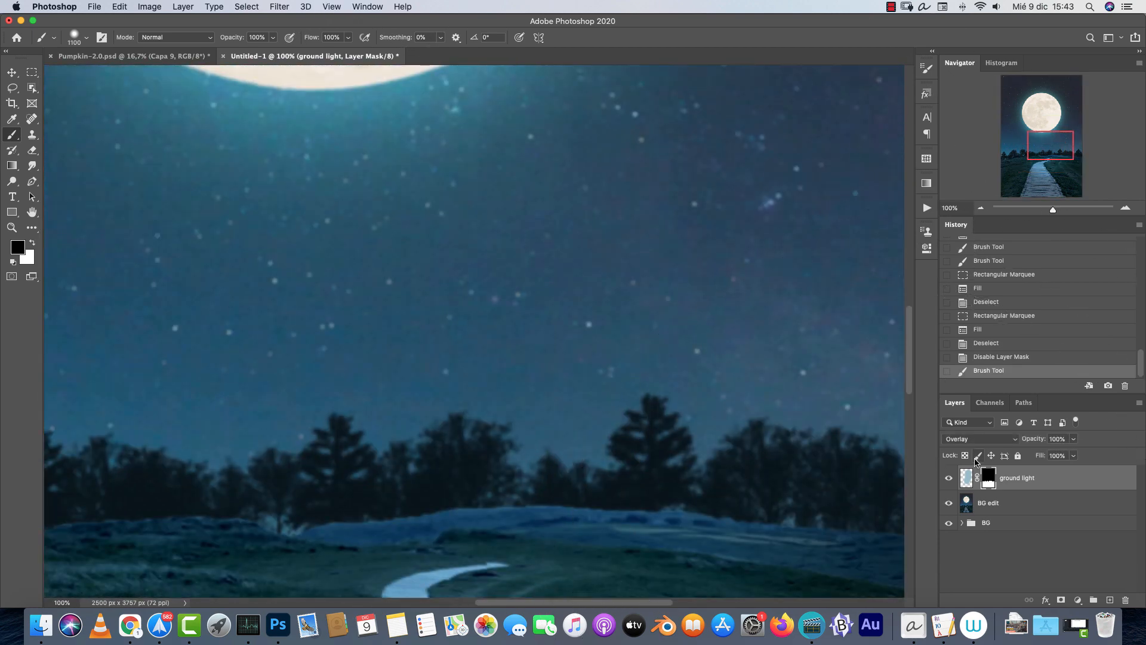
{"action": "left_click", "coordinate": [967, 478]}
{"action": "key", "text": "super+a"}
{"action": "key", "text": "BackSpace"}
{"action": "key", "text": "super+d"}
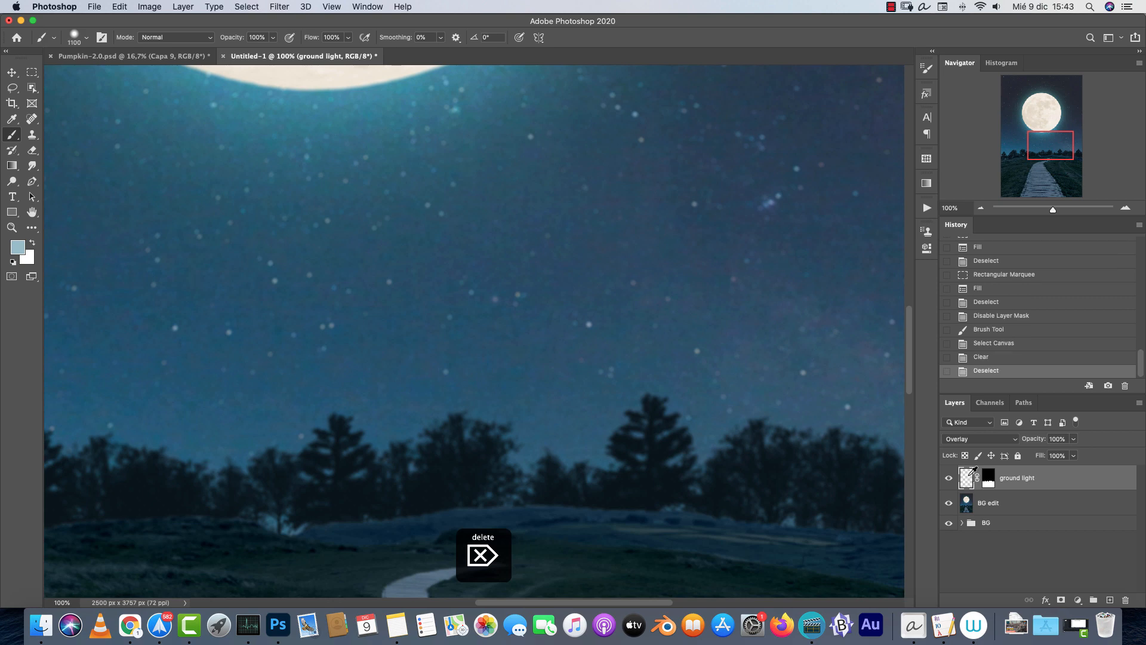
Set the foreground colour to the brighter light blue #90d1e9.
{"action": "scroll", "coordinate": [474, 331], "scroll_direction": "down", "scroll_amount": 2}
{"action": "scroll", "coordinate": [543, 473], "scroll_direction": "down", "scroll_amount": 3}
{"action": "scroll", "coordinate": [545, 297], "scroll_direction": "down", "scroll_amount": 3}
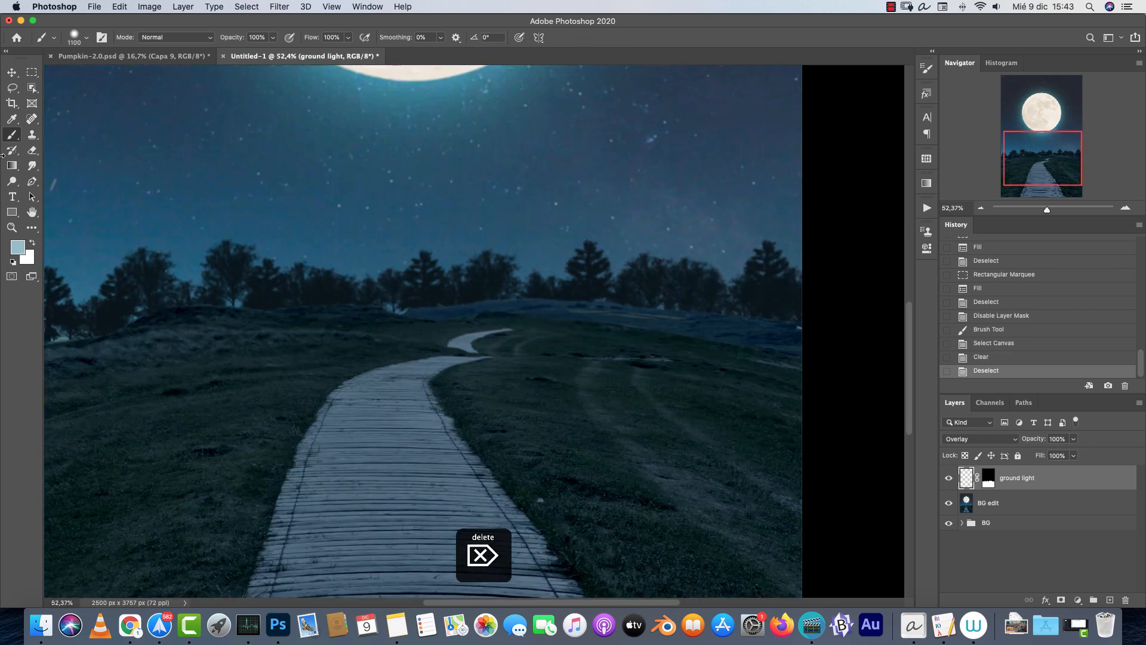
{"action": "left_click", "coordinate": [18, 247]}
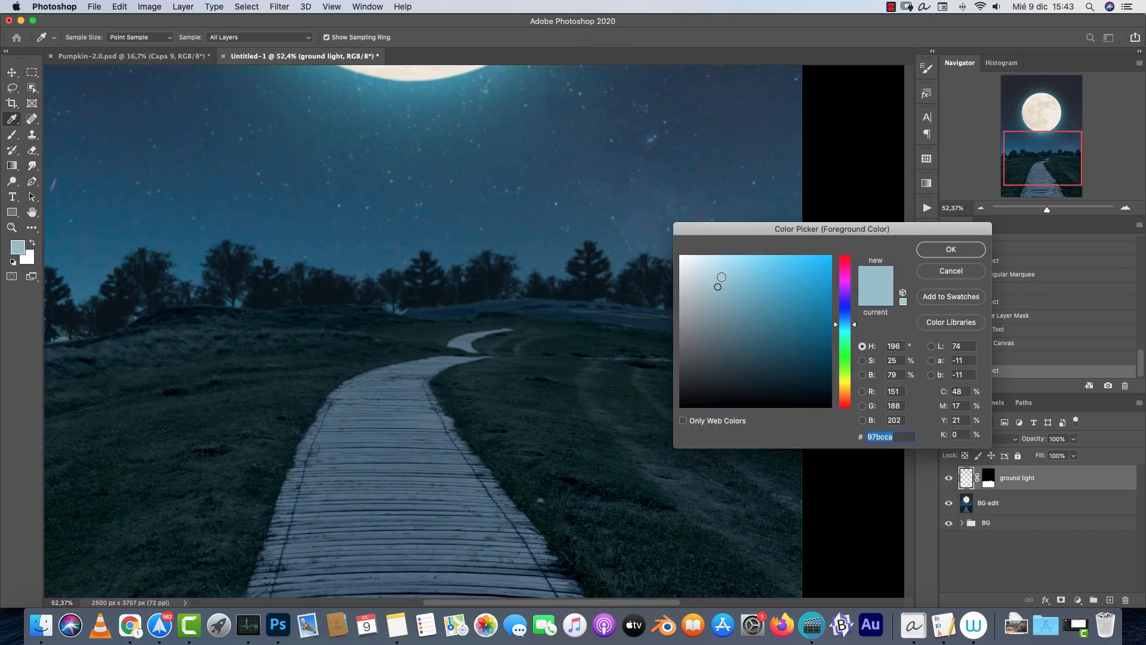
{"action": "left_click_drag", "start_coordinate": [718, 287], "coordinate": [729, 271]}
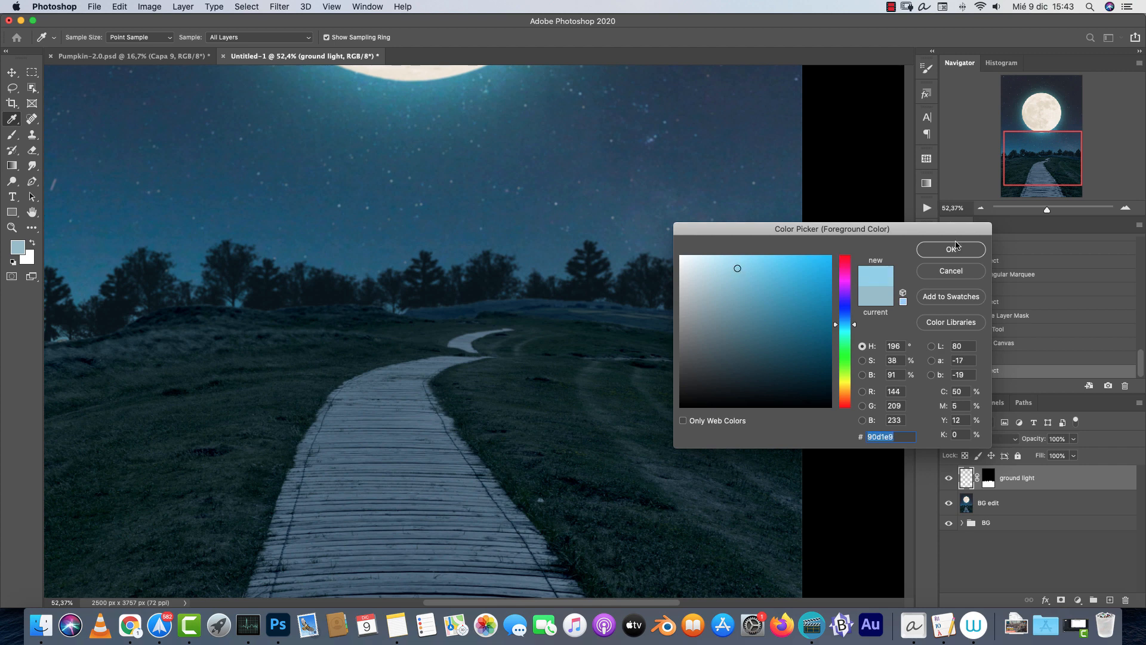
{"action": "left_click", "coordinate": [955, 246]}
Try an 1100 px light-blue dab at the far end of the boardwalk and undo it.
{"action": "key", "text": "b"}
{"action": "left_click", "coordinate": [432, 332]}
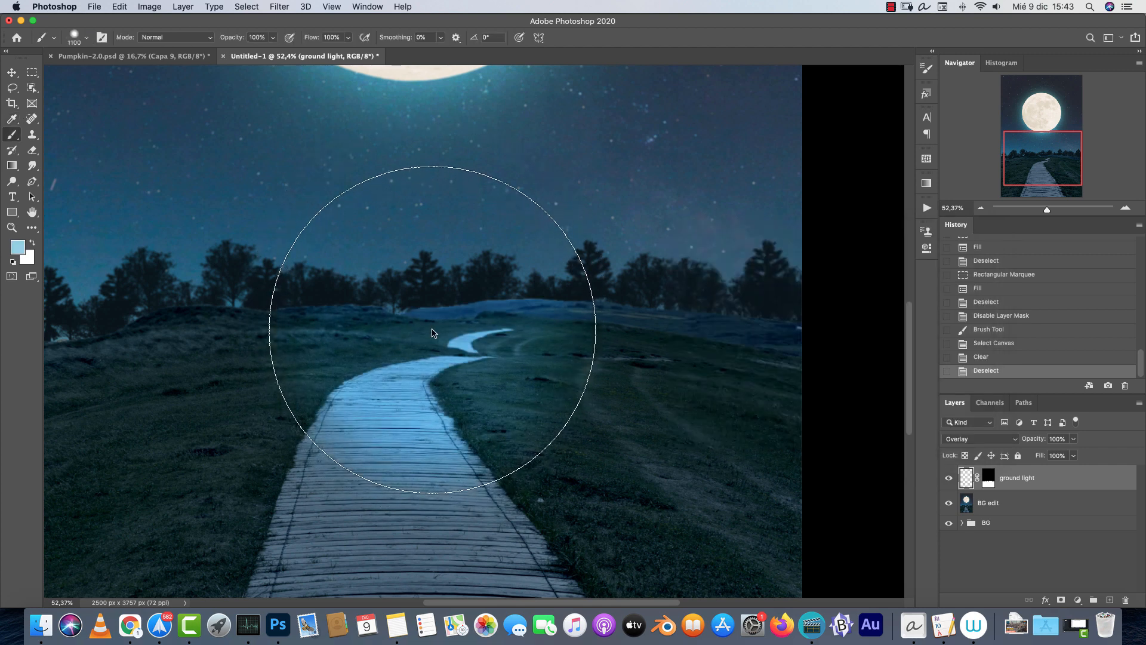
{"action": "key", "text": "super+z"}
Try a single 1600 px light-blue dab over the horizon on the ground light layer itself.
{"action": "key", "text": "bracketright"}
{"action": "key", "text": "bracketright"}
{"action": "key", "text": "bracketright"}
{"action": "key", "text": "bracketright"}
{"action": "key", "text": "bracketright"}
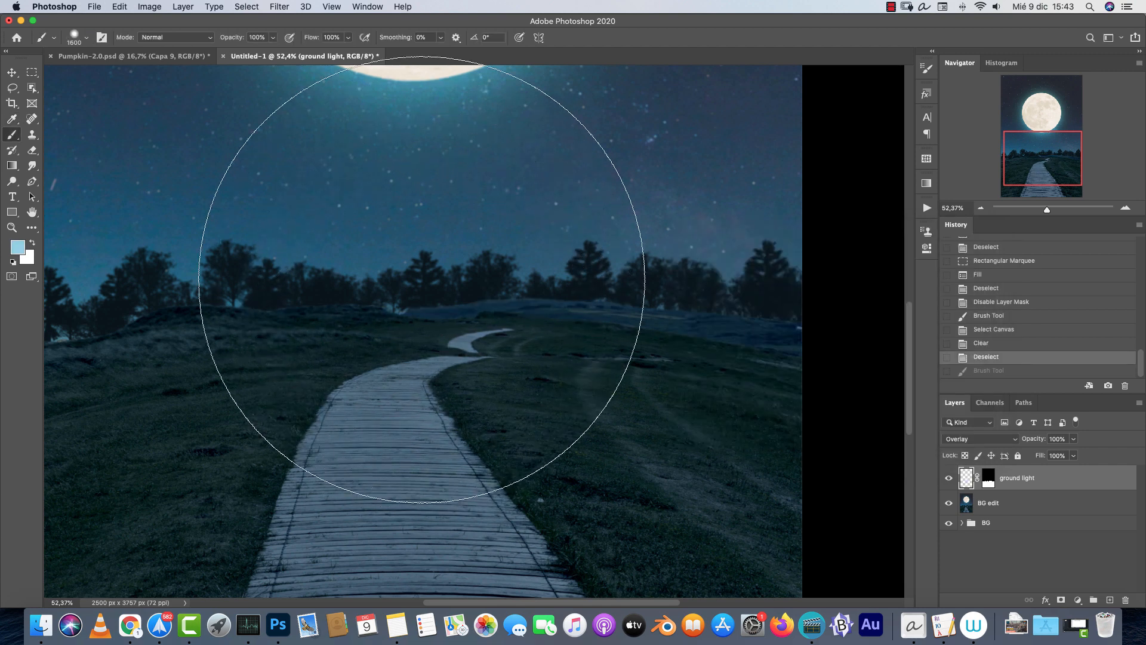
{"action": "right_click", "coordinate": [422, 279]}
{"action": "left_click_drag", "start_coordinate": [505, 334], "coordinate": [425, 338]}
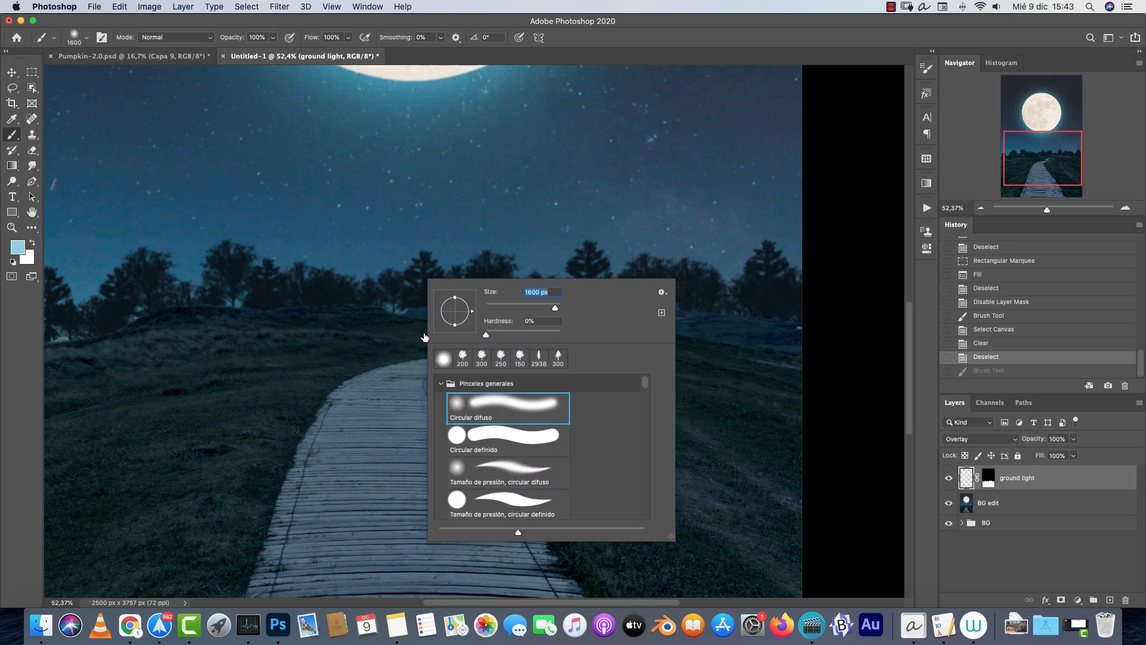
{"action": "left_click", "coordinate": [967, 479]}
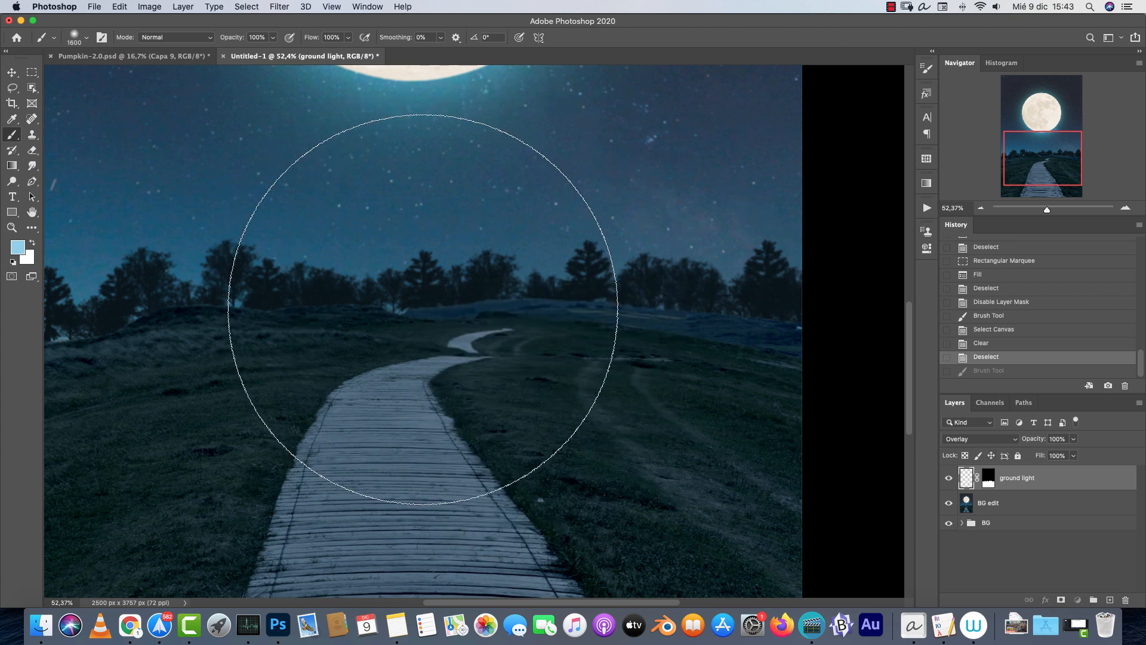
{"action": "left_click", "coordinate": [422, 293]}
{"action": "scroll", "coordinate": [503, 283], "scroll_direction": "down", "scroll_amount": 1}
Try an additional 1100 px dab on the distant bend of the boardwalk, and undo both light-blue dabs.
{"action": "key", "text": "bracketleft"}
{"action": "key", "text": "bracketleft"}
{"action": "key", "text": "bracketleft"}
{"action": "key", "text": "bracketleft"}
{"action": "key", "text": "bracketleft"}
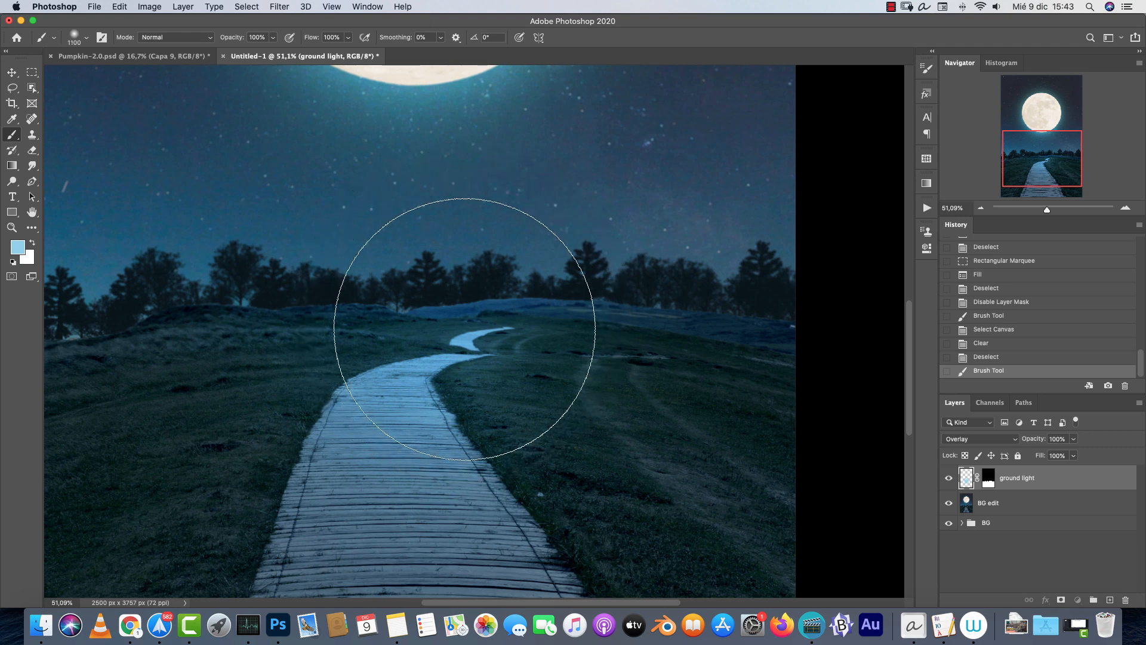
{"action": "left_click", "coordinate": [465, 331]}
{"action": "scroll", "coordinate": [514, 295], "scroll_direction": "down", "scroll_amount": 8}
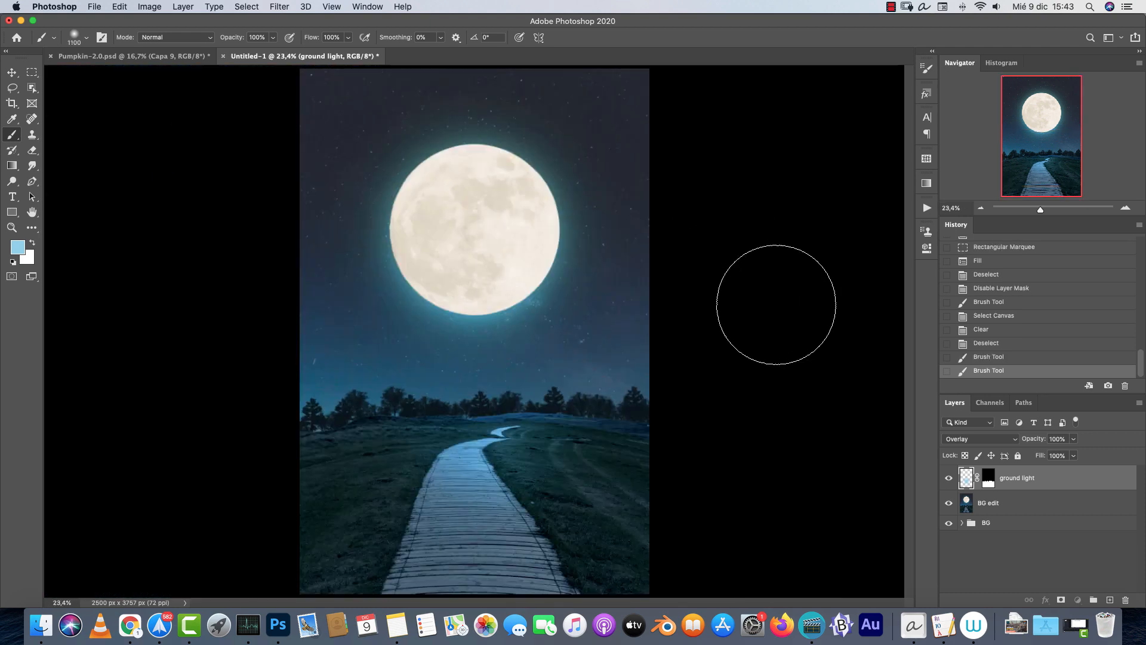
{"action": "key", "text": "super+z"}
{"action": "key", "text": "super+z"}
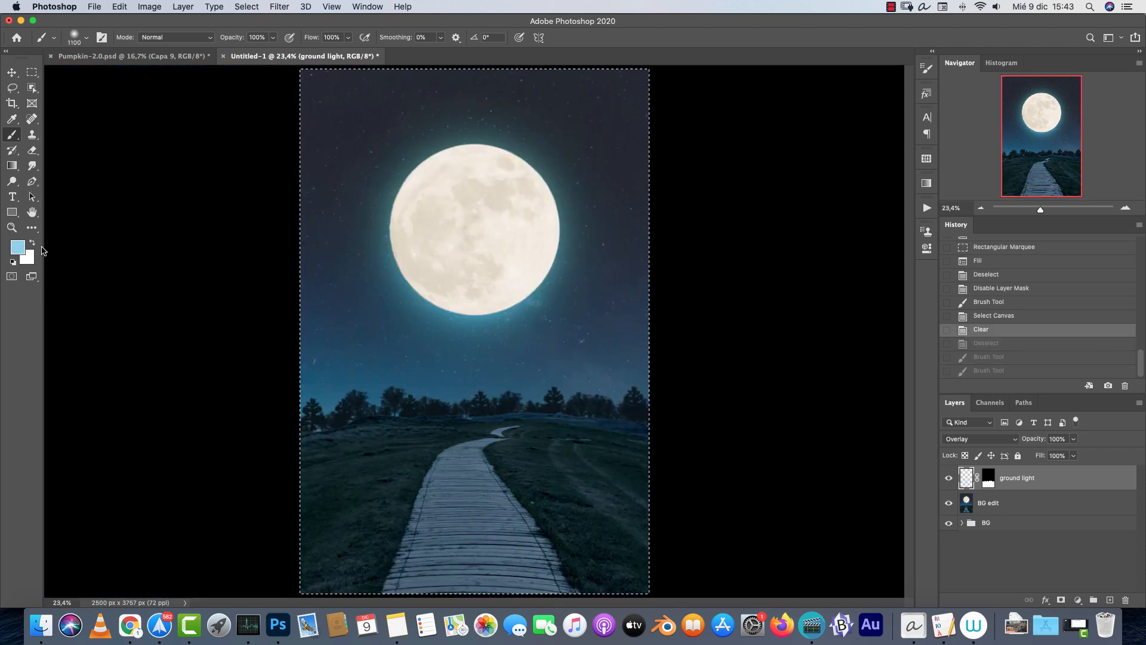
Set the foreground colour to a very pale, almost white blue.
{"action": "left_click", "coordinate": [17, 247]}
{"action": "left_click_drag", "start_coordinate": [717, 277], "coordinate": [699, 264]}
{"action": "left_click", "coordinate": [951, 249]}
Paint two pale-blue 2200 px dabs over the horizon on the ground light layer and compare the scene with and without it.
{"action": "key", "text": "bracketright"}
{"action": "key", "text": "bracketright"}
{"action": "key", "text": "bracketright"}
{"action": "key", "text": "bracketright"}
{"action": "key", "text": "bracketright"}
{"action": "key", "text": "bracketright"}
{"action": "key", "text": "bracketright"}
{"action": "key", "text": "bracketright"}
{"action": "key", "text": "bracketright"}
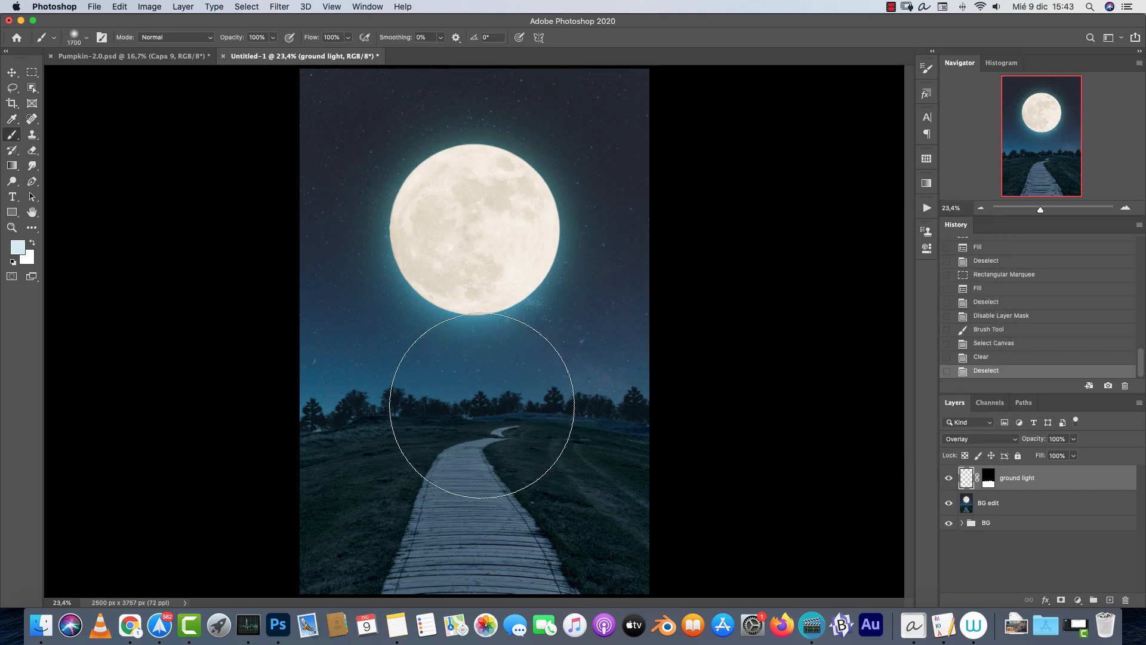
{"action": "left_click", "coordinate": [481, 397]}
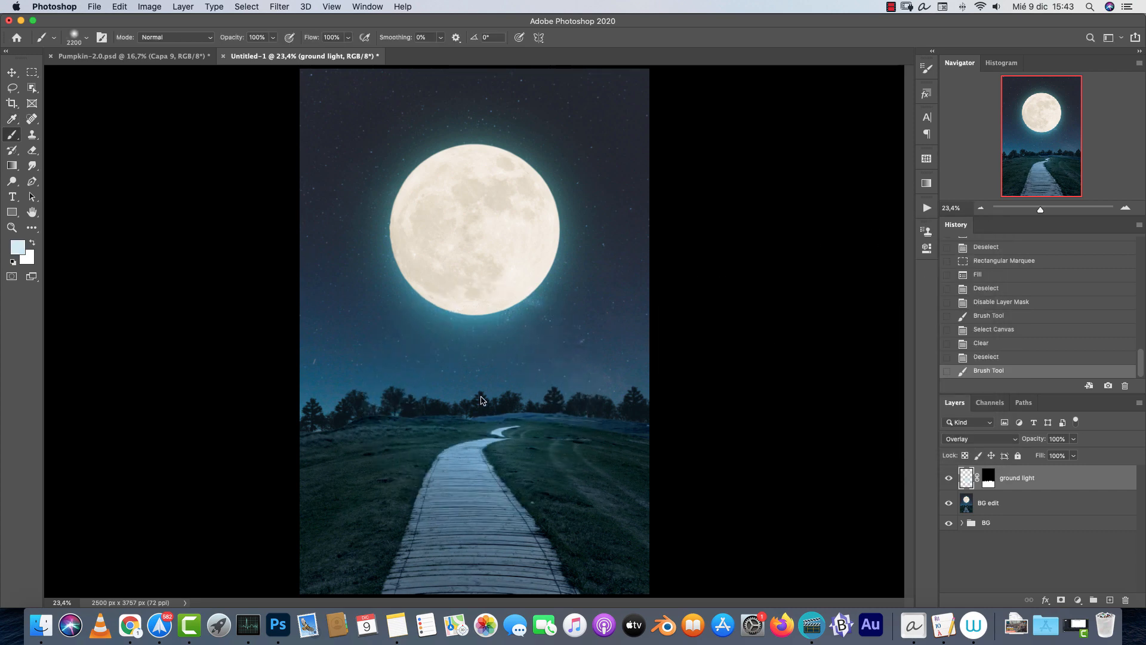
{"action": "left_click", "coordinate": [481, 397]}
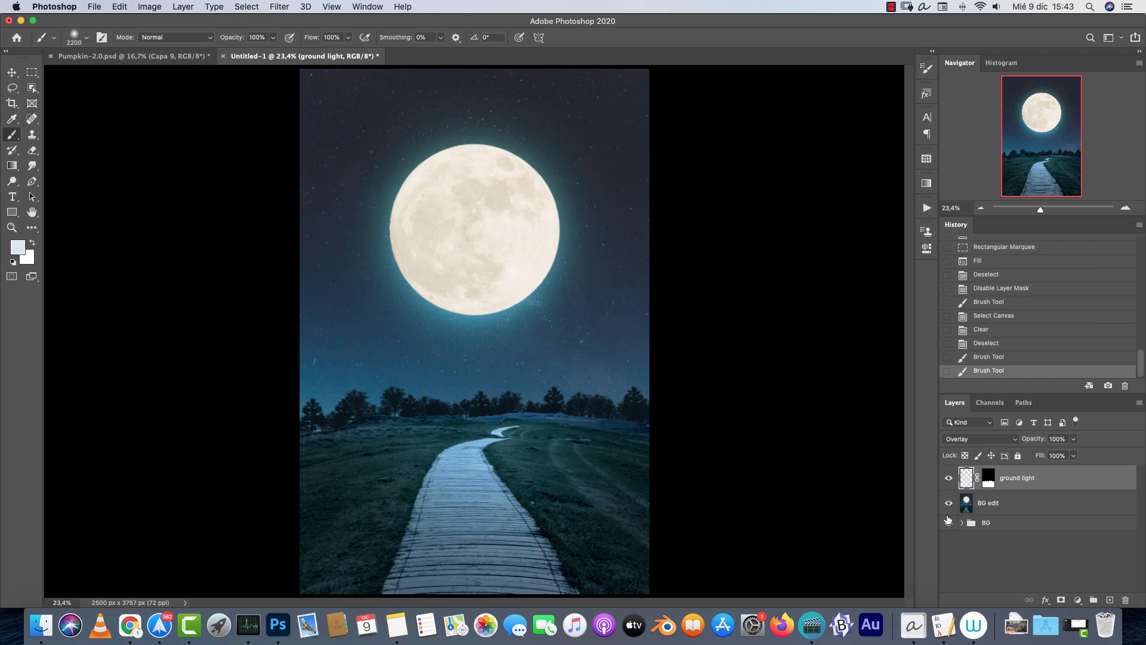
{"action": "left_click", "coordinate": [947, 477]}
{"action": "left_click", "coordinate": [947, 477]}
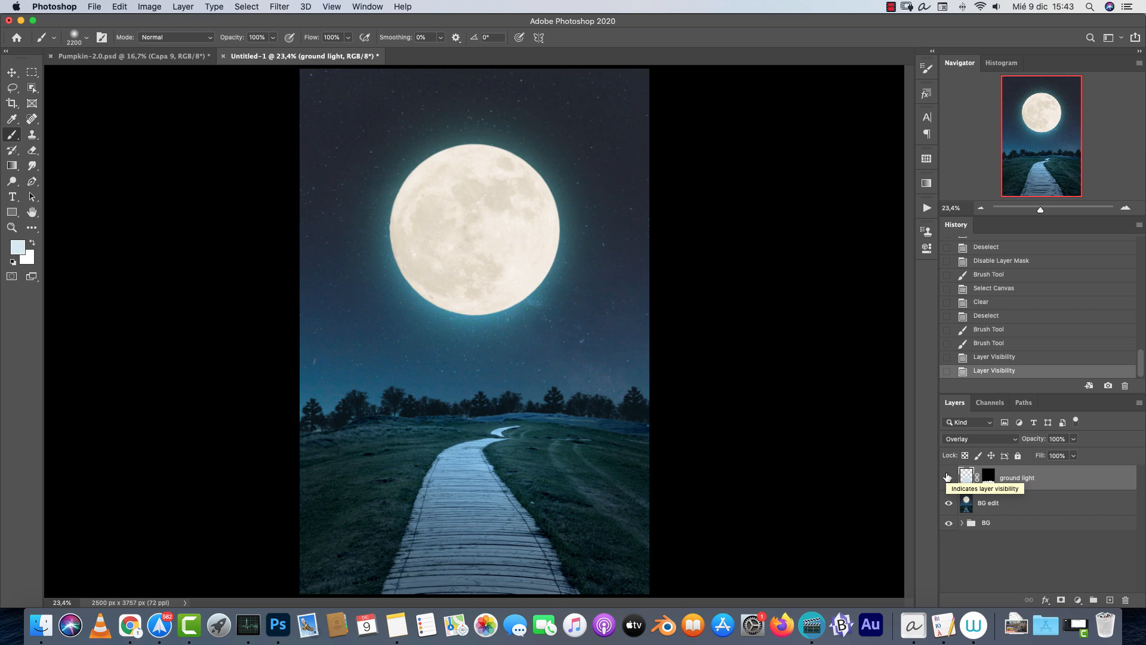
Convert the BG edit layer to a smart object.
{"action": "key", "text": "v"}
{"action": "left_click", "coordinate": [1017, 503]}
{"action": "right_click", "coordinate": [1017, 503]}
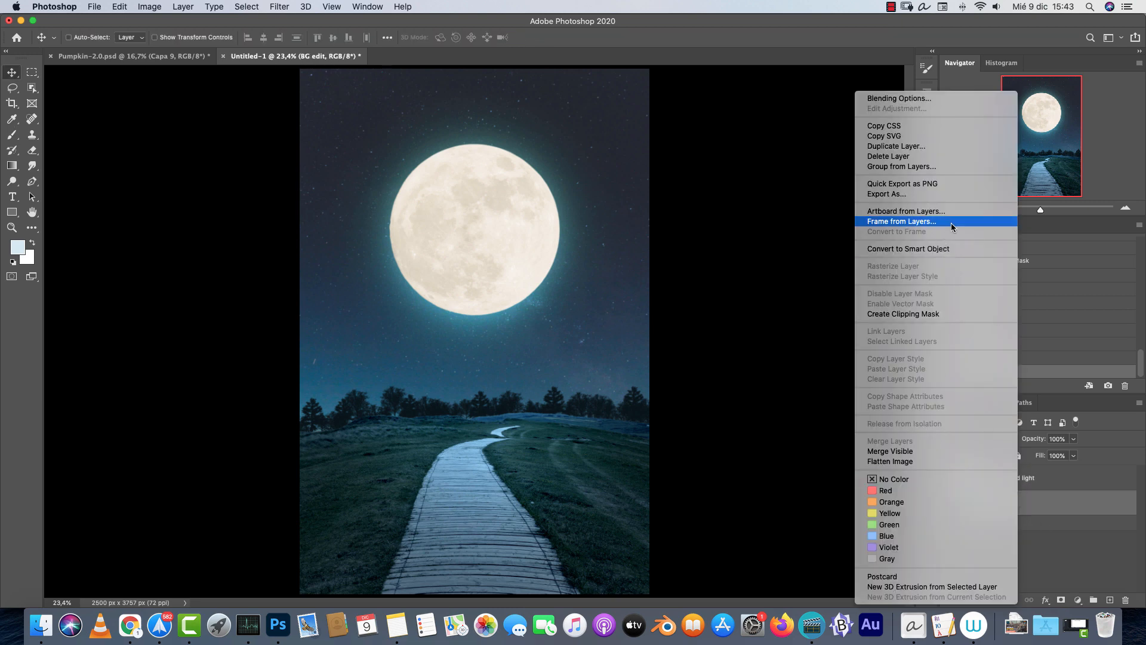
{"action": "left_click", "coordinate": [933, 249]}
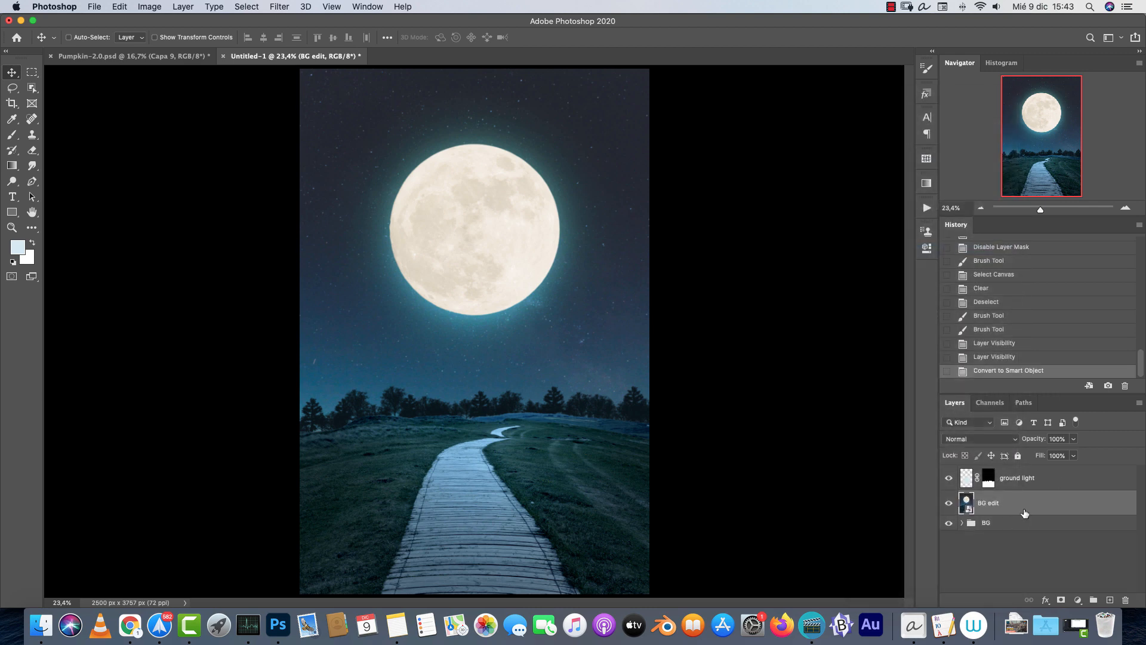
Open the Camera Raw Filter on BG edit and set Temperature -8, Texture +10, Clarity +1, Dehaze +16 and Vibrance +12.
{"action": "left_click", "coordinate": [332, 7]}
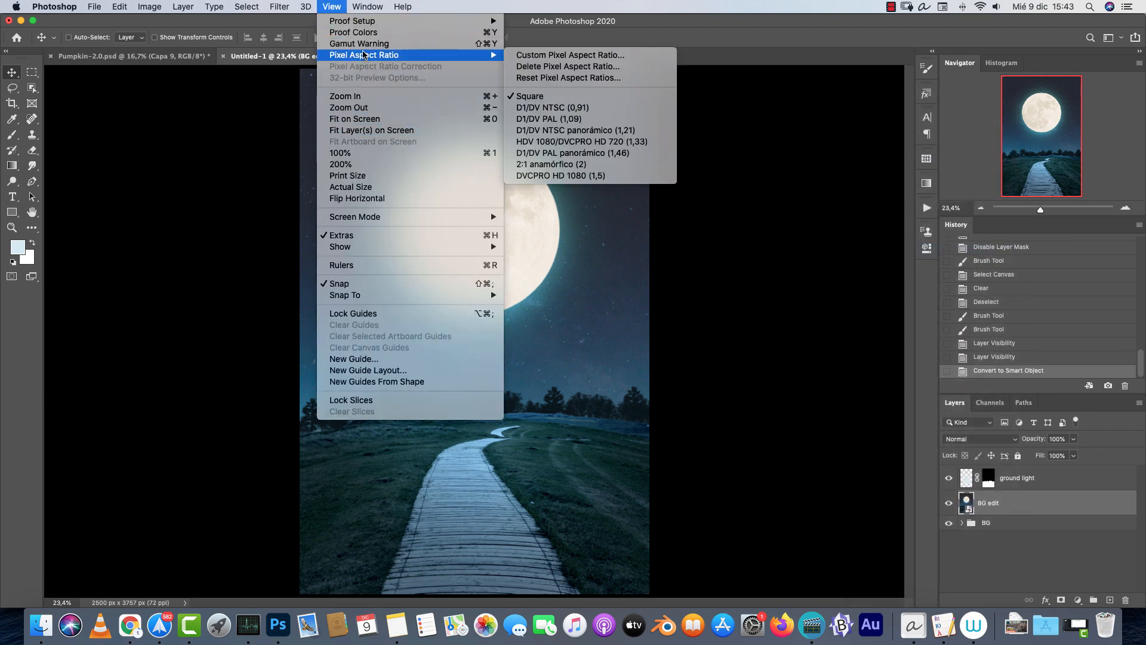
{"action": "mouse_move", "coordinate": [279, 6]}
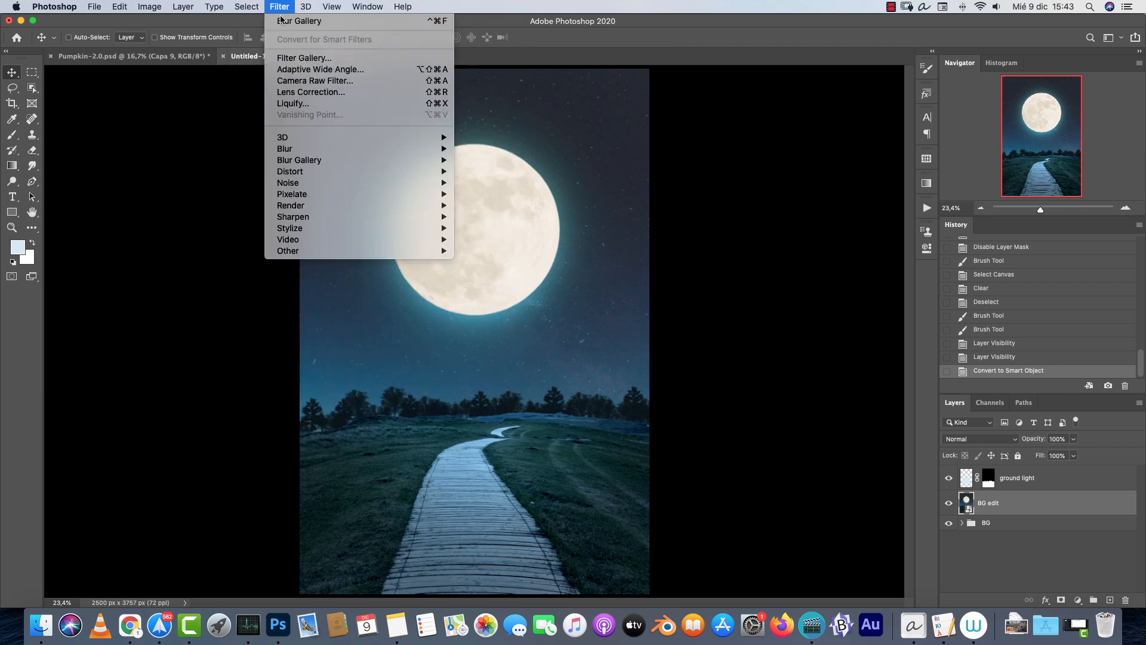
{"action": "left_click", "coordinate": [305, 81]}
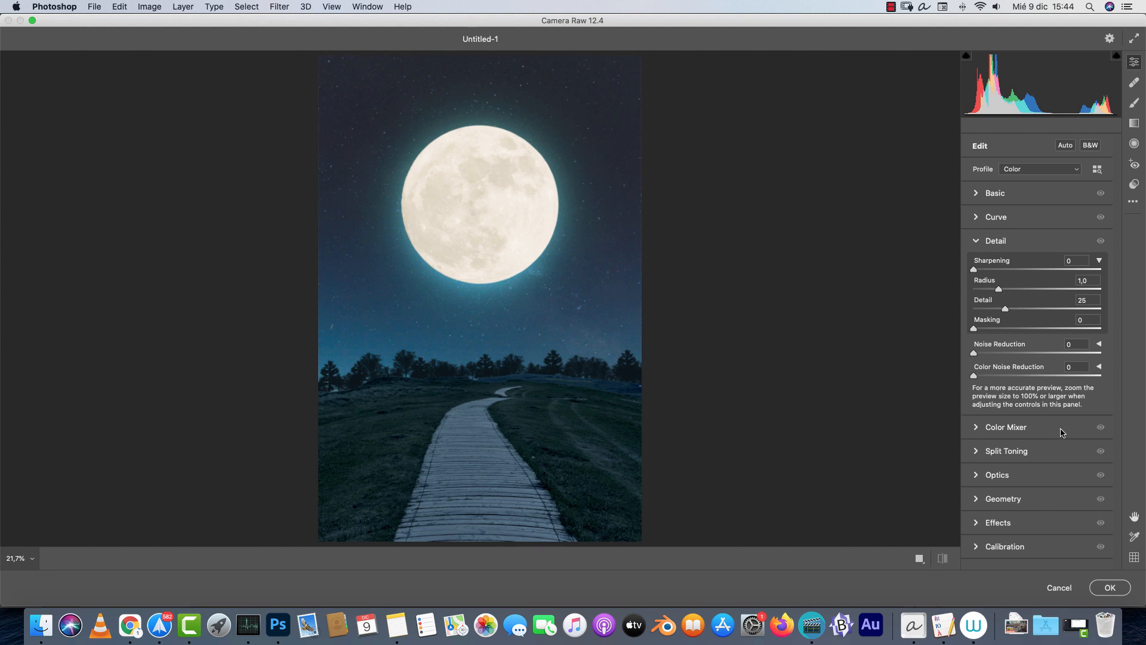
{"action": "left_click", "coordinate": [979, 195]}
{"action": "left_click", "coordinate": [979, 195]}
{"action": "left_click", "coordinate": [979, 196]}
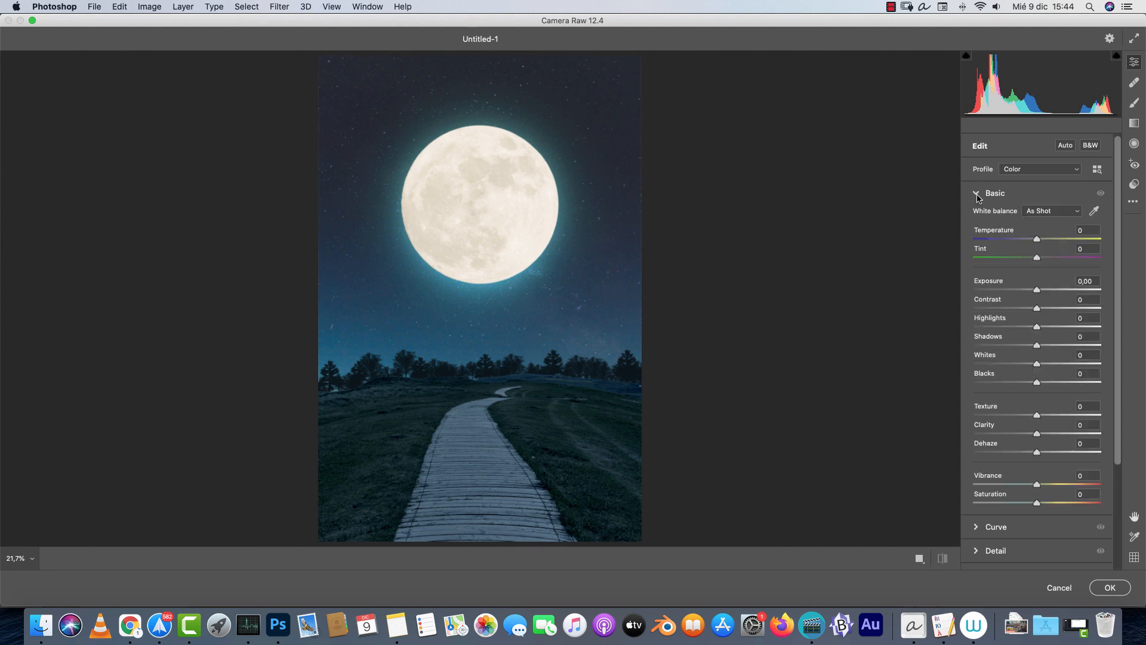
{"action": "mouse_move", "coordinate": [1049, 436]}
{"action": "left_mouse_down"}
{"action": "mouse_move", "coordinate": [1069, 436]}
{"action": "mouse_move", "coordinate": [1037, 440]}
{"action": "mouse_move", "coordinate": [1045, 418]}
{"action": "left_mouse_up"}
{"action": "left_click_drag", "start_coordinate": [1037, 433], "coordinate": [1032, 436]}
{"action": "left_click", "coordinate": [1037, 438]}
{"action": "left_click_drag", "start_coordinate": [1064, 455], "coordinate": [1047, 458]}
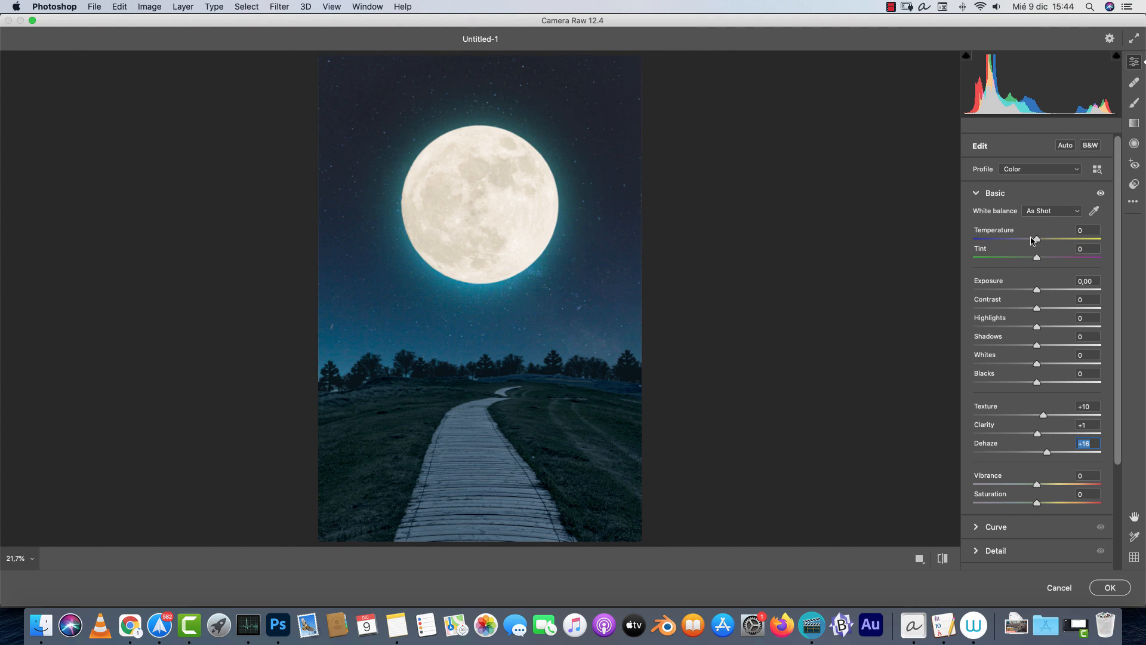
{"action": "left_click_drag", "start_coordinate": [1031, 237], "coordinate": [1029, 239]}
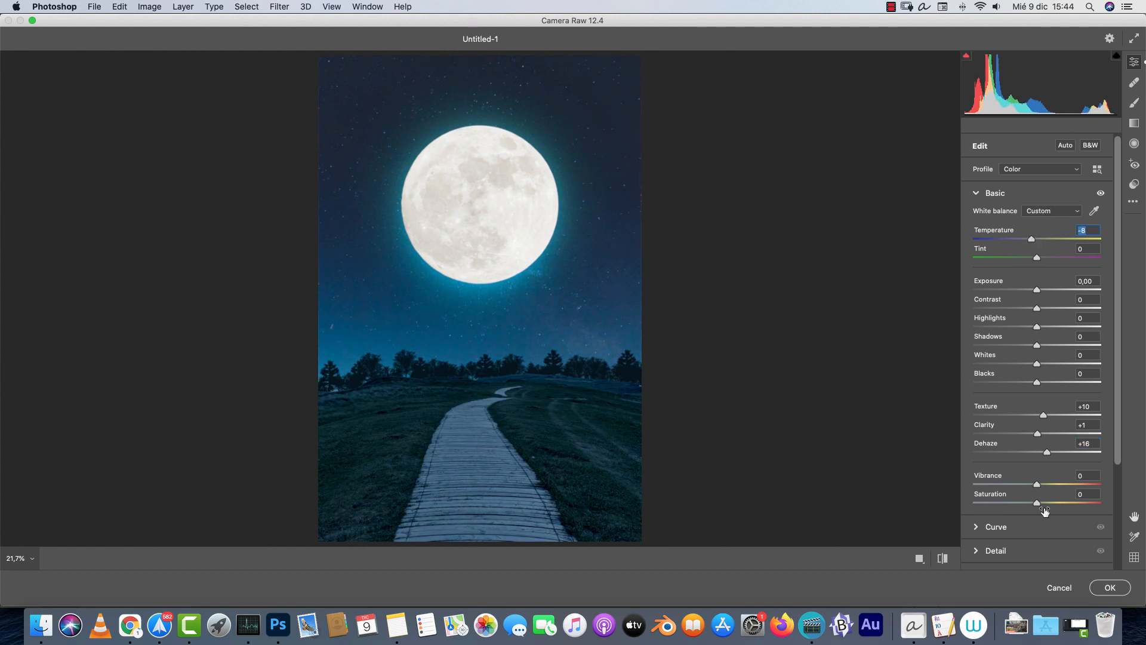
{"action": "mouse_move", "coordinate": [1042, 486]}
{"action": "left_mouse_down"}
{"action": "mouse_move", "coordinate": [1054, 487]}
{"action": "mouse_move", "coordinate": [1045, 495]}
{"action": "left_mouse_up"}
Add a large radial filter around the moon reaching the boardwalk, with Exposure +0,15 and Shadows +21.
{"action": "left_click", "coordinate": [1137, 145]}
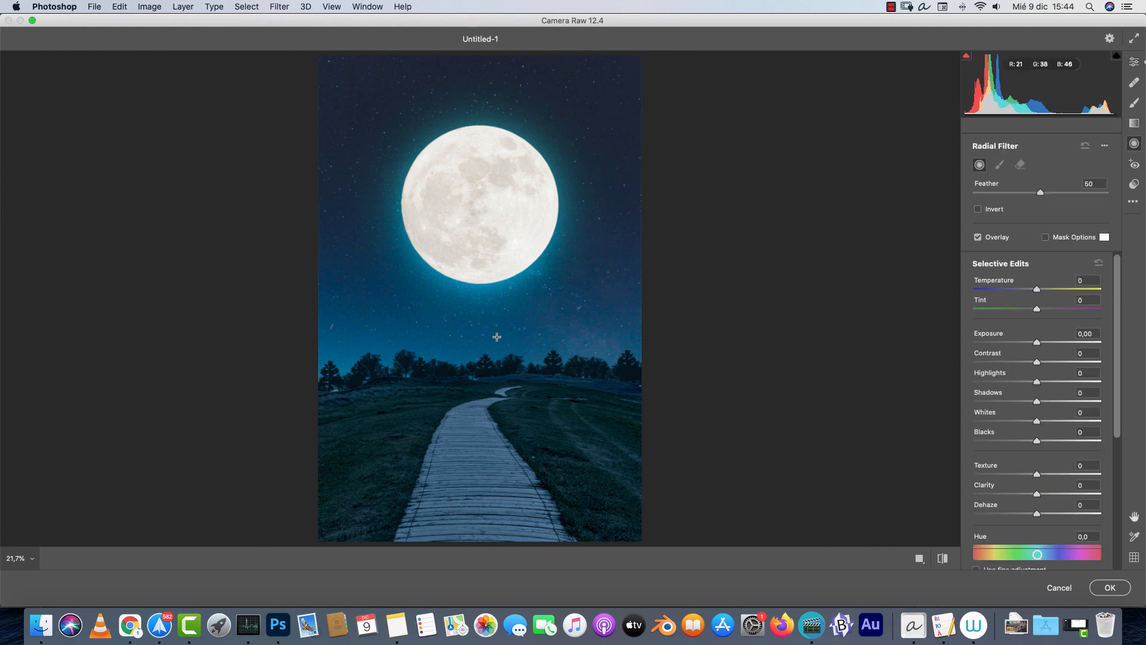
{"action": "left_click_drag", "start_coordinate": [485, 261], "coordinate": [615, 406]}
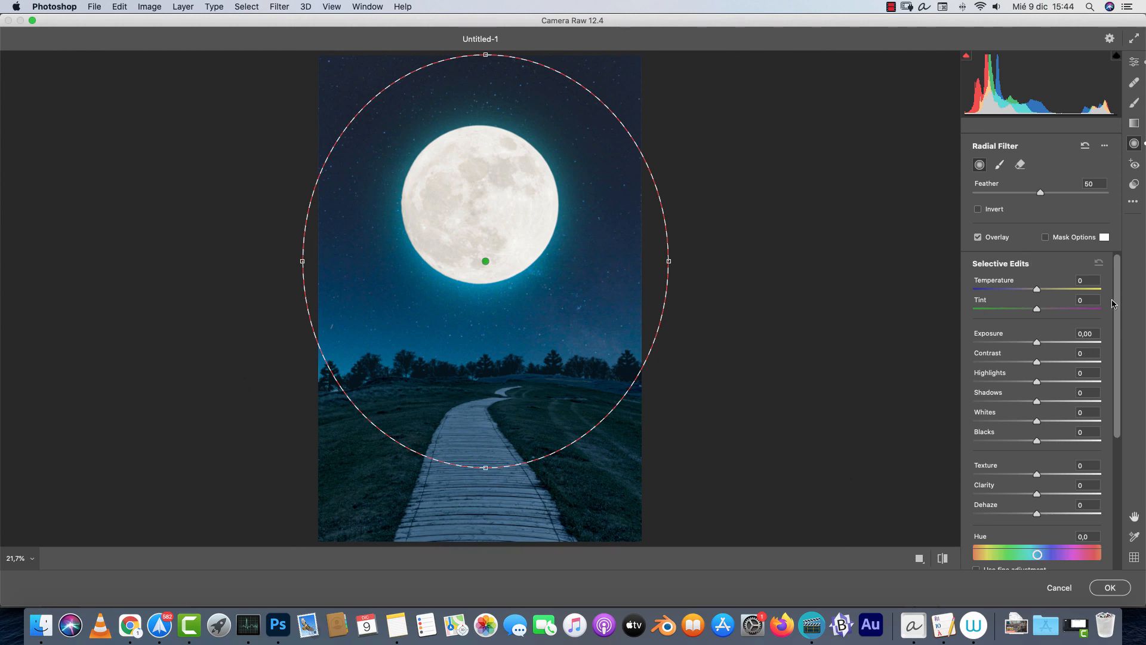
{"action": "mouse_move", "coordinate": [1042, 346]}
{"action": "left_mouse_down"}
{"action": "mouse_move", "coordinate": [1054, 345]}
{"action": "mouse_move", "coordinate": [1041, 351]}
{"action": "left_mouse_up"}
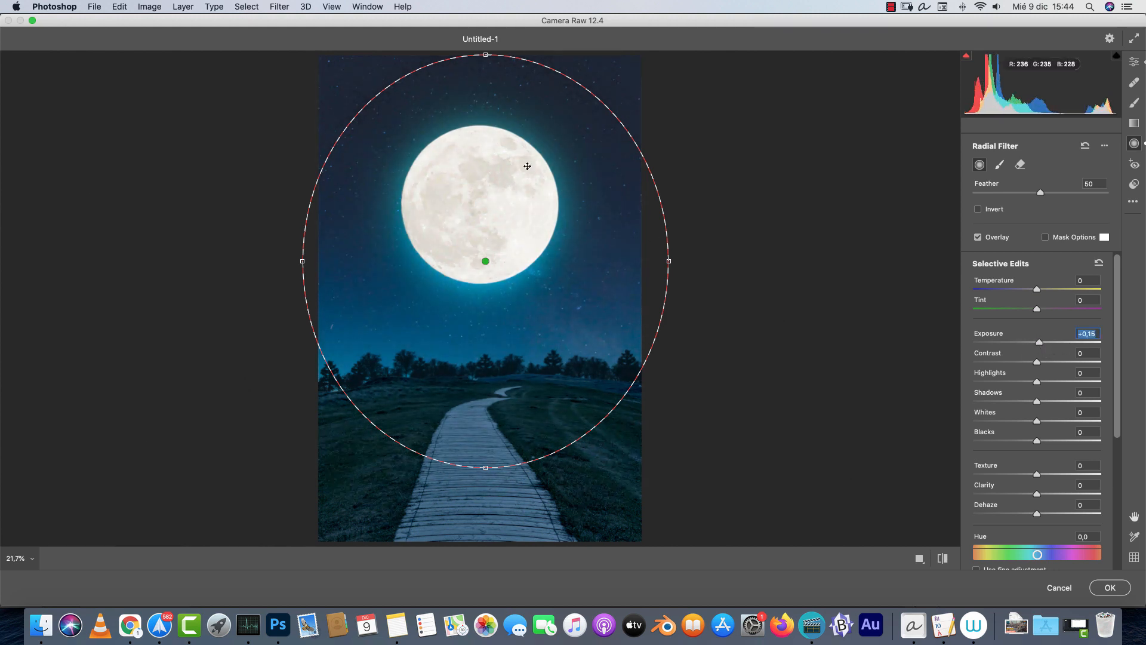
{"action": "mouse_move", "coordinate": [1037, 401]}
{"action": "left_mouse_down"}
{"action": "mouse_move", "coordinate": [1074, 402]}
{"action": "mouse_move", "coordinate": [1052, 399]}
{"action": "left_mouse_up"}
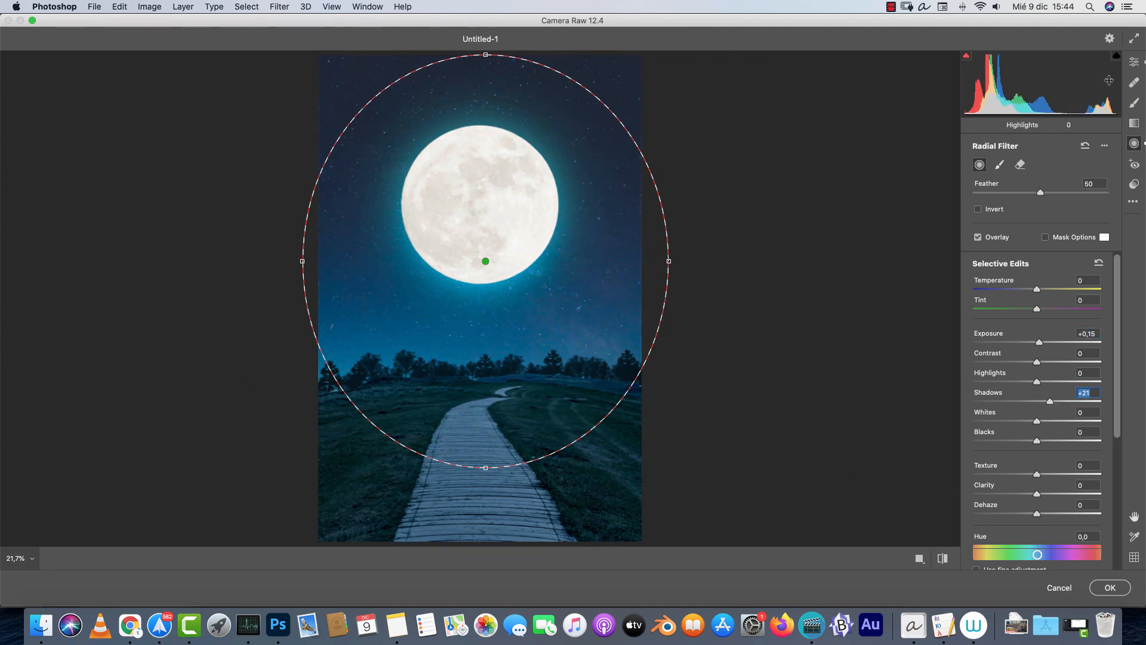
Add a vignette of -14 with Midpoint 21, Roundness +40 and Feather 82.
{"action": "left_click", "coordinate": [1134, 61]}
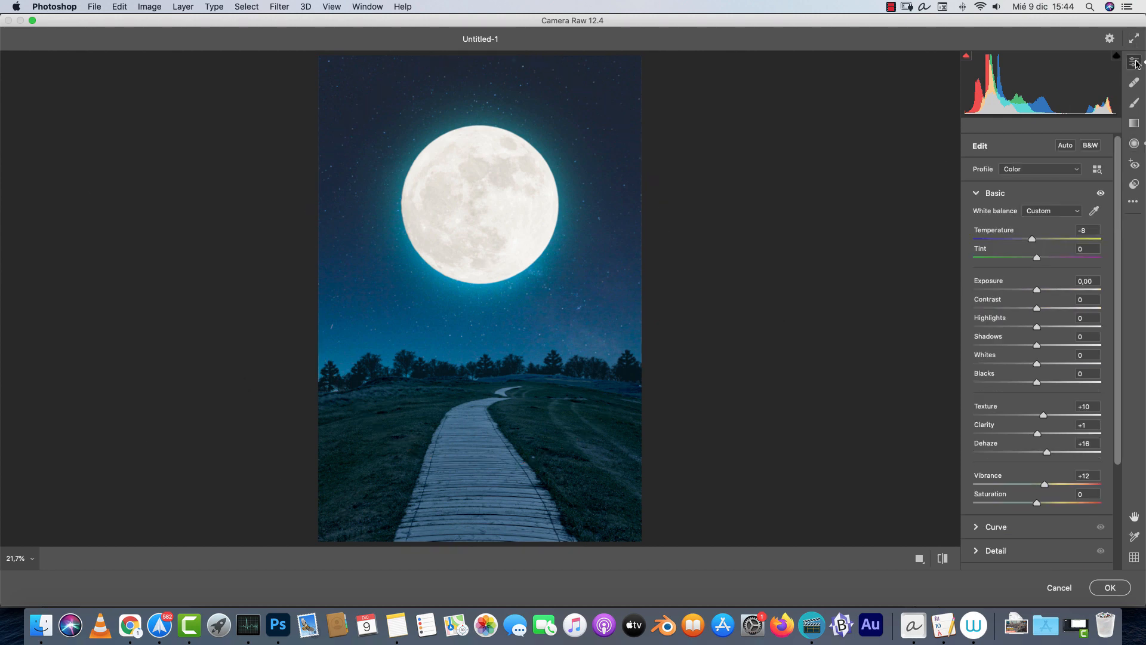
{"action": "scroll", "coordinate": [1021, 472], "scroll_direction": "down", "scroll_amount": 2}
{"action": "scroll", "coordinate": [1000, 527], "scroll_direction": "down", "scroll_amount": 1}
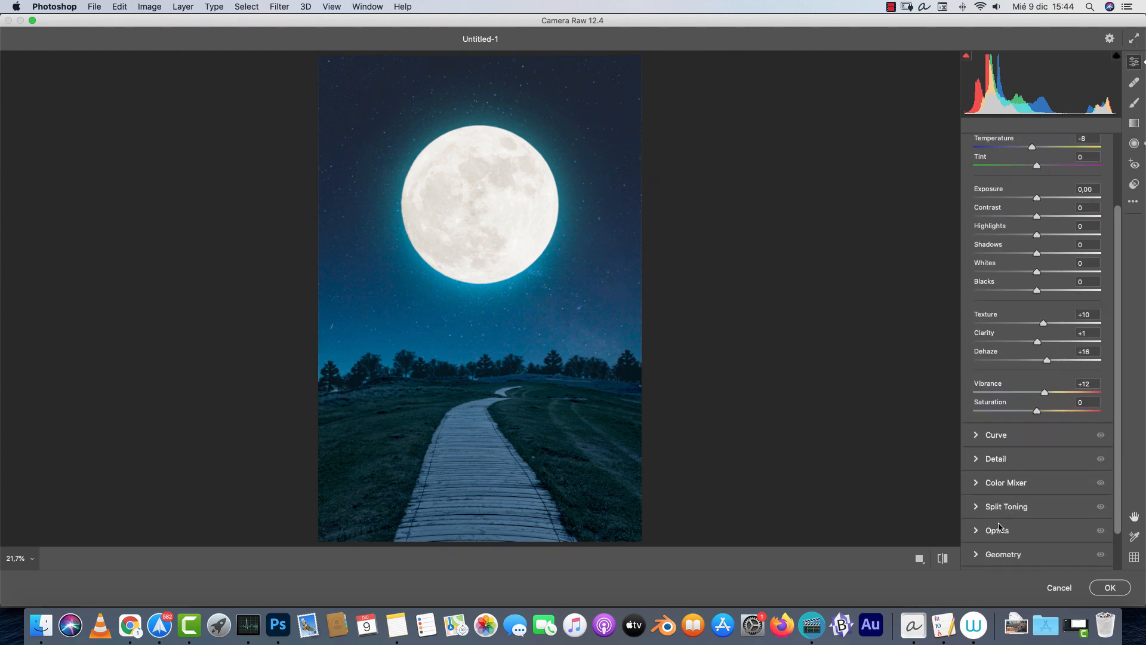
{"action": "scroll", "coordinate": [977, 440], "scroll_direction": "down", "scroll_amount": 2}
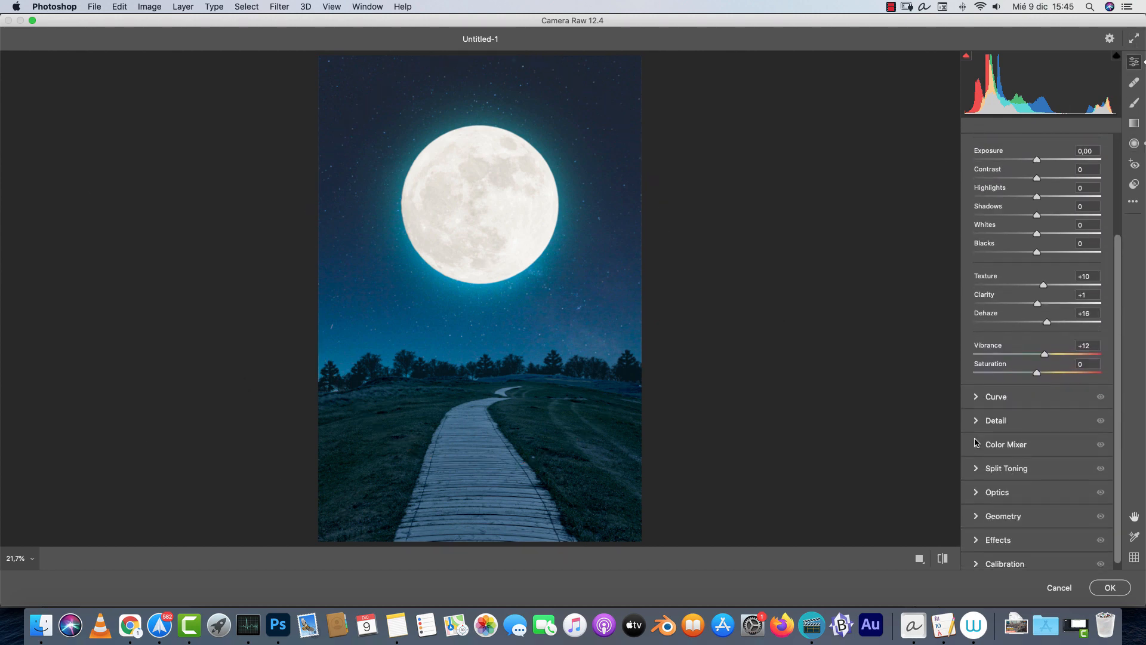
{"action": "left_click", "coordinate": [977, 533]}
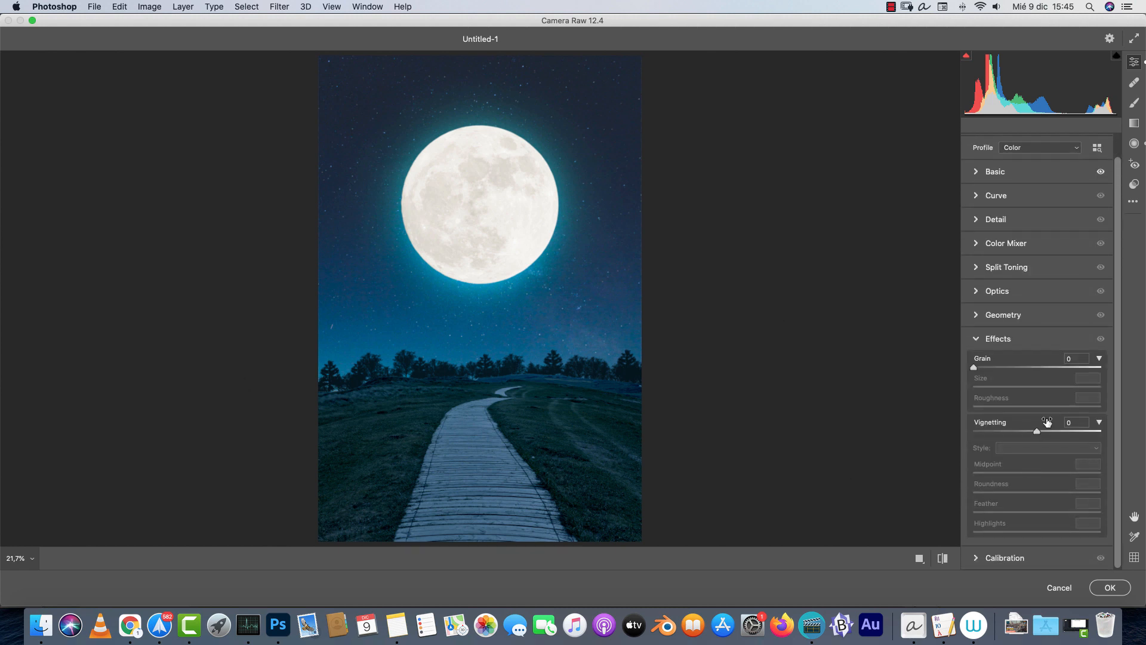
{"action": "left_click_drag", "start_coordinate": [1036, 433], "coordinate": [1027, 437]}
{"action": "left_click", "coordinate": [1100, 423]}
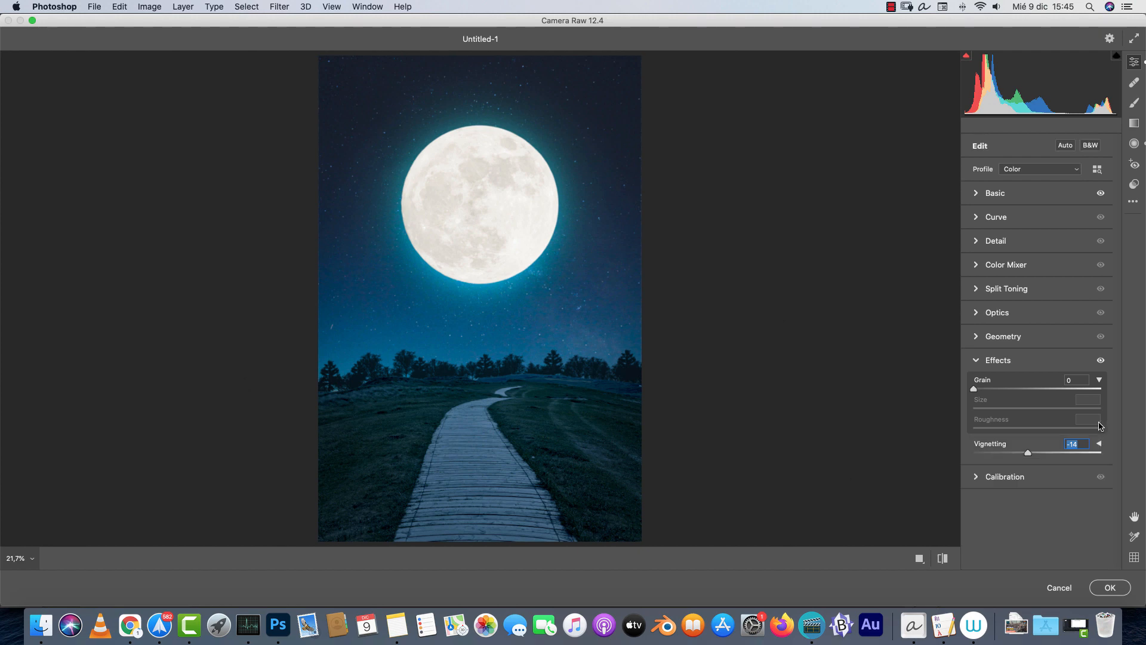
{"action": "left_click", "coordinate": [1101, 443]}
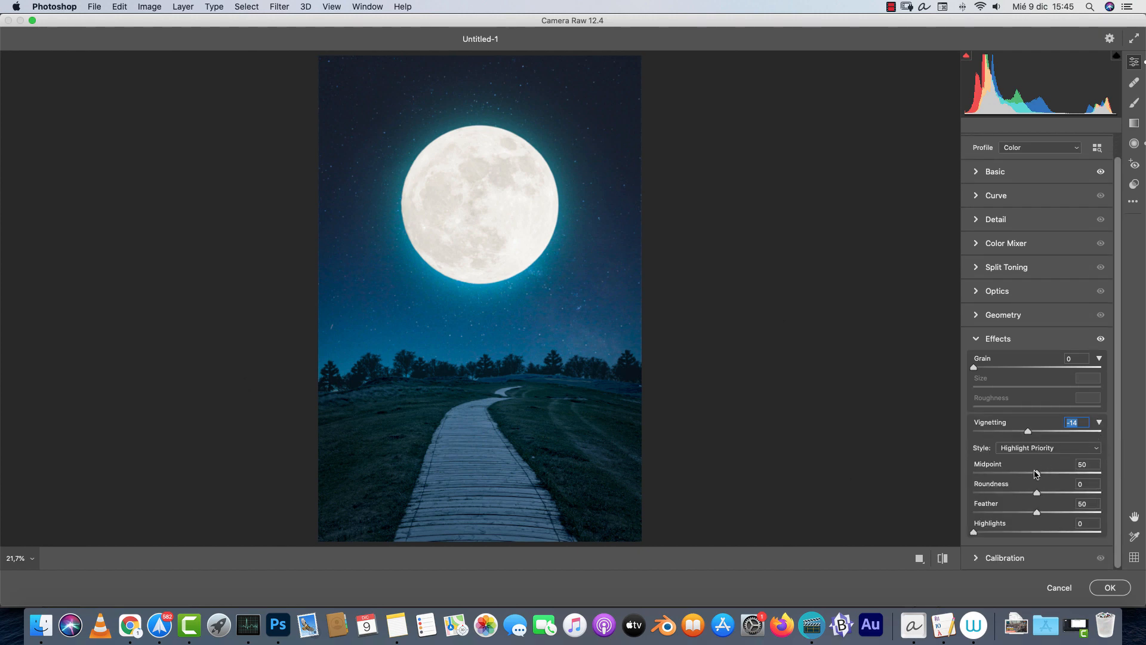
{"action": "left_click_drag", "start_coordinate": [1036, 473], "coordinate": [1078, 514]}
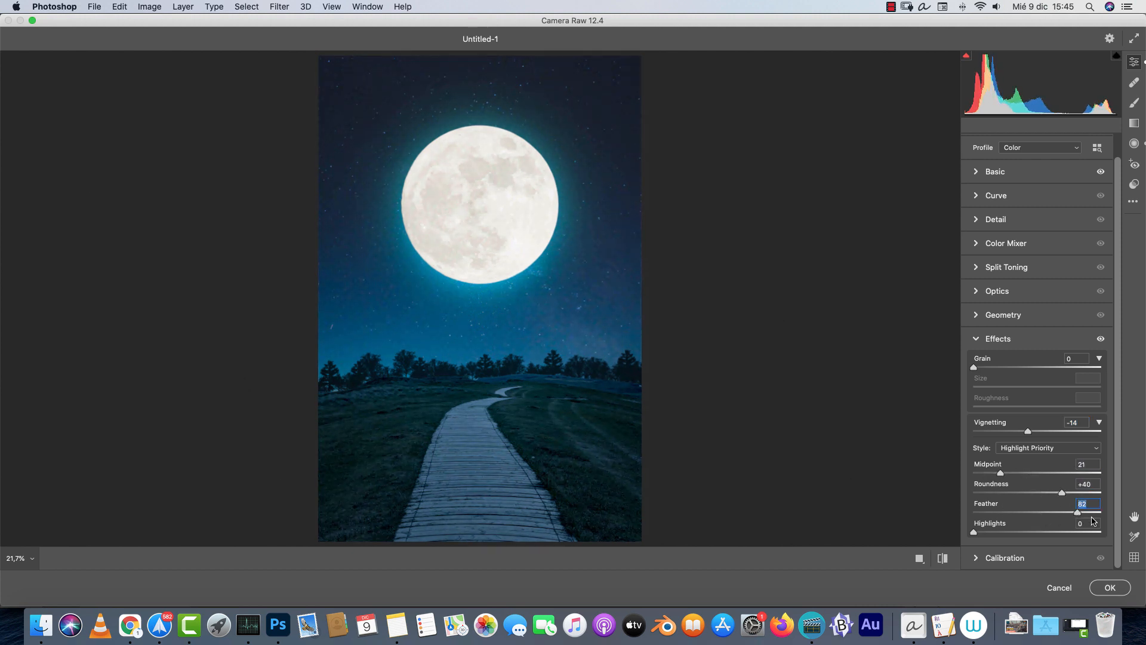
Raise the Clarity slightly in the basic adjustments and apply the Camera Raw grade to BG edit.
{"action": "scroll", "coordinate": [985, 225], "scroll_direction": "up", "scroll_amount": 2}
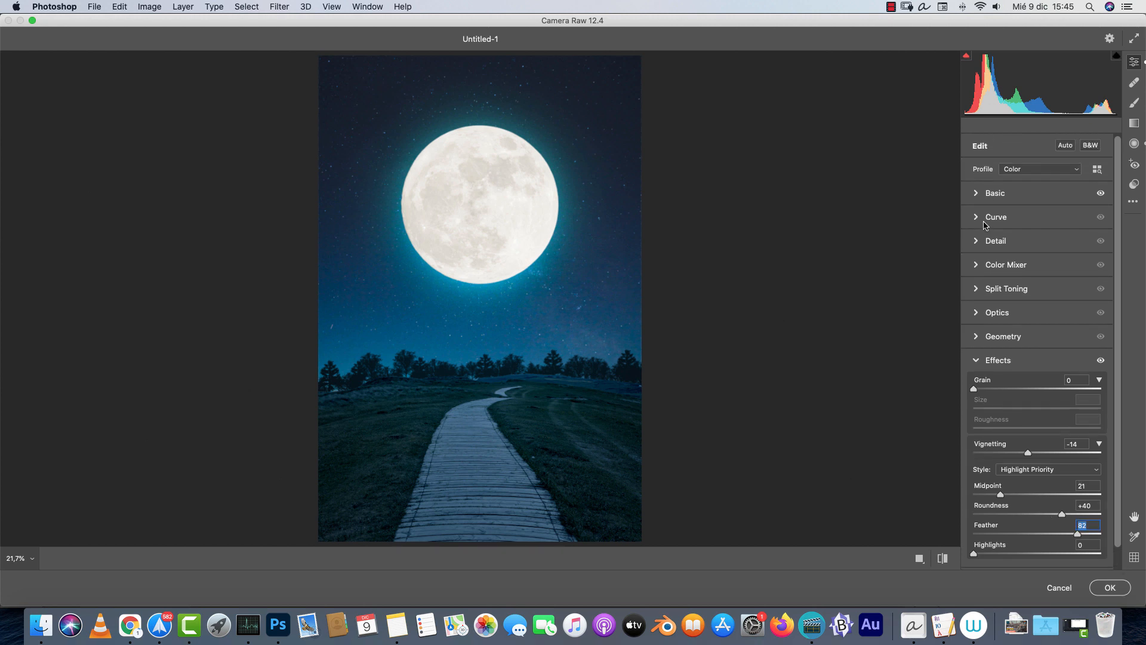
{"action": "left_click", "coordinate": [981, 196]}
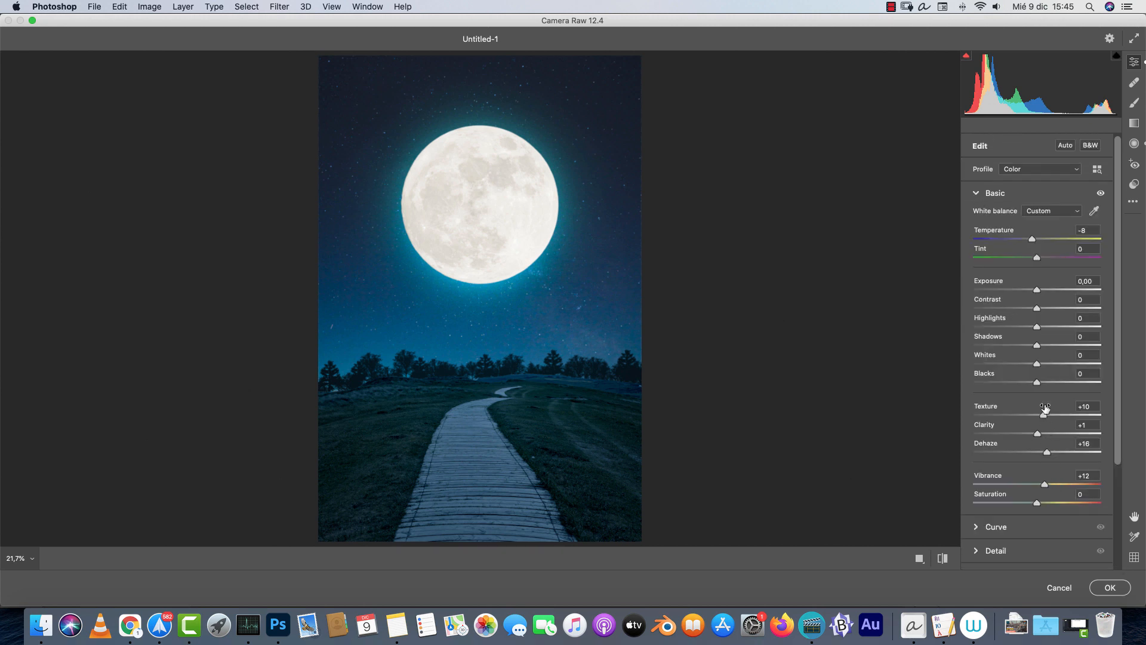
{"action": "left_click_drag", "start_coordinate": [1037, 436], "coordinate": [1047, 437]}
{"action": "left_click", "coordinate": [977, 194]}
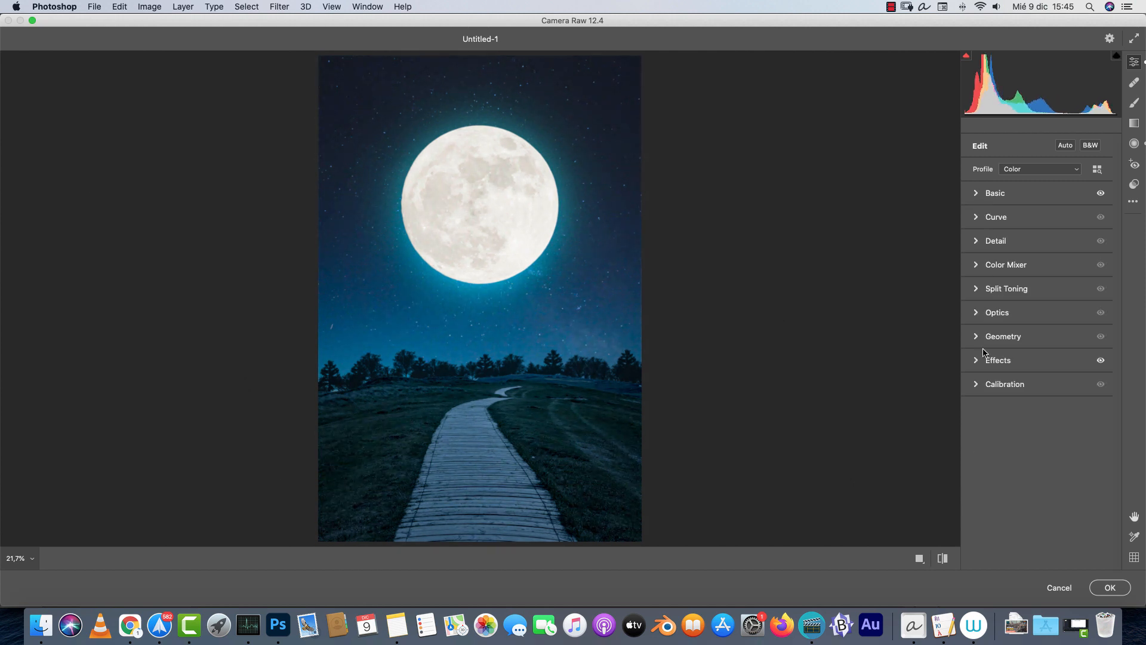
{"action": "left_click", "coordinate": [1108, 588]}
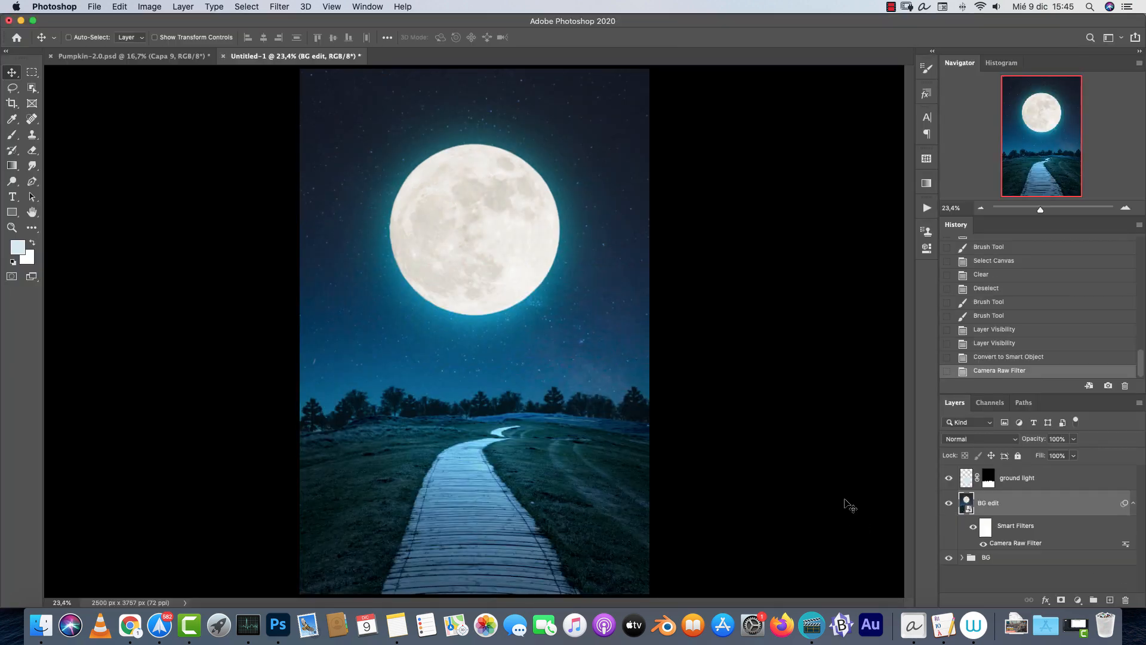
Compare the scene with and without the graded BG edit layer, leaving the layer visible.
{"action": "left_click", "coordinate": [949, 503]}
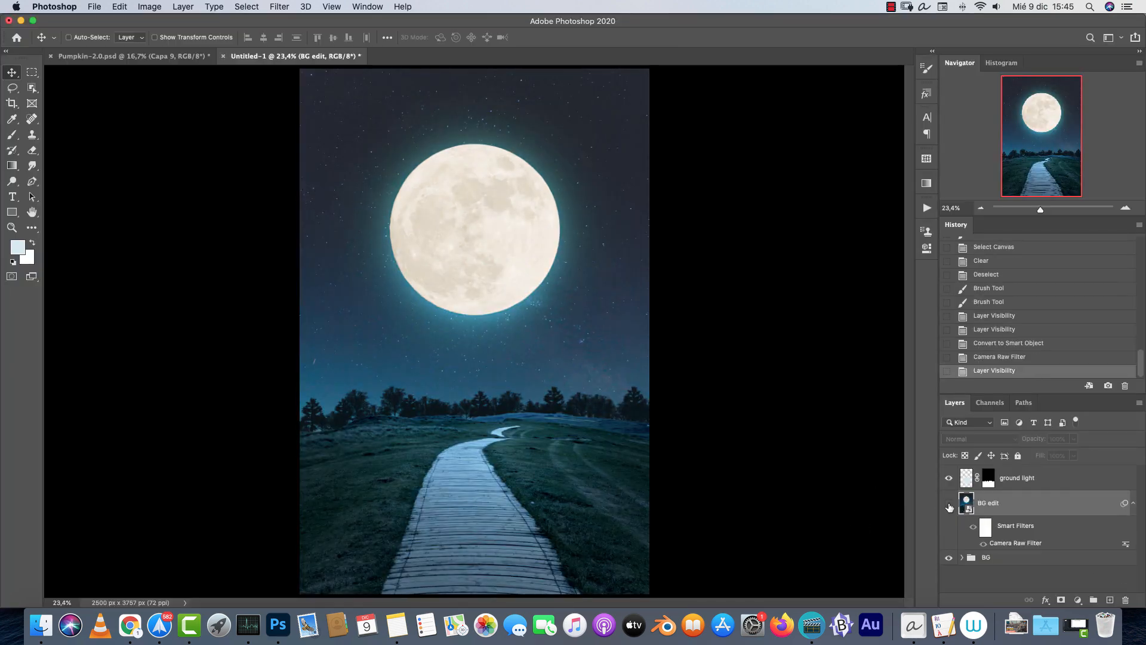
{"action": "left_click", "coordinate": [949, 505]}
{"action": "left_click", "coordinate": [949, 505]}
{"action": "left_click", "coordinate": [949, 506]}
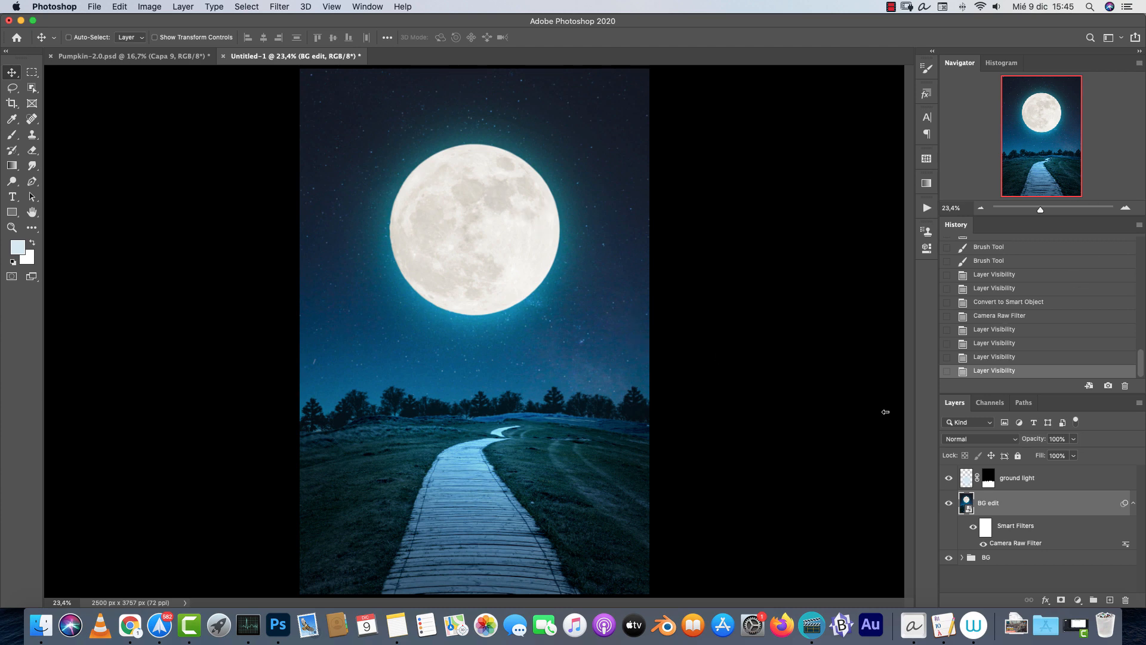
Place Pumpkin Monster.png from the Stock folder as an embedded object above the ground light layer.
{"action": "left_click", "coordinate": [1078, 486]}
{"action": "key", "text": "super+o"}
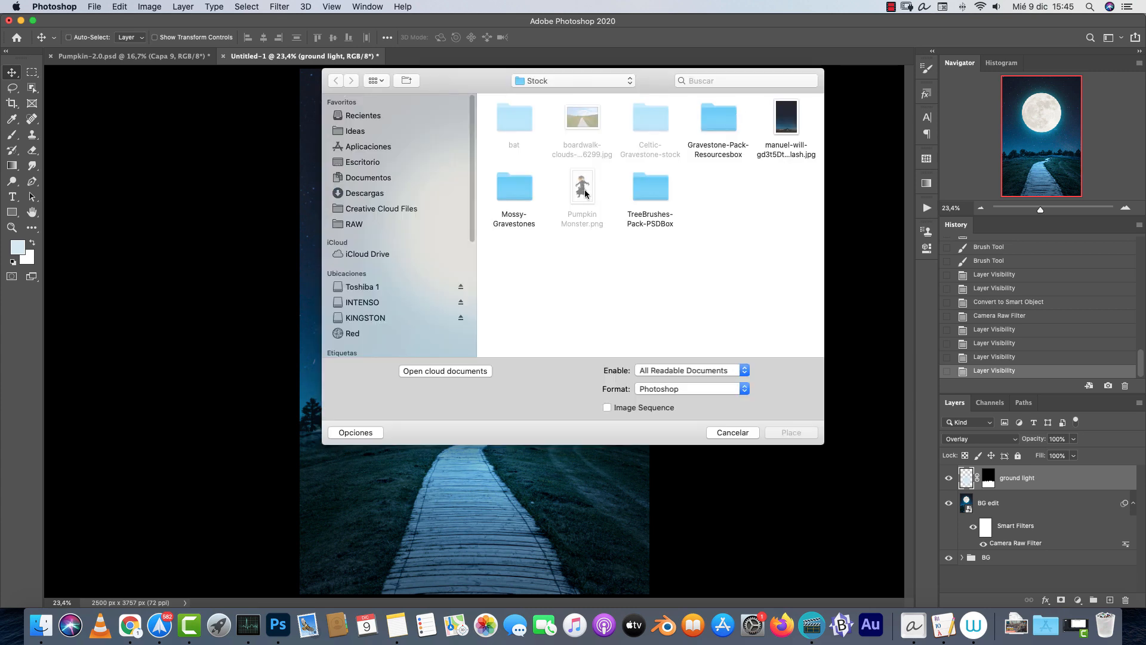
{"action": "left_click", "coordinate": [585, 193]}
{"action": "left_click", "coordinate": [792, 432]}
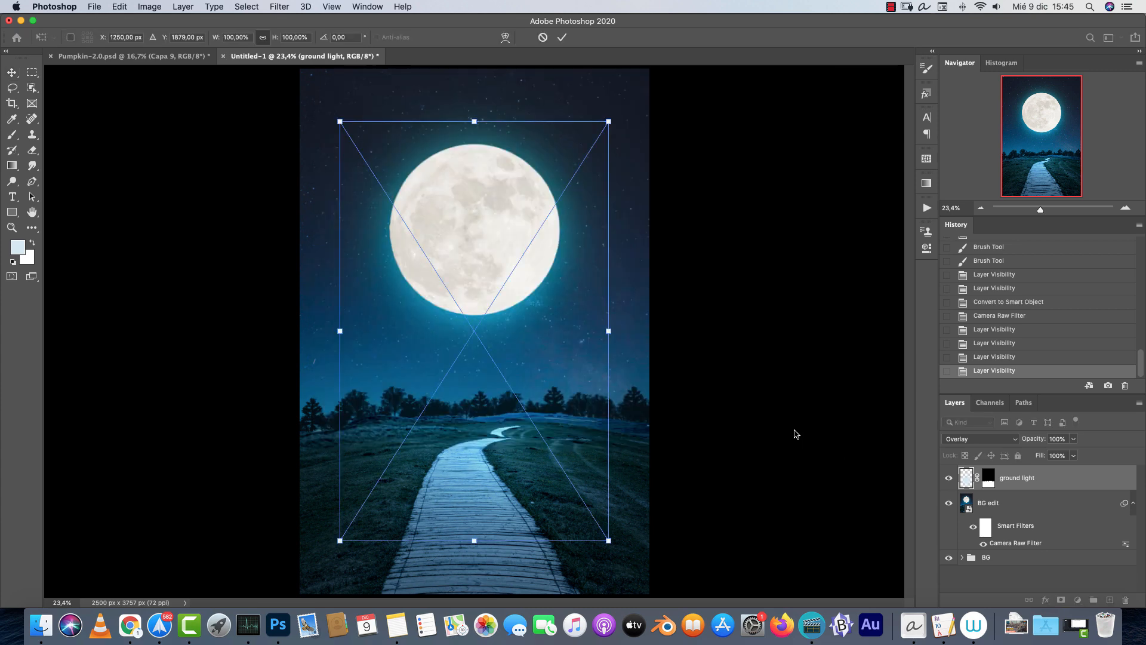
Scale the pumpkin monster to about 90% and position it in front of the moon, above the start of the boardwalk.
{"action": "mouse_move", "coordinate": [526, 433]}
{"action": "left_mouse_down"}
{"action": "mouse_move", "coordinate": [556, 381]}
{"action": "mouse_move", "coordinate": [538, 419]}
{"action": "left_mouse_up"}
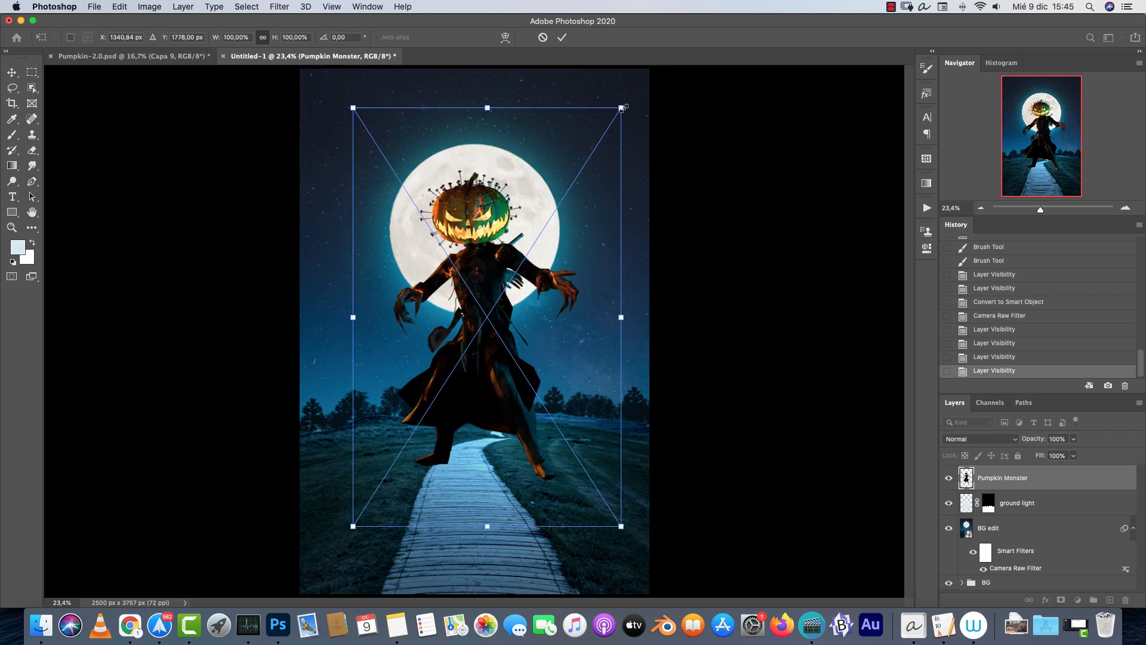
{"action": "left_click_drag", "start_coordinate": [623, 108], "coordinate": [594, 149]}
{"action": "left_click_drag", "start_coordinate": [526, 401], "coordinate": [543, 367]}
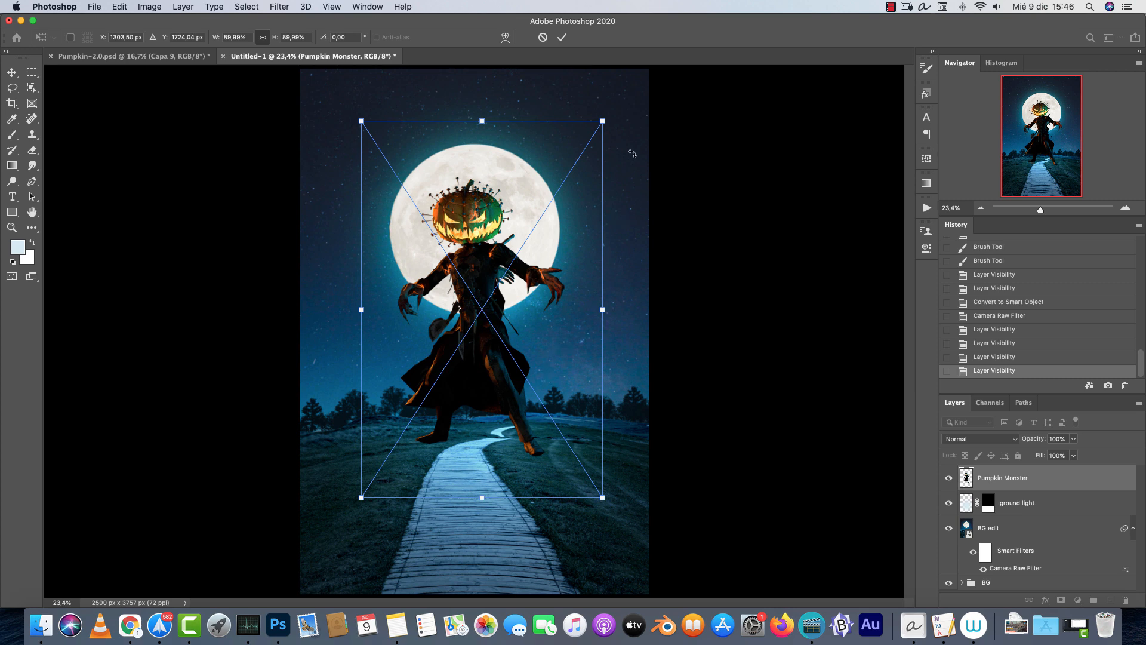
{"action": "mouse_move", "coordinate": [515, 291]}
{"action": "left_mouse_down"}
{"action": "mouse_move", "coordinate": [513, 317]}
{"action": "mouse_move", "coordinate": [508, 303]}
{"action": "left_mouse_up"}
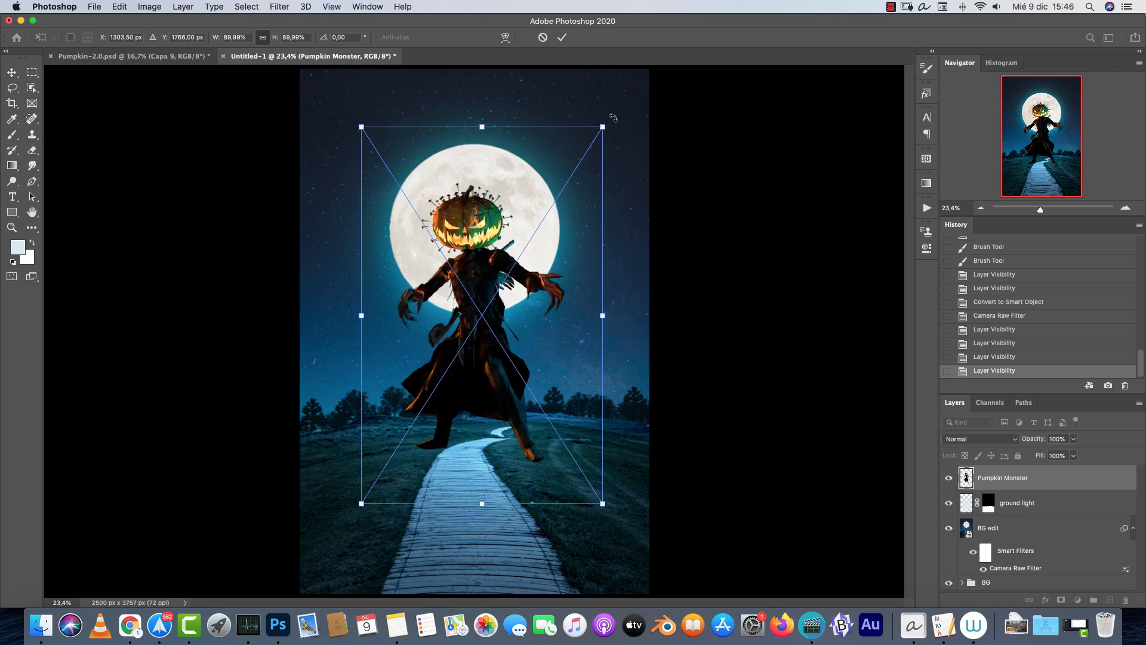
{"action": "left_click_drag", "start_coordinate": [605, 126], "coordinate": [607, 123]}
{"action": "left_click_drag", "start_coordinate": [523, 245], "coordinate": [511, 247]}
{"action": "key", "text": "Return"}
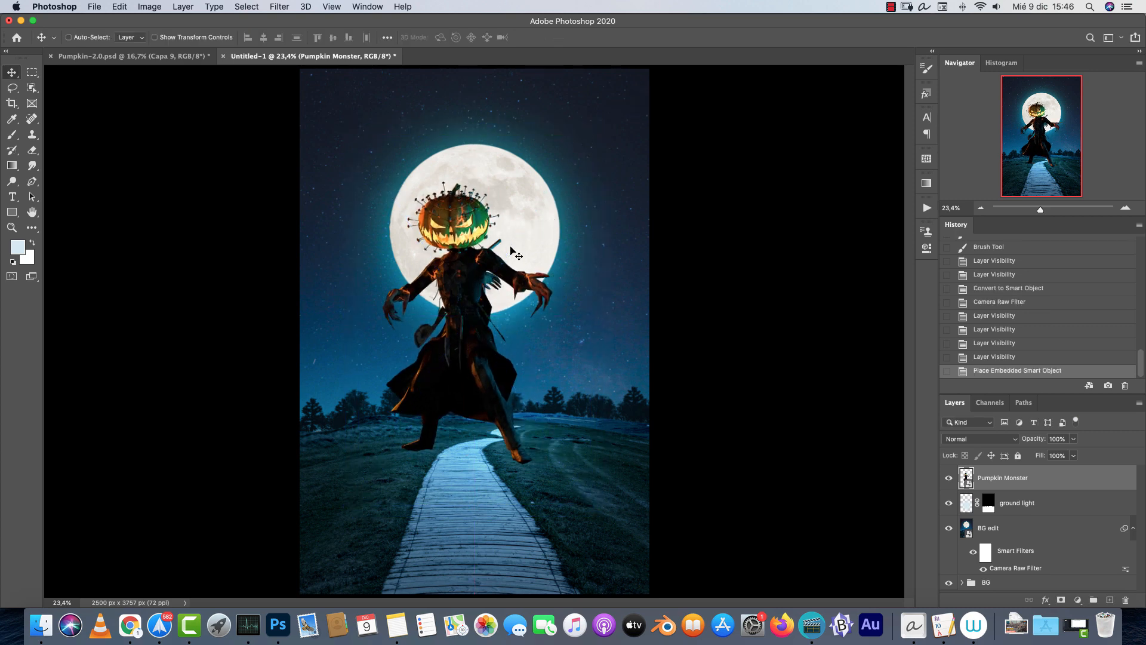
Examine the monster's head, arms, coat and feet up close against the background, undoing any accidental move of the layer.
{"action": "key", "text": "super+plus"}
{"action": "key", "text": "super+plus"}
{"action": "key", "text": "super+plus"}
{"action": "key", "text": "super+plus"}
{"action": "key", "text": "super+plus"}
{"action": "left_click_drag", "start_coordinate": [651, 210], "coordinate": [655, 476]}
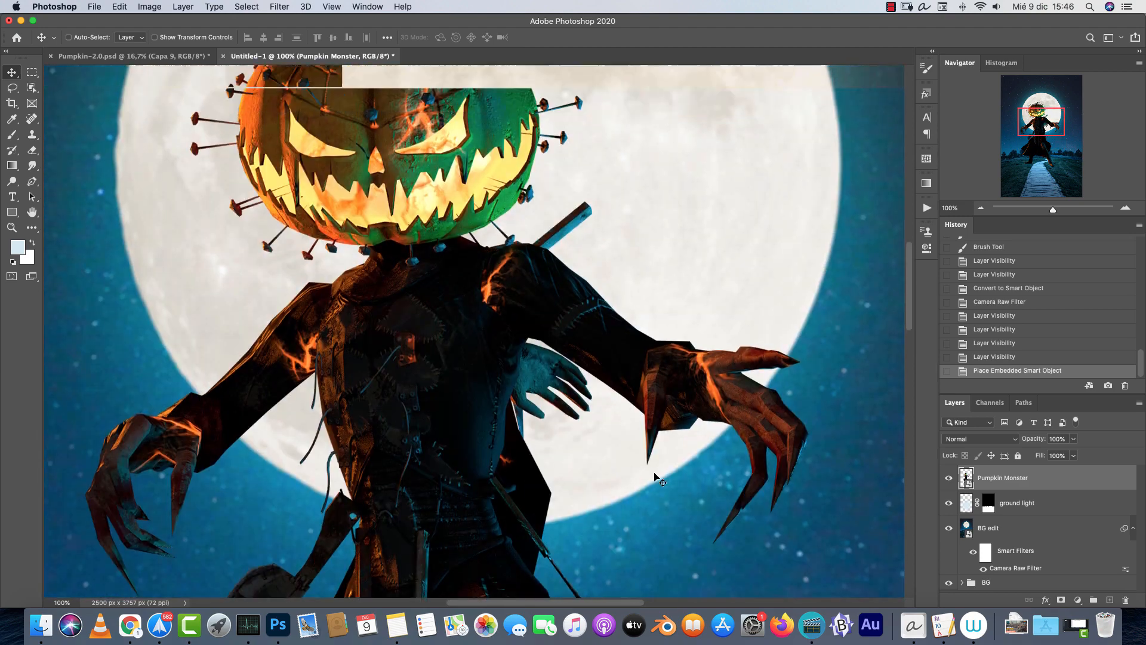
{"action": "key", "text": "super+0"}
{"action": "scroll", "coordinate": [507, 364], "scroll_direction": "up", "scroll_amount": 5}
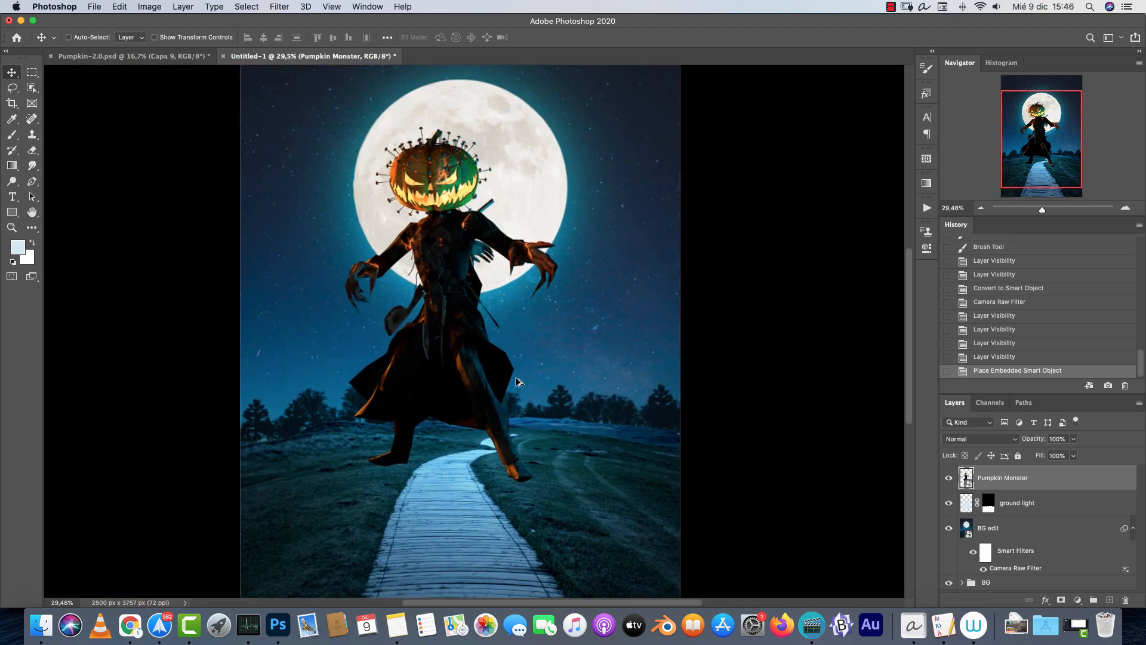
{"action": "scroll", "coordinate": [434, 294], "scroll_direction": "up", "scroll_amount": 8}
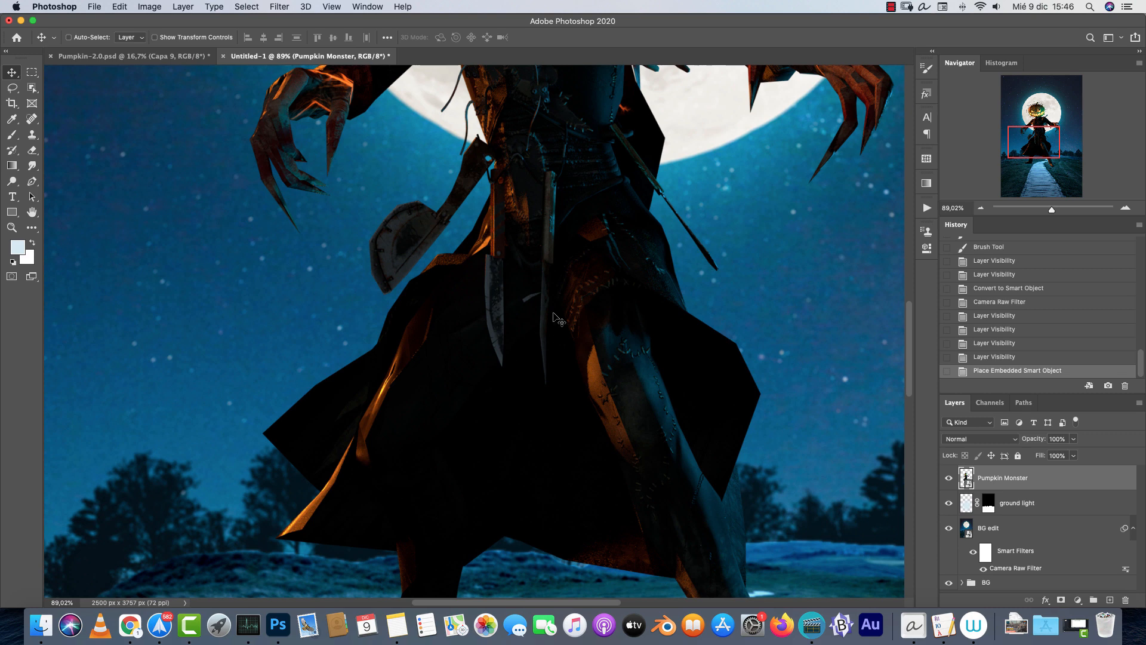
{"action": "left_click_drag", "start_coordinate": [558, 320], "coordinate": [573, 582]}
{"action": "key", "text": "super+z"}
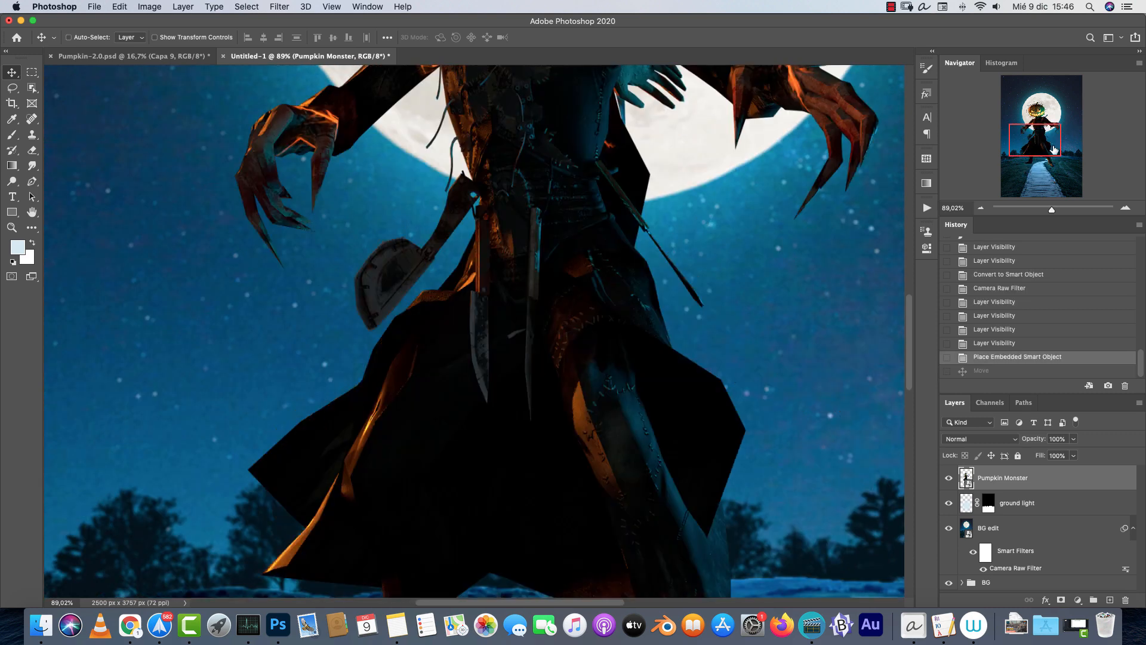
{"action": "left_click_drag", "start_coordinate": [712, 385], "coordinate": [653, 287]}
{"action": "left_click_drag", "start_coordinate": [675, 396], "coordinate": [677, 194]}
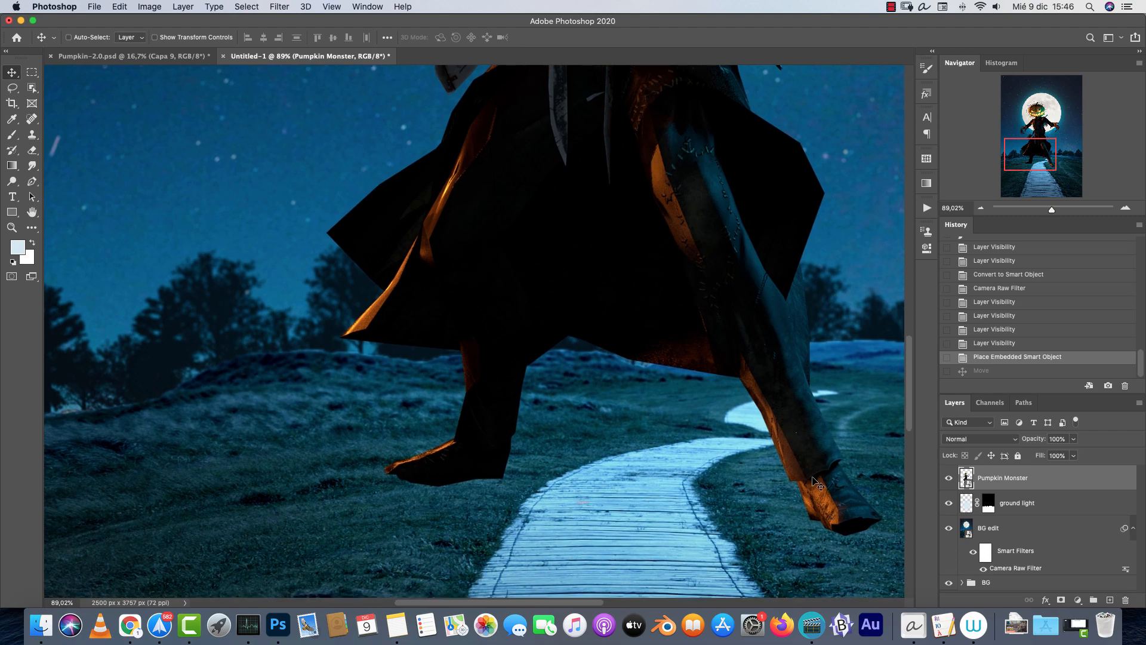
{"action": "left_click_drag", "start_coordinate": [590, 209], "coordinate": [493, 603]}
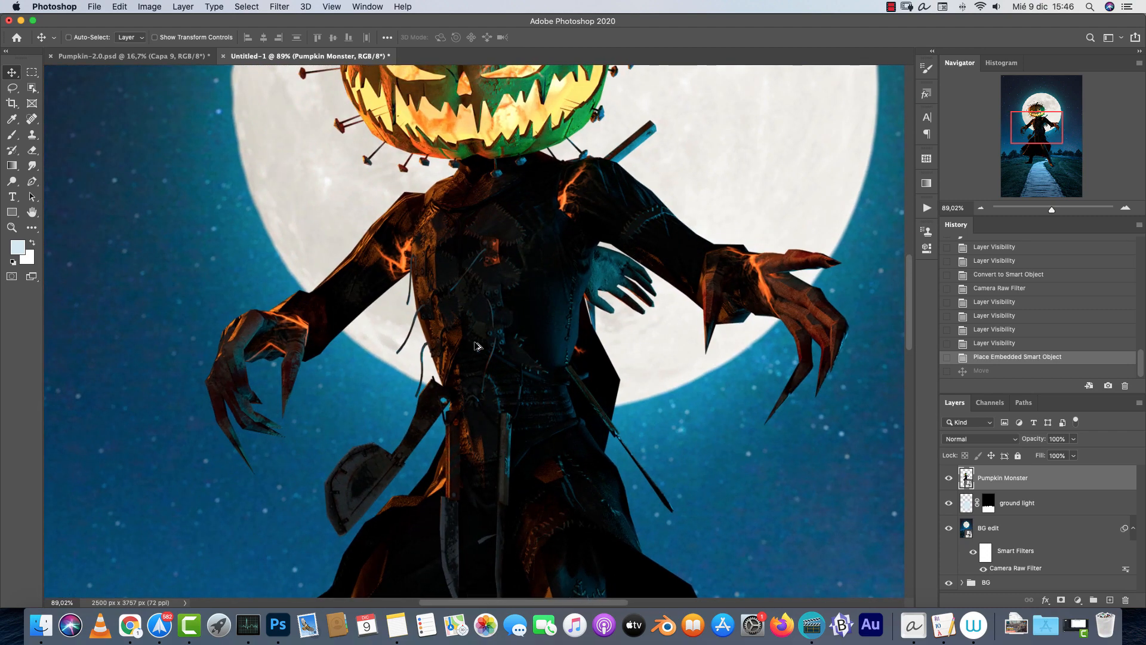
Start a Hue/Saturation adjustment on the Pumpkin Monster layer, placing its dialog beside the monster's body.
{"action": "left_click_drag", "start_coordinate": [616, 276], "coordinate": [598, 511]}
{"action": "scroll", "coordinate": [596, 489], "scroll_direction": "down", "scroll_amount": 1}
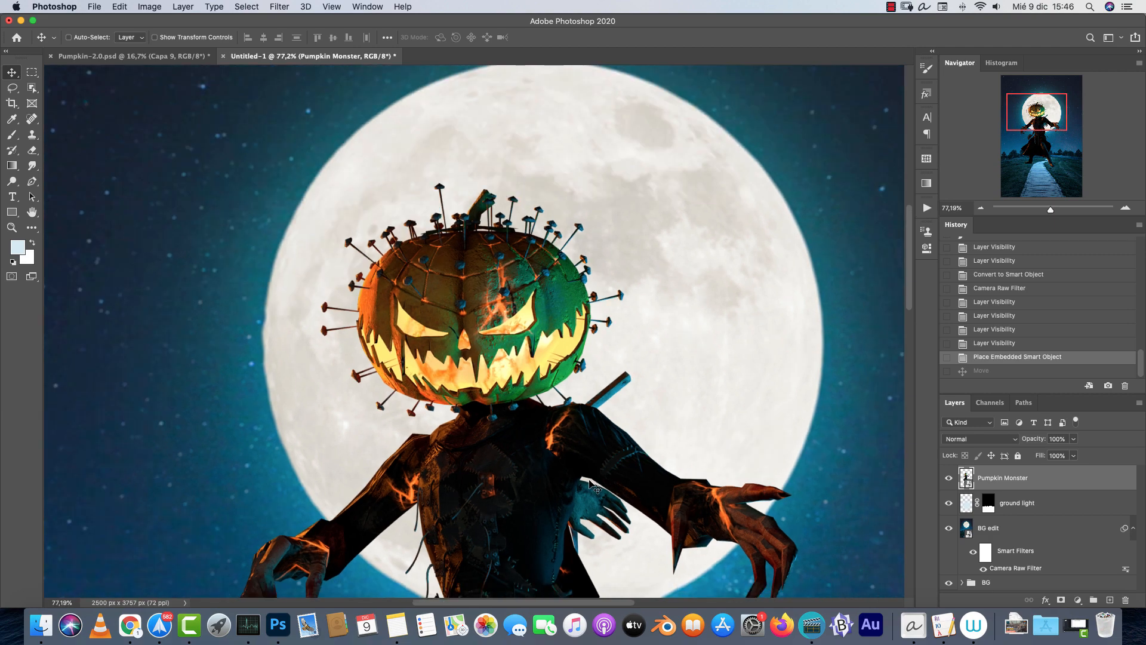
{"action": "left_click_drag", "start_coordinate": [673, 470], "coordinate": [669, 278]}
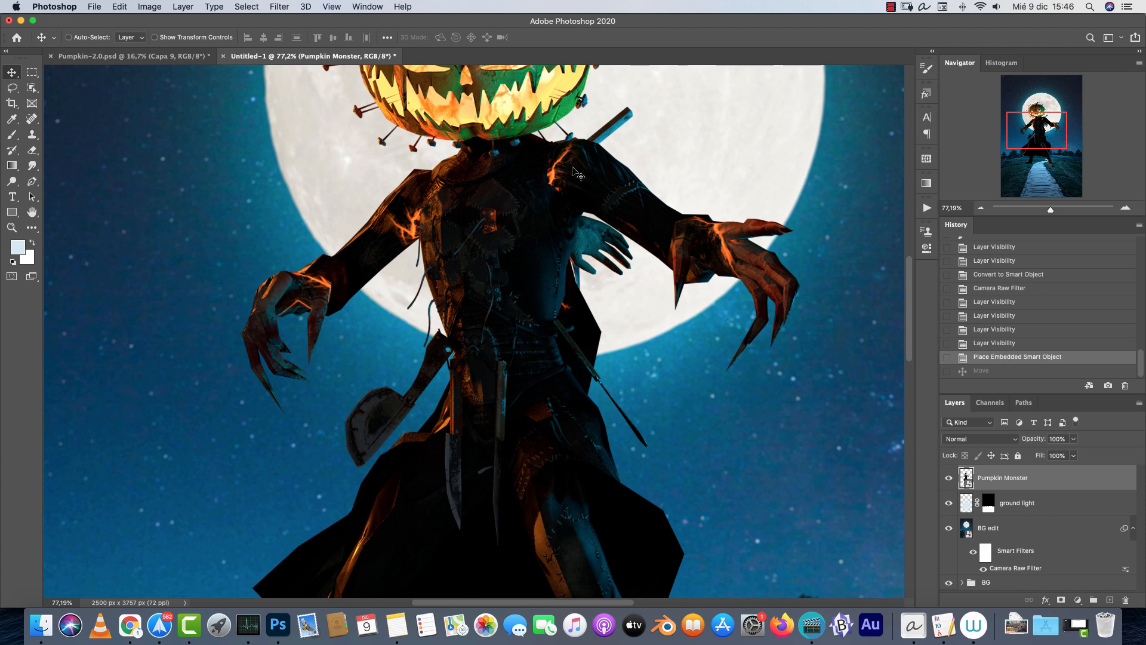
{"action": "left_click_drag", "start_coordinate": [573, 145], "coordinate": [582, 330]}
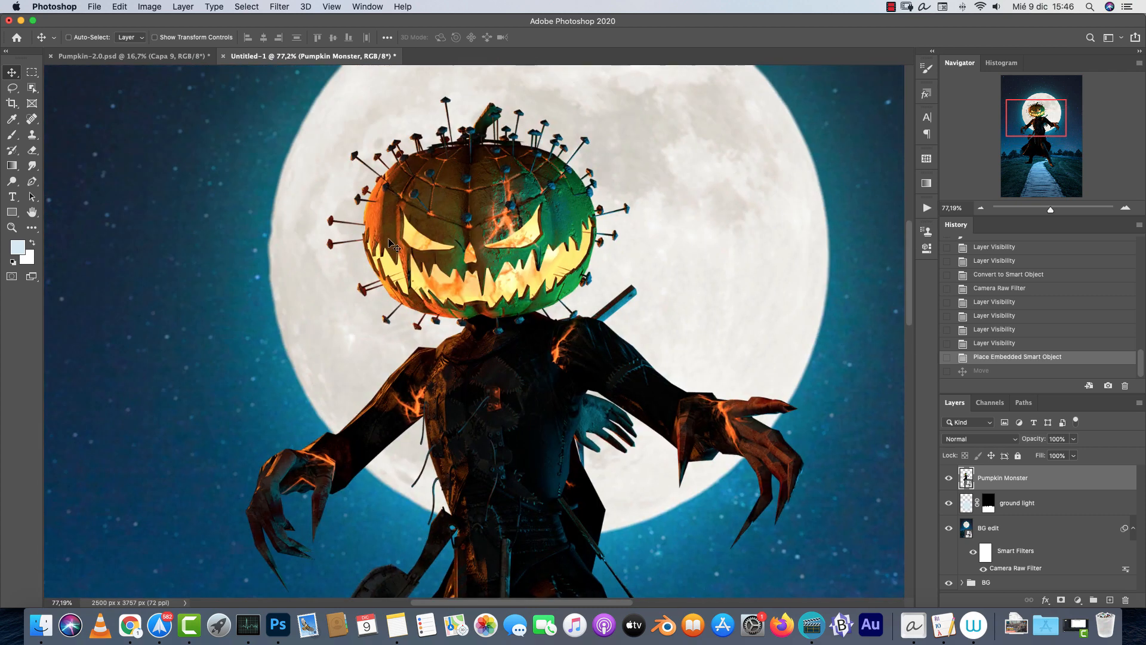
{"action": "scroll", "coordinate": [597, 296], "scroll_direction": "down", "scroll_amount": 5}
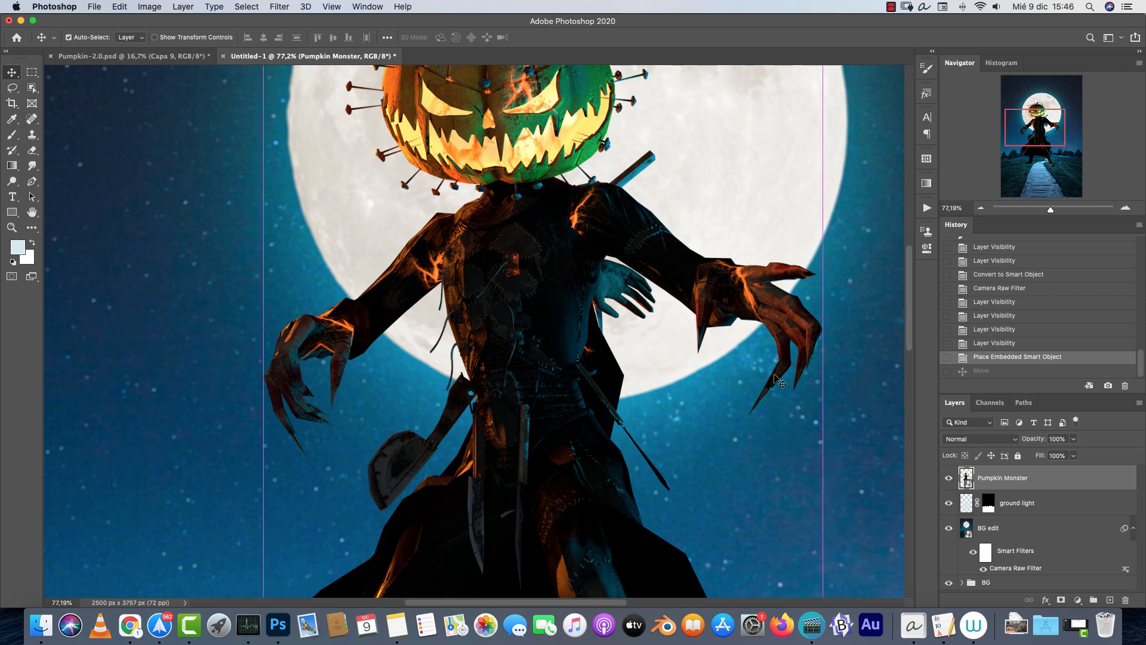
{"action": "key", "text": "super+u"}
{"action": "left_click_drag", "start_coordinate": [840, 211], "coordinate": [841, 182]}
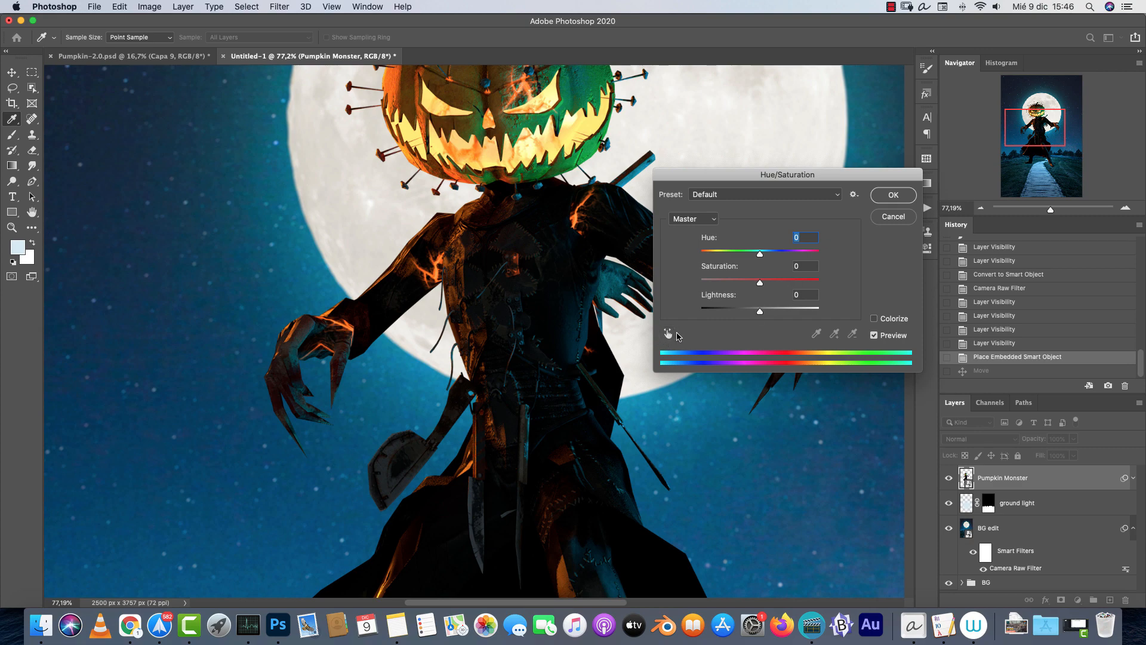
Target the Reds from the coat's orange lower edge, shifting their range to 337°/7° and 37°\67° with Saturation set to 0.
{"action": "scroll", "coordinate": [544, 499], "scroll_direction": "down", "scroll_amount": 10}
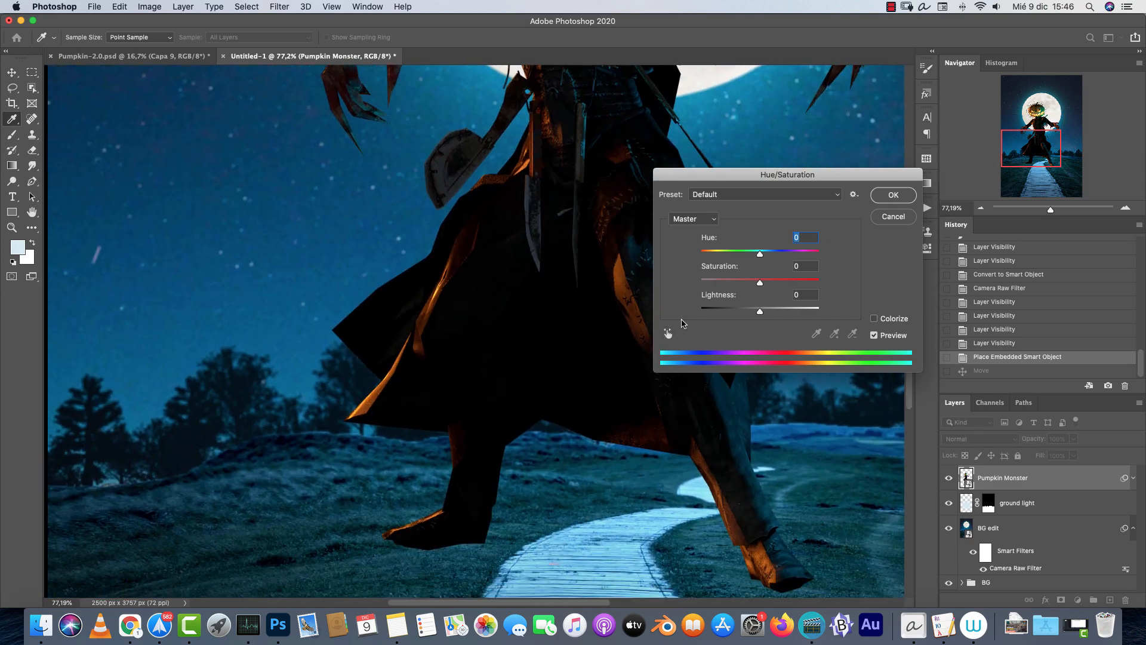
{"action": "left_click", "coordinate": [668, 334]}
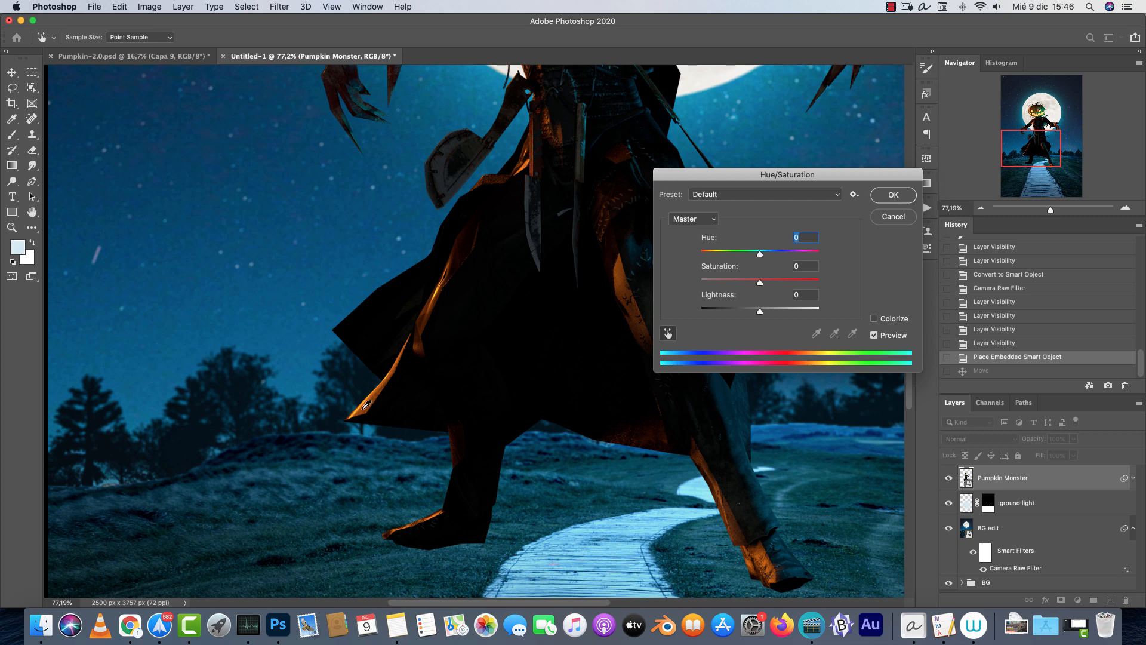
{"action": "left_click_drag", "start_coordinate": [367, 399], "coordinate": [330, 412]}
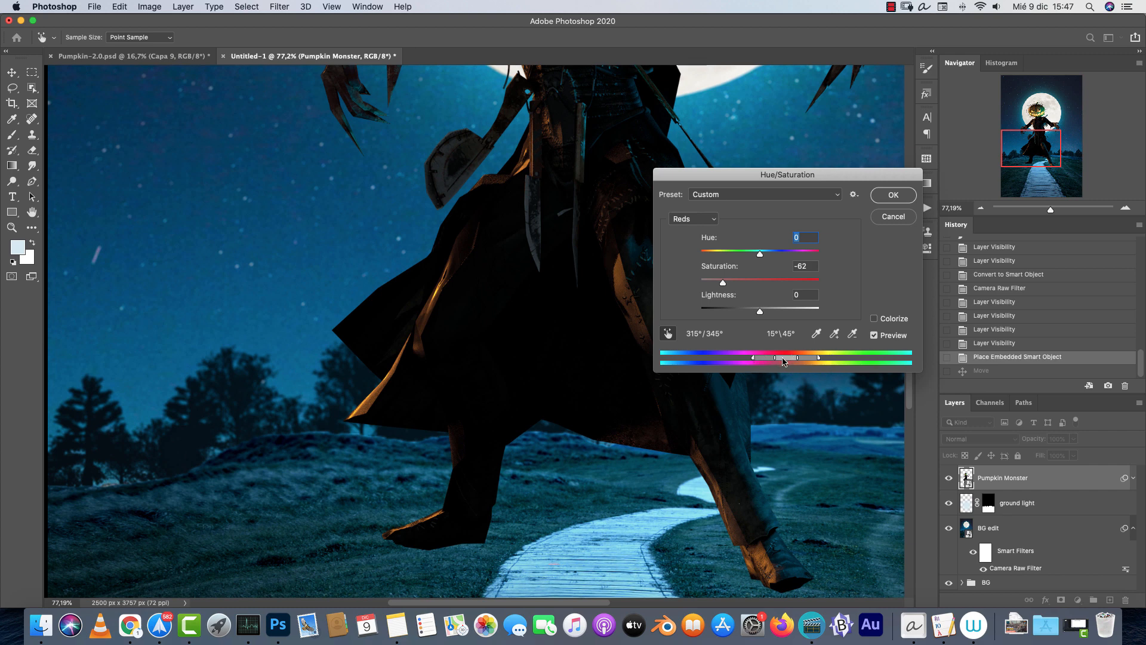
{"action": "left_click_drag", "start_coordinate": [791, 361], "coordinate": [800, 361]}
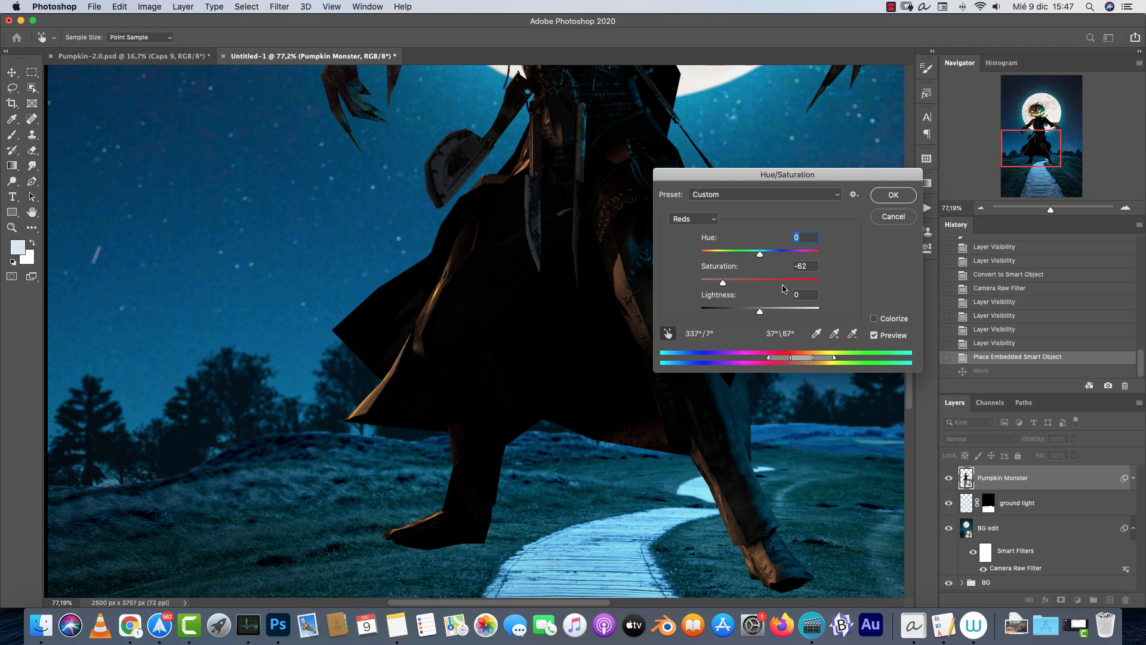
{"action": "key", "text": "Tab"}
{"action": "type", "text": "0"}
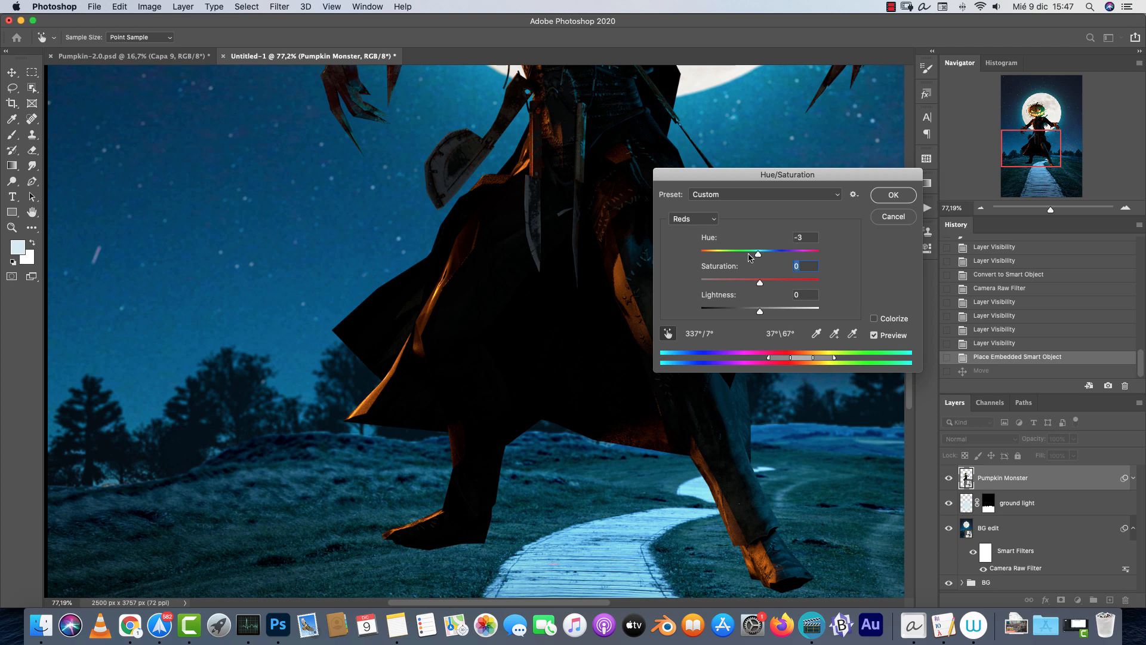
Set the Reds hue of the Pumpkin Monster layer to +158 and apply the Hue/Saturation filter.
{"action": "left_click_drag", "start_coordinate": [759, 253], "coordinate": [834, 265]}
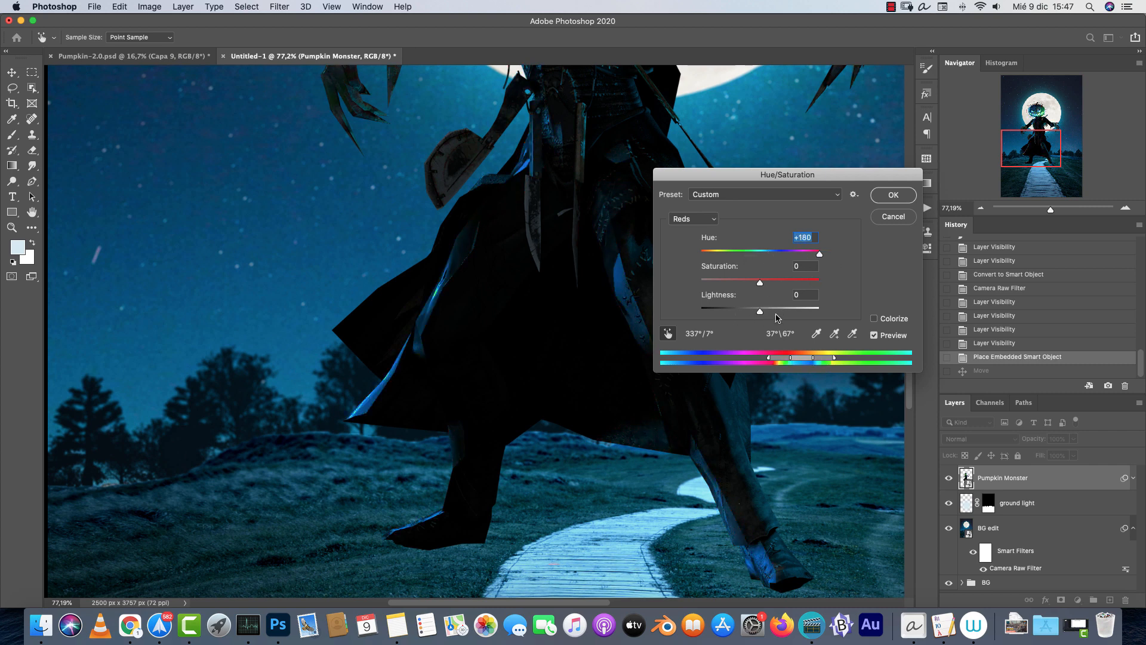
{"action": "left_click_drag", "start_coordinate": [818, 256], "coordinate": [814, 257]}
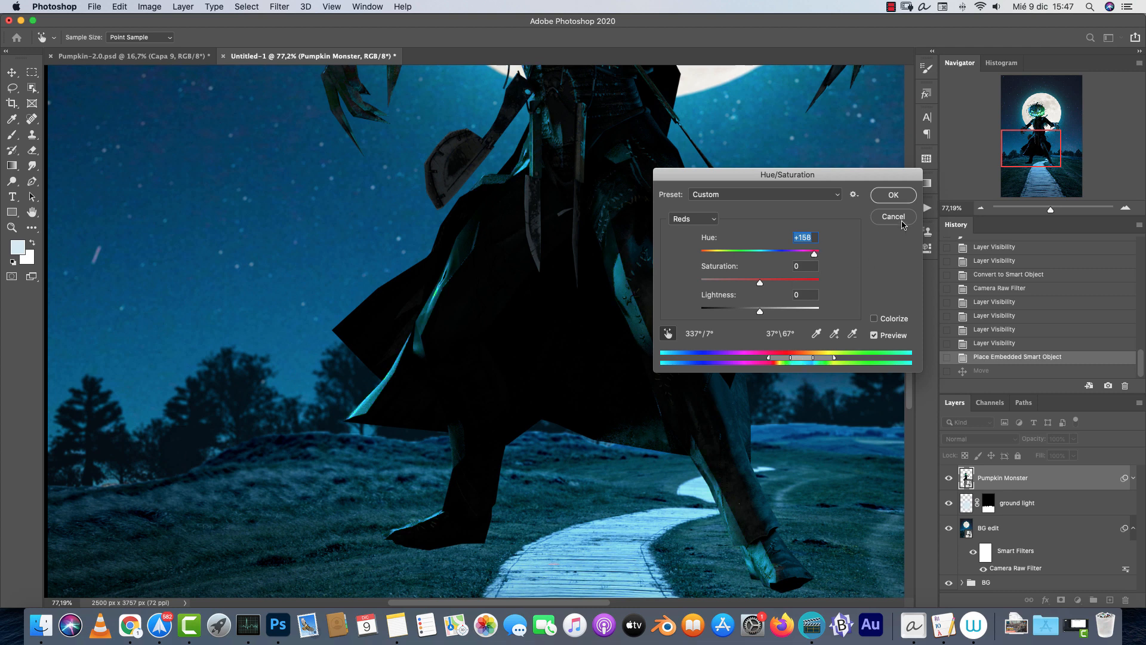
{"action": "left_click", "coordinate": [896, 196]}
Invert the Pumpkin Monster layer's smart filter mask to hide the Hue/Saturation effect.
{"action": "left_click_drag", "start_coordinate": [1064, 169], "coordinate": [1063, 126]}
{"action": "left_click_drag", "start_coordinate": [673, 442], "coordinate": [645, 210]}
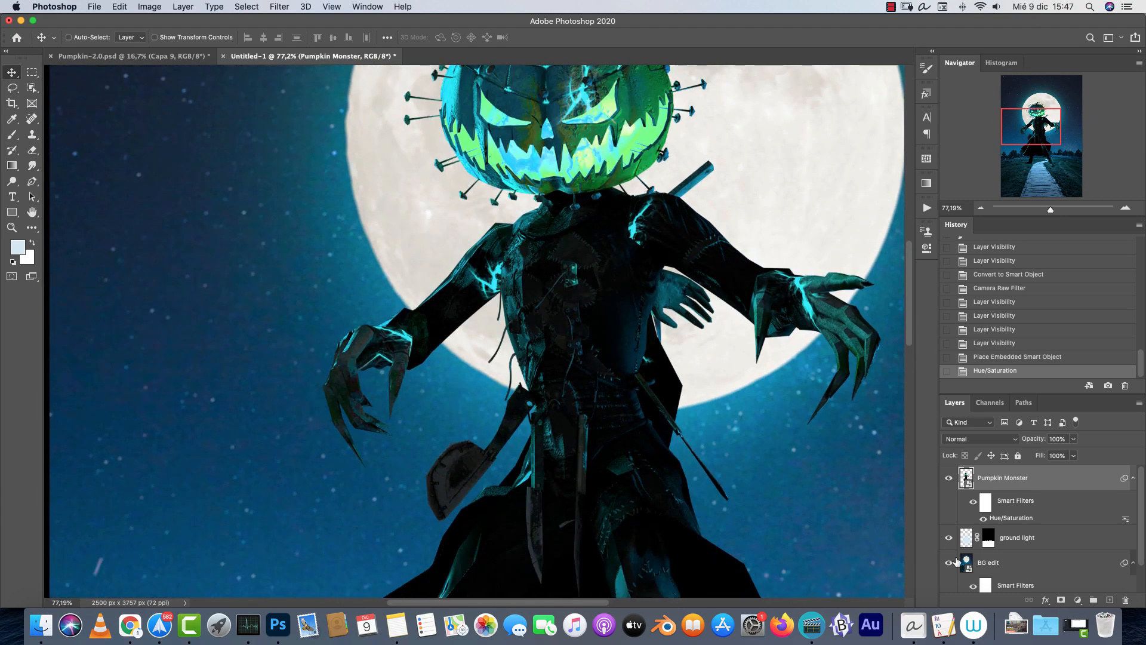
{"action": "left_click", "coordinate": [986, 502]}
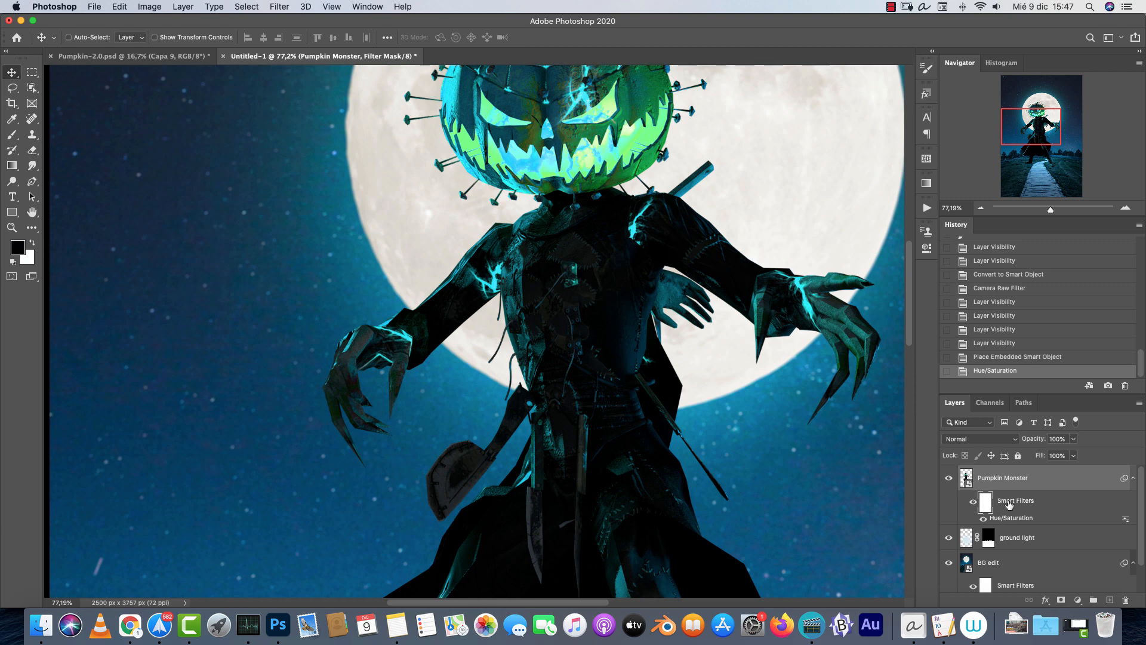
{"action": "key", "text": "super+i"}
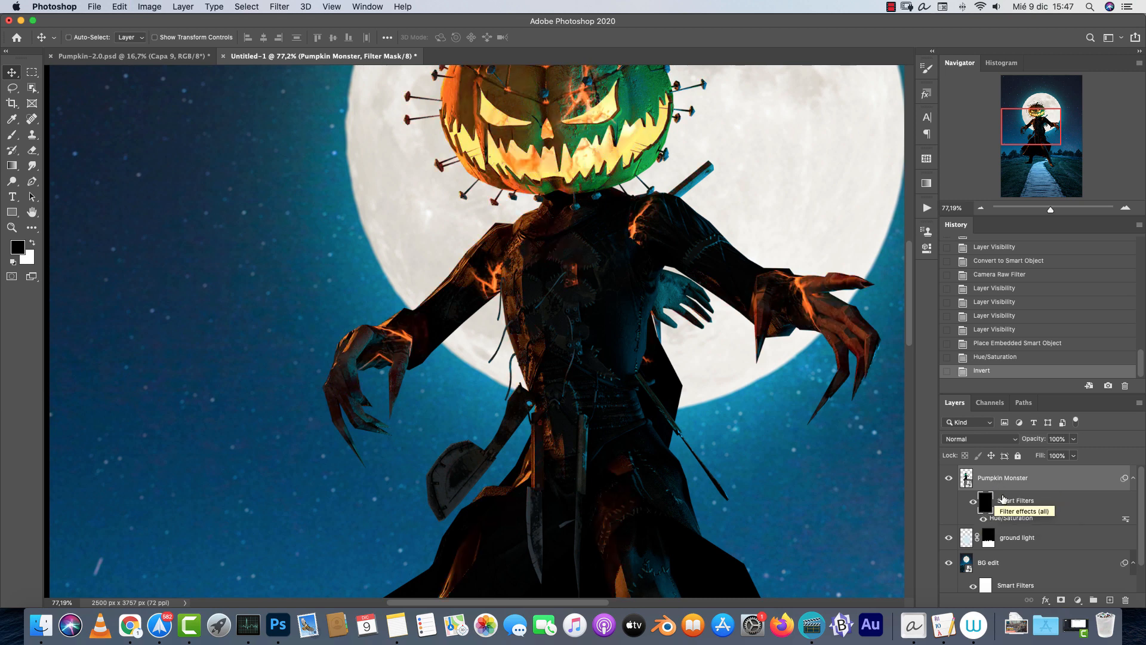
Paint white on the filter mask with a 60 px brush over the monster's legs, boots and lower coat edges.
{"action": "scroll", "coordinate": [681, 433], "scroll_direction": "down", "scroll_amount": 10}
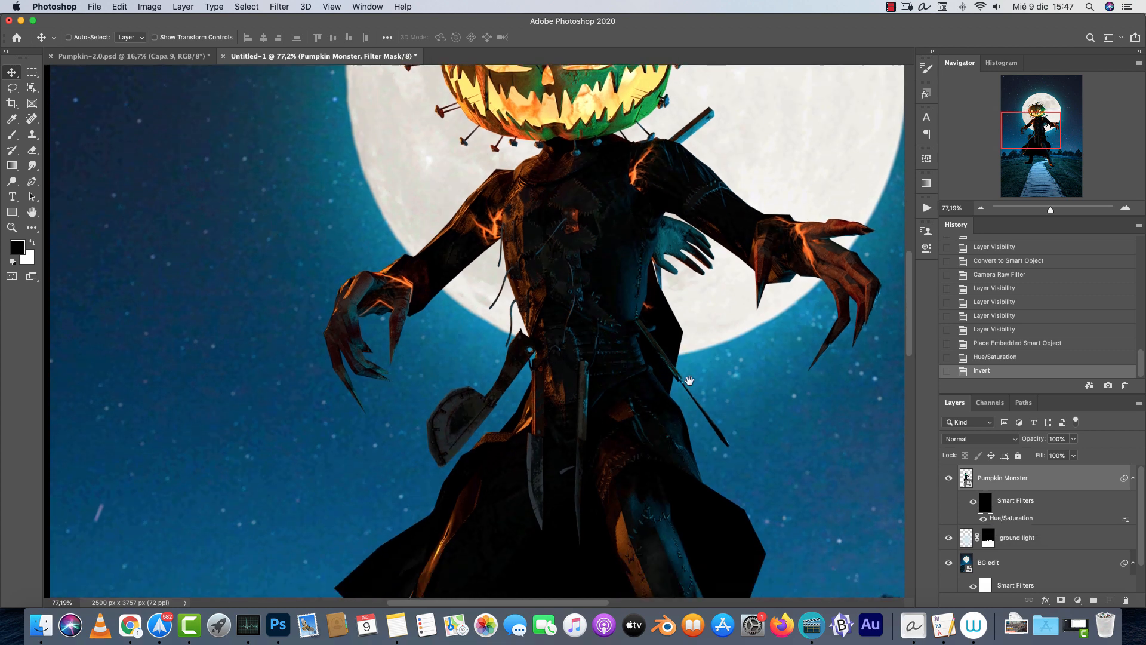
{"action": "scroll", "coordinate": [703, 338], "scroll_direction": "down", "scroll_amount": 2}
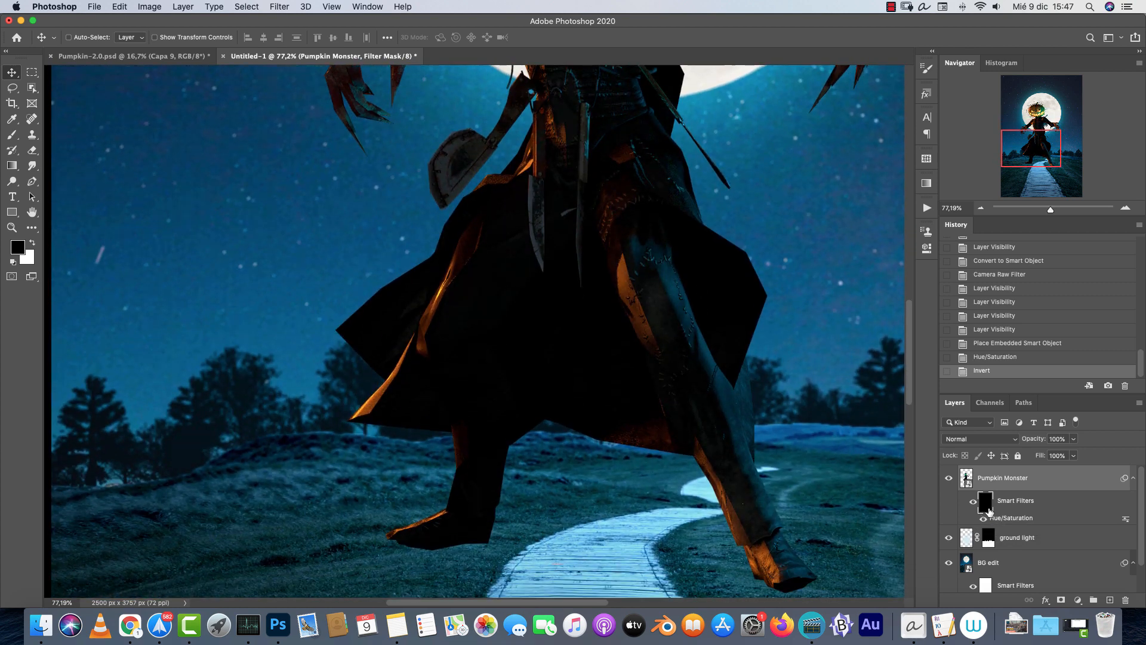
{"action": "key", "text": "b"}
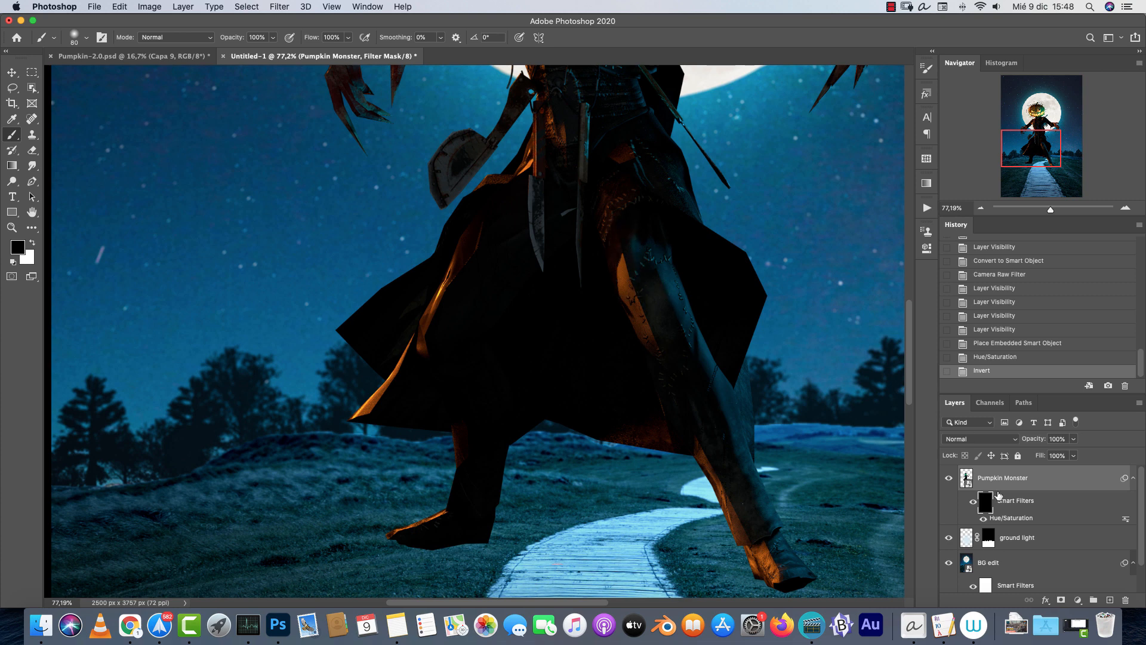
{"action": "key", "text": "x"}
{"action": "key", "text": "bracketleft"}
{"action": "key", "text": "bracketleft"}
{"action": "mouse_move", "coordinate": [622, 261]}
{"action": "left_mouse_down"}
{"action": "mouse_move", "coordinate": [627, 302]}
{"action": "mouse_move", "coordinate": [717, 486]}
{"action": "mouse_move", "coordinate": [777, 590]}
{"action": "mouse_move", "coordinate": [794, 579]}
{"action": "left_mouse_up"}
{"action": "left_click_drag", "start_coordinate": [757, 560], "coordinate": [767, 572]}
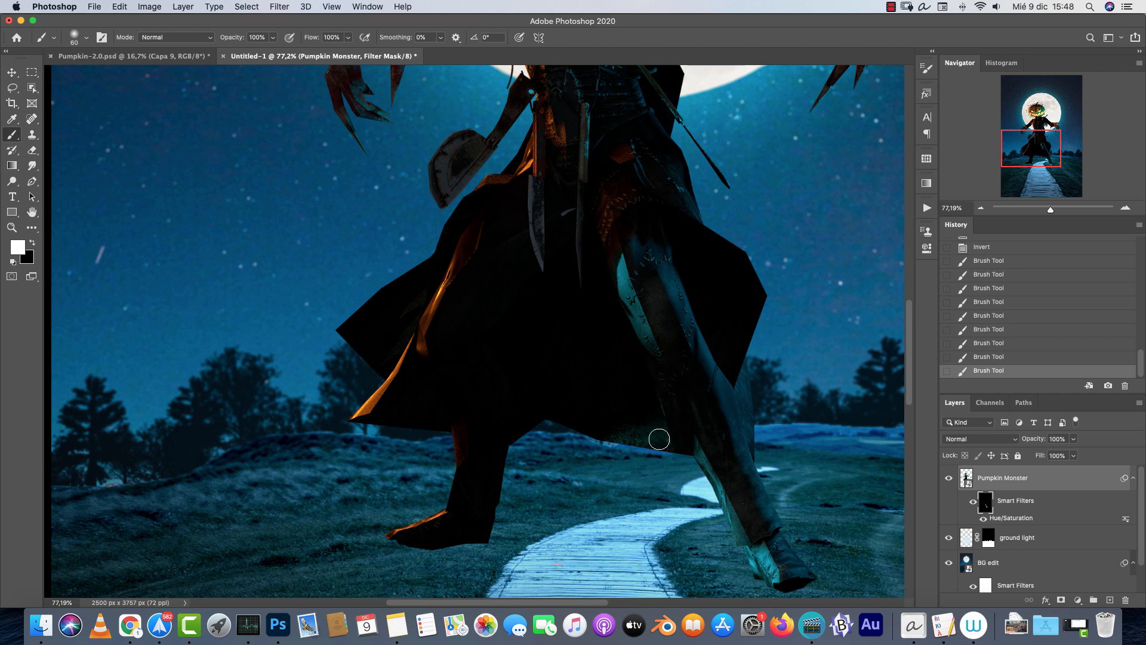
{"action": "left_click_drag", "start_coordinate": [456, 253], "coordinate": [356, 416]}
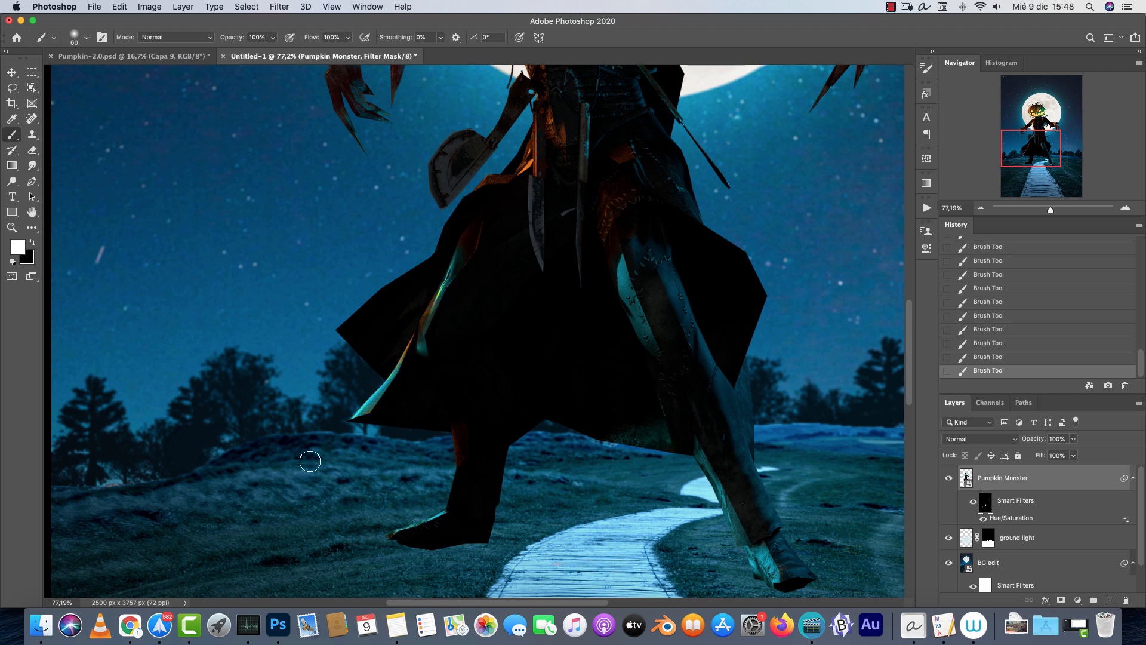
Paint white on the filter mask with a 90 px brush over the monster's waist and upper coat.
{"action": "left_click_drag", "start_coordinate": [548, 214], "coordinate": [525, 429]}
{"action": "key", "text": "bracketright"}
{"action": "key", "text": "bracketright"}
{"action": "key", "text": "bracketright"}
{"action": "key", "text": "bracketright"}
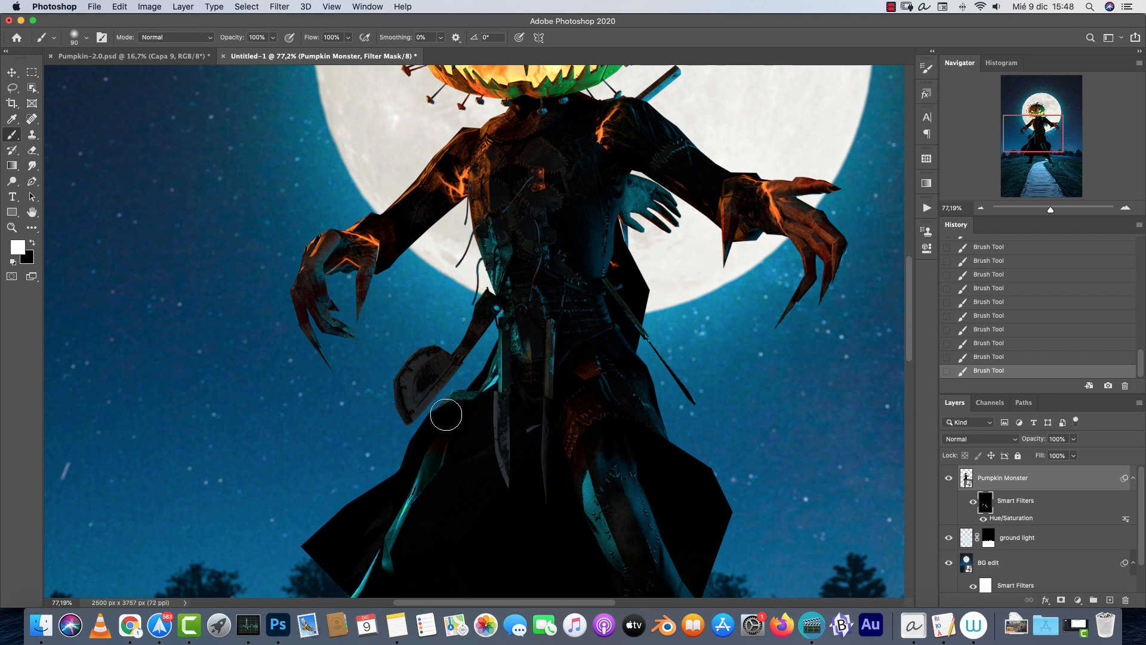
{"action": "mouse_move", "coordinate": [446, 415]}
{"action": "left_mouse_down"}
{"action": "mouse_move", "coordinate": [538, 395]}
{"action": "mouse_move", "coordinate": [578, 444]}
{"action": "mouse_move", "coordinate": [599, 399]}
{"action": "mouse_move", "coordinate": [607, 358]}
{"action": "left_mouse_up"}
{"action": "left_click_drag", "start_coordinate": [606, 301], "coordinate": [621, 389]}
Reduce the brush to 60 px and paint white on the filter mask along the side of the monster's chest.
{"action": "key", "text": "bracketleft"}
{"action": "key", "text": "bracketleft"}
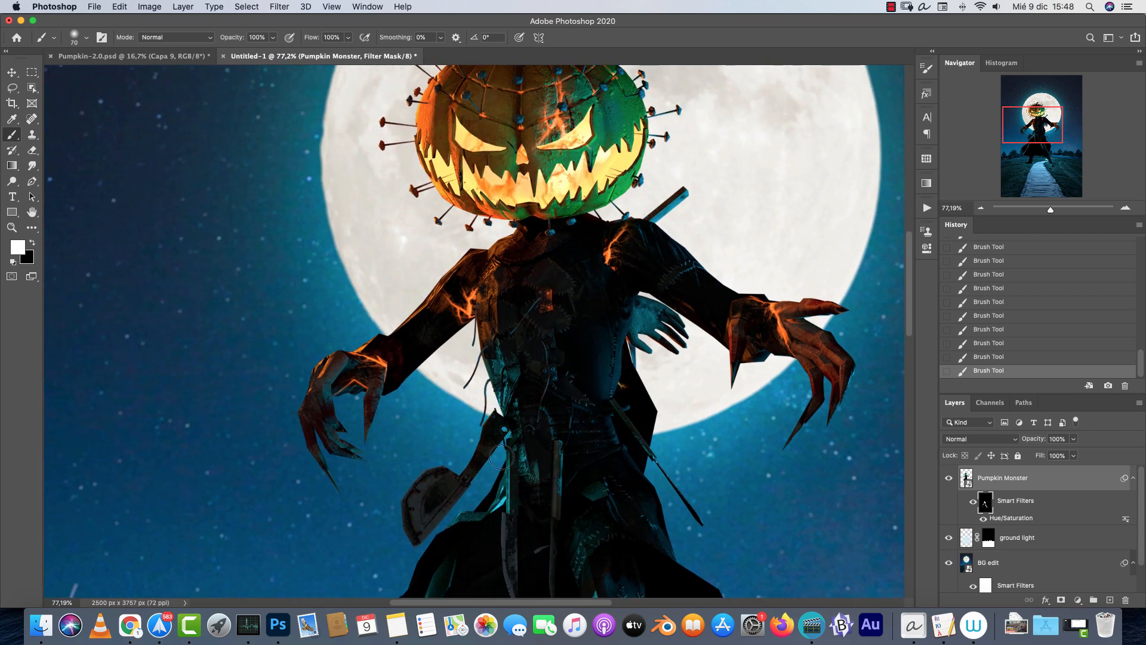
{"action": "key", "text": "bracketleft"}
{"action": "left_click_drag", "start_coordinate": [507, 263], "coordinate": [496, 296]}
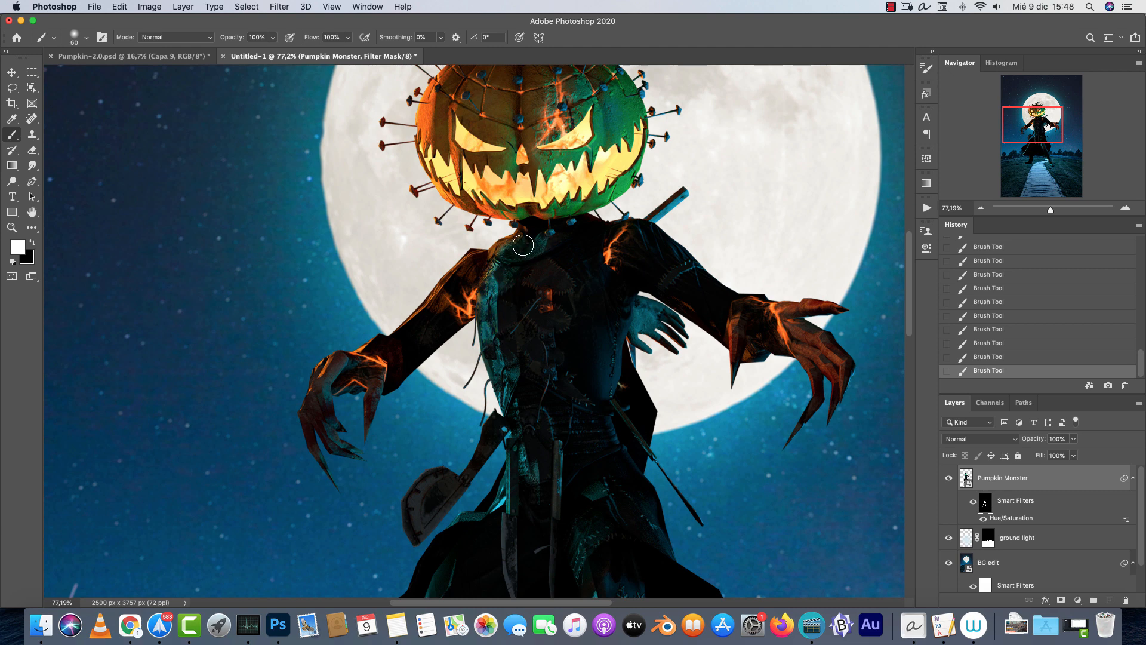
Paint the filter mask white across the collar and shoulder, undoing a stray stroke and masking the glowing shoulder crack in black.
{"action": "mouse_move", "coordinate": [523, 245]}
{"action": "left_mouse_down"}
{"action": "mouse_move", "coordinate": [501, 252]}
{"action": "mouse_move", "coordinate": [548, 238]}
{"action": "mouse_move", "coordinate": [524, 235]}
{"action": "mouse_move", "coordinate": [688, 239]}
{"action": "left_mouse_up"}
{"action": "key", "text": "super+z"}
{"action": "key", "text": "x"}
{"action": "mouse_move", "coordinate": [611, 252]}
{"action": "left_mouse_down"}
{"action": "mouse_move", "coordinate": [611, 268]}
{"action": "mouse_move", "coordinate": [617, 244]}
{"action": "left_mouse_up"}
{"action": "key", "text": "x"}
{"action": "mouse_move", "coordinate": [701, 255]}
{"action": "left_mouse_down"}
{"action": "mouse_move", "coordinate": [615, 432]}
{"action": "mouse_move", "coordinate": [640, 159]}
{"action": "left_mouse_up"}
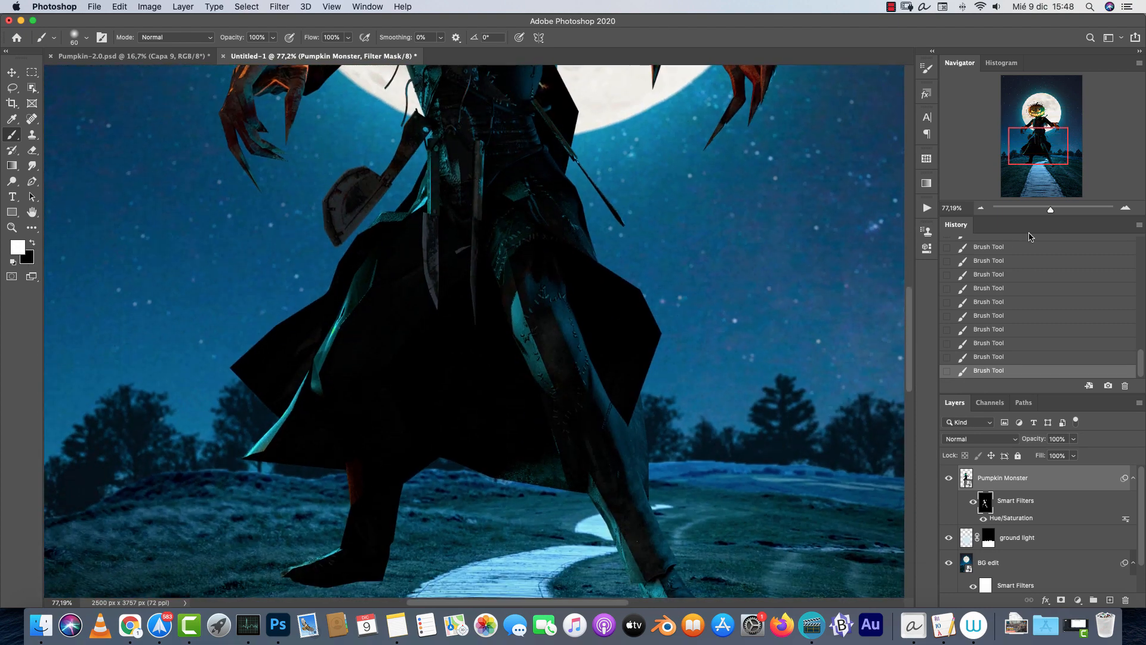
Disable and re-enable the Pumpkin Monster's filter mask to compare the recolouring with and without it.
{"action": "left_click", "coordinate": [980, 208]}
{"action": "left_click", "coordinate": [980, 208]}
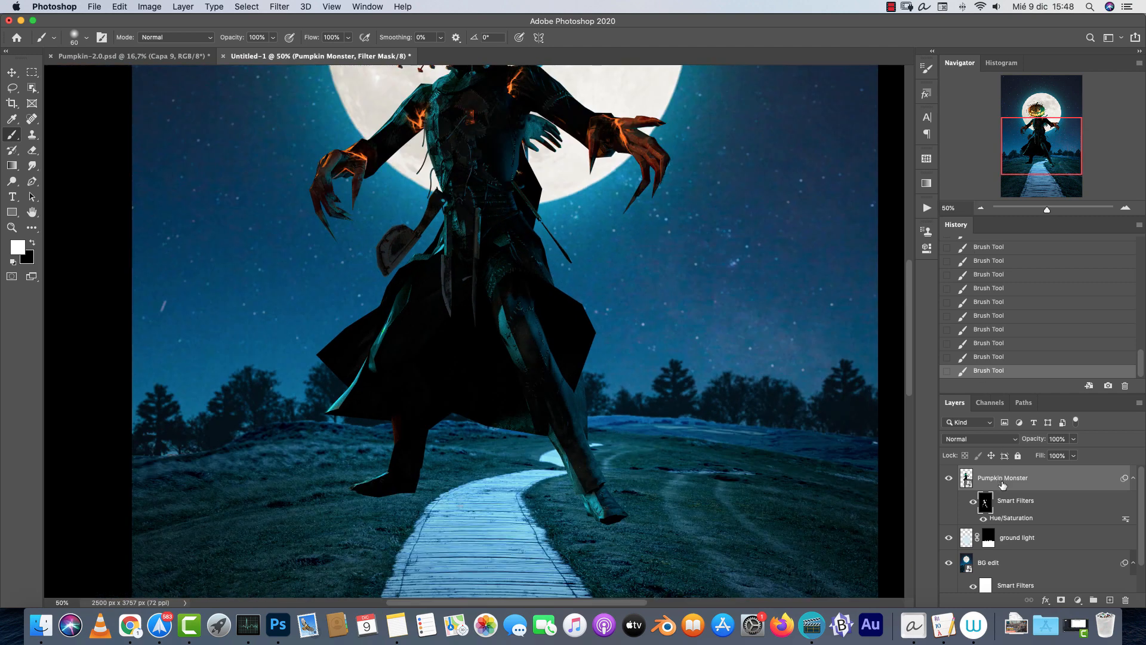
{"action": "left_click", "coordinate": [986, 505], "text": "shift"}
{"action": "left_click", "coordinate": [985, 505], "text": "shift"}
Toggle the Pumpkin Monster's smart filters repeatedly to compare before and after, leaving the Hue/Saturation filter enabled.
{"action": "left_click_drag", "start_coordinate": [750, 382], "coordinate": [796, 501]}
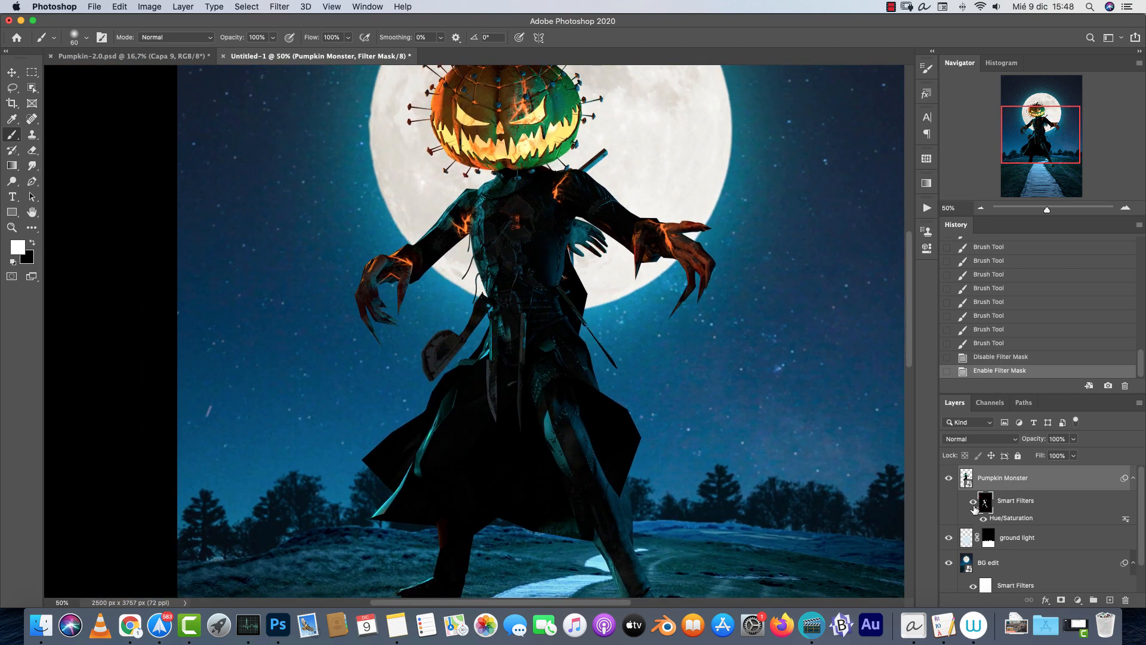
{"action": "left_click", "coordinate": [974, 503]}
{"action": "left_click", "coordinate": [974, 502]}
{"action": "left_click", "coordinate": [973, 502]}
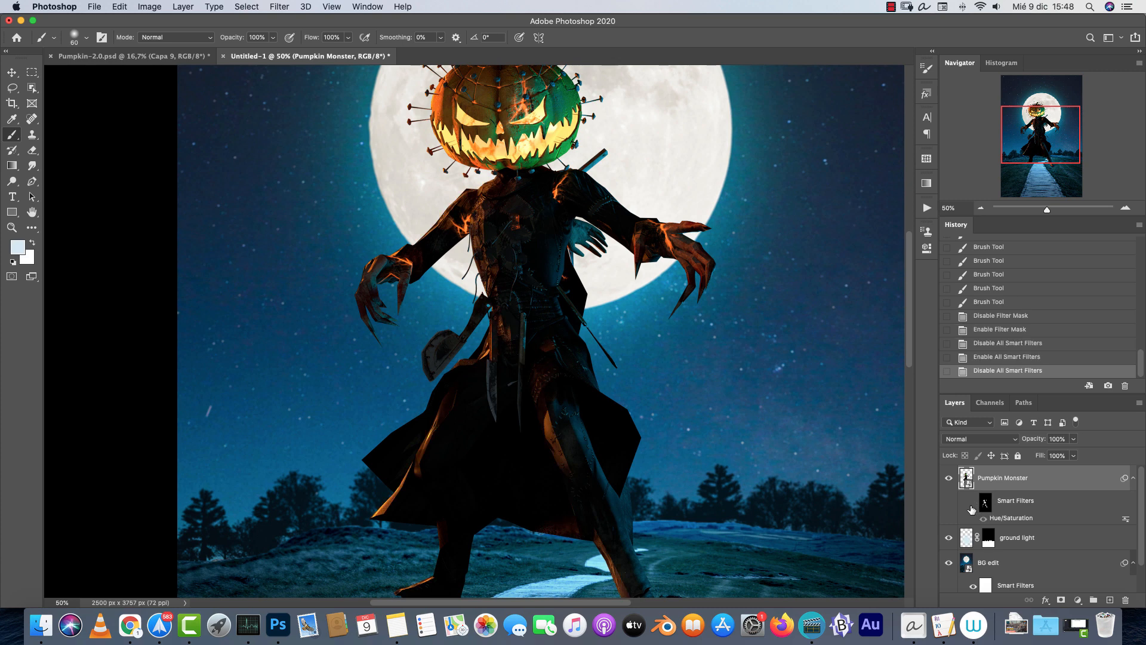
{"action": "left_click", "coordinate": [972, 506]}
{"action": "left_click", "coordinate": [972, 507]}
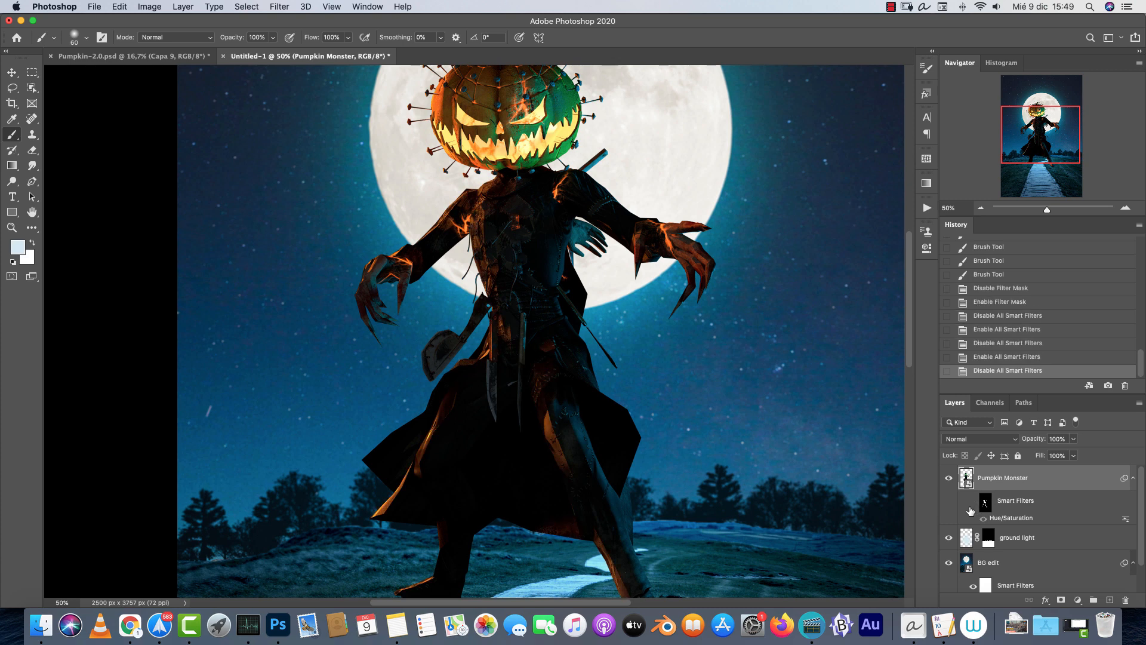
{"action": "left_click", "coordinate": [980, 207]}
{"action": "left_click_drag", "start_coordinate": [793, 430], "coordinate": [776, 393]}
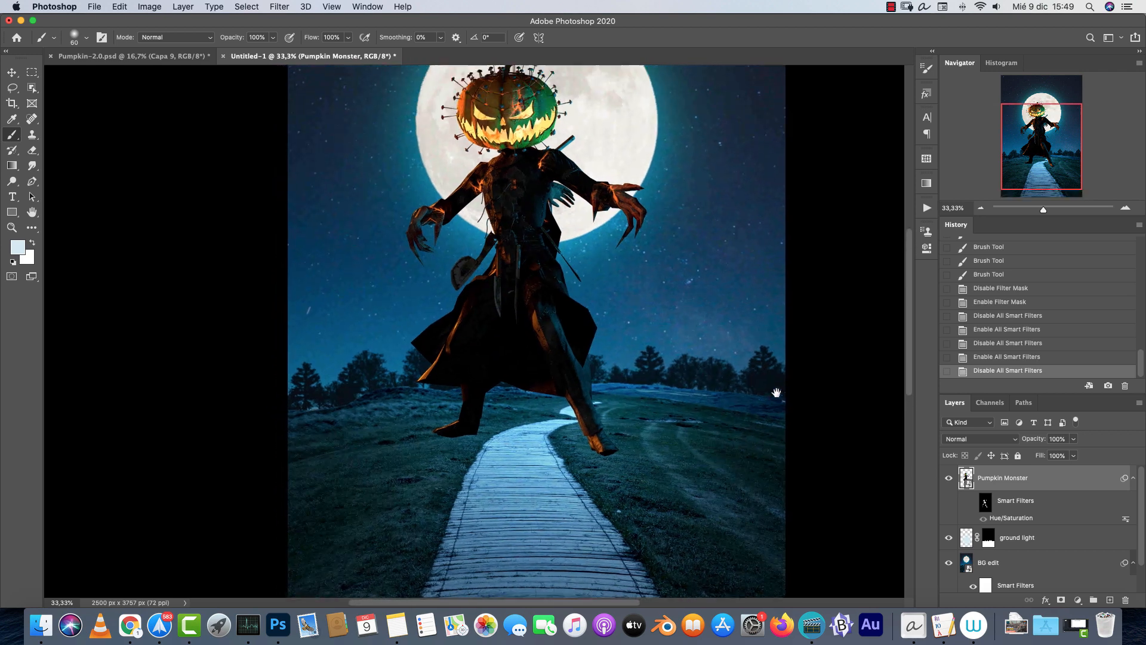
{"action": "left_click", "coordinate": [983, 519]}
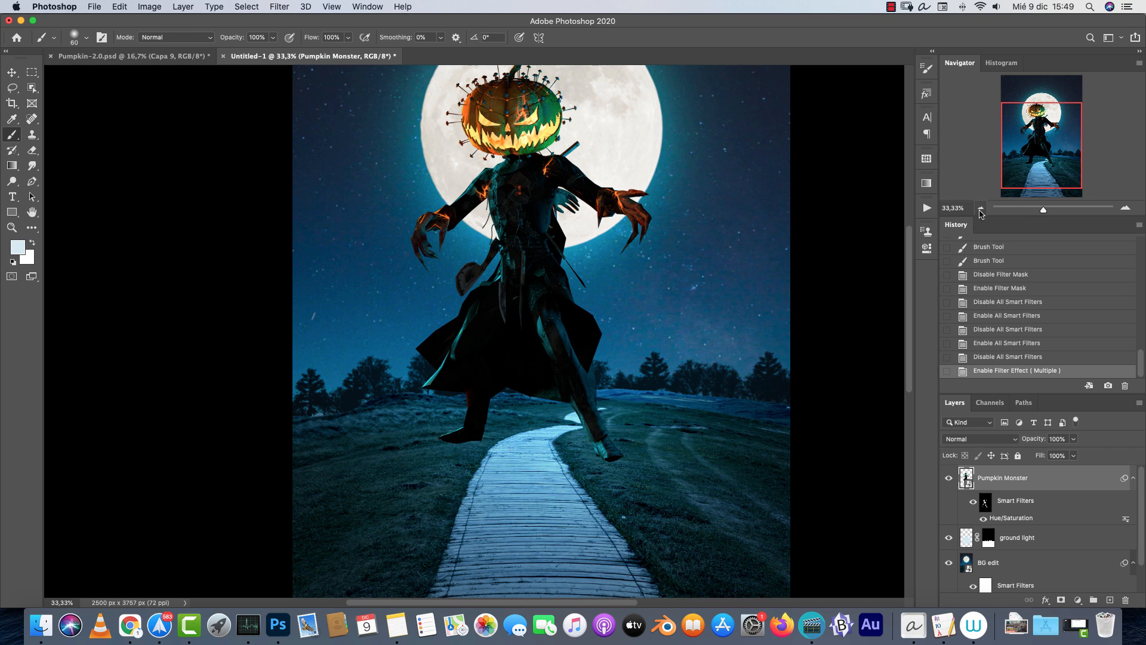
{"action": "key", "text": "super+minus"}
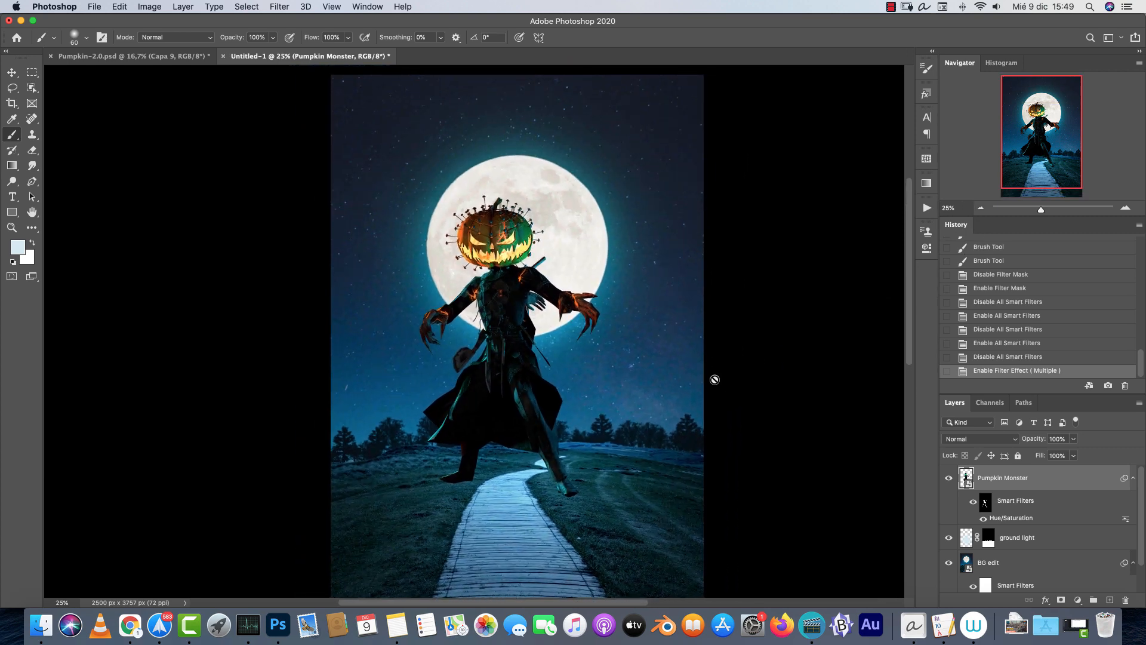
Collapse the filter lists of Pumpkin Monster and BG edit, and check the reference image in Pumpkin-2.0.psd before returning to Untitled-1.
{"action": "left_click", "coordinate": [1134, 477]}
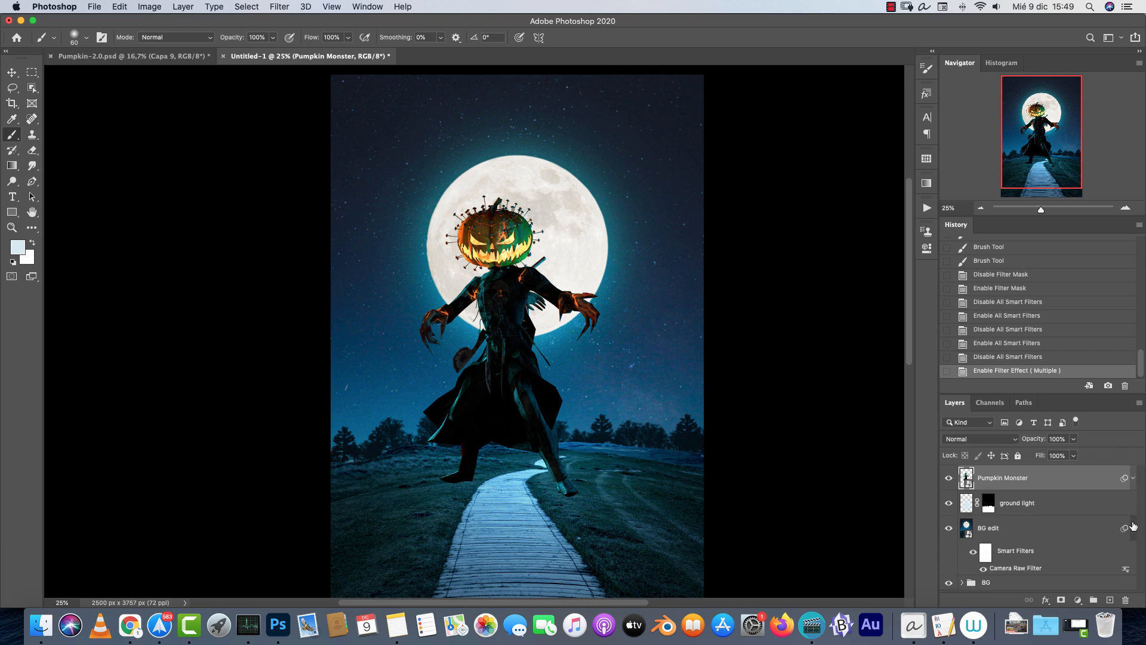
{"action": "left_click", "coordinate": [1133, 527]}
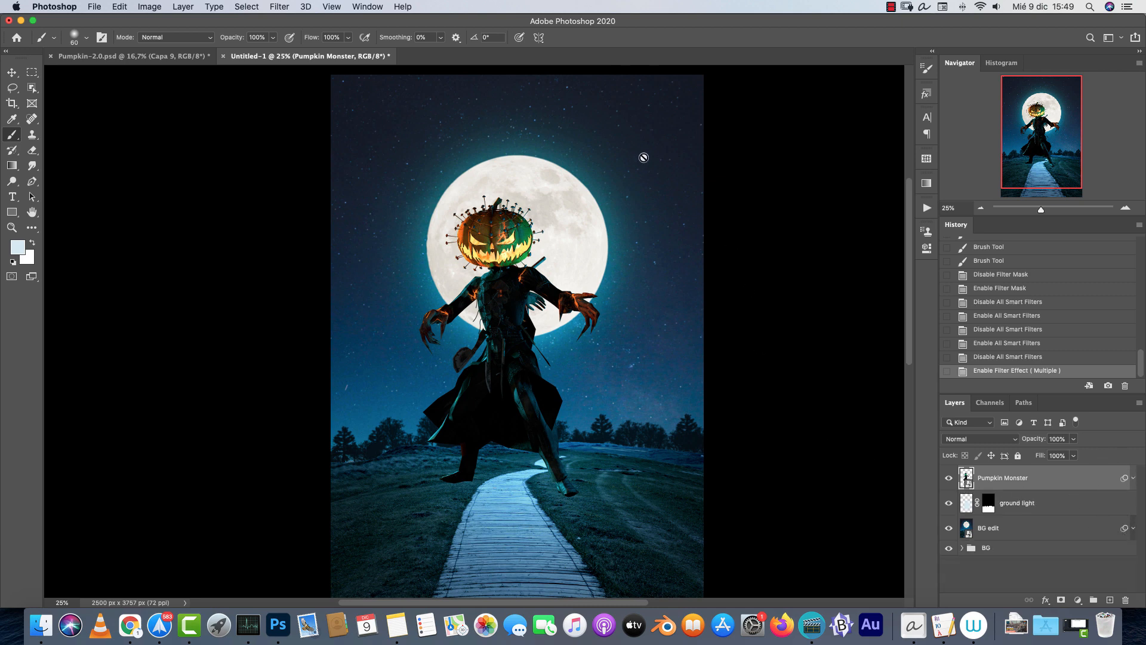
{"action": "left_click", "coordinate": [177, 58]}
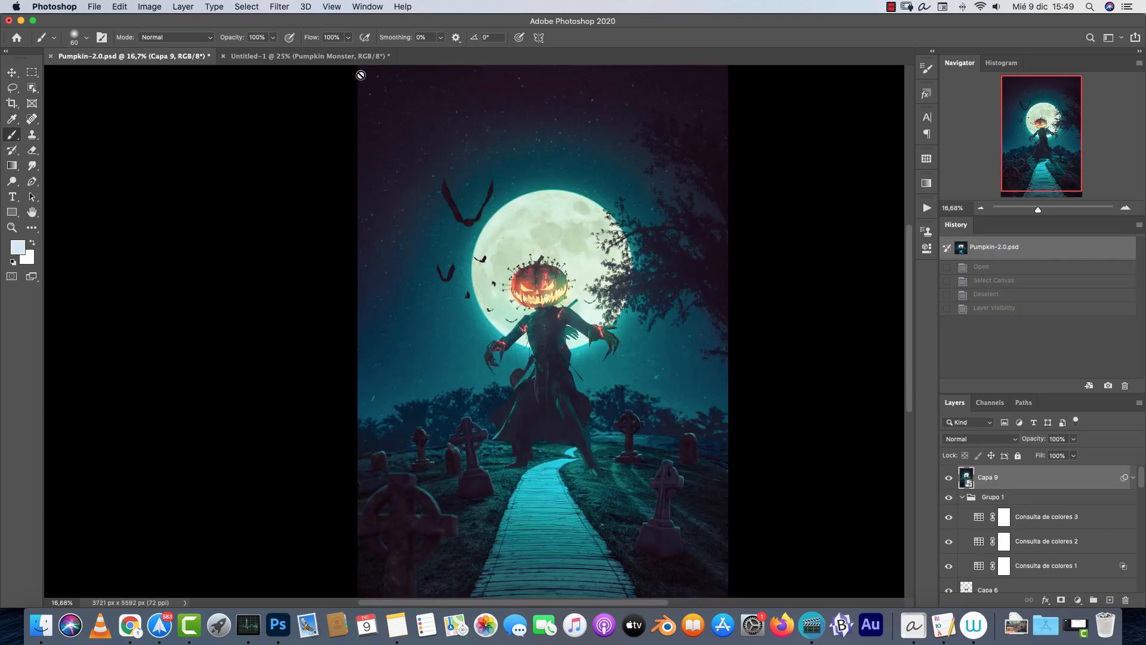
{"action": "left_click", "coordinate": [346, 56]}
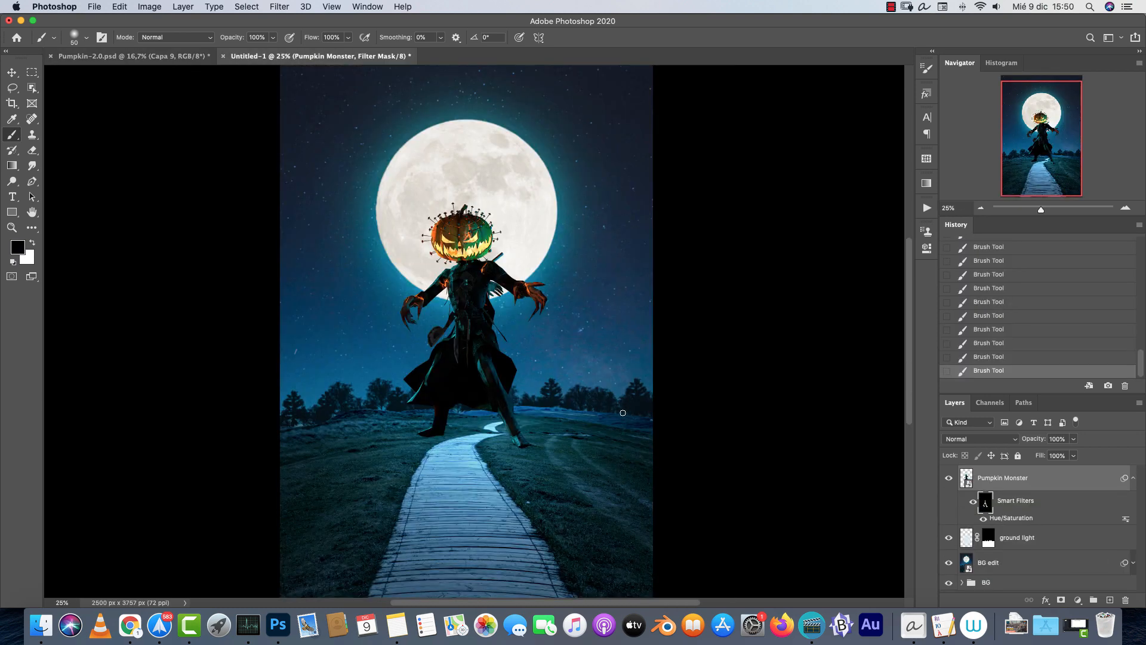
Collapse the Pumpkin Monster's filter list and add a new layer above the monster.
{"action": "left_click", "coordinate": [1133, 480]}
{"action": "left_click", "coordinate": [1047, 510]}
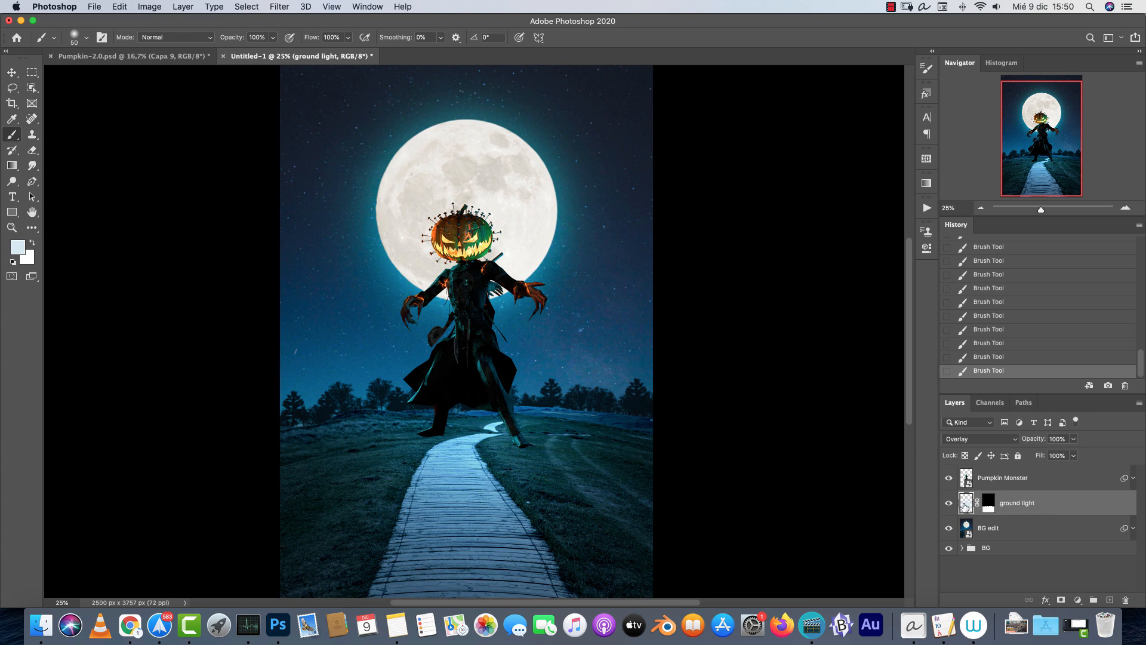
{"action": "left_click", "coordinate": [1072, 481]}
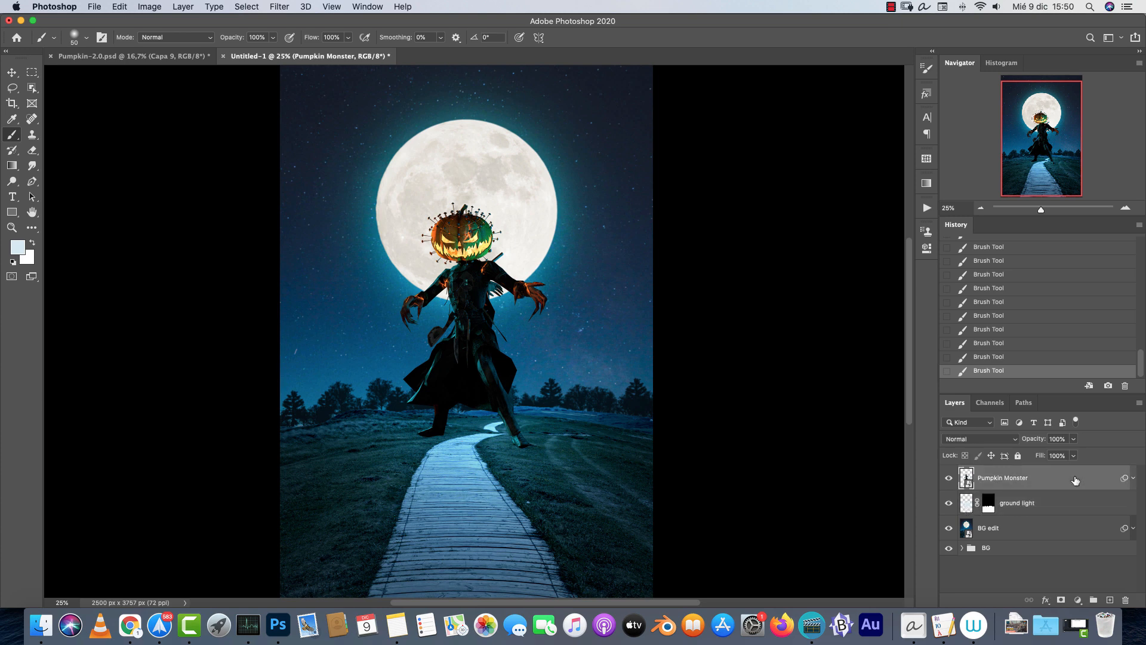
{"action": "left_click", "coordinate": [1110, 600]}
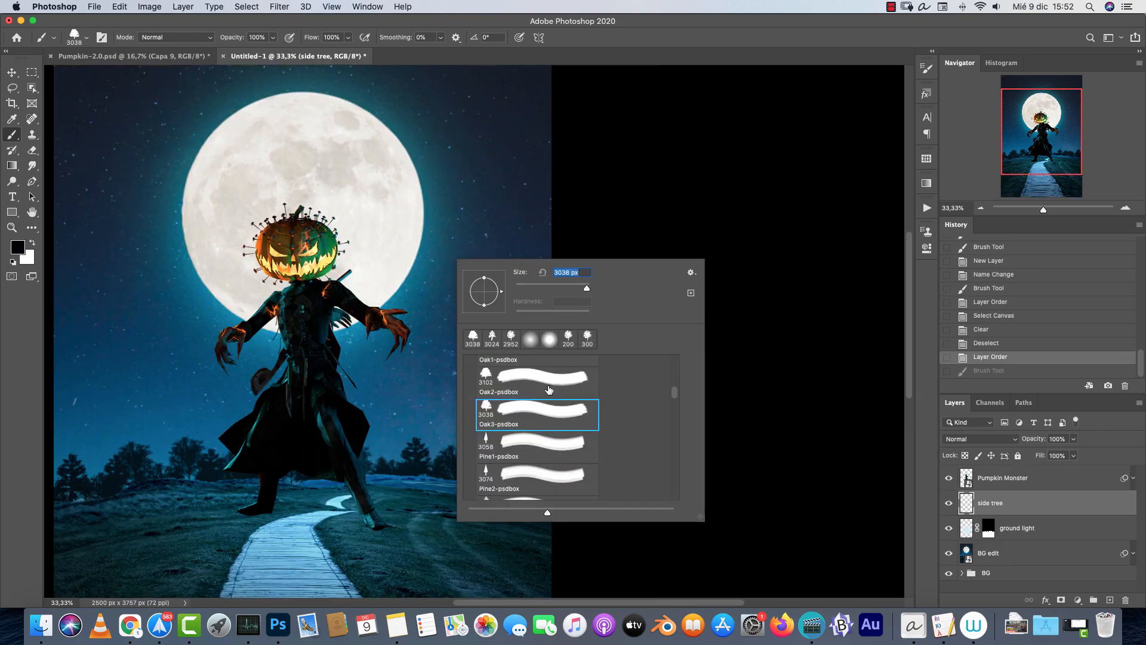
Stamp a black tree with the 3102 px Oak2-psdbox brush on the side tree layer, overlapping the canvas's right edge and the moon.
{"action": "left_click", "coordinate": [538, 378]}
{"action": "key", "text": "Return"}
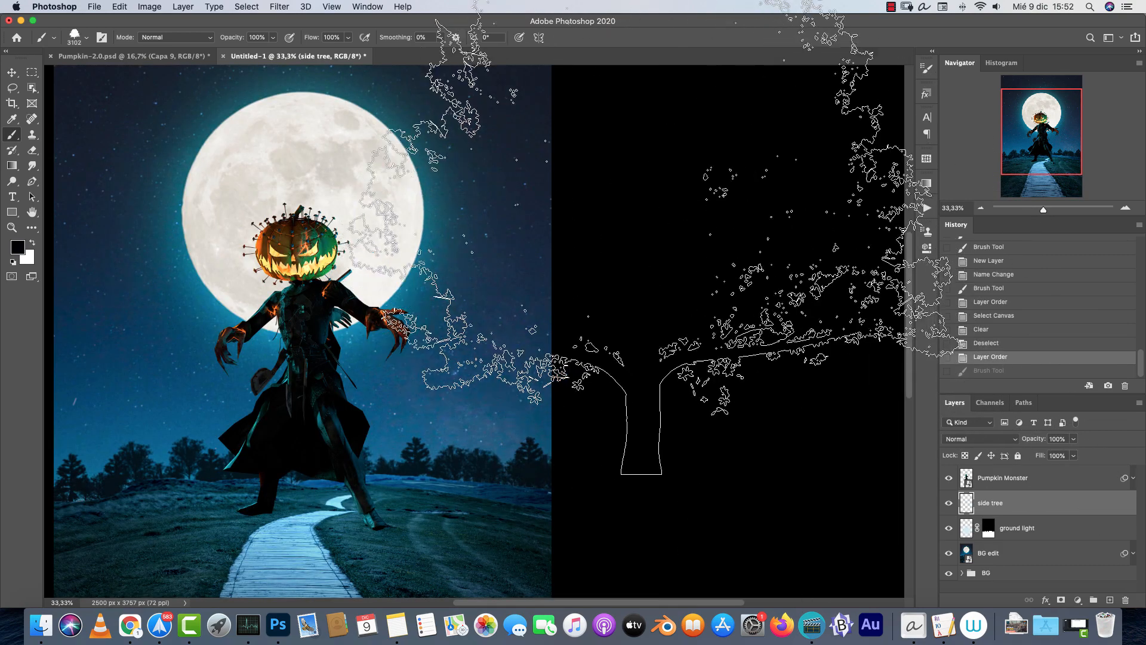
{"action": "left_click", "coordinate": [666, 224]}
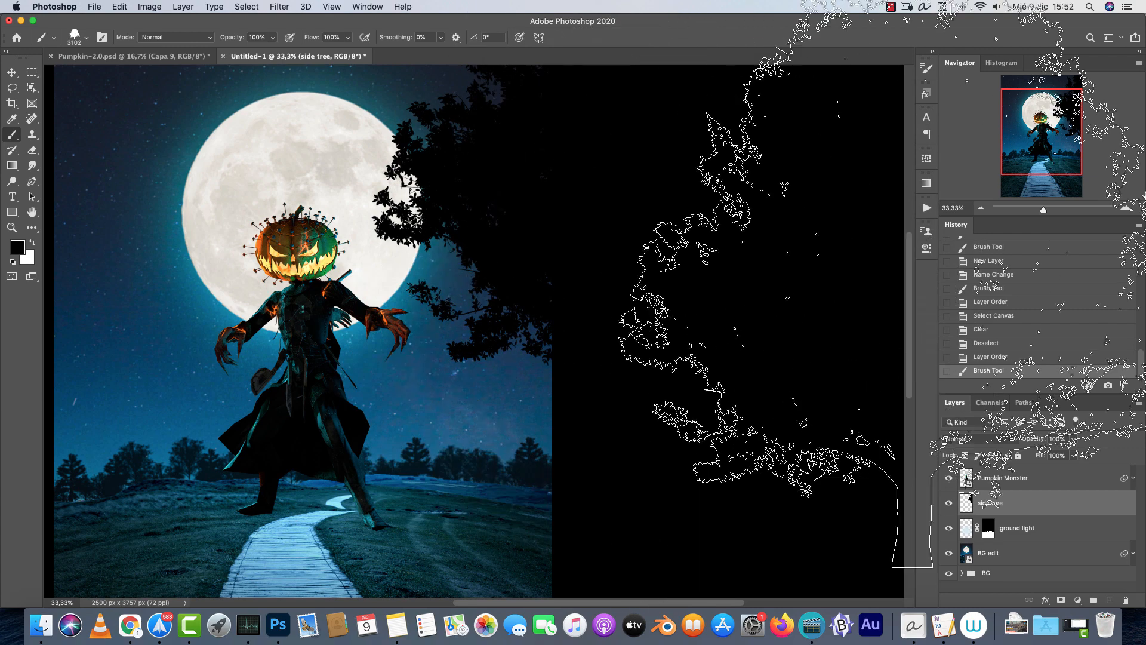
{"action": "left_click_drag", "start_coordinate": [1046, 129], "coordinate": [1025, 128]}
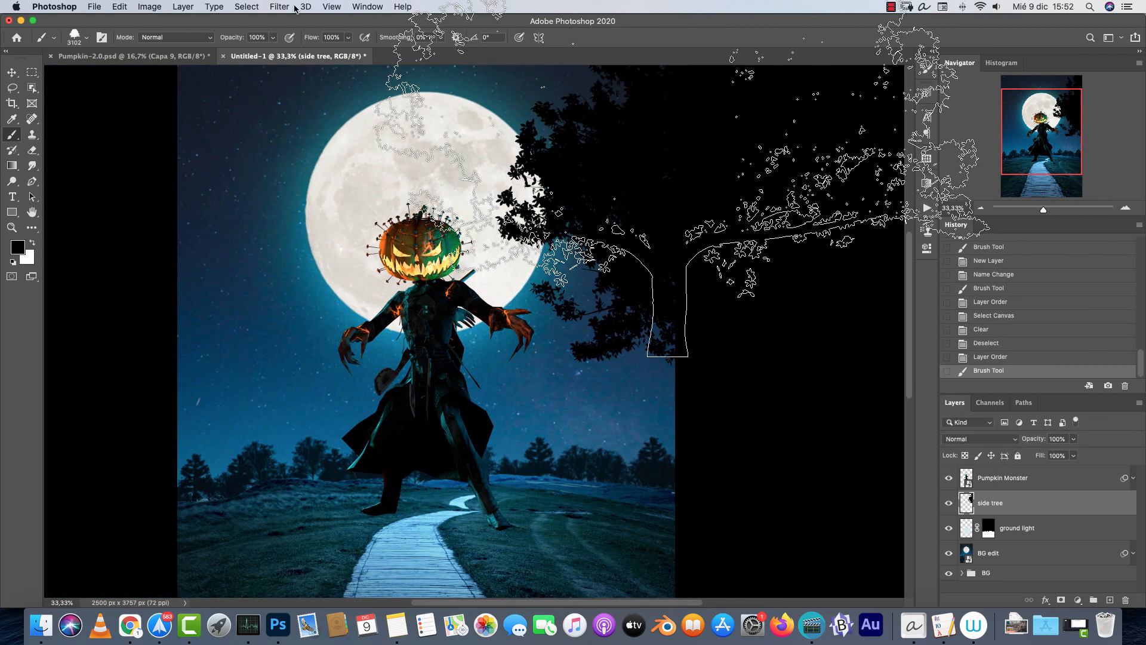
{"action": "left_click", "coordinate": [11, 72]}
{"action": "left_click_drag", "start_coordinate": [509, 207], "coordinate": [611, 227]}
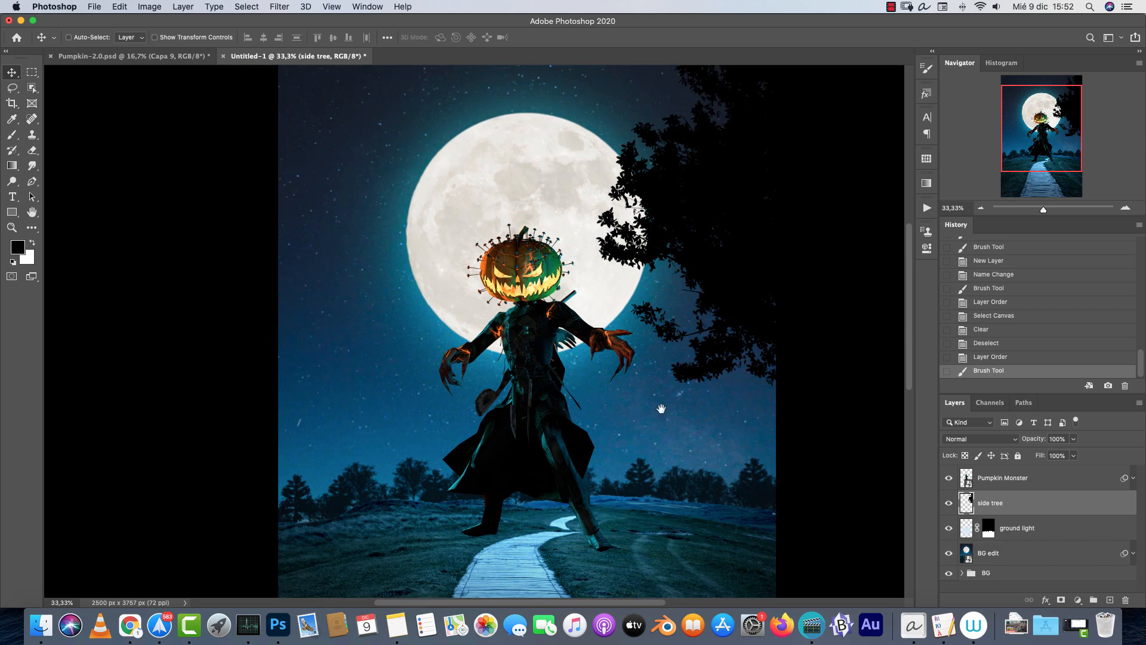
Start placing an embedded image and preview the gravestone PNG files in the Mossy-Gravestones stock folder, ending on gravestones-3.png.
{"action": "scroll", "coordinate": [656, 391], "scroll_direction": "down", "scroll_amount": 10}
{"action": "scroll", "coordinate": [639, 228], "scroll_direction": "up", "scroll_amount": 10}
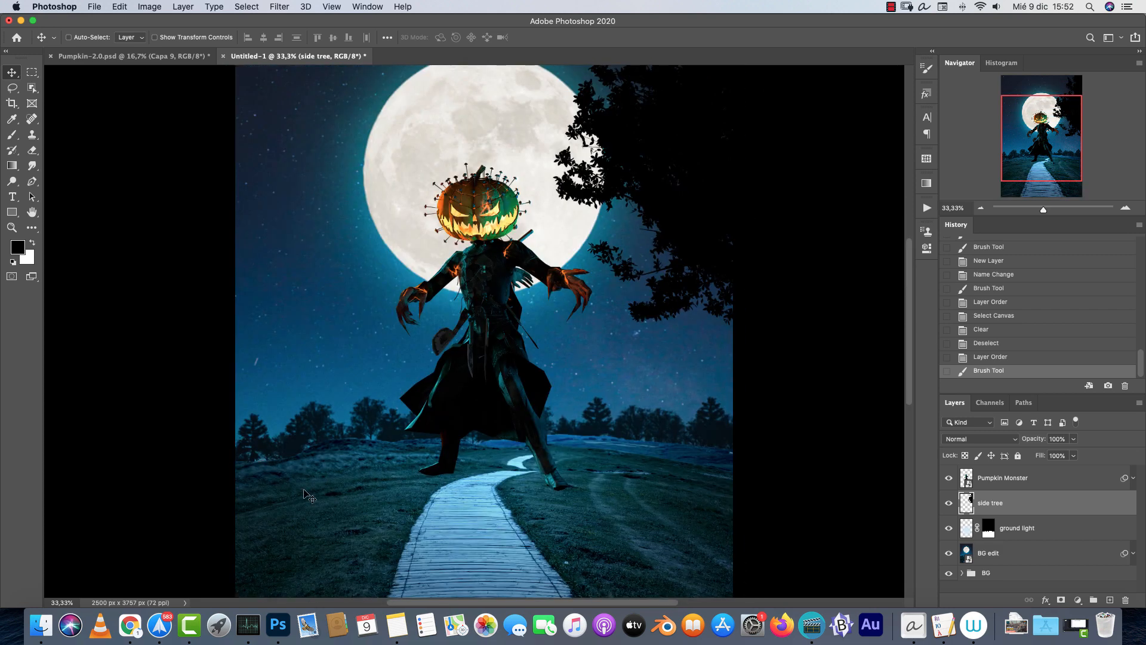
{"action": "scroll", "coordinate": [304, 493], "scroll_direction": "down", "scroll_amount": 3}
{"action": "key", "text": "super+s"}
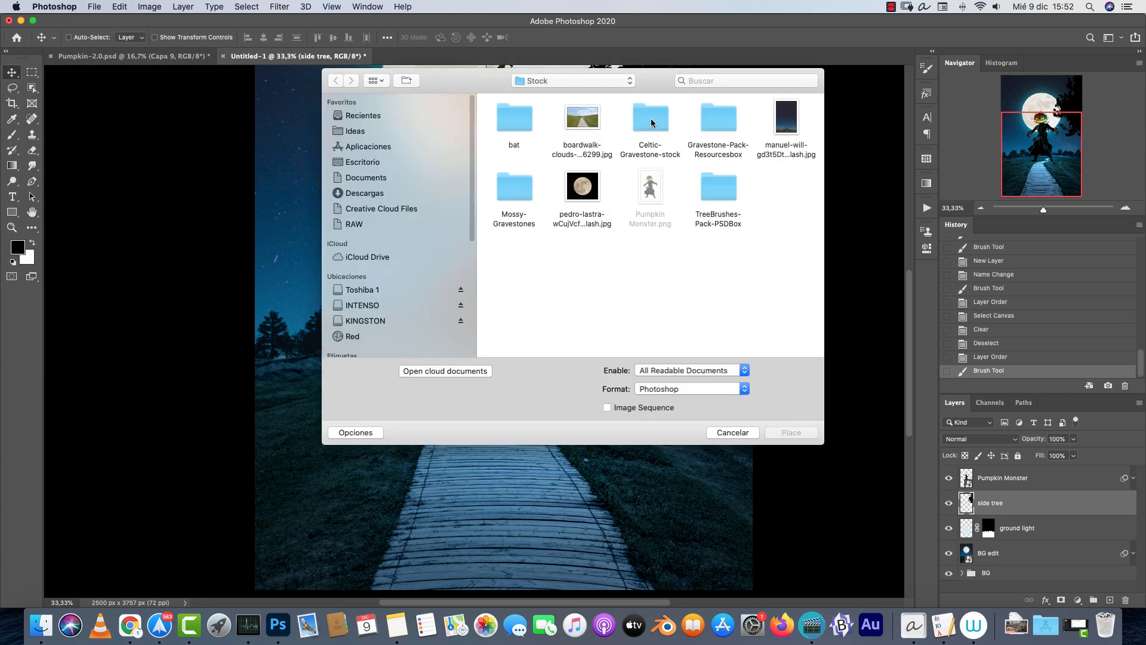
{"action": "left_click", "coordinate": [514, 187]}
{"action": "left_click", "coordinate": [535, 282]}
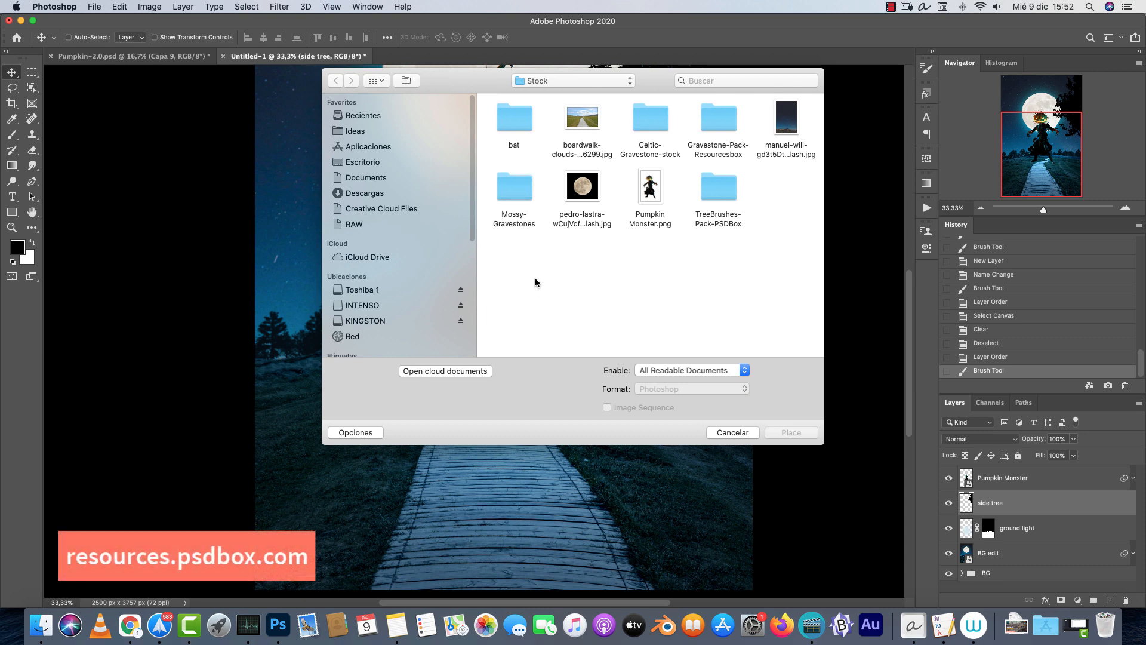
{"action": "double_click", "coordinate": [508, 200]}
{"action": "left_click", "coordinate": [585, 123]}
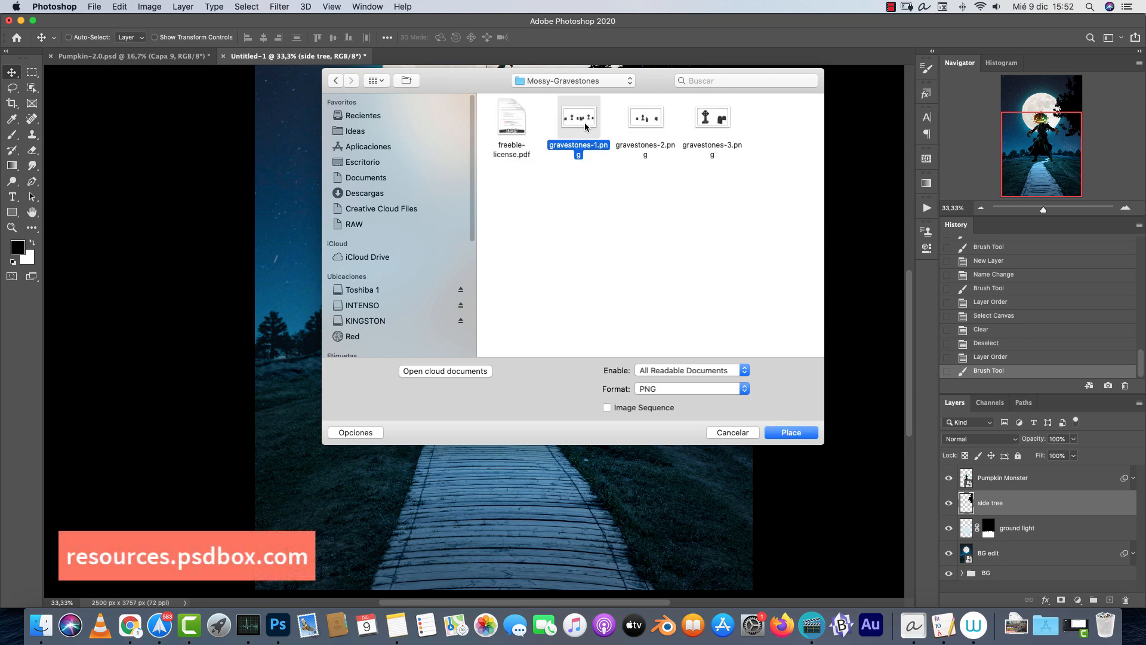
{"action": "key", "text": "space"}
{"action": "key", "text": "Right"}
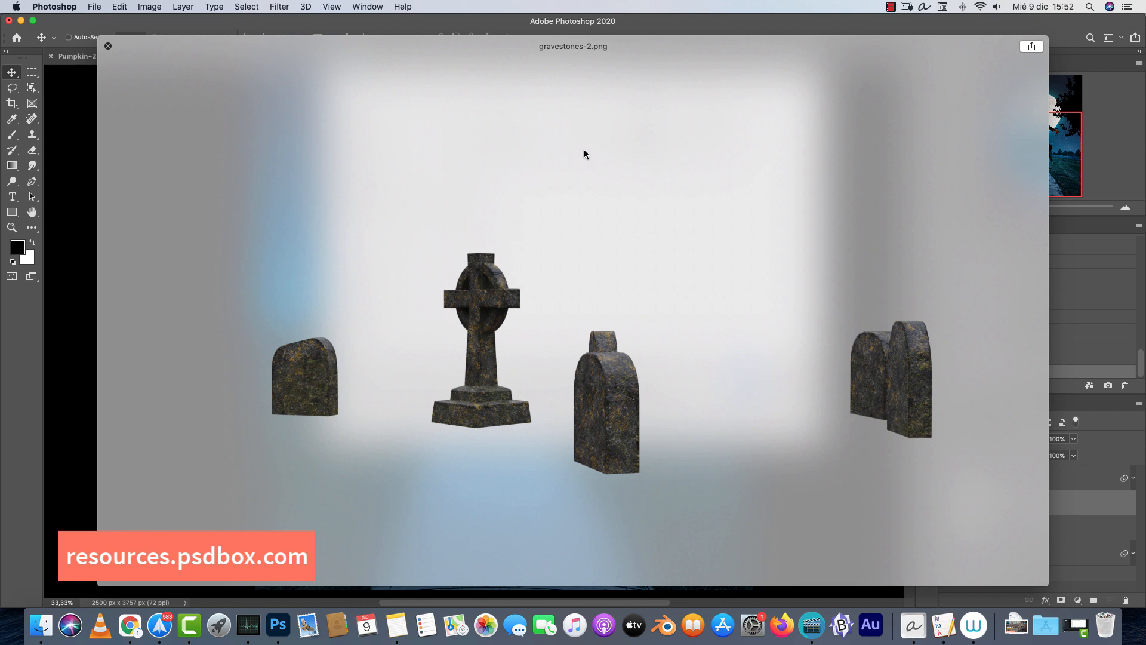
{"action": "key", "text": "Right"}
{"action": "key", "text": "space"}
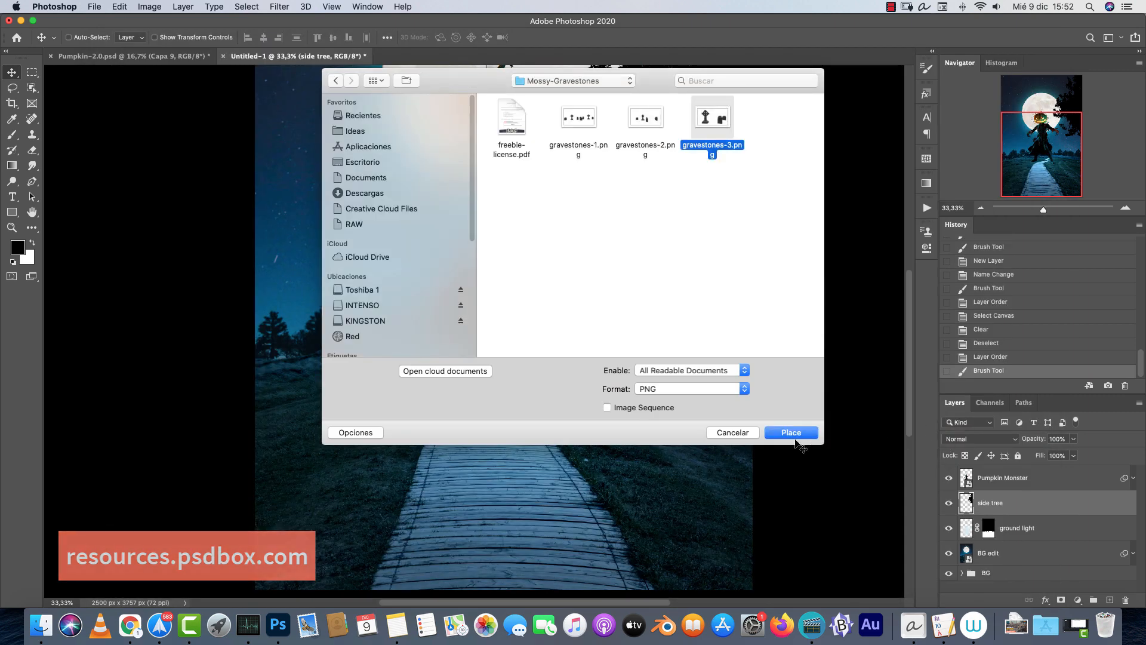
Place gravestones-3.png lower in the scene over the path and move its layer above Pumpkin Monster.
{"action": "left_click", "coordinate": [793, 433]}
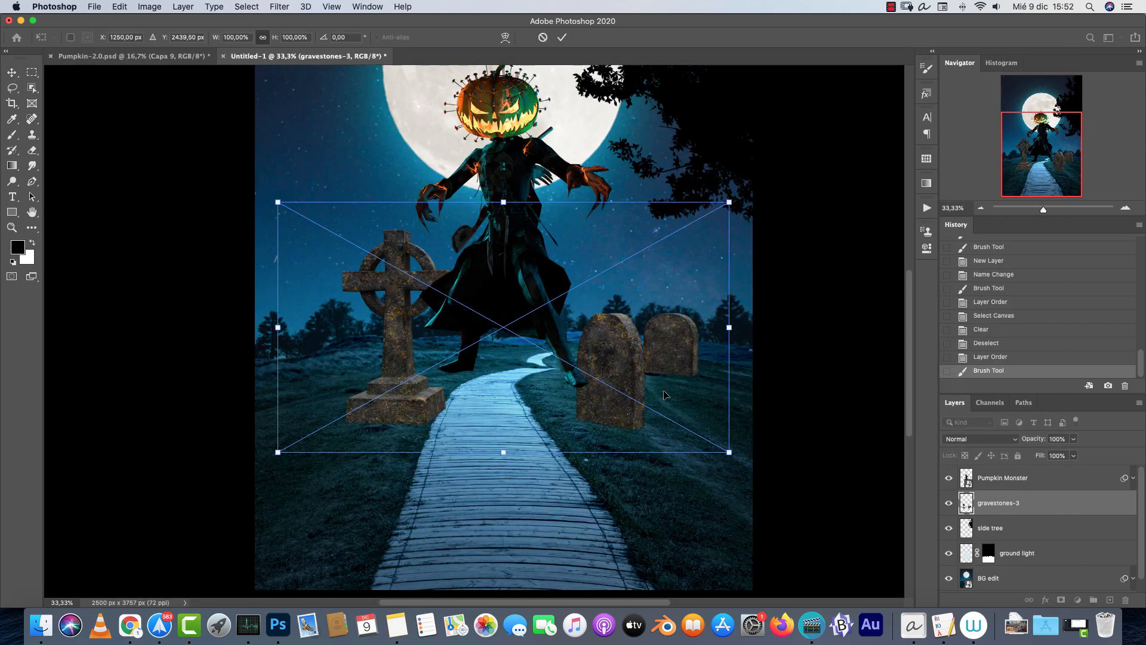
{"action": "left_click_drag", "start_coordinate": [634, 361], "coordinate": [676, 427]}
{"action": "key", "text": "Return"}
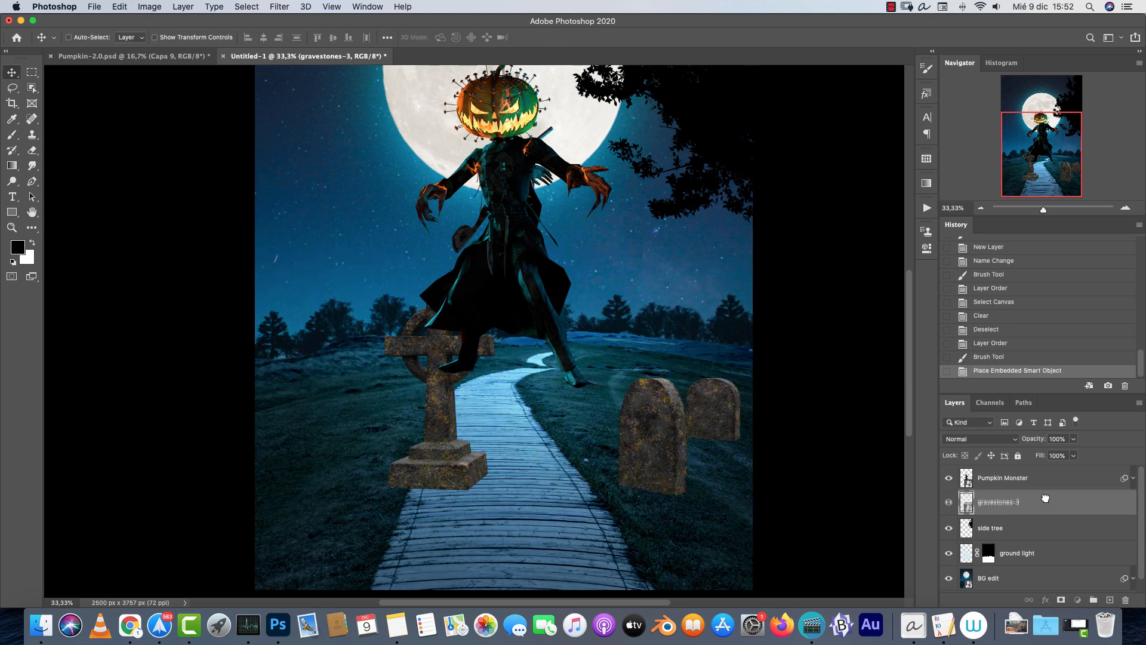
{"action": "left_click_drag", "start_coordinate": [1014, 503], "coordinate": [1015, 472]}
Rasterize the gravestones-3 layer and cut the cross gravestone onto its own layer using a rectangular selection.
{"action": "right_click", "coordinate": [1045, 483]}
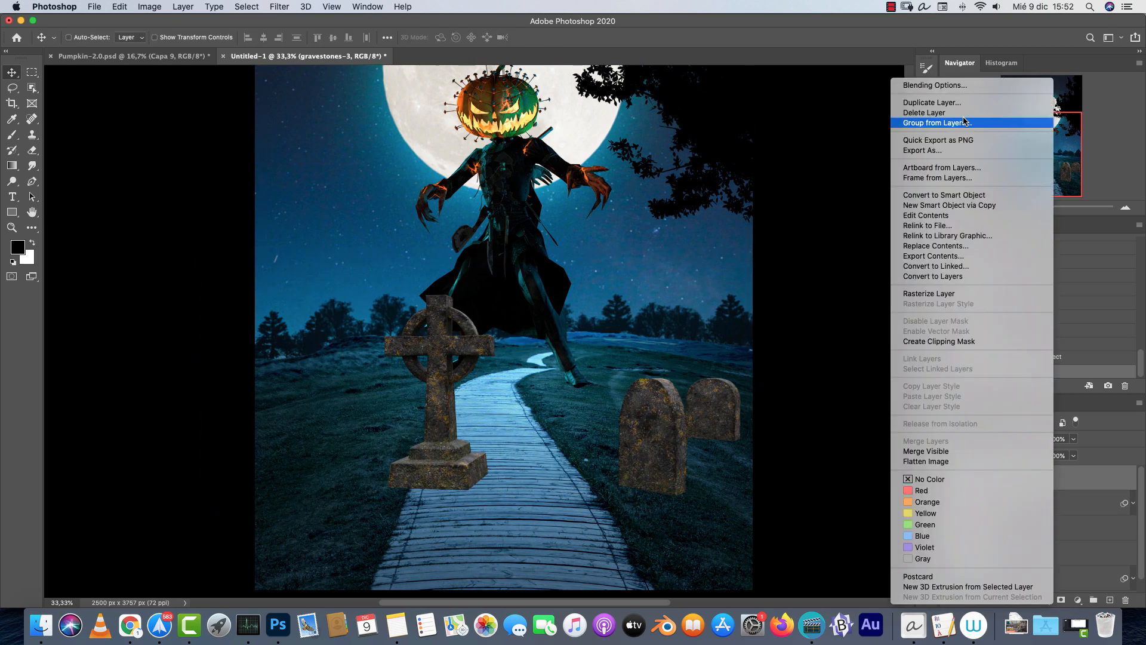
{"action": "left_click", "coordinate": [970, 293]}
{"action": "left_click", "coordinate": [32, 73]}
{"action": "left_click_drag", "start_coordinate": [333, 238], "coordinate": [532, 486]}
{"action": "right_click", "coordinate": [481, 439]}
{"action": "left_click", "coordinate": [520, 477]}
Move the cut cross gravestone to the grass left of the path, then scale it down and tilt it.
{"action": "left_click_drag", "start_coordinate": [439, 382], "coordinate": [342, 403]}
{"action": "key", "text": "super+t"}
{"action": "left_click_drag", "start_coordinate": [386, 297], "coordinate": [368, 330]}
{"action": "key", "text": "Return"}
Shrink and tilt the two rounded headstones right of the path, and shift the cross gravestone slightly left and down.
{"action": "left_click", "coordinate": [1009, 503]}
{"action": "key", "text": "super+t"}
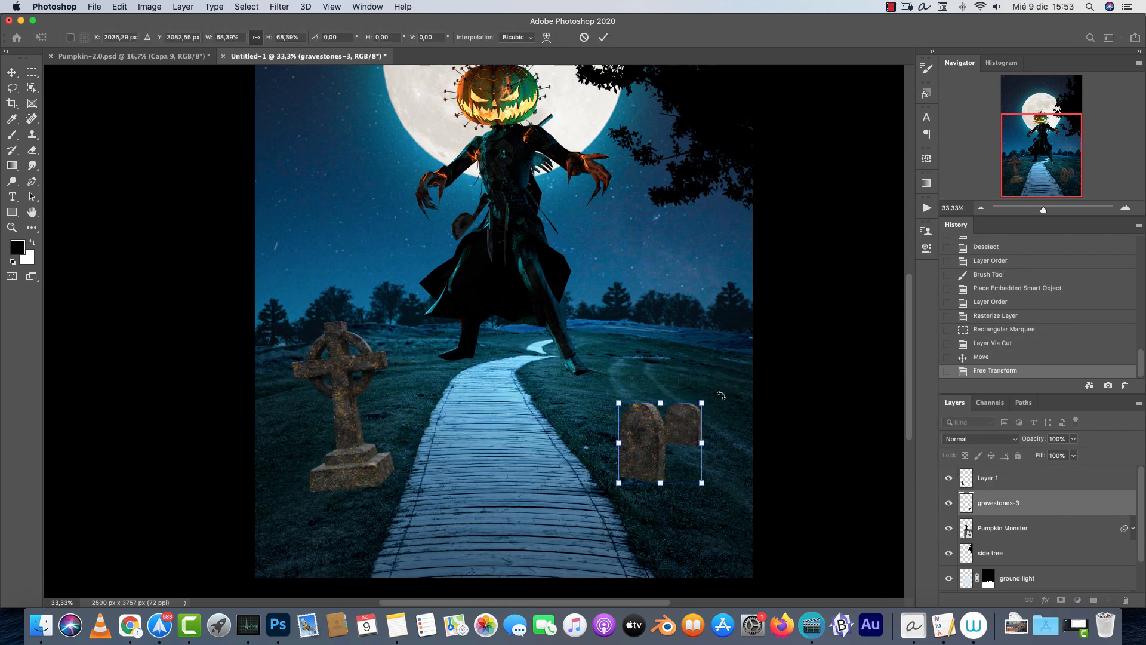
{"action": "key", "text": "Return"}
{"action": "left_click", "coordinate": [1009, 478]}
{"action": "left_click_drag", "start_coordinate": [348, 412], "coordinate": [335, 421]}
Open the angel statue monument's stock image and paste the monument into the composite as a new layer.
{"action": "key", "text": "super+o"}
{"action": "left_click", "coordinate": [790, 433]}
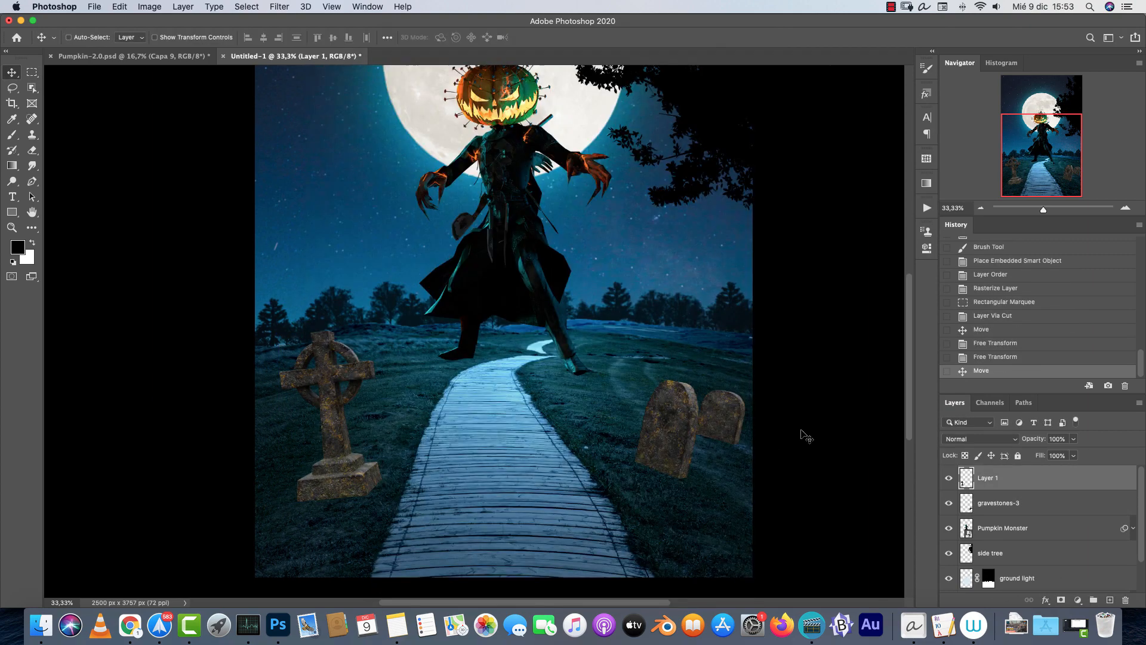
{"action": "key", "text": "super+v"}
Shrink and tilt the angel monument near the horizon right of the monster, and move the rounded headstones down over the canvas's right edge.
{"action": "key", "text": "super+t"}
{"action": "left_click_drag", "start_coordinate": [635, 166], "coordinate": [491, 345]}
{"action": "left_click_drag", "start_coordinate": [432, 421], "coordinate": [708, 319]}
{"action": "left_click_drag", "start_coordinate": [767, 244], "coordinate": [738, 312]}
{"action": "left_click_drag", "start_coordinate": [699, 345], "coordinate": [715, 333]}
{"action": "key", "text": "Return"}
{"action": "left_click_drag", "start_coordinate": [671, 444], "coordinate": [704, 496]}
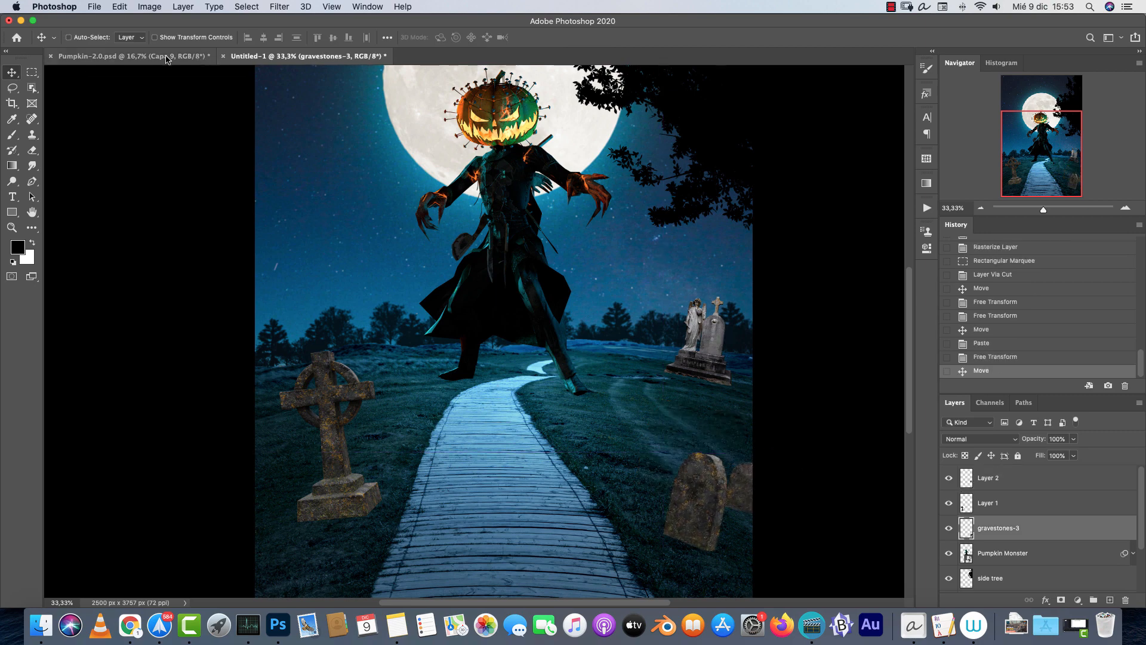
Open gravestones-4.png and gravestones-5.png, then cut a grey cross gravestone and paste it into Untitled-1.
{"action": "key", "text": "super+o"}
{"action": "double_click", "coordinate": [645, 119]}
{"action": "left_click", "coordinate": [582, 120]}
{"action": "left_click", "coordinate": [645, 123], "text": "super"}
{"action": "left_click", "coordinate": [791, 432]}
{"action": "key", "text": "super+a"}
{"action": "key", "text": "super+x"}
{"action": "left_click", "coordinate": [308, 56]}
{"action": "key", "text": "super+v"}
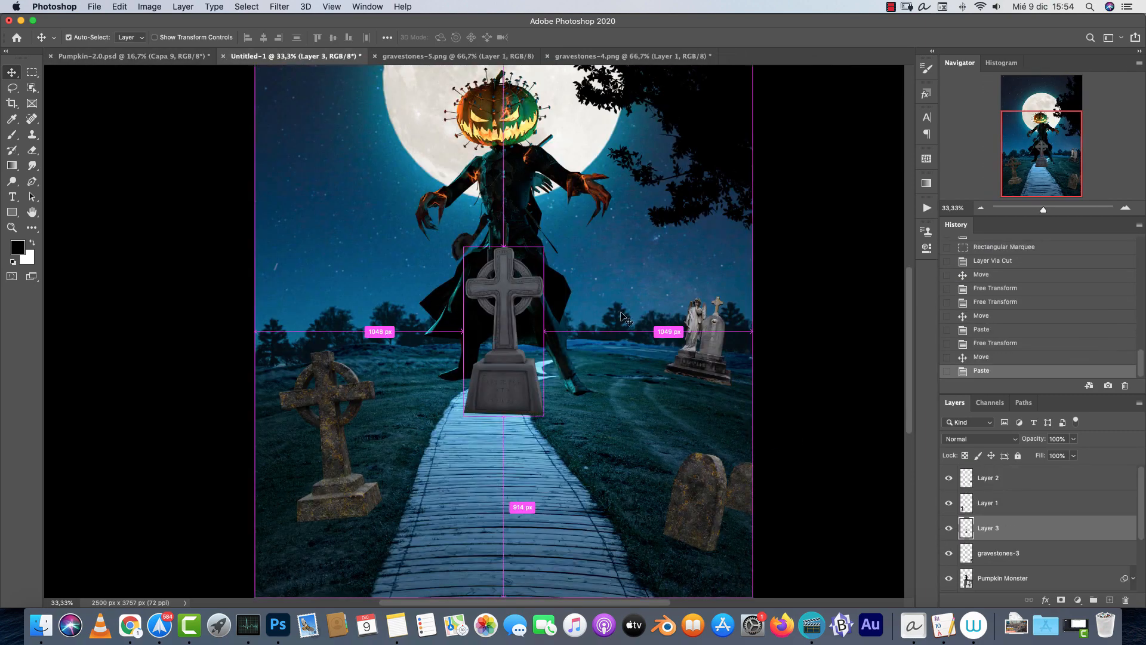
Scale the grey cross gravestone down and place it on the grass right of the path, in front of the angel monument.
{"action": "key", "text": "super+t"}
{"action": "left_click_drag", "start_coordinate": [544, 247], "coordinate": [519, 299]}
{"action": "left_click_drag", "start_coordinate": [506, 337], "coordinate": [656, 364]}
{"action": "key", "text": "Return"}
Shrink the second grey cross gravestone, place it behind the mossy cross left of the path, and close the source images.
{"action": "left_click_drag", "start_coordinate": [543, 248], "coordinate": [502, 332]}
{"action": "key", "text": "Return"}
{"action": "left_click_drag", "start_coordinate": [483, 401], "coordinate": [296, 397]}
{"action": "key", "text": "super+t"}
{"action": "left_click_drag", "start_coordinate": [317, 327], "coordinate": [310, 342]}
{"action": "key", "text": "Return"}
{"action": "left_click", "coordinate": [375, 56]}
Open gravestones-2.png, cut out its pair of overlapping headstones with a rectangular selection, and paste them into Untitled-1.
{"action": "key", "text": "super+o"}
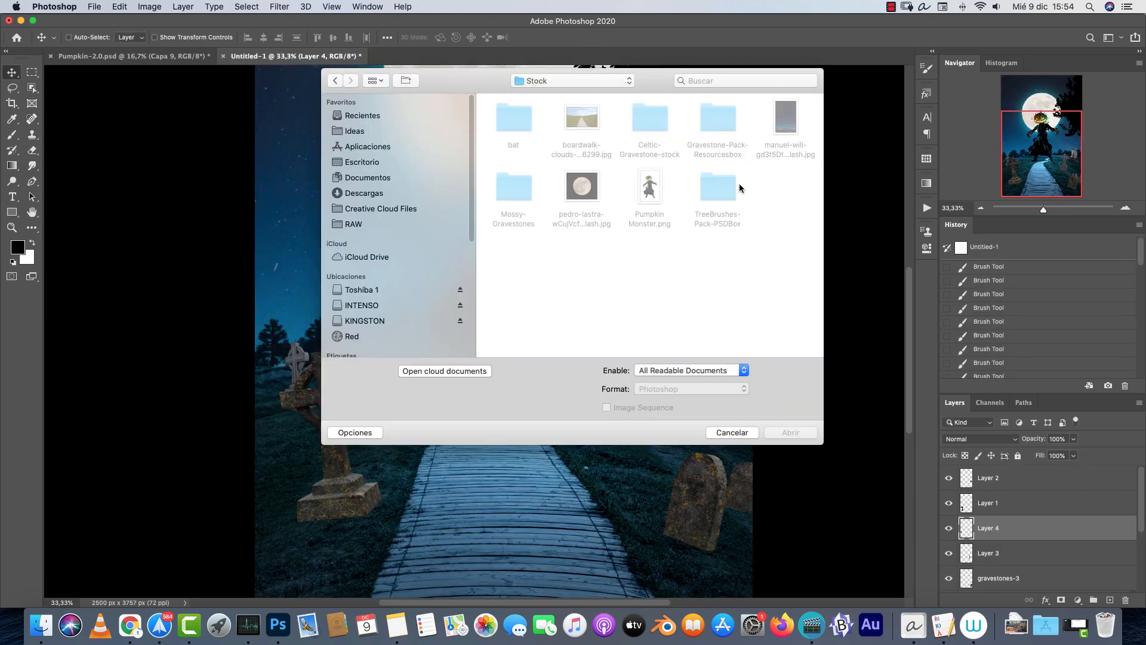
{"action": "double_click", "coordinate": [721, 187]}
{"action": "double_click", "coordinate": [579, 119]}
{"action": "key", "text": "m"}
{"action": "left_click_drag", "start_coordinate": [647, 310], "coordinate": [758, 421]}
{"action": "key", "text": "super+x"}
{"action": "left_click", "coordinate": [296, 56]}
{"action": "key", "text": "super+v"}
Scale and place the headstone pair left of the path beside the monster's foot, and close gravestones-2.png.
{"action": "key", "text": "super+t"}
{"action": "left_click_drag", "start_coordinate": [506, 332], "coordinate": [405, 378]}
{"action": "key", "text": "Return"}
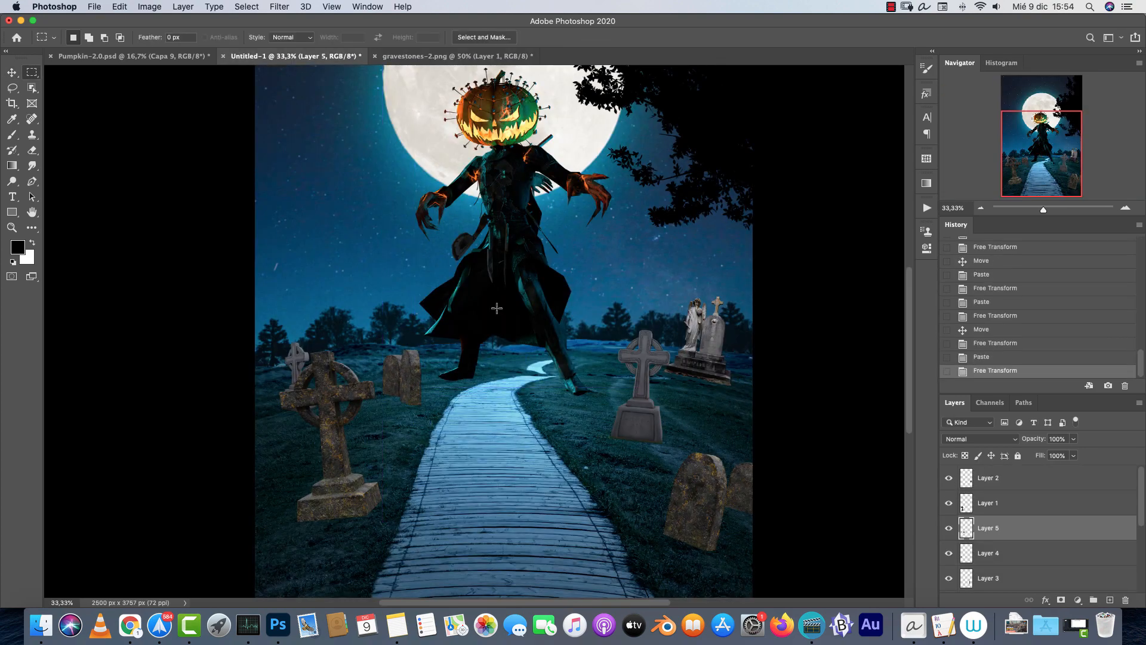
{"action": "left_click", "coordinate": [460, 55]}
{"action": "key", "text": "super+w"}
{"action": "left_click", "coordinate": [522, 213]}
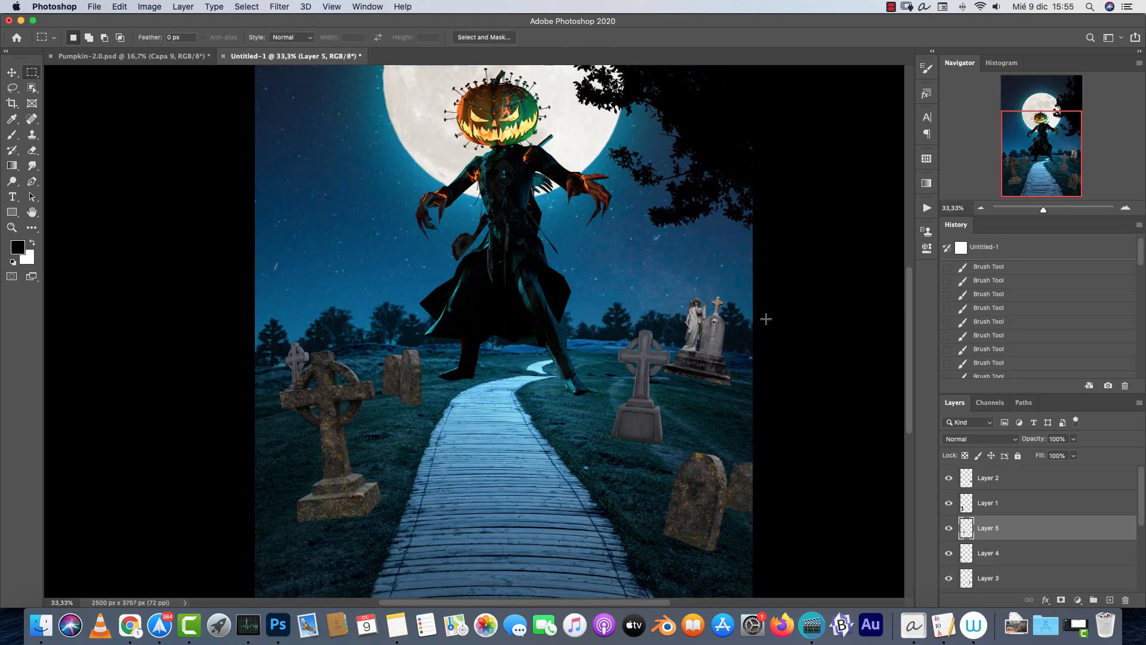
Group all the gravestone layers and name the group gravestones.
{"action": "scroll", "coordinate": [1058, 579], "scroll_direction": "down", "scroll_amount": 3}
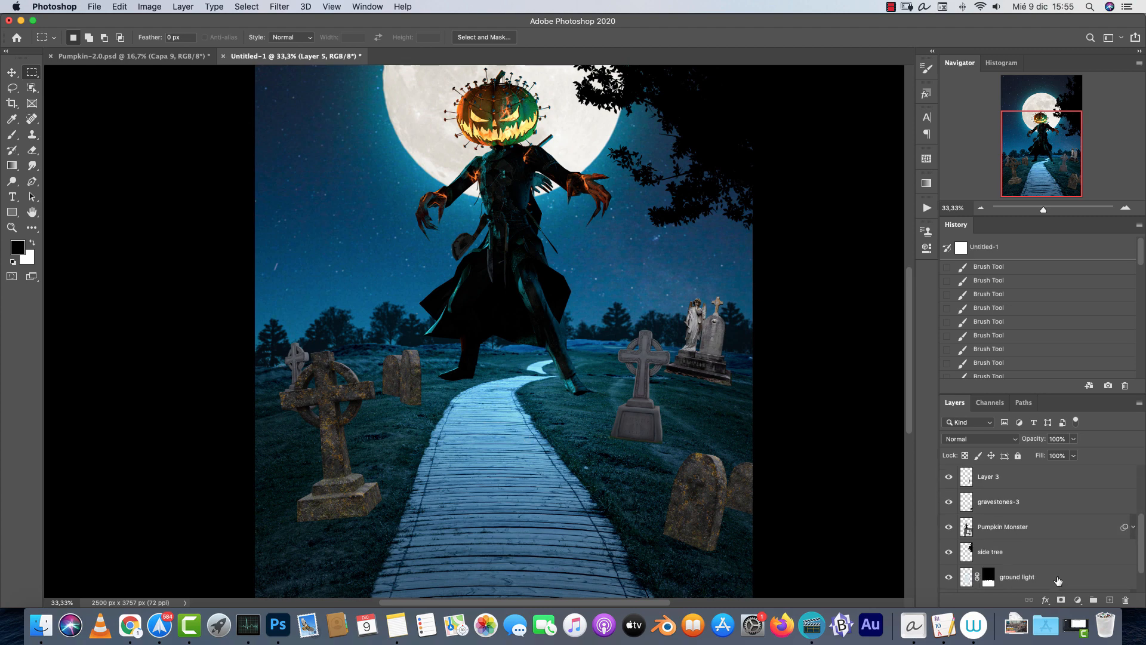
{"action": "left_click", "coordinate": [1012, 514], "text": "shift"}
{"action": "key", "text": "super+g"}
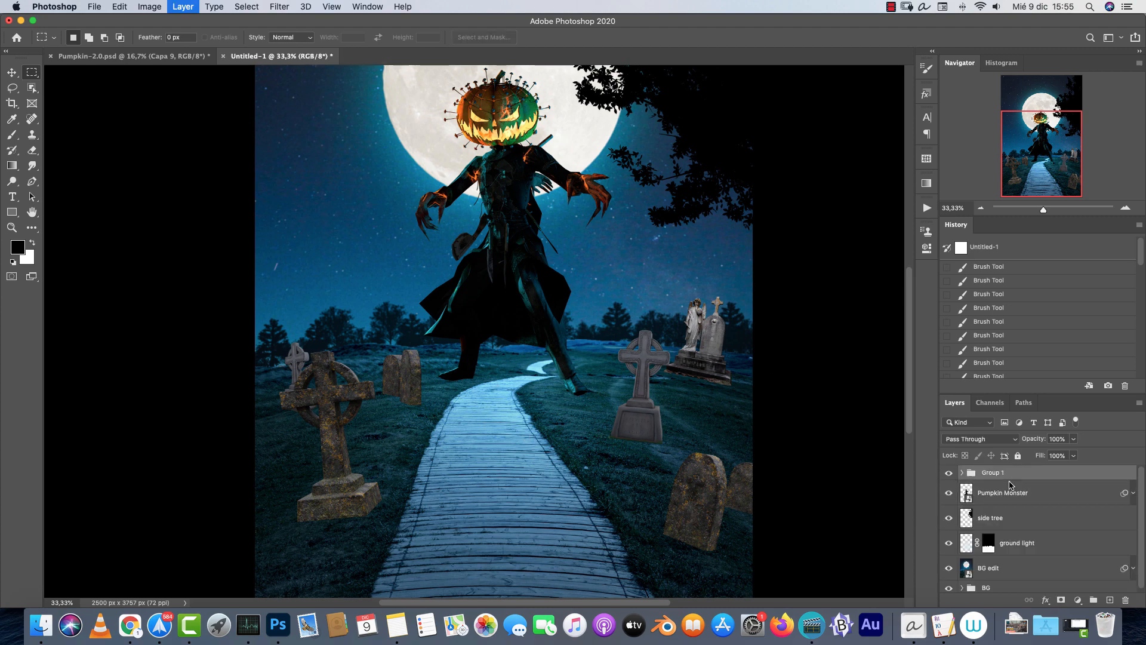
{"action": "key", "text": "super+1"}
{"action": "left_click_drag", "start_coordinate": [633, 442], "coordinate": [162, 167]}
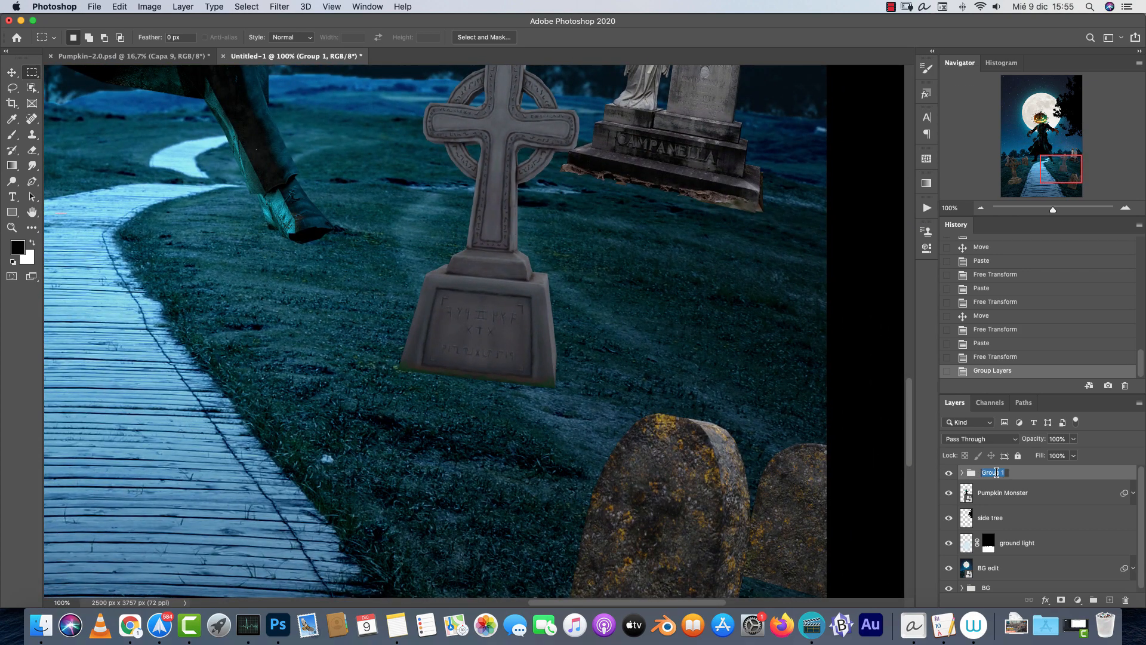
{"action": "type", "text": "gravestones"}
{"action": "key", "text": "Return"}
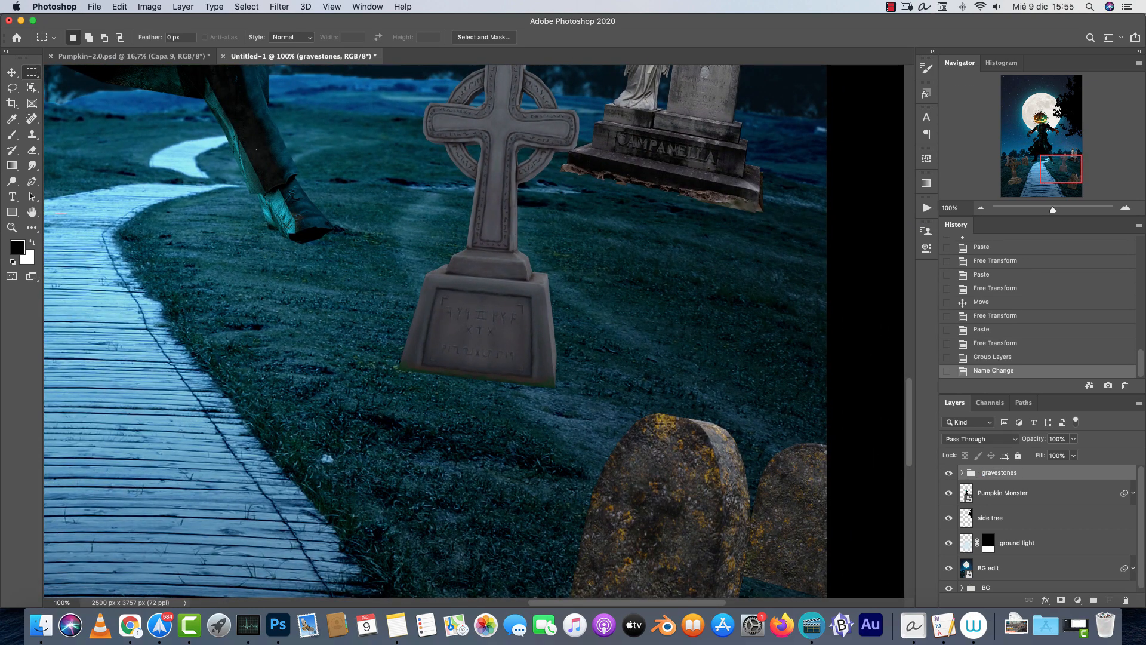
Clear the stray selection, add a layer mask to the gravestones group, and expand the group.
{"action": "scroll", "coordinate": [589, 342], "scroll_direction": "down", "scroll_amount": 5}
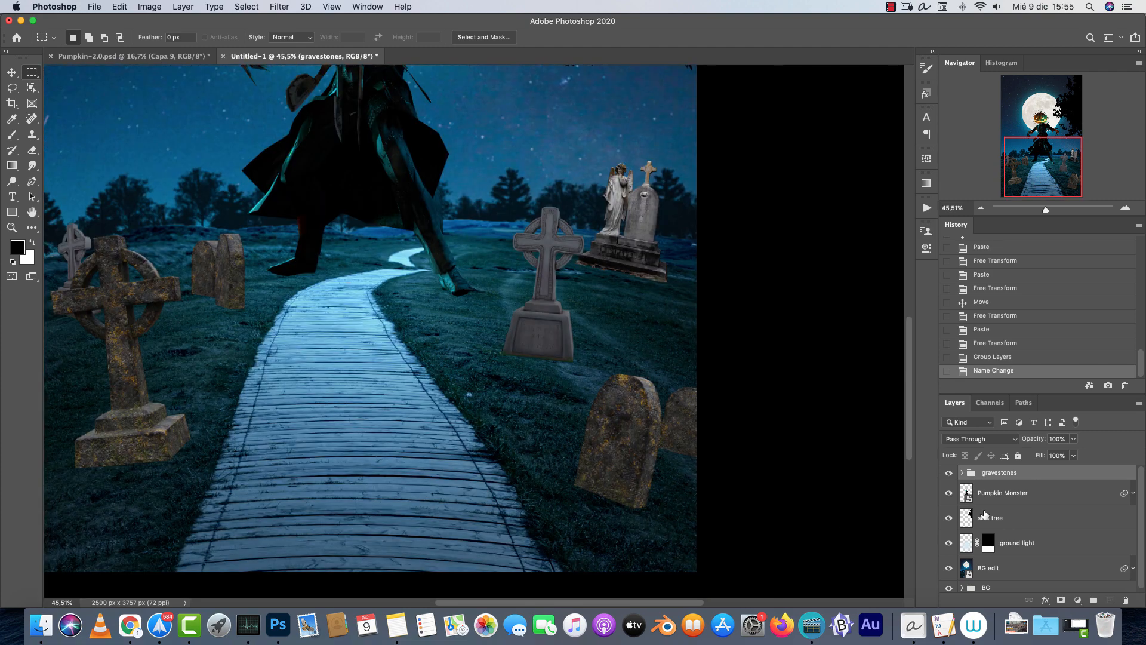
{"action": "left_click_drag", "start_coordinate": [459, 356], "coordinate": [550, 359]}
{"action": "key", "text": "super+d"}
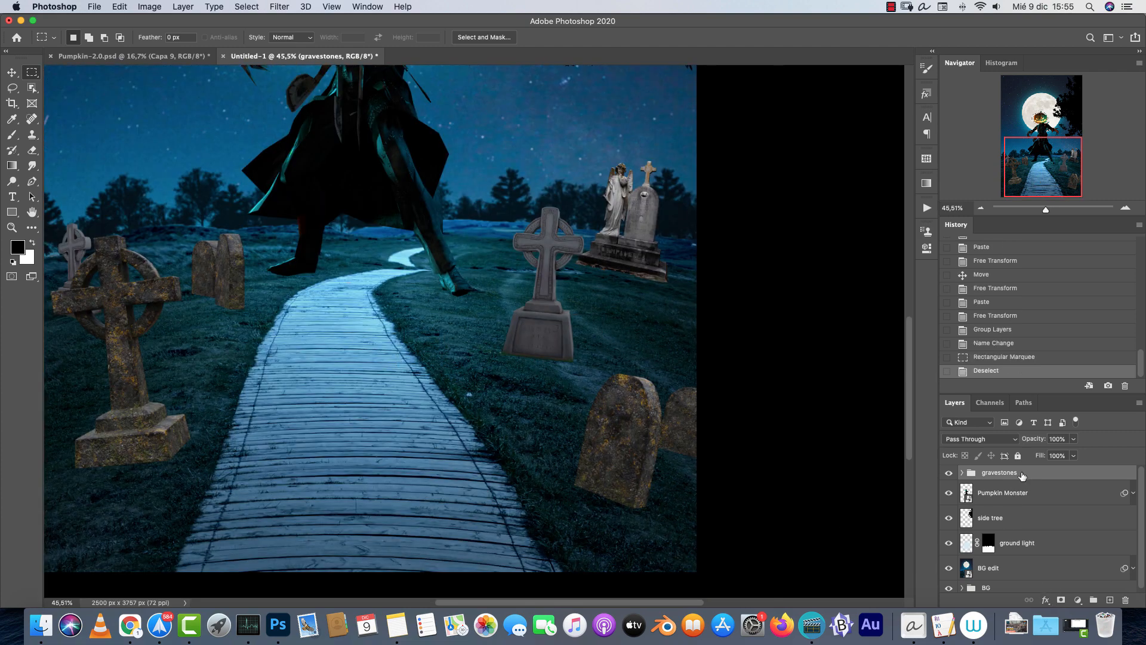
{"action": "left_click", "coordinate": [1068, 599]}
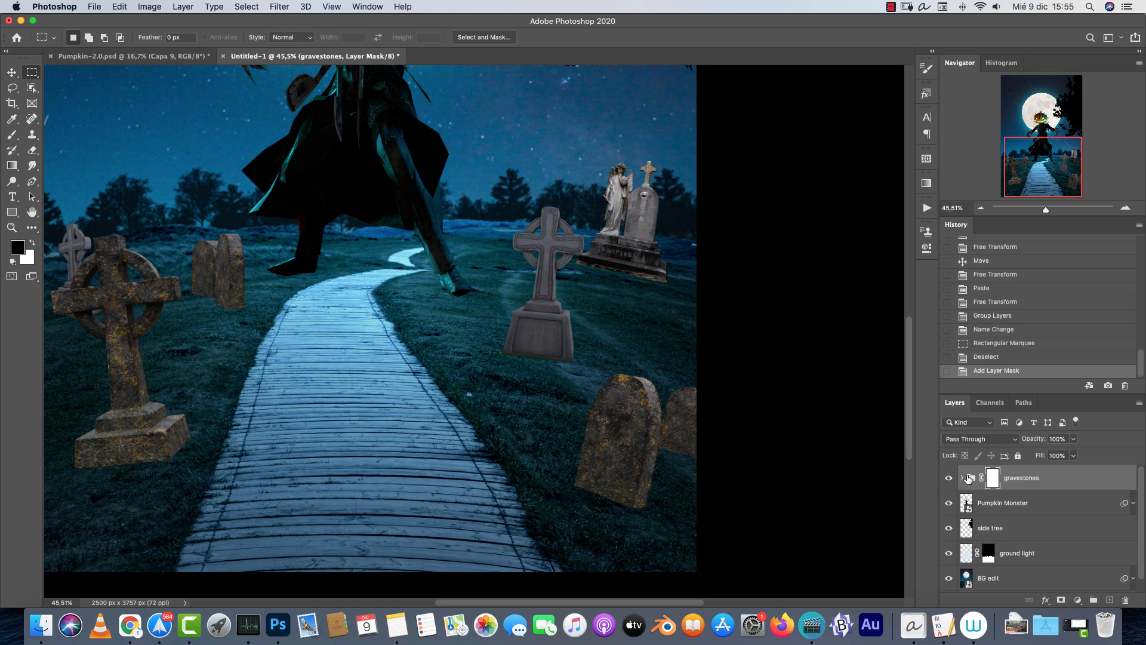
{"action": "left_click", "coordinate": [962, 478]}
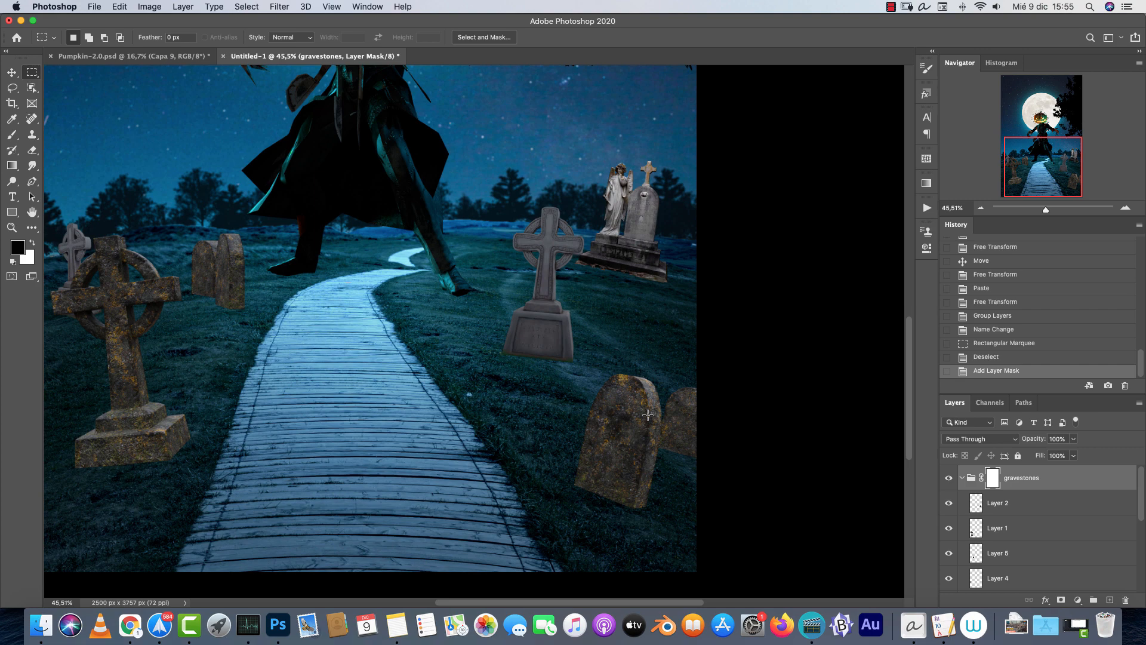
Choose a textured brush from the Pinceles secos set for painting on the gravestones group's mask.
{"action": "key", "text": "super+1"}
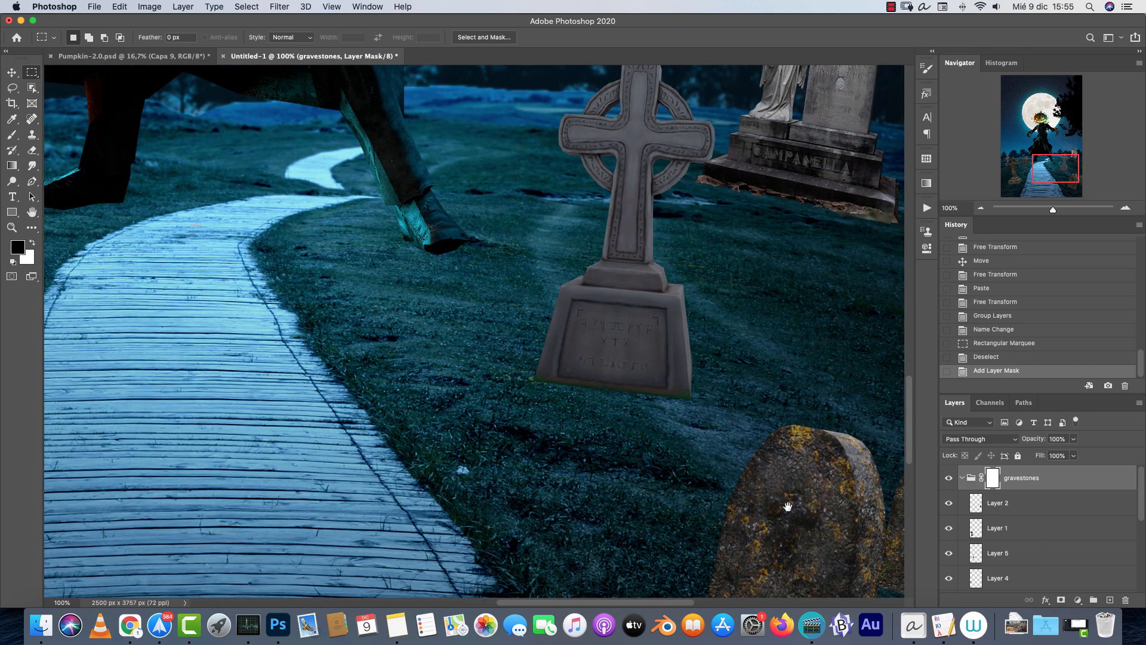
{"action": "left_click_drag", "start_coordinate": [787, 506], "coordinate": [535, 305]}
{"action": "key", "text": "b"}
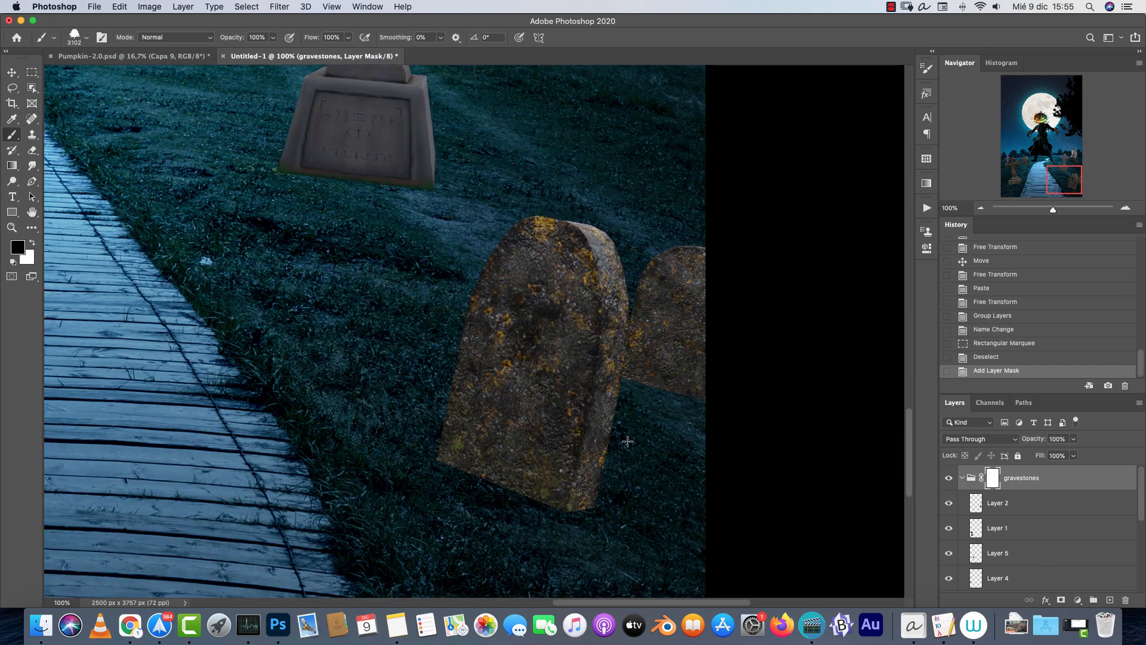
{"action": "right_click", "coordinate": [536, 334]}
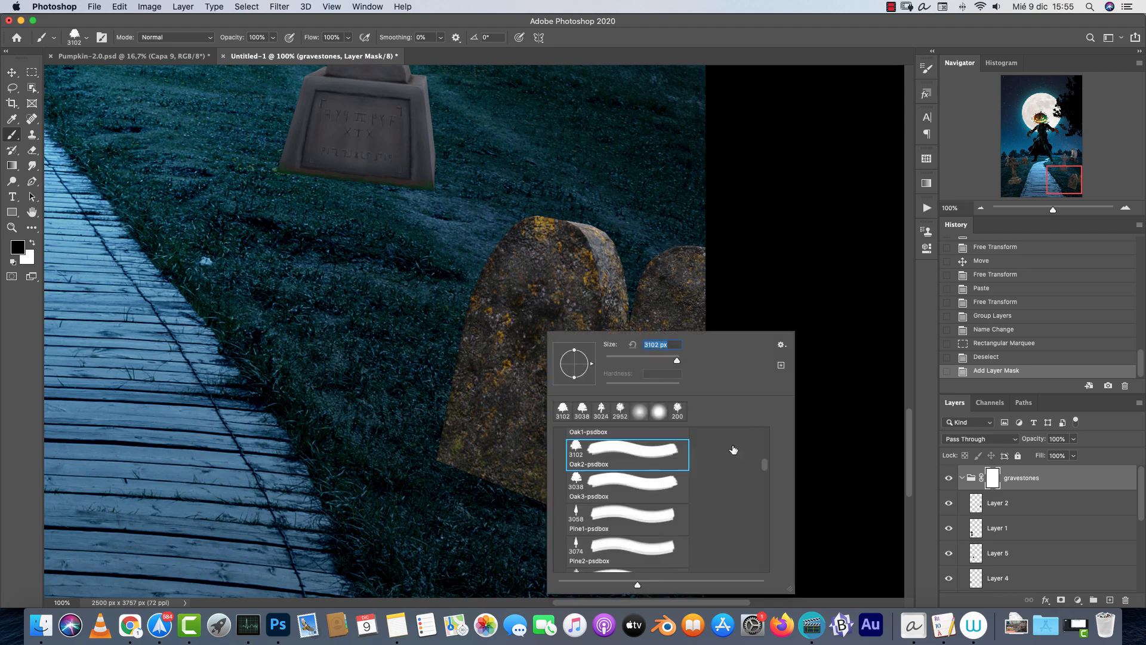
{"action": "scroll", "coordinate": [762, 463], "scroll_direction": "up", "scroll_amount": 10}
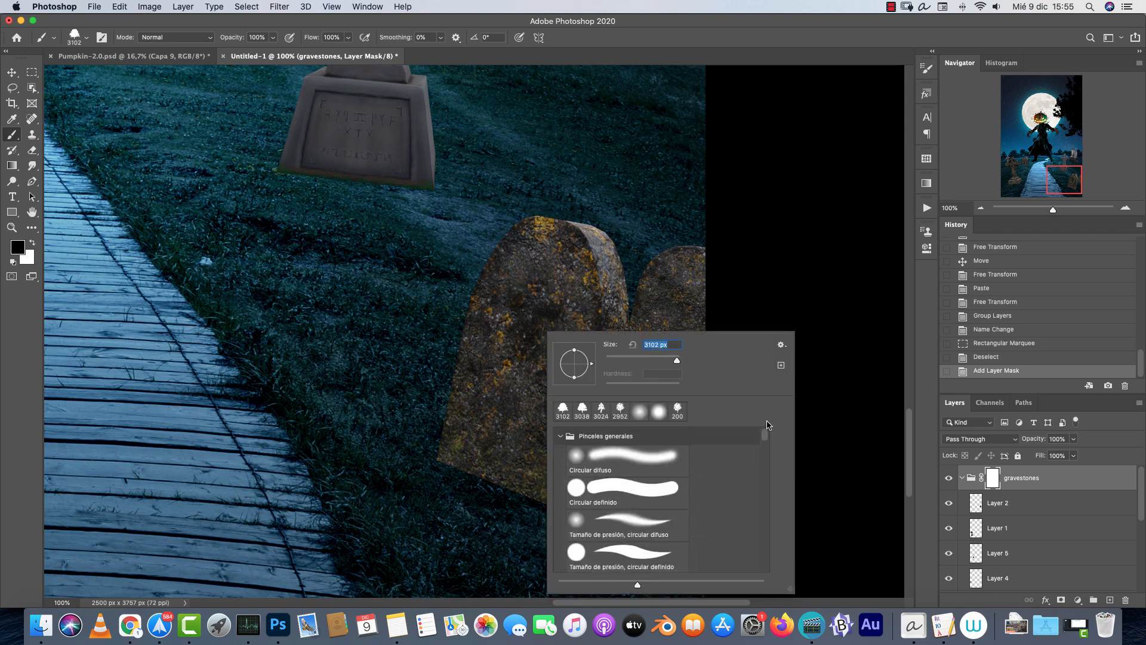
{"action": "left_click", "coordinate": [576, 442]}
{"action": "scroll", "coordinate": [766, 451], "scroll_direction": "down", "scroll_amount": 5}
{"action": "scroll", "coordinate": [766, 451], "scroll_direction": "up", "scroll_amount": 5}
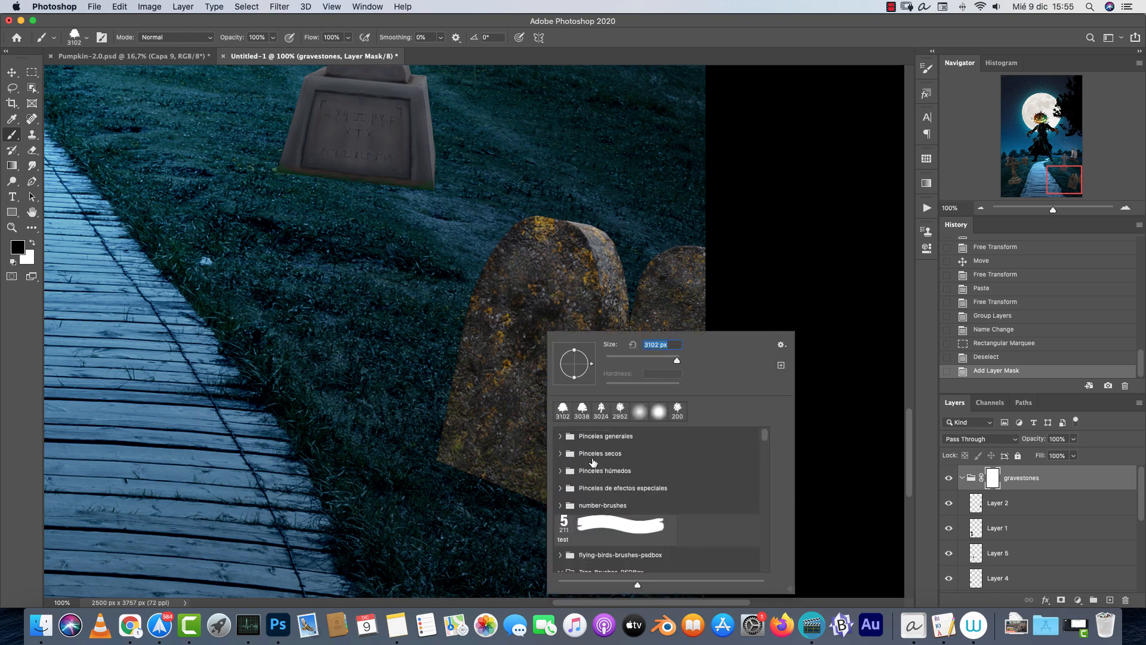
{"action": "left_click", "coordinate": [561, 453]}
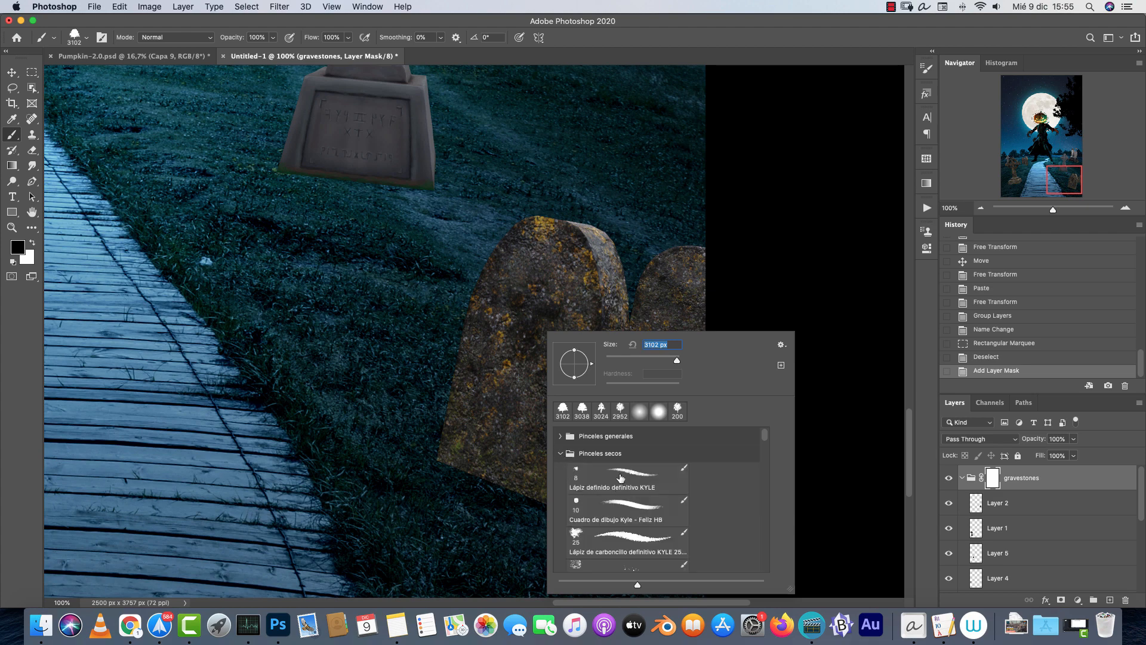
{"action": "left_click", "coordinate": [620, 477]}
{"action": "left_click", "coordinate": [993, 481]}
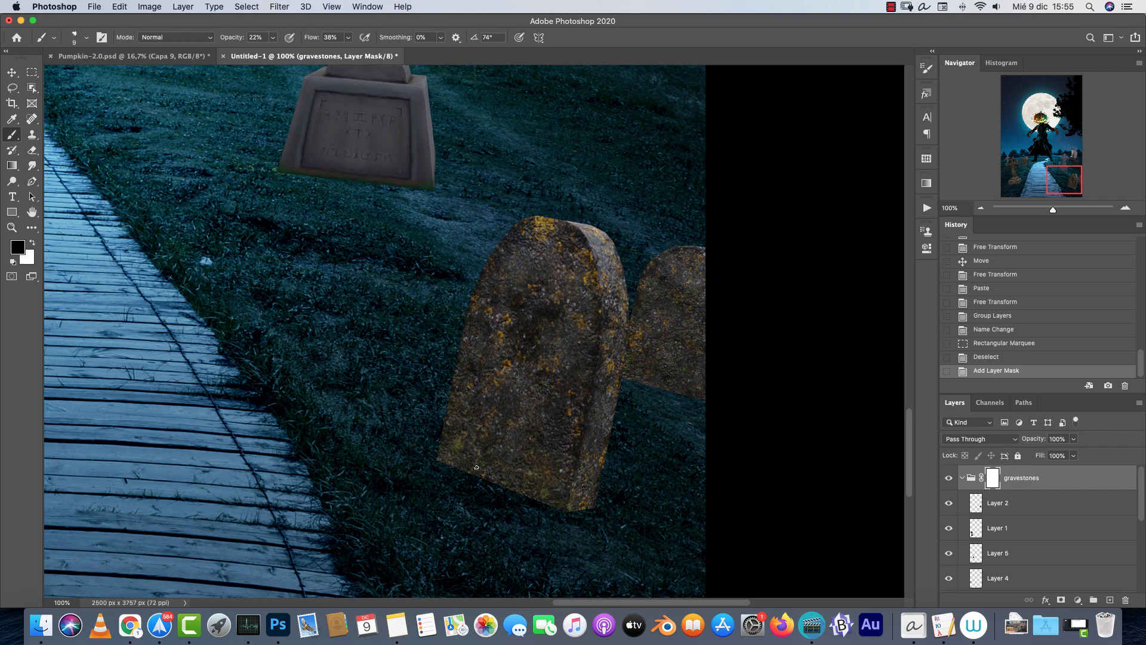
Paint black on the gravestones mask along the large rounded headstones' bases with the 40 px brush at 100% opacity and flow.
{"action": "key", "text": "]"}
{"action": "key", "text": "]"}
{"action": "key", "text": "]"}
{"action": "key", "text": "]"}
{"action": "key", "text": "]"}
{"action": "left_click_drag", "start_coordinate": [453, 465], "coordinate": [470, 486]}
{"action": "mouse_move", "coordinate": [469, 486]}
{"action": "left_mouse_down"}
{"action": "mouse_move", "coordinate": [606, 504]}
{"action": "mouse_move", "coordinate": [545, 514]}
{"action": "left_mouse_up"}
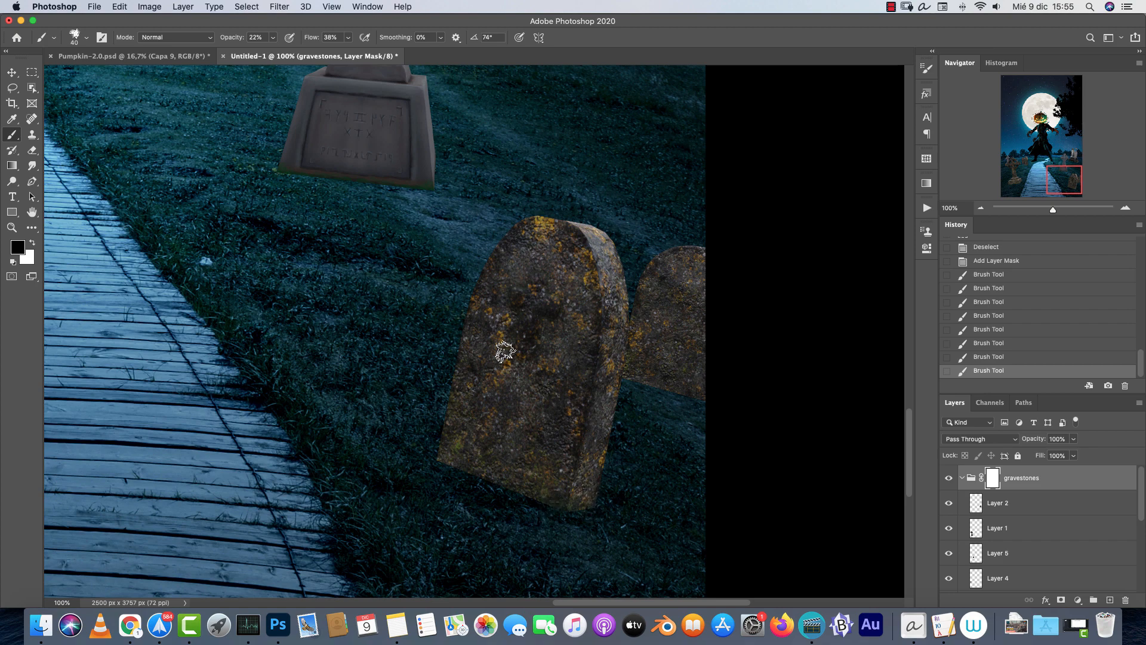
{"action": "mouse_move", "coordinate": [443, 468]}
{"action": "left_mouse_down"}
{"action": "mouse_move", "coordinate": [501, 498]}
{"action": "mouse_move", "coordinate": [513, 498]}
{"action": "mouse_move", "coordinate": [463, 474]}
{"action": "mouse_move", "coordinate": [524, 505]}
{"action": "mouse_move", "coordinate": [587, 513]}
{"action": "mouse_move", "coordinate": [537, 520]}
{"action": "mouse_move", "coordinate": [518, 493]}
{"action": "mouse_move", "coordinate": [434, 460]}
{"action": "mouse_move", "coordinate": [576, 512]}
{"action": "left_mouse_up"}
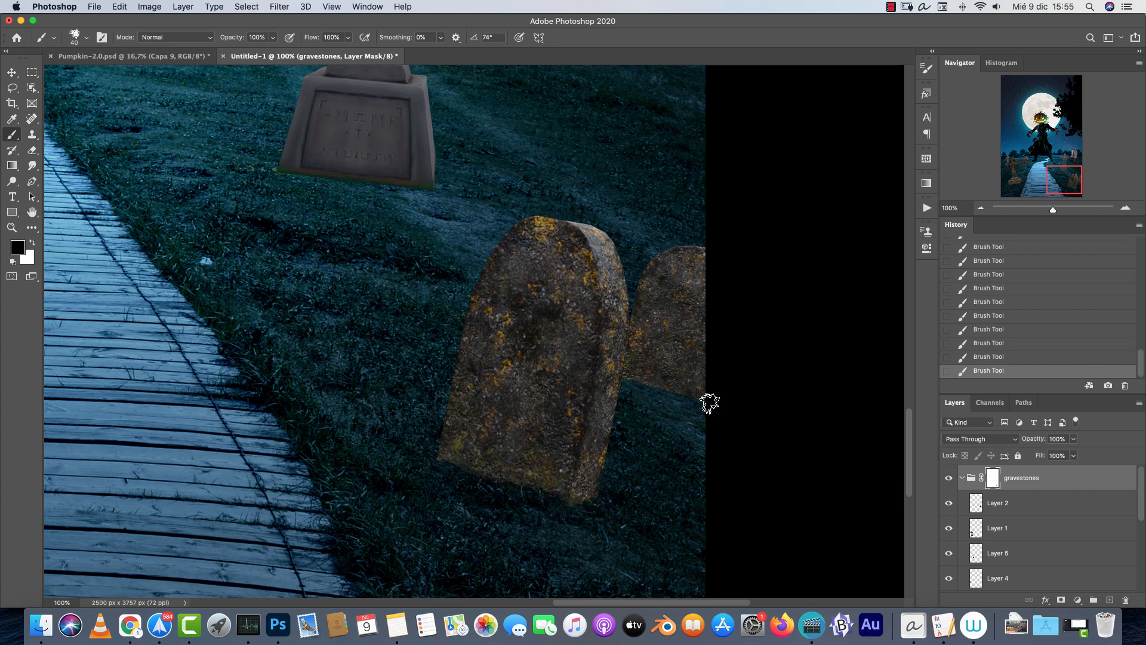
Paint black on the gravestones mask along the bases of the grey Celtic cross and the mossy stone cross with the textured brush.
{"action": "left_click_drag", "start_coordinate": [629, 180], "coordinate": [766, 302]}
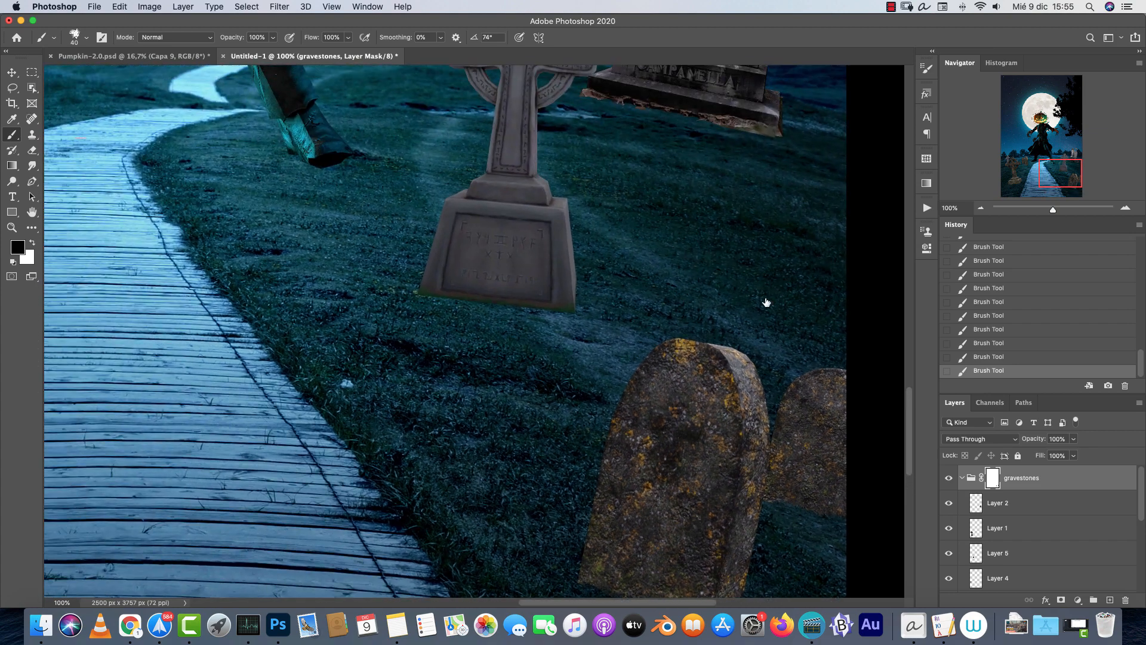
{"action": "left_click", "coordinate": [1125, 207]}
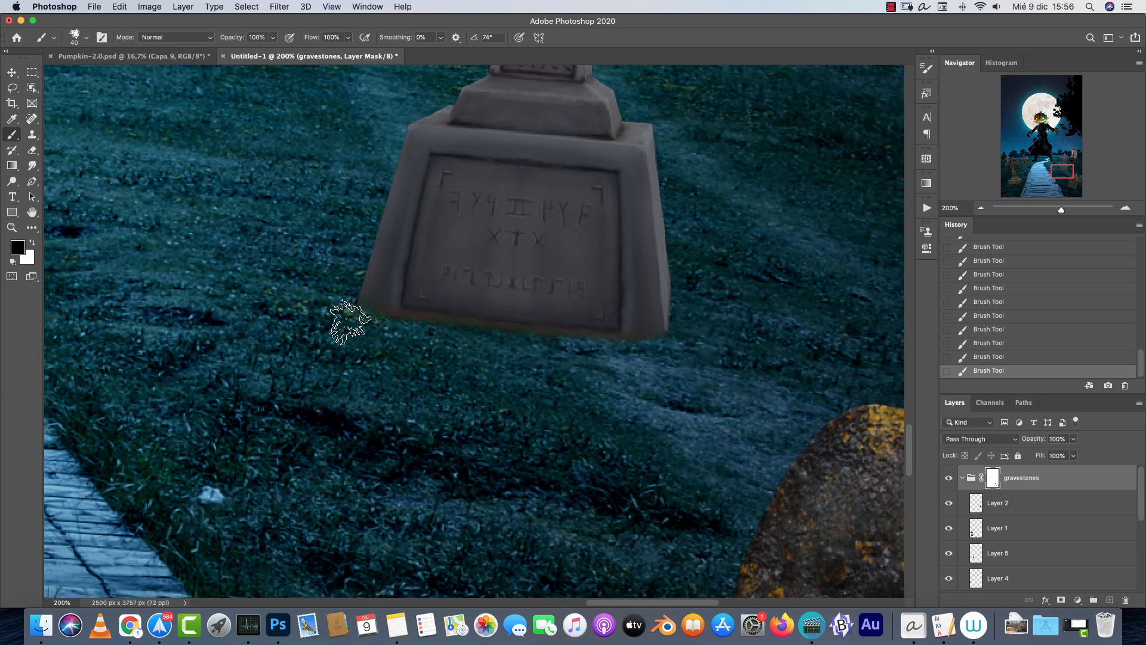
{"action": "scroll", "coordinate": [340, 312], "scroll_direction": "left", "scroll_amount": 15}
{"action": "key", "text": "bracketleft"}
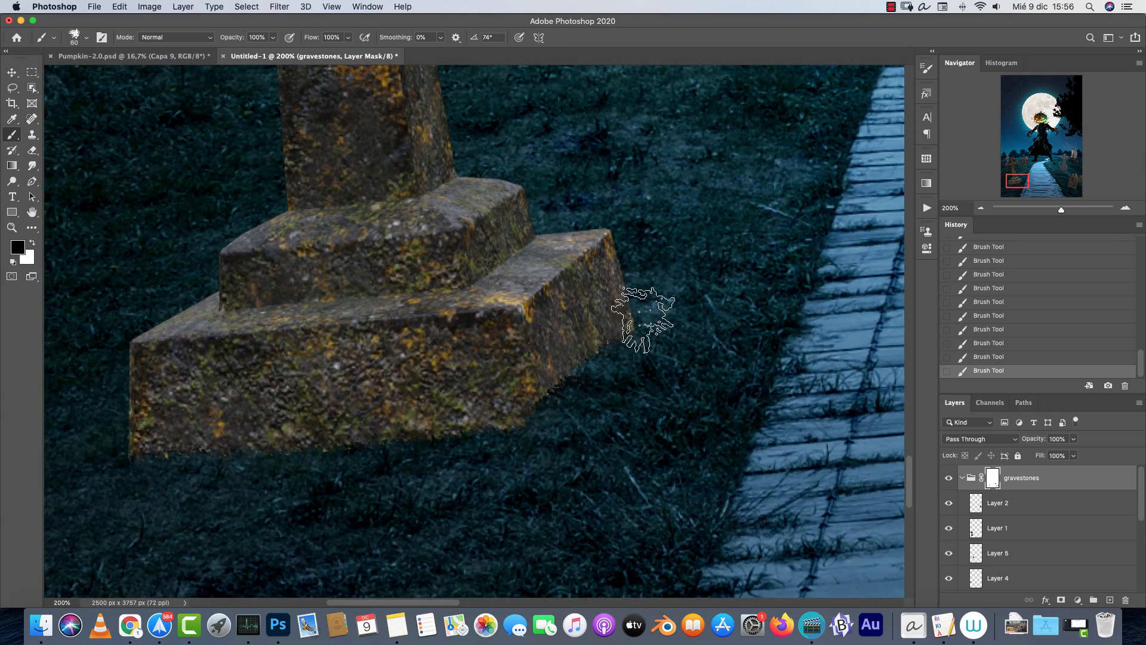
{"action": "scroll", "coordinate": [648, 307], "scroll_direction": "up", "scroll_amount": 15}
{"action": "key", "text": "ctrl+z"}
{"action": "key", "text": "ctrl+shift+z"}
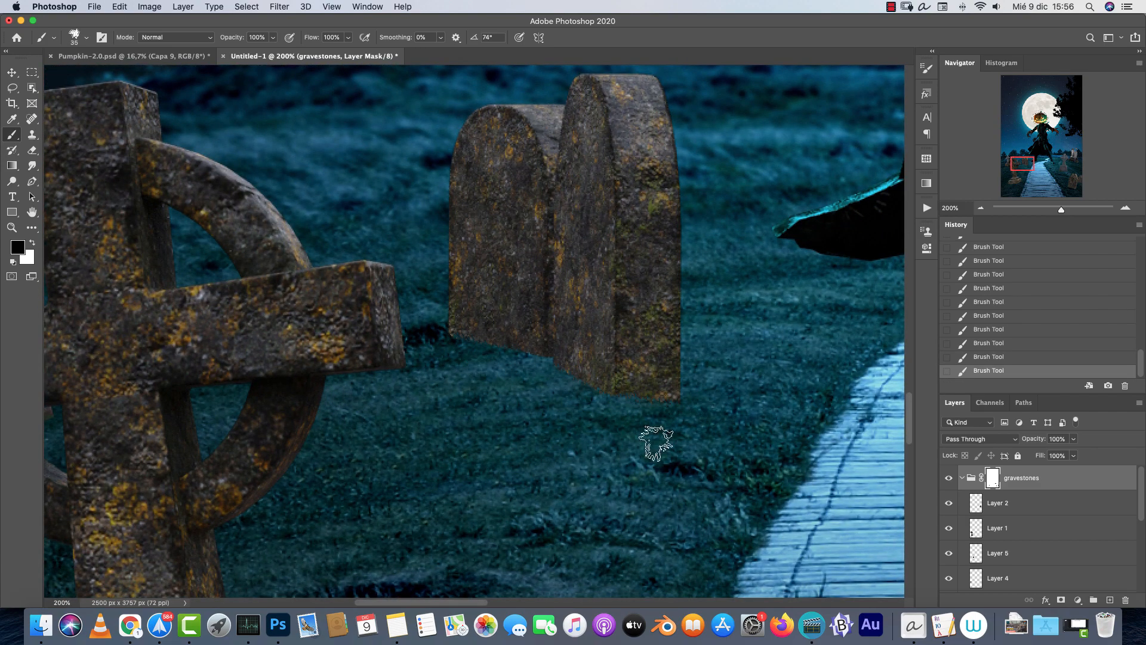
Paint black on the gravestones mask along the base of the Campanella angel monument with the 35 px brush.
{"action": "scroll", "coordinate": [655, 440], "scroll_direction": "right", "scroll_amount": 15}
{"action": "mouse_move", "coordinate": [595, 436]}
{"action": "left_mouse_down"}
{"action": "mouse_move", "coordinate": [413, 399]}
{"action": "mouse_move", "coordinate": [756, 455]}
{"action": "mouse_move", "coordinate": [790, 416]}
{"action": "mouse_move", "coordinate": [780, 374]}
{"action": "mouse_move", "coordinate": [784, 385]}
{"action": "mouse_move", "coordinate": [747, 440]}
{"action": "mouse_move", "coordinate": [512, 410]}
{"action": "left_mouse_up"}
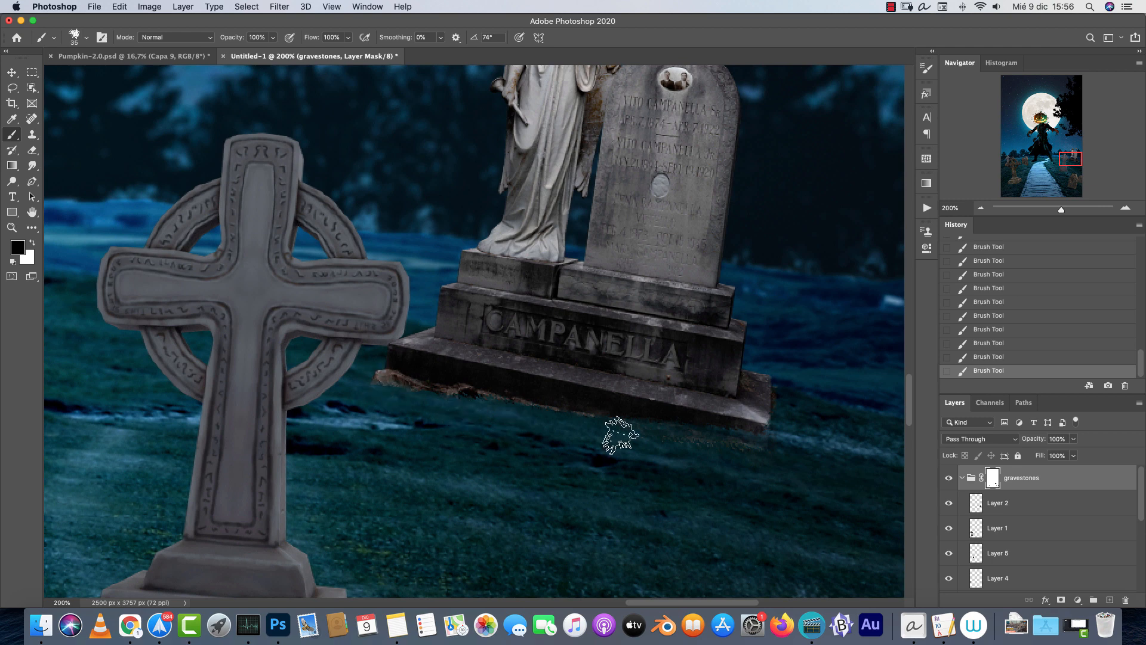
{"action": "left_click_drag", "start_coordinate": [413, 396], "coordinate": [362, 373]}
{"action": "key", "text": "super+minus"}
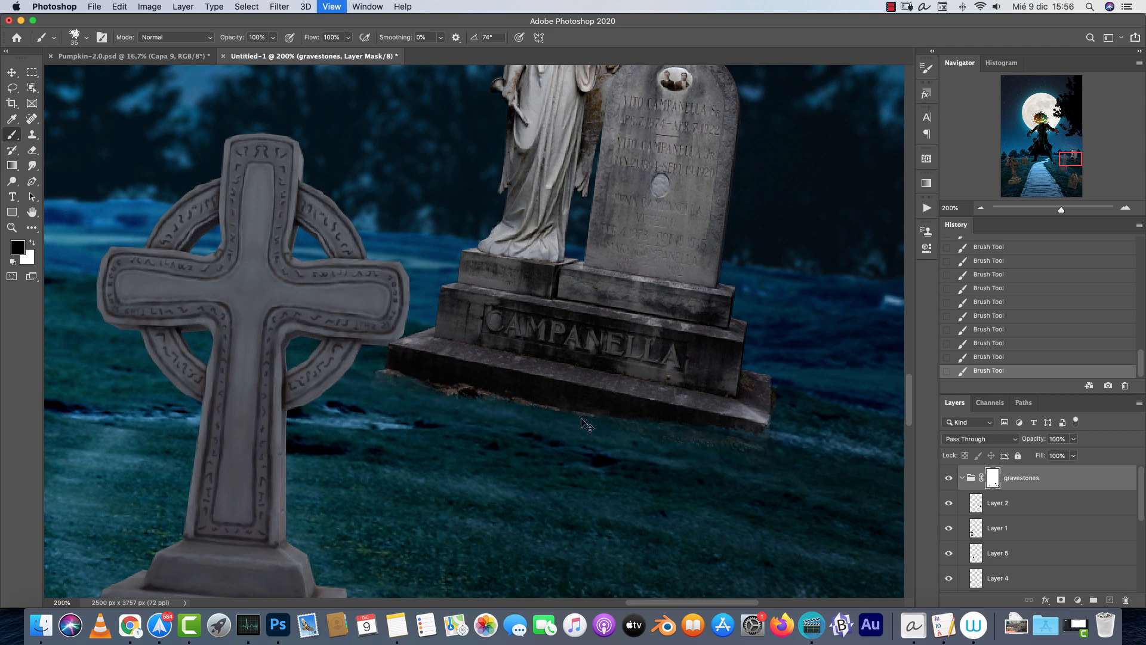
Apply a 3 px Field Blur to Layer 2, the distant angel monument.
{"action": "left_click", "coordinate": [11, 73]}
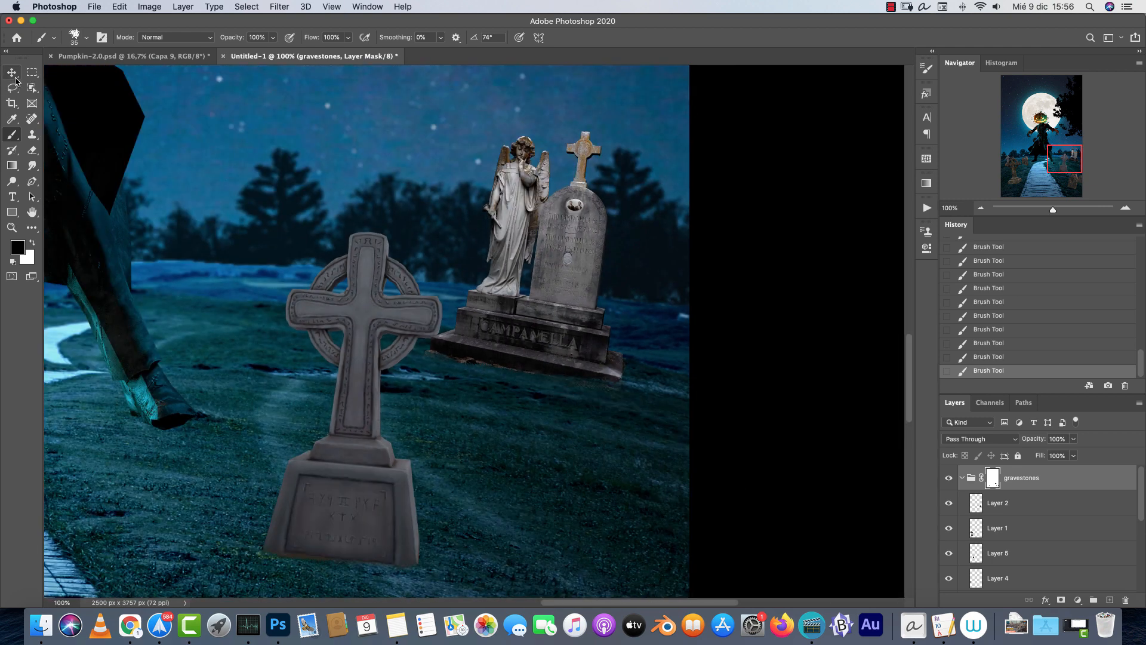
{"action": "left_click_drag", "start_coordinate": [591, 197], "coordinate": [657, 315]}
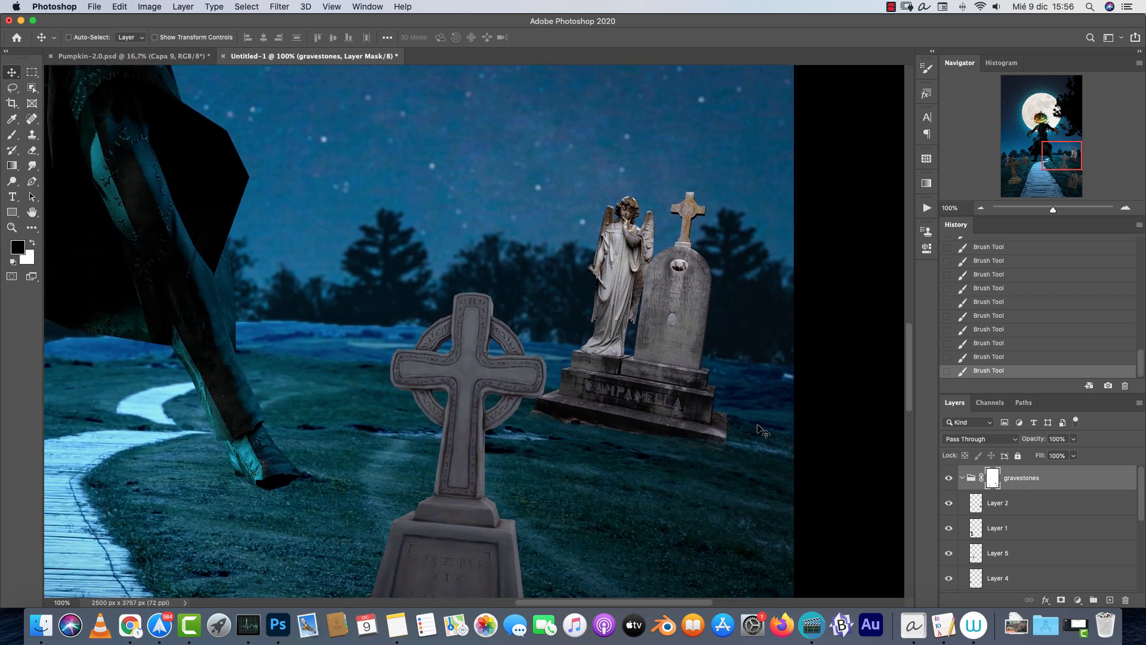
{"action": "left_click", "coordinate": [1017, 511]}
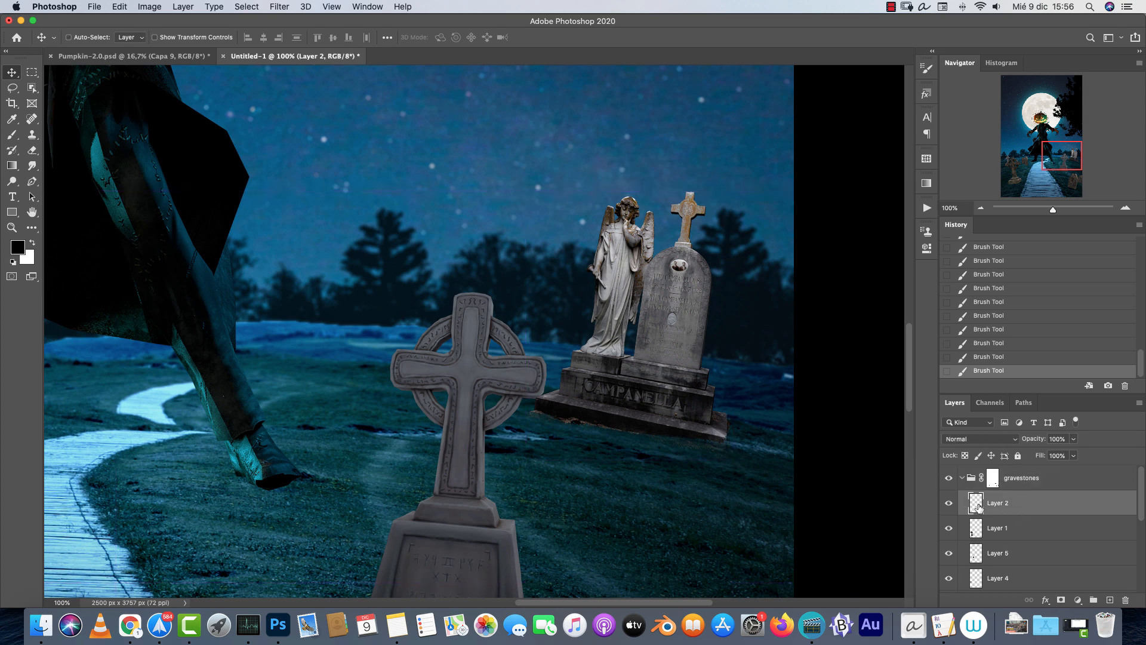
{"action": "left_click", "coordinate": [281, 7]}
{"action": "mouse_move", "coordinate": [333, 158]}
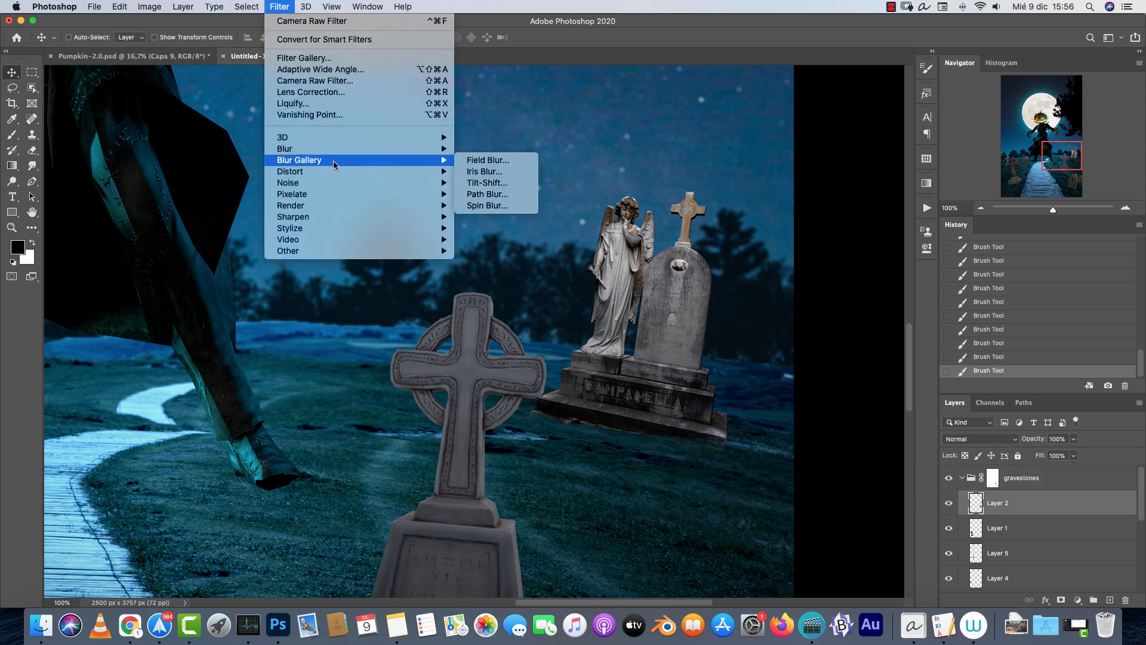
{"action": "left_click", "coordinate": [492, 160]}
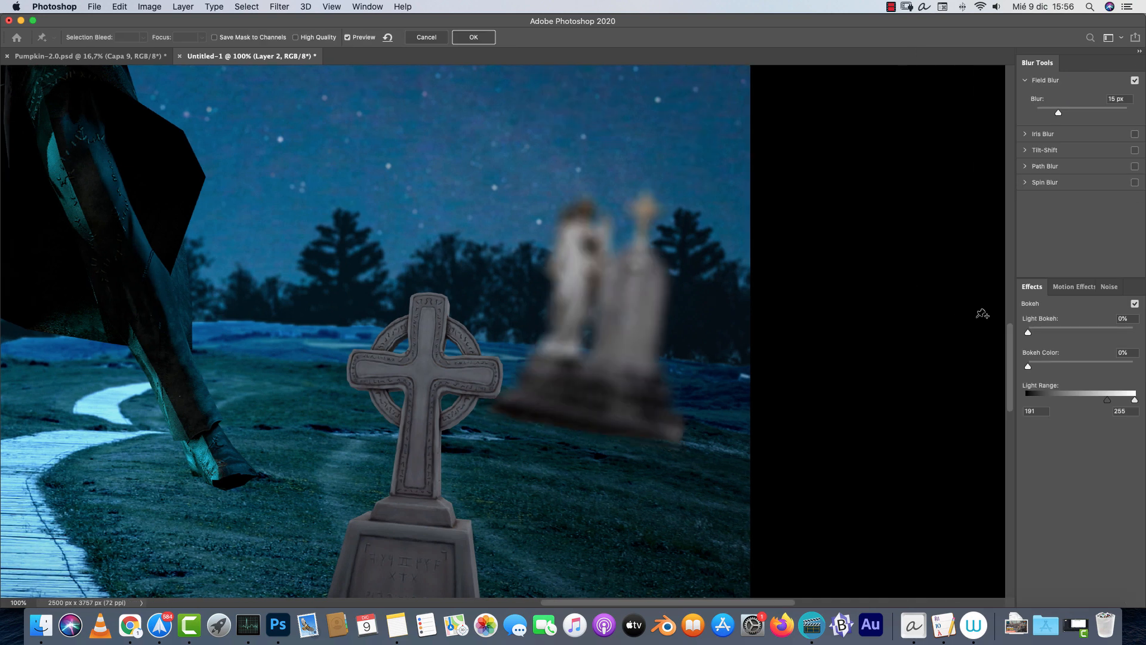
{"action": "left_click", "coordinate": [1115, 99]}
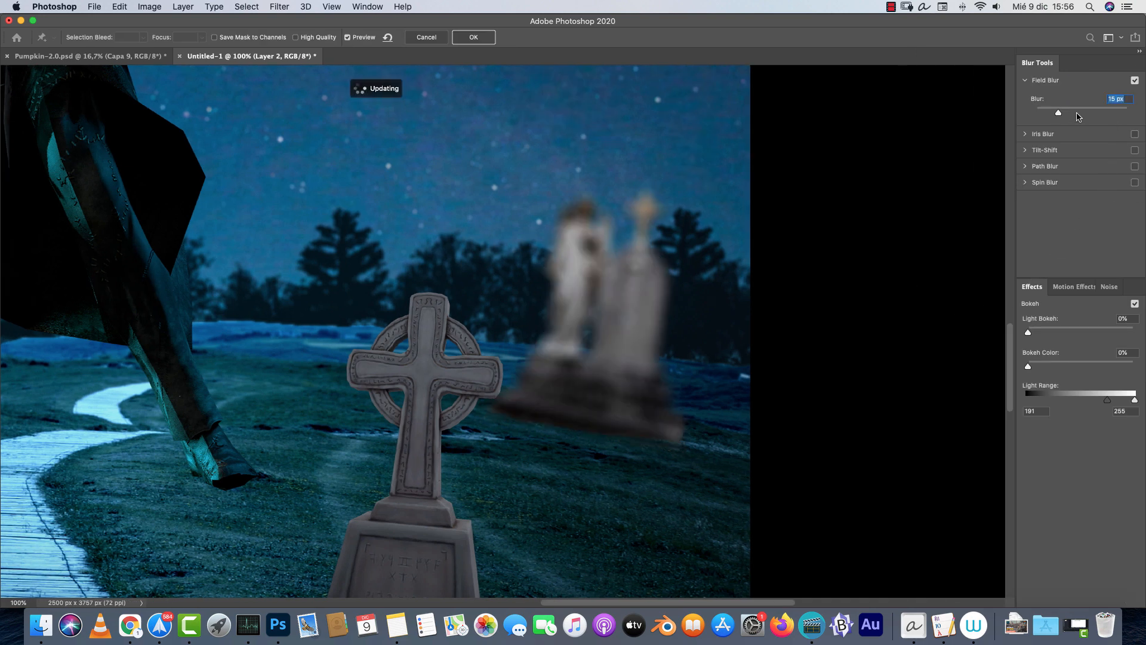
{"action": "type", "text": "3"}
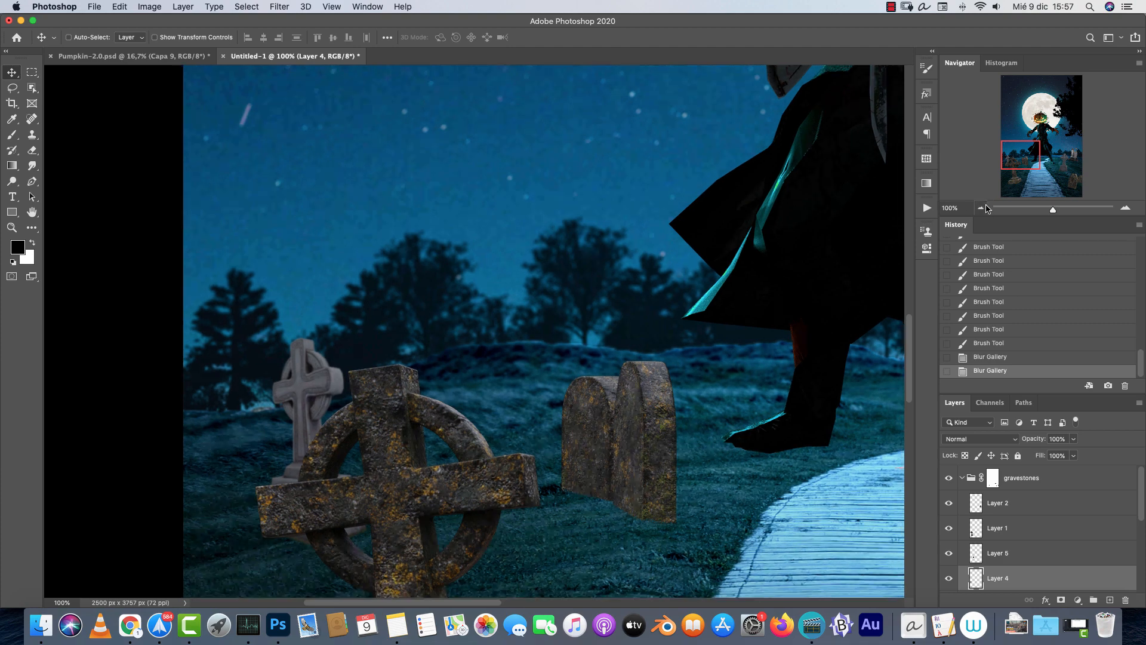
Add a Color Overlay layer style to the gravestones group and set its blend mode to Multiply.
{"action": "left_click", "coordinate": [981, 207]}
{"action": "left_click", "coordinate": [981, 208]}
{"action": "left_click", "coordinate": [981, 208]}
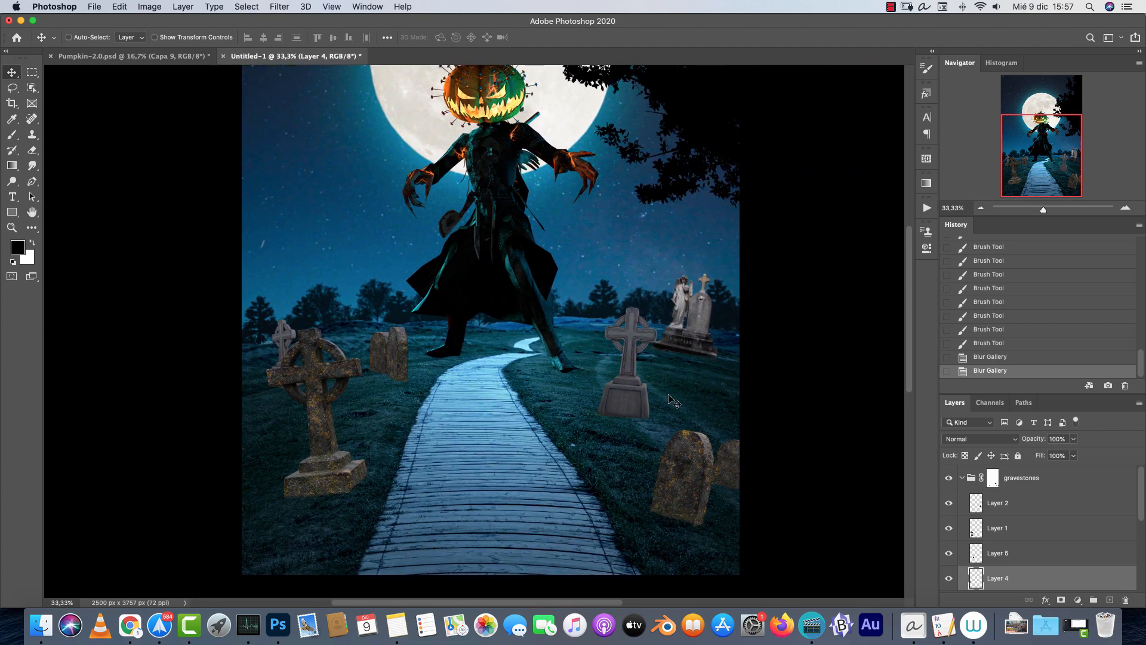
{"action": "scroll", "coordinate": [604, 352], "scroll_direction": "up", "scroll_amount": 3}
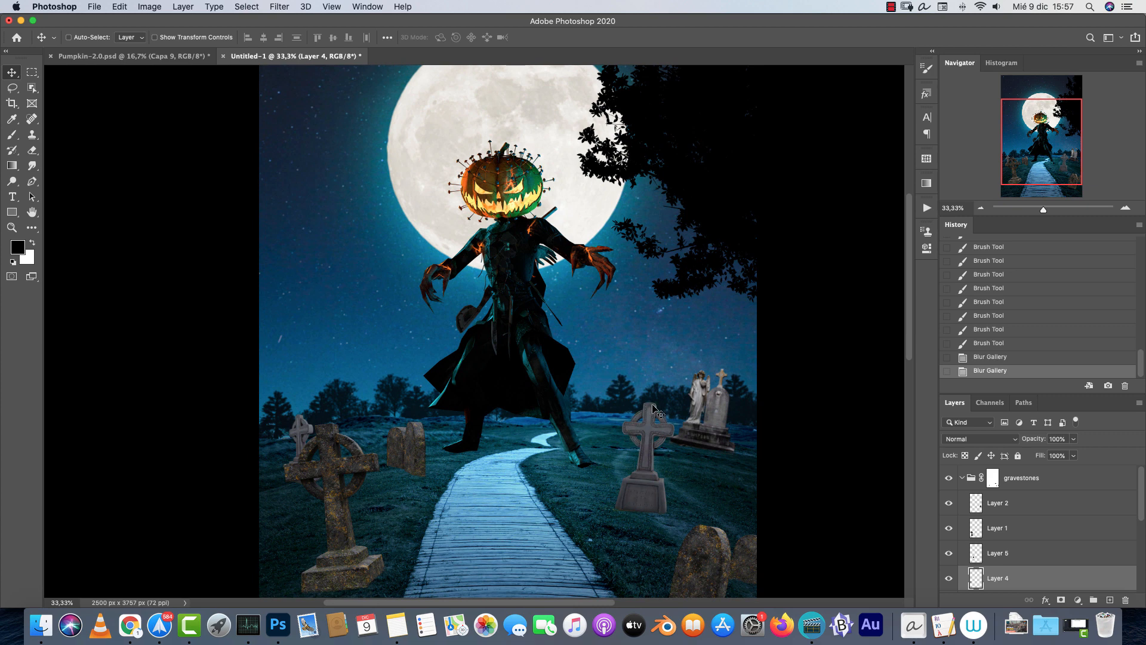
{"action": "scroll", "coordinate": [571, 467], "scroll_direction": "down", "scroll_amount": 2}
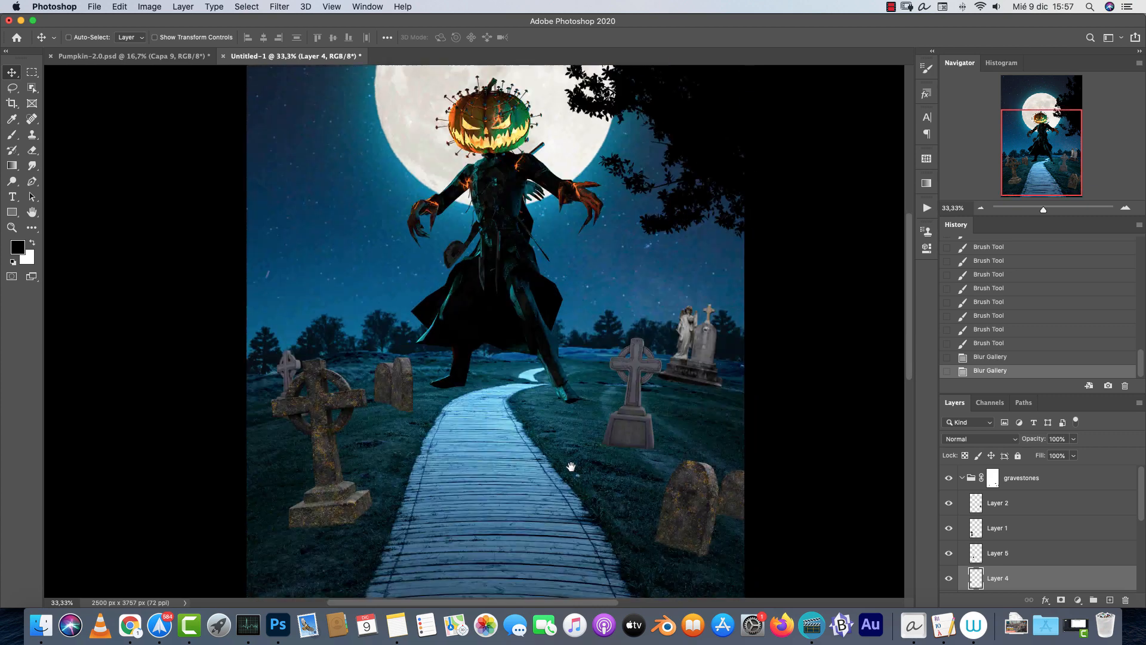
{"action": "scroll", "coordinate": [571, 466], "scroll_direction": "down", "scroll_amount": 1}
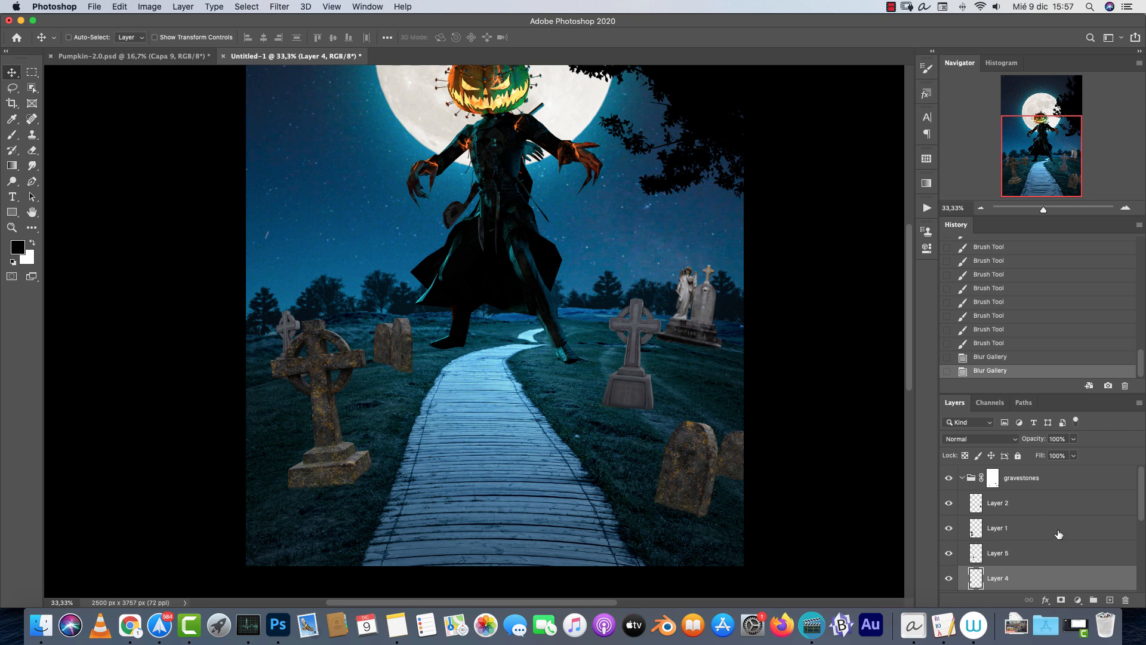
{"action": "left_click", "coordinate": [1078, 478]}
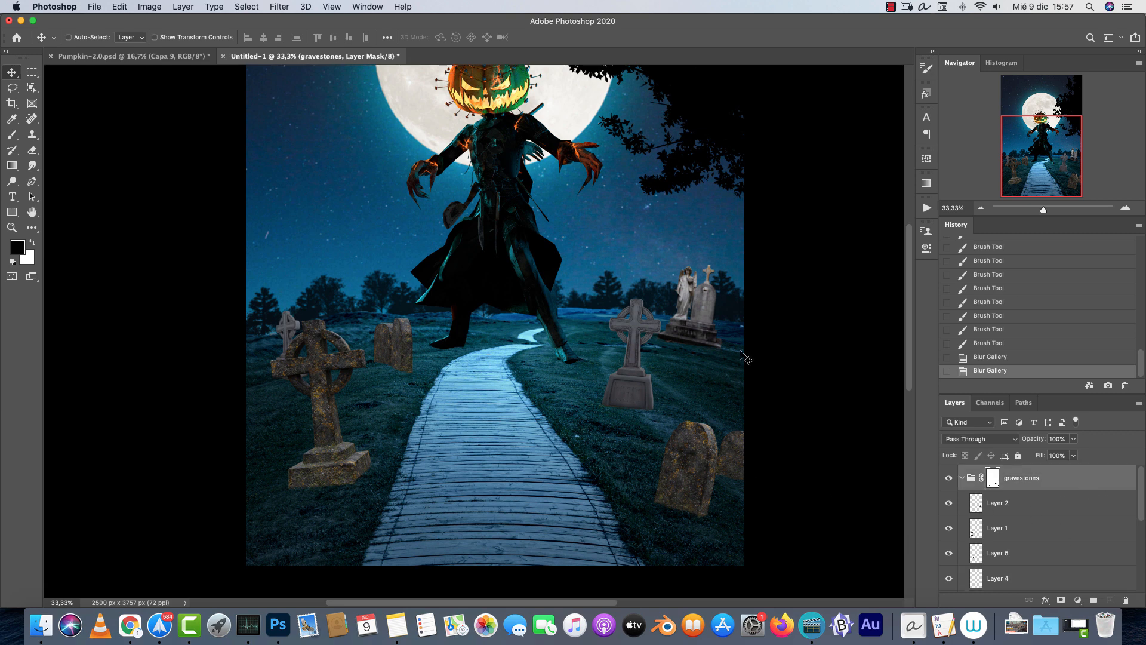
{"action": "double_click", "coordinate": [1105, 484]}
{"action": "left_click_drag", "start_coordinate": [772, 132], "coordinate": [865, 137]}
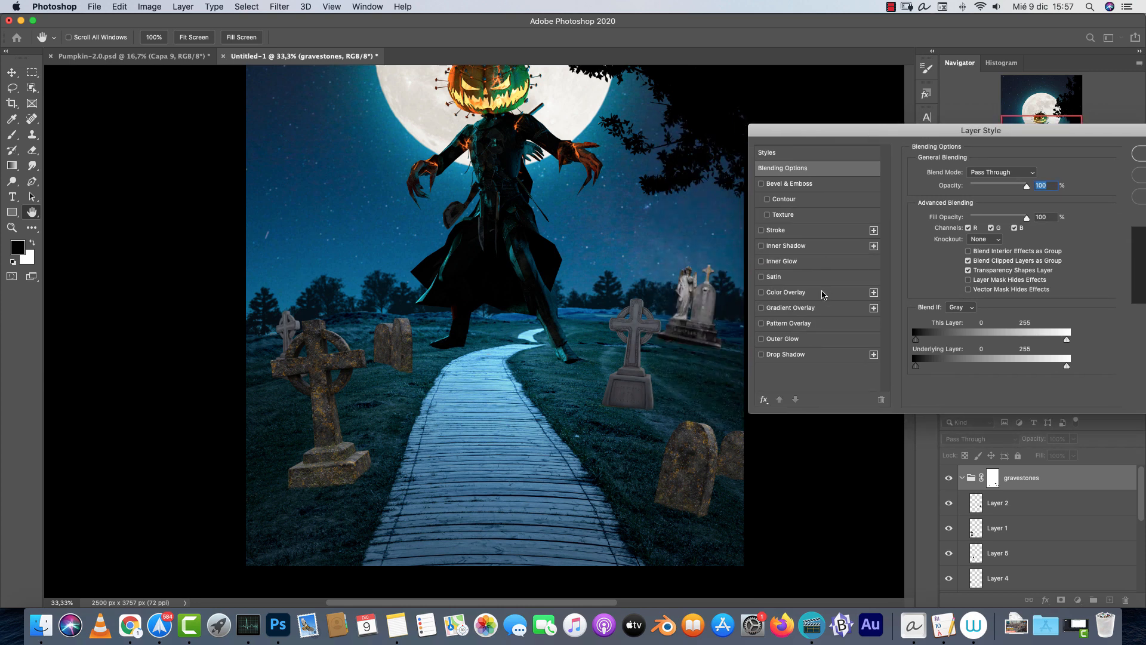
{"action": "left_click", "coordinate": [794, 292]}
{"action": "left_click", "coordinate": [991, 173]}
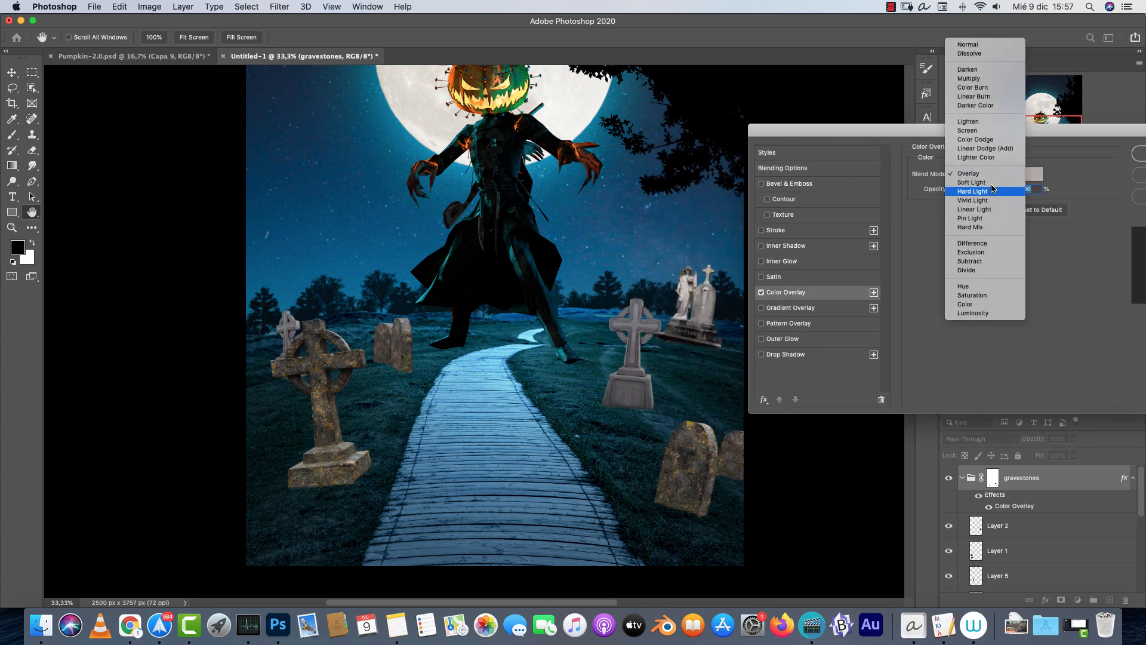
{"action": "left_click", "coordinate": [984, 88]}
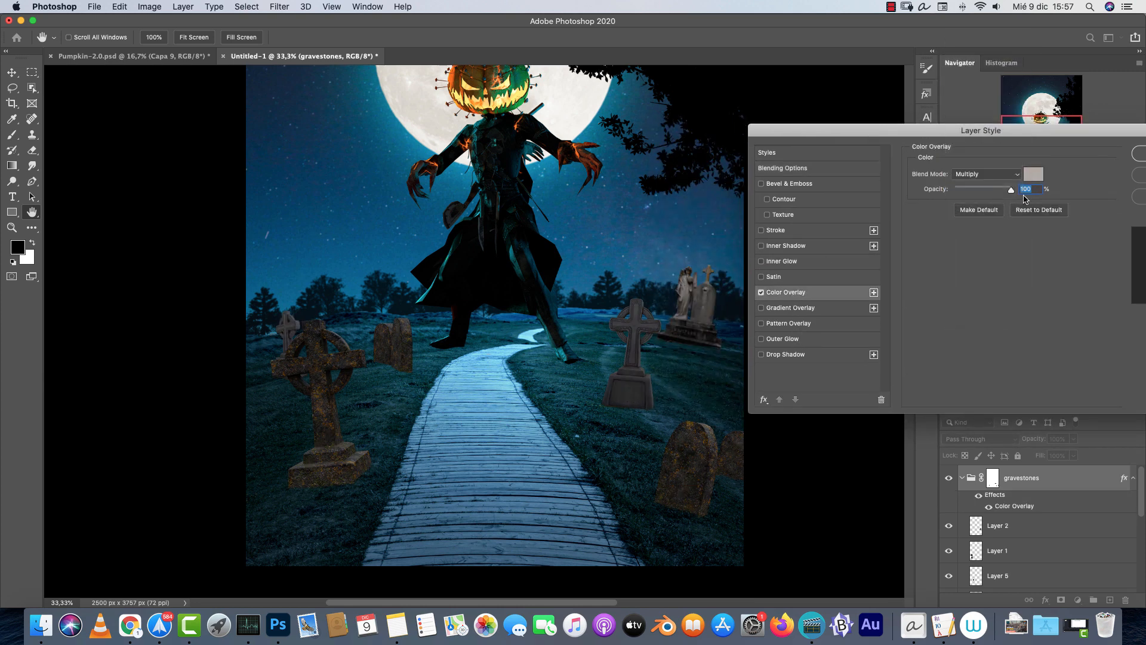
Set the overlay color to the muted blue-grey 68878e and apply the layer style to the gravestones group.
{"action": "left_click", "coordinate": [1033, 173]}
{"action": "left_click", "coordinate": [619, 379]}
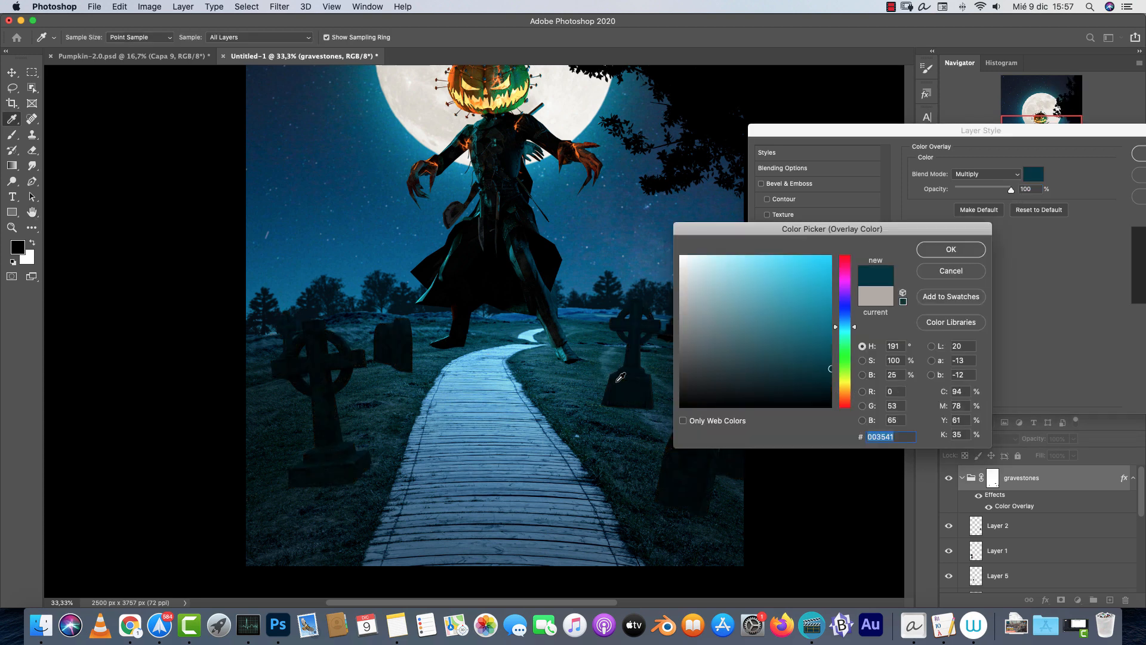
{"action": "left_click_drag", "start_coordinate": [733, 331], "coordinate": [766, 387]}
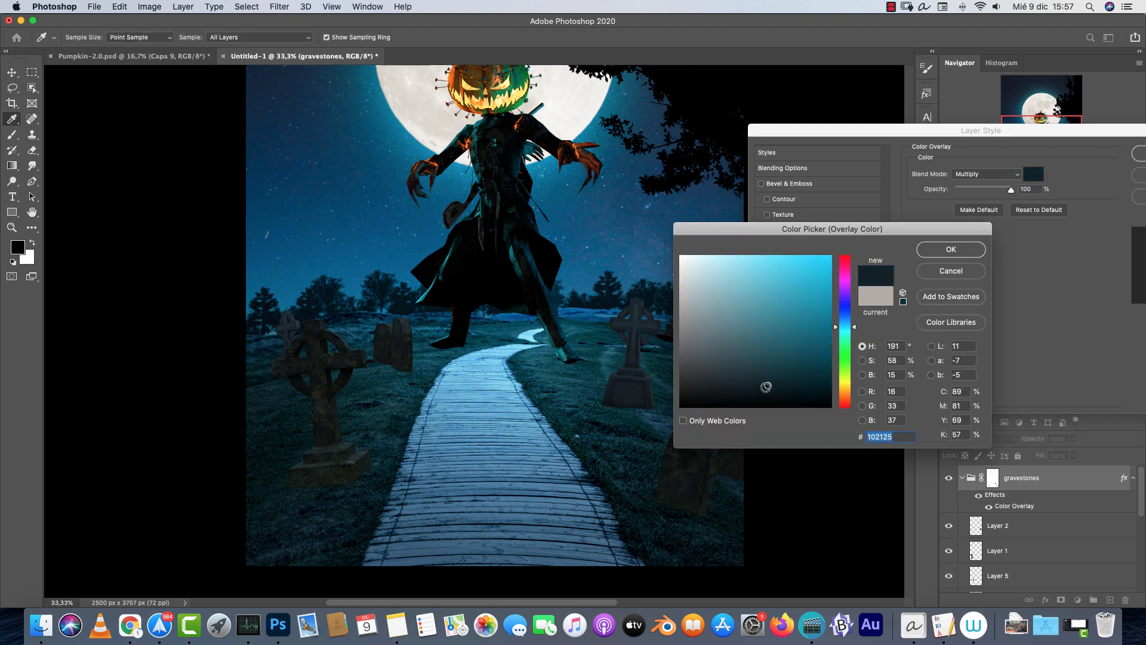
{"action": "left_click", "coordinate": [726, 344]}
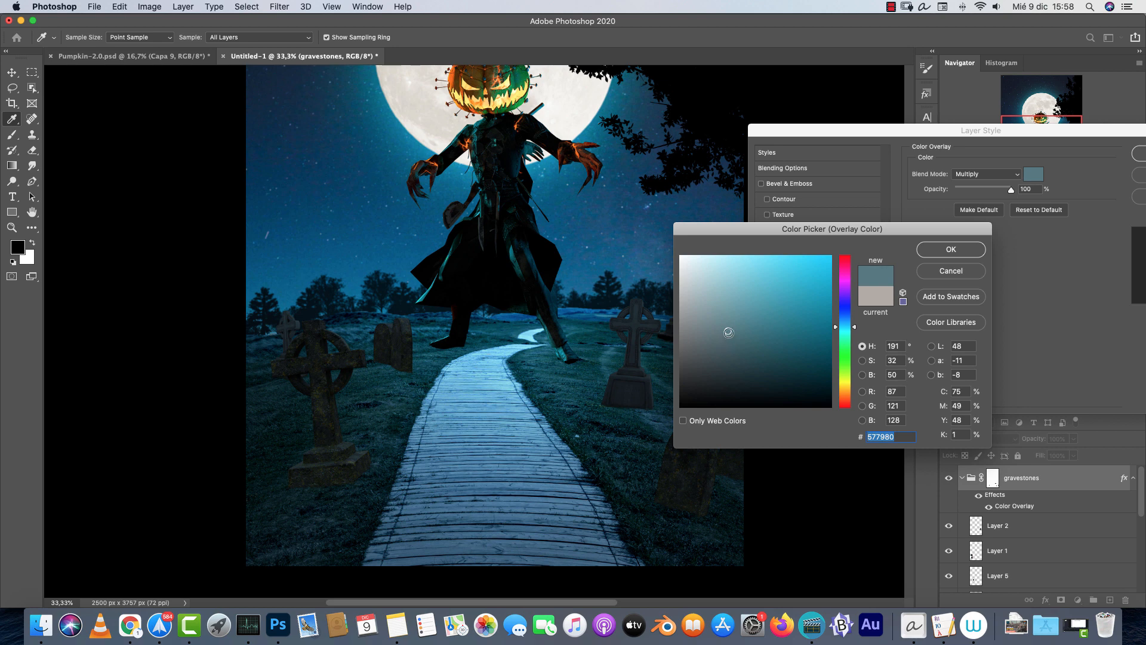
{"action": "left_click_drag", "start_coordinate": [774, 236], "coordinate": [948, 230]}
{"action": "left_click_drag", "start_coordinate": [901, 324], "coordinate": [896, 318]}
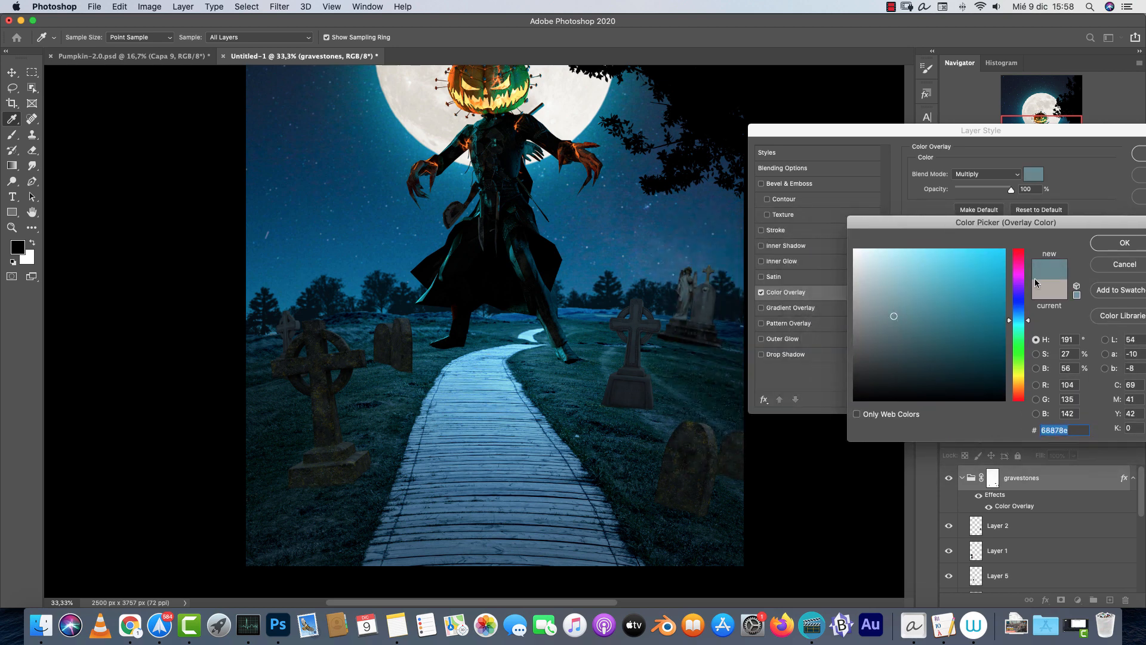
{"action": "left_click", "coordinate": [1107, 248]}
{"action": "left_click", "coordinate": [1141, 167]}
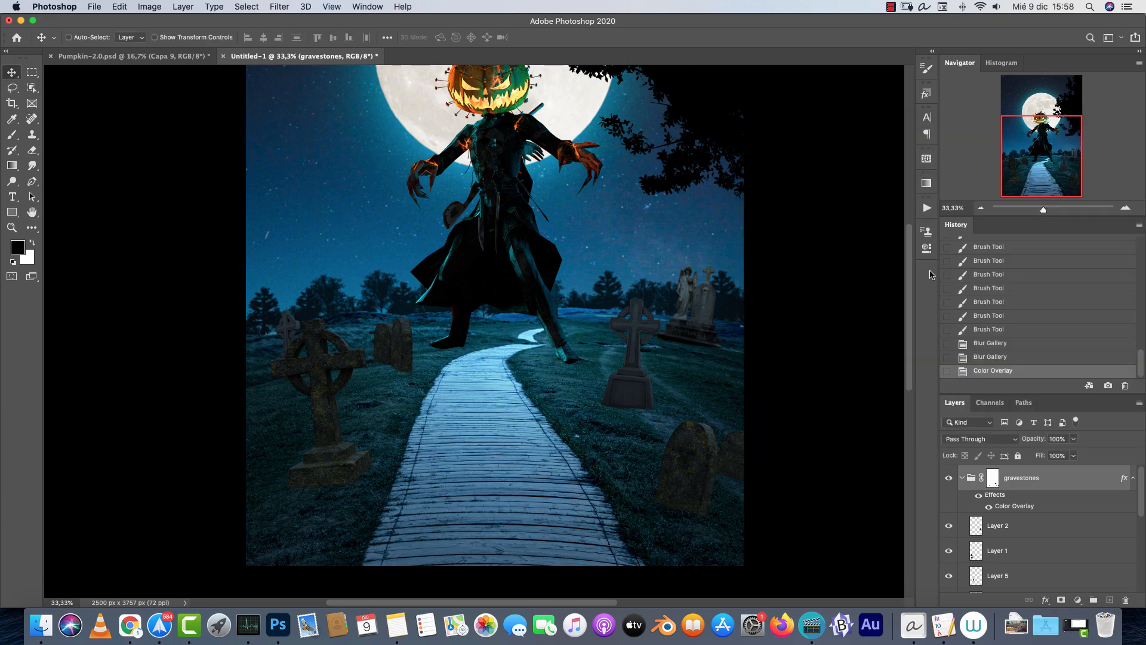
Add an Inner Shadow to the gravestones group's layer style and reset its settings to the defaults.
{"action": "left_click", "coordinate": [1125, 208]}
{"action": "scroll", "coordinate": [776, 418], "scroll_direction": "down", "scroll_amount": 3}
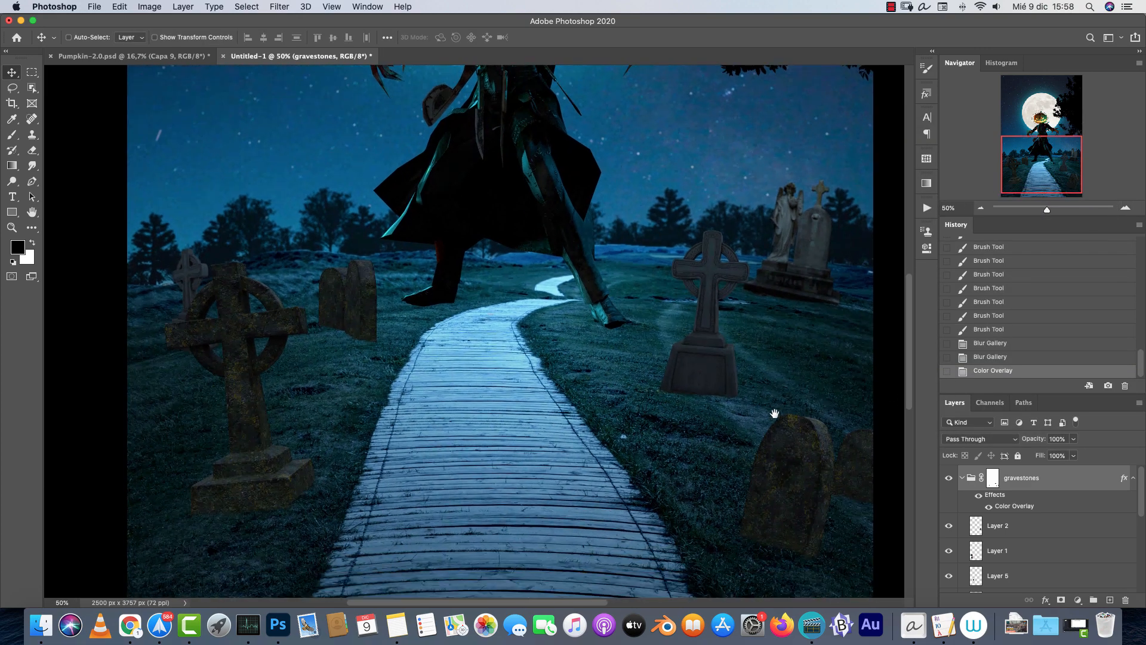
{"action": "double_click", "coordinate": [1096, 483]}
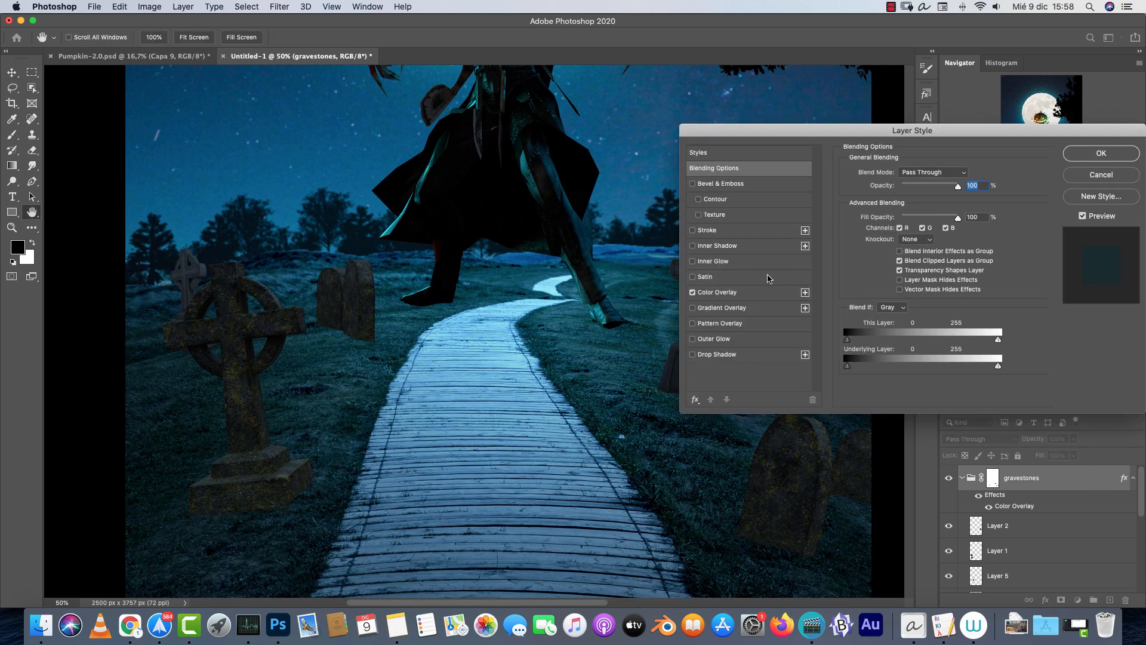
{"action": "left_click", "coordinate": [722, 249]}
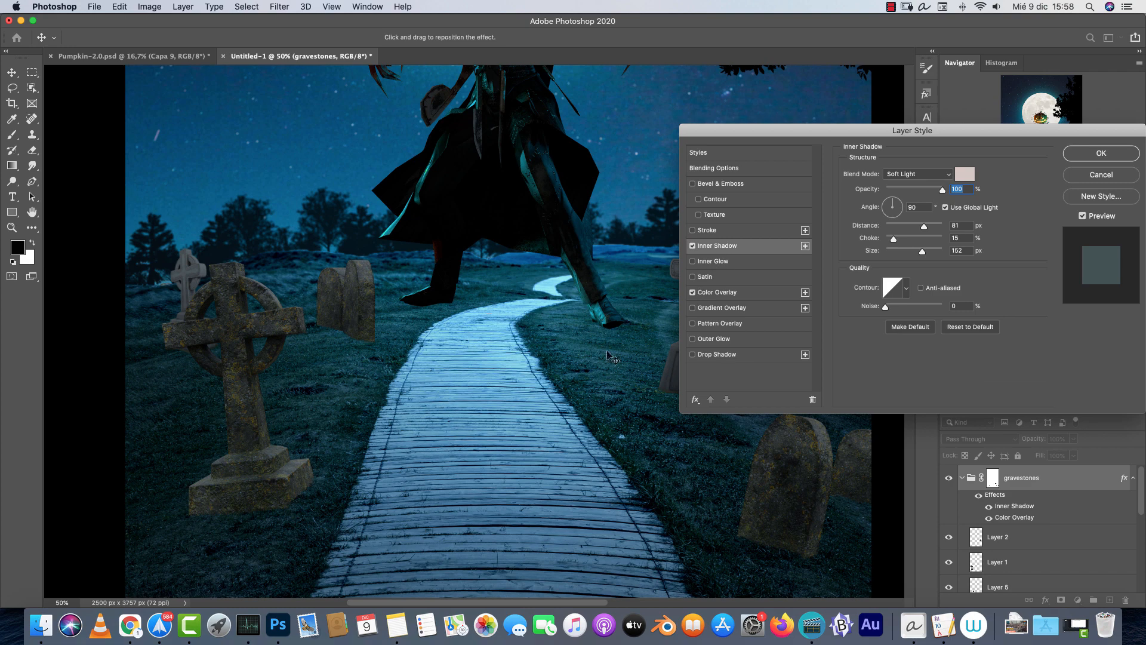
{"action": "scroll", "coordinate": [587, 407], "scroll_direction": "right", "scroll_amount": 5}
{"action": "left_click", "coordinate": [972, 327]}
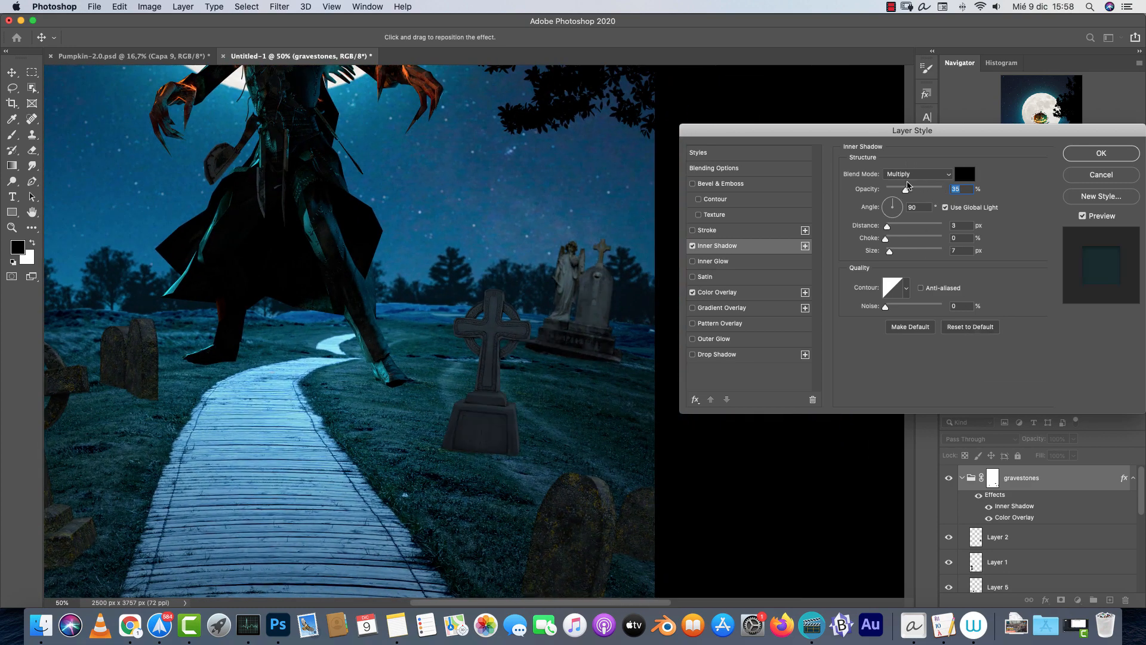
Set the inner shadow to Color Dodge with light blue 80c1ea at 100% opacity, and turn off Use Global Light.
{"action": "left_click", "coordinate": [918, 173]}
{"action": "left_click", "coordinate": [910, 234]}
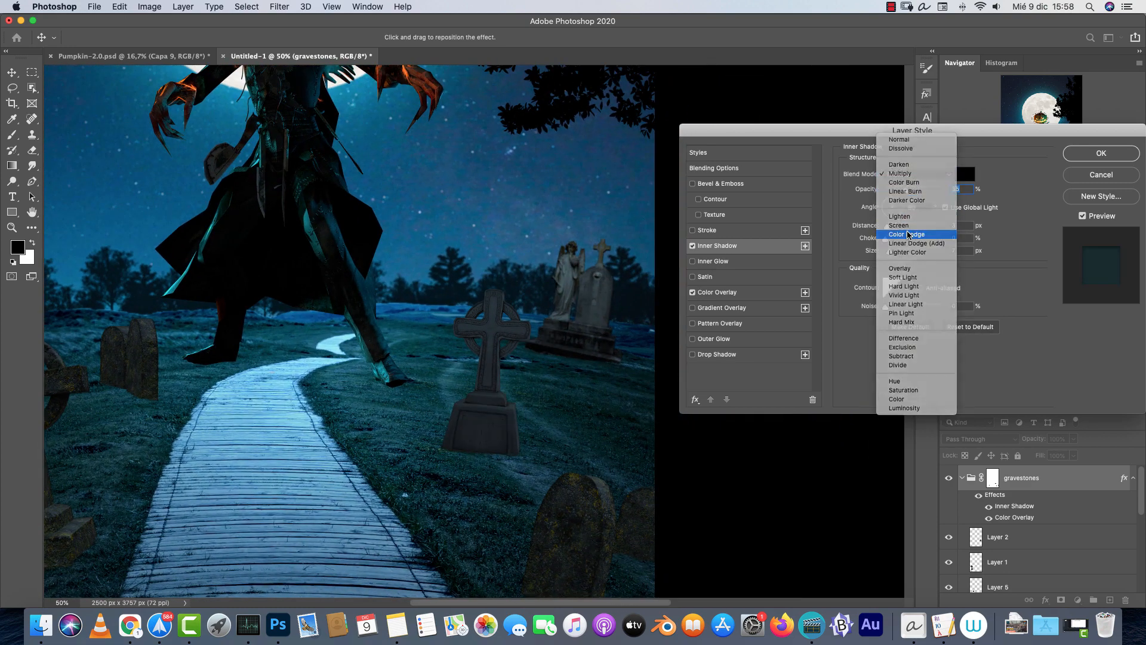
{"action": "left_click", "coordinate": [965, 174]}
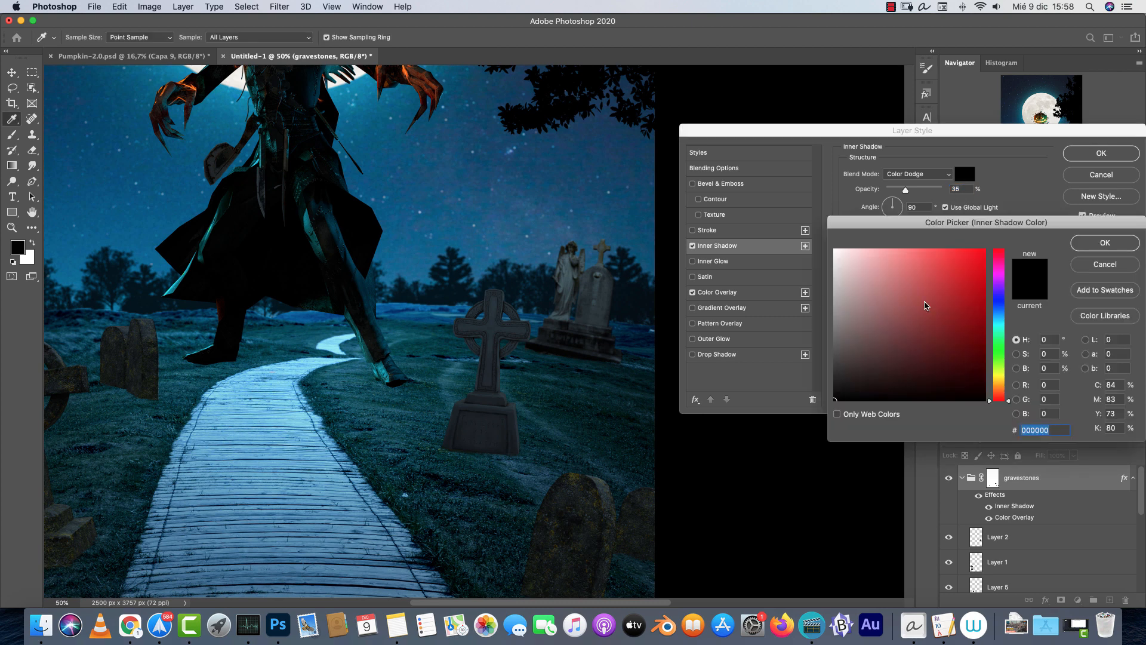
{"action": "left_click", "coordinate": [998, 315]}
{"action": "left_click", "coordinate": [903, 265]}
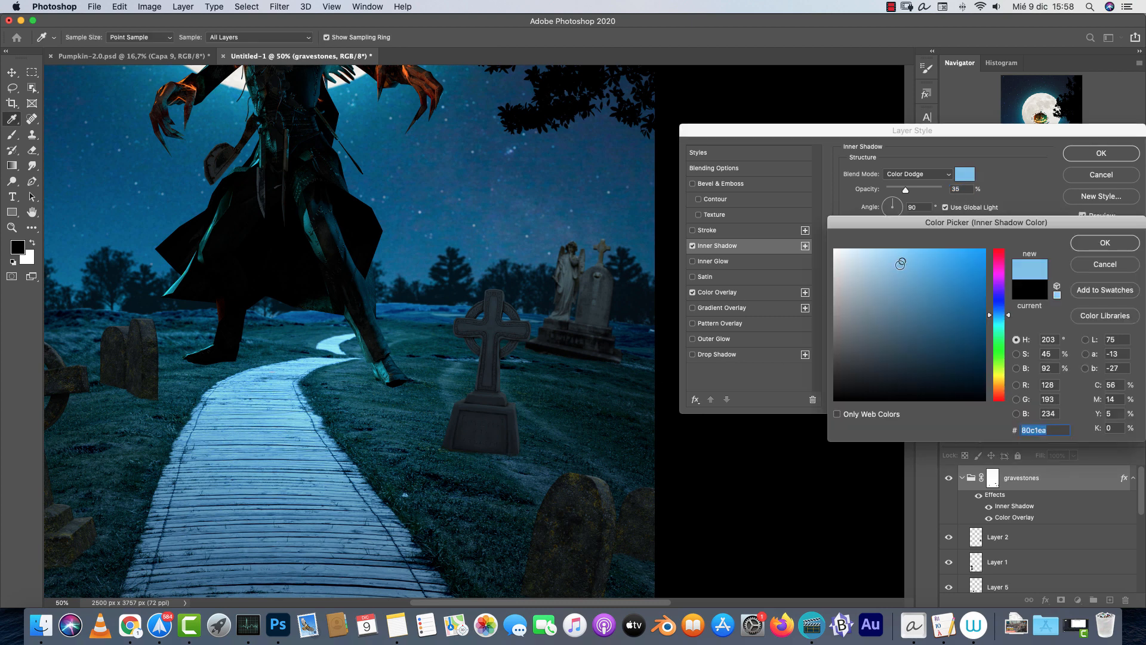
{"action": "left_click", "coordinate": [1105, 242]}
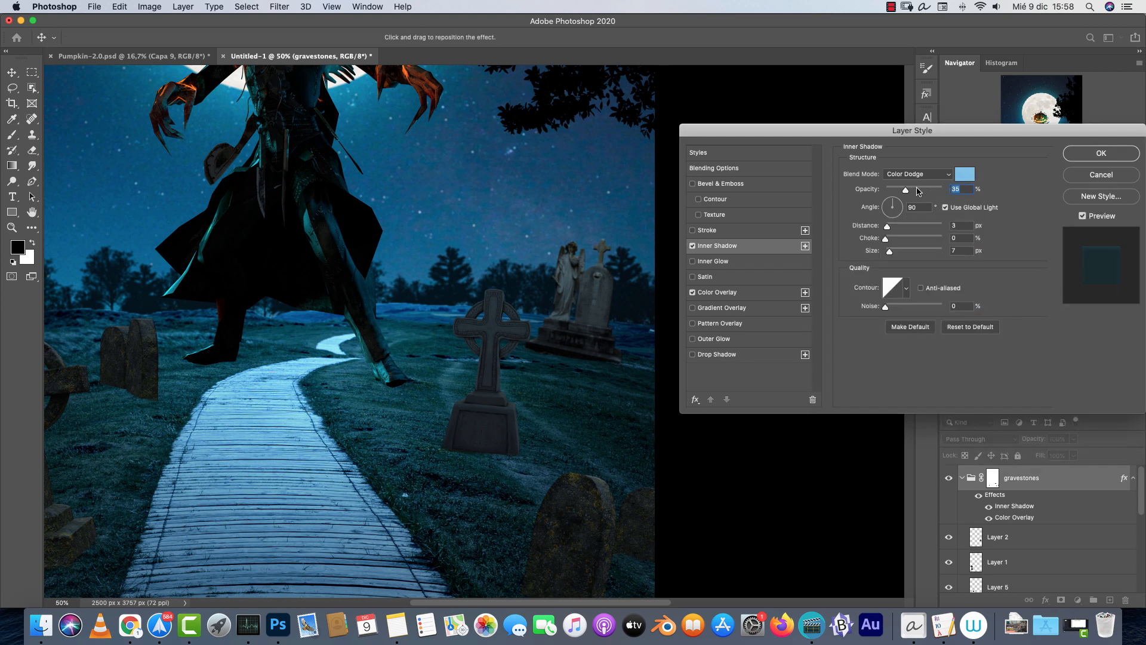
{"action": "left_click_drag", "start_coordinate": [918, 191], "coordinate": [947, 206]}
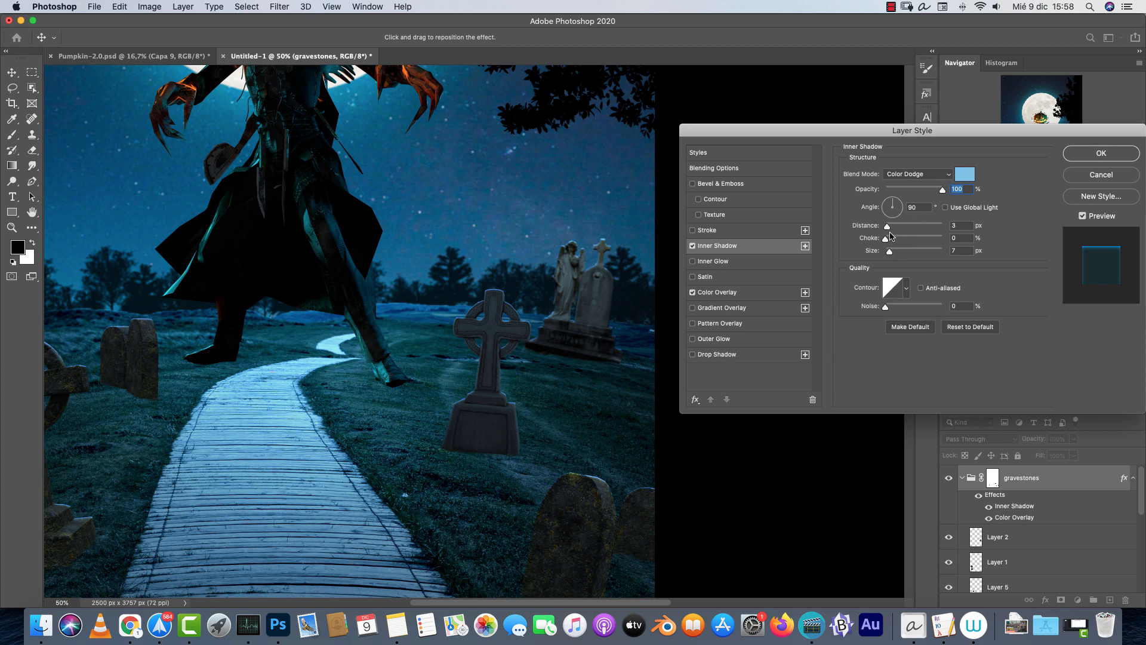
Set the inner shadow's angle to 113° and change its color to pale blue b9d4e5.
{"action": "left_click", "coordinate": [887, 196]}
{"action": "left_click_drag", "start_coordinate": [459, 419], "coordinate": [572, 375]}
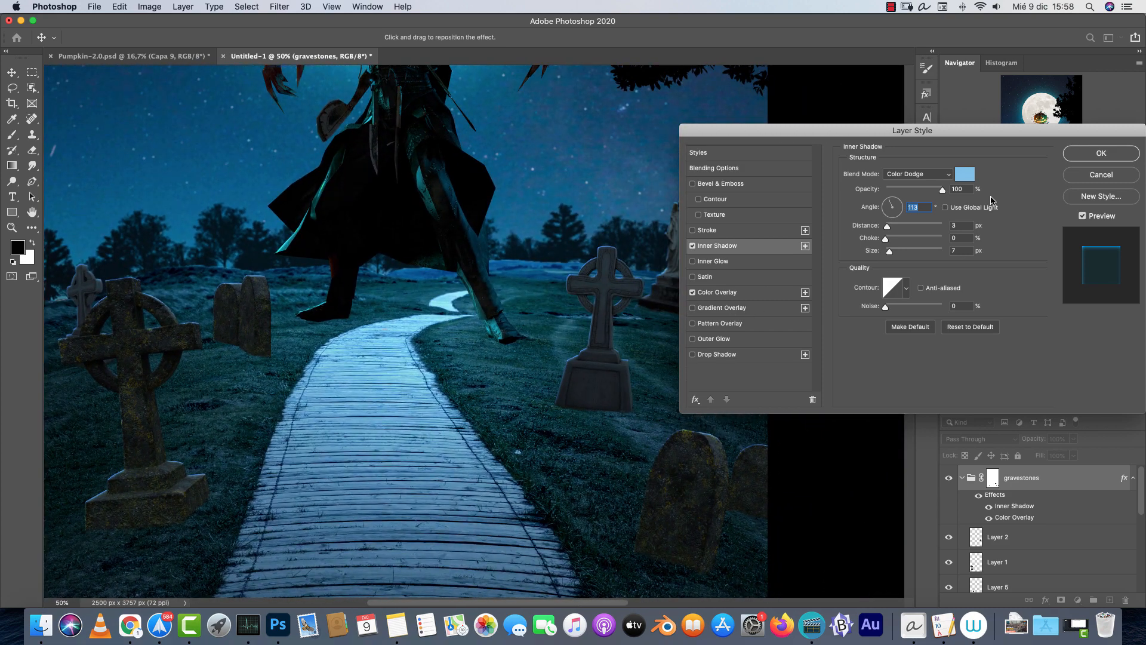
{"action": "left_click", "coordinate": [965, 174]}
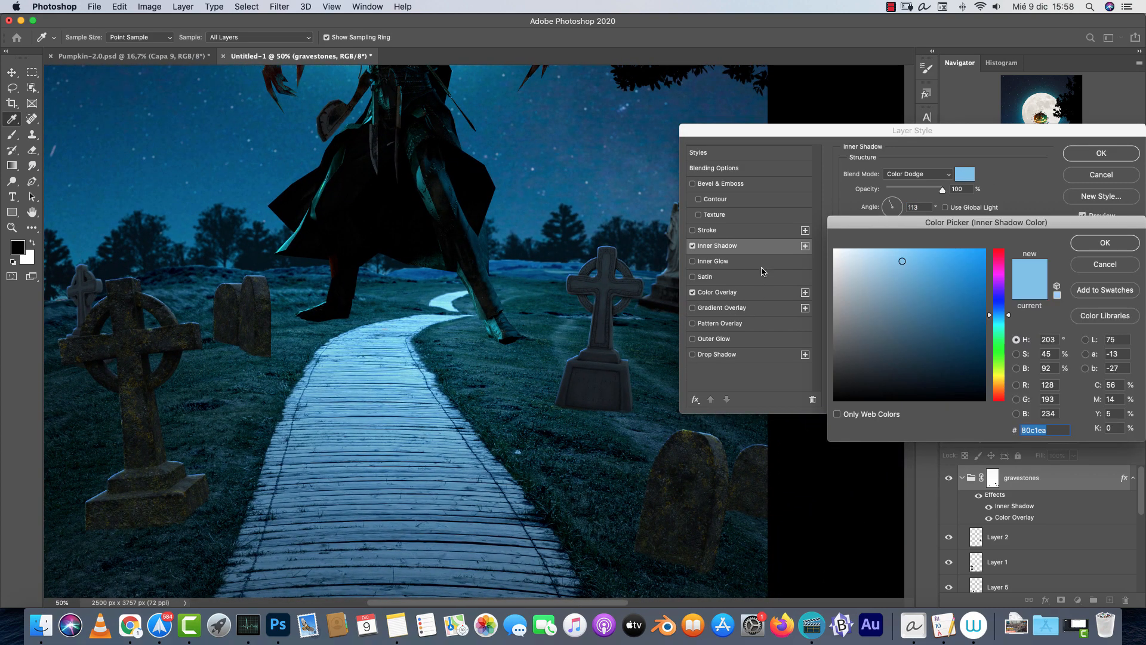
{"action": "left_click", "coordinate": [864, 263]}
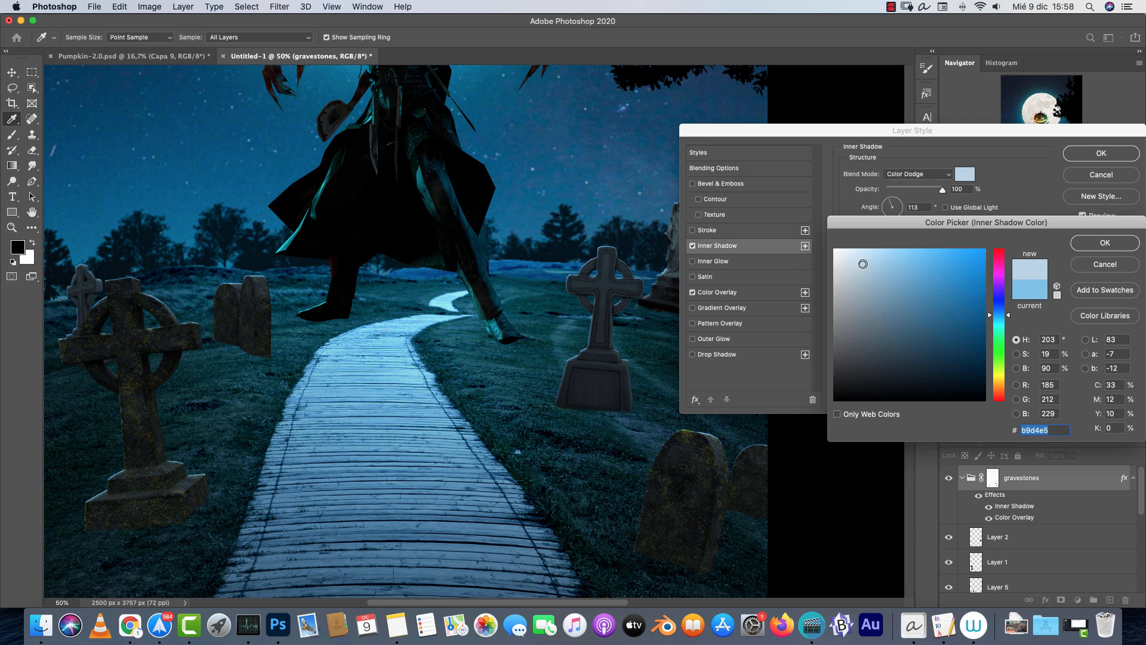
{"action": "left_click", "coordinate": [1085, 255]}
Set the inner shadow's size to 11 px and its distance to 5 px.
{"action": "left_click", "coordinate": [954, 251]}
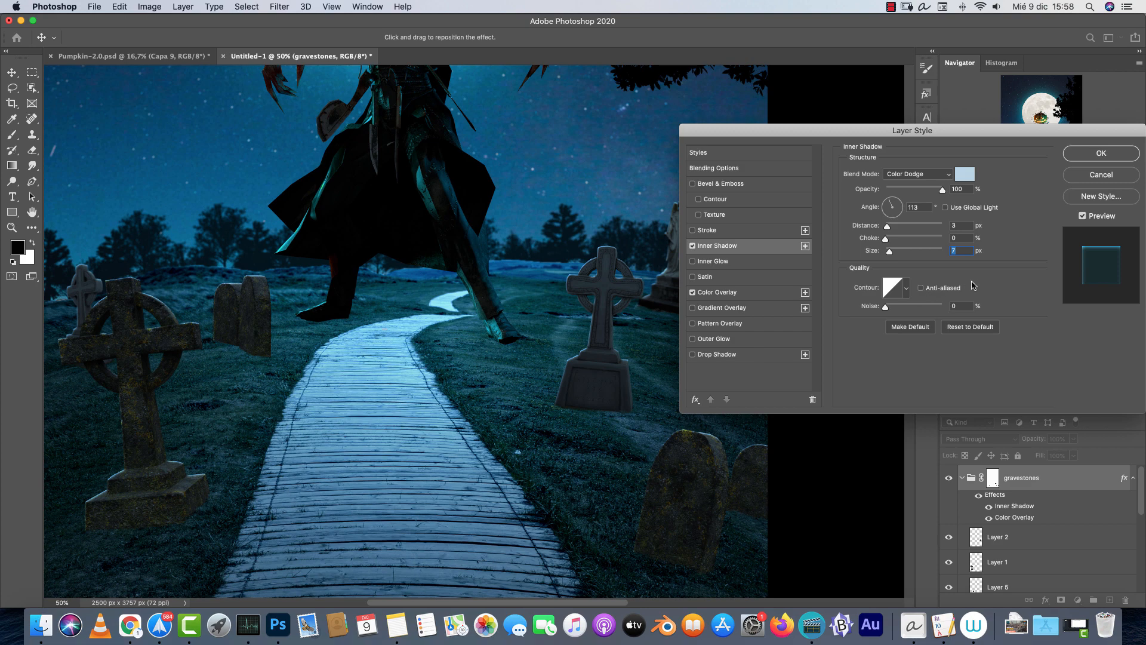
{"action": "type", "text": "11"}
{"action": "left_click", "coordinate": [967, 225]}
{"action": "type", "text": "5"}
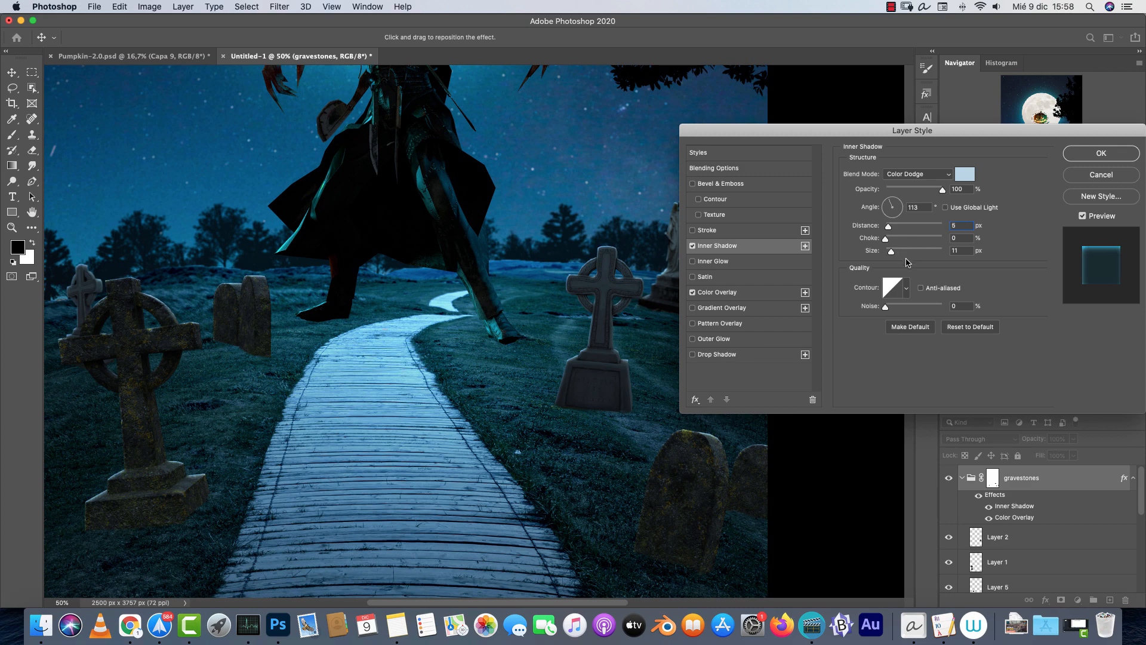
Toggle the inner shadow off and on to compare its rim light across the gravestones.
{"action": "left_click_drag", "start_coordinate": [616, 434], "coordinate": [450, 496]}
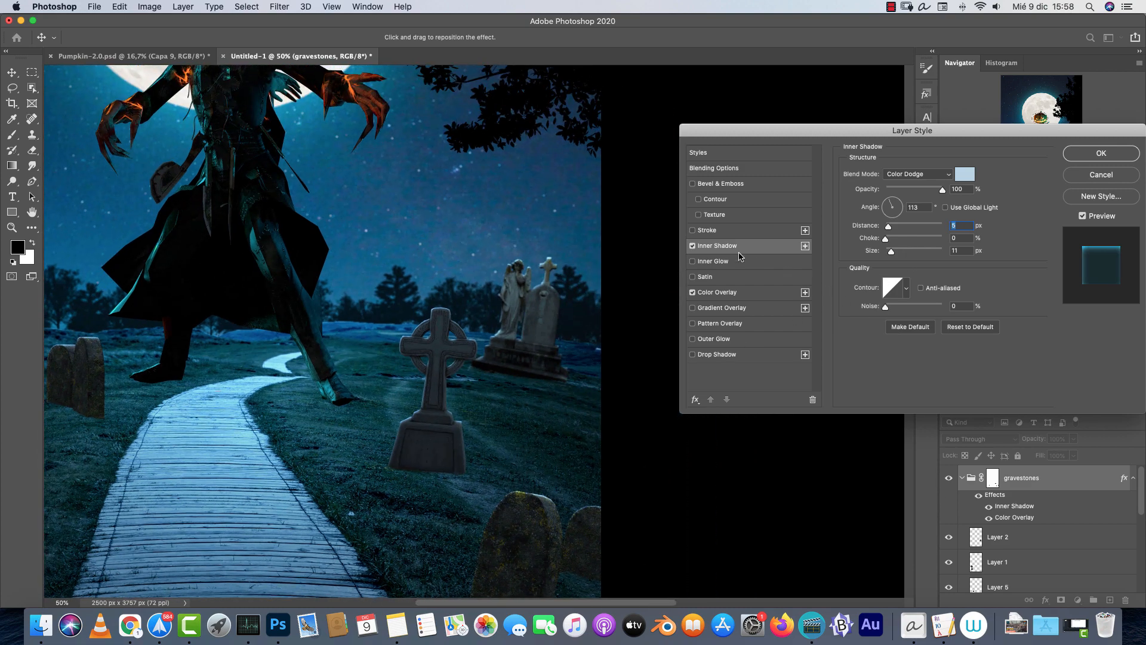
{"action": "left_click", "coordinate": [693, 246]}
{"action": "left_click", "coordinate": [693, 246]}
{"action": "scroll", "coordinate": [493, 424], "scroll_direction": "left", "scroll_amount": 10}
{"action": "scroll", "coordinate": [492, 424], "scroll_direction": "down", "scroll_amount": 4}
{"action": "scroll", "coordinate": [287, 313], "scroll_direction": "right", "scroll_amount": 10}
{"action": "scroll", "coordinate": [287, 313], "scroll_direction": "up", "scroll_amount": 2}
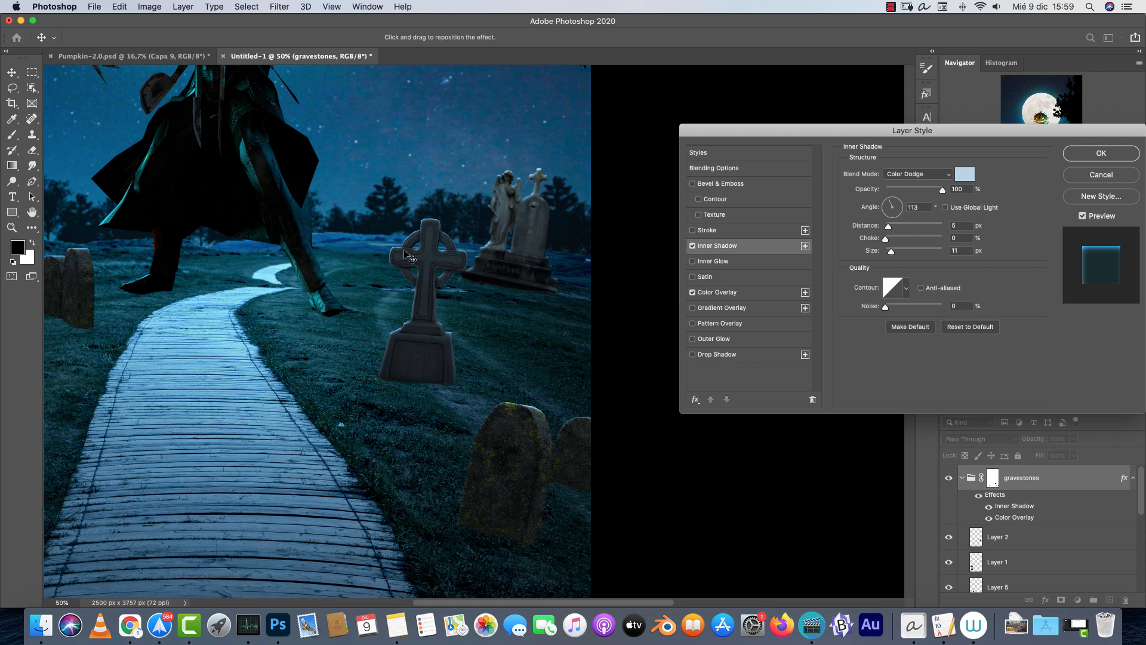
Darken the inner shadow color to the muted blue 93afc1.
{"action": "left_click", "coordinate": [964, 174]}
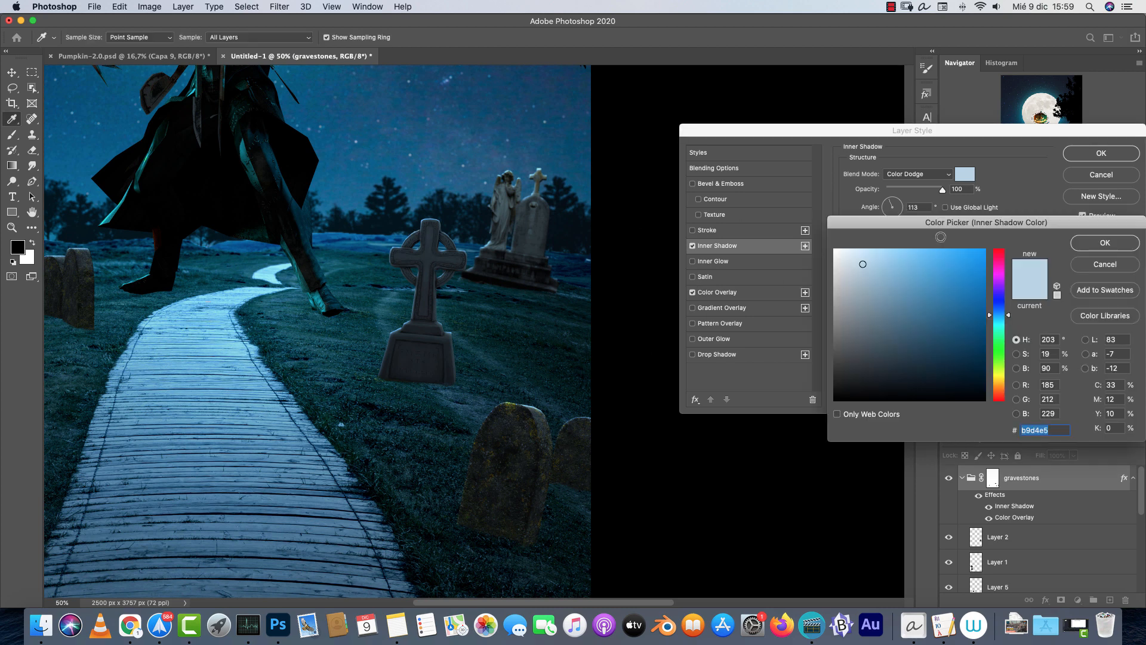
{"action": "left_click", "coordinate": [869, 300]}
{"action": "left_click_drag", "start_coordinate": [868, 302], "coordinate": [869, 286]}
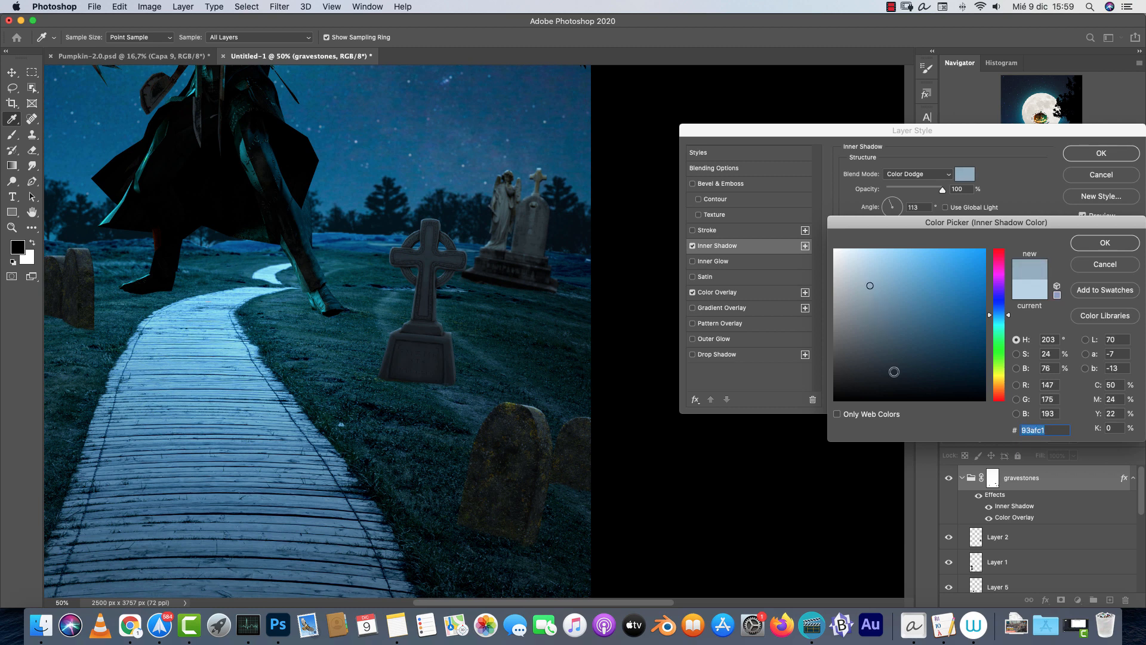
{"action": "left_click", "coordinate": [1112, 244]}
{"action": "left_click", "coordinate": [965, 174]}
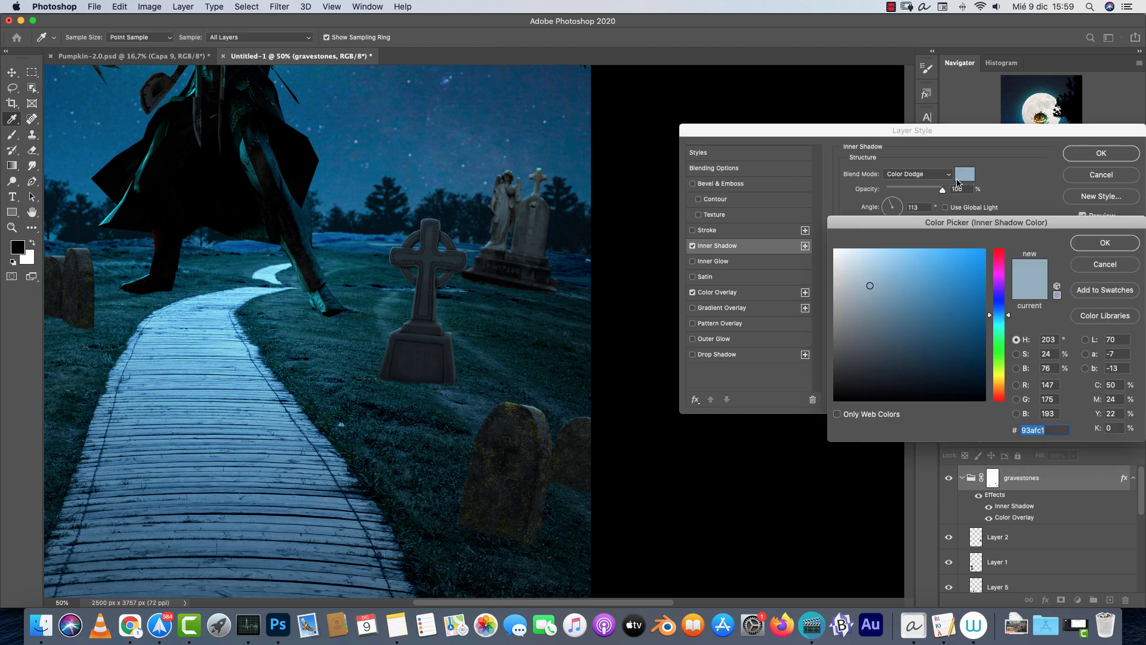
{"action": "left_click", "coordinate": [1105, 245]}
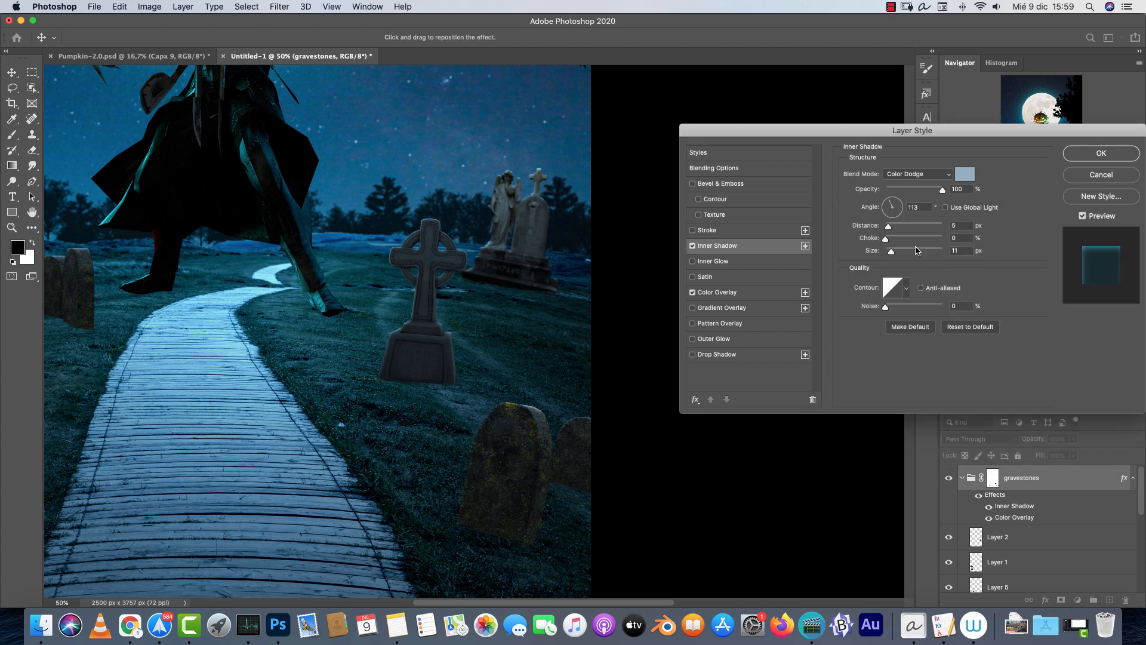
Reduce the inner shadow's size to 8 px and apply the layer style to the gravestones group.
{"action": "left_click", "coordinate": [897, 252]}
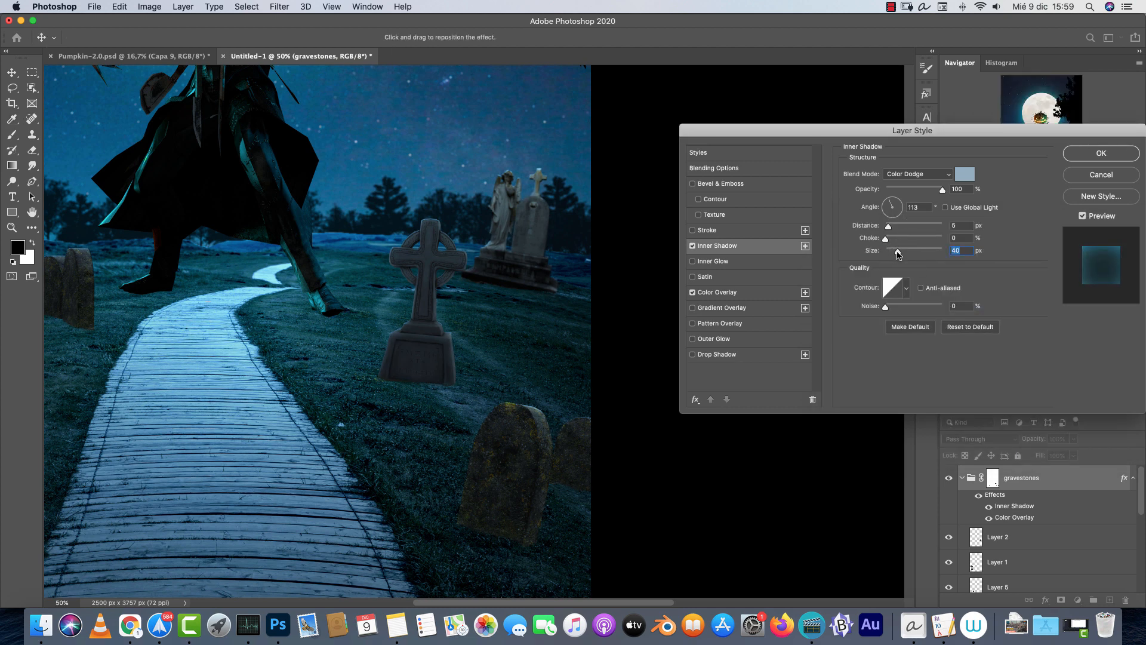
{"action": "left_click_drag", "start_coordinate": [898, 254], "coordinate": [889, 254]}
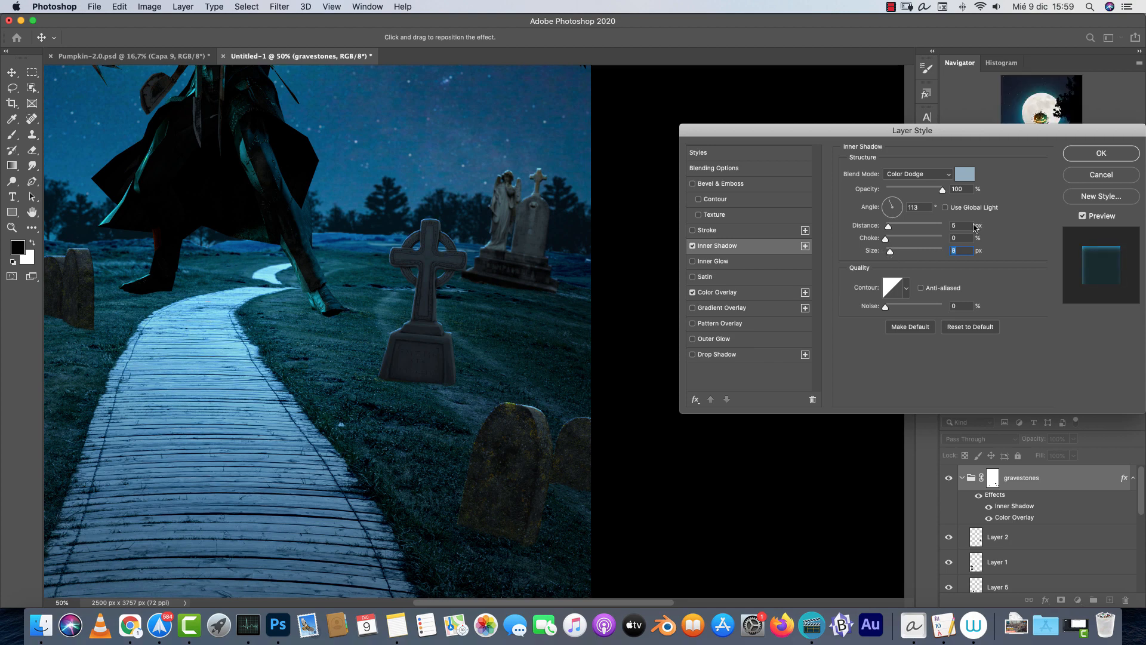
{"action": "left_click", "coordinate": [1103, 156]}
{"action": "key", "text": "super+minus"}
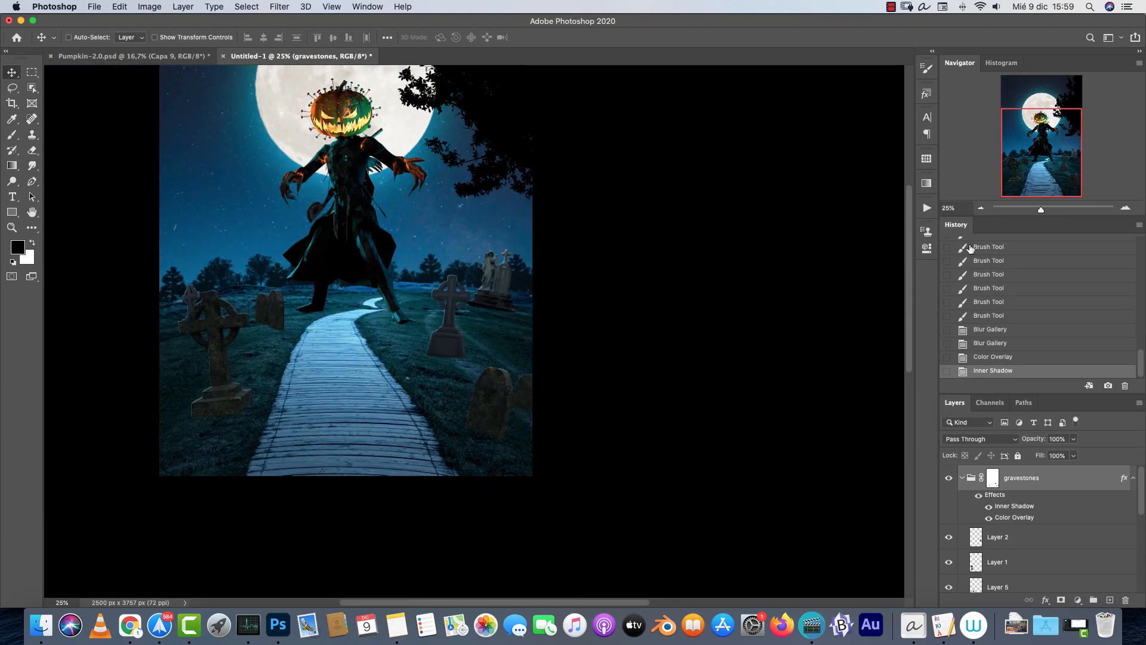
Add a new layer named "gravestone shadows" directly beneath gravestones-3, inside the gravestones group.
{"action": "left_click", "coordinate": [1134, 478]}
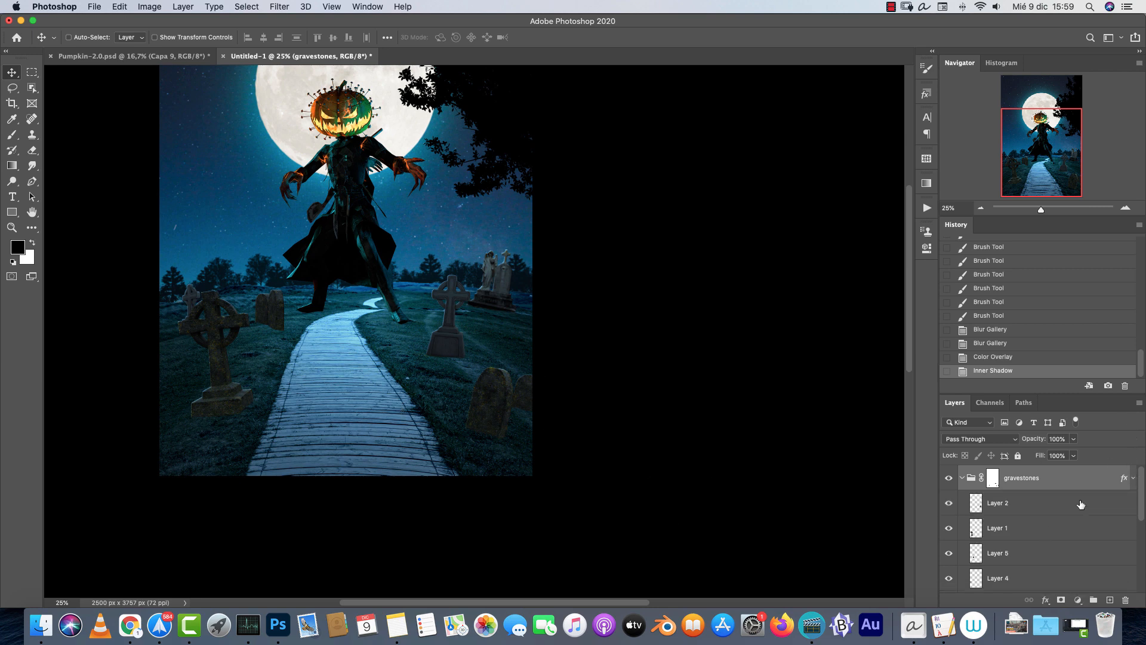
{"action": "left_click", "coordinate": [963, 477]}
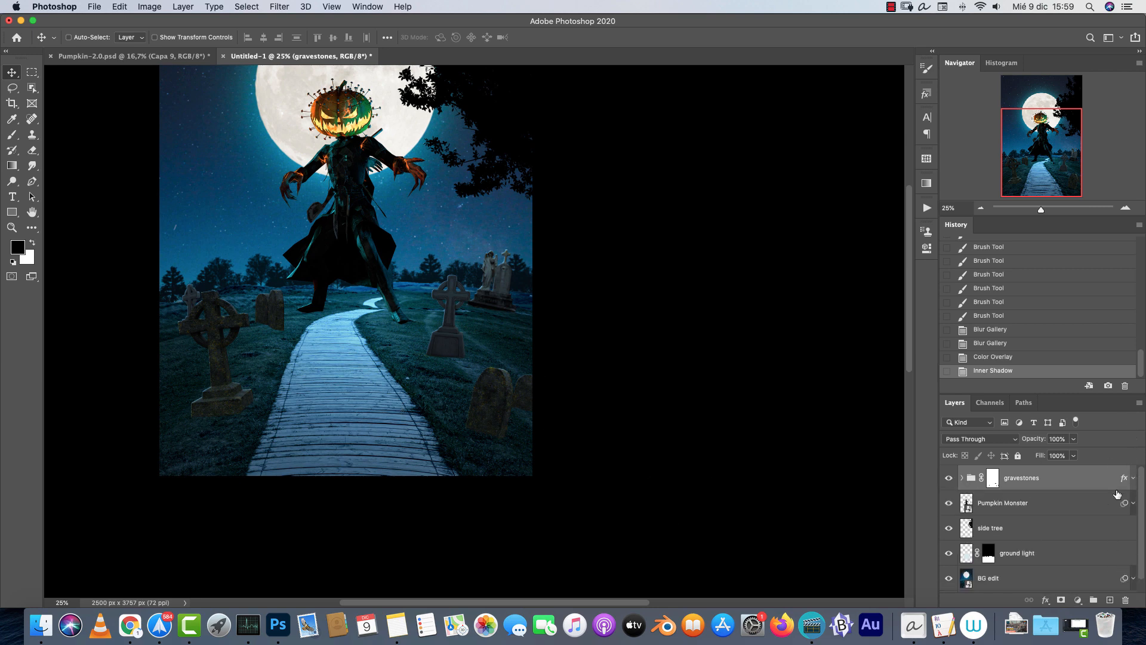
{"action": "left_click", "coordinate": [963, 477]}
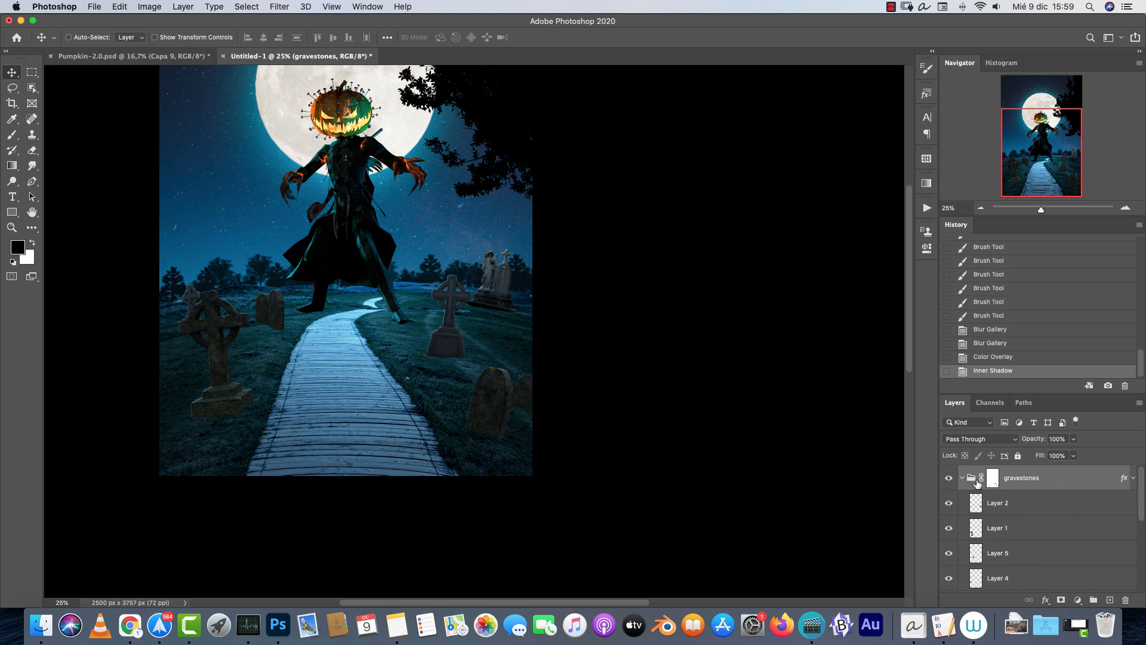
{"action": "left_click_drag", "start_coordinate": [1141, 485], "coordinate": [1139, 561]}
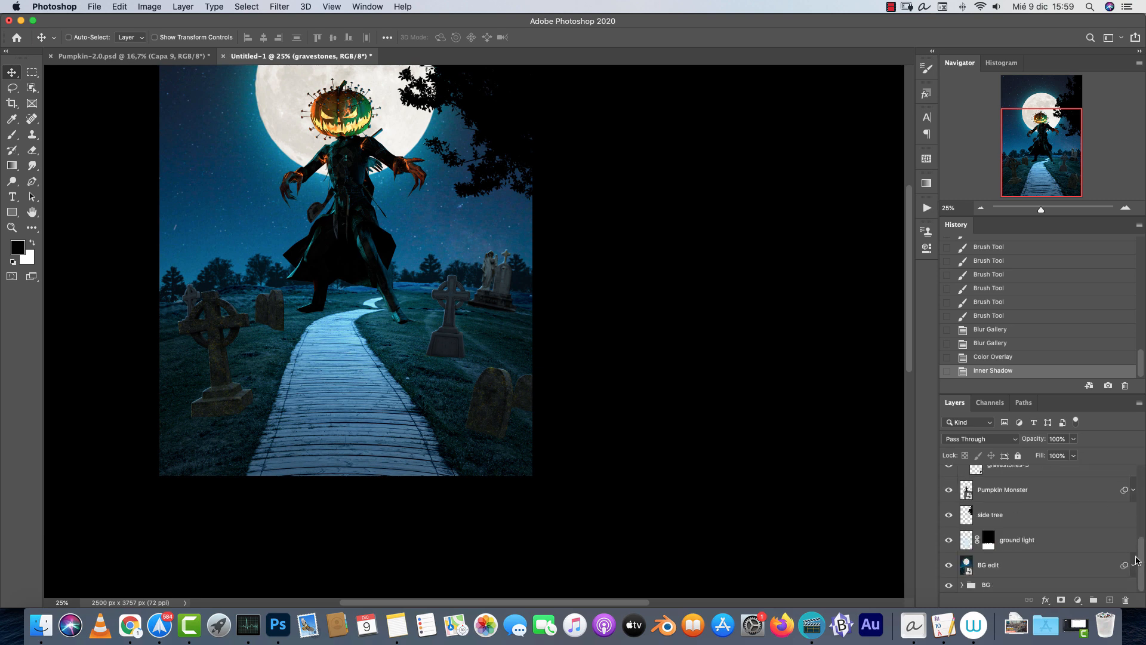
{"action": "left_click", "coordinate": [1059, 474]}
{"action": "scroll", "coordinate": [1142, 544], "scroll_direction": "up", "scroll_amount": 3}
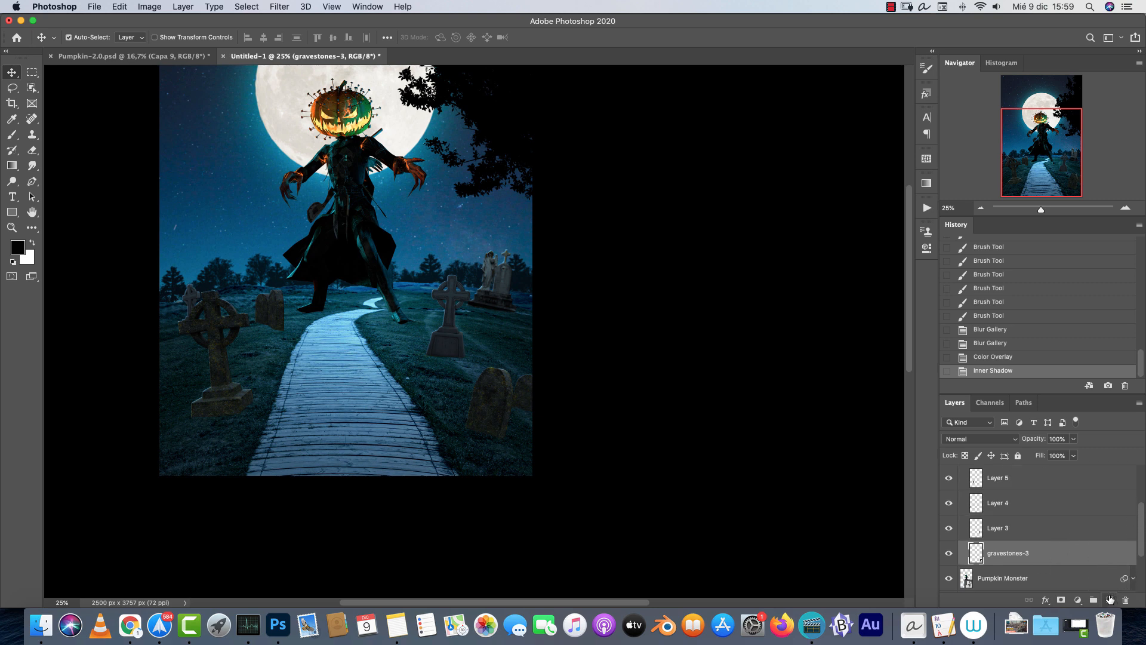
{"action": "left_click", "coordinate": [1110, 599]}
{"action": "double_click", "coordinate": [997, 577]}
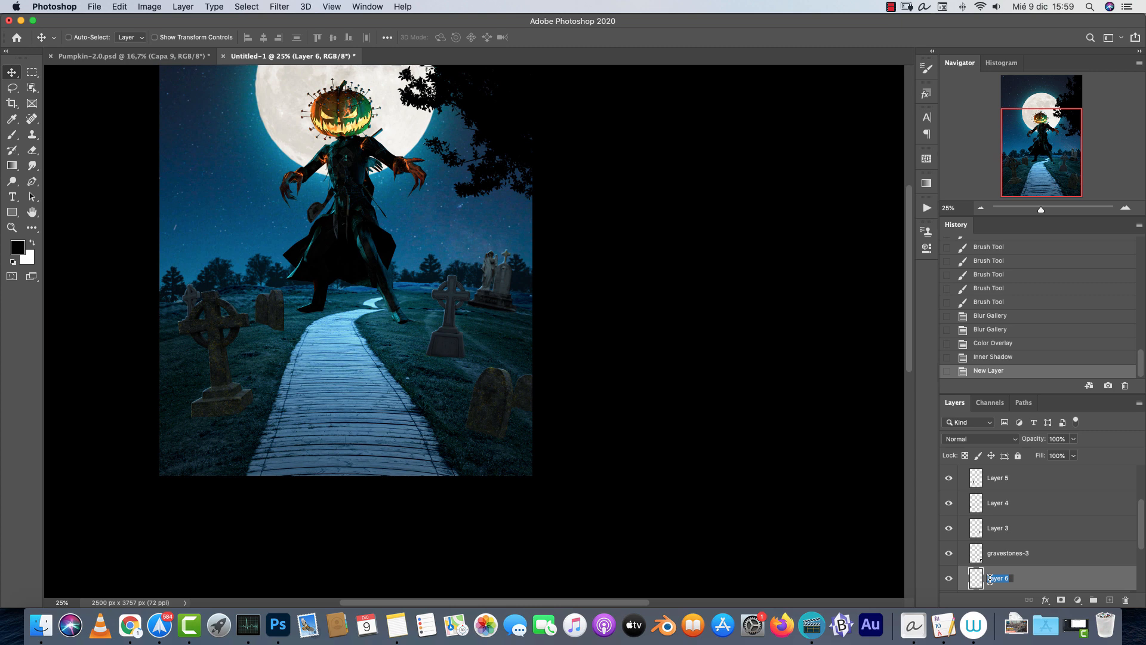
{"action": "type", "text": "gravestone shadows"}
{"action": "key", "text": "Return"}
Switch to the Brush tool with the soft round Circular difuso tip from the Pinceles generales set.
{"action": "key", "text": "b"}
{"action": "scroll", "coordinate": [566, 384], "scroll_direction": "left", "scroll_amount": 5}
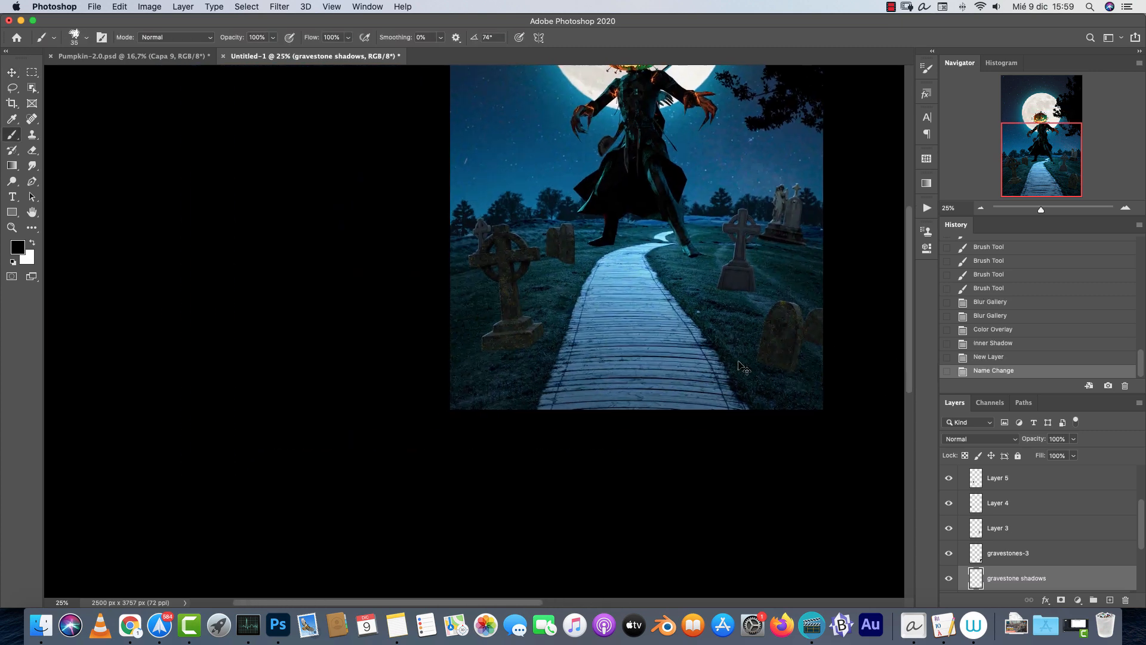
{"action": "key", "text": "super+1"}
{"action": "right_click", "coordinate": [617, 325]}
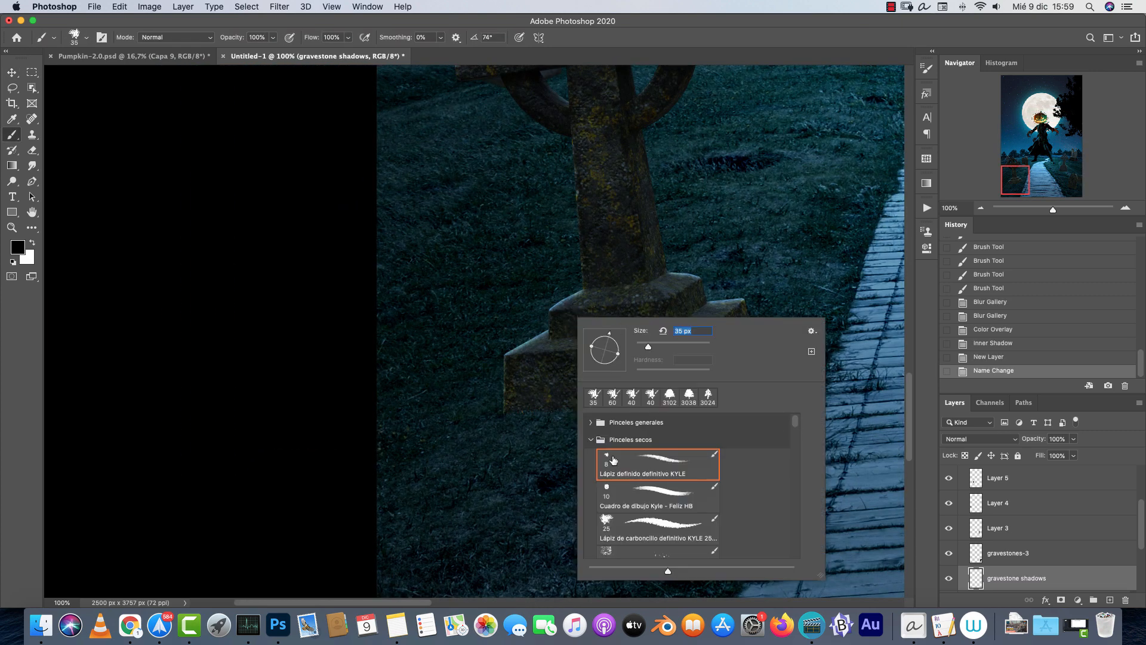
{"action": "left_click", "coordinate": [591, 439]}
{"action": "left_click", "coordinate": [591, 422]}
{"action": "left_click", "coordinate": [632, 448]}
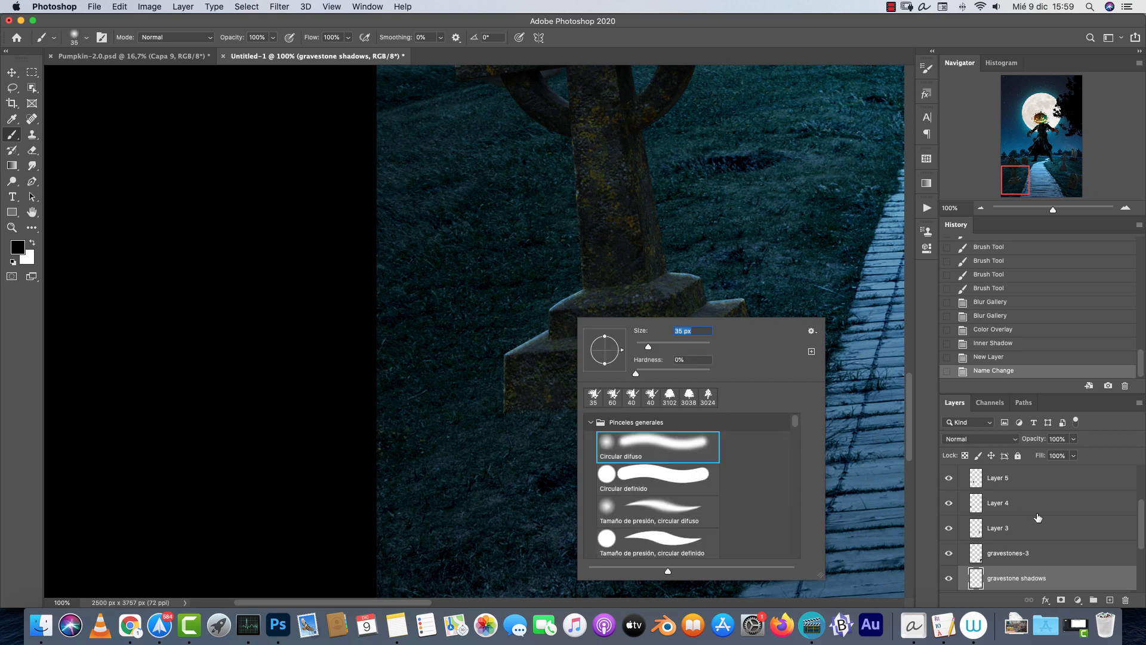
Paint soft black strokes with an enlarged brush along the stone cross's base on the gravestones-3 layer.
{"action": "left_click", "coordinate": [1022, 553]}
{"action": "key", "text": "bracketright"}
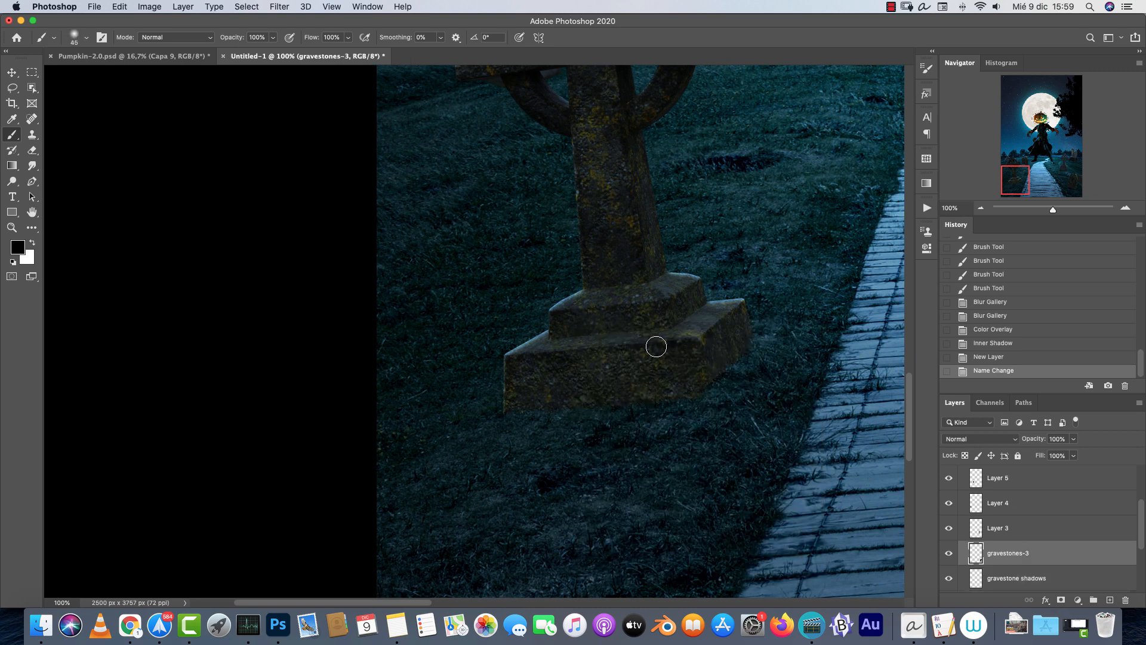
{"action": "mouse_move", "coordinate": [792, 370]}
{"action": "left_mouse_down"}
{"action": "mouse_move", "coordinate": [704, 453]}
{"action": "mouse_move", "coordinate": [587, 472]}
{"action": "left_mouse_up"}
{"action": "key", "text": "bracketright"}
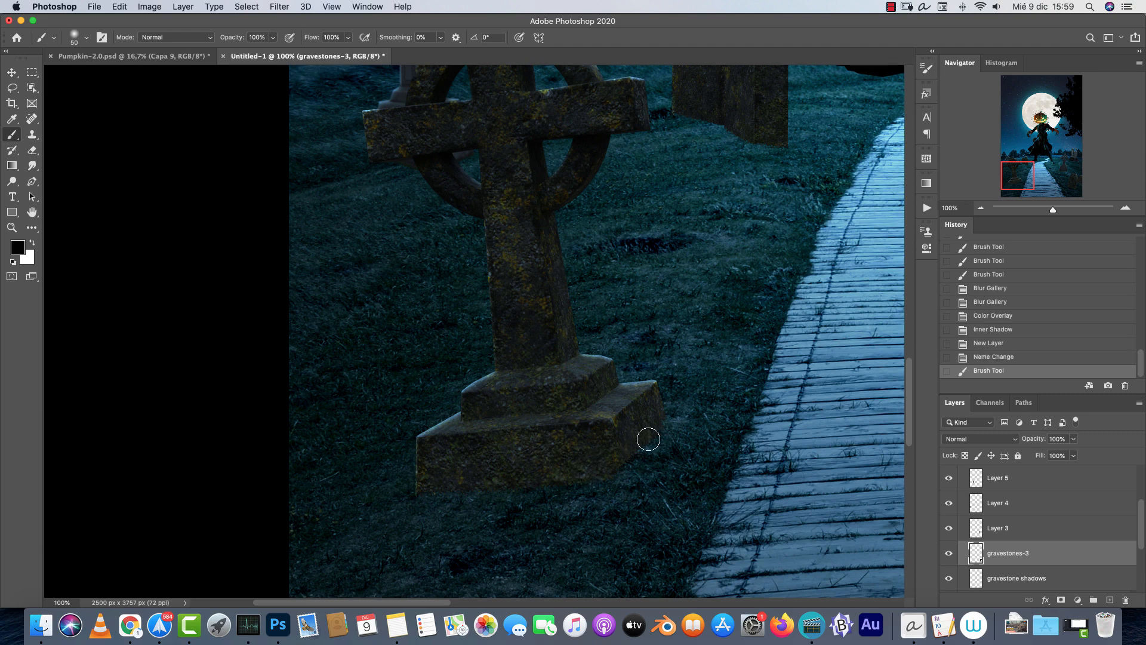
{"action": "left_click_drag", "start_coordinate": [649, 439], "coordinate": [584, 491]}
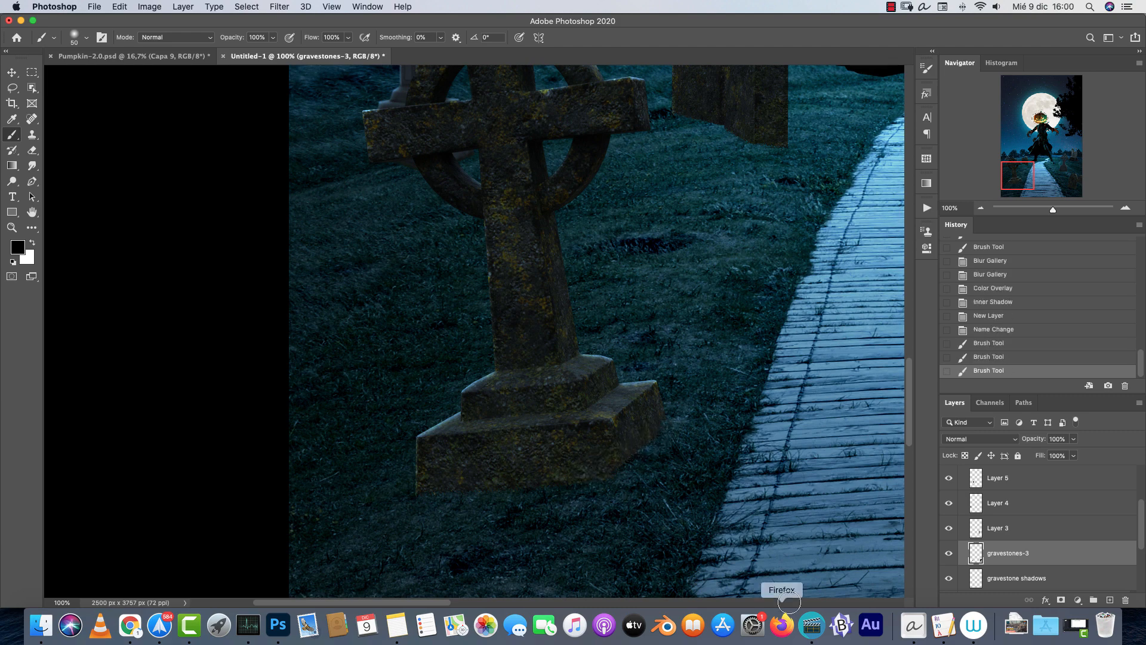
Select the gravestone shadows layer and enable brush Transfer with pen-pressure opacity, 0% opacity jitter and 0% minimum.
{"action": "key", "text": "alt+bracketleft"}
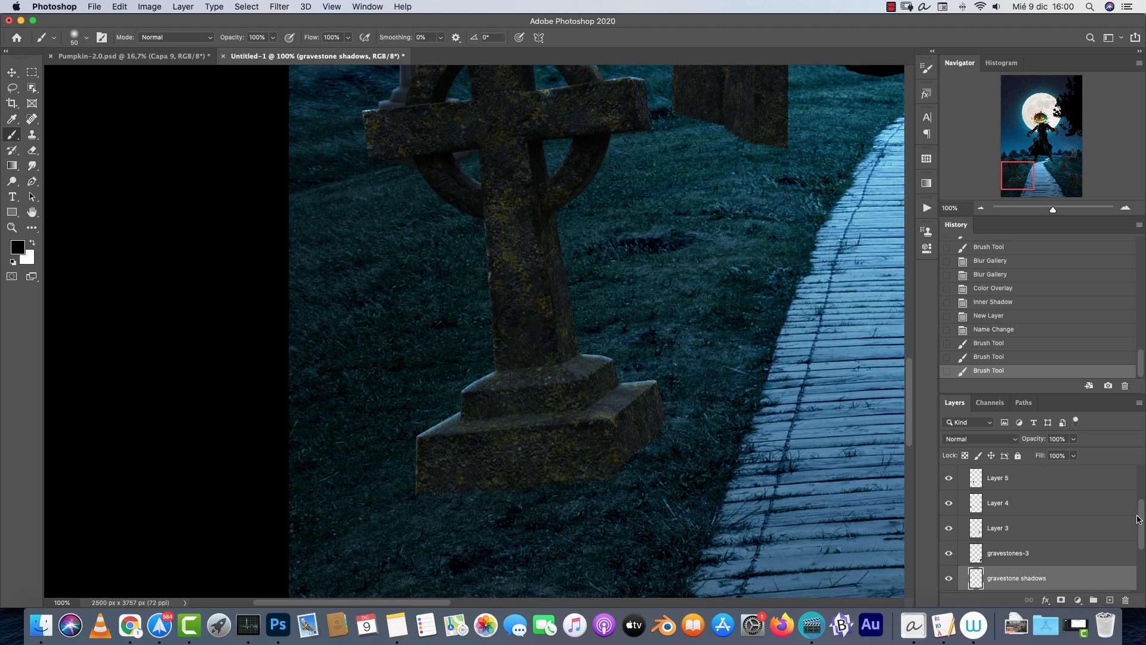
{"action": "left_click_drag", "start_coordinate": [1138, 519], "coordinate": [1139, 531]}
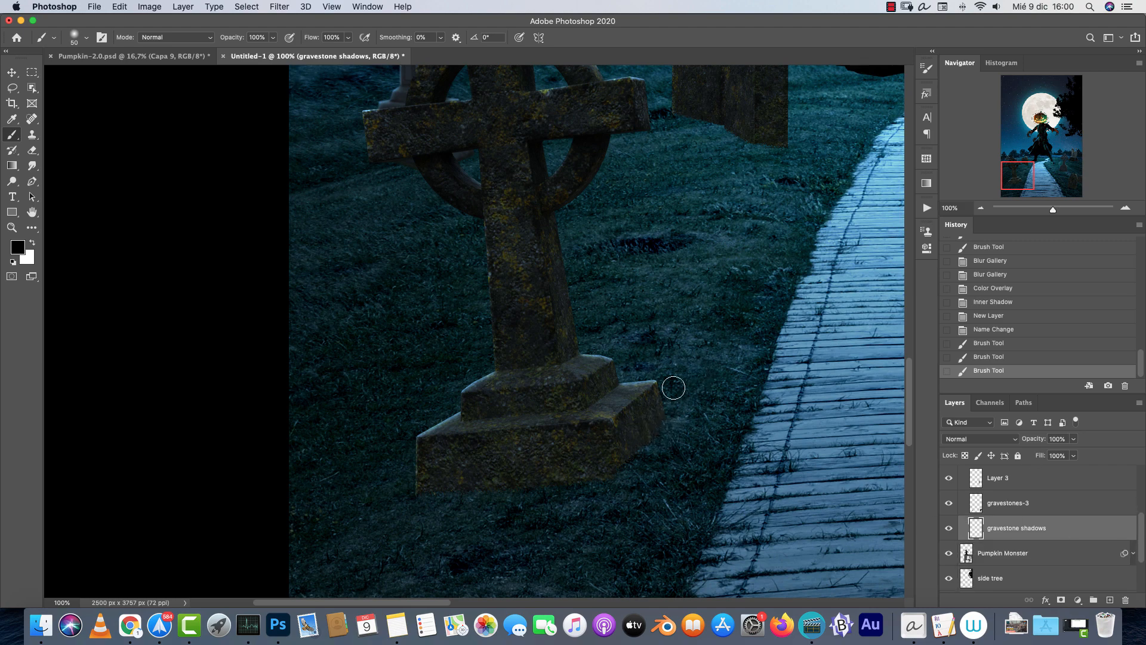
{"action": "left_click", "coordinate": [926, 68]}
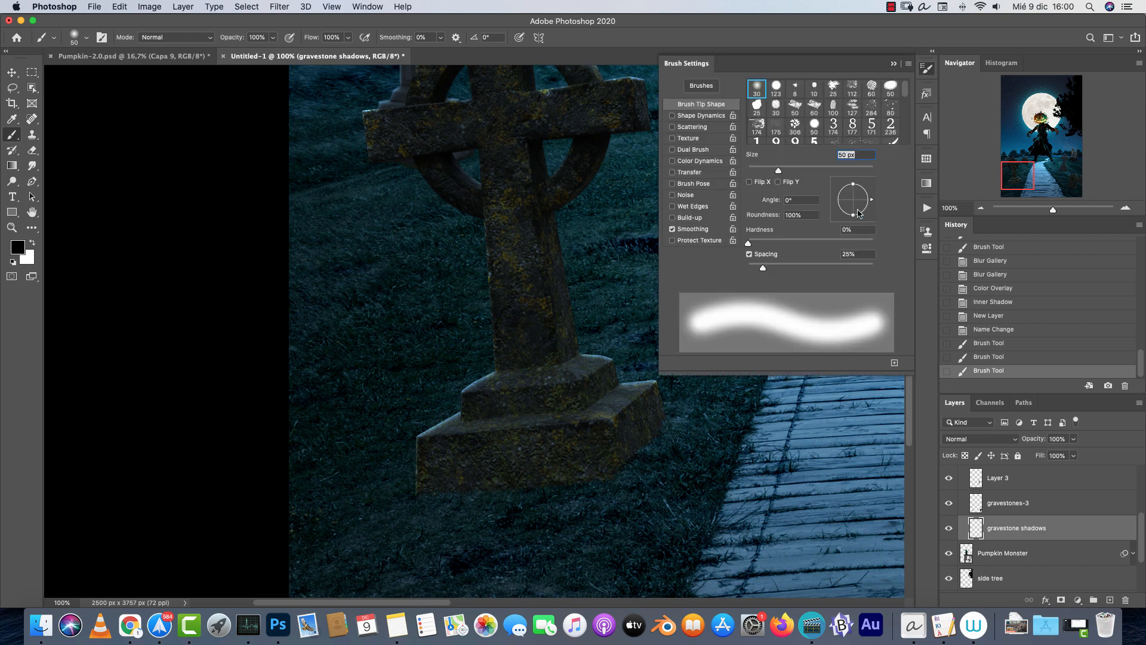
{"action": "left_click", "coordinate": [691, 173]}
{"action": "left_click", "coordinate": [810, 108]}
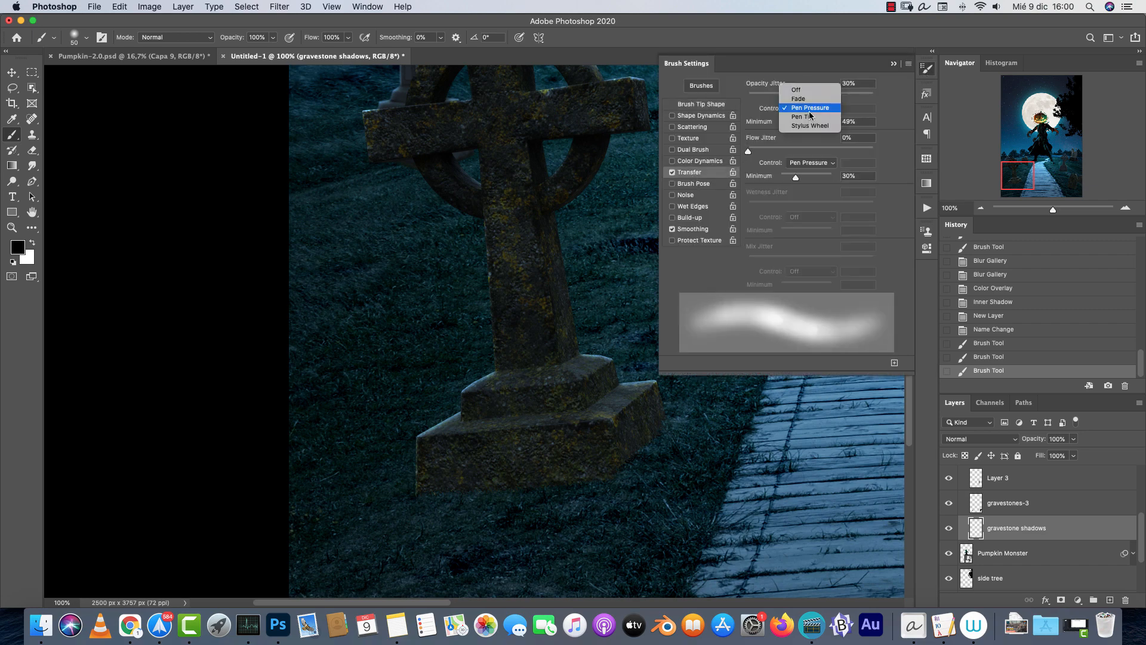
{"action": "left_click", "coordinate": [859, 103]}
{"action": "left_click_drag", "start_coordinate": [804, 123], "coordinate": [752, 114]}
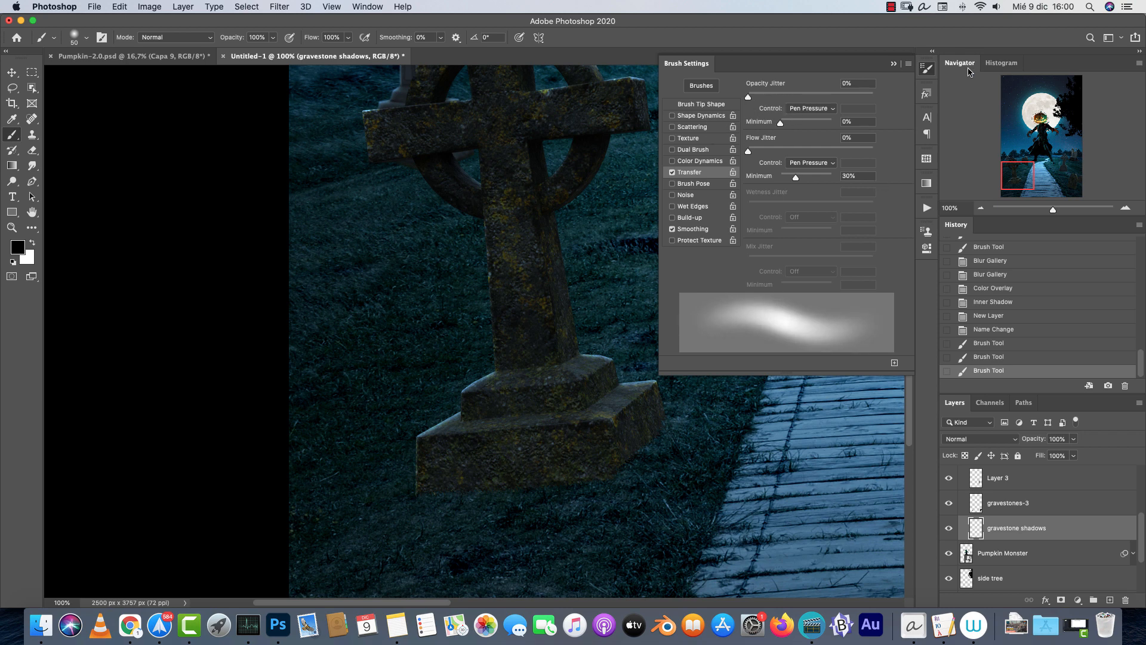
{"action": "left_click", "coordinate": [894, 63]}
Paint soft black shadow strokes along the base of the stone cross and enlarge the brush to 70 px.
{"action": "left_click", "coordinate": [650, 433]}
{"action": "left_click", "coordinate": [648, 437]}
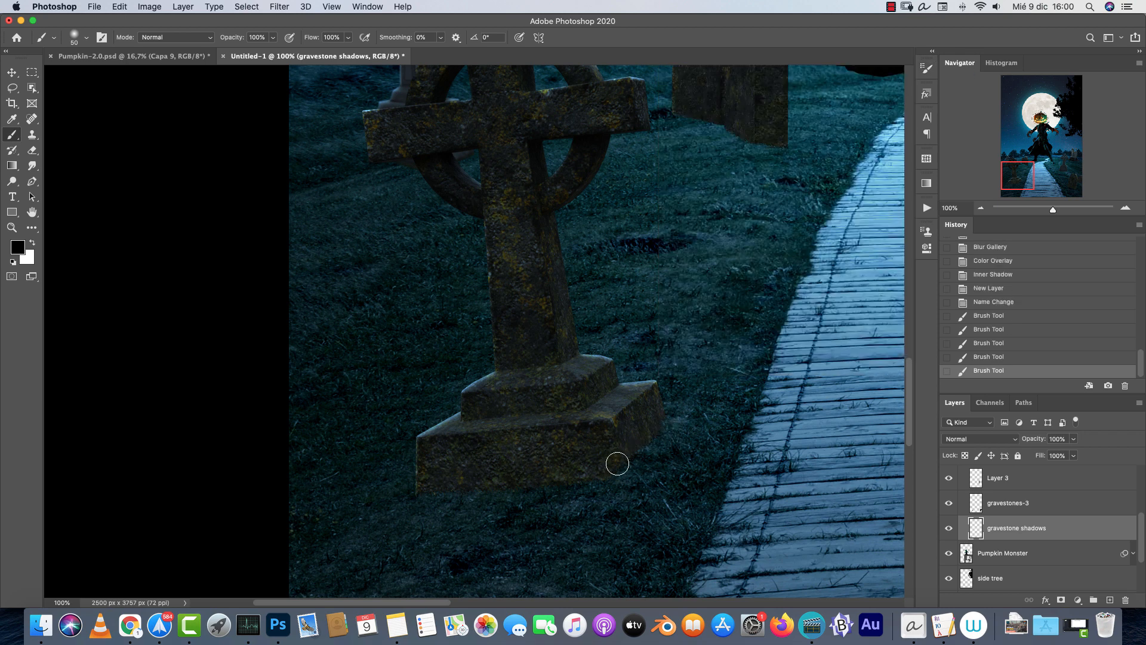
{"action": "left_click", "coordinate": [618, 464]}
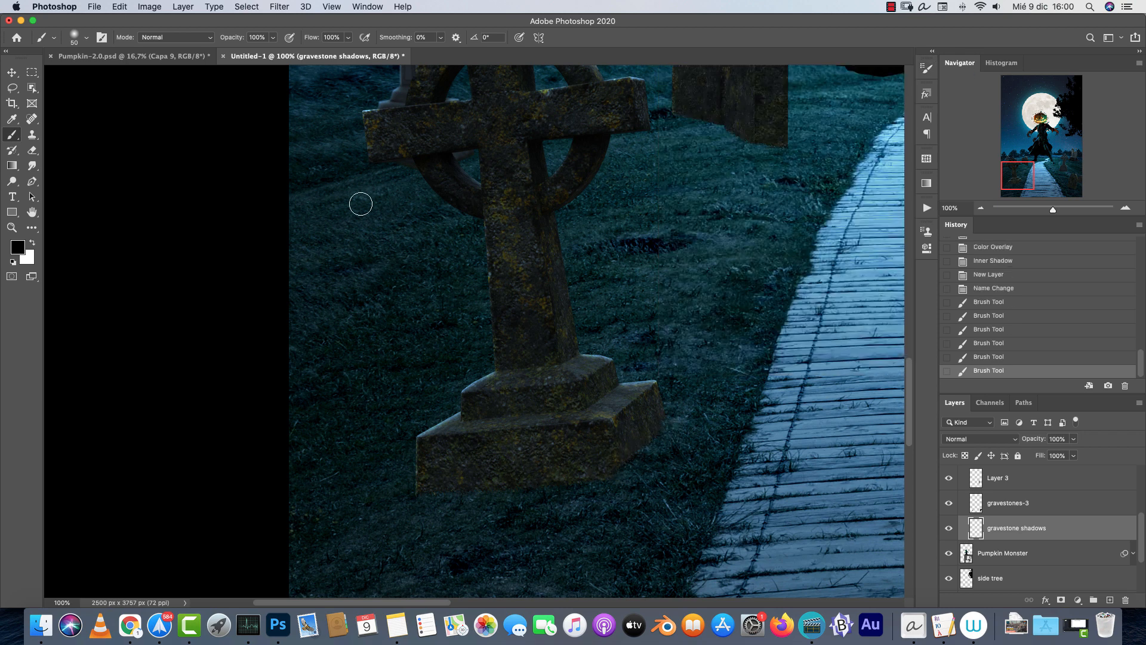
{"action": "left_click", "coordinate": [549, 473]}
{"action": "left_click", "coordinate": [595, 475]}
{"action": "left_click", "coordinate": [521, 476]}
{"action": "key", "text": "bracketright"}
{"action": "key", "text": "bracketright"}
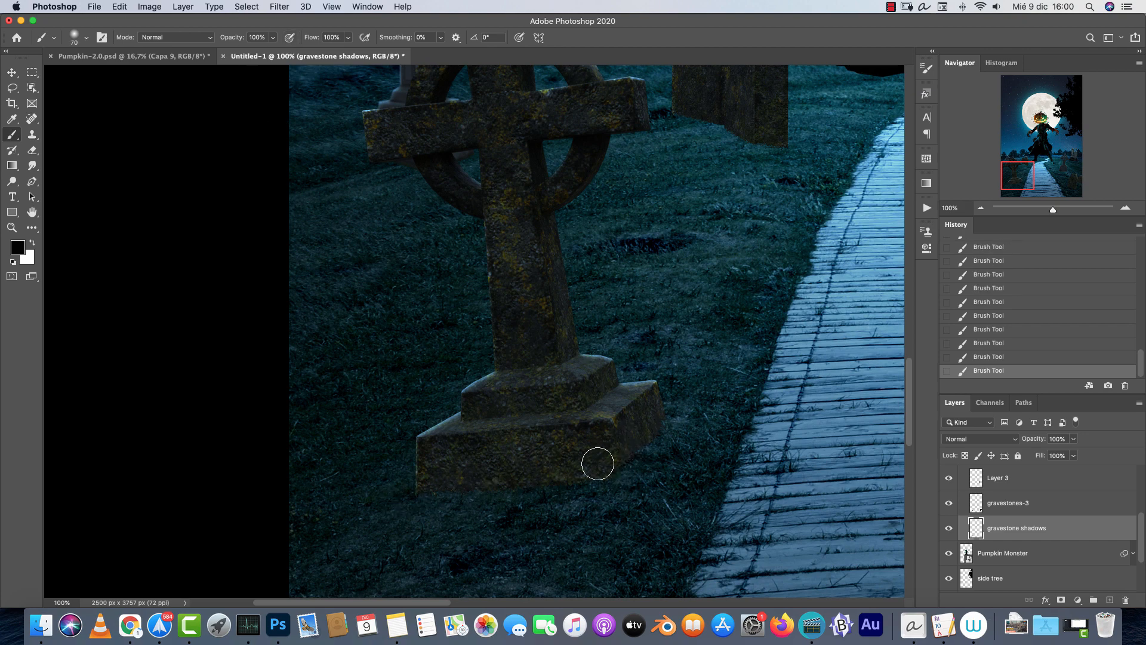
Undo the last three brush strokes around the stone cross's base.
{"action": "left_click", "coordinate": [374, 514]}
{"action": "key", "text": "super+z"}
{"action": "key", "text": "super+z"}
{"action": "key", "text": "super+z"}
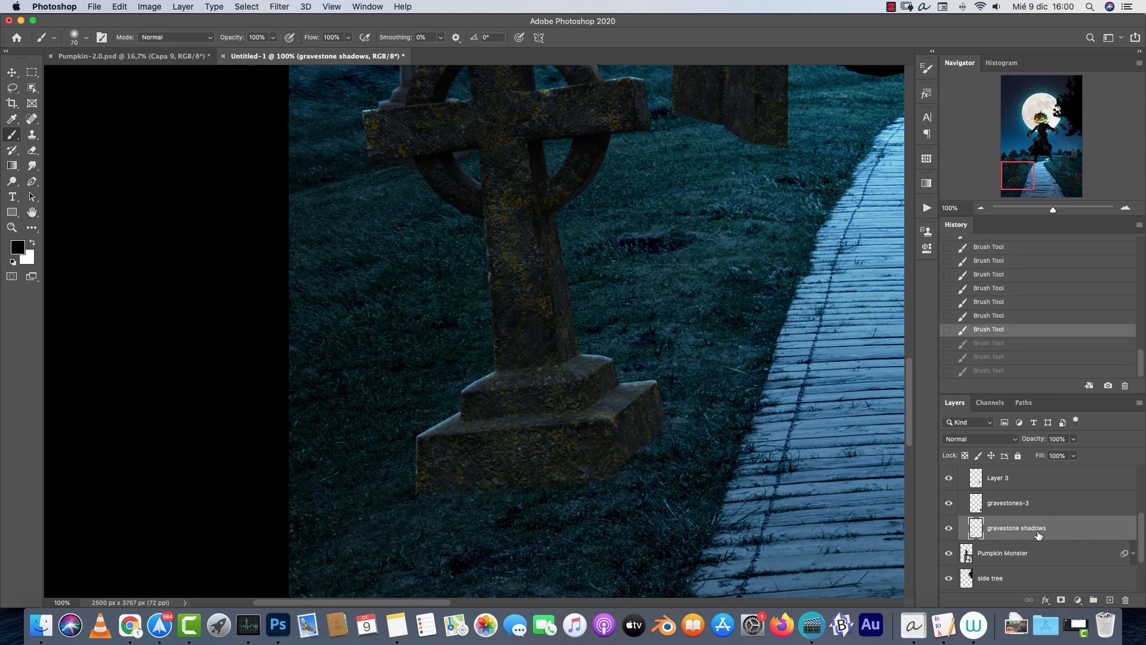
Move the gravestone shadows layer below the gravestones group and clear its earlier brush strokes.
{"action": "mouse_move", "coordinate": [1038, 534]}
{"action": "left_mouse_down"}
{"action": "mouse_move", "coordinate": [1021, 531]}
{"action": "mouse_move", "coordinate": [1018, 551]}
{"action": "left_mouse_up"}
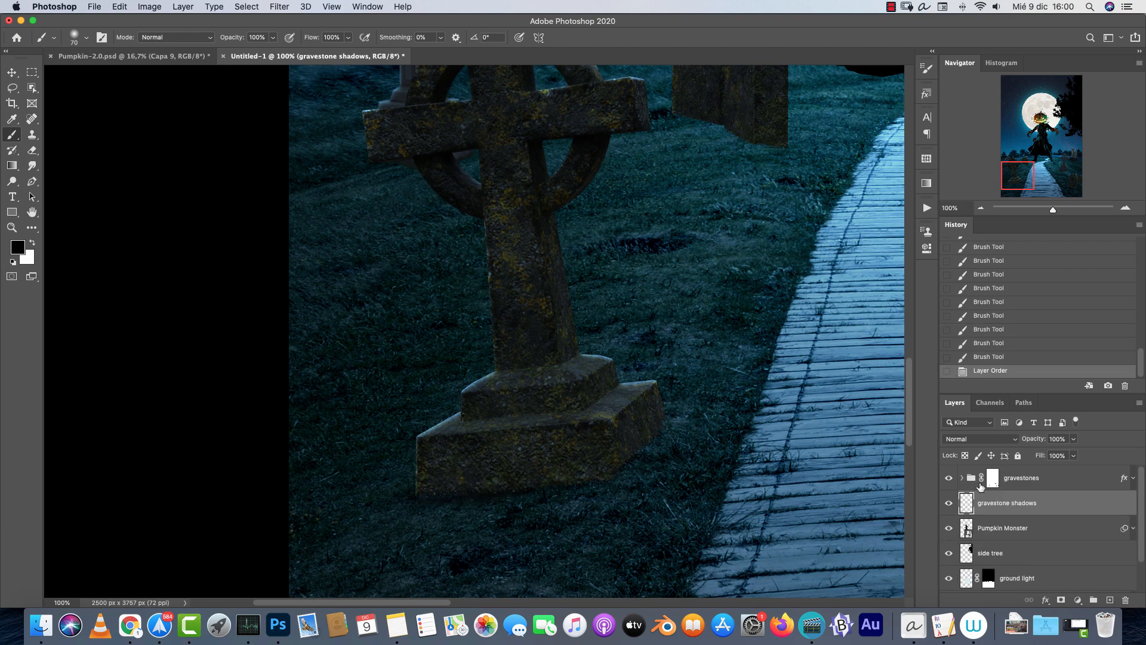
{"action": "left_click", "coordinate": [993, 481]}
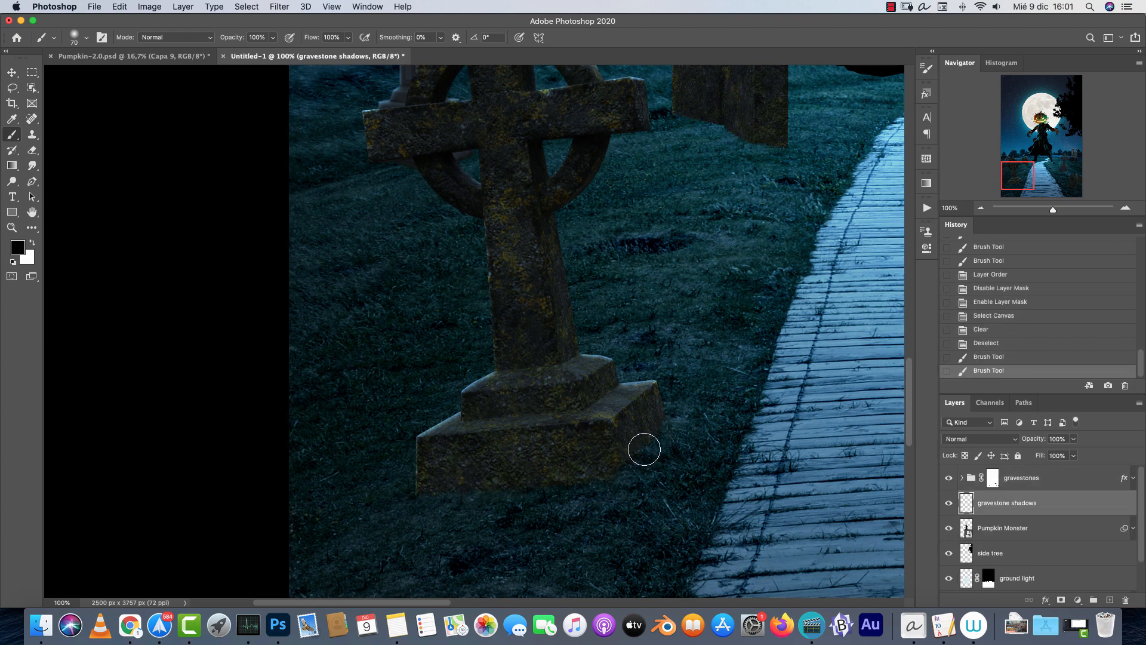
Paint soft black shadows on the ground along the bases of all the gravestones, adapting the brush size to each stone.
{"action": "key", "text": "bracketleft"}
{"action": "scroll", "coordinate": [665, 310], "scroll_direction": "up", "scroll_amount": 5}
{"action": "scroll", "coordinate": [665, 310], "scroll_direction": "right", "scroll_amount": 2}
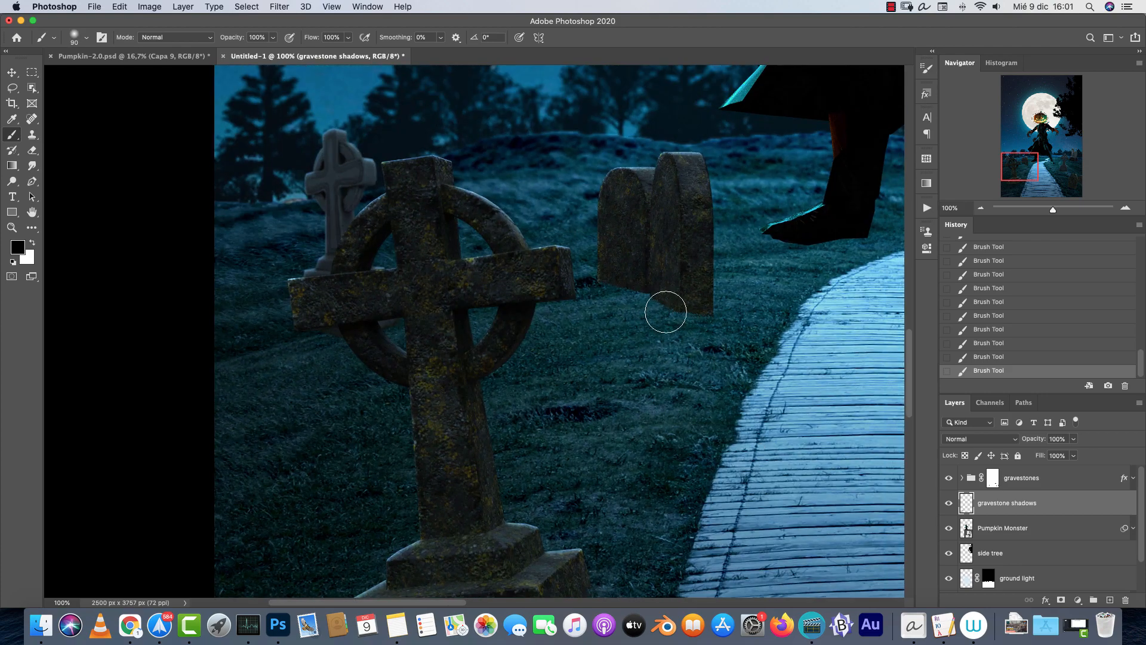
{"action": "scroll", "coordinate": [422, 387], "scroll_direction": "right", "scroll_amount": 10}
{"action": "key", "text": "bracketright"}
{"action": "key", "text": "bracketright"}
{"action": "key", "text": "bracketright"}
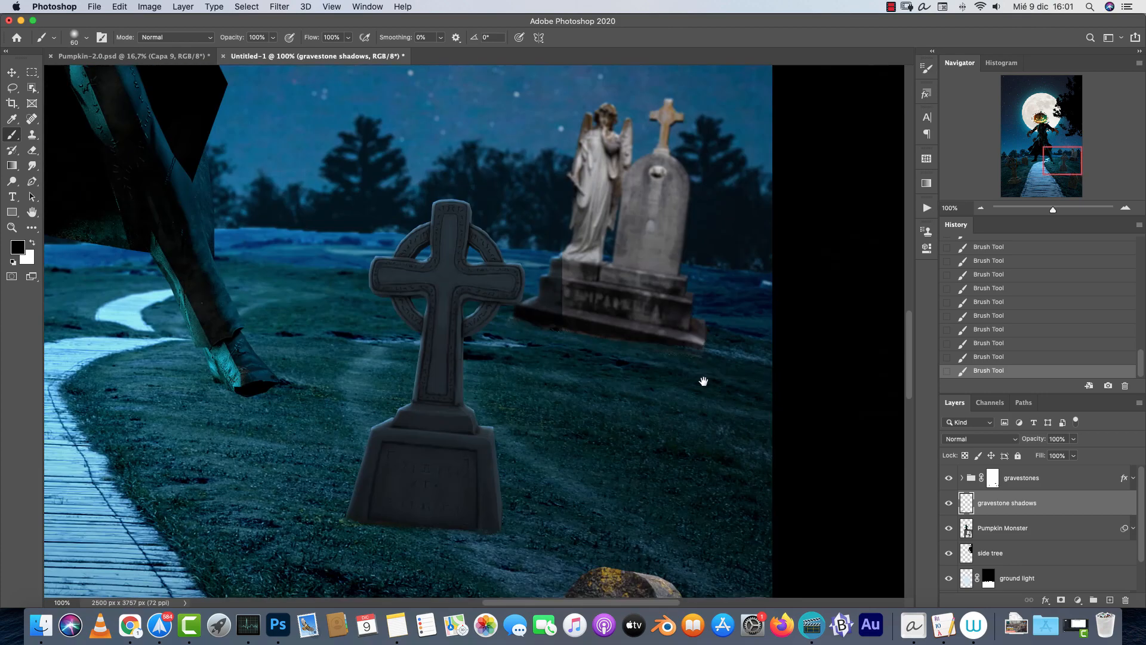
{"action": "scroll", "coordinate": [401, 405], "scroll_direction": "down", "scroll_amount": 3}
{"action": "key", "text": "bracketright"}
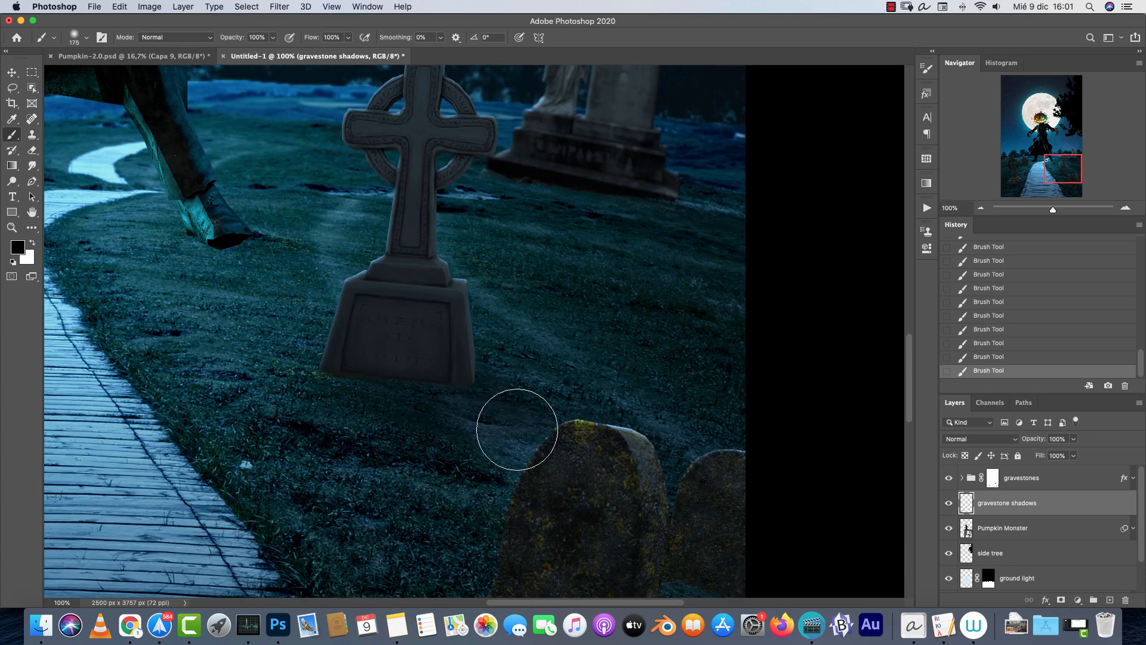
{"action": "scroll", "coordinate": [514, 430], "scroll_direction": "down", "scroll_amount": 8}
{"action": "key", "text": "bracketright"}
{"action": "key", "text": "bracketright"}
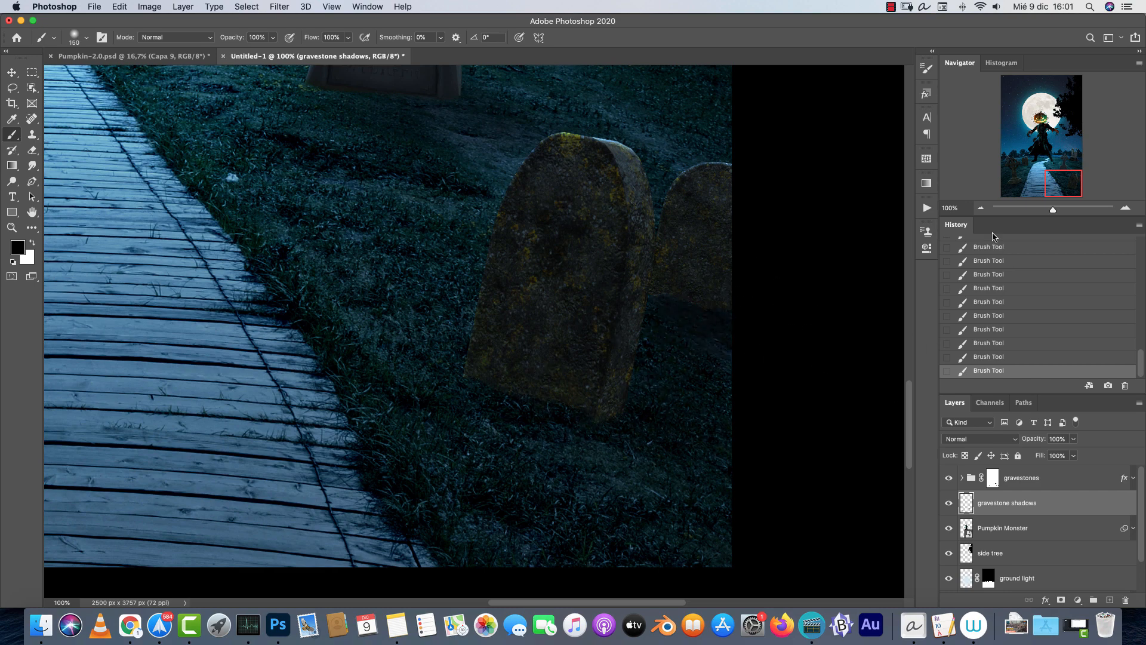
Create a new layer clipped to the gravestones group and name it object shadow.
{"action": "left_click", "coordinate": [981, 208]}
{"action": "left_click_drag", "start_coordinate": [1057, 167], "coordinate": [1046, 158]}
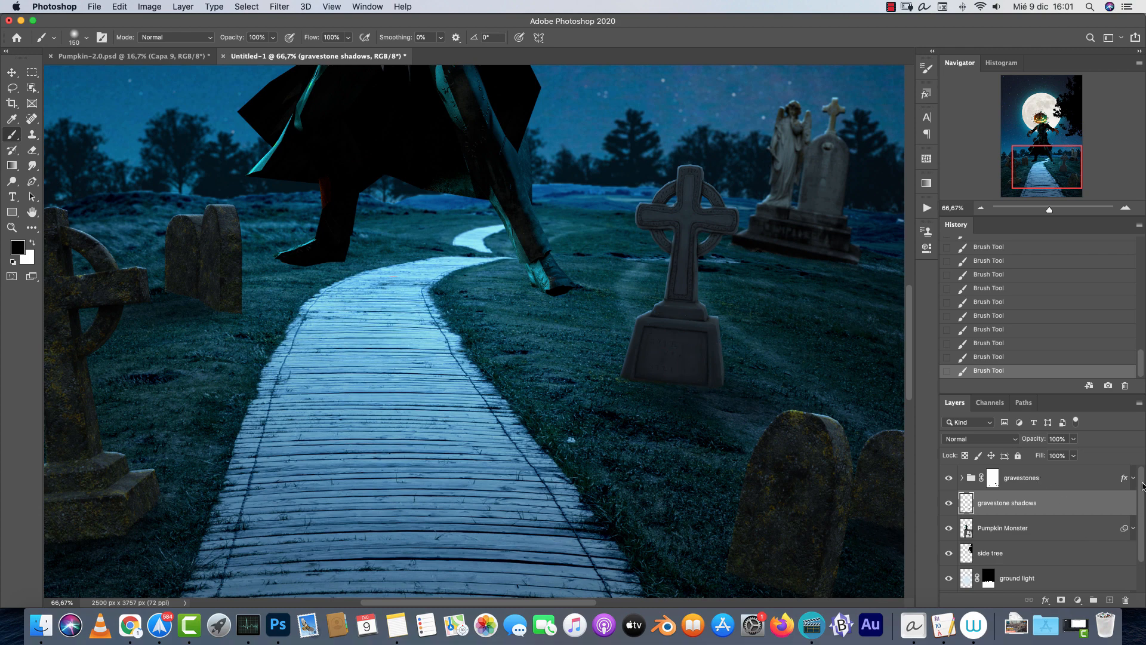
{"action": "left_click", "coordinate": [1072, 478]}
{"action": "left_click", "coordinate": [1111, 600]}
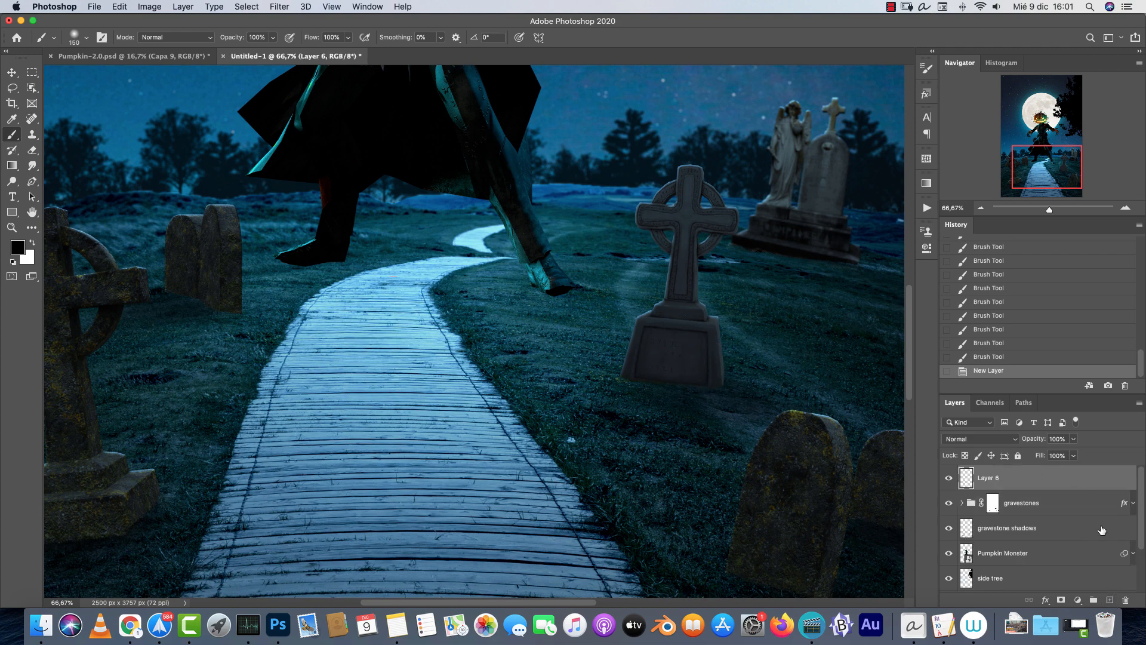
{"action": "left_click_drag", "start_coordinate": [1055, 485], "coordinate": [1057, 488]}
{"action": "left_click", "coordinate": [1056, 488], "text": "alt"}
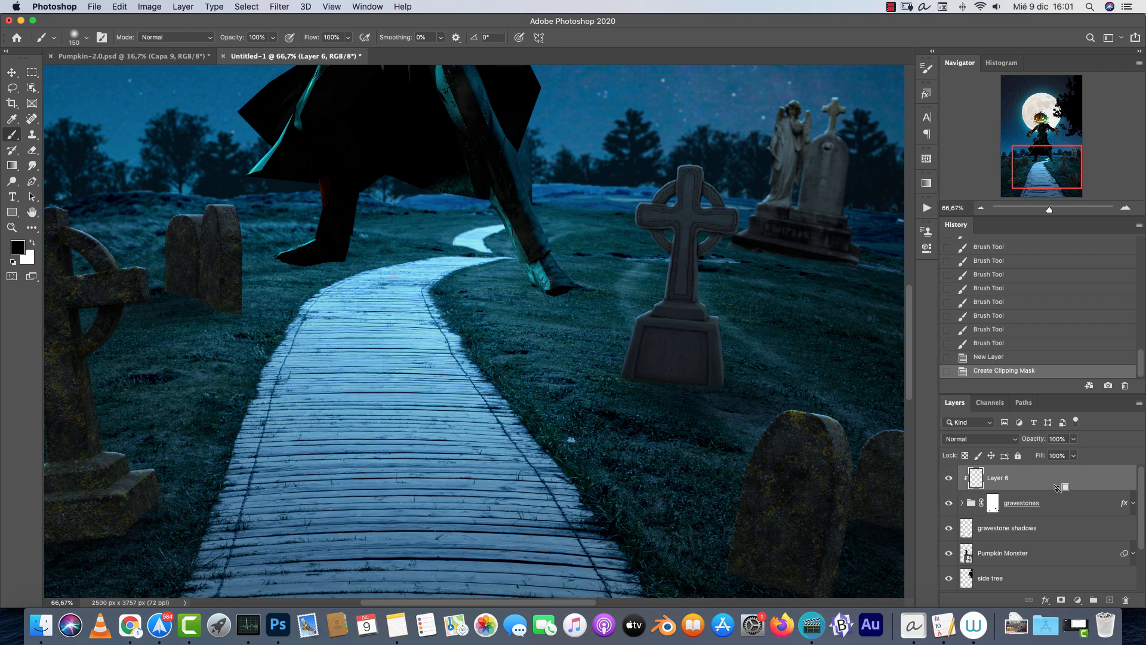
{"action": "double_click", "coordinate": [998, 478]}
{"action": "type", "text": "object shadow"}
{"action": "key", "text": "Return"}
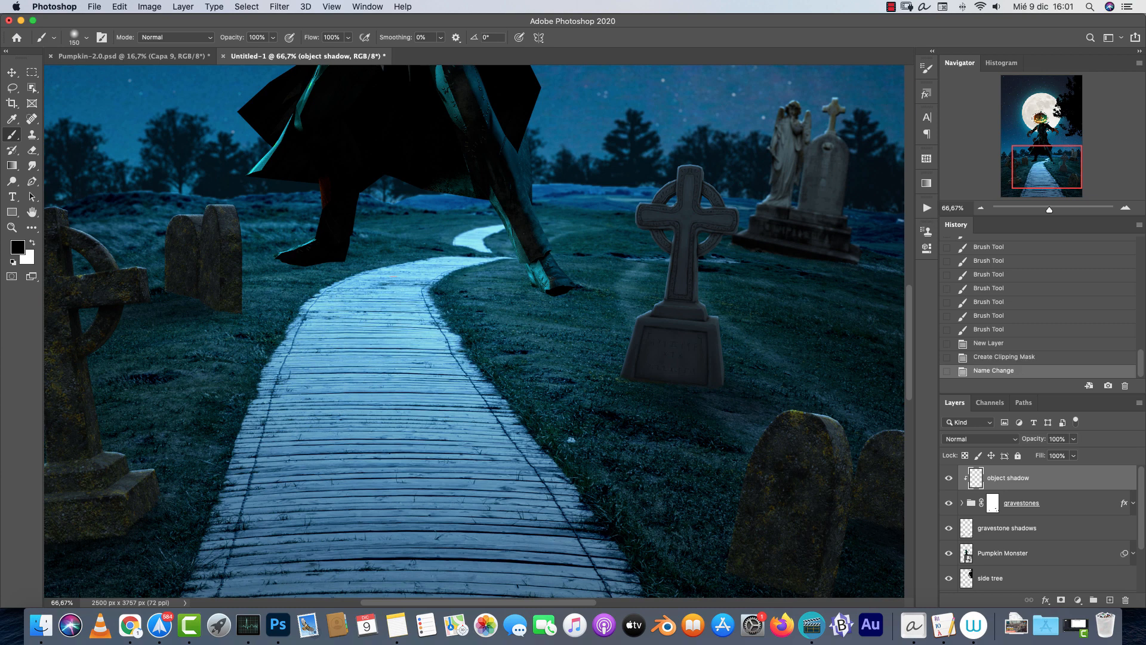
Paint soft black shading over the pedestal of the grey Celtic cross beside the path, reducing the brush to 70 px.
{"action": "left_click_drag", "start_coordinate": [708, 348], "coordinate": [721, 342]}
{"action": "left_click_drag", "start_coordinate": [721, 343], "coordinate": [704, 343]}
{"action": "mouse_move", "coordinate": [704, 344]}
{"action": "left_mouse_down"}
{"action": "mouse_move", "coordinate": [718, 329]}
{"action": "mouse_move", "coordinate": [697, 333]}
{"action": "left_mouse_up"}
{"action": "mouse_move", "coordinate": [697, 333]}
{"action": "left_mouse_down"}
{"action": "mouse_move", "coordinate": [694, 379]}
{"action": "mouse_move", "coordinate": [668, 358]}
{"action": "left_mouse_up"}
{"action": "mouse_move", "coordinate": [668, 358]}
{"action": "left_mouse_down"}
{"action": "mouse_move", "coordinate": [657, 348]}
{"action": "mouse_move", "coordinate": [652, 366]}
{"action": "left_mouse_up"}
{"action": "left_click_drag", "start_coordinate": [652, 366], "coordinate": [650, 379]}
{"action": "left_click_drag", "start_coordinate": [650, 379], "coordinate": [665, 331]}
{"action": "key", "text": "bracketleft"}
{"action": "key", "text": "bracketleft"}
{"action": "key", "text": "bracketleft"}
{"action": "key", "text": "bracketleft"}
{"action": "key", "text": "bracketleft"}
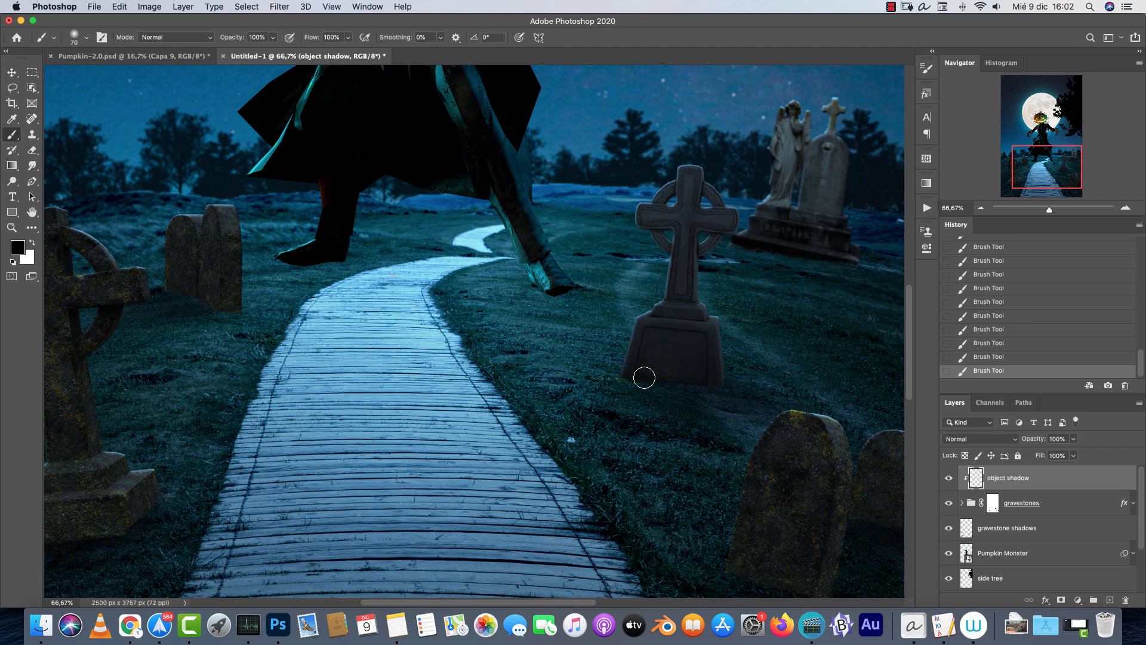
Shade the two rounded gravestones in the foreground with a soft black 125 px brush.
{"action": "scroll", "coordinate": [743, 403], "scroll_direction": "down", "scroll_amount": 5}
{"action": "scroll", "coordinate": [743, 403], "scroll_direction": "right", "scroll_amount": 8}
{"action": "key", "text": "bracketright"}
{"action": "key", "text": "bracketright"}
{"action": "key", "text": "bracketright"}
{"action": "key", "text": "bracketright"}
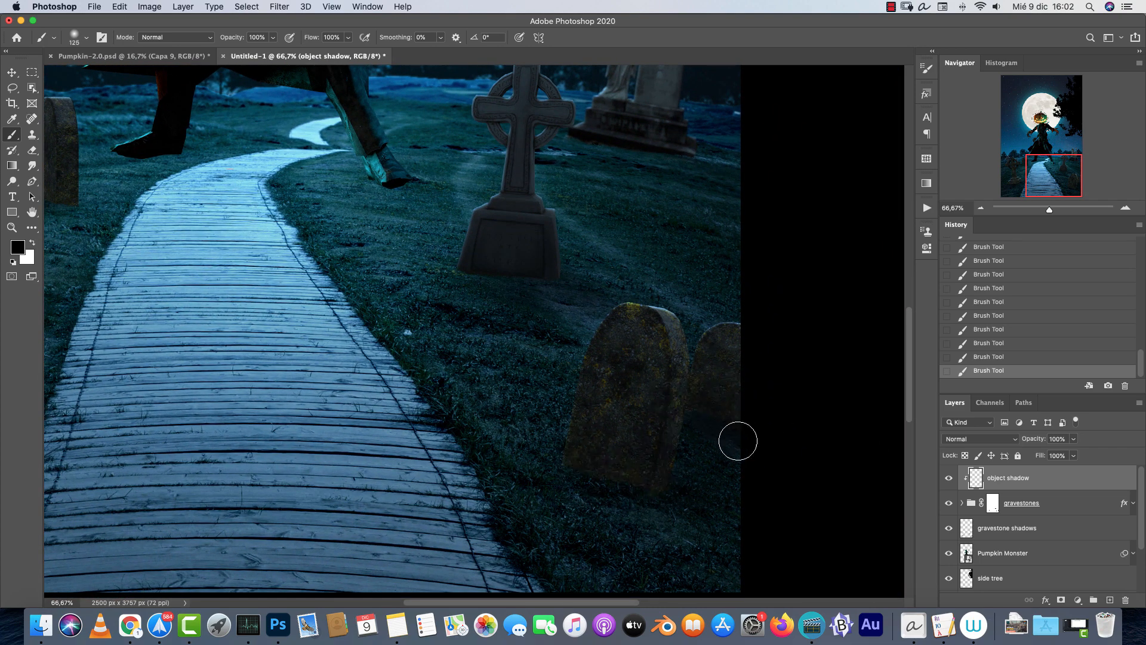
Darken the angel statue monument in the background with soft black strokes using a 70 px brush.
{"action": "scroll", "coordinate": [741, 211], "scroll_direction": "up", "scroll_amount": 5}
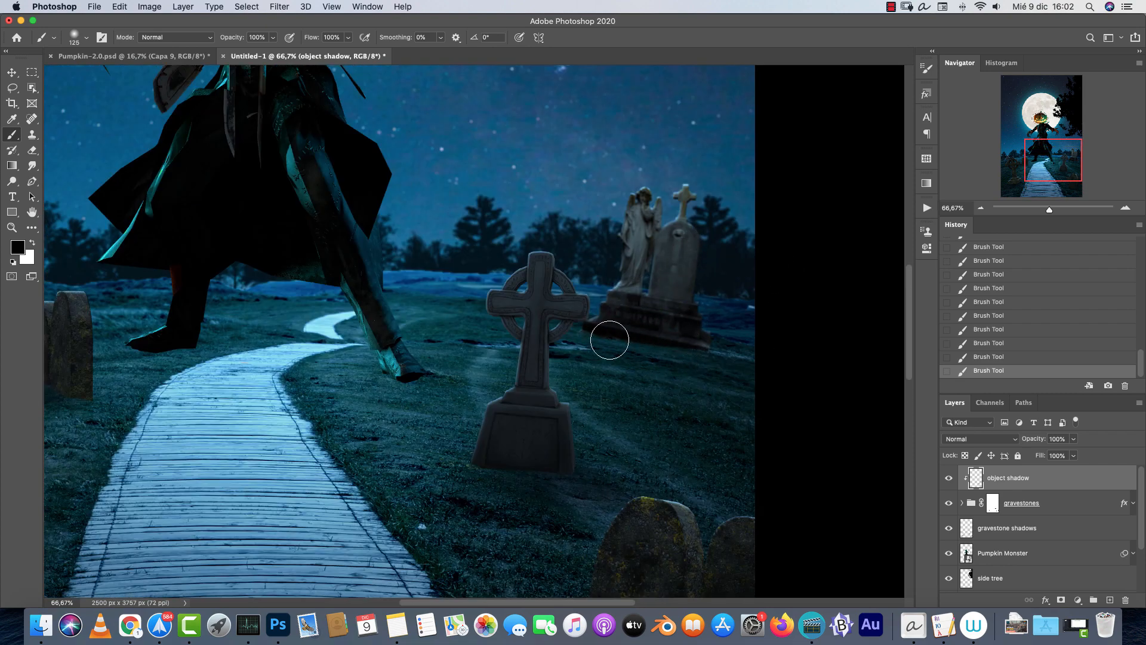
{"action": "key", "text": "bracketleft"}
{"action": "key", "text": "bracketleft"}
{"action": "key", "text": "bracketleft"}
{"action": "key", "text": "bracketleft"}
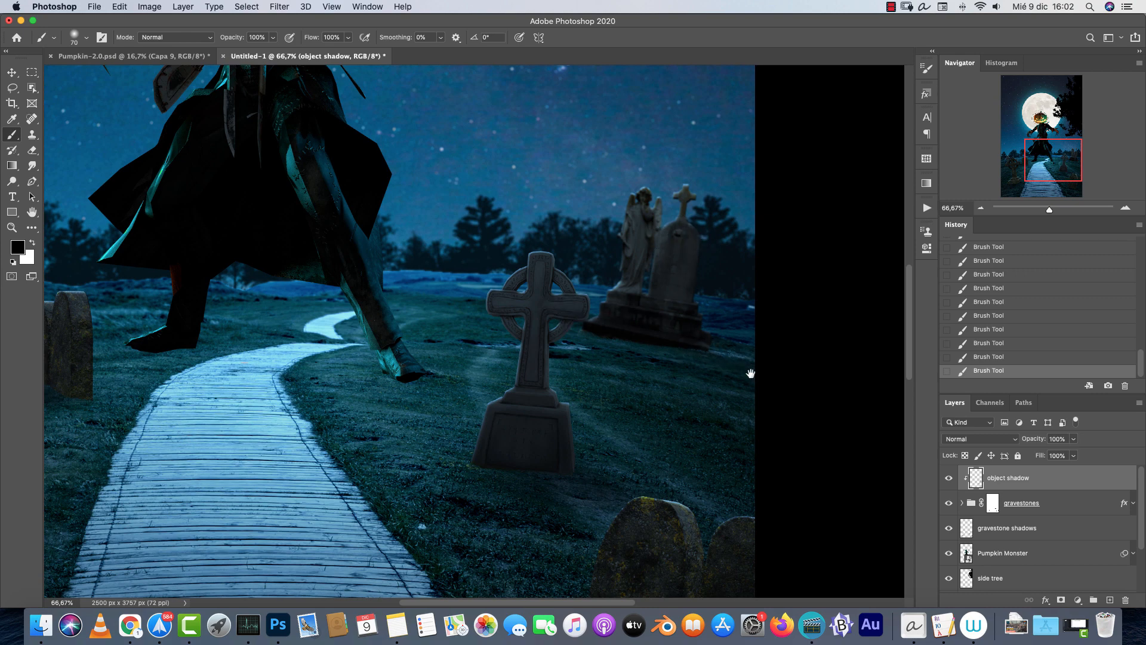
Paint soft black shading over the large mossy stone cross and its stepped base with a brush of 100 to 125 px.
{"action": "left_click_drag", "start_coordinate": [549, 398], "coordinate": [1060, 379]}
{"action": "key", "text": "bracketright"}
{"action": "key", "text": "bracketright"}
{"action": "key", "text": "bracketright"}
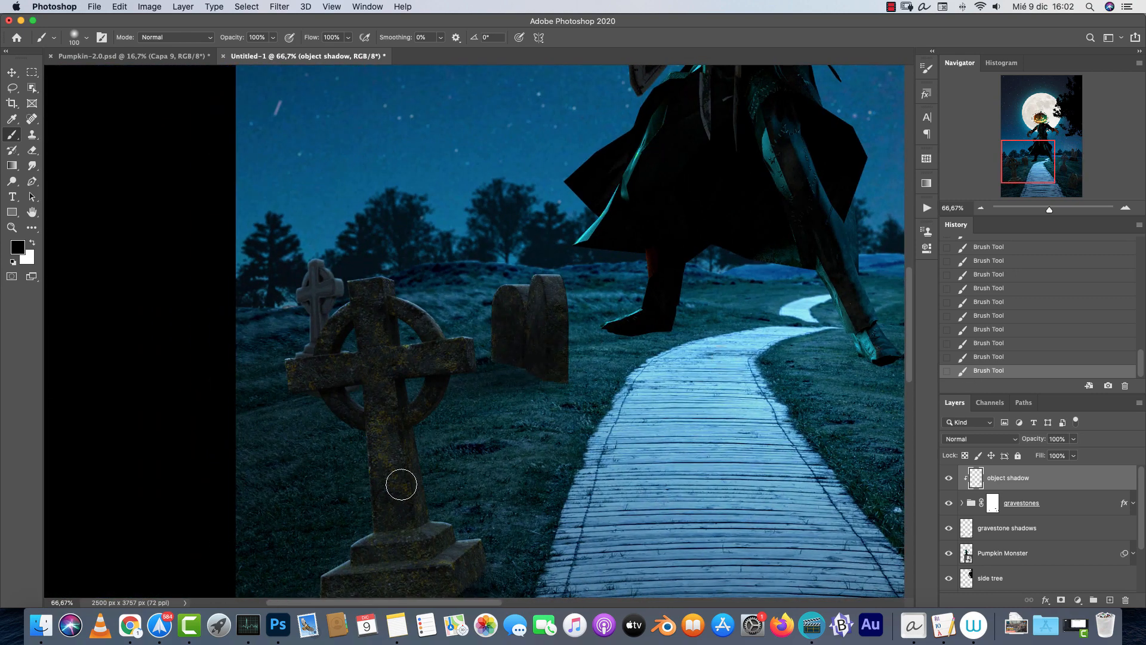
{"action": "mouse_move", "coordinate": [491, 420]}
{"action": "left_mouse_down"}
{"action": "mouse_move", "coordinate": [481, 340]}
{"action": "mouse_move", "coordinate": [544, 215]}
{"action": "left_mouse_up"}
{"action": "key", "text": "bracketright"}
{"action": "key", "text": "bracketright"}
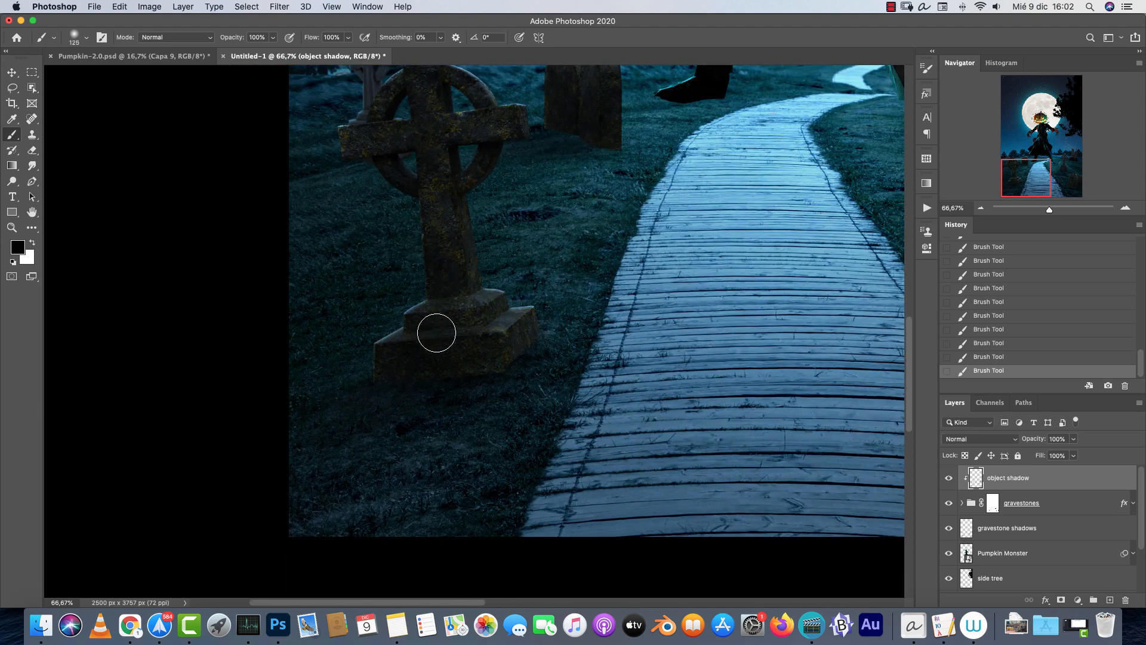
{"action": "key", "text": "bracketleft"}
{"action": "left_click_drag", "start_coordinate": [485, 296], "coordinate": [577, 442]}
{"action": "key", "text": "bracketright"}
{"action": "key", "text": "bracketright"}
{"action": "key", "text": "bracketright"}
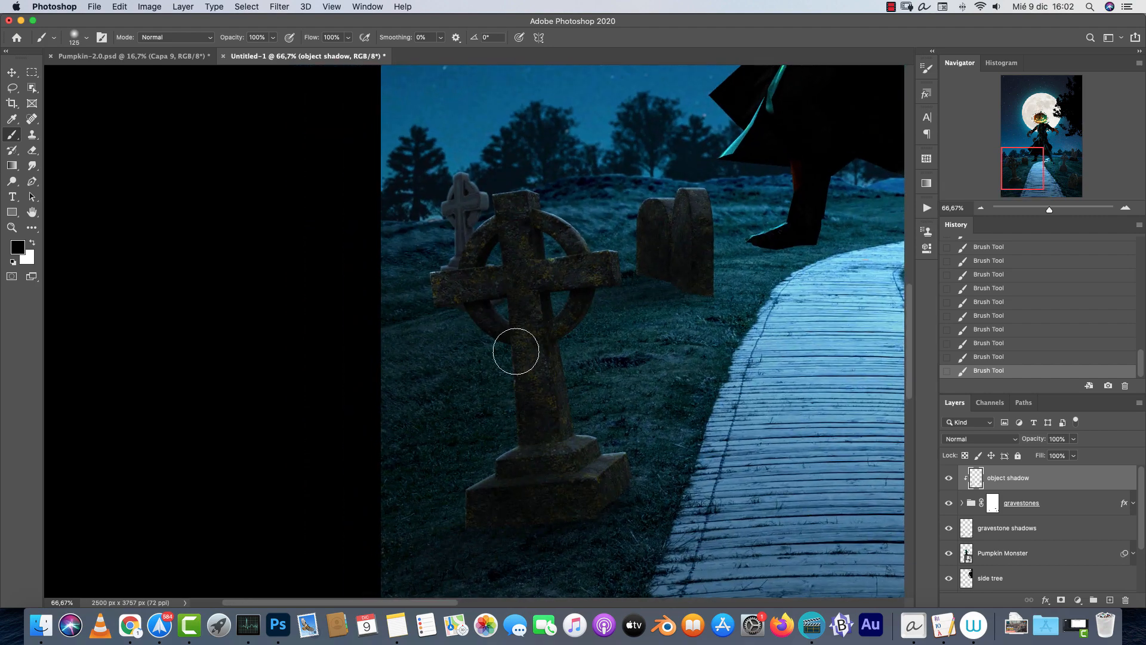
Shade the small distant cross and the twin gravestones behind the large cross with an 80 px brush.
{"action": "key", "text": "bracketleft"}
{"action": "key", "text": "bracketleft"}
{"action": "key", "text": "bracketleft"}
{"action": "key", "text": "bracketleft"}
{"action": "key", "text": "bracketleft"}
{"action": "key", "text": "bracketleft"}
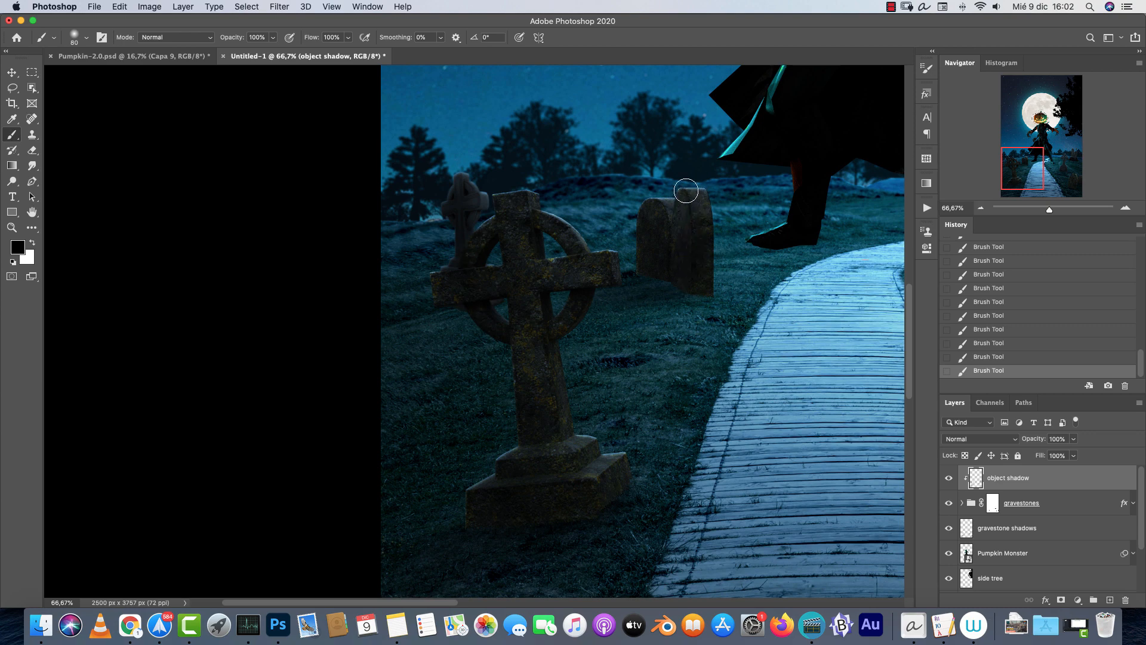
On the gravestone shadows layer, paint broader soft ground shadows around the grey Celtic cross and angel monument, enlarging the brush to 200 px.
{"action": "left_click_drag", "start_coordinate": [790, 468], "coordinate": [445, 435]}
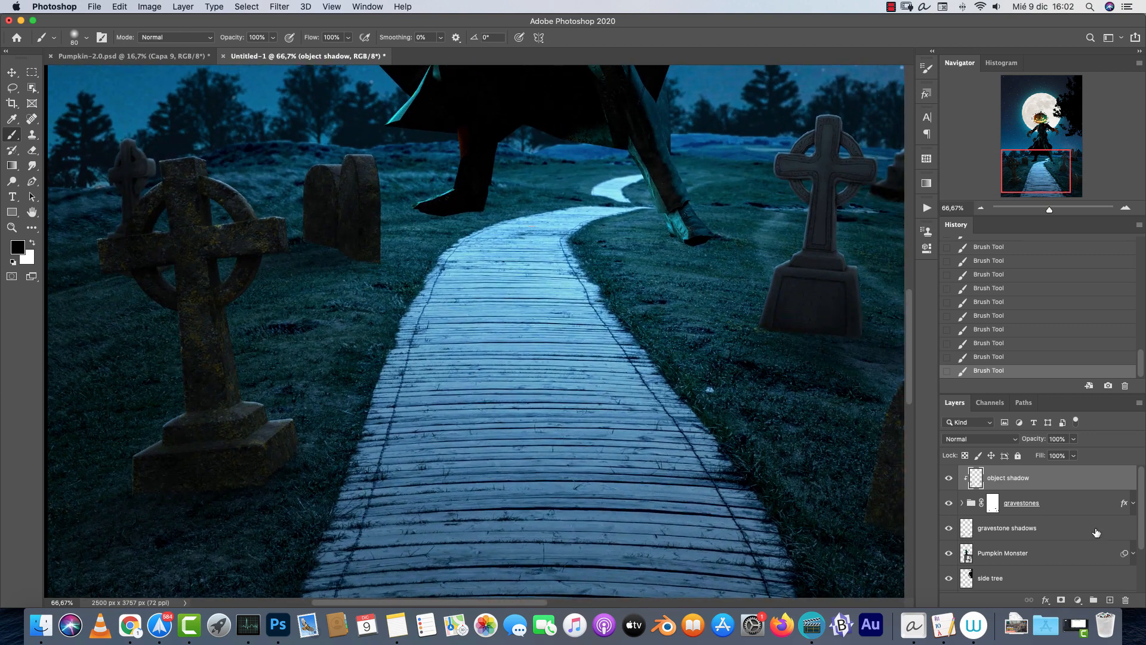
{"action": "left_click", "coordinate": [1032, 529]}
{"action": "scroll", "coordinate": [798, 307], "scroll_direction": "right", "scroll_amount": 10}
{"action": "scroll", "coordinate": [798, 307], "scroll_direction": "up", "scroll_amount": 4}
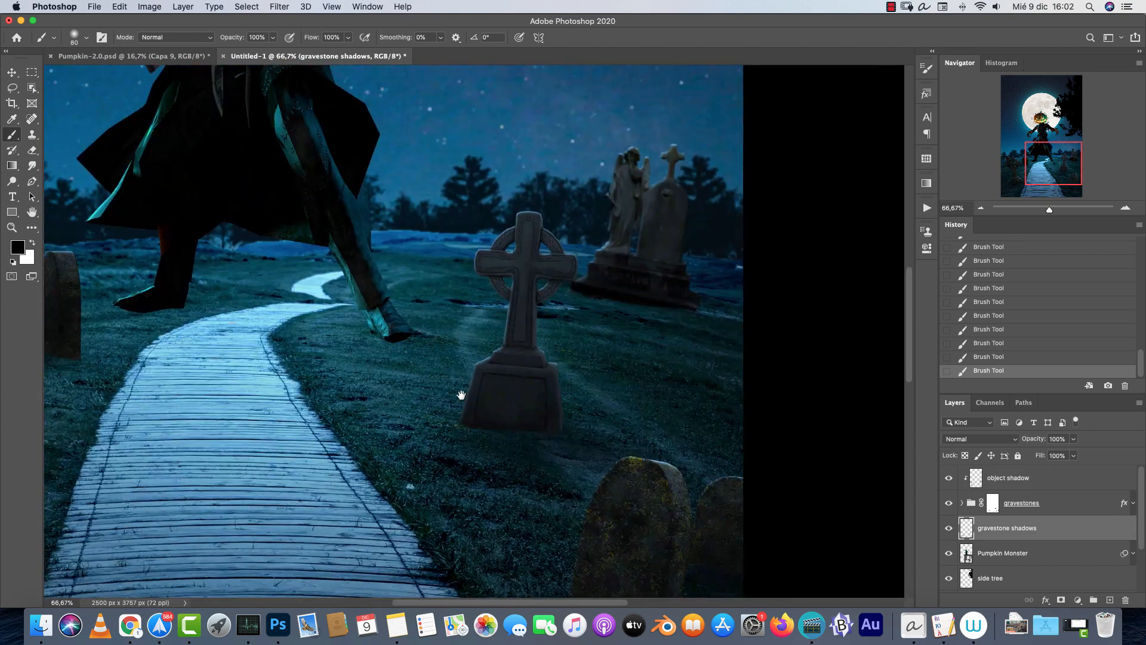
{"action": "key", "text": "bracketright"}
{"action": "key", "text": "bracketright"}
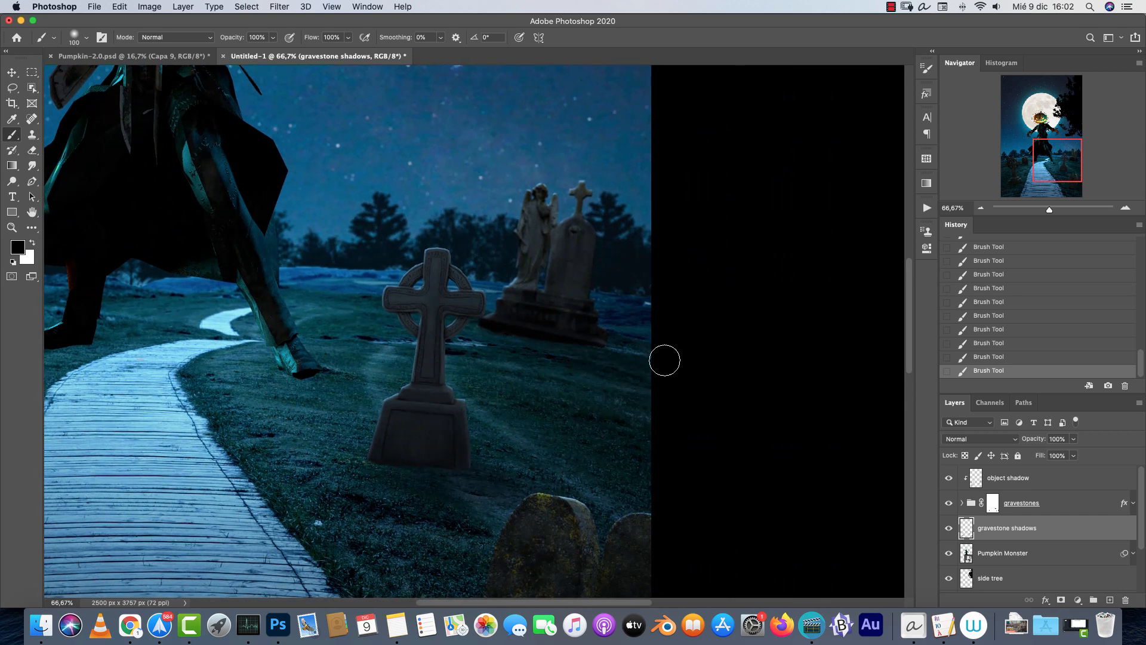
{"action": "key", "text": "bracketright"}
{"action": "key", "text": "bracketright"}
{"action": "key", "text": "bracketright"}
{"action": "key", "text": "bracketright"}
Move the gravestone shadows layer below the Pumpkin Monster layer and rename it ground shadows.
{"action": "left_click_drag", "start_coordinate": [499, 443], "coordinate": [842, 389]}
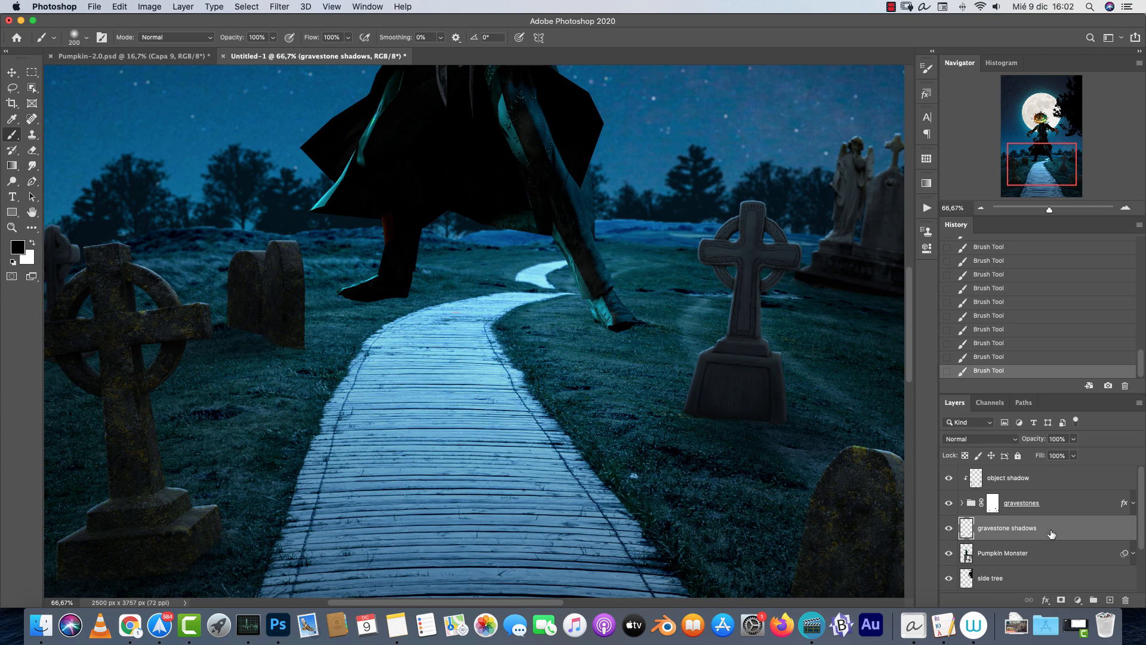
{"action": "left_click_drag", "start_coordinate": [1057, 531], "coordinate": [1051, 560]}
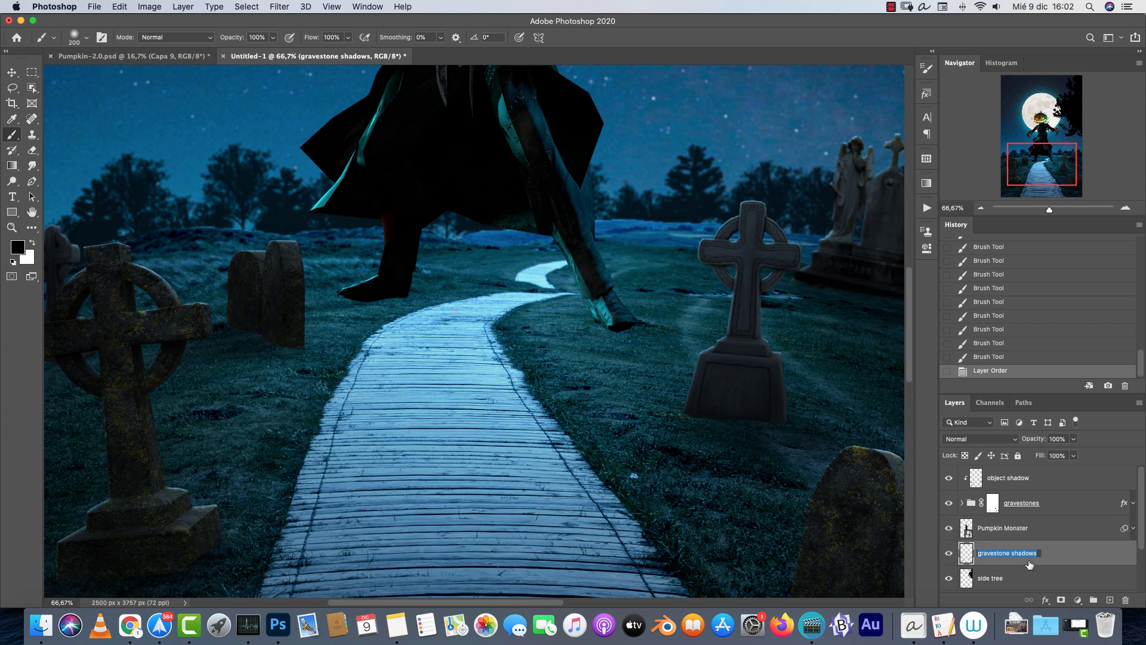
{"action": "left_click", "coordinate": [1009, 554]}
{"action": "double_click", "coordinate": [1002, 554]}
{"action": "type", "text": "gr"}
{"action": "key", "text": "Return"}
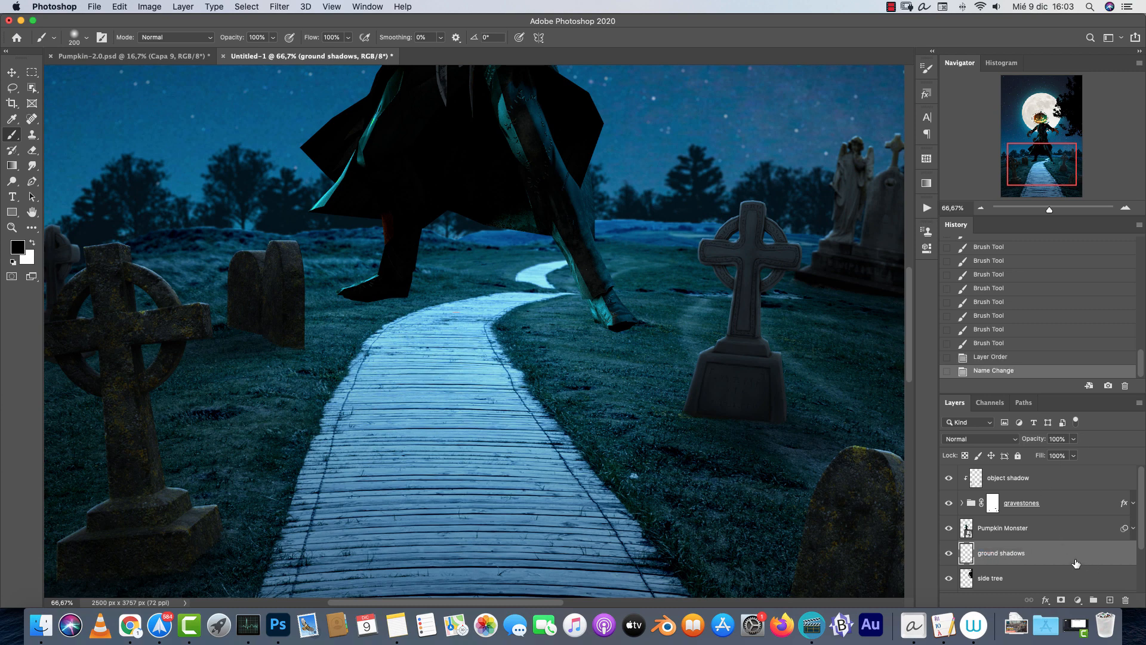
Paint soft black contact shadows under the monster's rear boot beside the path with a small brush.
{"action": "key", "text": "bracketleft"}
{"action": "key", "text": "bracketleft"}
{"action": "key", "text": "bracketleft"}
{"action": "key", "text": "bracketleft"}
{"action": "key", "text": "bracketleft"}
{"action": "key", "text": "bracketleft"}
{"action": "key", "text": "bracketleft"}
{"action": "key", "text": "bracketleft"}
{"action": "key", "text": "bracketleft"}
{"action": "left_click_drag", "start_coordinate": [353, 306], "coordinate": [365, 299]}
{"action": "mouse_move", "coordinate": [362, 300]}
{"action": "left_mouse_down"}
{"action": "mouse_move", "coordinate": [340, 304]}
{"action": "mouse_move", "coordinate": [352, 302]}
{"action": "left_mouse_up"}
{"action": "left_click_drag", "start_coordinate": [328, 302], "coordinate": [391, 296]}
{"action": "key", "text": "bracketleft"}
{"action": "left_click_drag", "start_coordinate": [393, 296], "coordinate": [409, 292]}
{"action": "key", "text": "super+plus"}
{"action": "left_click_drag", "start_coordinate": [505, 300], "coordinate": [717, 404]}
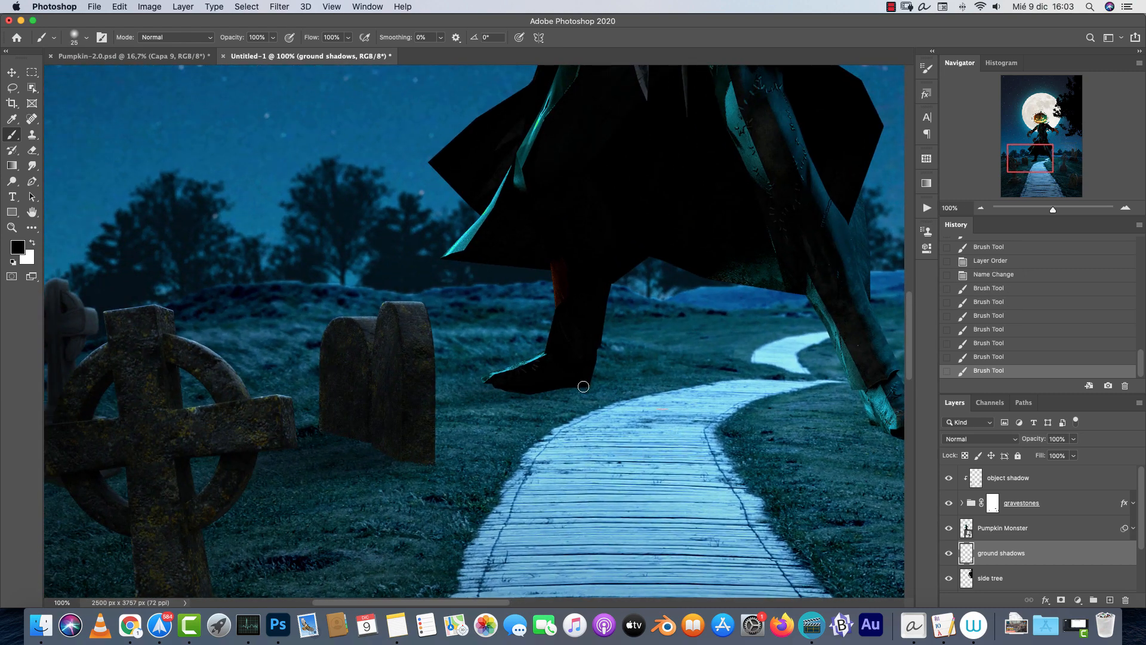
{"action": "left_click_drag", "start_coordinate": [509, 391], "coordinate": [486, 395]}
{"action": "mouse_move", "coordinate": [576, 389]}
{"action": "left_mouse_down"}
{"action": "mouse_move", "coordinate": [588, 381]}
{"action": "mouse_move", "coordinate": [561, 392]}
{"action": "left_mouse_up"}
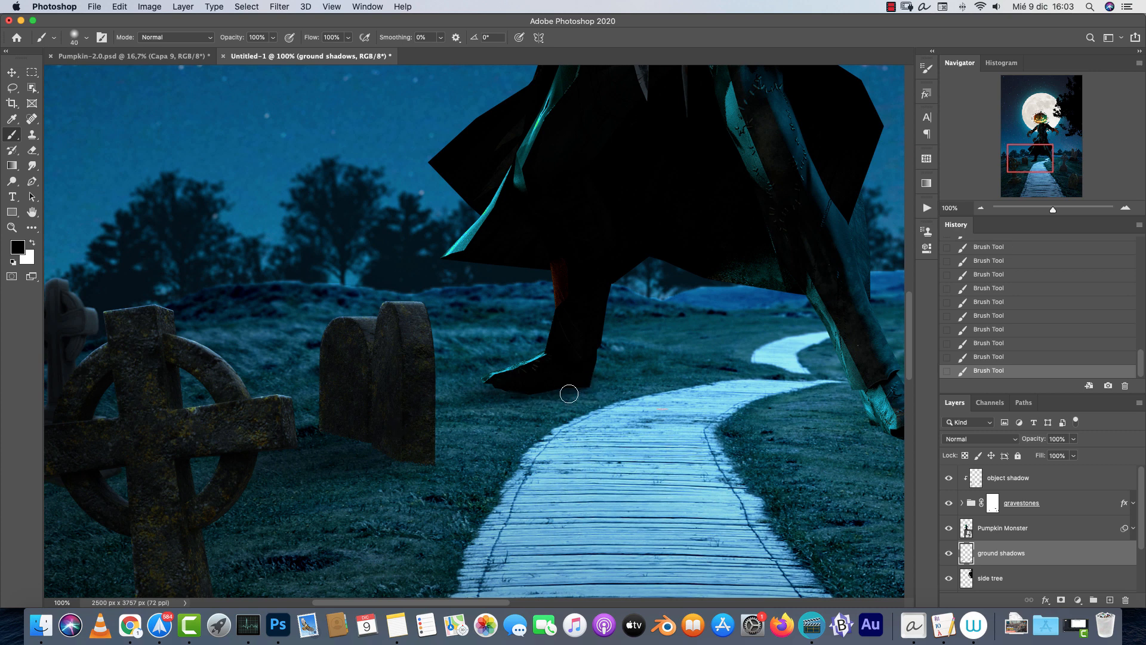
Paint a soft ground shadow under the monster's front boot, starting at 25 px and enlarging the brush to widen it.
{"action": "left_click_drag", "start_coordinate": [846, 413], "coordinate": [624, 374]}
{"action": "key", "text": "bracketleft"}
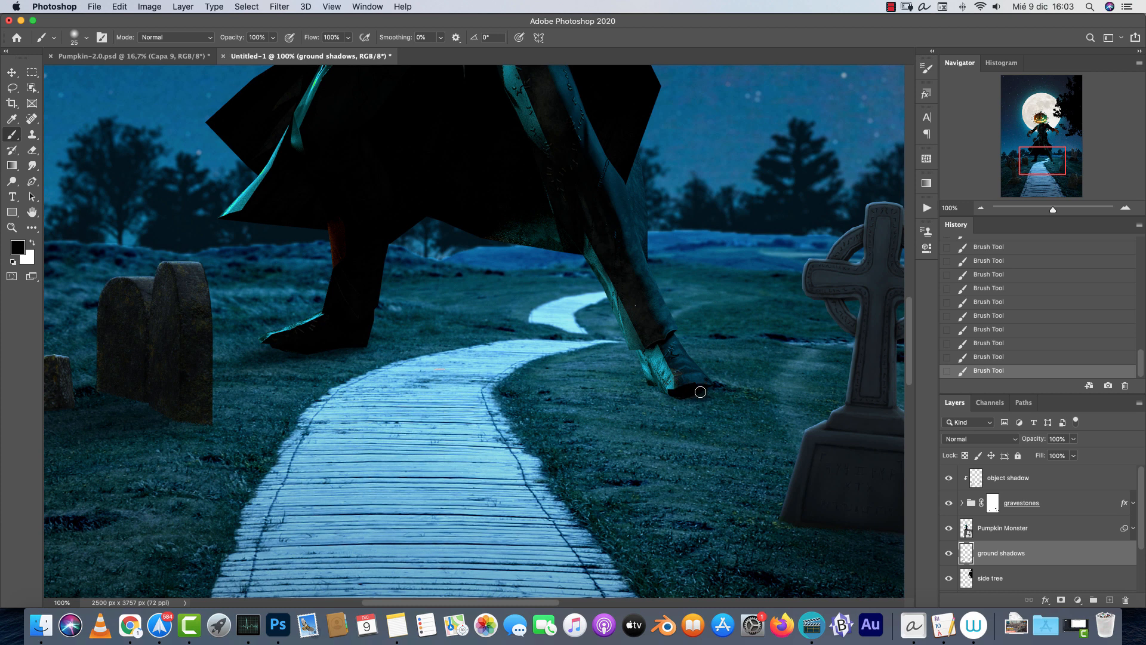
{"action": "key", "text": "bracketright"}
{"action": "key", "text": "bracketright"}
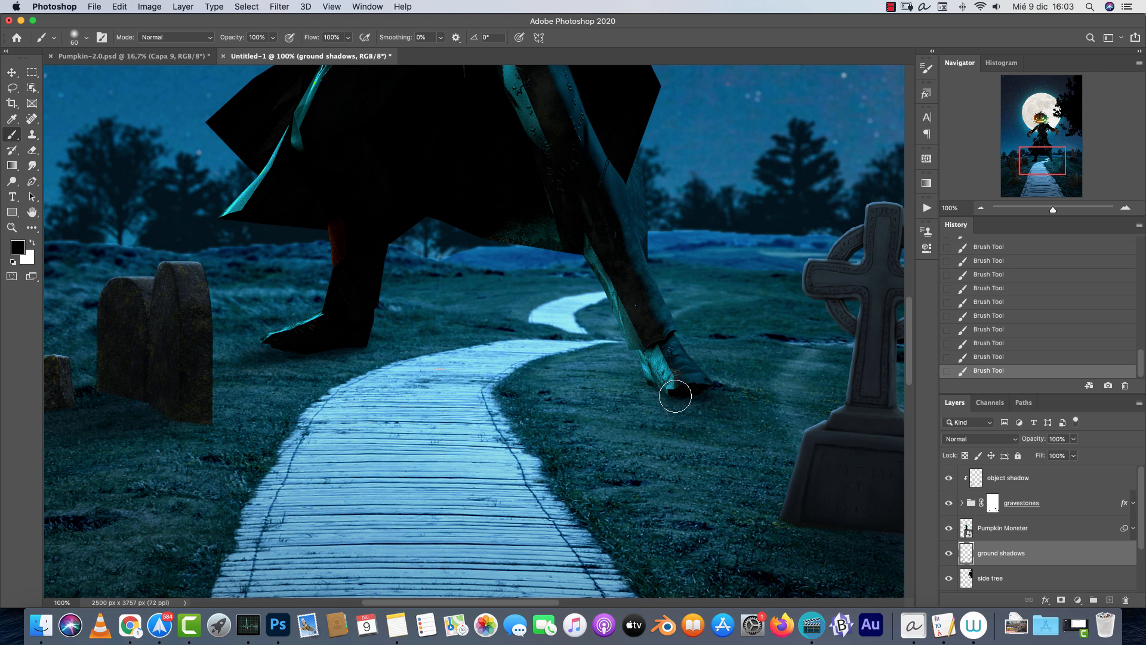
{"action": "key", "text": "bracketright"}
{"action": "key", "text": "bracketright"}
{"action": "key", "text": "bracketright"}
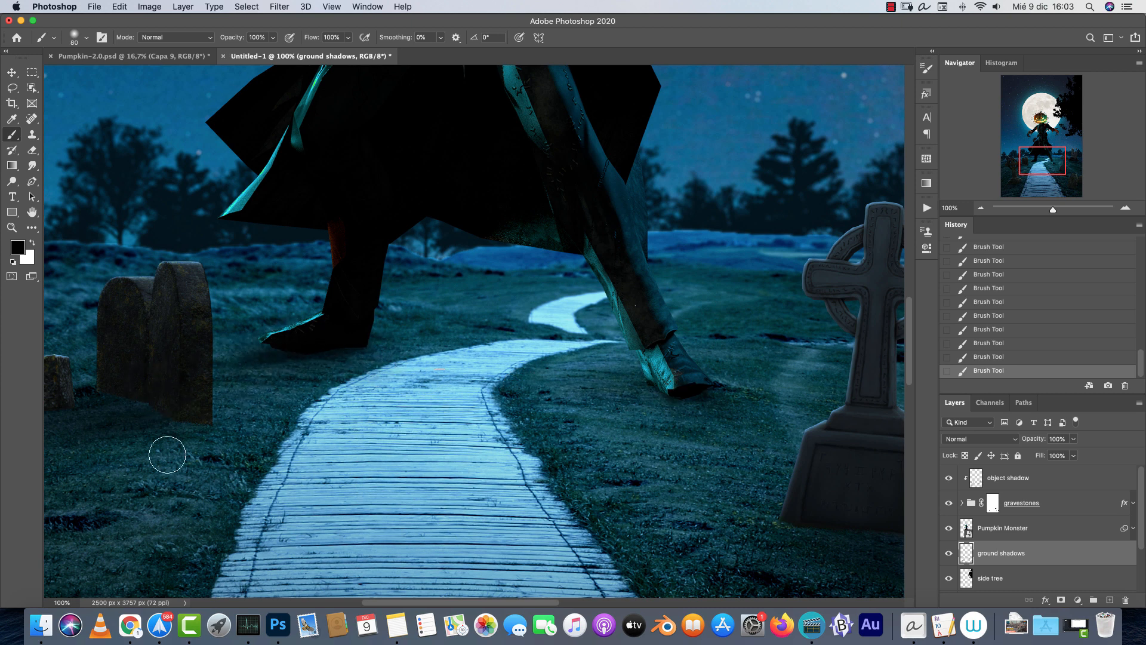
Erase the painted ground shadow beneath the monster's rear boot with a 70 px eraser.
{"action": "key", "text": "e"}
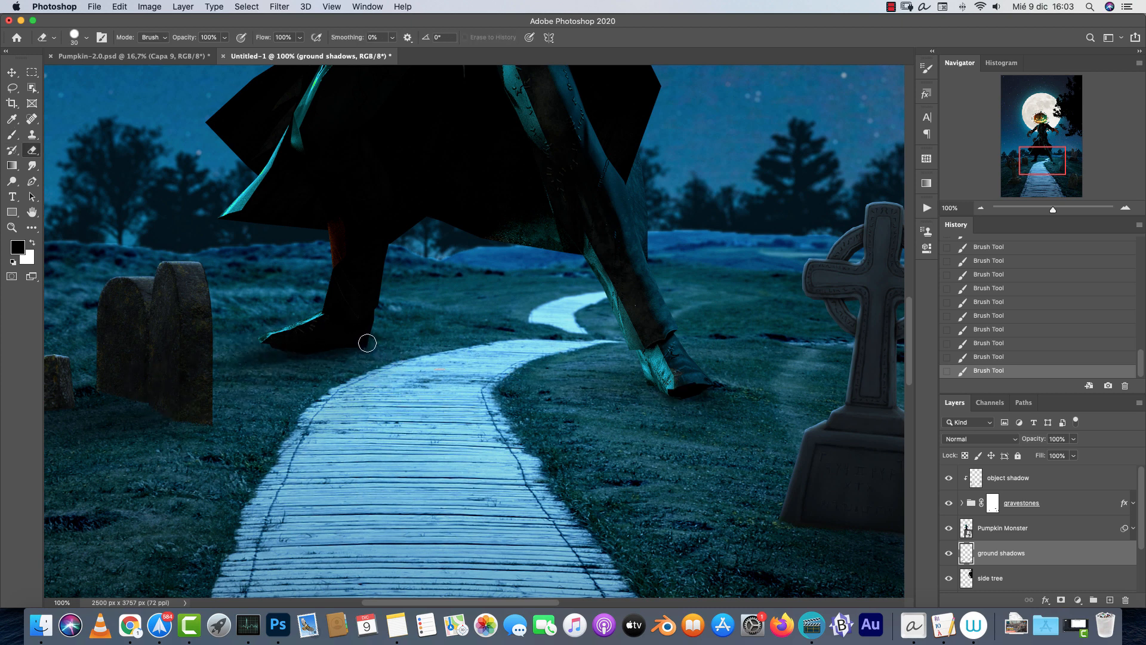
{"action": "key", "text": "bracketright"}
{"action": "key", "text": "bracketright"}
{"action": "key", "text": "bracketright"}
{"action": "key", "text": "bracketright"}
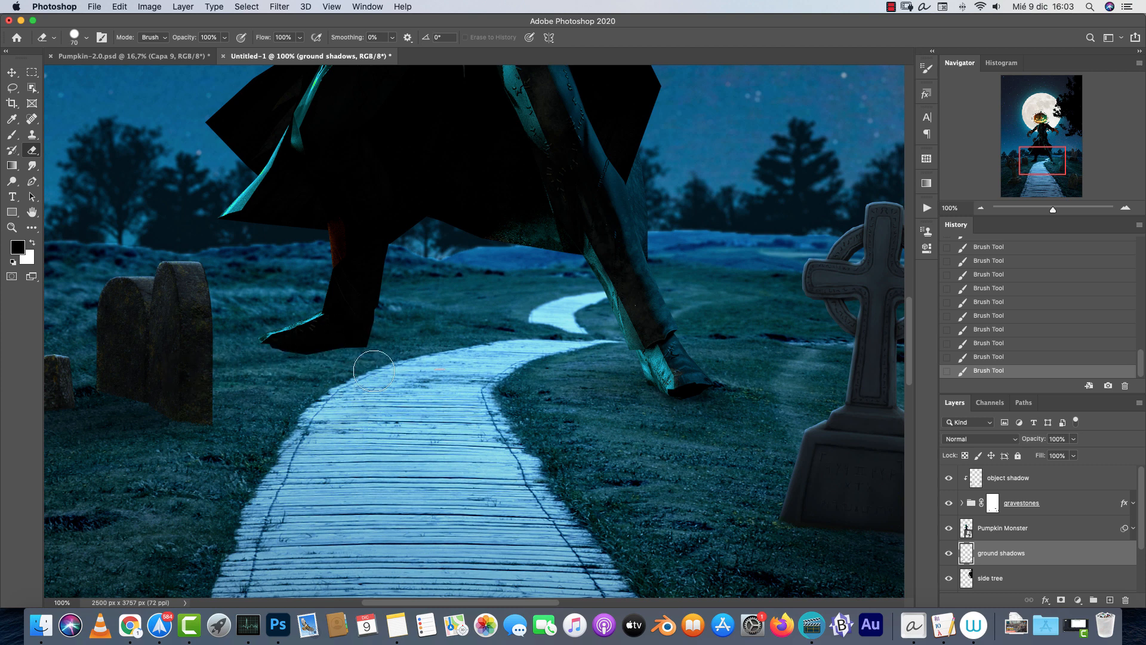
{"action": "left_click_drag", "start_coordinate": [235, 391], "coordinate": [255, 389]}
Repaint a tighter soft black shadow under the monster's rear boot with a 35 px brush.
{"action": "key", "text": "b"}
{"action": "key", "text": "bracketleft"}
{"action": "key", "text": "bracketleft"}
{"action": "key", "text": "bracketleft"}
{"action": "key", "text": "bracketleft"}
{"action": "key", "text": "bracketleft"}
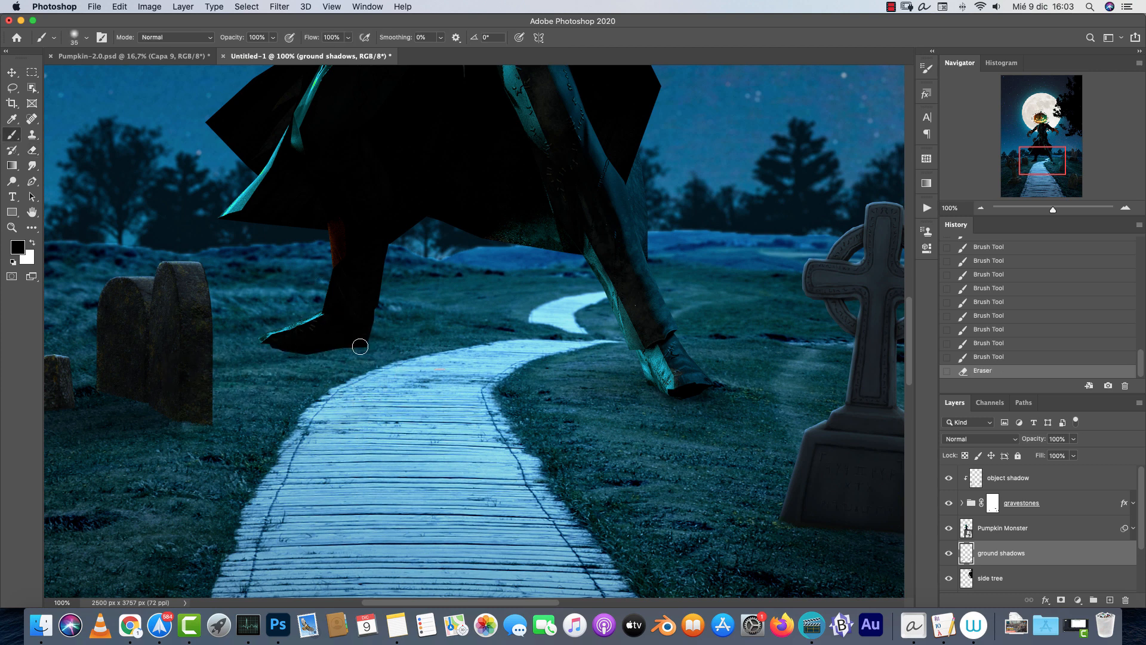
{"action": "left_click_drag", "start_coordinate": [363, 342], "coordinate": [354, 344]}
{"action": "left_click_drag", "start_coordinate": [361, 343], "coordinate": [362, 344]}
{"action": "left_click_drag", "start_coordinate": [361, 345], "coordinate": [337, 348]}
{"action": "mouse_move", "coordinate": [265, 353]}
{"action": "left_mouse_down"}
{"action": "mouse_move", "coordinate": [317, 341]}
{"action": "mouse_move", "coordinate": [248, 369]}
{"action": "left_mouse_up"}
{"action": "key", "text": "bracketright"}
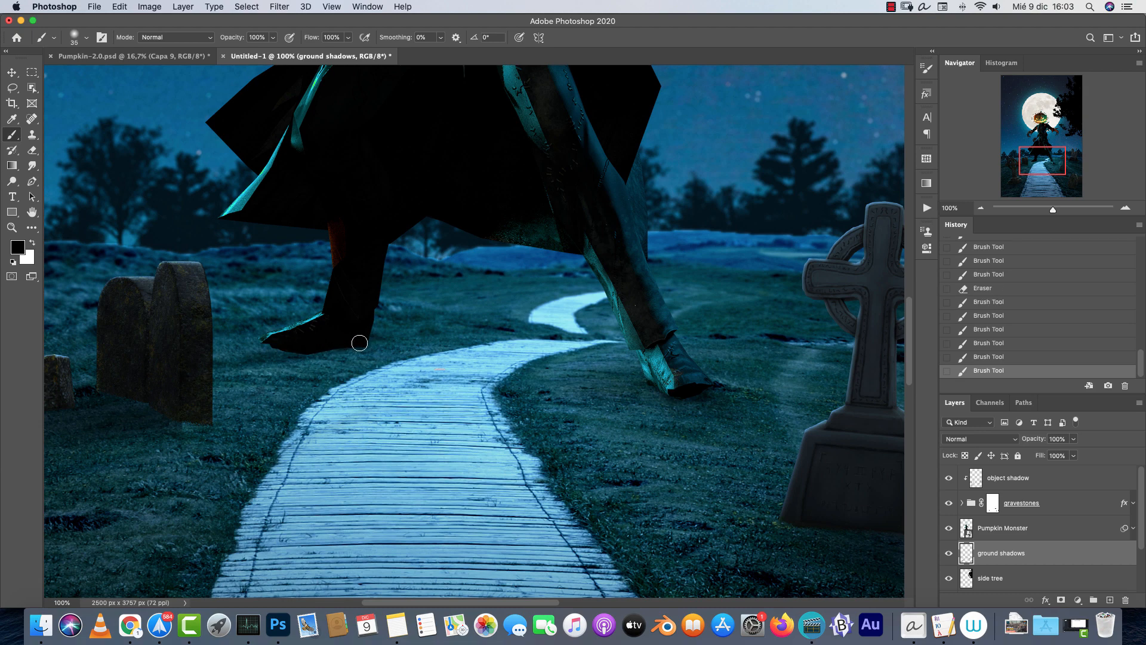
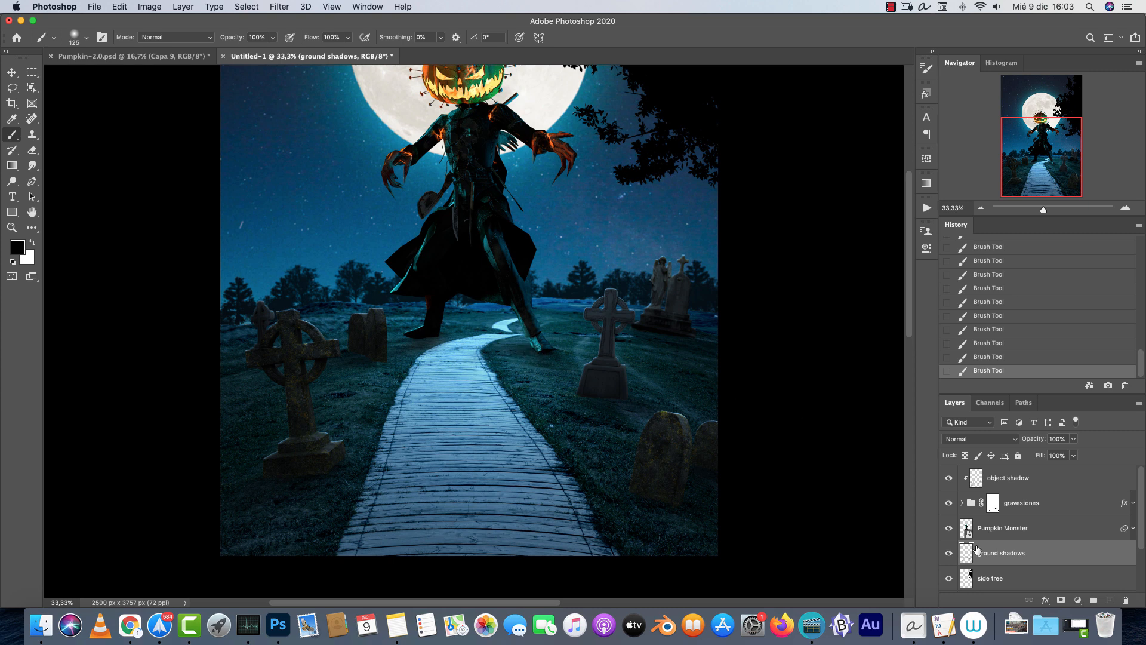
Hide and show the ground shadows layer to compare the scene with and without the painted shadows.
{"action": "left_click", "coordinate": [949, 554]}
{"action": "left_click", "coordinate": [949, 554]}
{"action": "scroll", "coordinate": [722, 468], "scroll_direction": "up", "scroll_amount": 3}
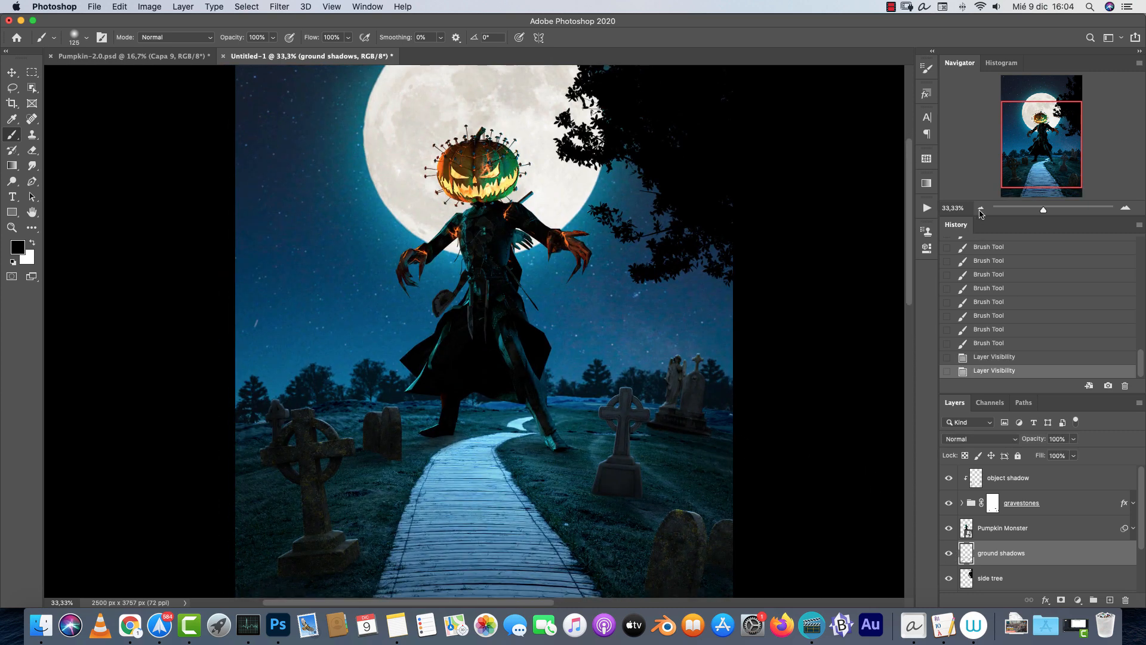
Select the side tree layer and hide and show it to judge how the dark foliage sits against the night sky.
{"action": "left_click", "coordinate": [981, 208]}
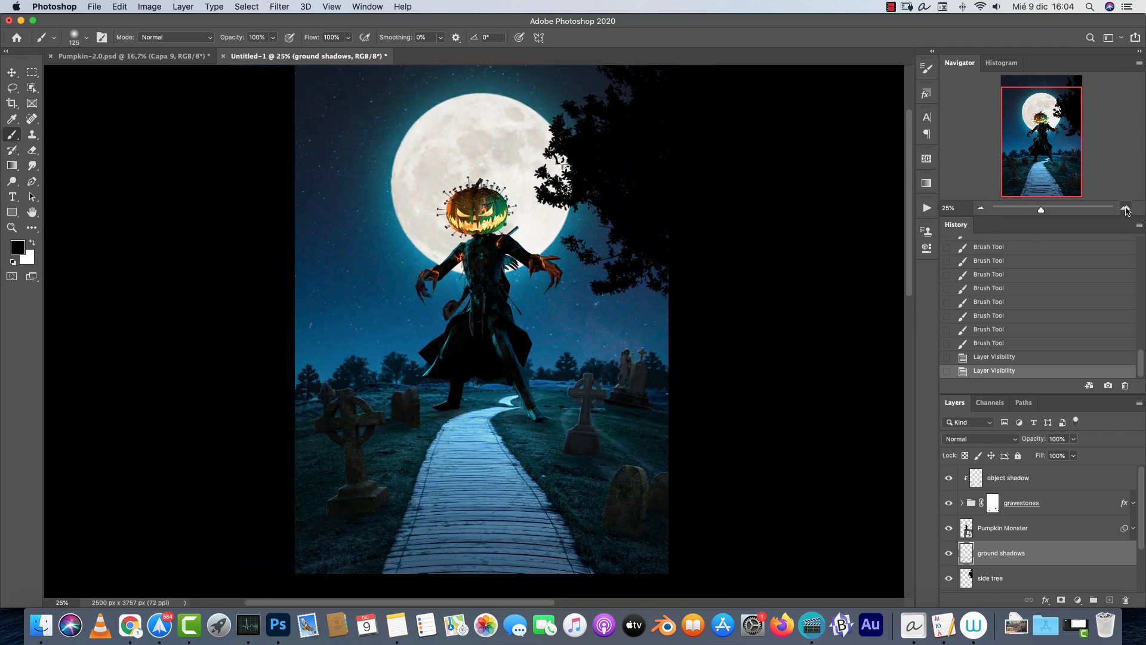
{"action": "left_click", "coordinate": [1126, 208]}
{"action": "left_click_drag", "start_coordinate": [765, 267], "coordinate": [728, 440]}
{"action": "key", "text": "v"}
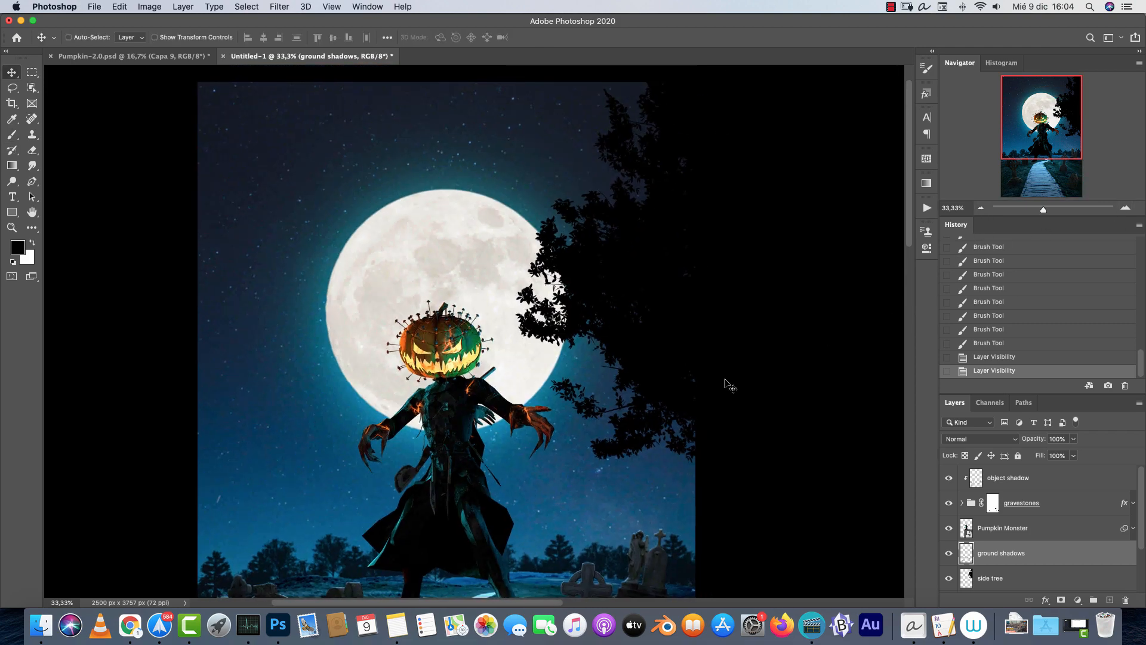
{"action": "left_click", "coordinate": [966, 583]}
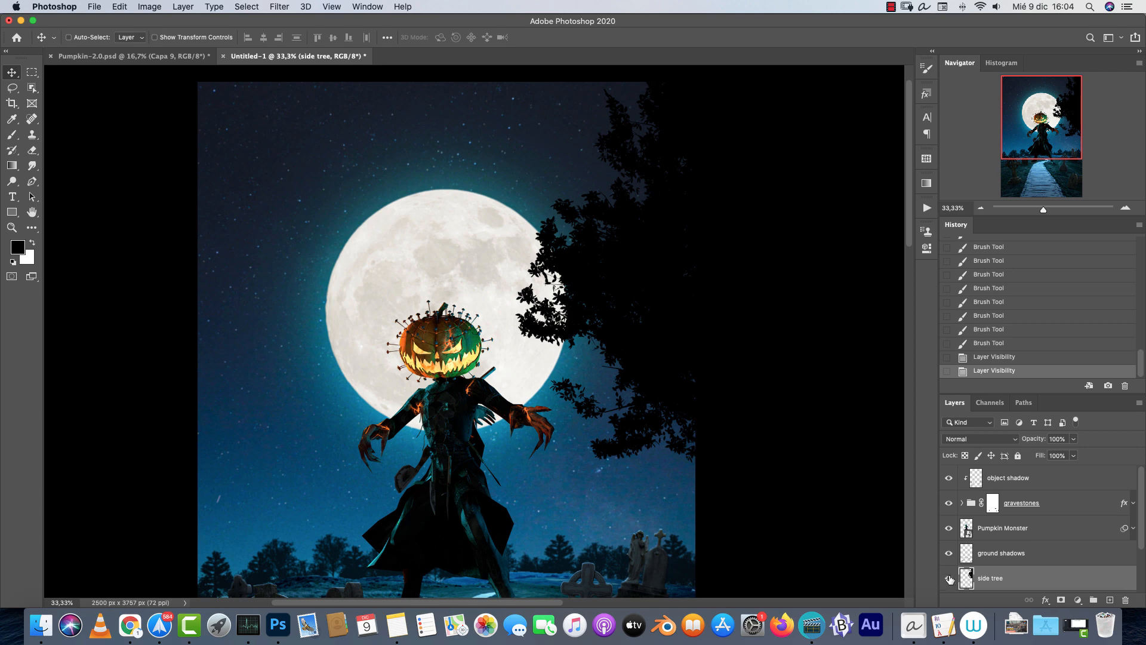
{"action": "left_click", "coordinate": [949, 578]}
{"action": "left_click", "coordinate": [949, 578]}
{"action": "left_click_drag", "start_coordinate": [669, 453], "coordinate": [584, 366]}
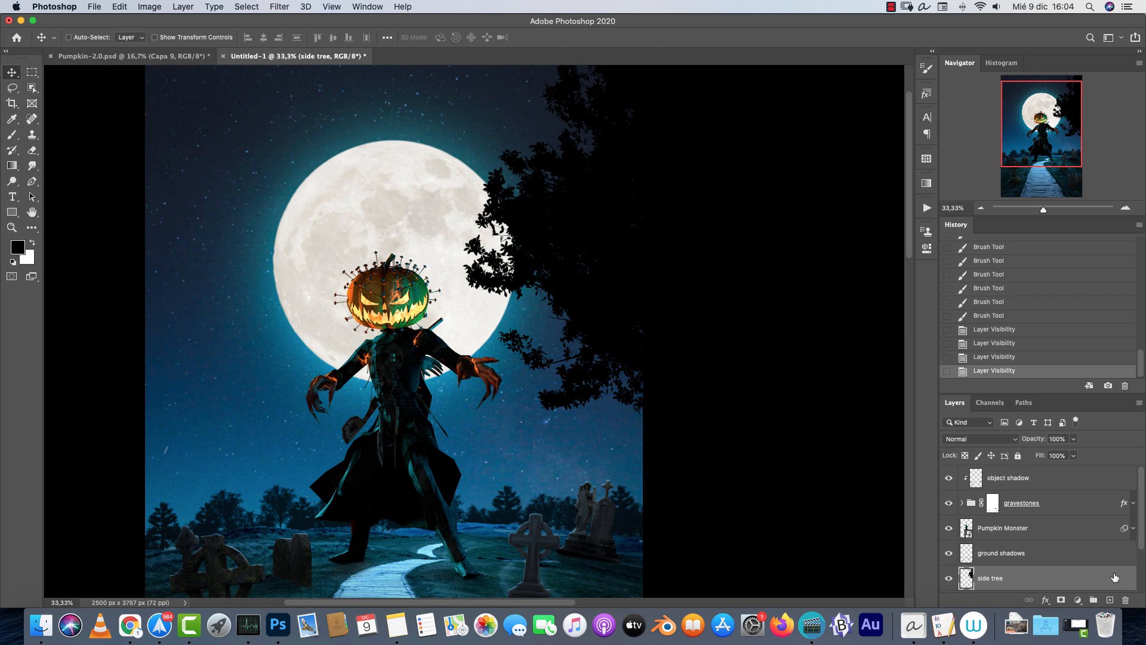
Add a Color Overlay effect to the side tree layer, sampling the night sky's blue (#134c74) as the overlay color.
{"action": "double_click", "coordinate": [1111, 579]}
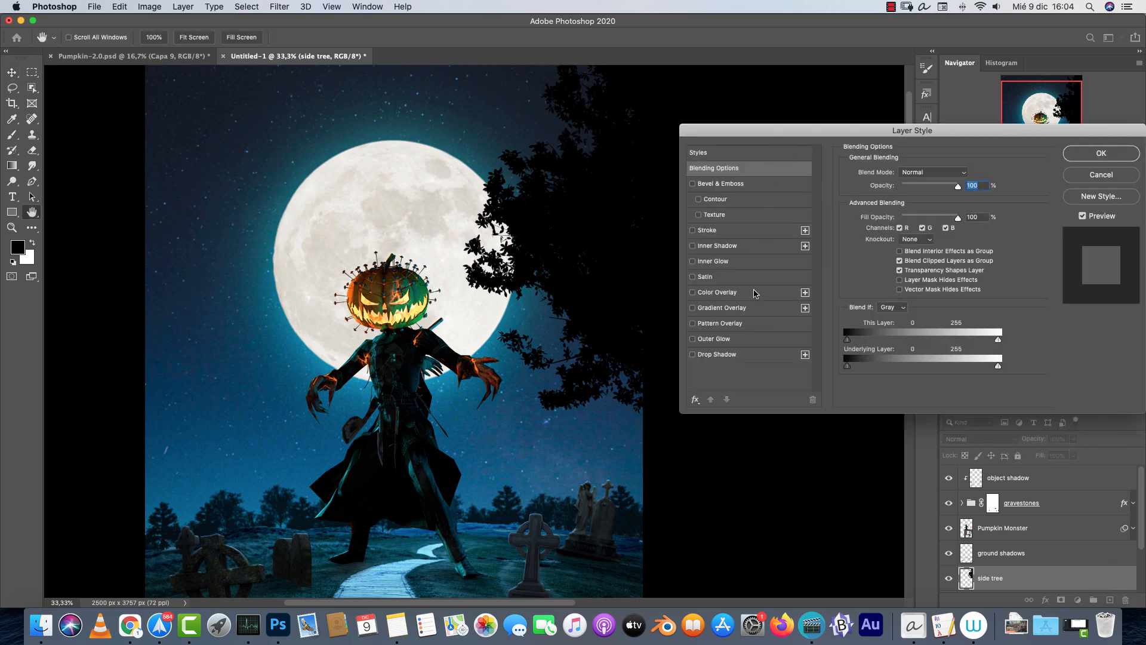
{"action": "left_click", "coordinate": [707, 294]}
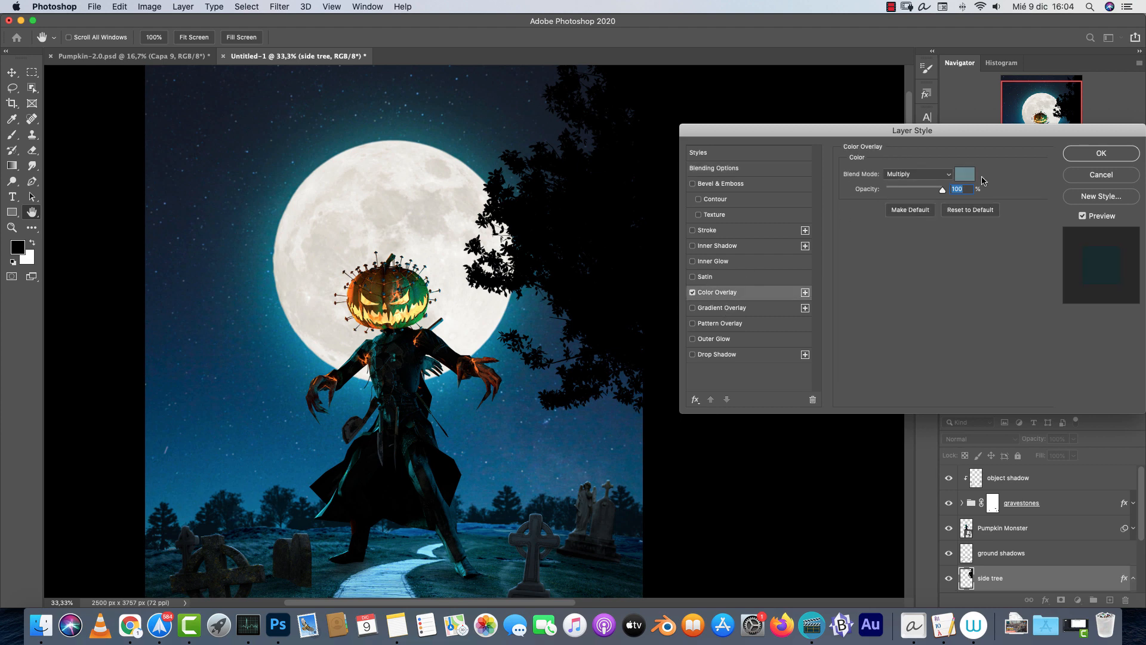
{"action": "left_click", "coordinate": [965, 175]}
{"action": "left_click", "coordinate": [537, 447]}
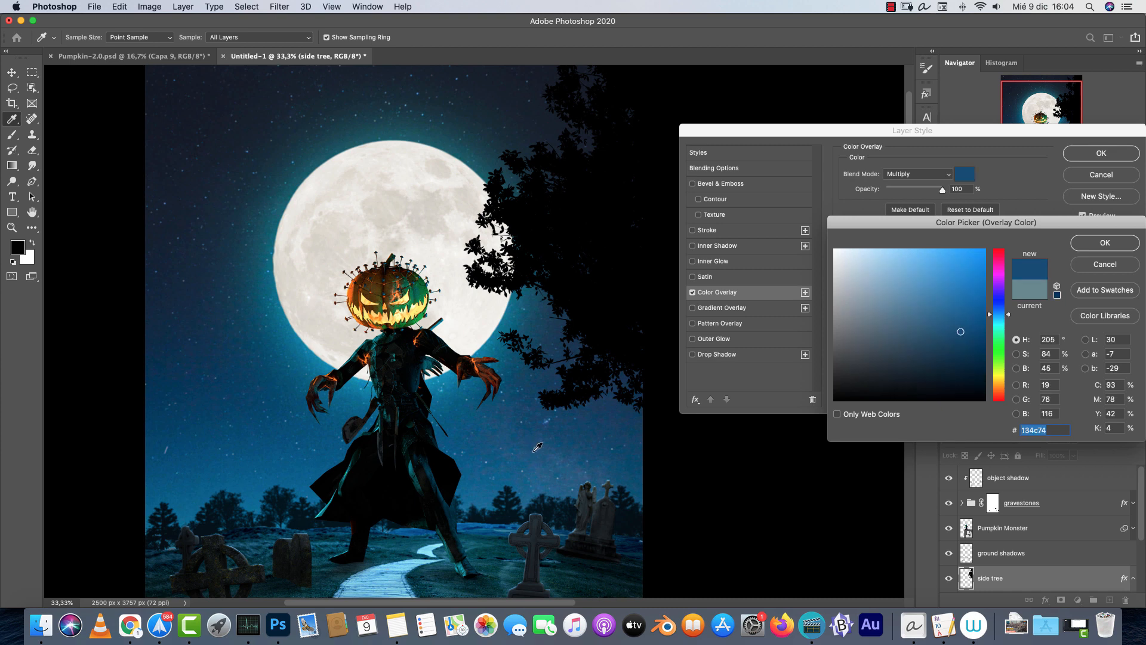
{"action": "left_click", "coordinate": [1105, 242]}
Set the tree's Color Overlay to Normal blend mode, lower its opacity to a faint blue haze and apply the effect.
{"action": "left_click", "coordinate": [929, 175]}
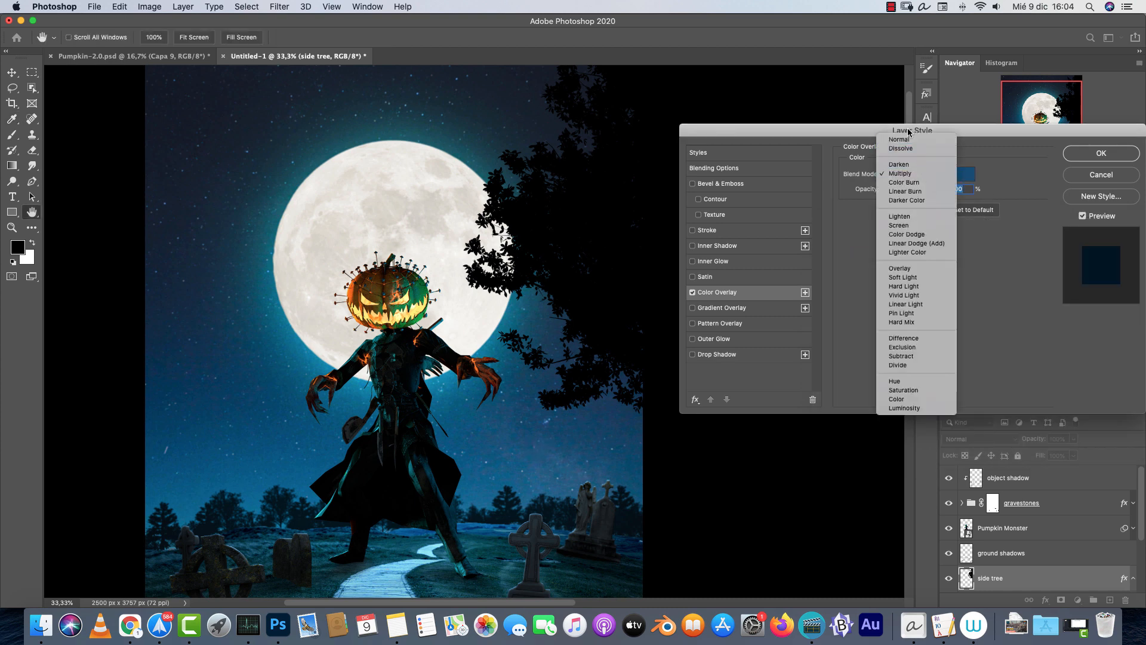
{"action": "left_click", "coordinate": [899, 139]}
{"action": "left_click_drag", "start_coordinate": [941, 188], "coordinate": [879, 190]}
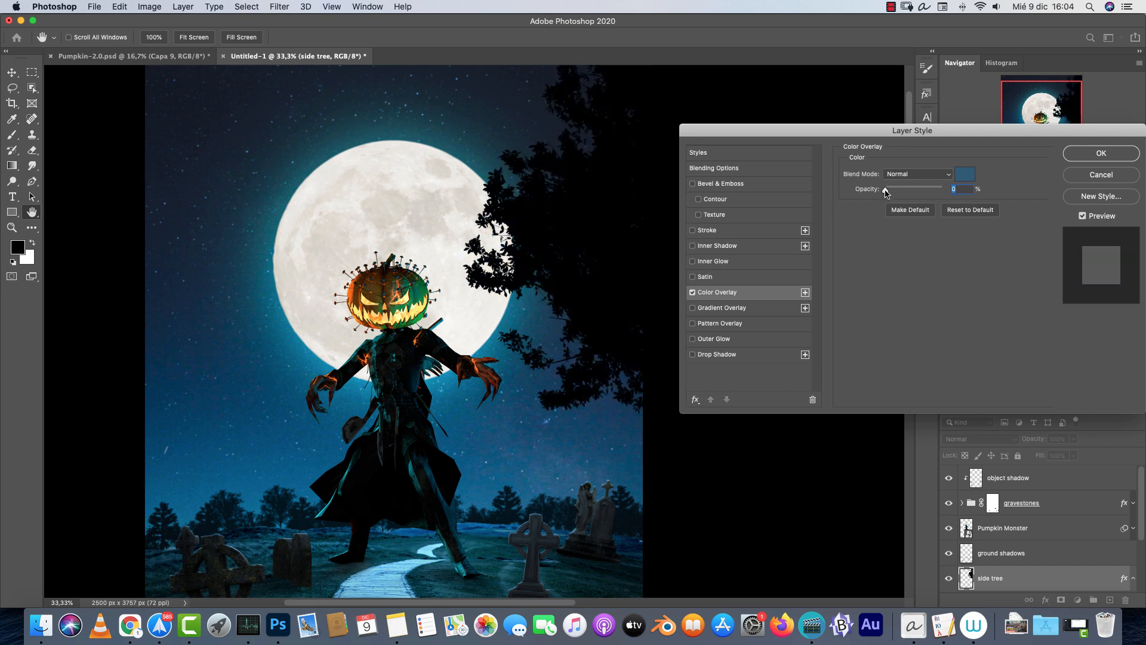
{"action": "left_click", "coordinate": [1117, 152]}
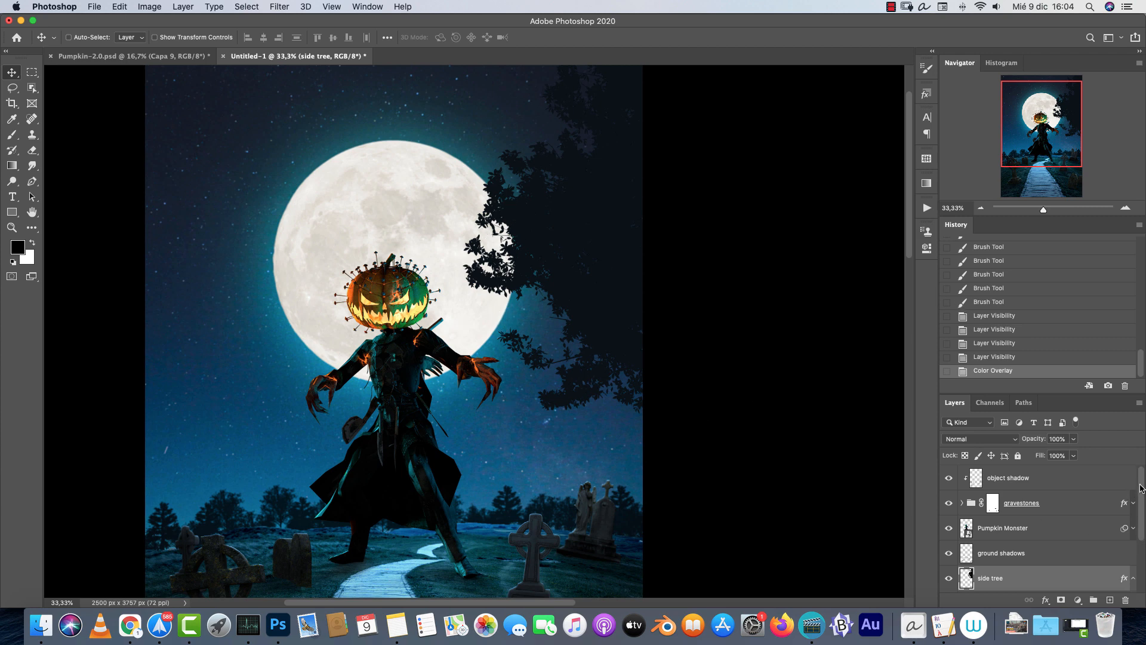
Create a new empty layer above the object shadow layer.
{"action": "left_click", "coordinate": [1066, 481]}
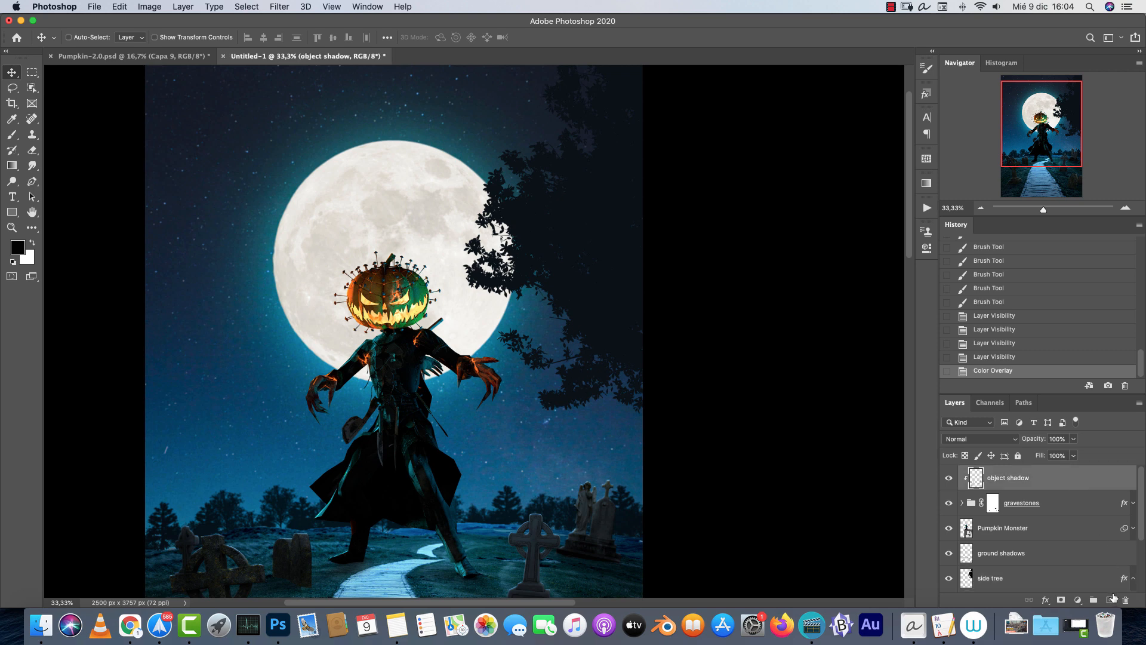
{"action": "left_click", "coordinate": [1110, 600]}
{"action": "left_click_drag", "start_coordinate": [507, 374], "coordinate": [626, 372]}
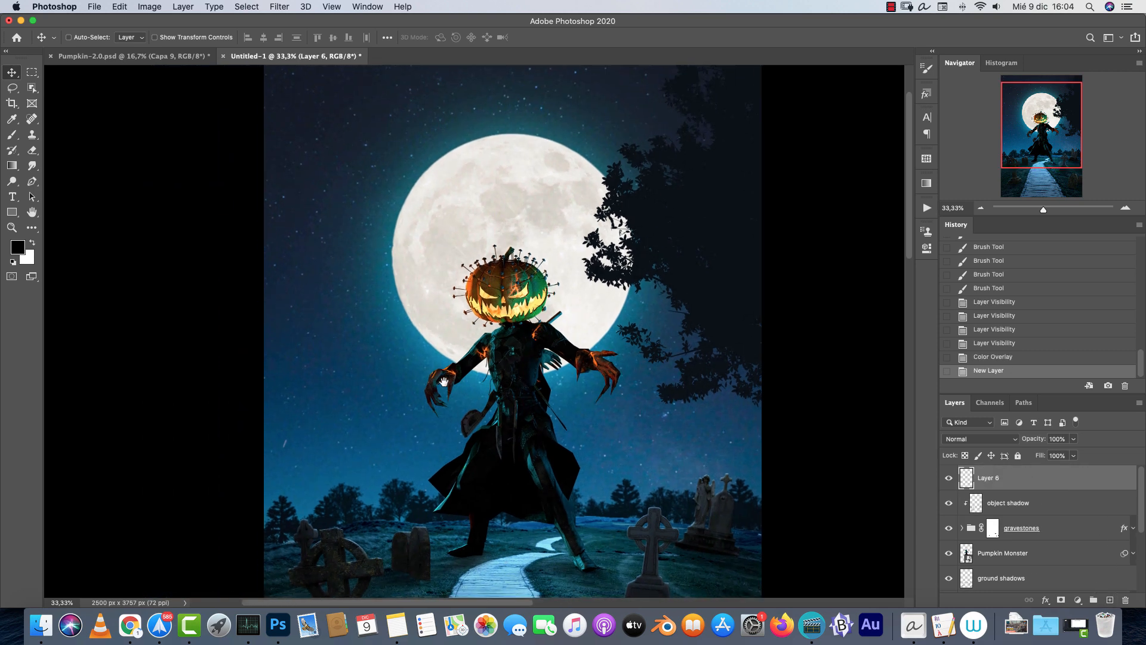
Compare the composite with the reference version in Pumpkin-2.0.psd, checking which elements surround the moon.
{"action": "scroll", "coordinate": [448, 358], "scroll_direction": "down", "scroll_amount": 3}
{"action": "left_click", "coordinate": [131, 55]}
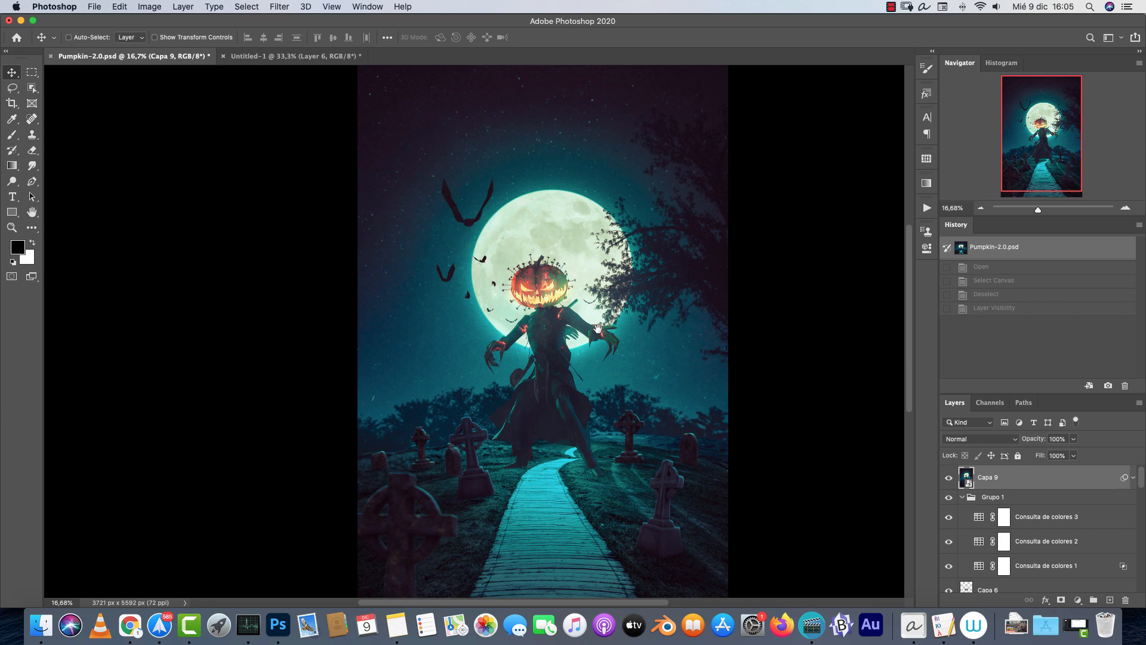
{"action": "scroll", "coordinate": [599, 329], "scroll_direction": "down", "scroll_amount": 3}
{"action": "left_click", "coordinate": [334, 55]}
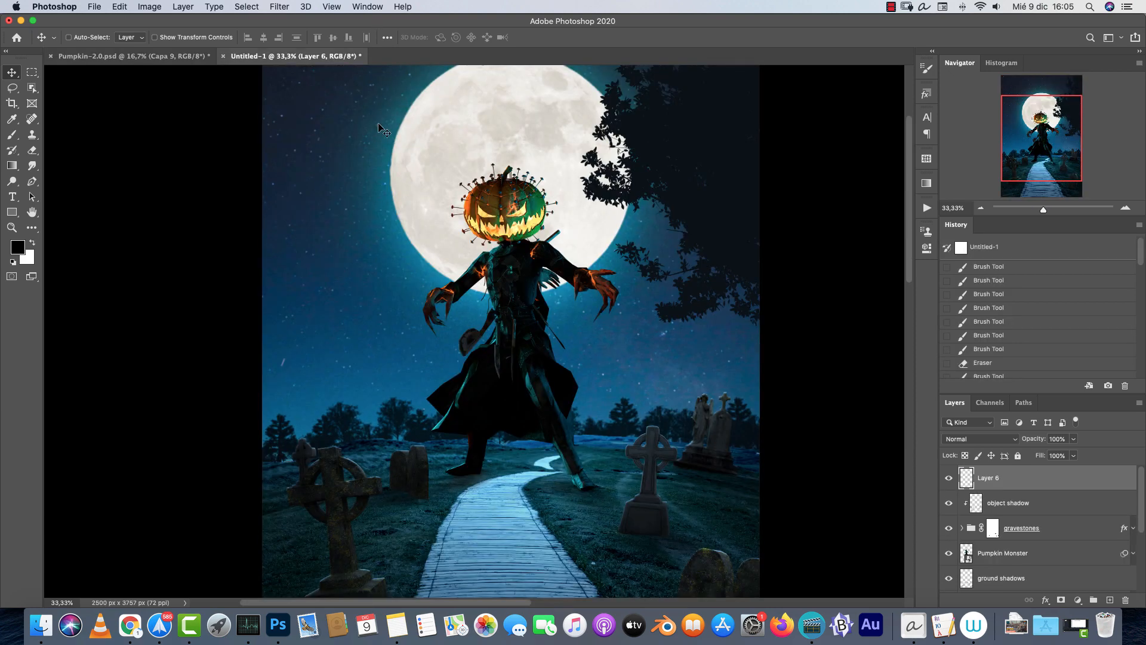
{"action": "key", "text": "super"}
{"action": "key", "text": "super+s"}
{"action": "key", "text": "Escape"}
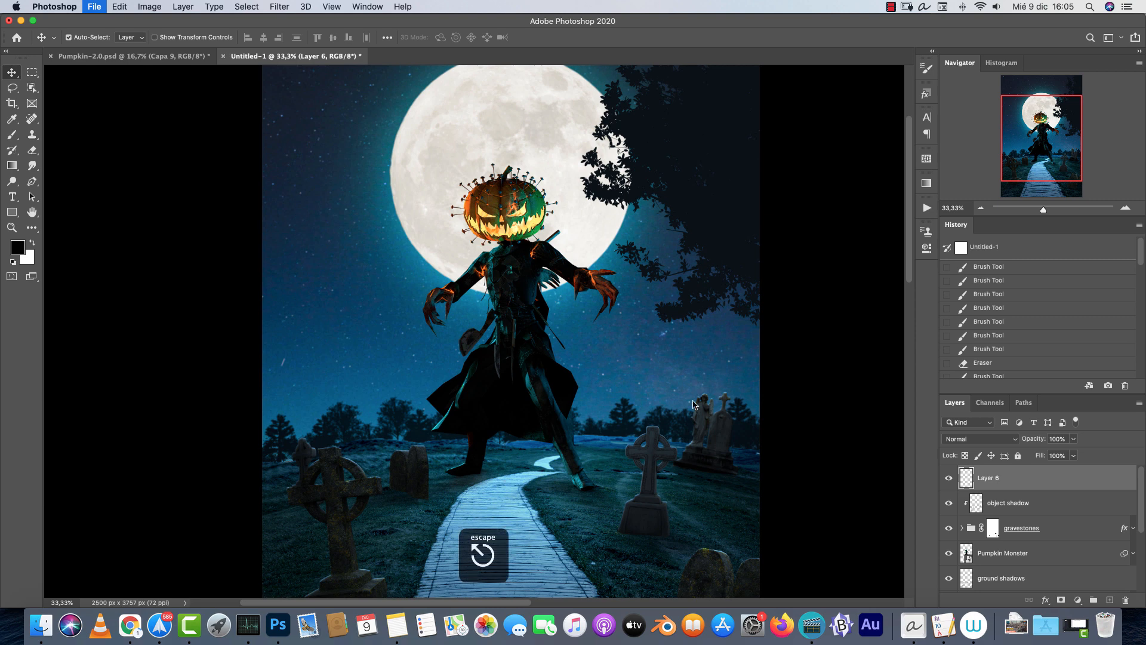
Switch to Finder and open the bat folder inside Stock.
{"action": "left_click", "coordinate": [48, 624]}
{"action": "left_click", "coordinate": [12, 36]}
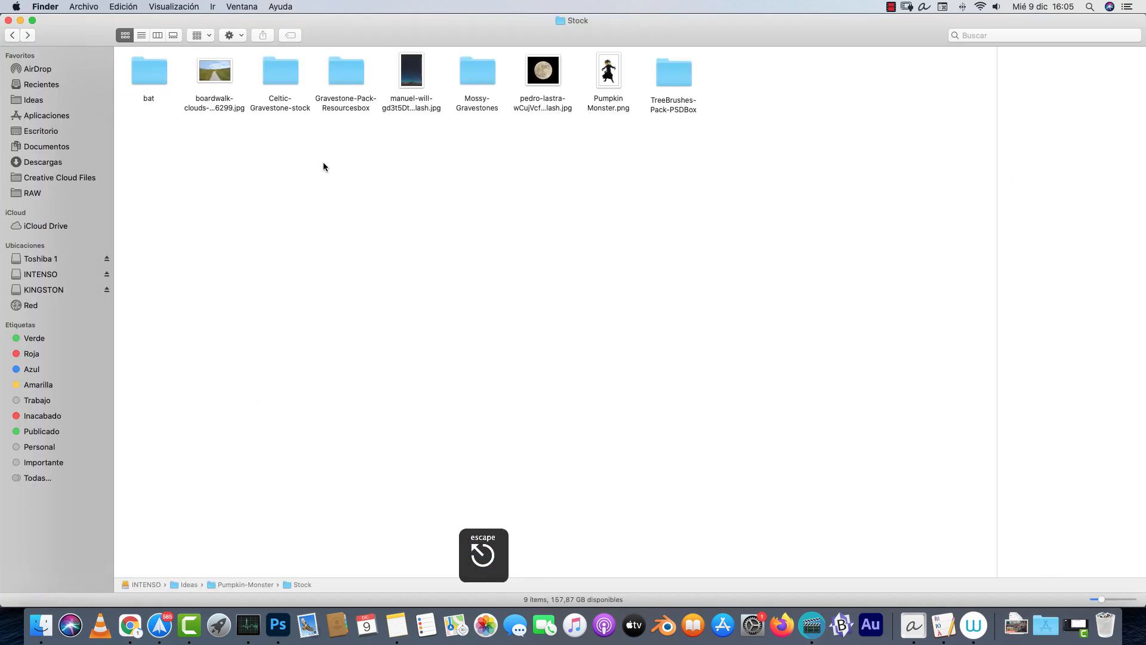
{"action": "left_click", "coordinate": [152, 77]}
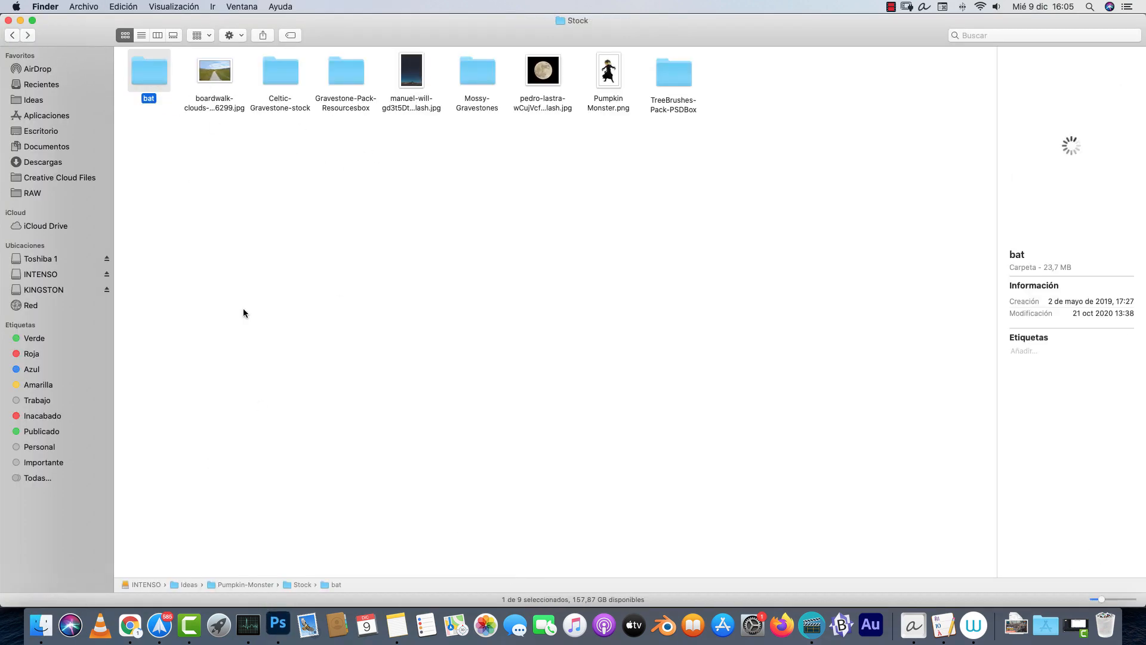
{"action": "left_click", "coordinate": [278, 624]}
{"action": "key", "text": "super+Tab"}
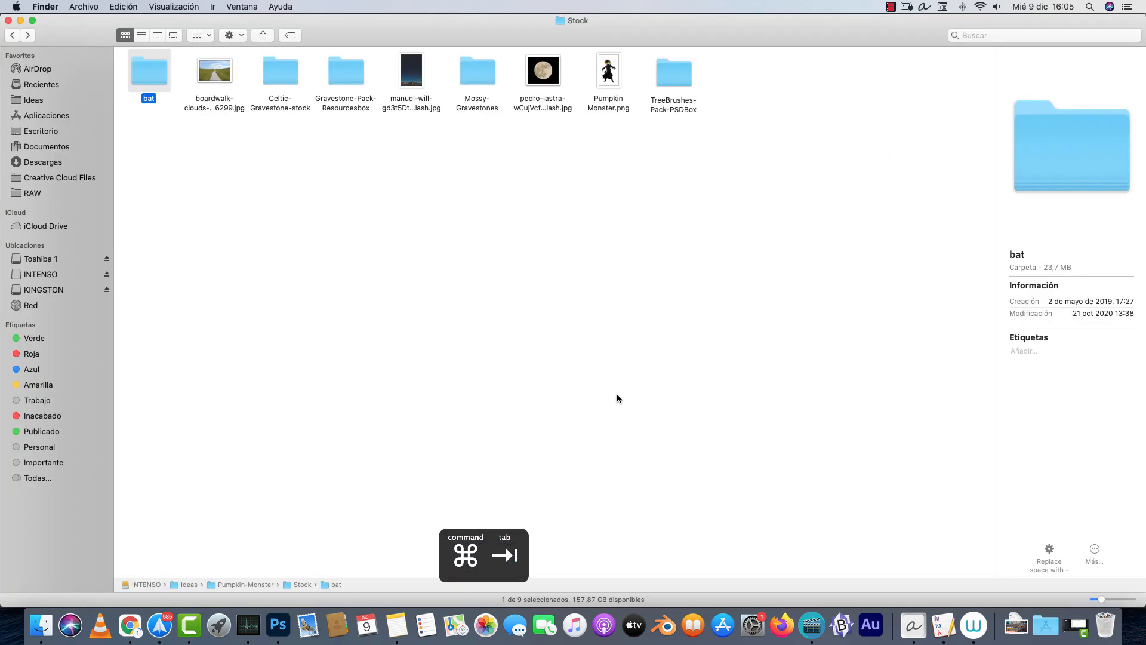
{"action": "double_click", "coordinate": [161, 97]}
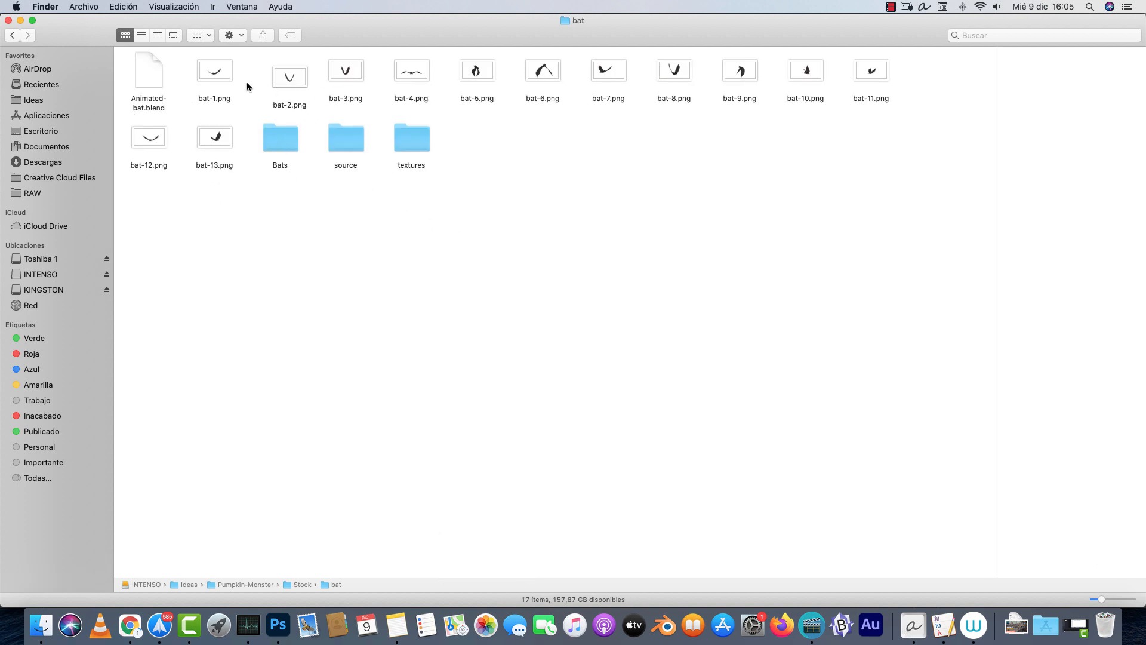
Look through the Bats, textures and source subfolders for usable bat images and return to the bat folder.
{"action": "double_click", "coordinate": [278, 146]}
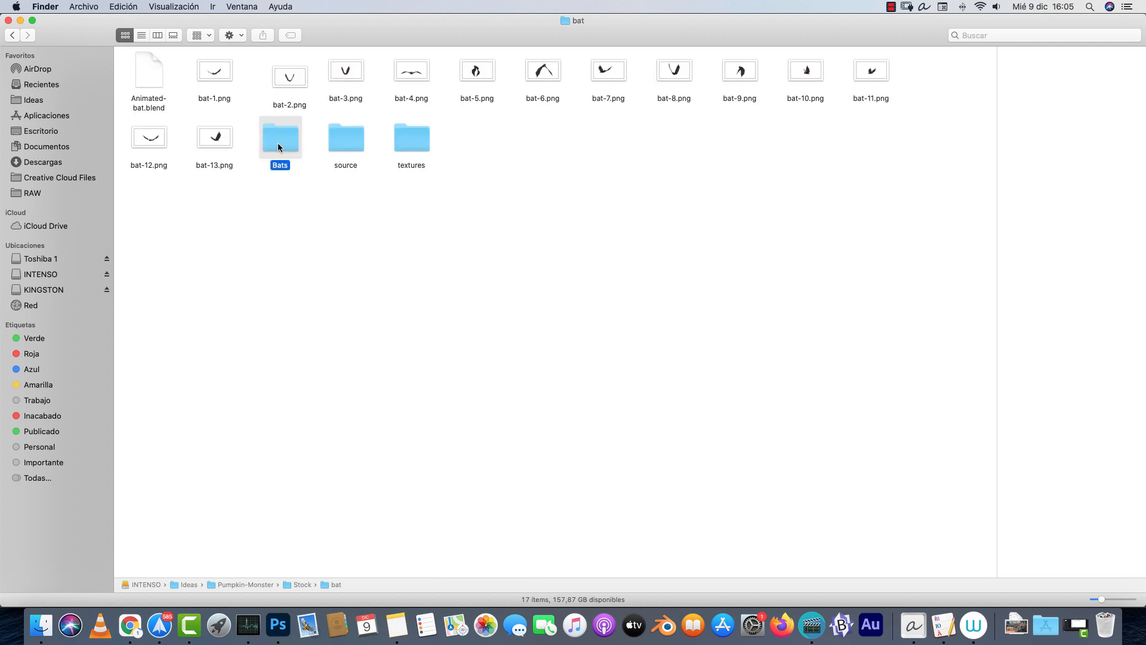
{"action": "left_click", "coordinate": [10, 34]}
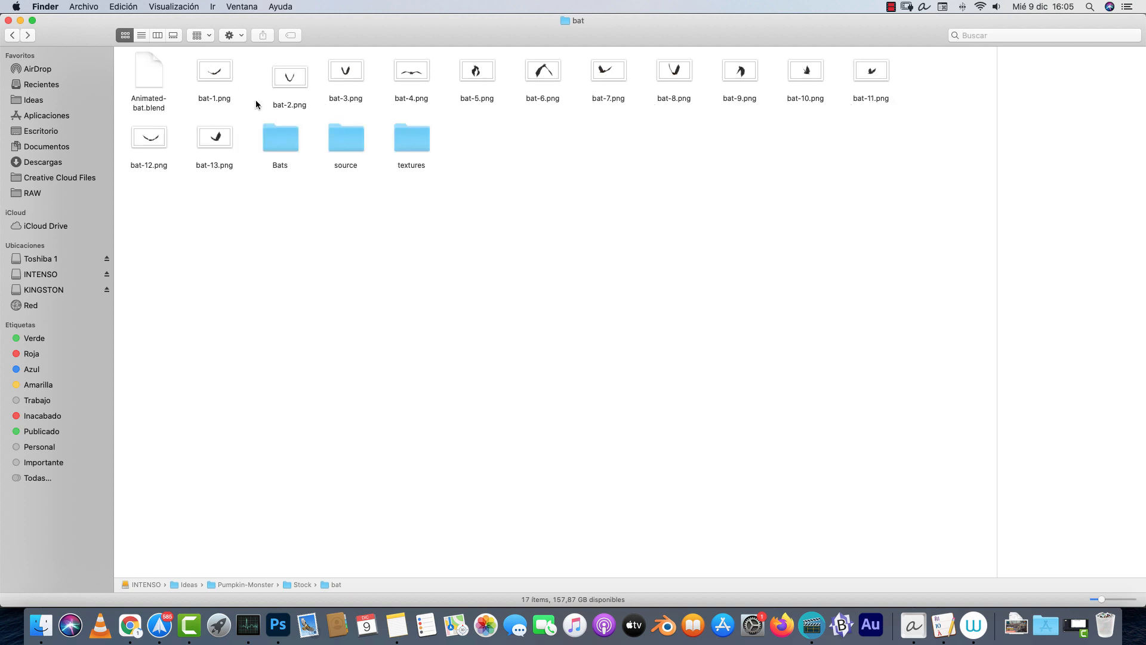
{"action": "left_click", "coordinate": [367, 146]}
{"action": "left_click", "coordinate": [410, 144]}
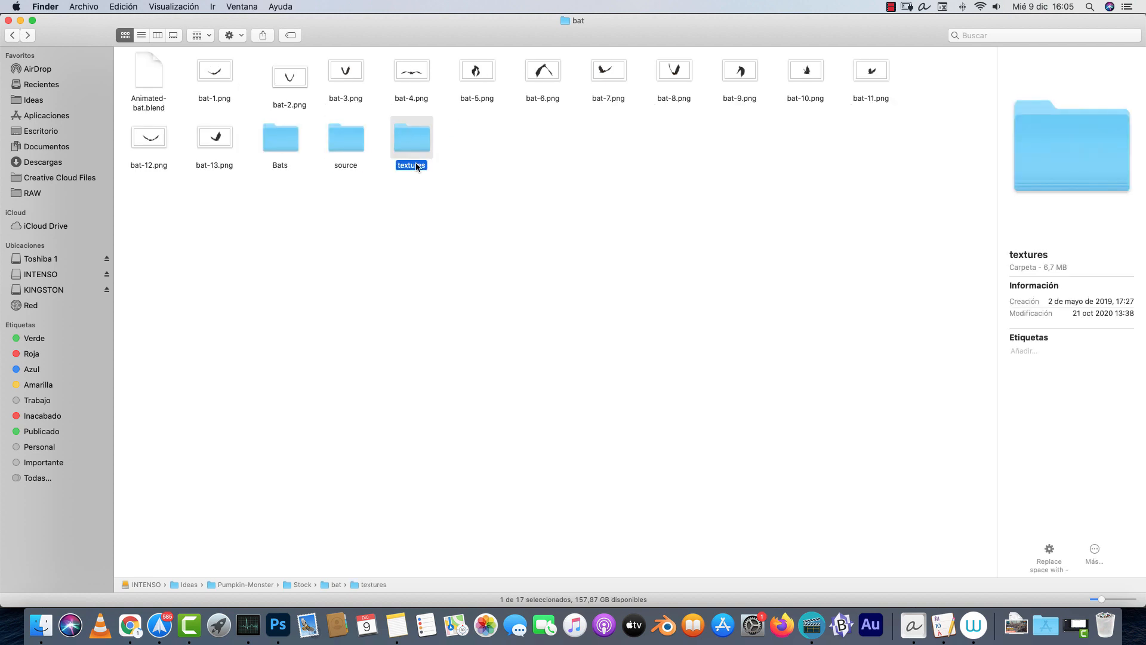
{"action": "double_click", "coordinate": [411, 143]}
{"action": "left_click", "coordinate": [12, 34]}
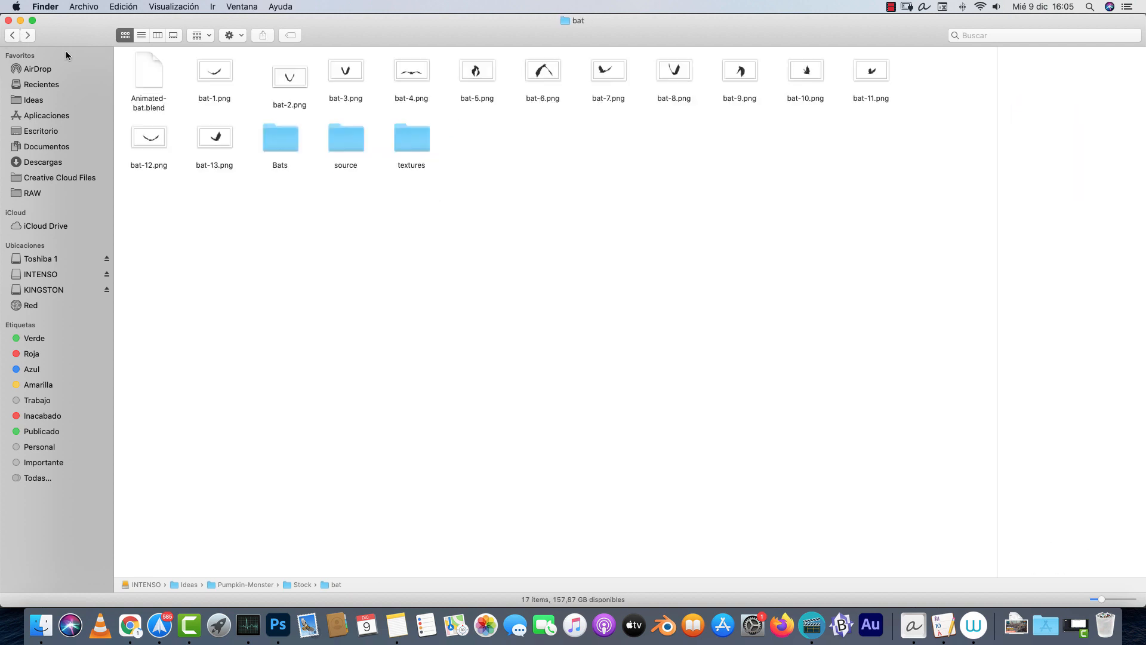
{"action": "double_click", "coordinate": [359, 141]}
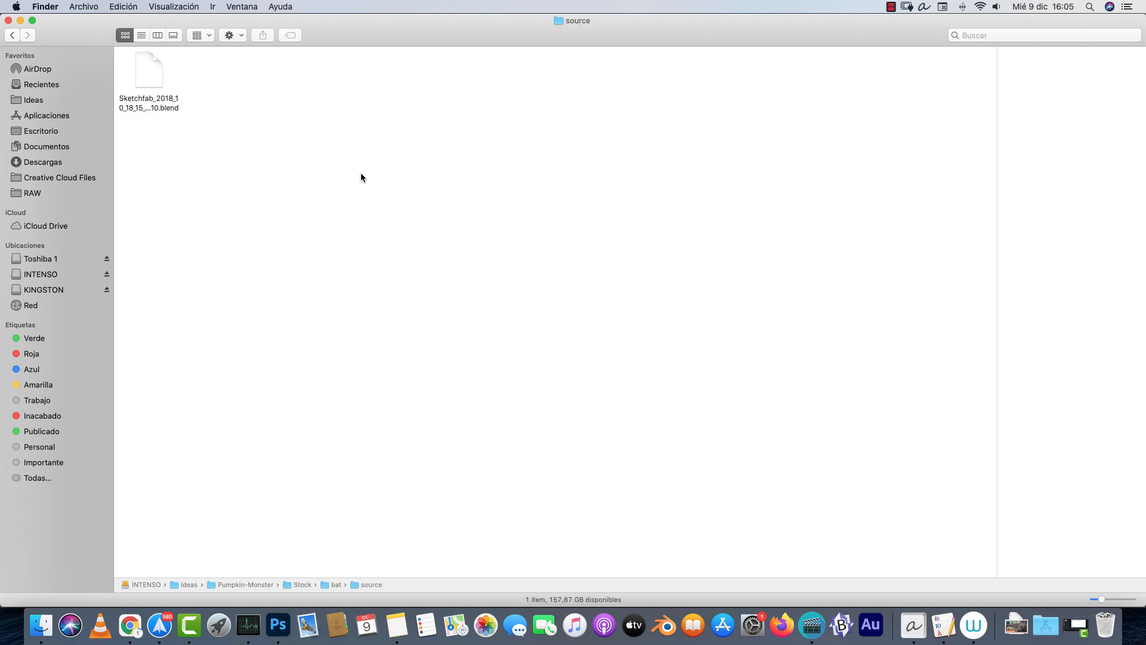
{"action": "left_click", "coordinate": [13, 36]}
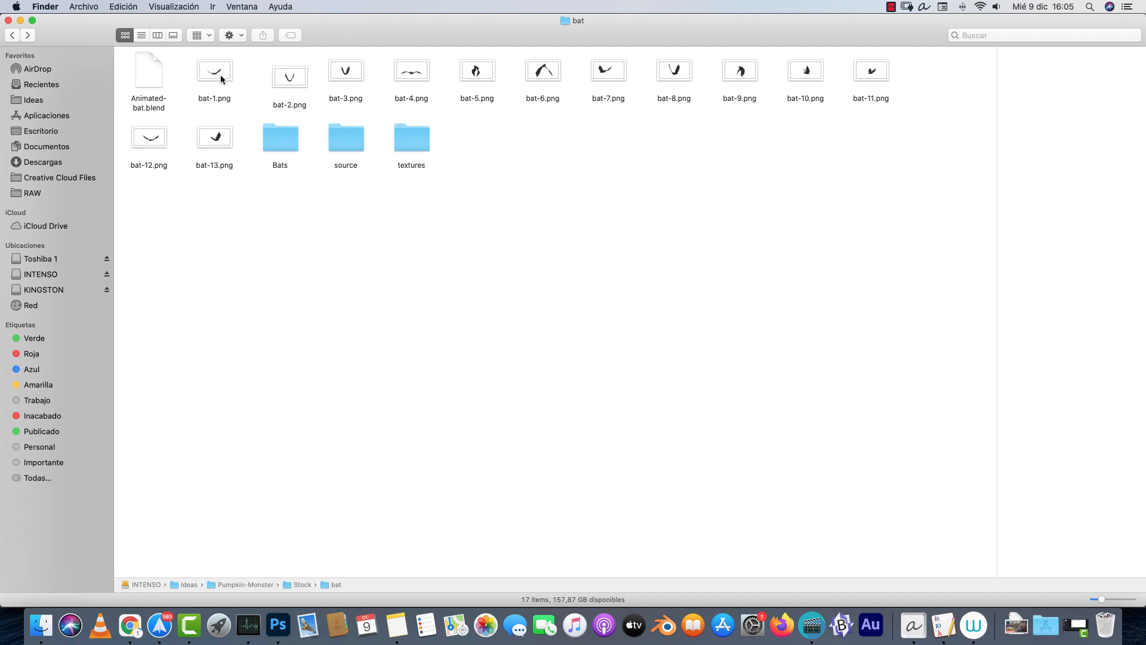
Place bat-2, bat-6, bat-9, bat-10 and bat-11 into the Photoshop composite as embedded smart objects and group their layers.
{"action": "left_click", "coordinate": [544, 77]}
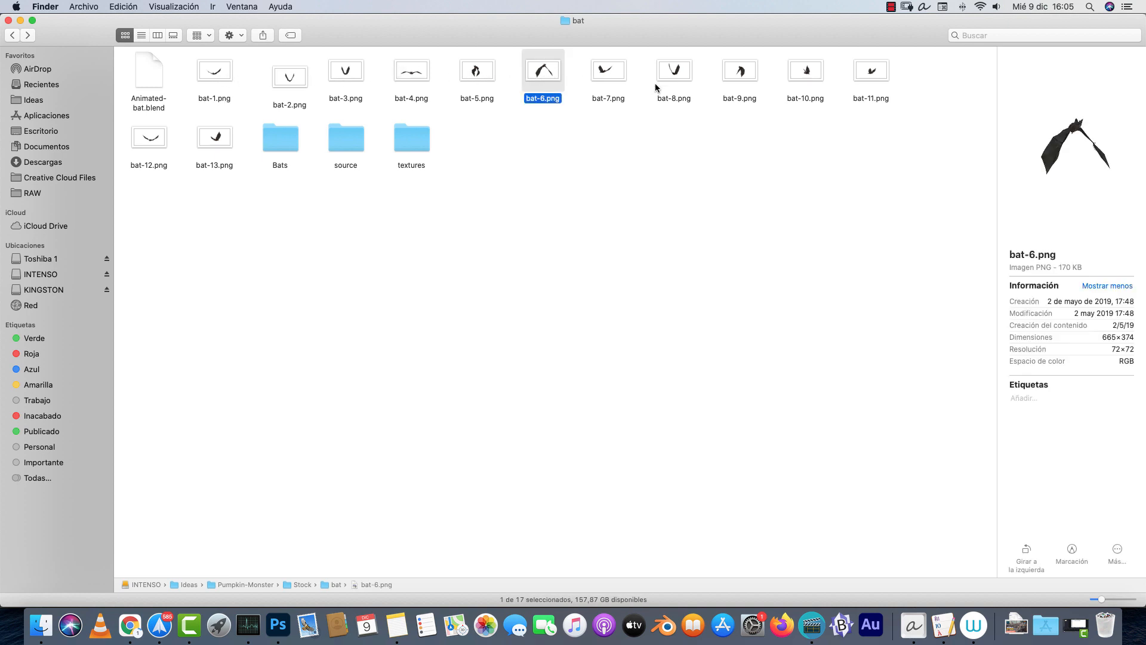
{"action": "left_click", "coordinate": [743, 71], "text": "super"}
{"action": "left_click", "coordinate": [806, 71], "text": "super"}
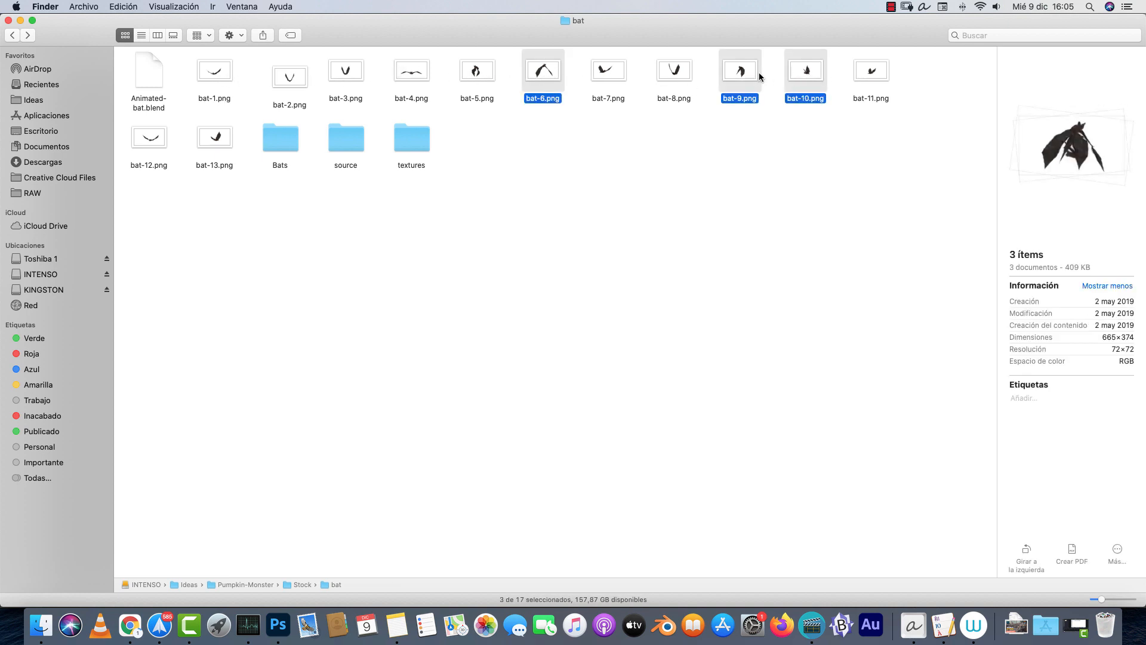
{"action": "left_click", "coordinate": [862, 72], "text": "super"}
{"action": "left_click", "coordinate": [289, 85], "text": "super"}
{"action": "key", "text": "super+Tab"}
{"action": "left_click_drag", "start_coordinate": [298, 94], "coordinate": [406, 226]}
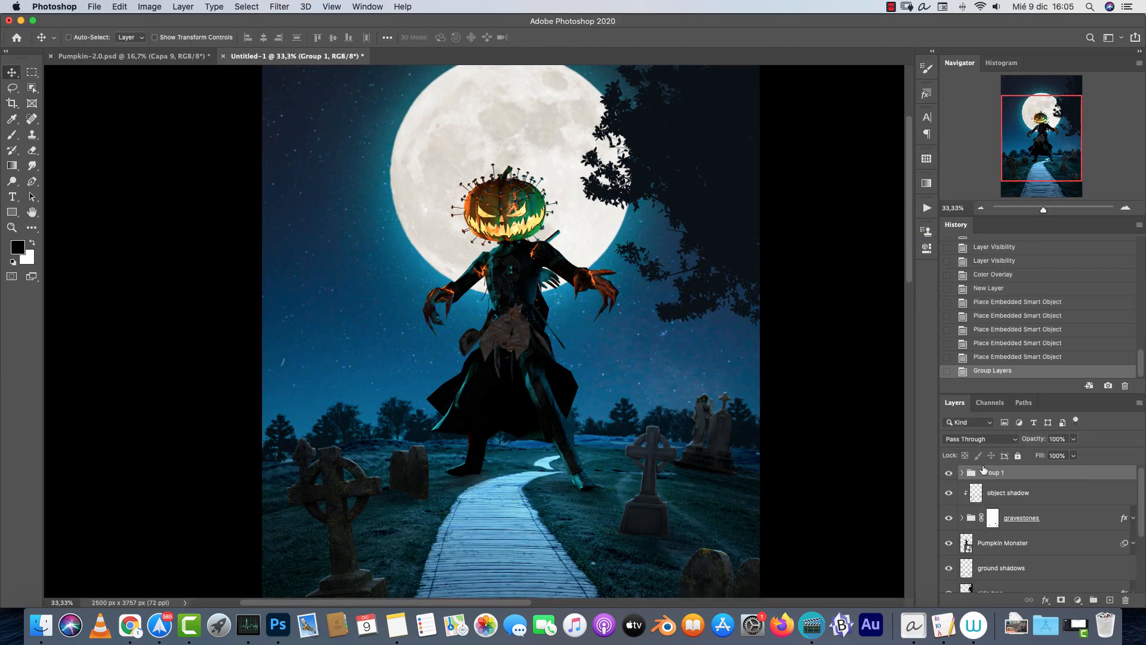
Scale bat-10 down to about 46% and position it over the lower left of the moon, beside the pumpkin head.
{"action": "left_click_drag", "start_coordinate": [594, 141], "coordinate": [554, 272]}
{"action": "key", "text": "super+t"}
{"action": "left_click_drag", "start_coordinate": [445, 119], "coordinate": [424, 238]}
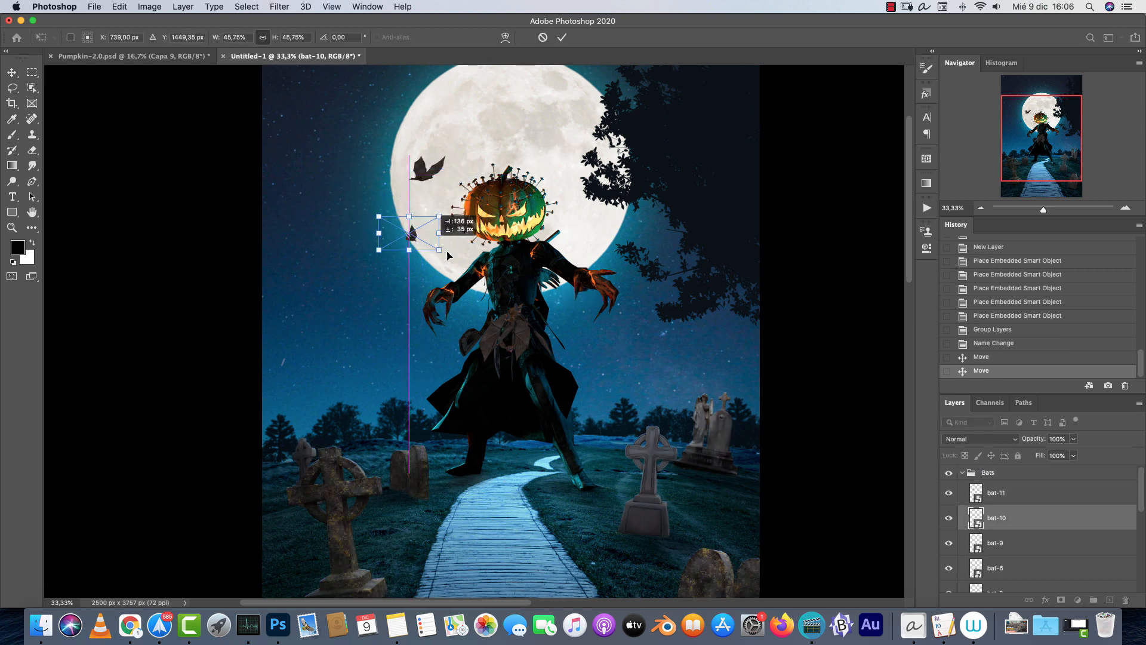
{"action": "key", "text": "Return"}
Transform bat-9 and place it on the upper part of the moon, and delete the bat-11 layer.
{"action": "left_click", "coordinate": [995, 543]}
{"action": "key", "text": "super+t"}
{"action": "left_click_drag", "start_coordinate": [511, 331], "coordinate": [448, 268]}
{"action": "key", "text": "Return"}
{"action": "left_click", "coordinate": [996, 493]}
{"action": "key", "text": "Delete"}
Transform bat-6 and move it to the moon's right side next to the tree foliage.
{"action": "left_click", "coordinate": [996, 542]}
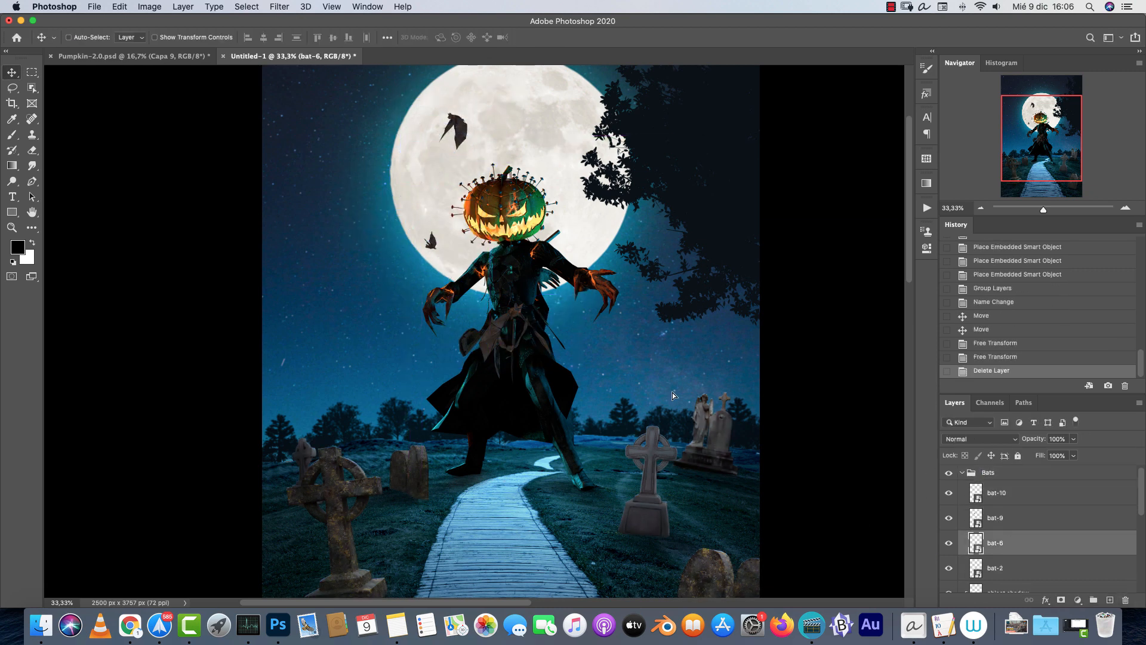
{"action": "left_click_drag", "start_coordinate": [511, 332], "coordinate": [412, 183]}
{"action": "key", "text": "super+t"}
{"action": "key", "text": "Return"}
{"action": "left_click_drag", "start_coordinate": [570, 136], "coordinate": [597, 226]}
Shrink bat-2 to a small distant bat and place it on the moon, just above and left of the pumpkin head.
{"action": "left_click", "coordinate": [996, 568]}
{"action": "key", "text": "super+t"}
{"action": "left_click_drag", "start_coordinate": [512, 331], "coordinate": [443, 187]}
{"action": "key", "text": "Return"}
{"action": "key", "text": "super+t"}
{"action": "key", "text": "Return"}
Transform bat-9 again and move it toward the moon's upper right, near the tree.
{"action": "left_click", "coordinate": [995, 518]}
{"action": "key", "text": "super+t"}
{"action": "left_click_drag", "start_coordinate": [454, 126], "coordinate": [663, 338]}
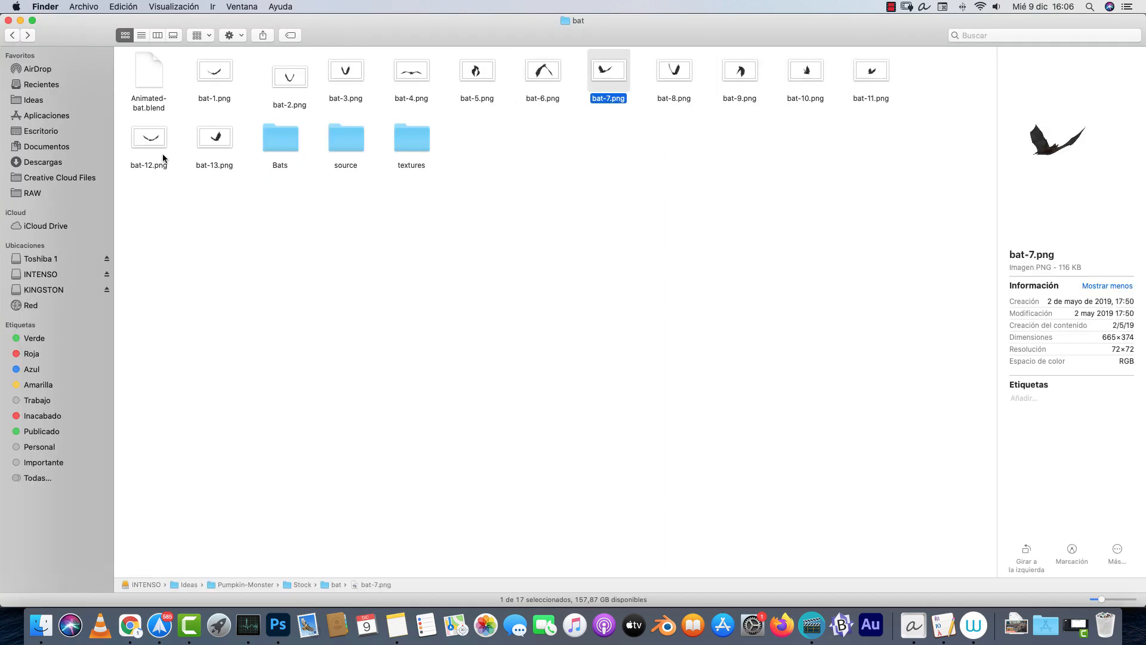
Place bat-7 and bat-12 in the Bats group and position them around the moon, with bat-12 crossing its left edge.
{"action": "left_click", "coordinate": [150, 137], "text": "super"}
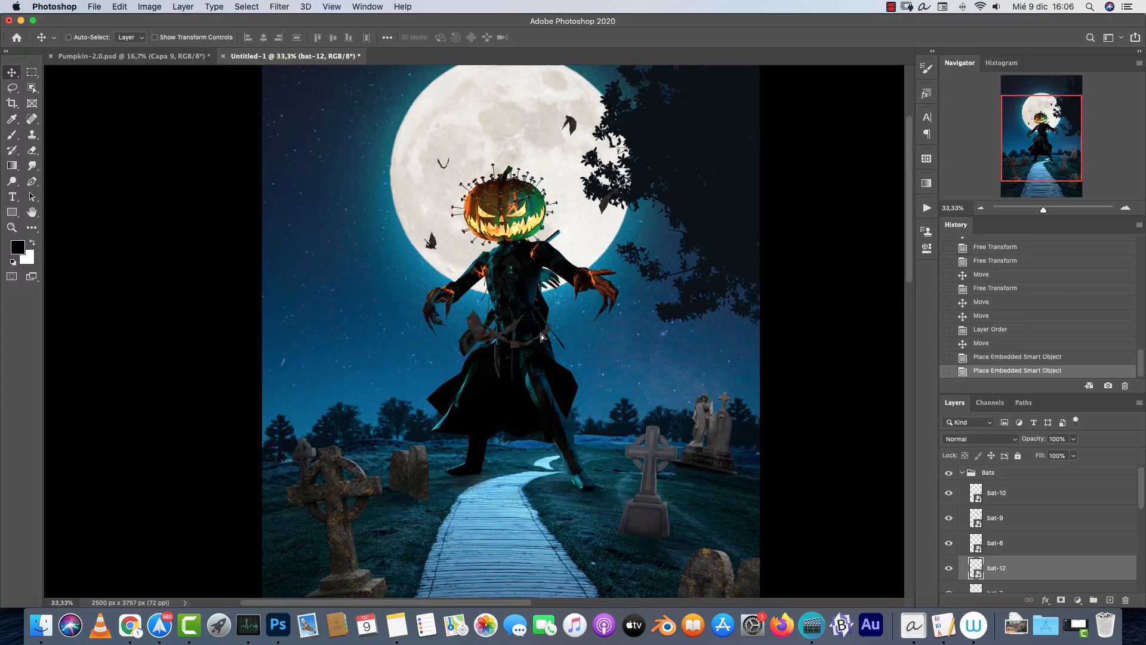
{"action": "left_click_drag", "start_coordinate": [514, 334], "coordinate": [397, 144]}
{"action": "key", "text": "super+t"}
{"action": "left_click_drag", "start_coordinate": [549, 128], "coordinate": [588, 125]}
Fine-tune the positions of individual bats around the moon, including the one near the monster's shoulder.
{"action": "scroll", "coordinate": [567, 179], "scroll_direction": "up", "scroll_amount": 5}
{"action": "left_click_drag", "start_coordinate": [573, 239], "coordinate": [540, 198]}
{"action": "left_click", "coordinate": [461, 292], "text": "super"}
{"action": "left_click_drag", "start_coordinate": [460, 293], "coordinate": [483, 272]}
Add a new layer above the Bats group and name it "glows".
{"action": "scroll", "coordinate": [970, 484], "scroll_direction": "up", "scroll_amount": 10}
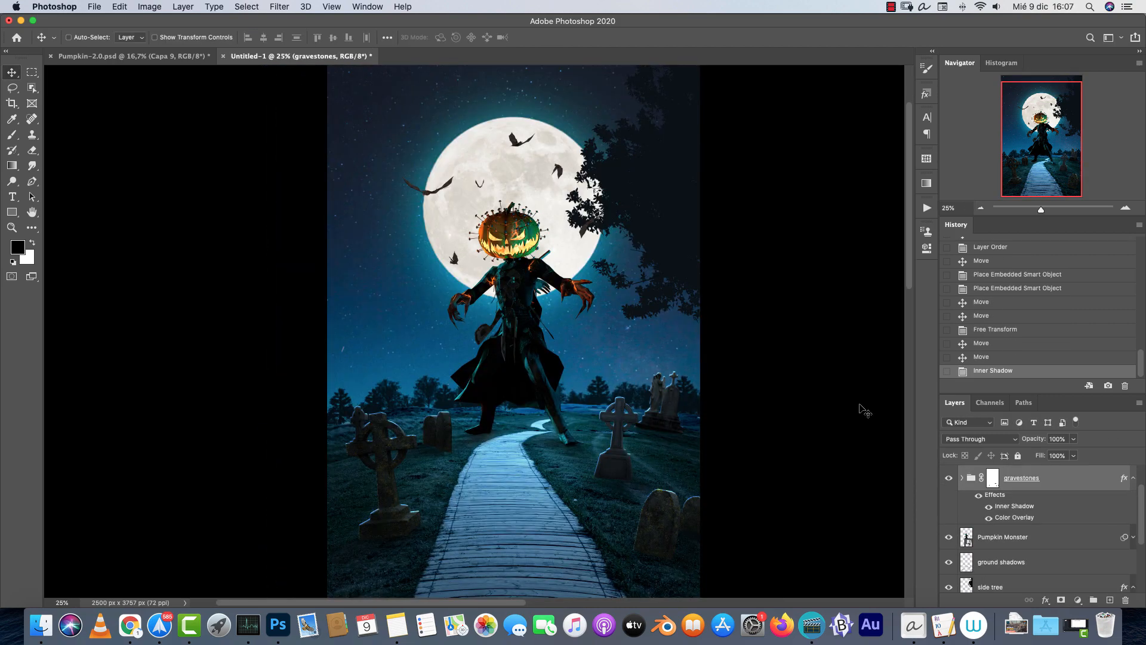
{"action": "scroll", "coordinate": [1062, 484], "scroll_direction": "up", "scroll_amount": 2}
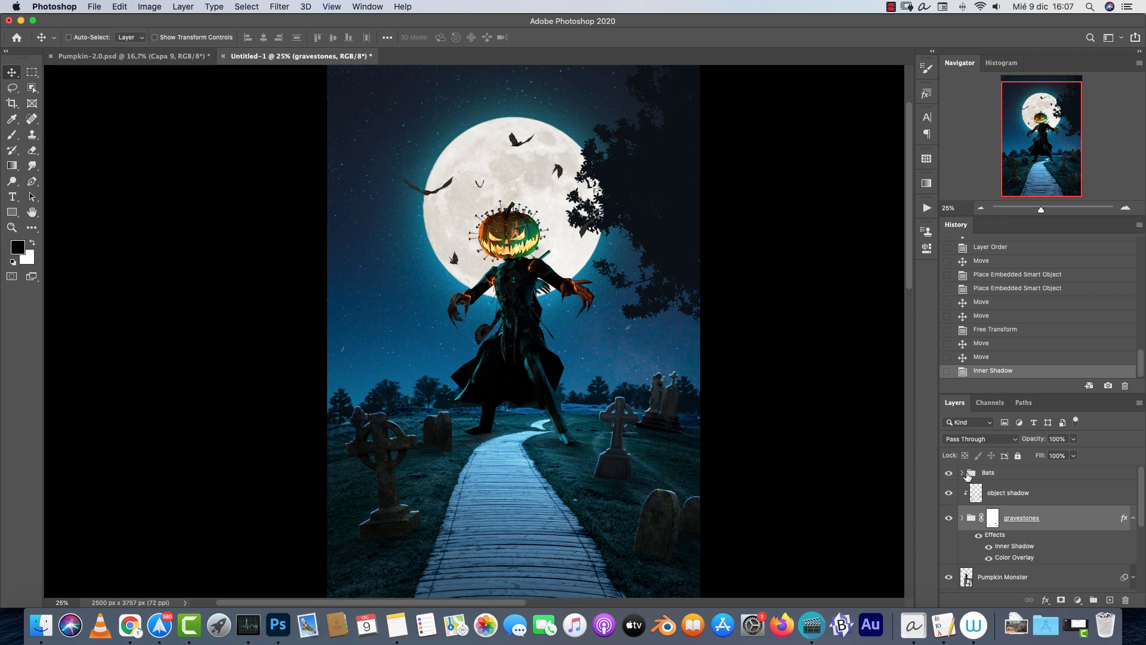
{"action": "left_click", "coordinate": [1013, 474]}
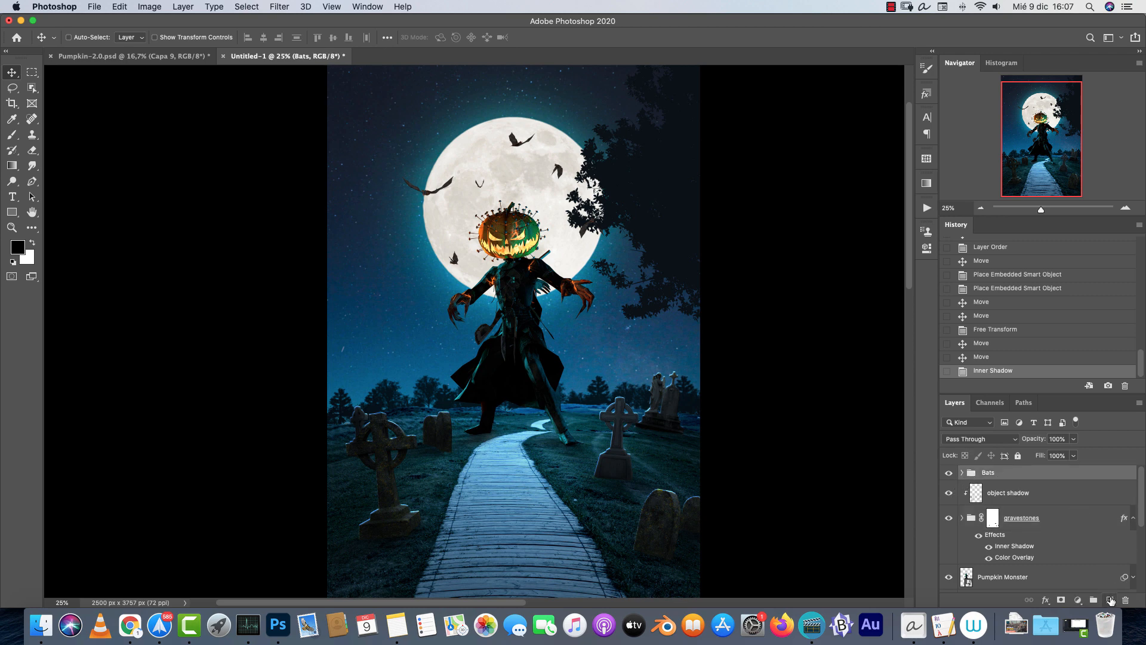
{"action": "left_click", "coordinate": [1110, 600]}
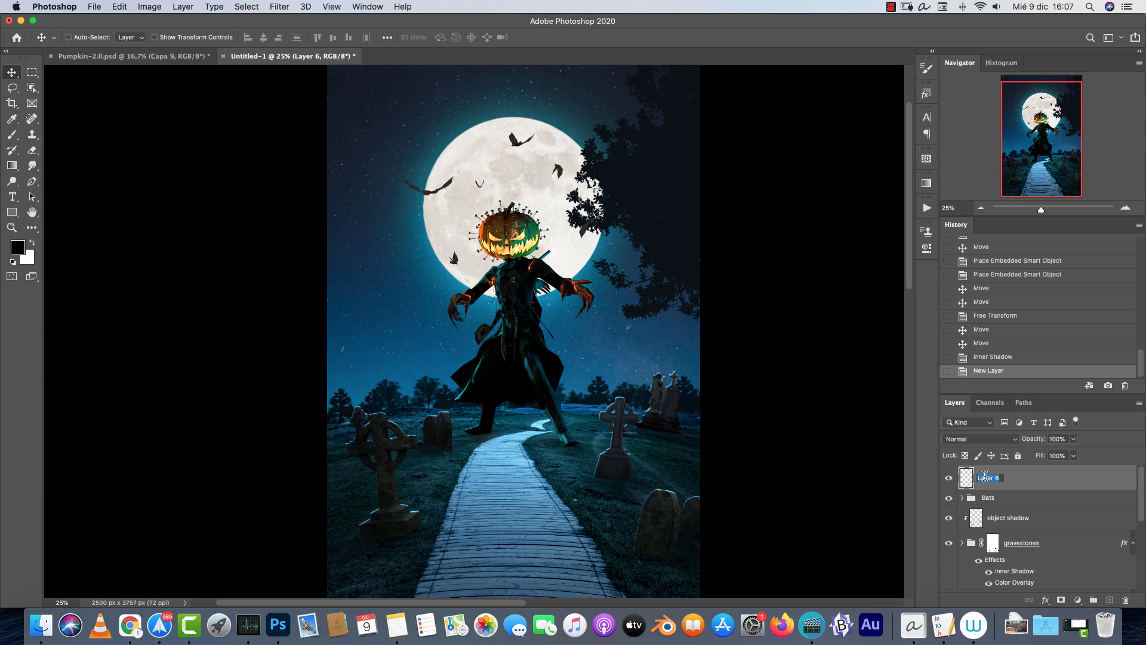
{"action": "type", "text": "ws"}
{"action": "key", "text": "Return"}
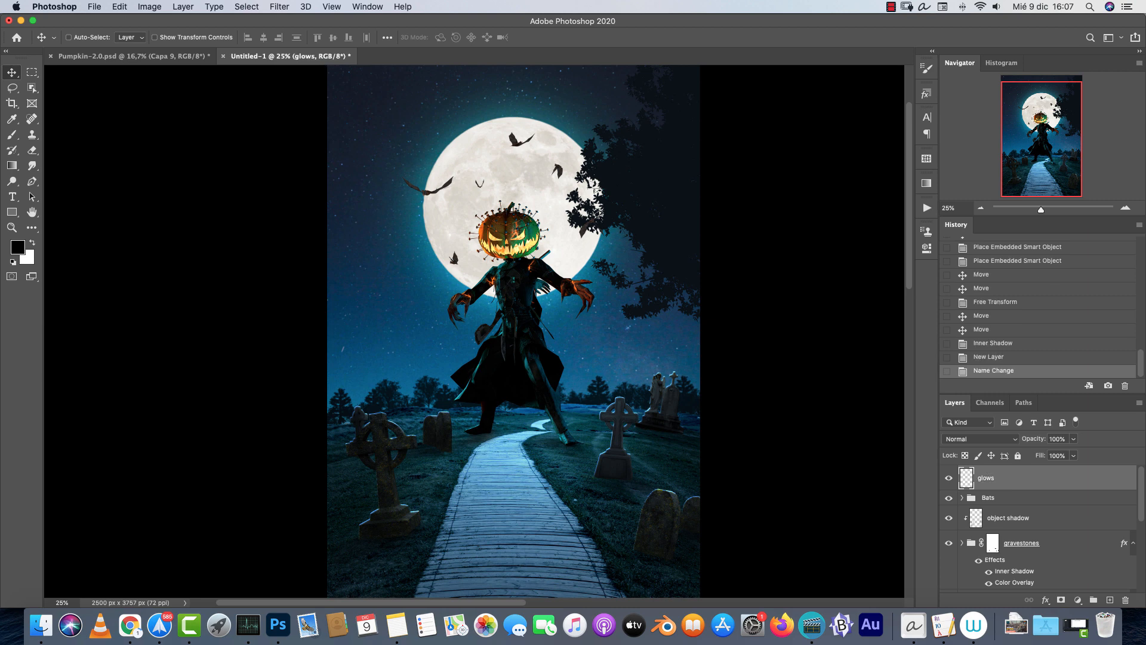
Choose the Brush tool and set the foreground colour to a neutral grey, #636363.
{"action": "key", "text": "b"}
{"action": "key", "text": "bracketright"}
{"action": "key", "text": "bracketright"}
{"action": "key", "text": "bracketright"}
{"action": "key", "text": "bracketright"}
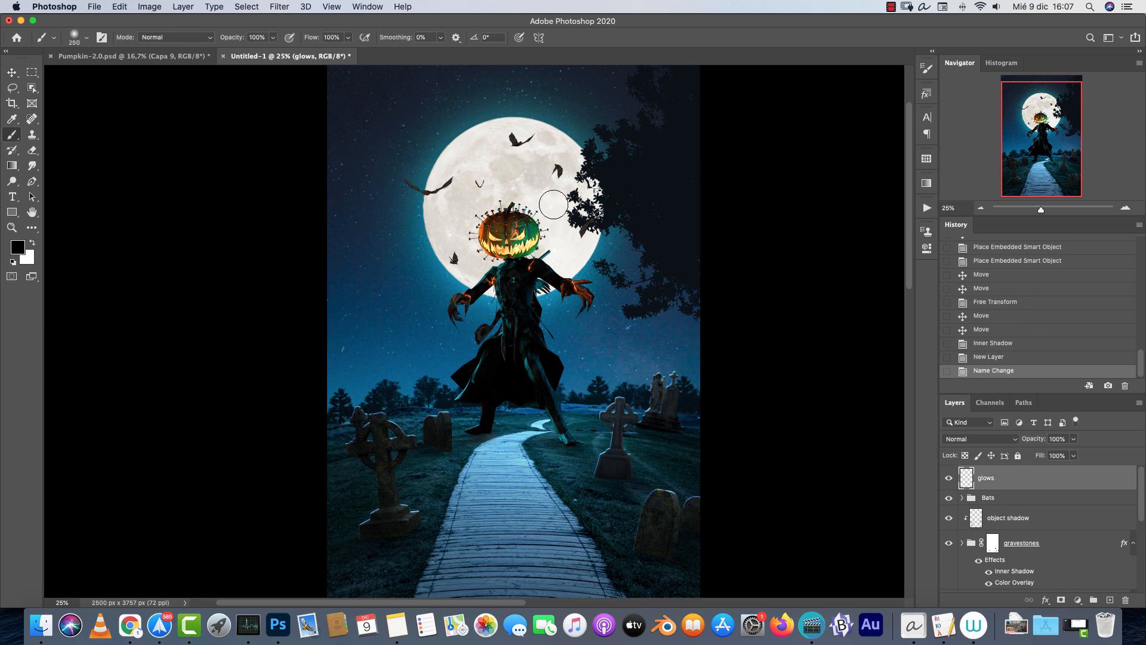
{"action": "right_click", "coordinate": [554, 205]}
{"action": "left_click", "coordinate": [1028, 477]}
{"action": "left_click", "coordinate": [1126, 207]}
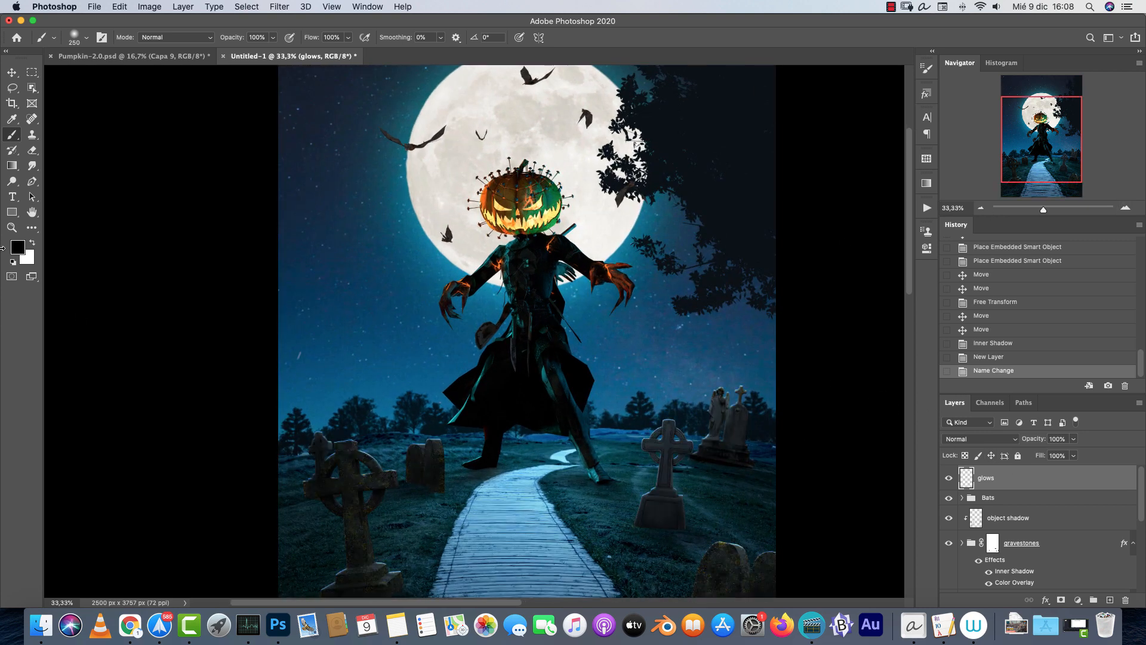
{"action": "left_click", "coordinate": [22, 250]}
{"action": "left_click_drag", "start_coordinate": [863, 323], "coordinate": [840, 340]}
{"action": "left_click", "coordinate": [1102, 243]}
Paint one soft dab with a 100 px brush on the monster's collar, just below the pumpkin head.
{"action": "left_click", "coordinate": [1127, 209]}
{"action": "left_click_drag", "start_coordinate": [800, 250], "coordinate": [728, 425]}
{"action": "key", "text": "bracketright"}
{"action": "key", "text": "bracketright"}
{"action": "key", "text": "bracketright"}
{"action": "key", "text": "bracketleft"}
{"action": "key", "text": "bracketleft"}
{"action": "key", "text": "bracketleft"}
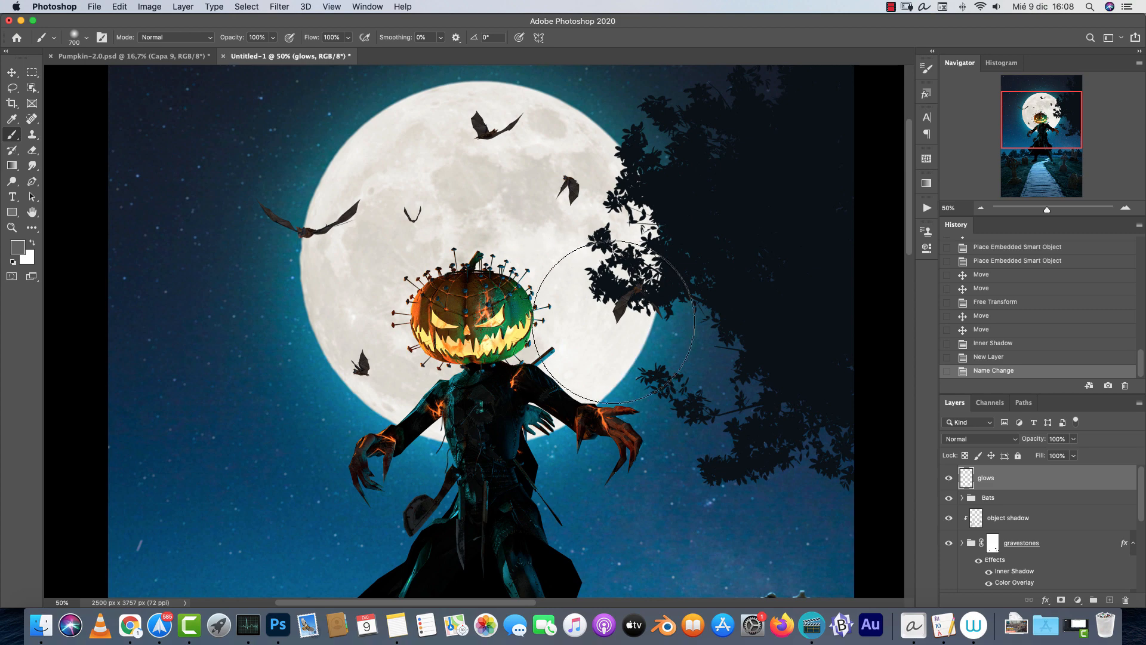
{"action": "key", "text": "bracketleft"}
{"action": "key", "text": "bracketleft"}
{"action": "key", "text": "bracketleft"}
{"action": "key", "text": "bracketleft"}
{"action": "key", "text": "bracketleft"}
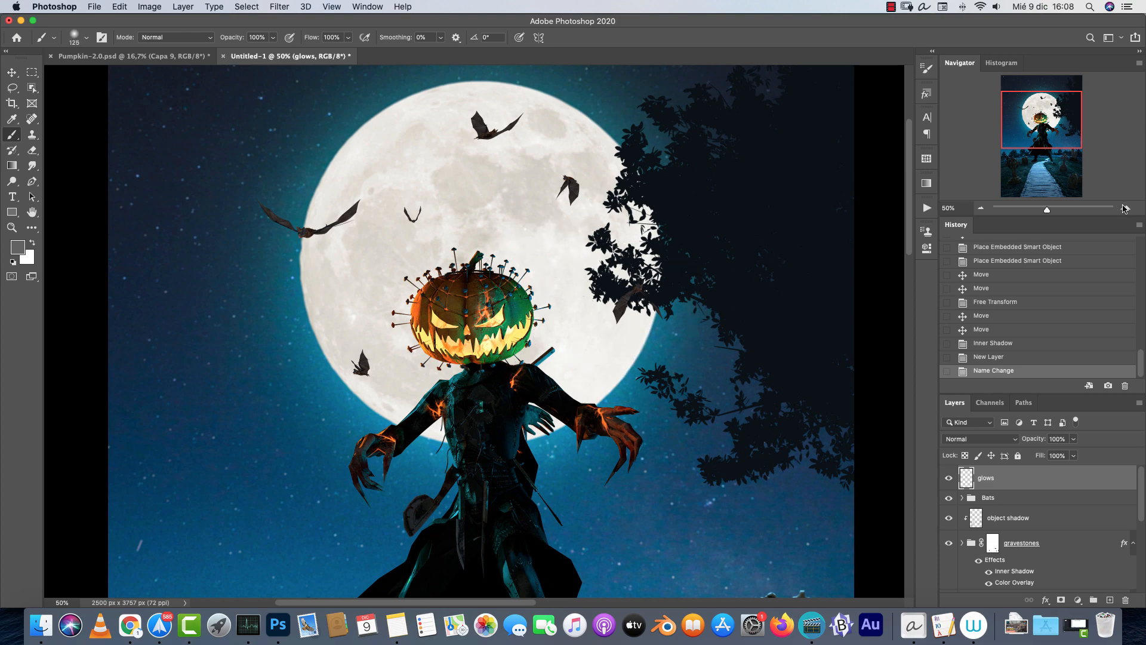
{"action": "left_click", "coordinate": [1125, 208]}
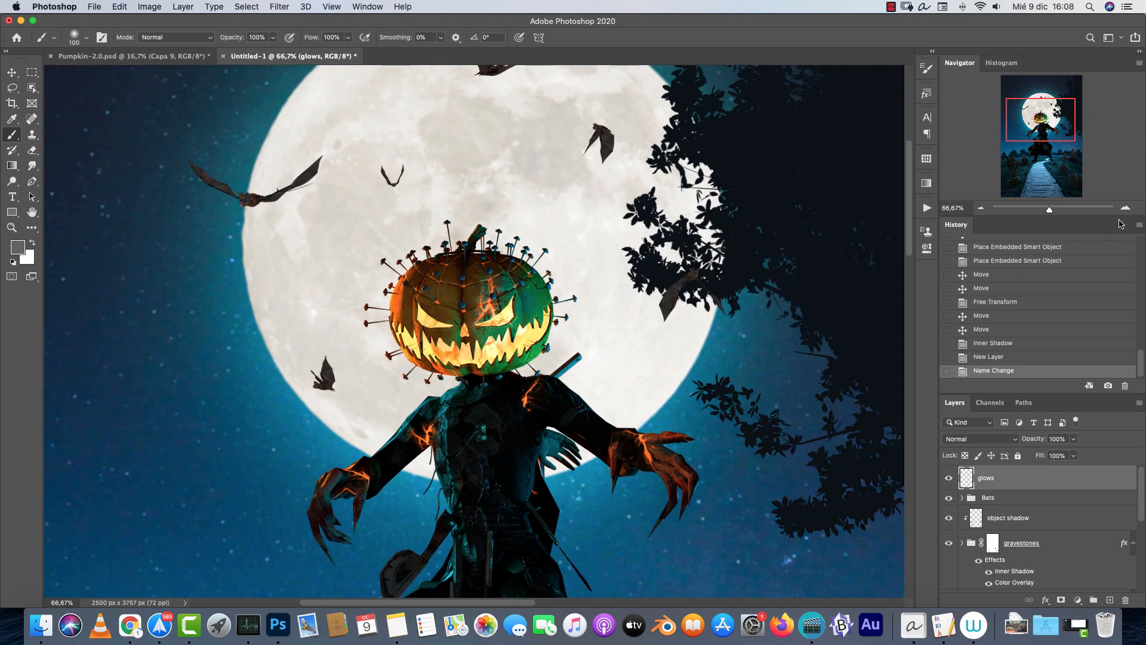
{"action": "left_click", "coordinate": [1125, 207]}
{"action": "left_click", "coordinate": [1124, 208]}
{"action": "left_click_drag", "start_coordinate": [768, 393], "coordinate": [750, 253]}
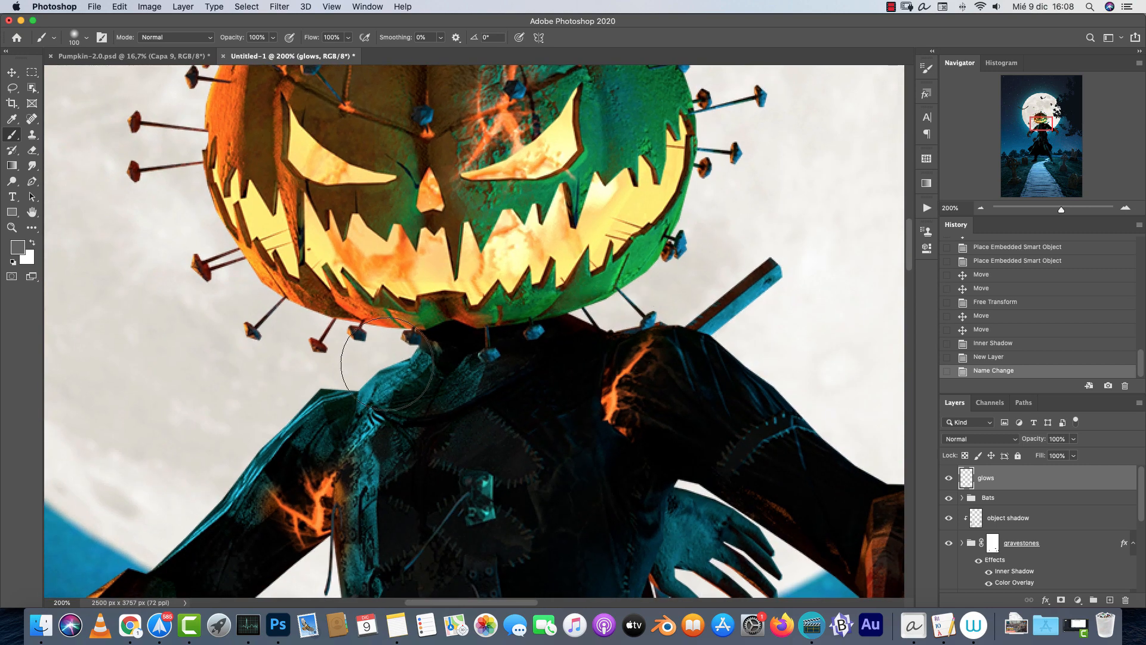
{"action": "left_click", "coordinate": [395, 360]}
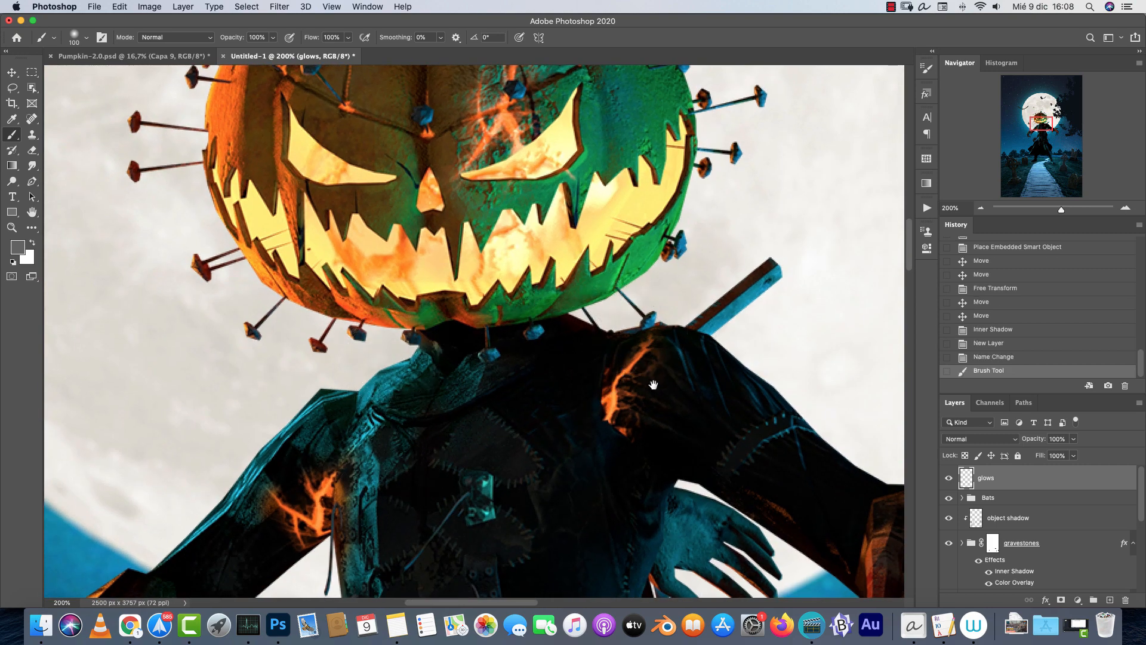
Set the blending mode of the glows layer to Screen.
{"action": "left_click_drag", "start_coordinate": [654, 385], "coordinate": [580, 215]}
{"action": "key", "text": "bracketright"}
{"action": "key", "text": "bracketright"}
{"action": "key", "text": "bracketright"}
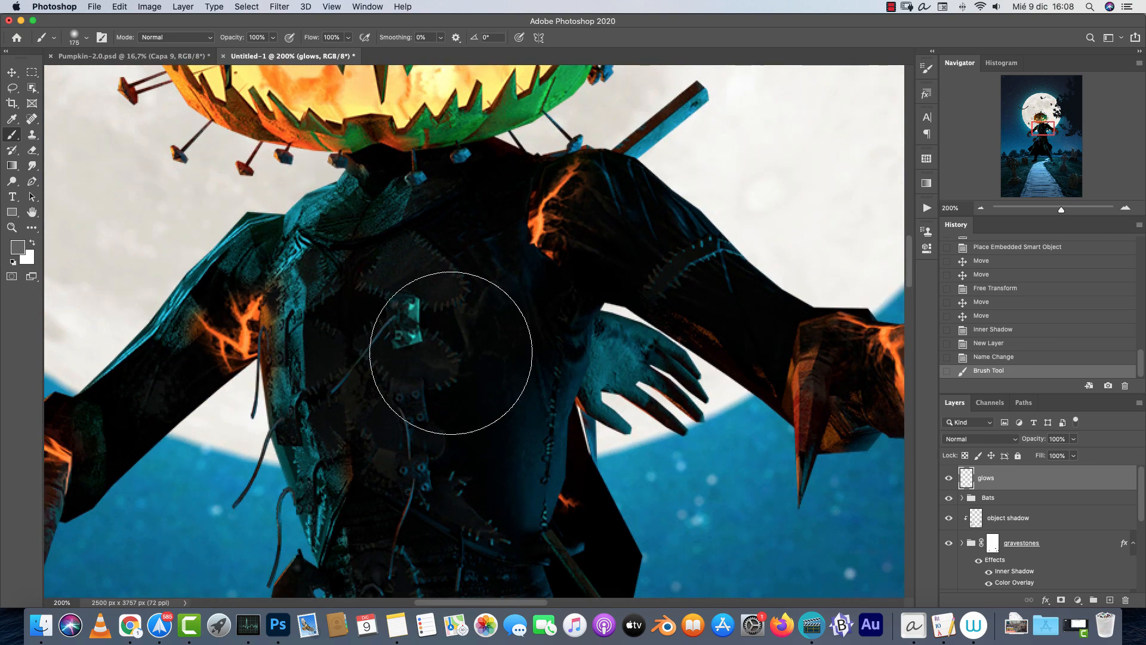
{"action": "left_click", "coordinate": [988, 440]}
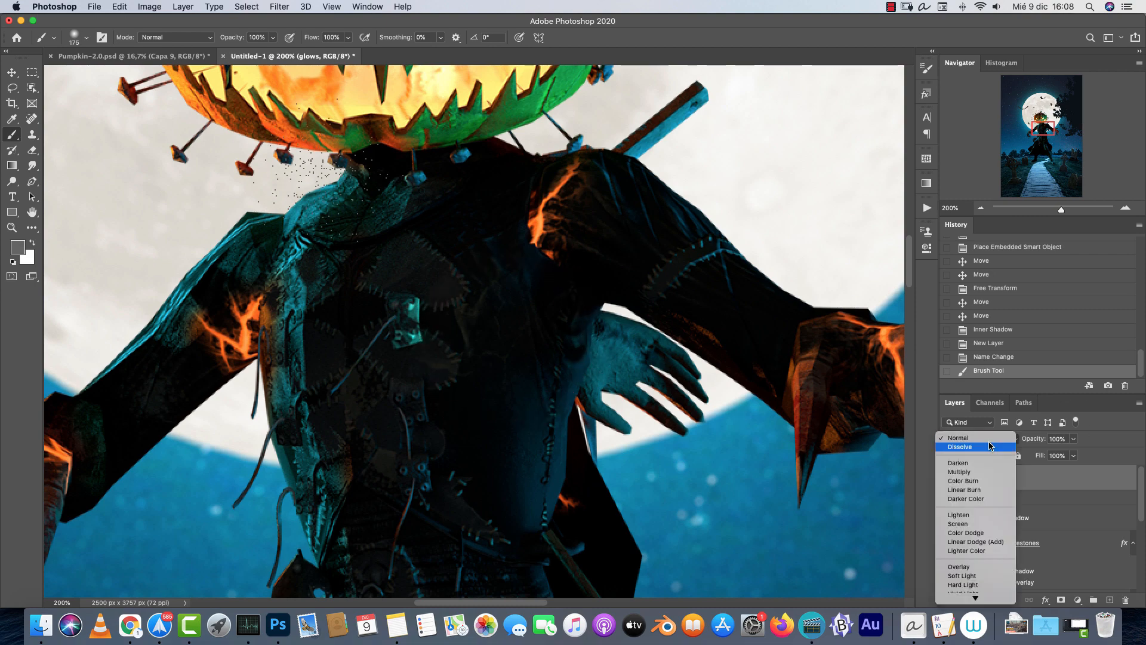
{"action": "left_click", "coordinate": [982, 525]}
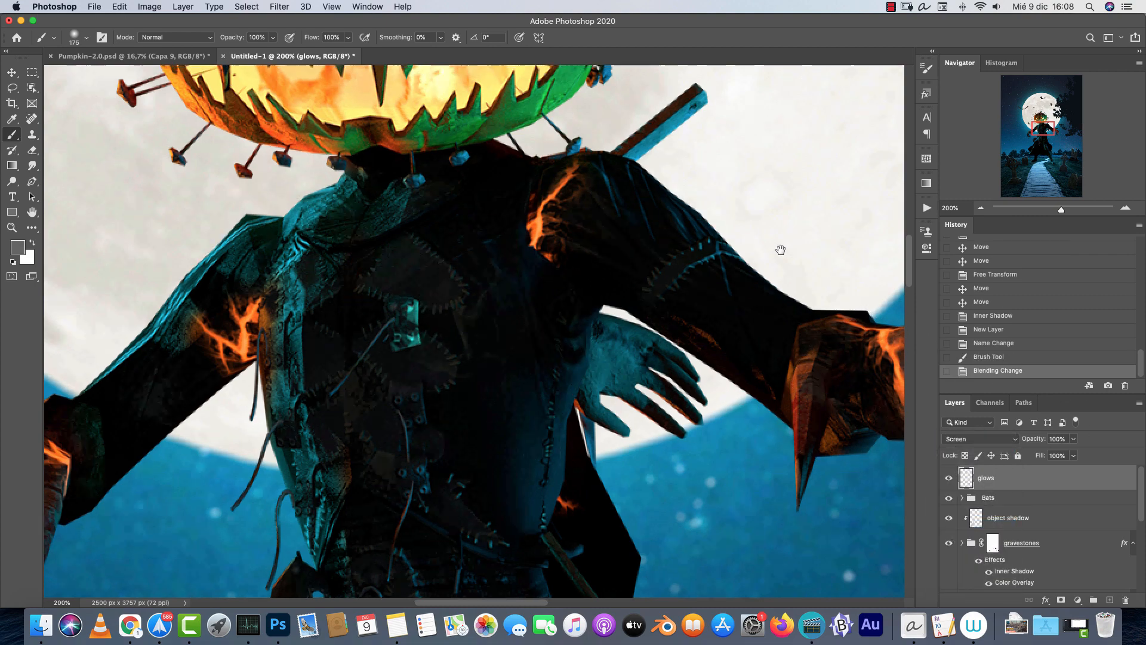
Try a large grey glow dab over the pumpkin's green side and the shoulder below it, and undo it.
{"action": "left_click_drag", "start_coordinate": [781, 249], "coordinate": [680, 476]}
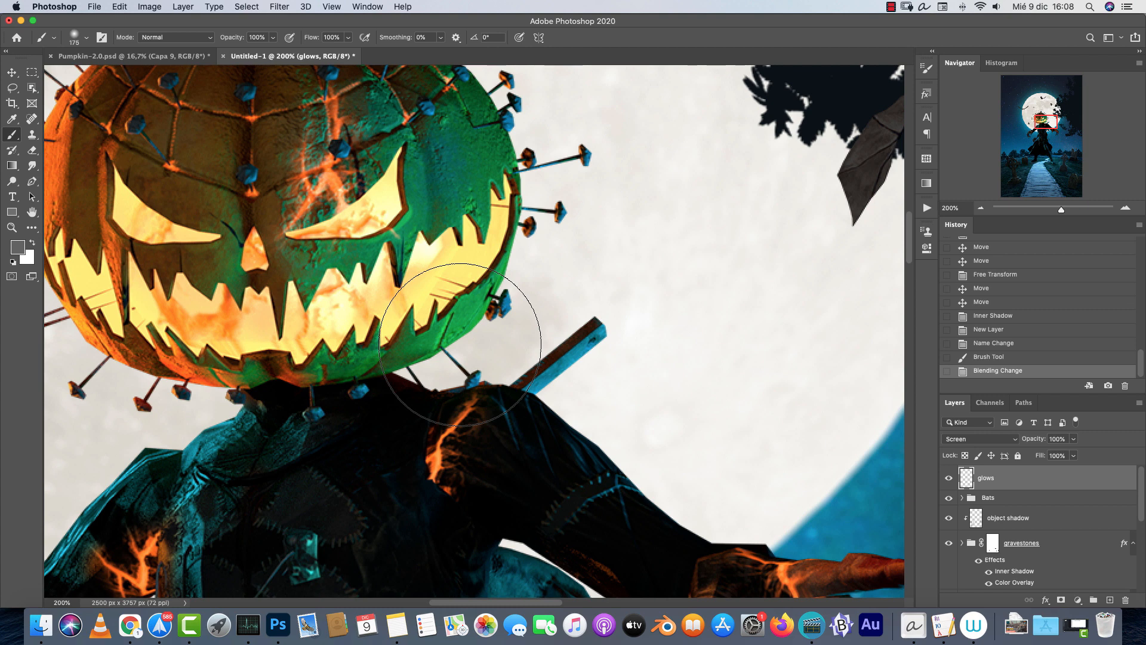
{"action": "key", "text": "bracketright"}
{"action": "key", "text": "bracketright"}
{"action": "key", "text": "bracketright"}
{"action": "key", "text": "bracketright"}
{"action": "key", "text": "bracketright"}
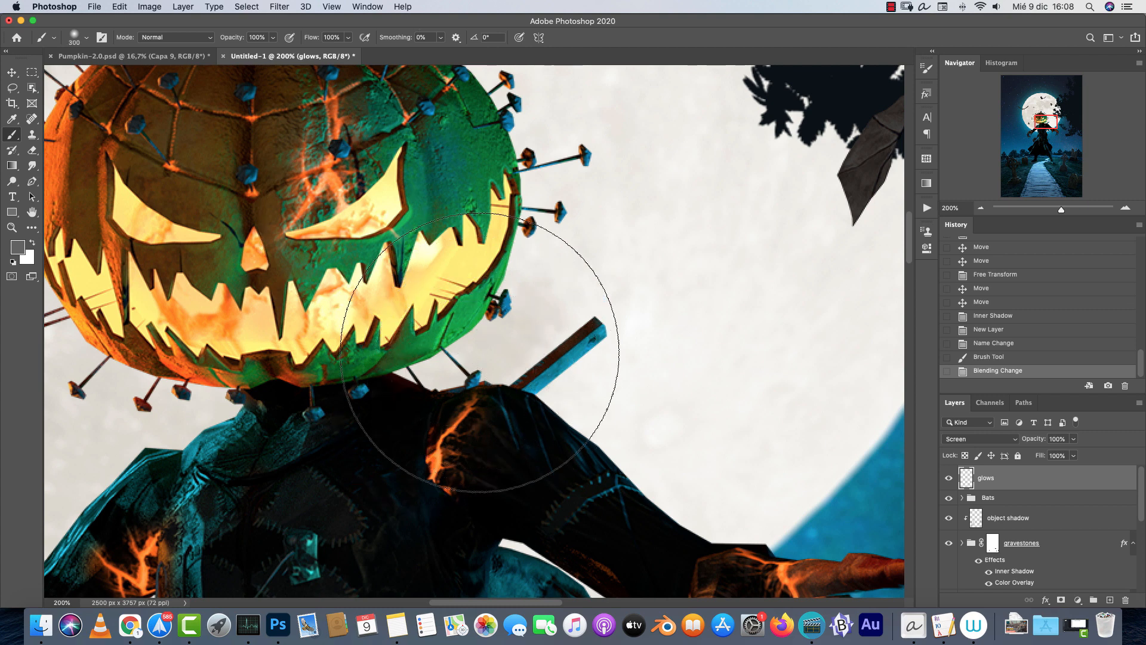
{"action": "left_click", "coordinate": [491, 330]}
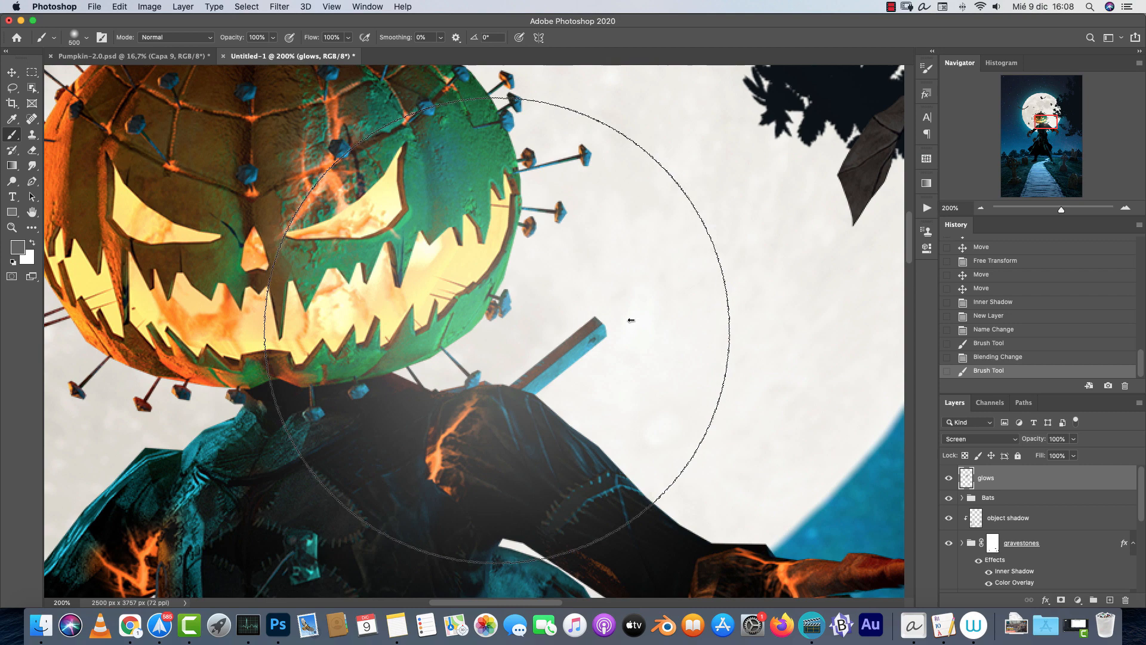
{"action": "left_click", "coordinate": [981, 207]}
{"action": "left_click", "coordinate": [981, 207]}
{"action": "left_click", "coordinate": [981, 208]}
{"action": "key", "text": "super+z"}
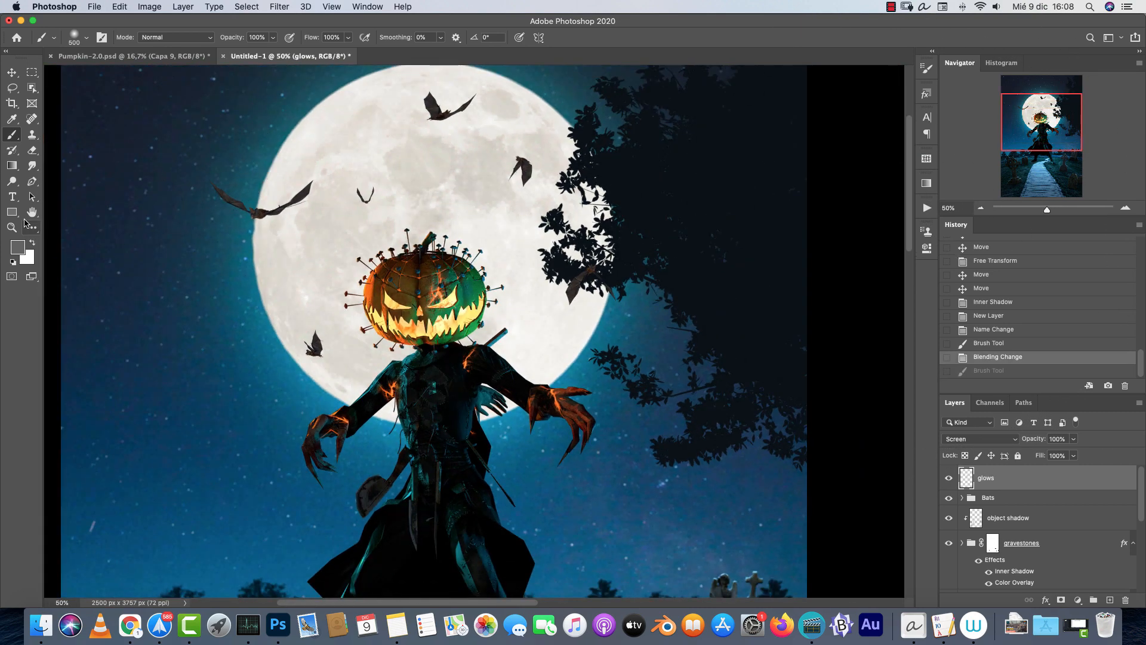
Set the foreground colour to a muted blue, #6a92a2.
{"action": "left_click", "coordinate": [19, 247]}
{"action": "left_click_drag", "start_coordinate": [1003, 308], "coordinate": [1004, 317]}
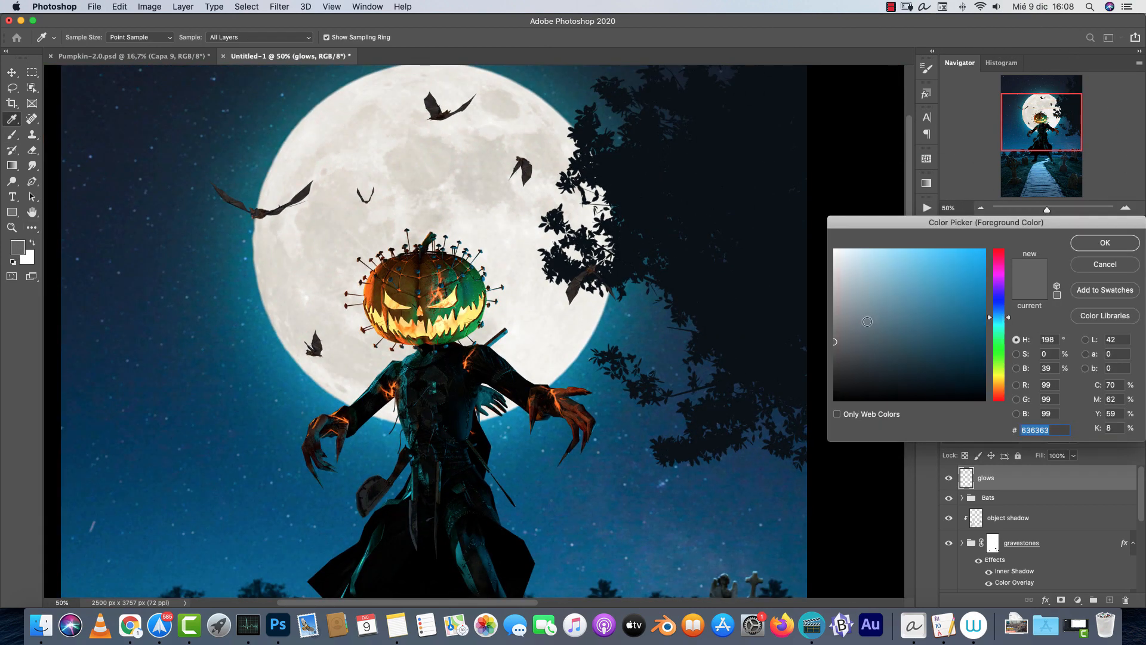
{"action": "left_click", "coordinate": [864, 308]}
{"action": "left_click", "coordinate": [886, 304]}
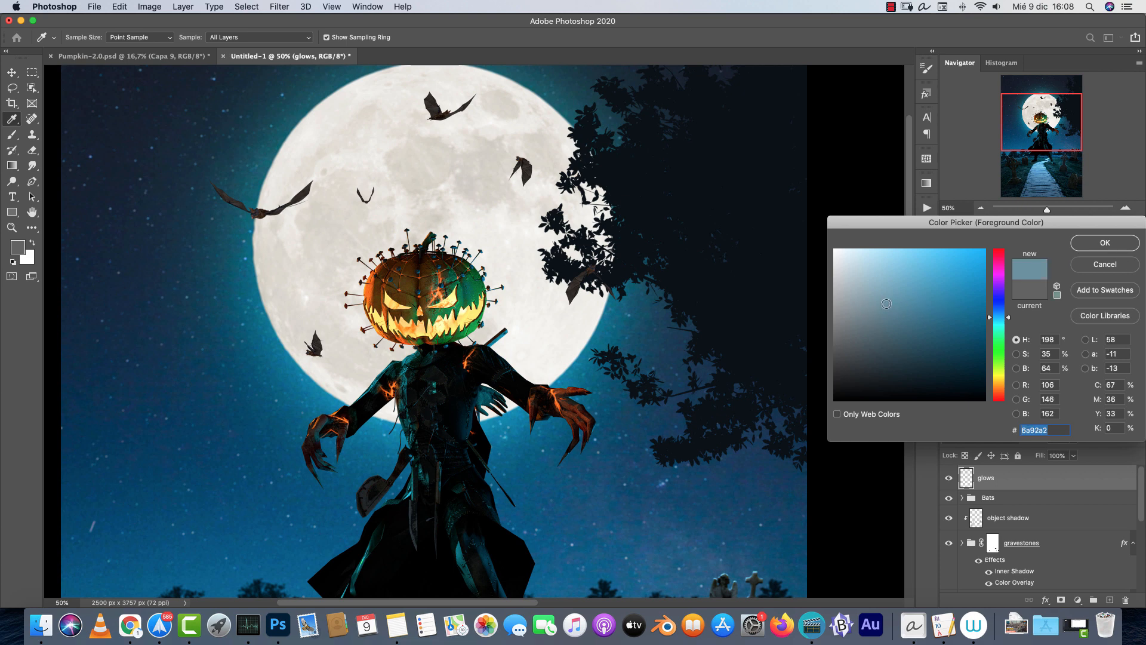
{"action": "left_click", "coordinate": [1105, 242]}
Try blue glow dabs on the pumpkin's lower edge and, with a 400 px brush, beside the monster's torso.
{"action": "left_click", "coordinate": [456, 332]}
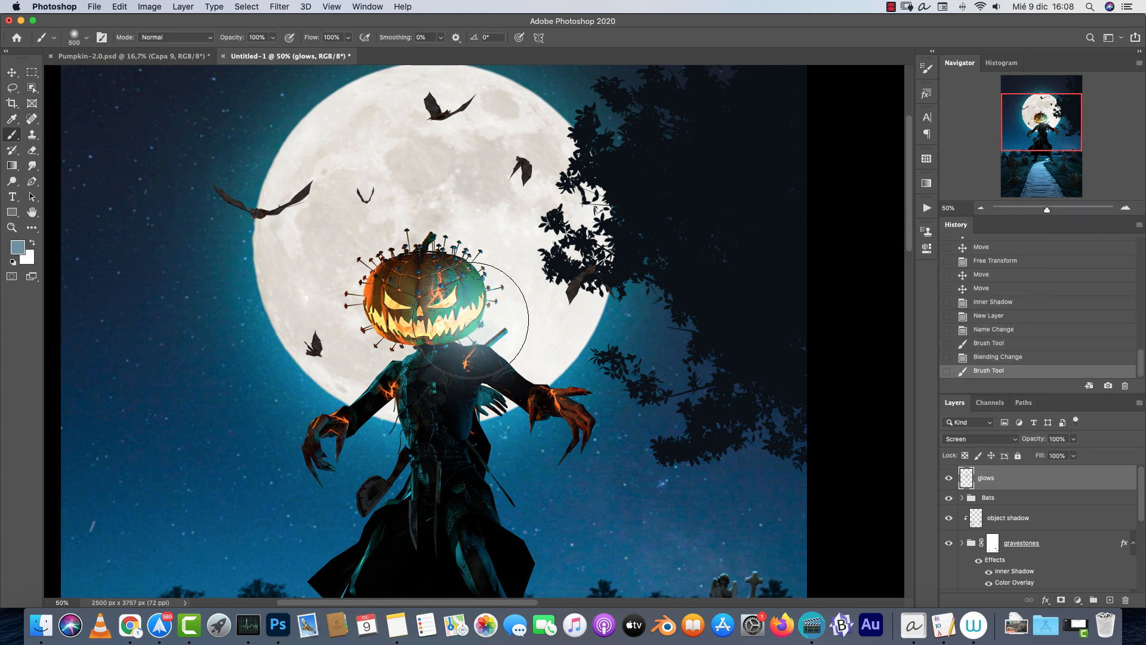
{"action": "key", "text": "ctrl+z"}
{"action": "key", "text": "bracketleft"}
{"action": "left_click", "coordinate": [502, 421]}
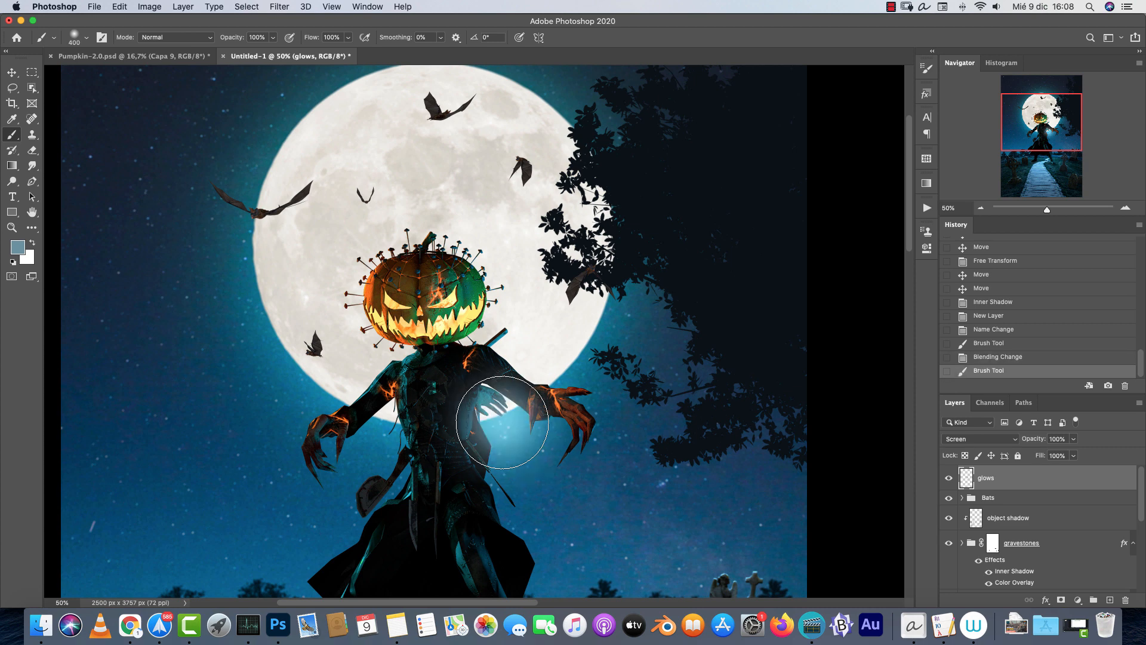
Darken the foreground colour to #354e59 and dab a 400 px glow on the torso's side facing the tree.
{"action": "left_click", "coordinate": [16, 248]}
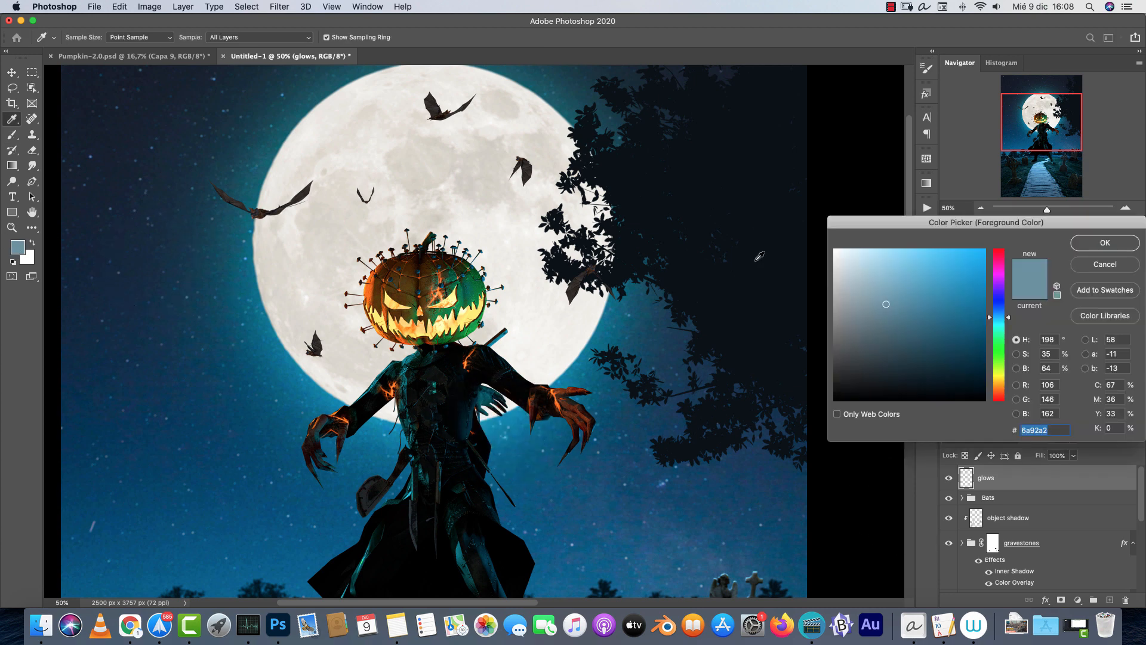
{"action": "left_click", "coordinate": [895, 347]}
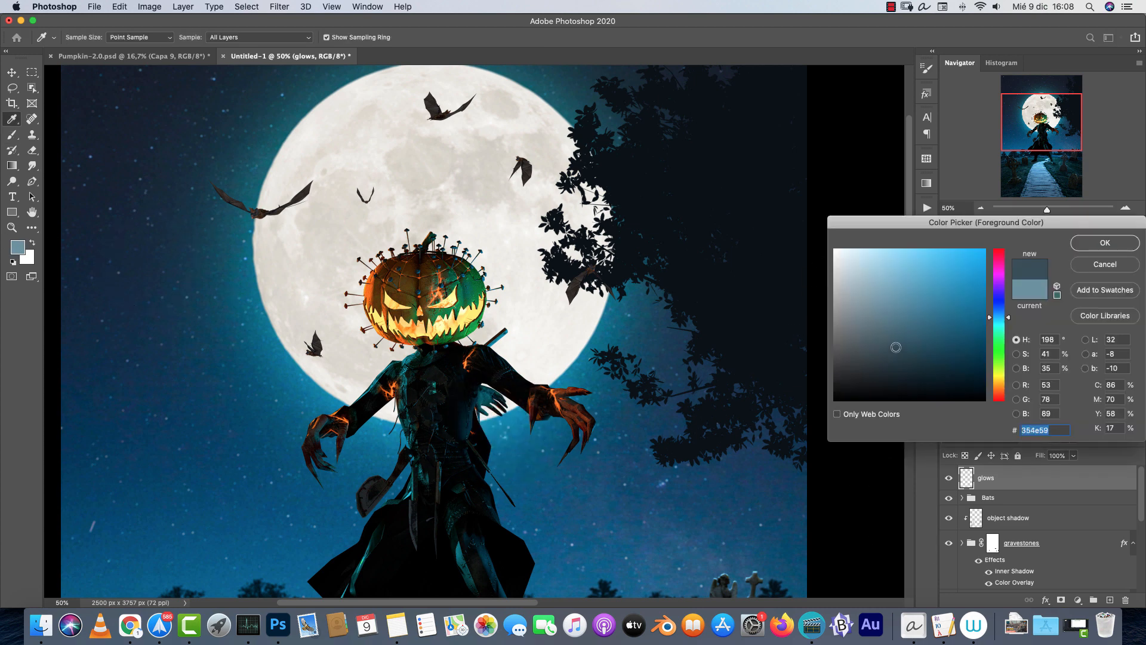
{"action": "left_click", "coordinate": [1090, 249]}
{"action": "left_click", "coordinate": [494, 411]}
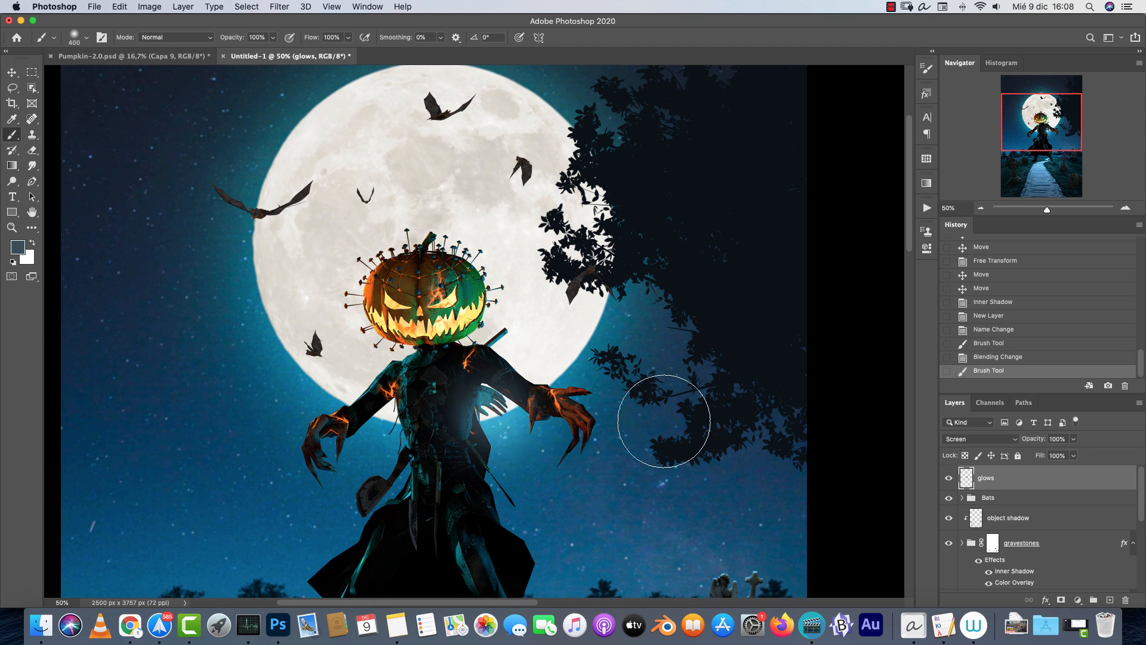
Reduce the brush to 200 px and dab a small glow on the monster's upper body, beside the glowing arm crack.
{"action": "scroll", "coordinate": [664, 421], "scroll_direction": "down", "scroll_amount": 5}
{"action": "key", "text": "bracketleft"}
{"action": "key", "text": "bracketleft"}
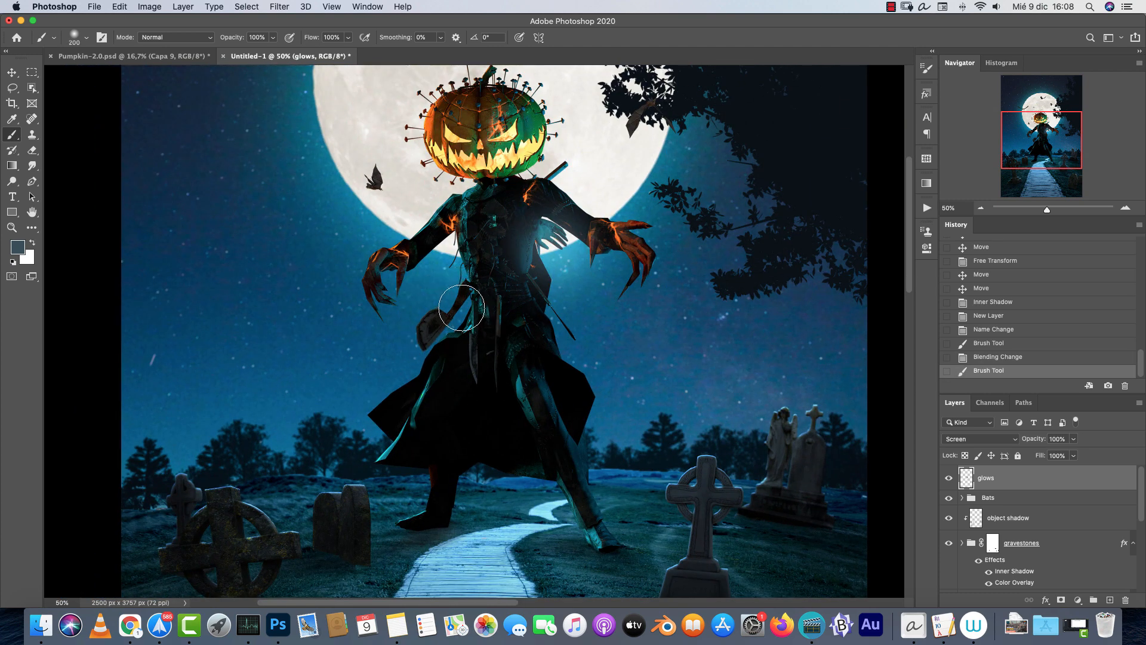
{"action": "left_click", "coordinate": [456, 240]}
Set the foreground colour to dark grey, #323232, for painting with a larger brush.
{"action": "key", "text": "bracketright"}
{"action": "key", "text": "bracketright"}
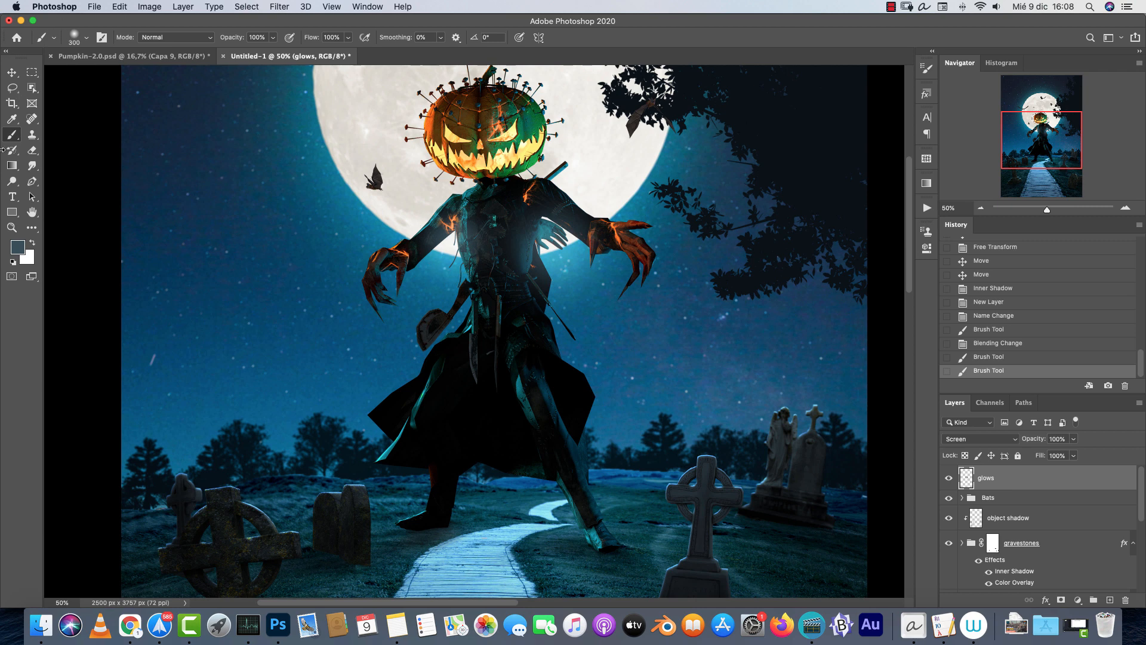
{"action": "left_click", "coordinate": [17, 247]}
{"action": "left_click_drag", "start_coordinate": [861, 364], "coordinate": [835, 368]}
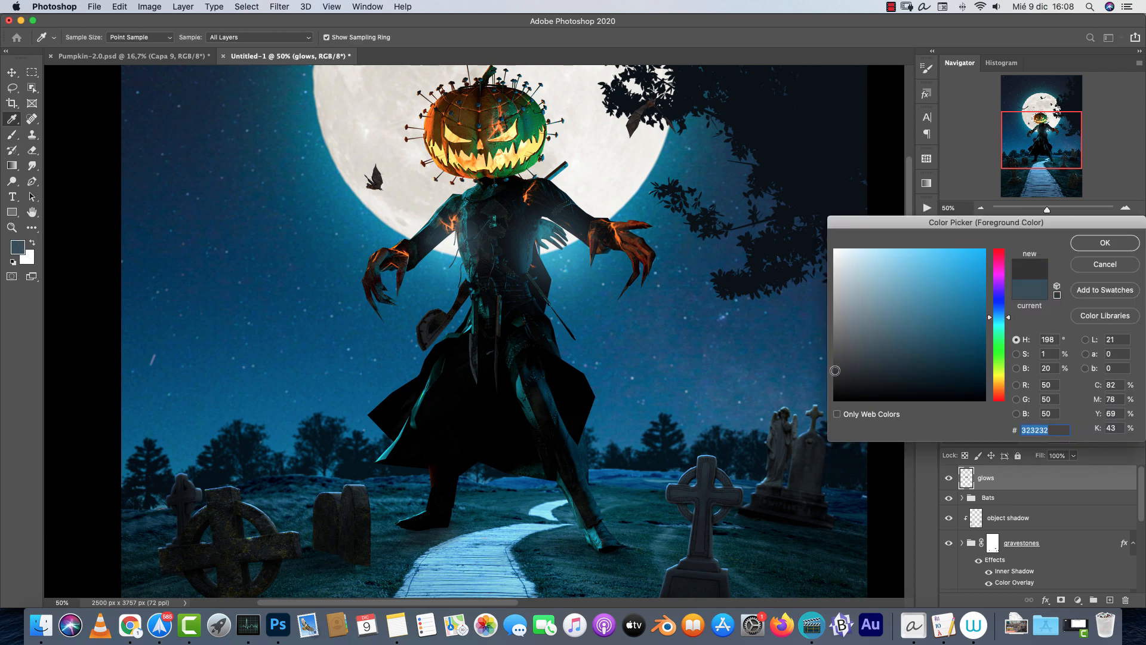
{"action": "left_click", "coordinate": [1105, 243]}
{"action": "key", "text": "b"}
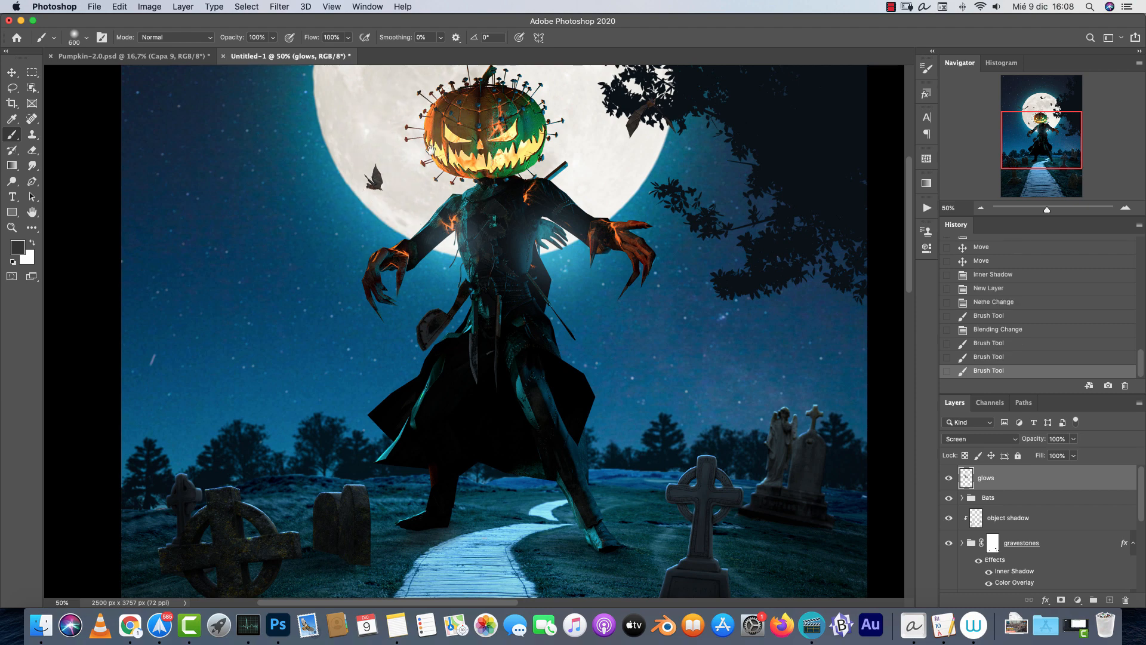
Enlarge the brush to 1100 px and dab a broad faint glow where the side tree overlaps the moon.
{"action": "scroll", "coordinate": [609, 428], "scroll_direction": "up", "scroll_amount": 5}
{"action": "key", "text": "bracketright"}
{"action": "key", "text": "bracketright"}
{"action": "key", "text": "bracketright"}
{"action": "key", "text": "bracketright"}
{"action": "key", "text": "bracketright"}
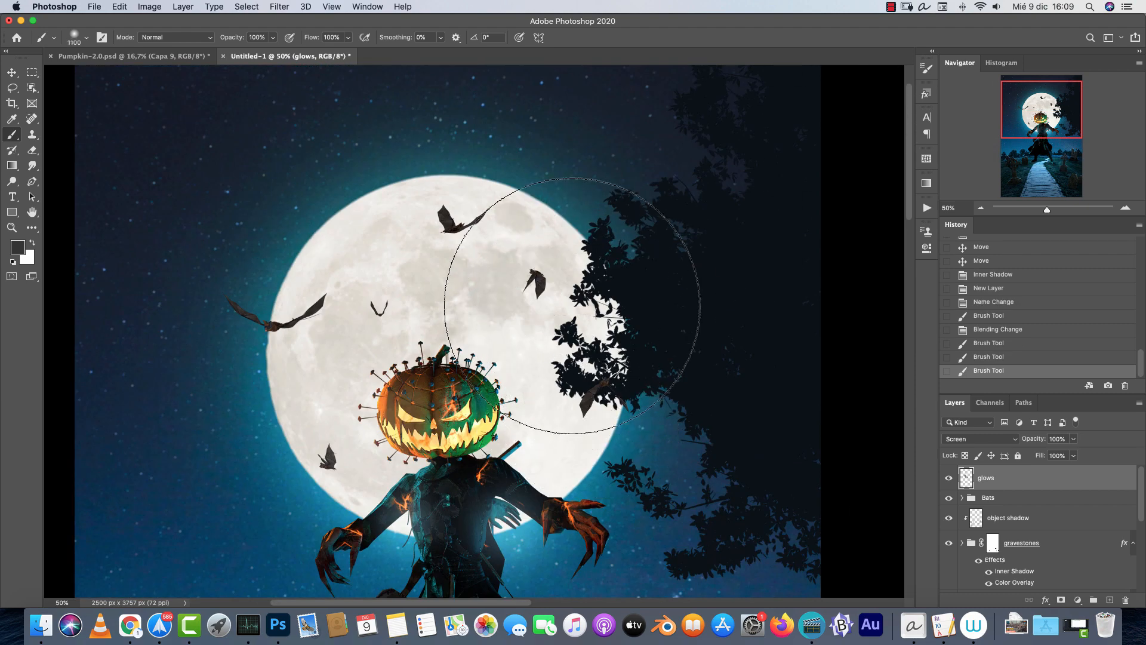
{"action": "left_click", "coordinate": [582, 299]}
Shrink the brush and dab a small glow on the monster's wrist nearest the side tree.
{"action": "scroll", "coordinate": [609, 317], "scroll_direction": "down", "scroll_amount": 5}
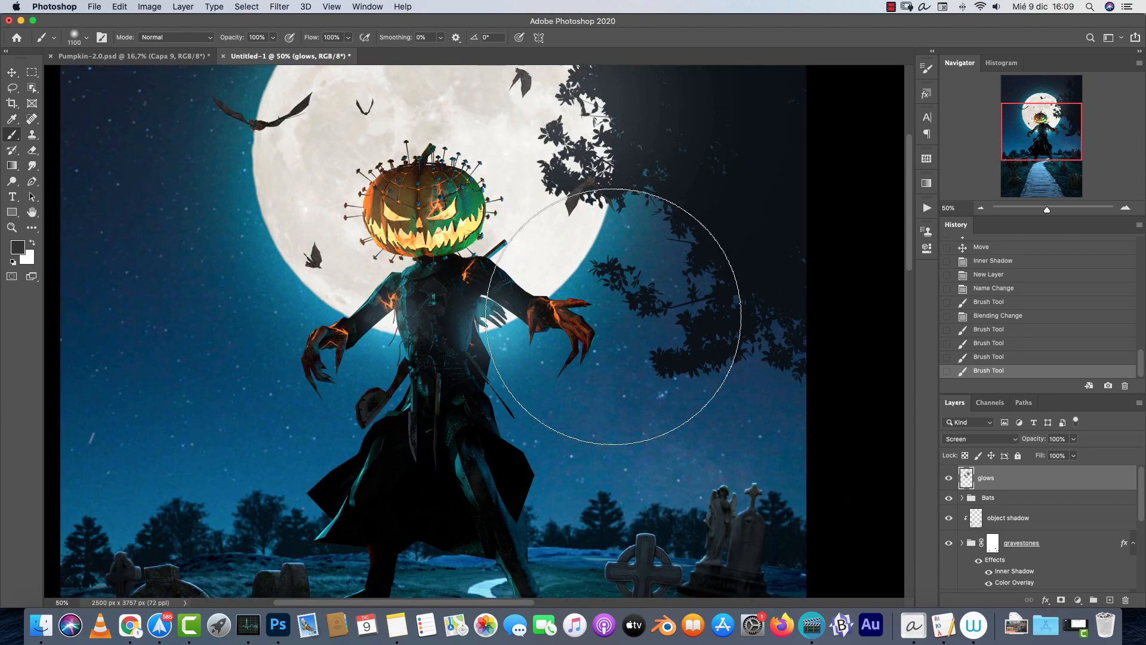
{"action": "key", "text": "bracketleft"}
{"action": "key", "text": "bracketleft"}
{"action": "key", "text": "bracketleft"}
{"action": "key", "text": "bracketleft"}
{"action": "key", "text": "bracketleft"}
{"action": "key", "text": "bracketleft"}
{"action": "key", "text": "bracketleft"}
{"action": "key", "text": "bracketleft"}
{"action": "key", "text": "bracketleft"}
{"action": "key", "text": "bracketleft"}
{"action": "key", "text": "bracketleft"}
{"action": "left_click", "coordinate": [545, 284]}
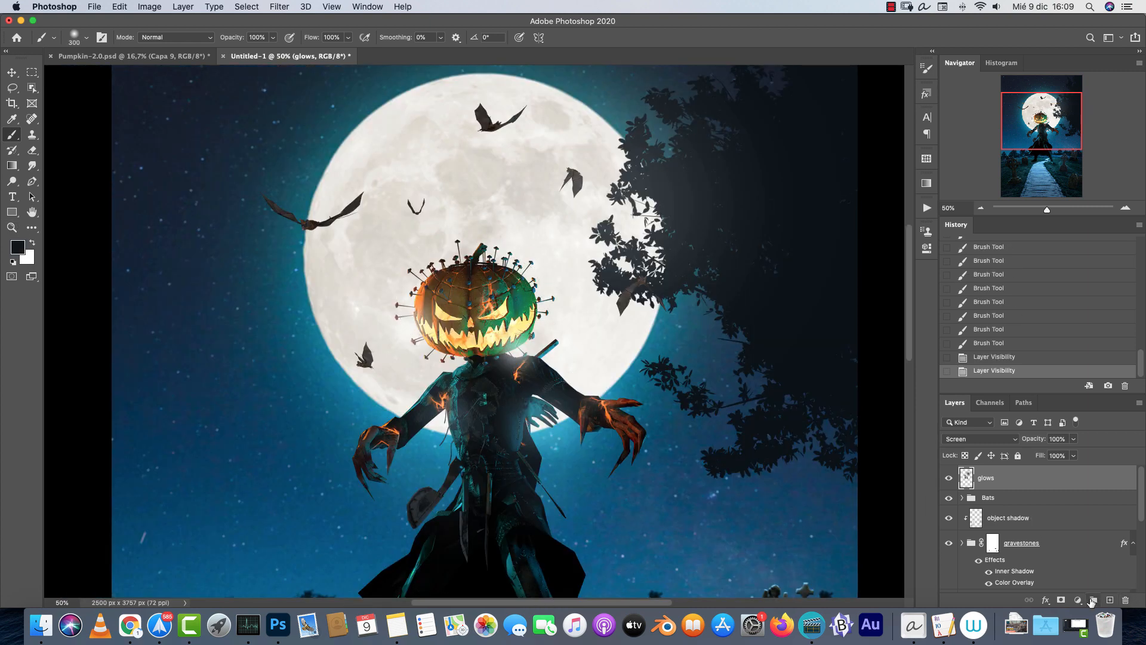
Add a new layer above the glows layer and set its blending mode to Color Dodge.
{"action": "left_click", "coordinate": [1111, 600]}
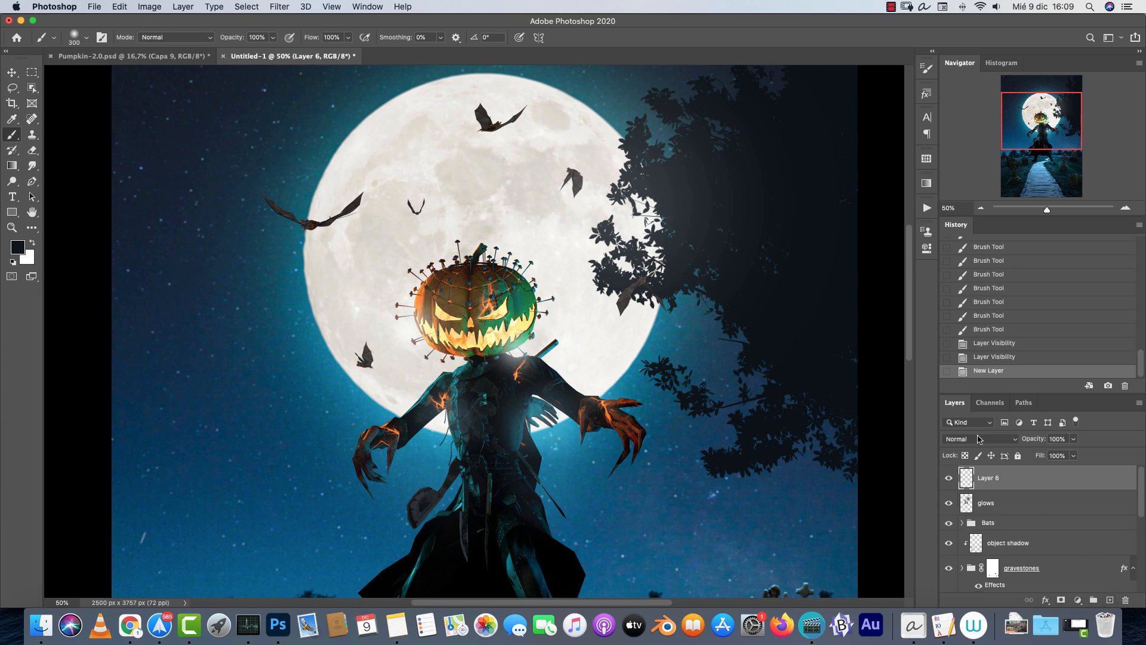
{"action": "left_click", "coordinate": [979, 445]}
{"action": "left_click", "coordinate": [982, 534]}
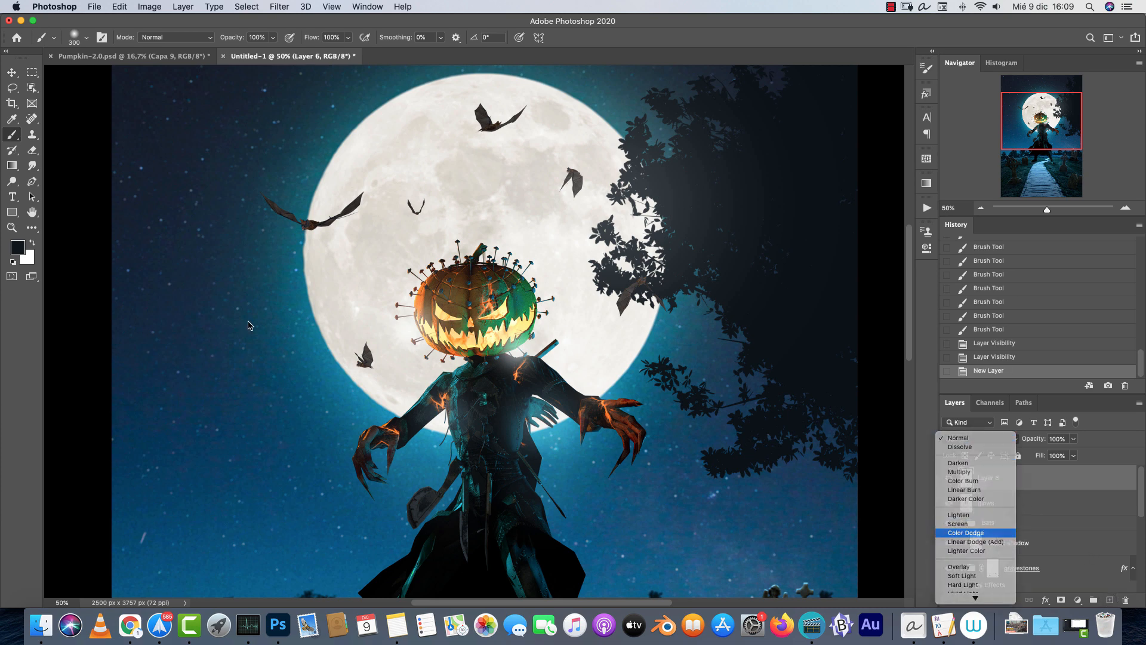
Try a dab in dark brown, #2c1e0e, on the Color Dodge layer and undo it.
{"action": "left_click", "coordinate": [23, 248]}
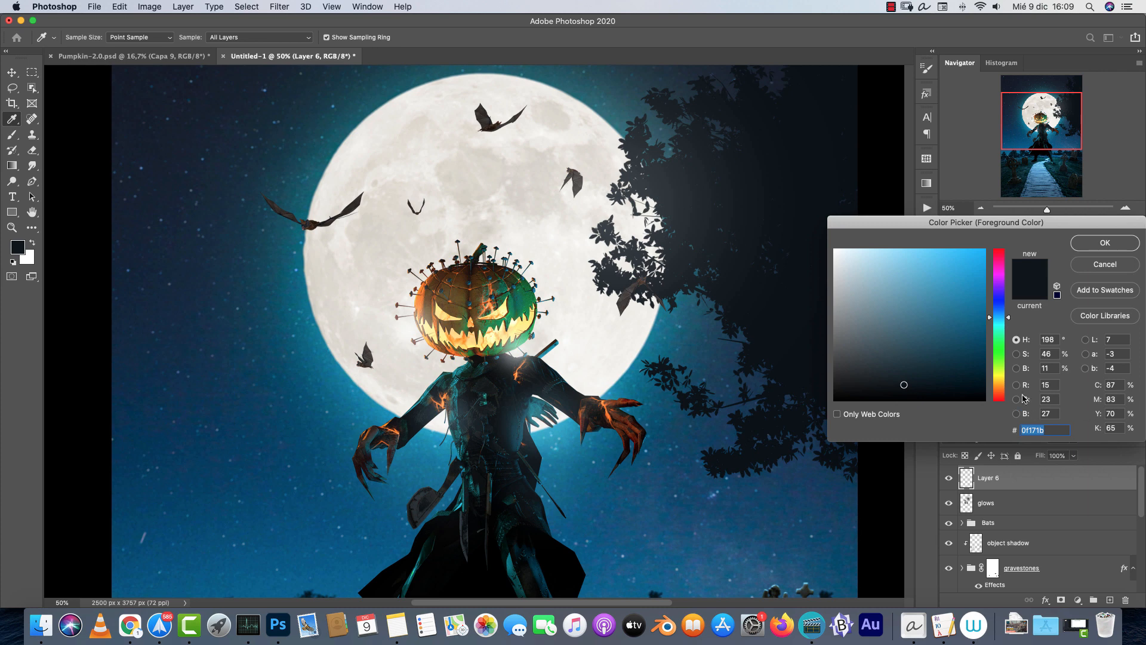
{"action": "left_click", "coordinate": [1000, 388]}
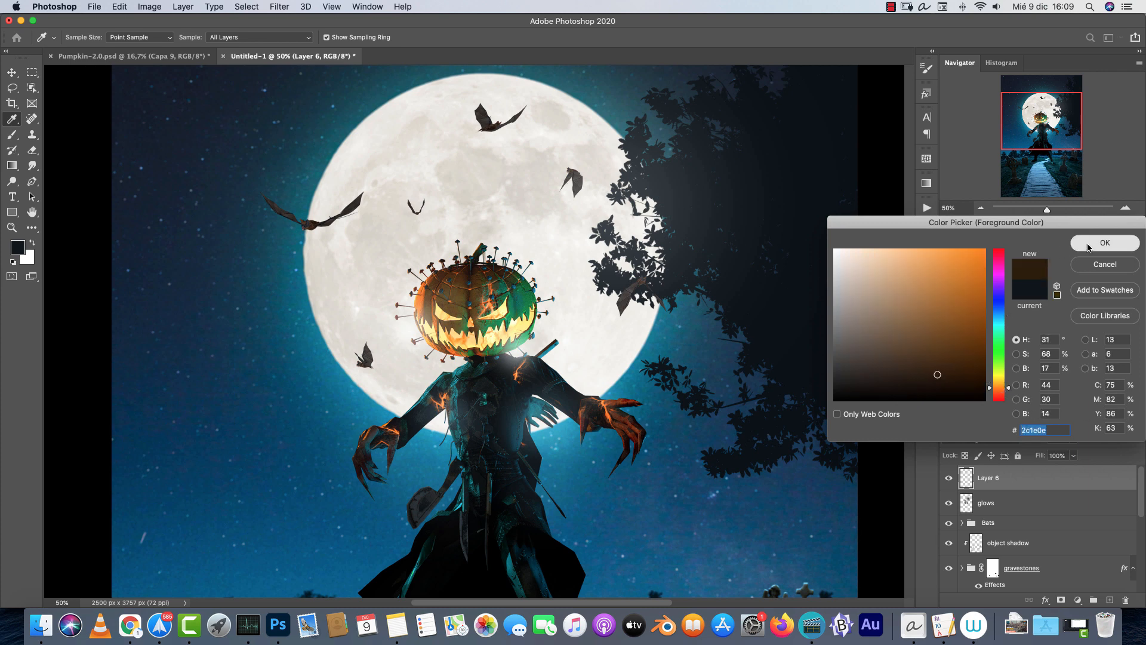
{"action": "left_click", "coordinate": [1105, 243]}
{"action": "key", "text": "super+z"}
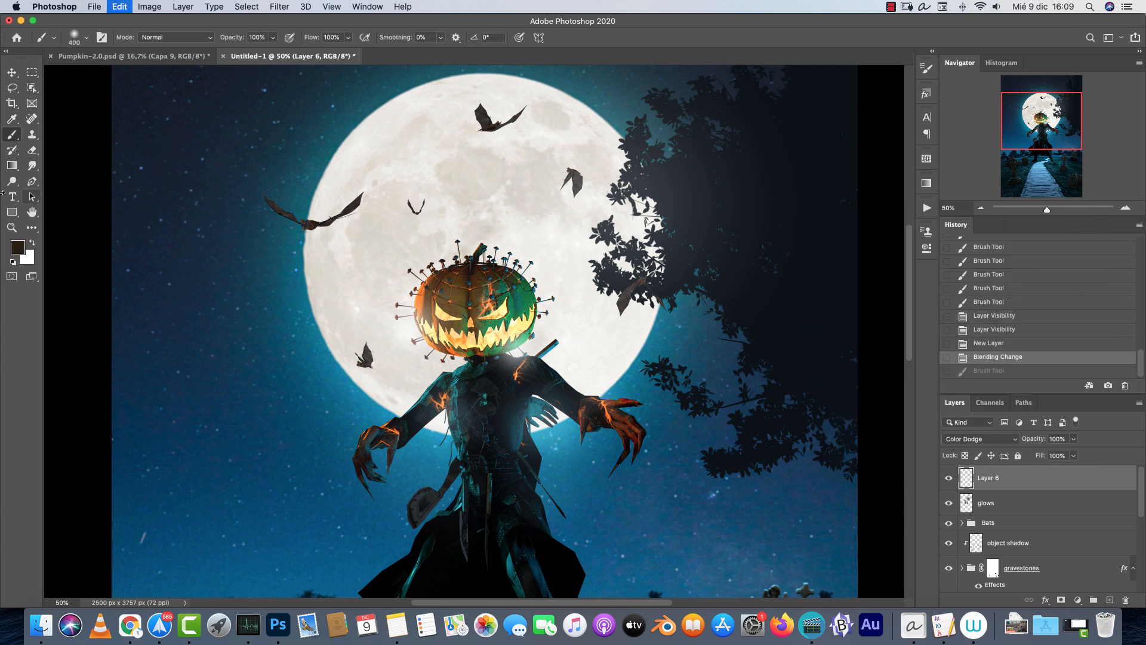
Set the foreground colour to a dark saturated red for the warm glows.
{"action": "left_click", "coordinate": [18, 246]}
{"action": "left_click", "coordinate": [985, 351]}
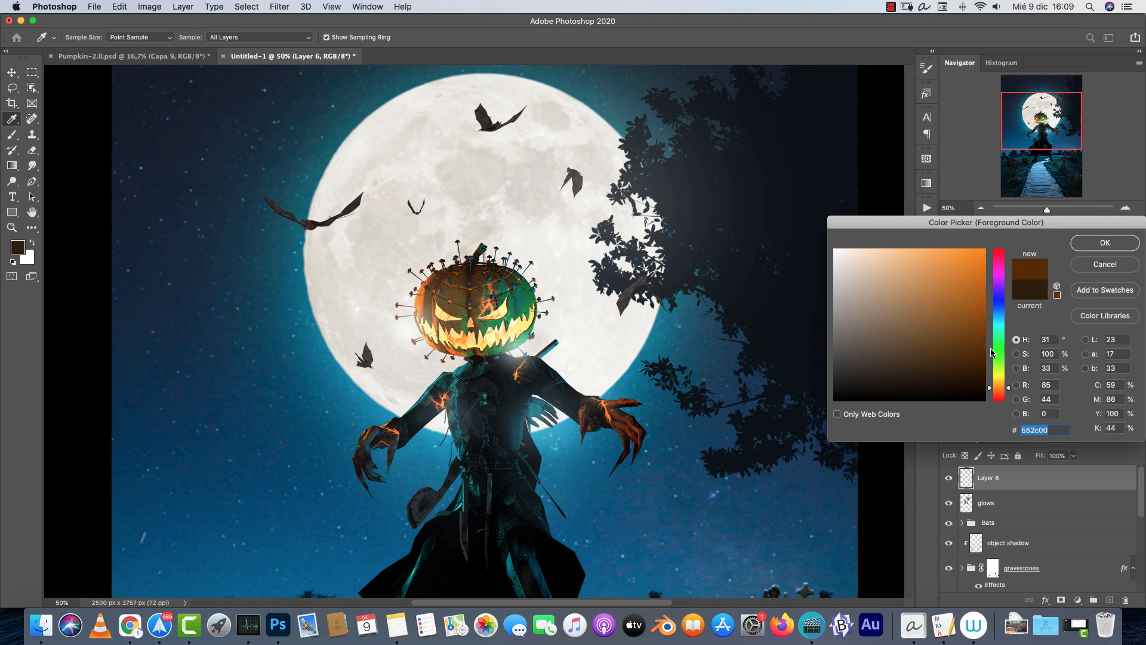
{"action": "left_click", "coordinate": [996, 395]}
{"action": "left_click", "coordinate": [1104, 243]}
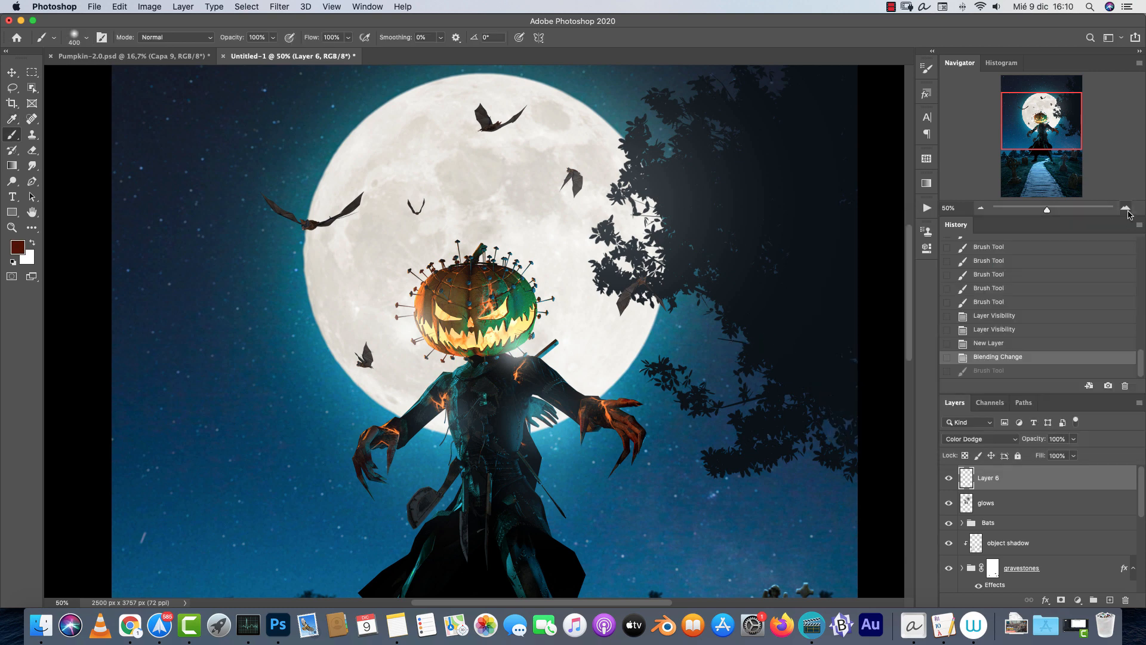
Dab large warm glows over the pumpkin head's top, face and upper edge with the 400 px soft brush.
{"action": "scroll", "coordinate": [406, 290], "scroll_direction": "up", "scroll_amount": 2}
{"action": "left_click", "coordinate": [446, 272]}
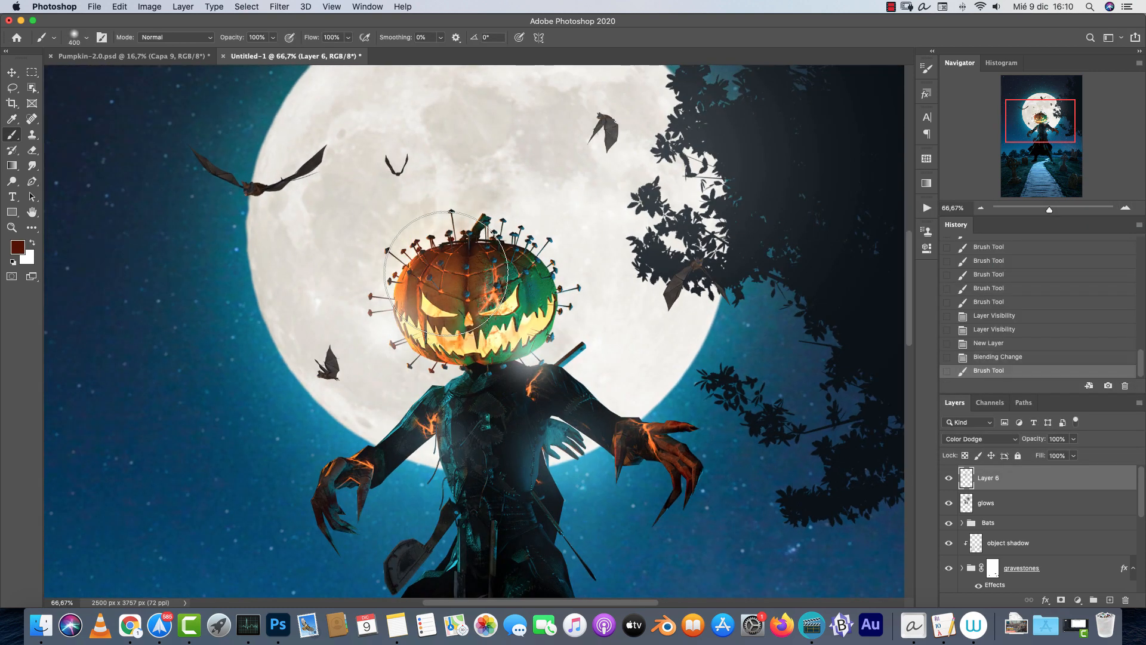
{"action": "left_click", "coordinate": [507, 330]}
{"action": "left_click", "coordinate": [530, 245]}
Shrink the brush to 200 px and dab warm glows on the glowing cracks of both hands and shoulders.
{"action": "key", "text": "bracketleft"}
{"action": "key", "text": "bracketleft"}
{"action": "key", "text": "bracketleft"}
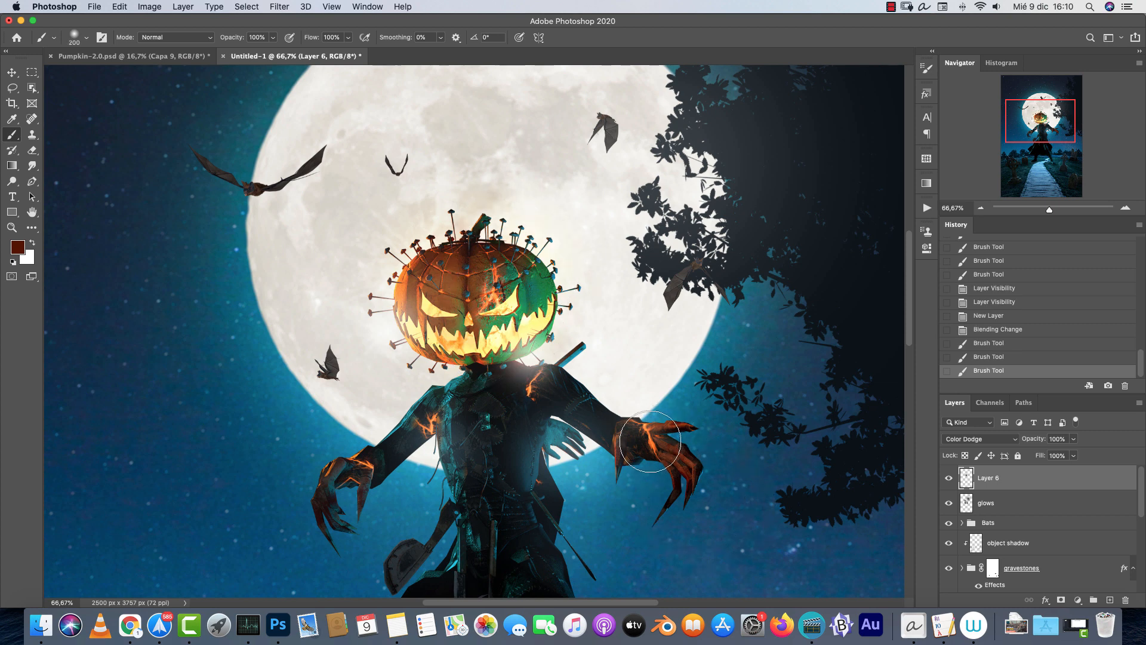
{"action": "left_click", "coordinate": [651, 440]}
{"action": "left_click", "coordinate": [422, 425]}
{"action": "left_click", "coordinate": [547, 387]}
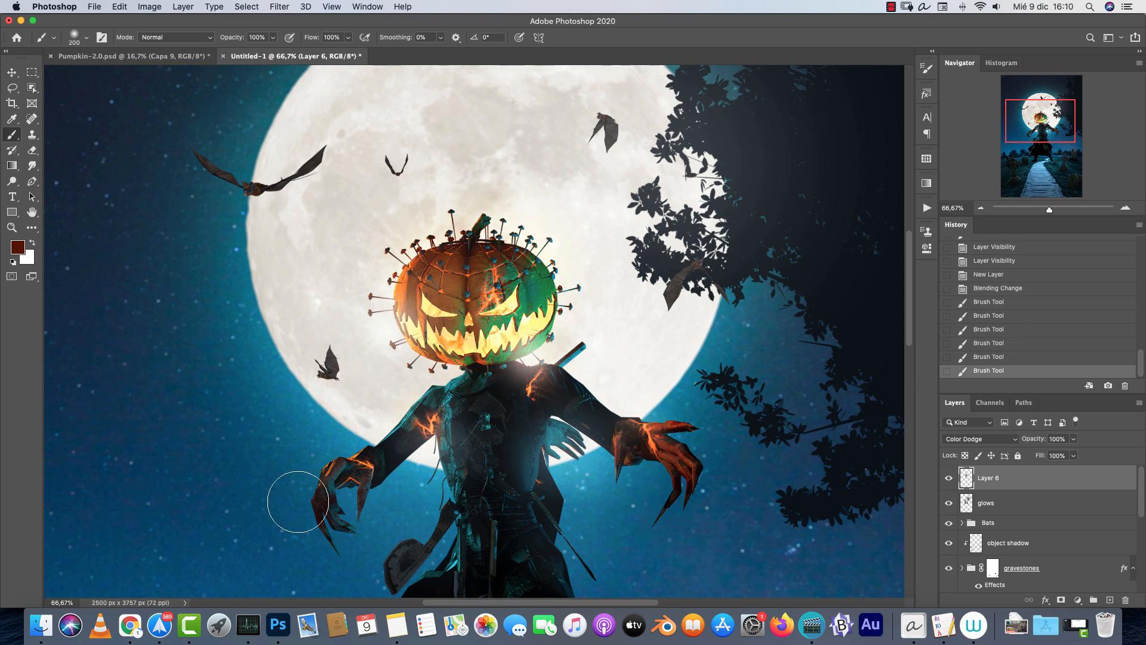
{"action": "left_click", "coordinate": [375, 460]}
{"action": "left_click", "coordinate": [357, 469]}
{"action": "left_click", "coordinate": [443, 413]}
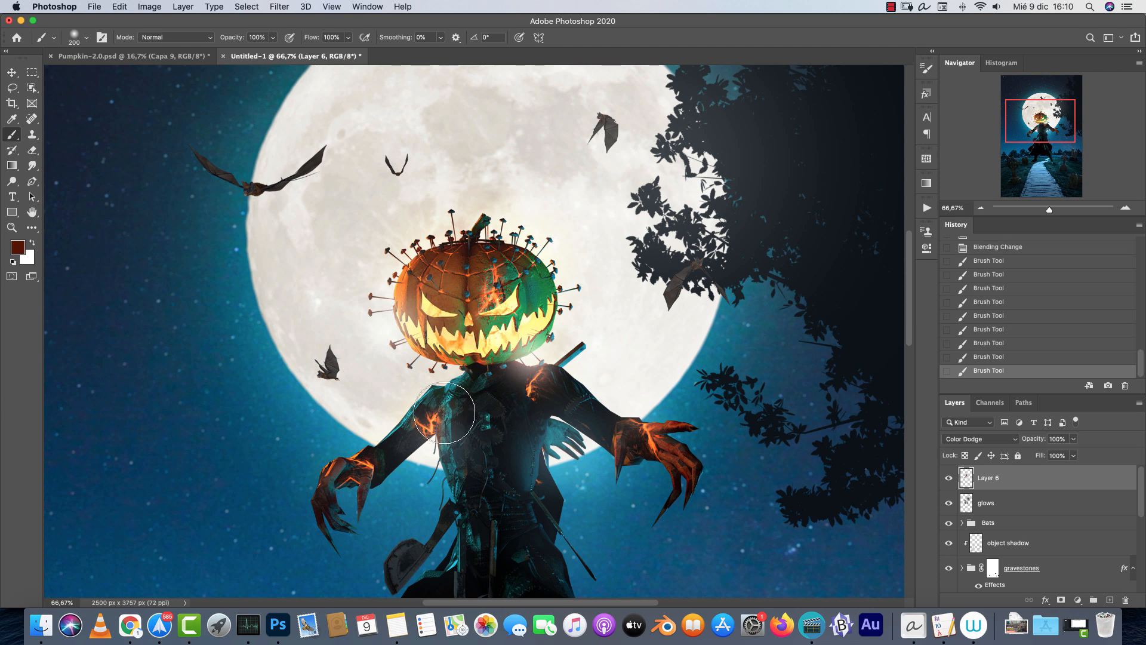
Dab one more warm glow on the pumpkin's face and compare the image with the Color Dodge layer hidden and shown.
{"action": "left_click", "coordinate": [434, 330]}
{"action": "key", "text": "bracketright"}
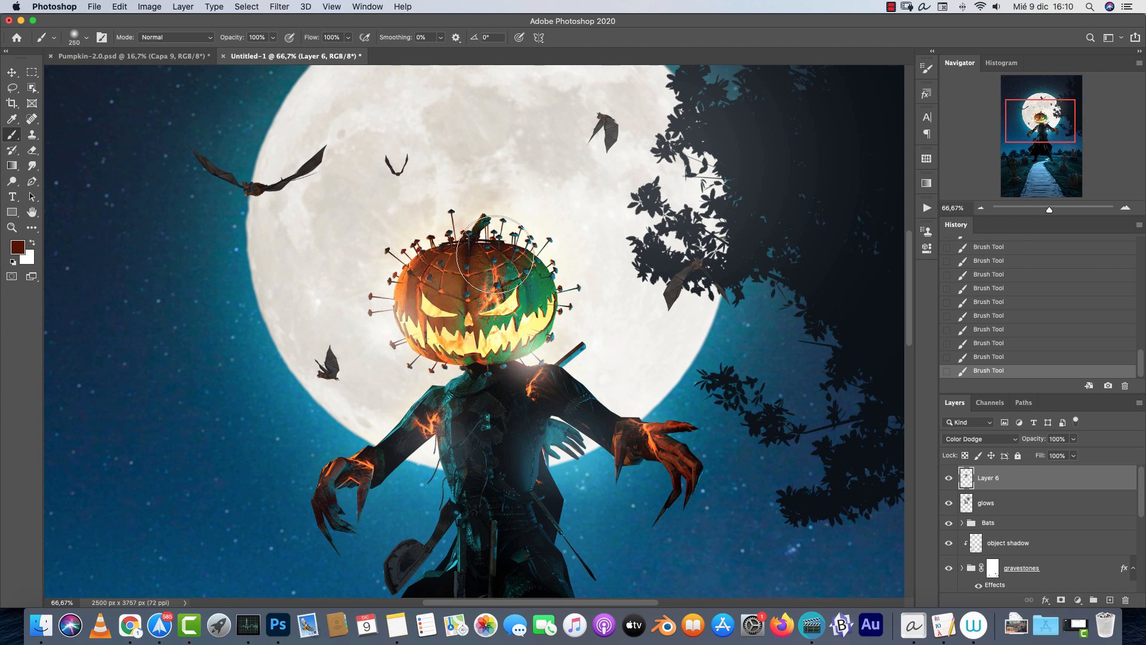
{"action": "left_click", "coordinate": [949, 477]}
{"action": "left_click", "coordinate": [951, 477]}
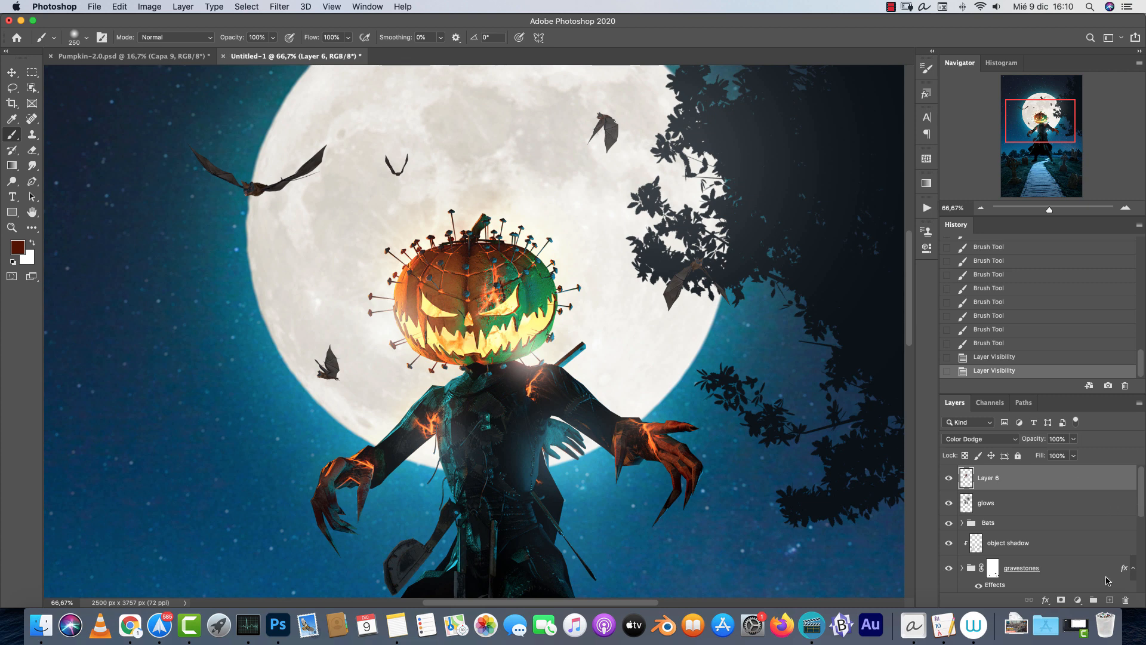
Add a Color Lookup adjustment layer above all layers and apply the EdgyAmber.3DL table.
{"action": "left_click", "coordinate": [1077, 600]}
{"action": "left_click", "coordinate": [1096, 519]}
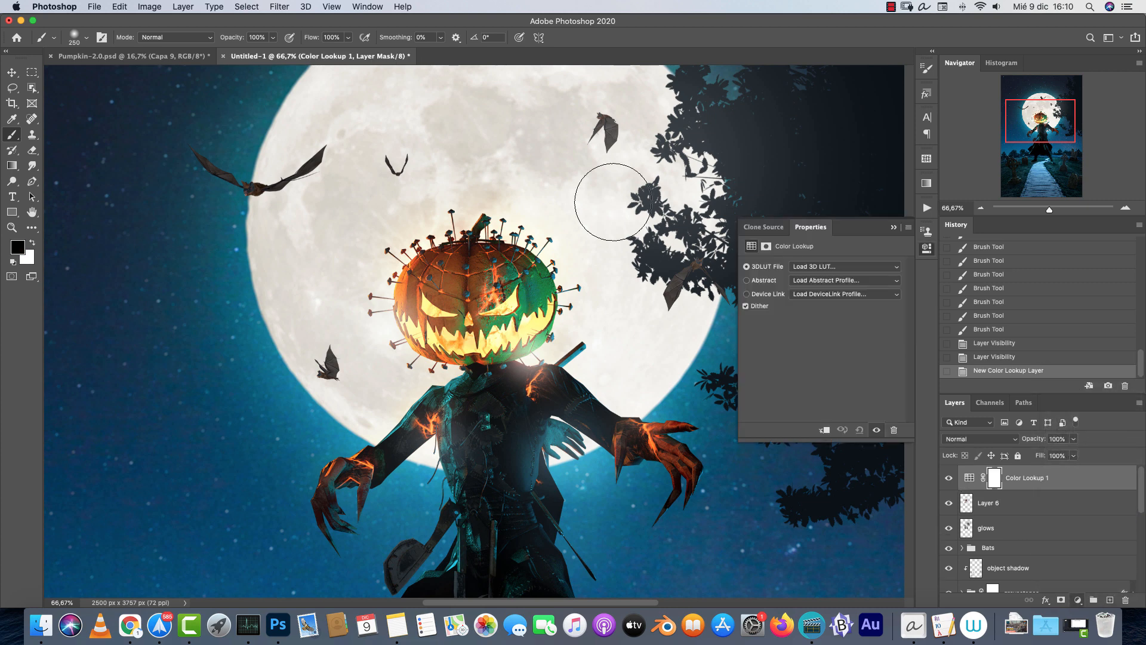
{"action": "left_click", "coordinate": [868, 268]}
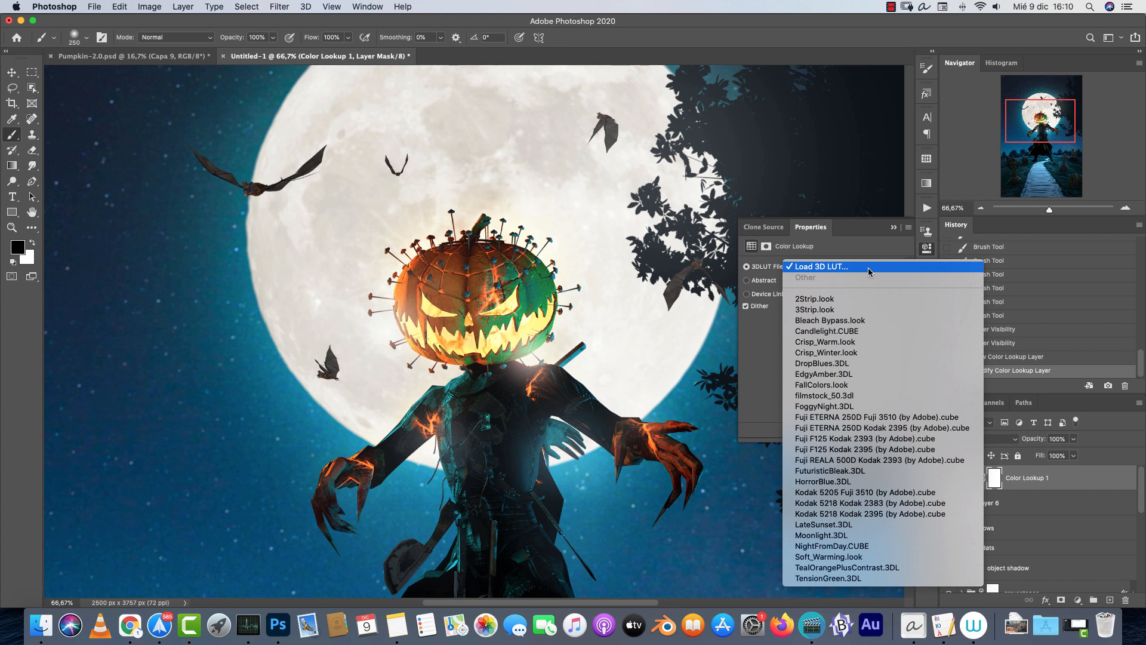
{"action": "left_click", "coordinate": [862, 374]}
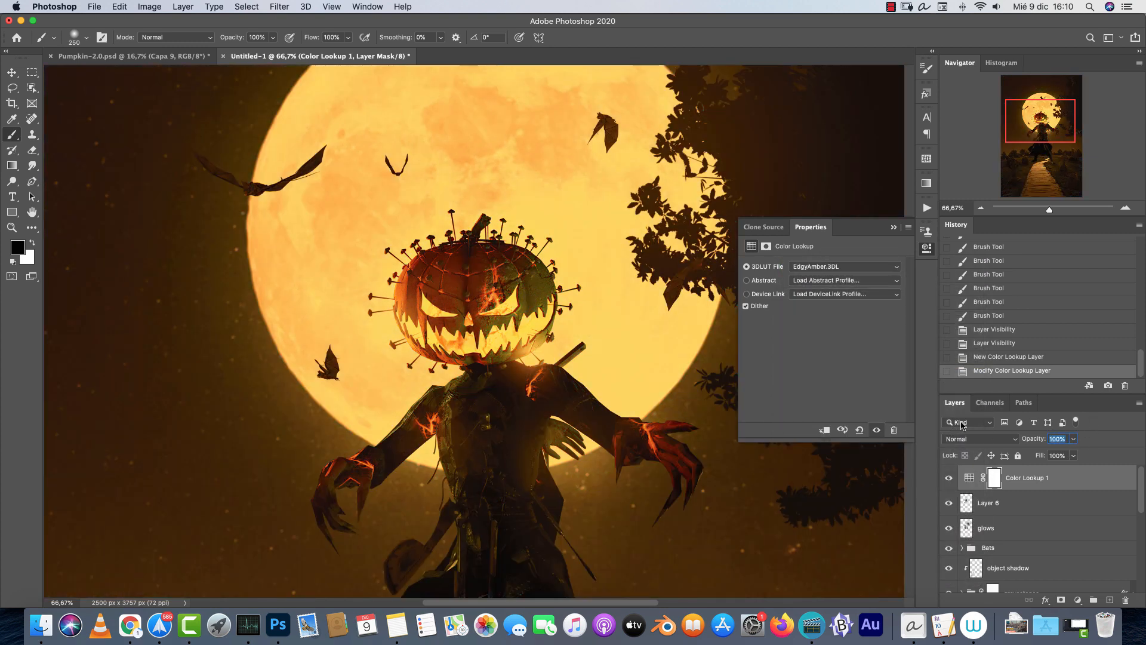
Set the amber Color Lookup layer's opacity to 16% and compare the whole scene with and without it.
{"action": "type", "text": "16"}
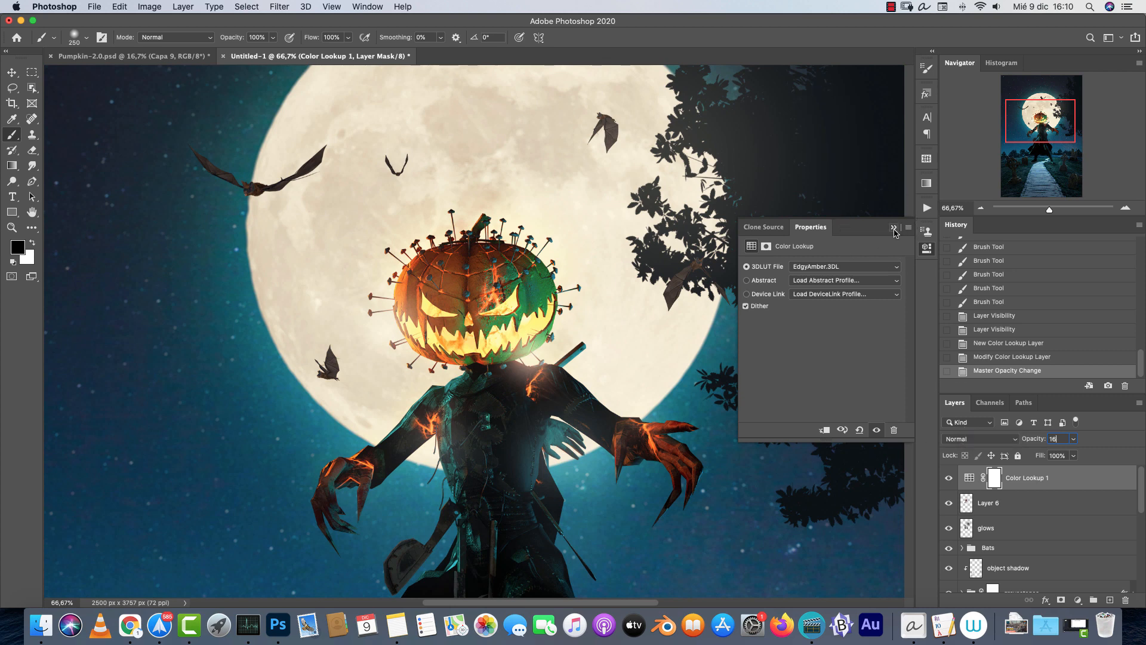
{"action": "left_click", "coordinate": [894, 228]}
{"action": "key", "text": "Return"}
{"action": "key", "text": "super+minus"}
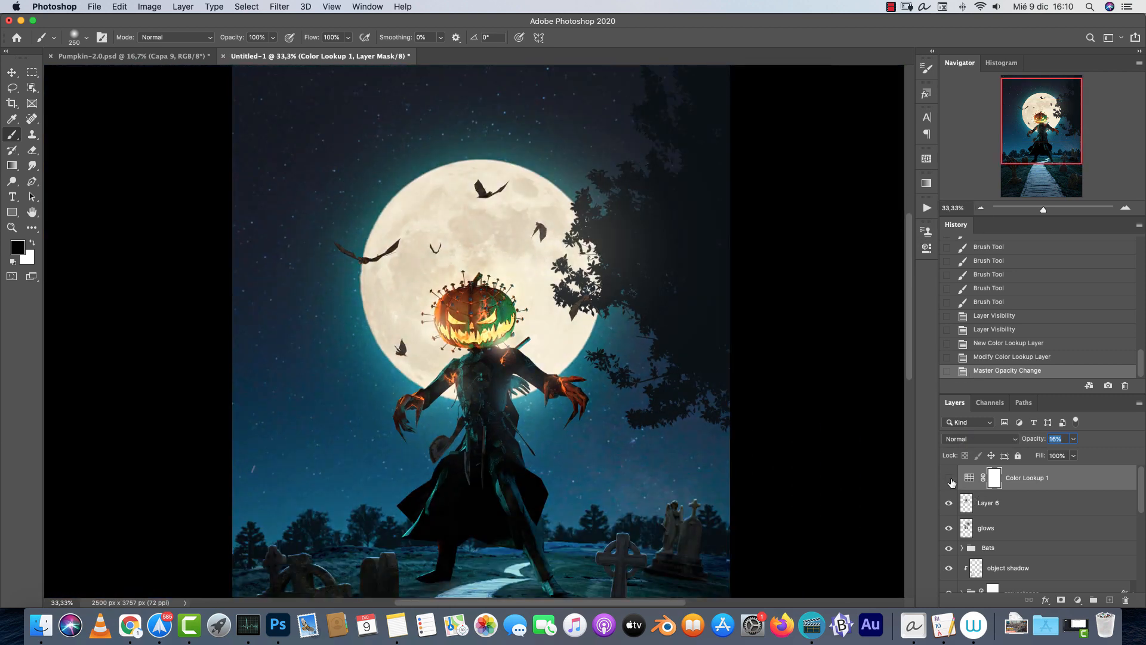
{"action": "left_click", "coordinate": [951, 481]}
{"action": "left_click", "coordinate": [952, 482]}
{"action": "left_click", "coordinate": [952, 482]}
{"action": "left_click", "coordinate": [951, 482]}
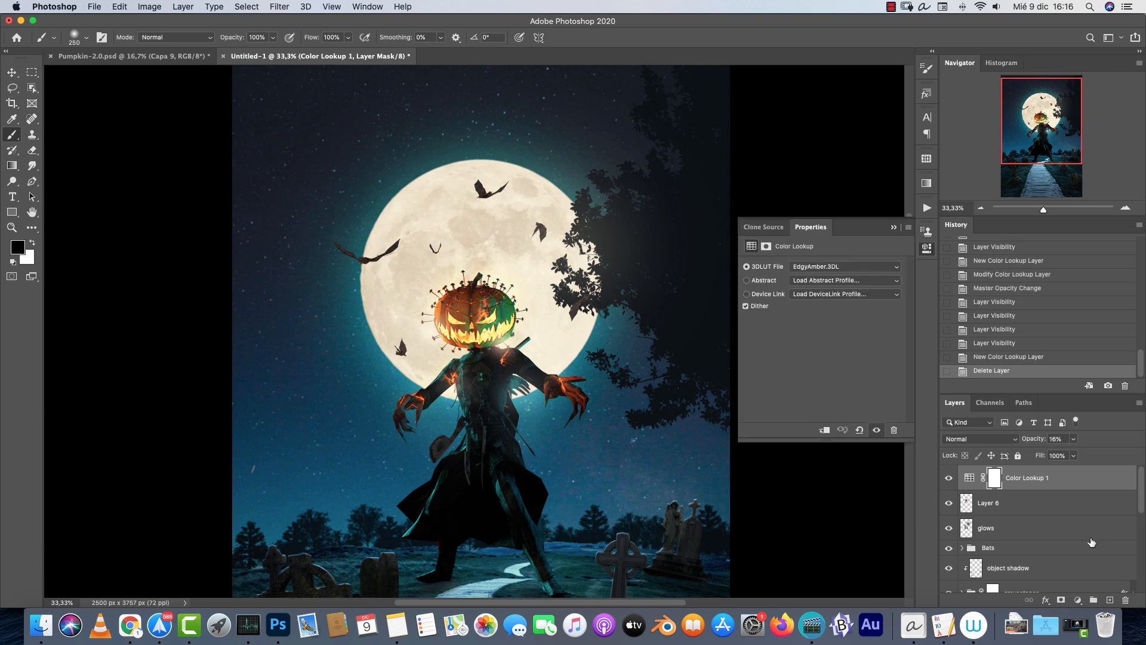
Duplicate the Color Lookup layer and load PSDBox-PA24.cube into the copy from the Portrait-Awesome-LUTs Presets folder.
{"action": "key", "text": "super+j"}
{"action": "left_click", "coordinate": [857, 267]}
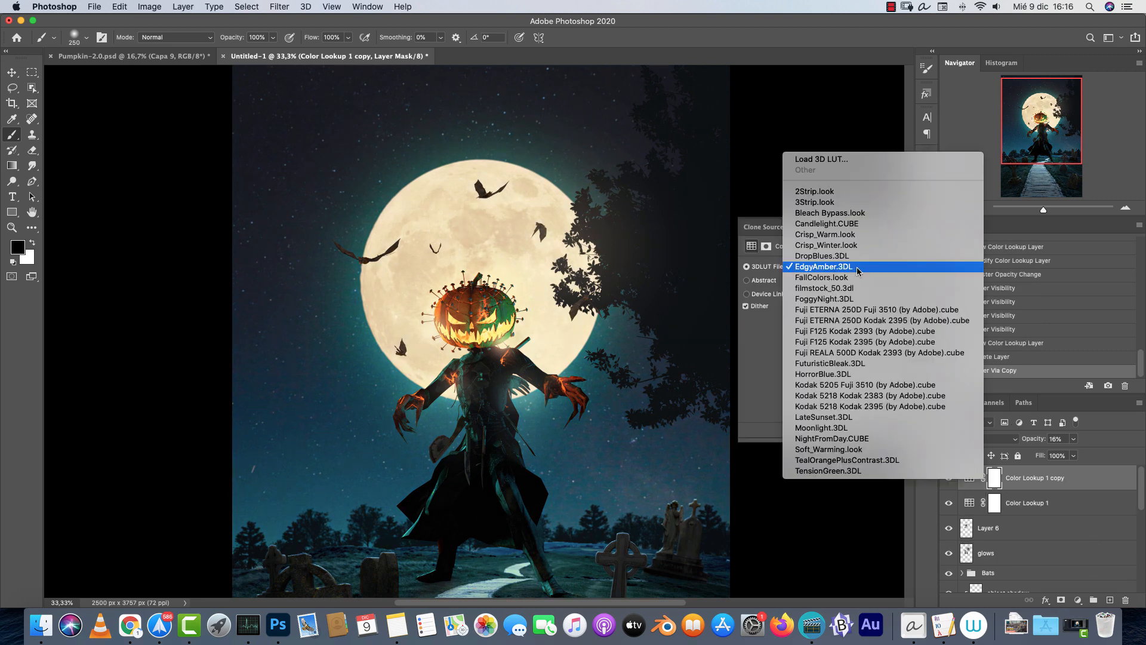
{"action": "left_click", "coordinate": [813, 160]}
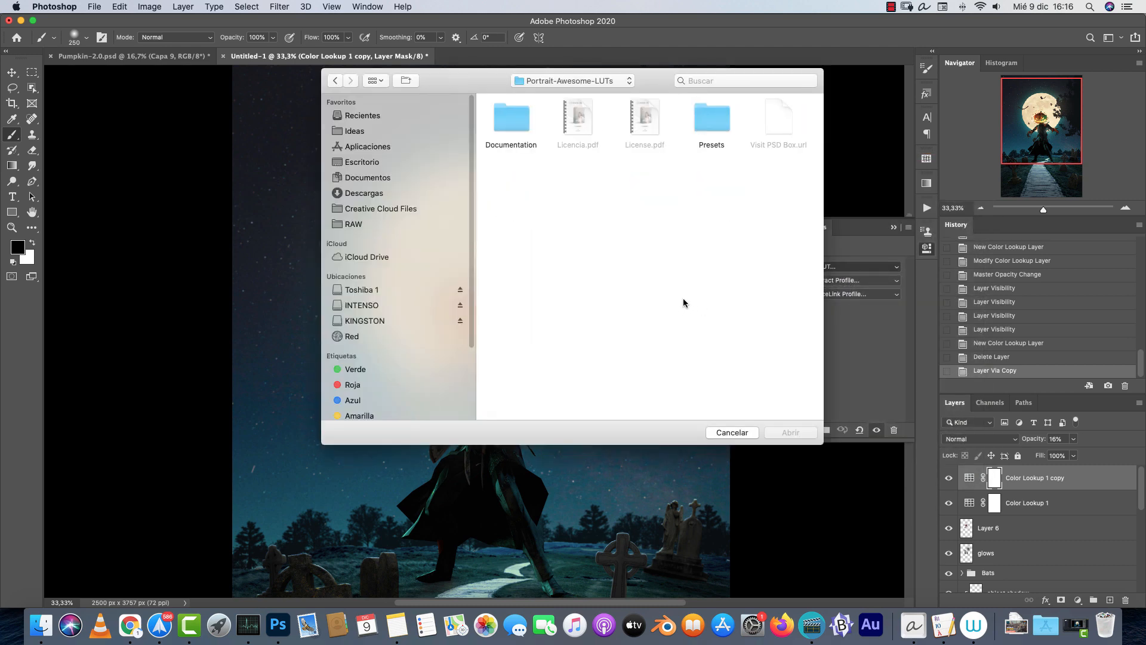
{"action": "double_click", "coordinate": [716, 127]}
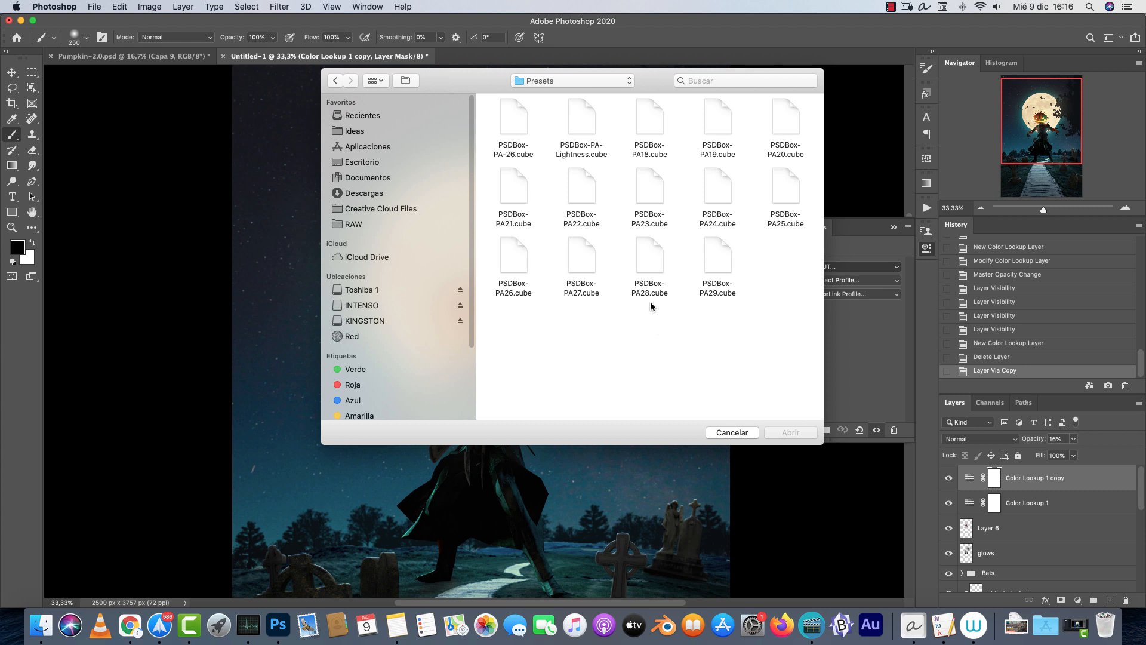
{"action": "left_click", "coordinate": [718, 202]}
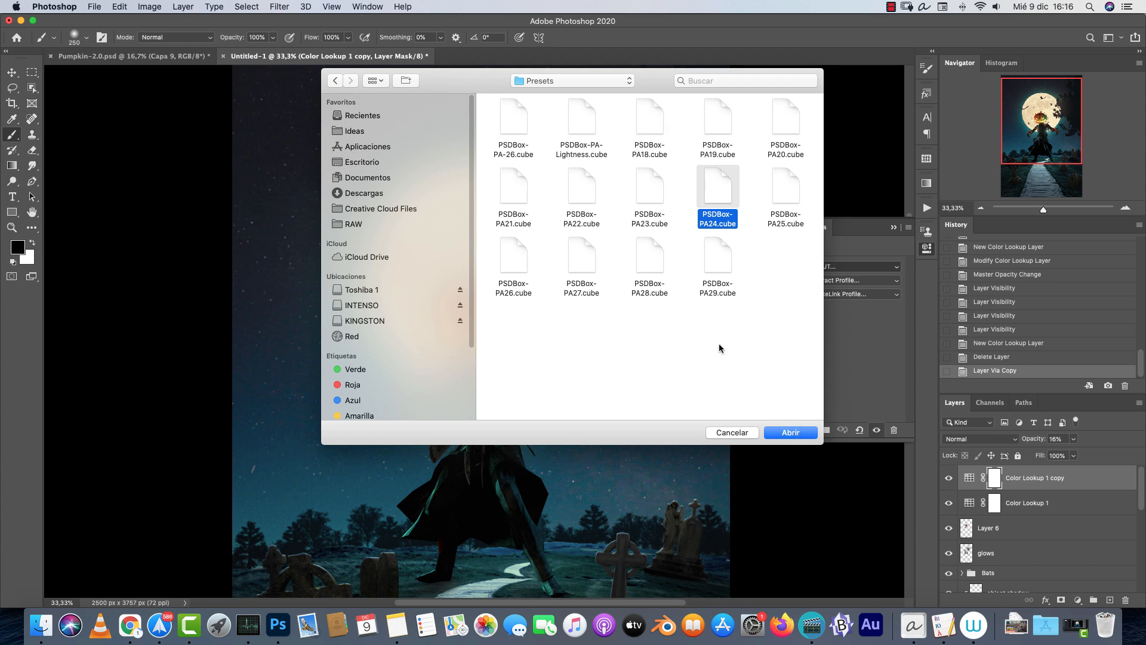
{"action": "left_click", "coordinate": [791, 434]}
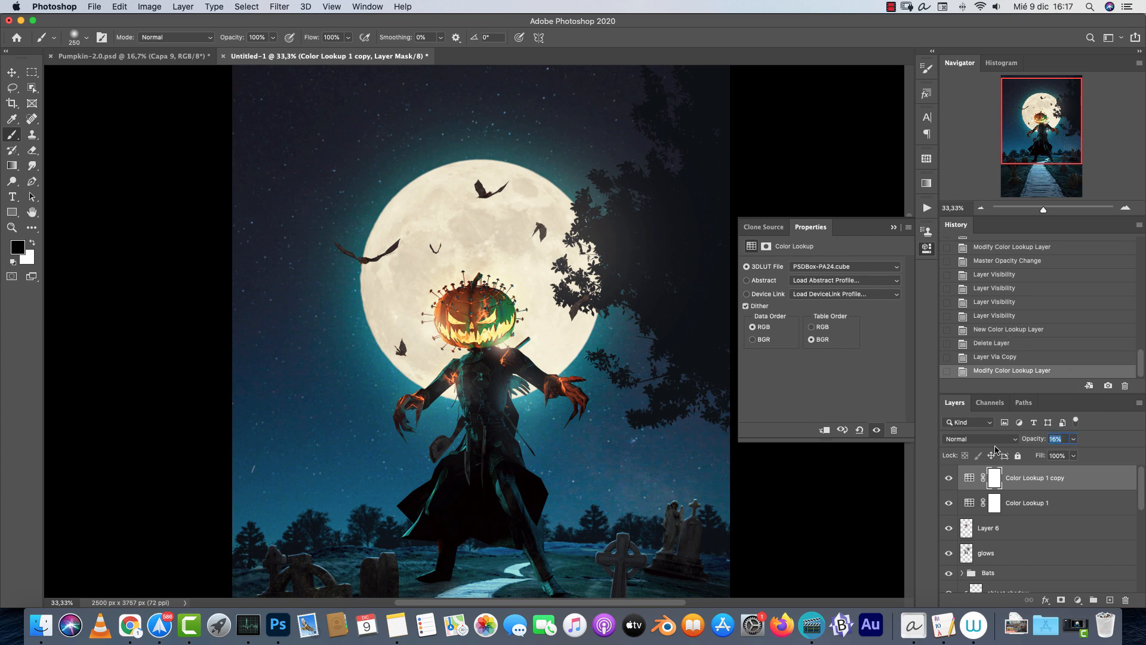
Set the PSDBox-PA24 Color Lookup layer's opacity to 54% and compare the scene with and without it.
{"action": "type", "text": "54"}
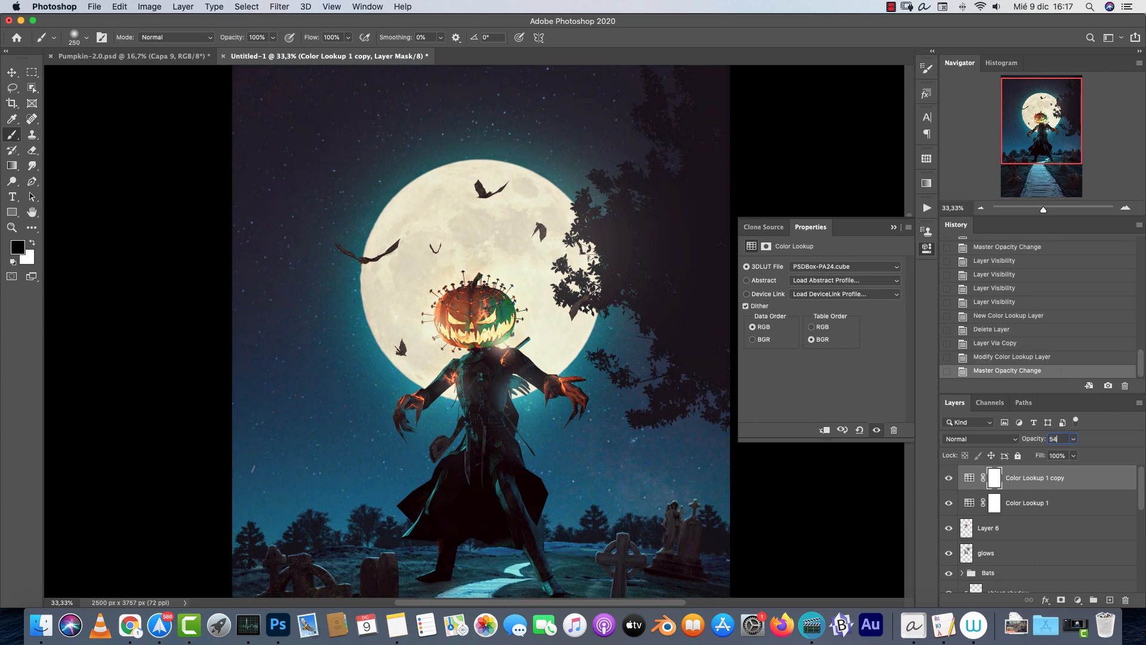
{"action": "key", "text": "Return"}
{"action": "left_click", "coordinate": [927, 247]}
{"action": "left_click_drag", "start_coordinate": [1033, 139], "coordinate": [1032, 158]}
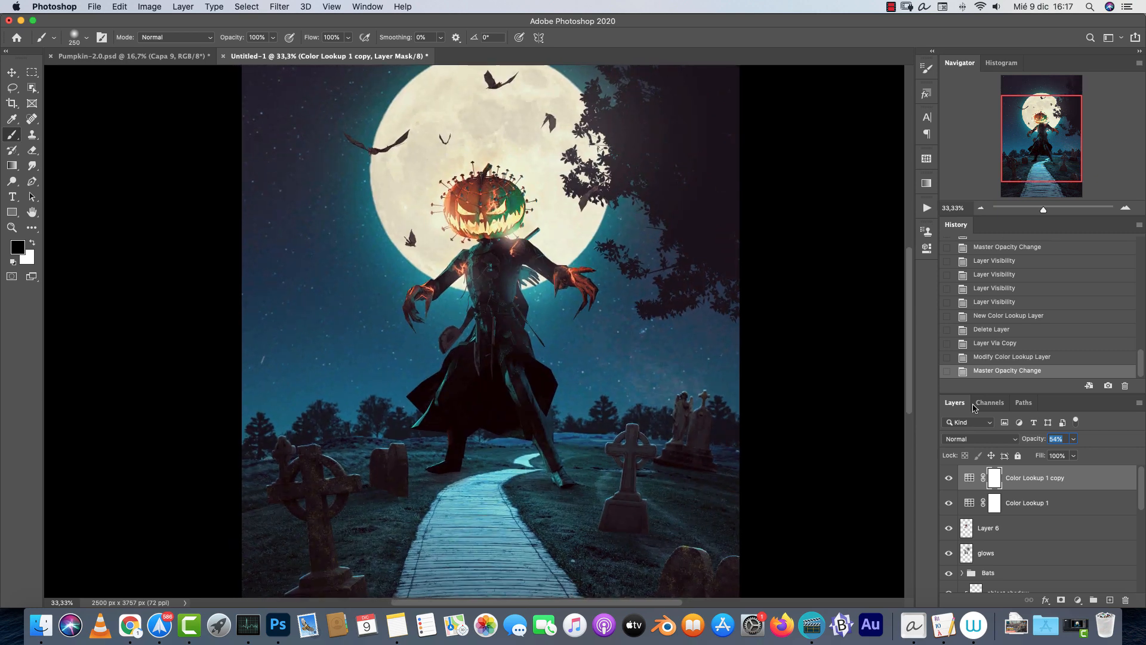
{"action": "left_click", "coordinate": [949, 479]}
{"action": "left_click", "coordinate": [949, 479]}
{"action": "left_click", "coordinate": [949, 478]}
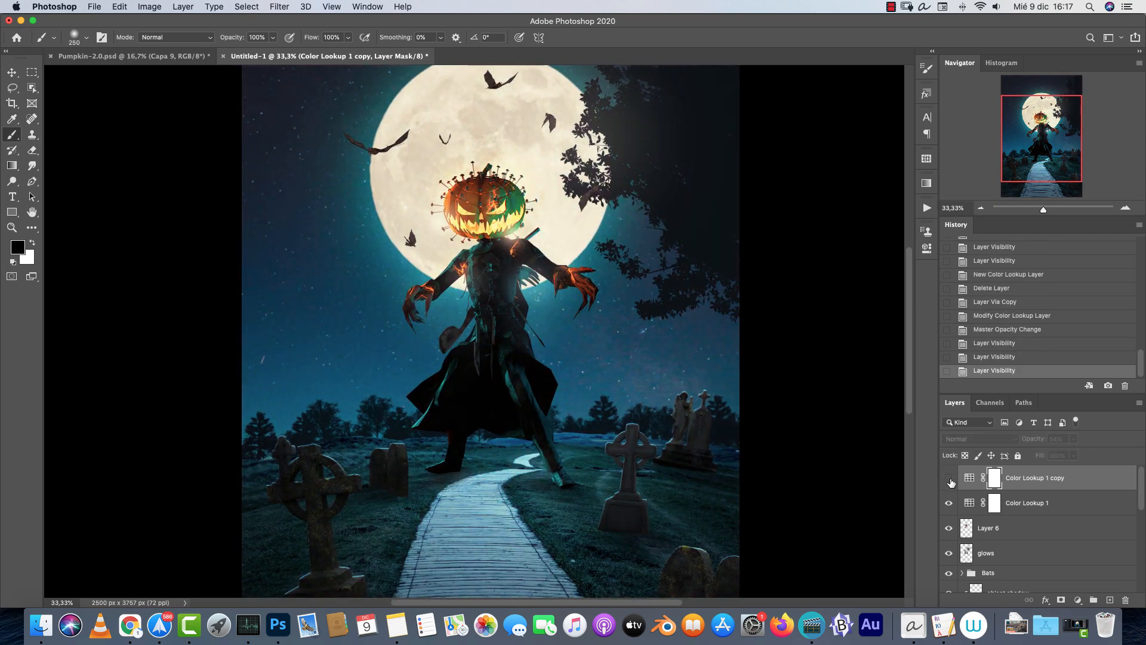
{"action": "left_click", "coordinate": [949, 479]}
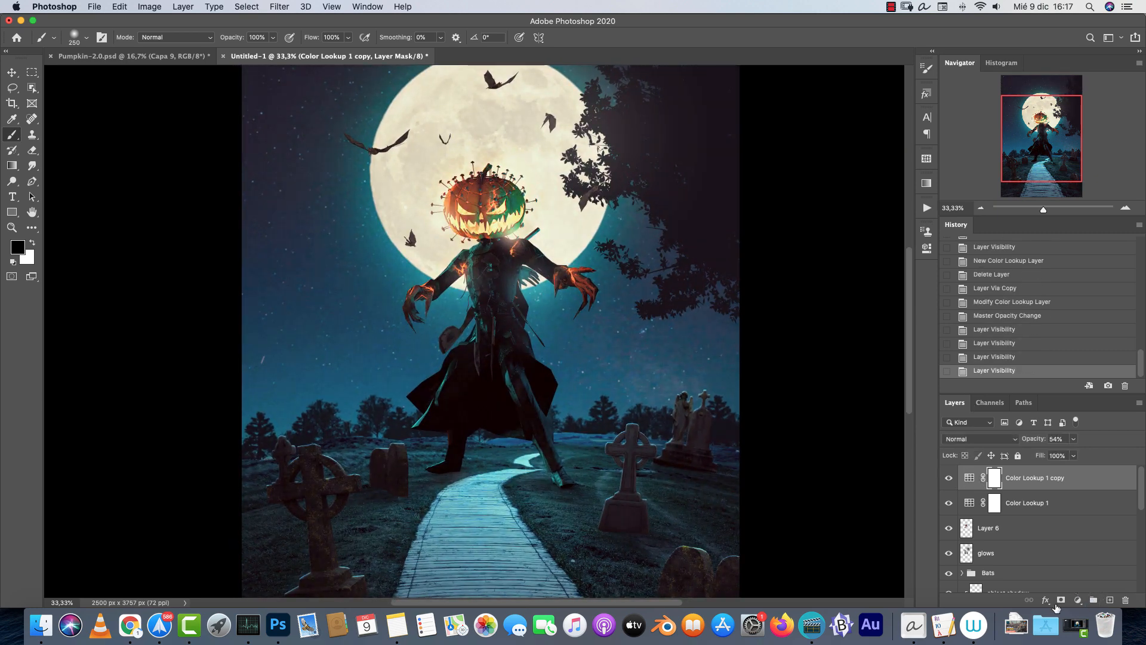
Duplicate the PSDBox-PA24 Color Lookup layer and load PSDBox-LA-14.3dl into the copy from the Artistic-Landscape-LUTs 3dl folder.
{"action": "key", "text": "super+j"}
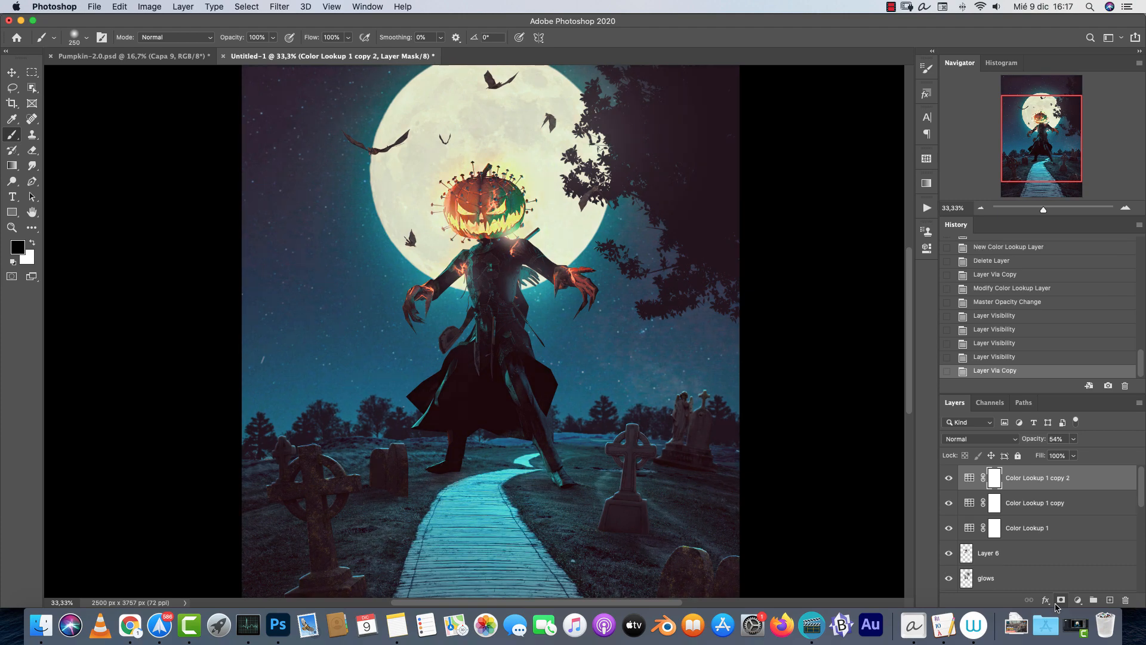
{"action": "double_click", "coordinate": [970, 479]}
{"action": "left_click", "coordinate": [860, 266]}
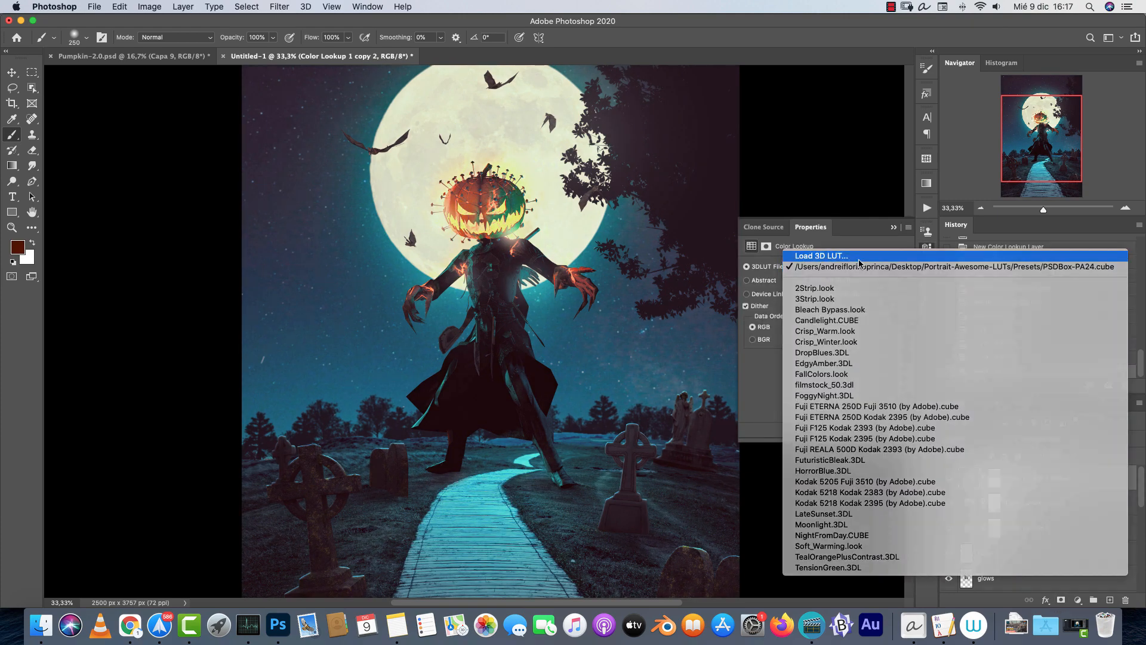
{"action": "left_click", "coordinate": [858, 257]}
{"action": "left_click", "coordinate": [572, 80]}
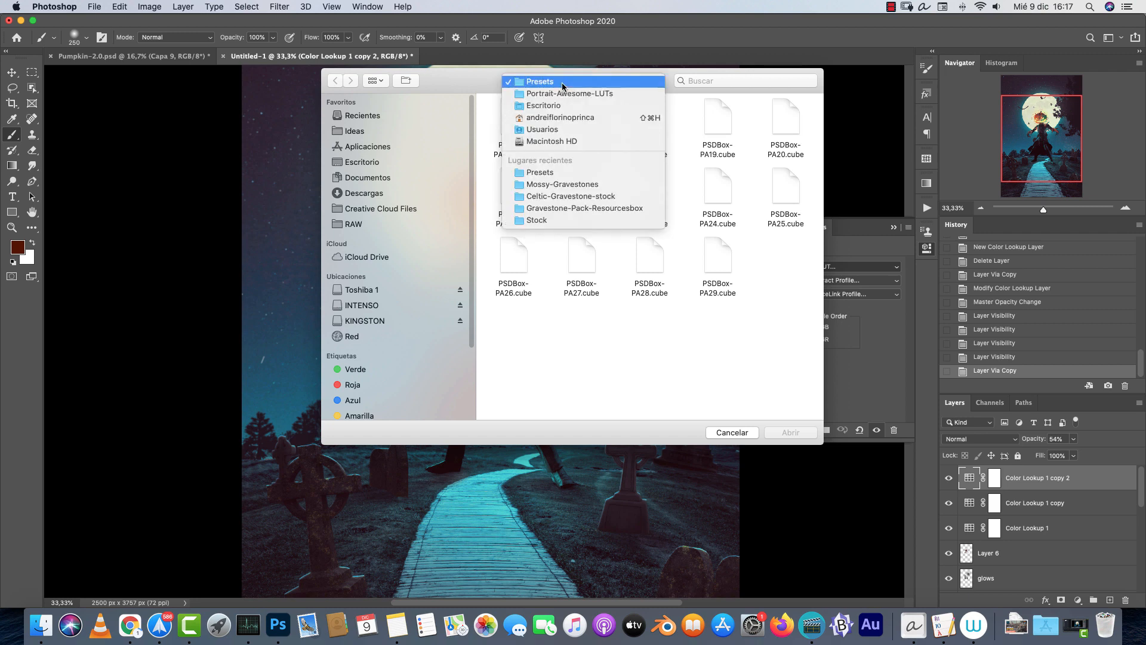
{"action": "left_click", "coordinate": [564, 91]}
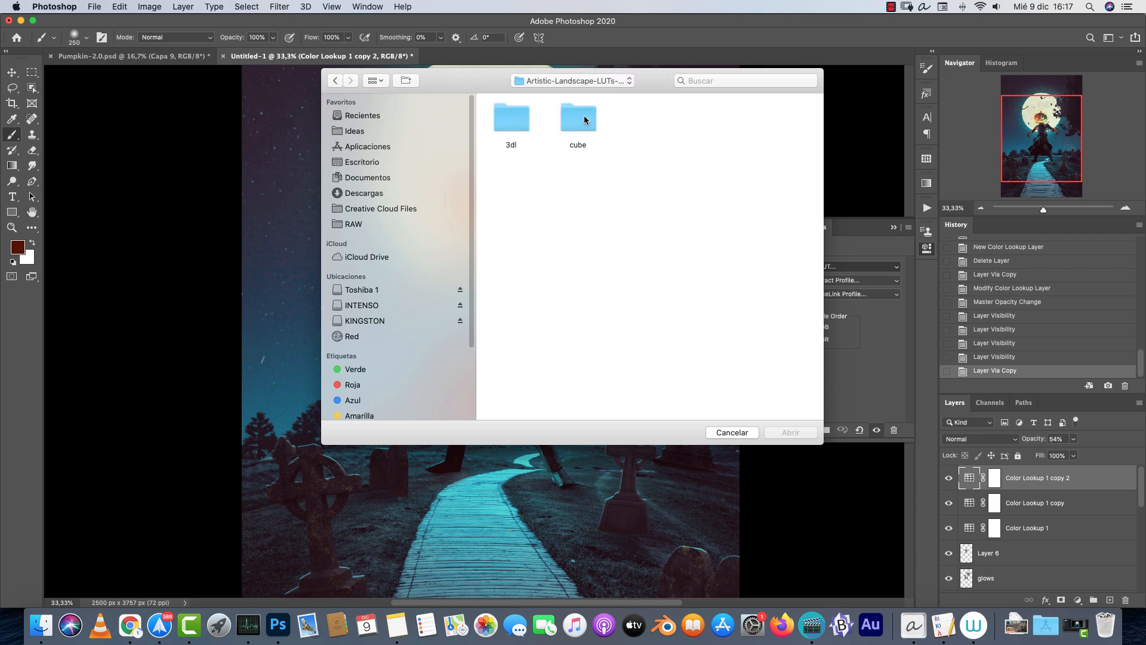
{"action": "double_click", "coordinate": [519, 121]}
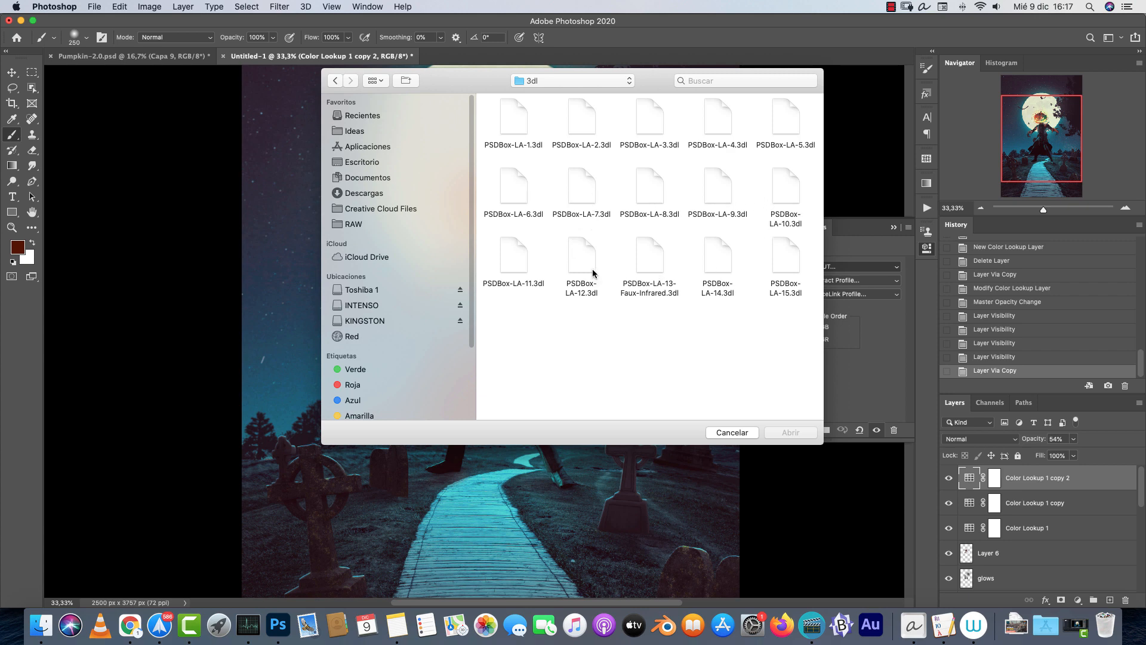
{"action": "left_click", "coordinate": [716, 263]}
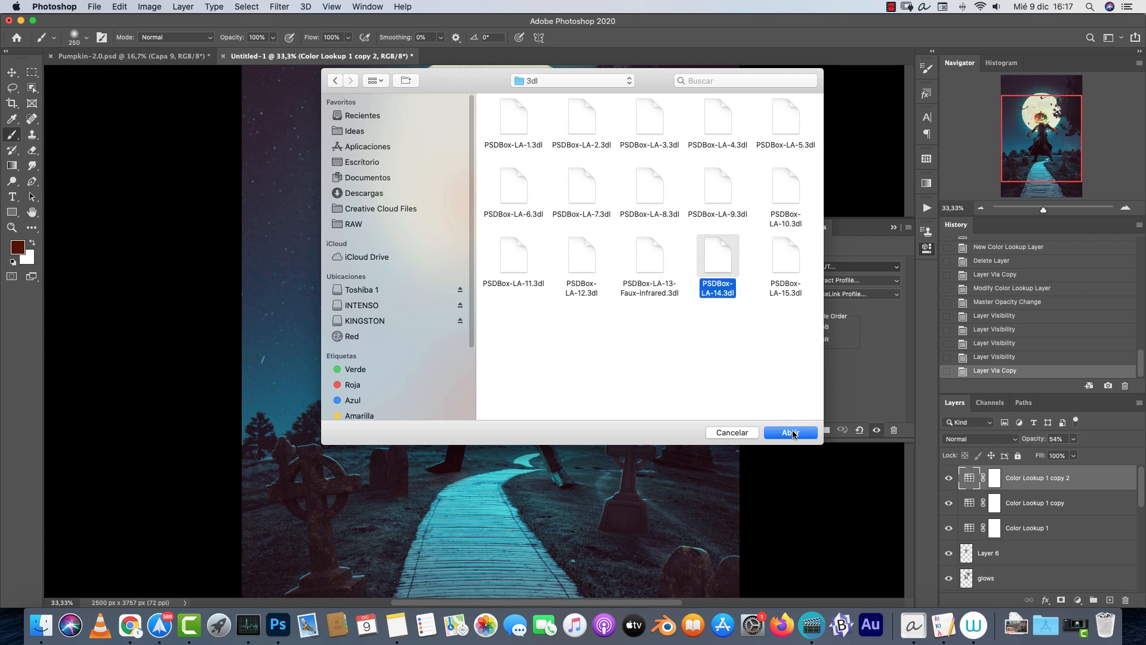
{"action": "left_click", "coordinate": [792, 433]}
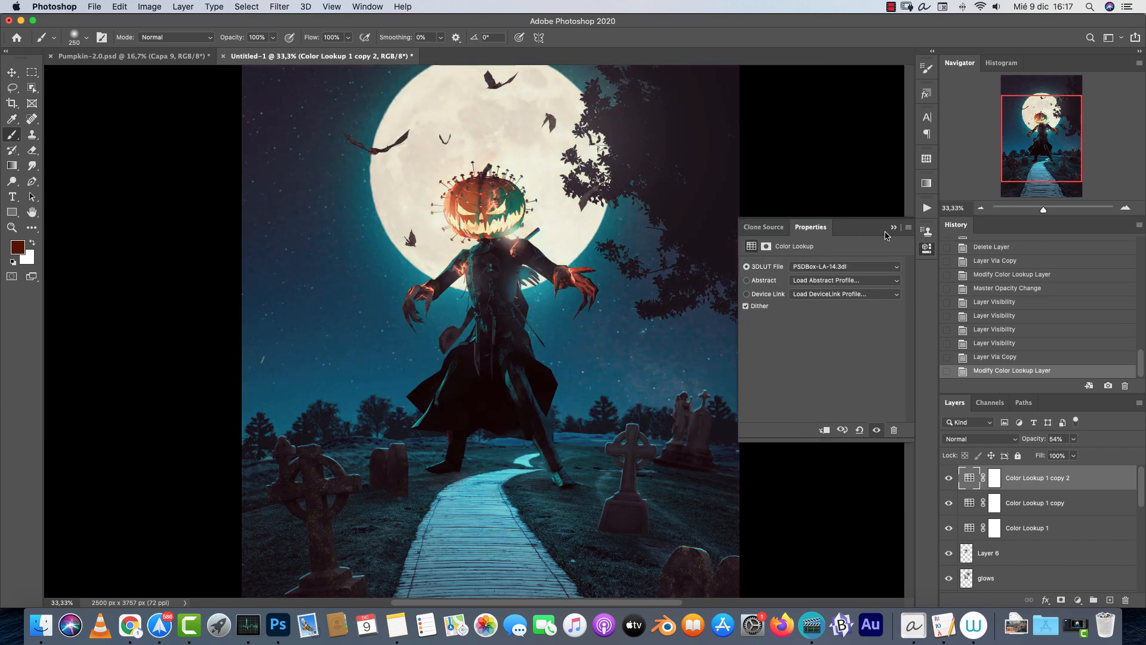
Set the PSDBox-LA-14 Color Lookup layer's opacity to 45%.
{"action": "left_click", "coordinate": [894, 227]}
{"action": "left_click", "coordinate": [1057, 439]}
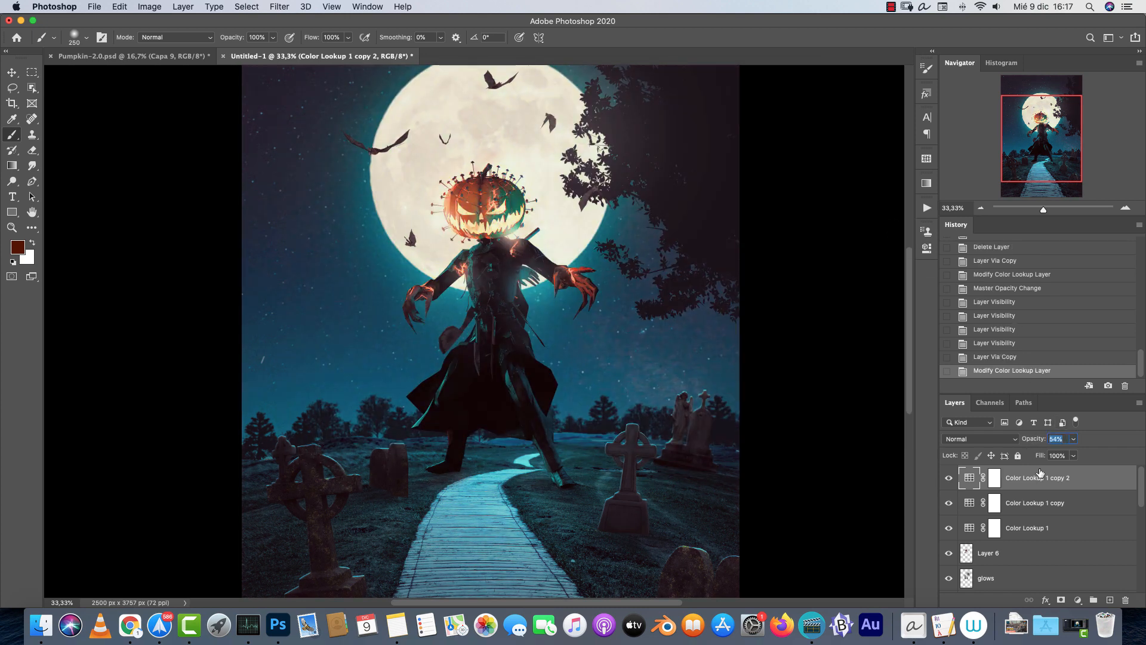
{"action": "type", "text": "45"}
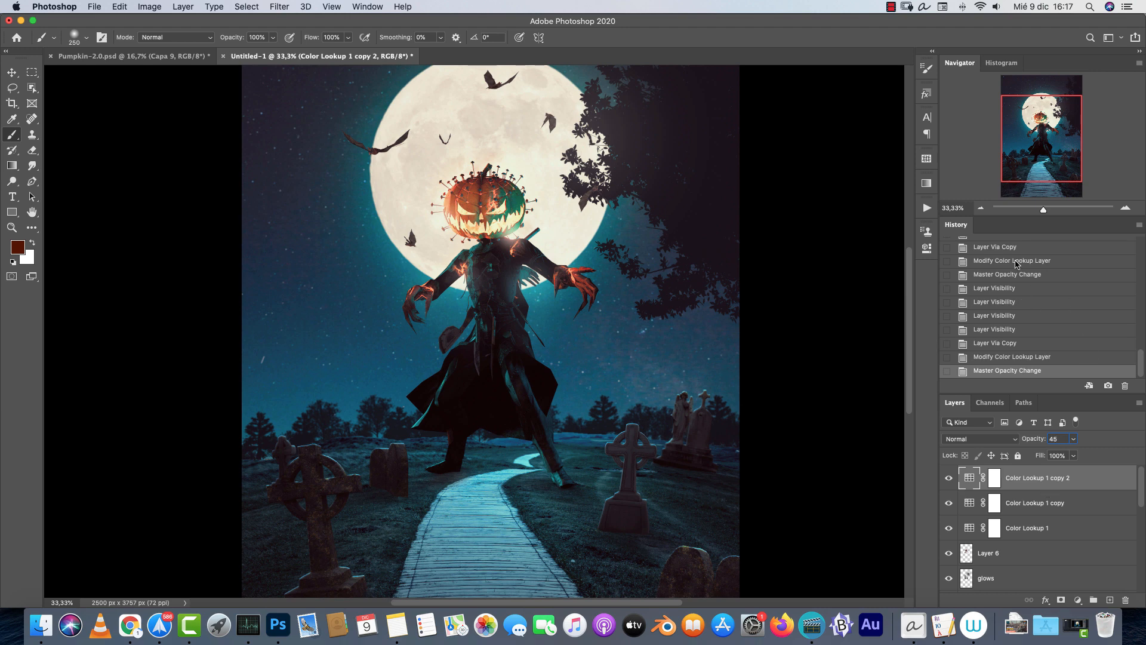
Compare the whole scene with and without the topmost Color Lookup layer.
{"action": "key", "text": "Return"}
{"action": "key", "text": "super+minus"}
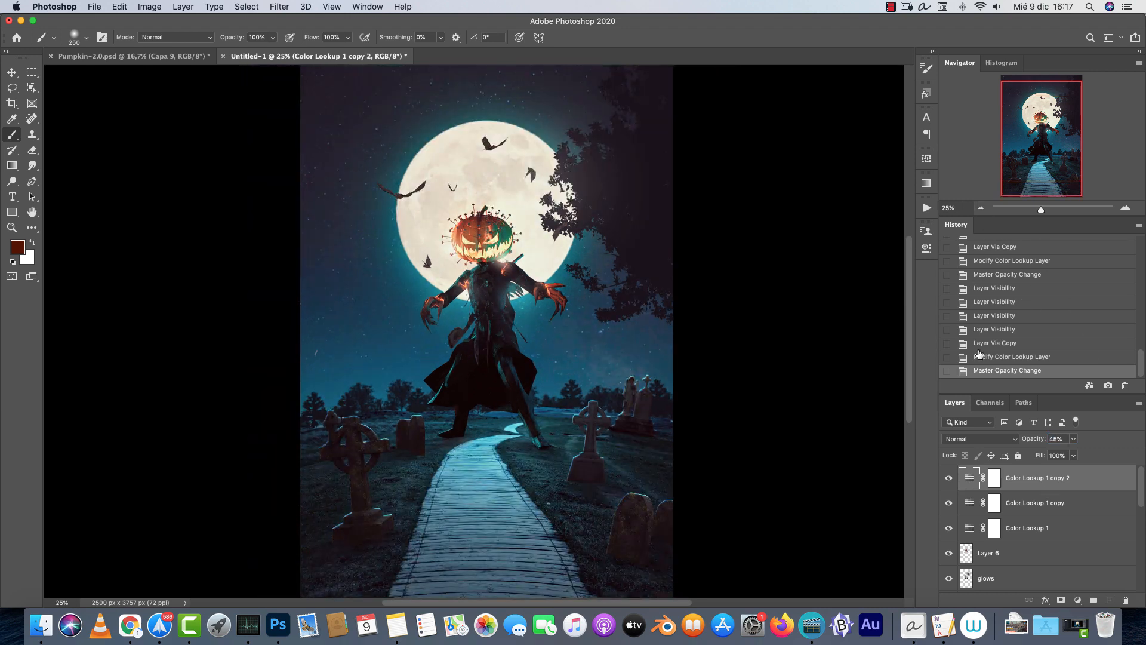
{"action": "left_click", "coordinate": [949, 478]}
{"action": "left_click", "coordinate": [948, 478]}
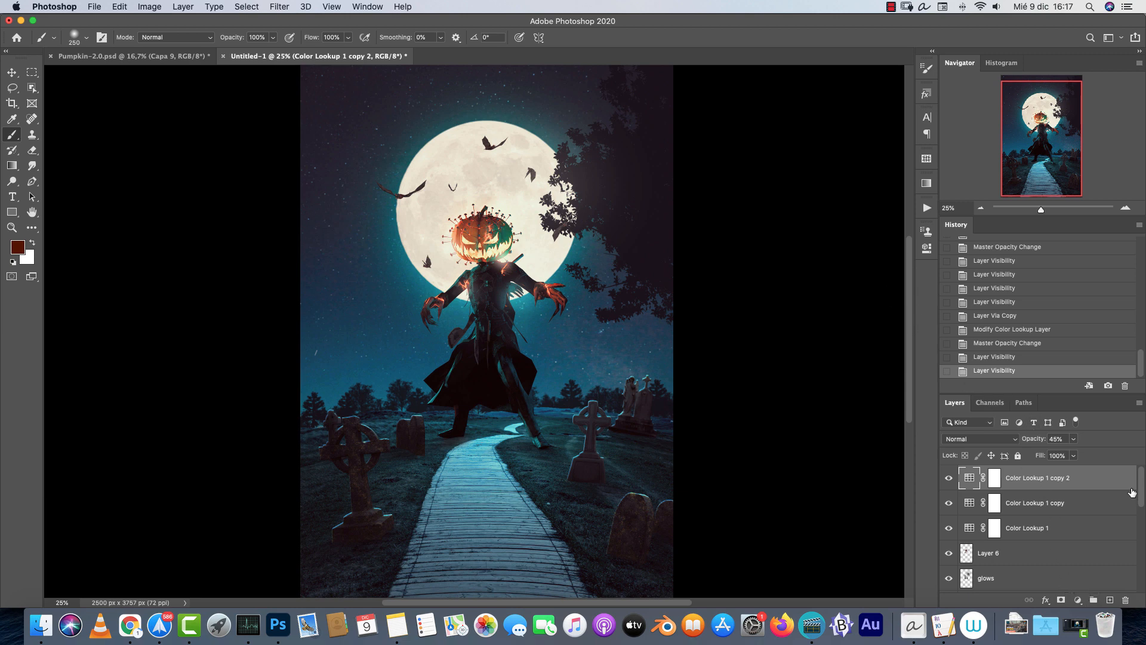
Stamp all visible layers into a new layer at the top of the stack and open it in the Camera Raw Filter.
{"action": "left_click", "coordinate": [1109, 600]}
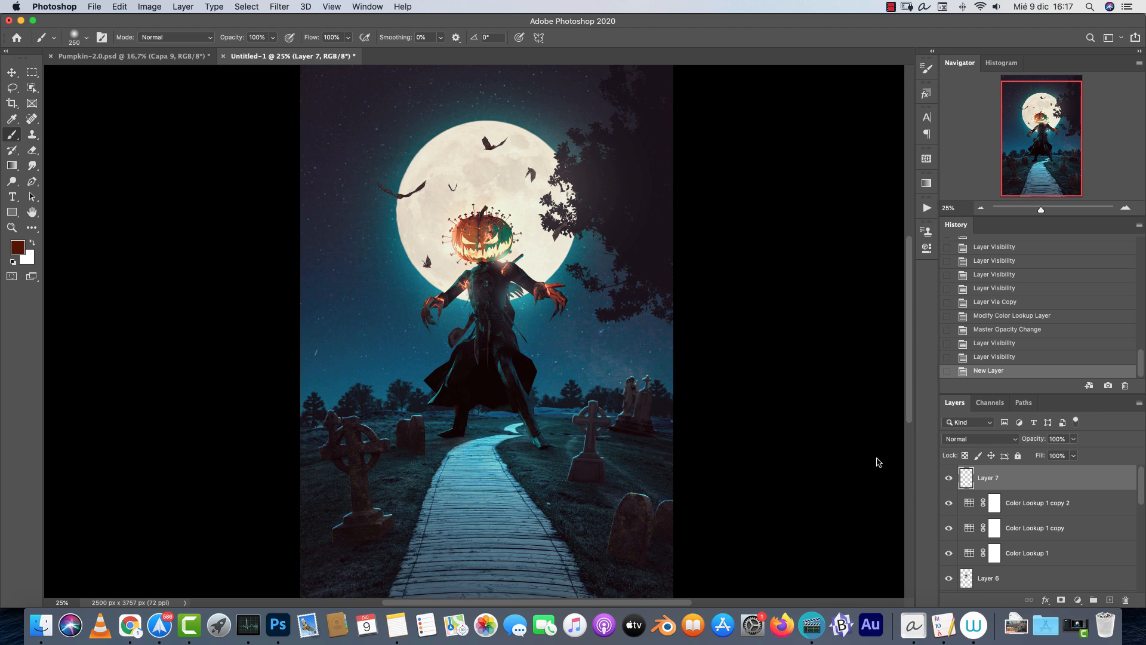
{"action": "key", "text": "super+alt+shift+e"}
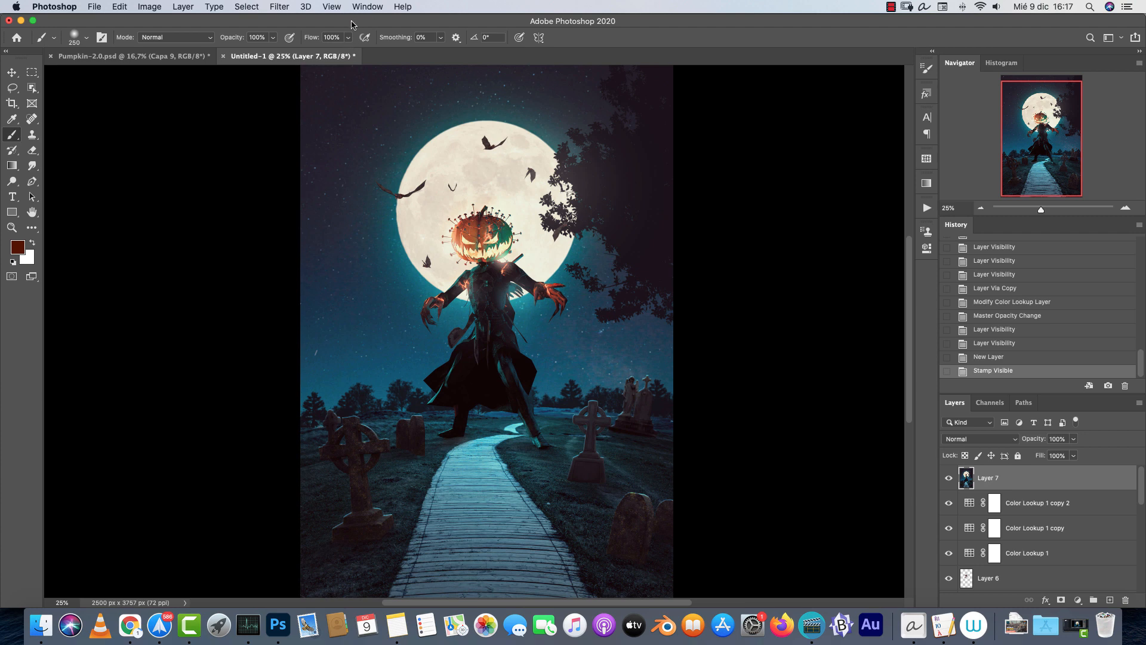
{"action": "left_click", "coordinate": [284, 8]}
{"action": "left_click", "coordinate": [329, 79]}
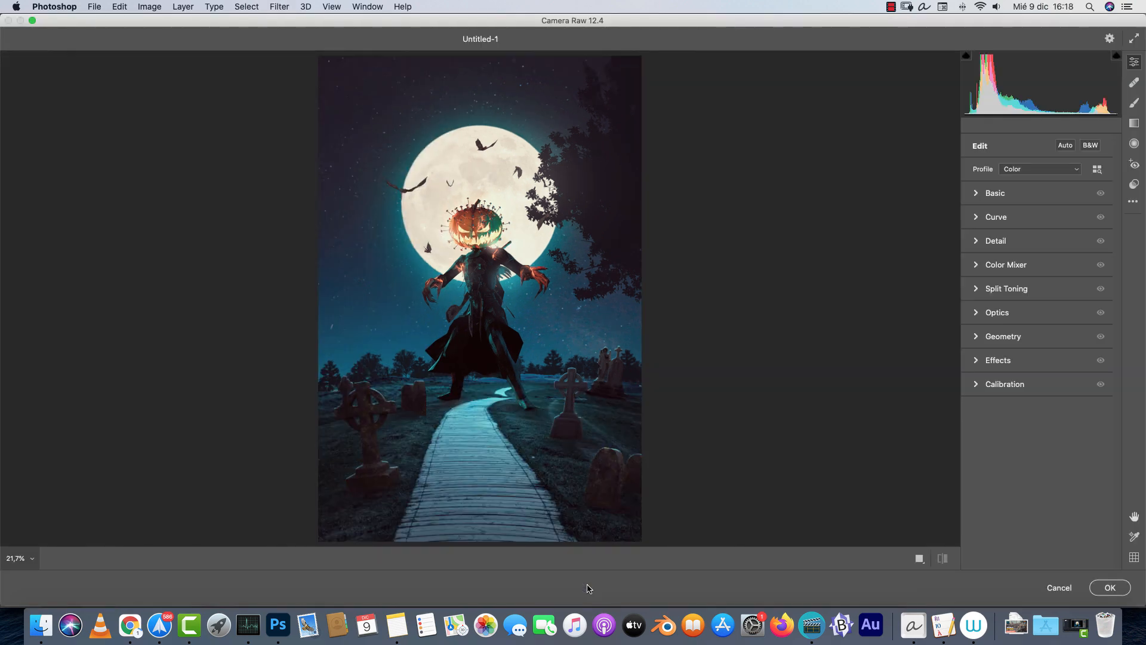
In the Basic settings, set Clarity to +8, Tint to -25 and Temperature to +15.
{"action": "left_click", "coordinate": [980, 194]}
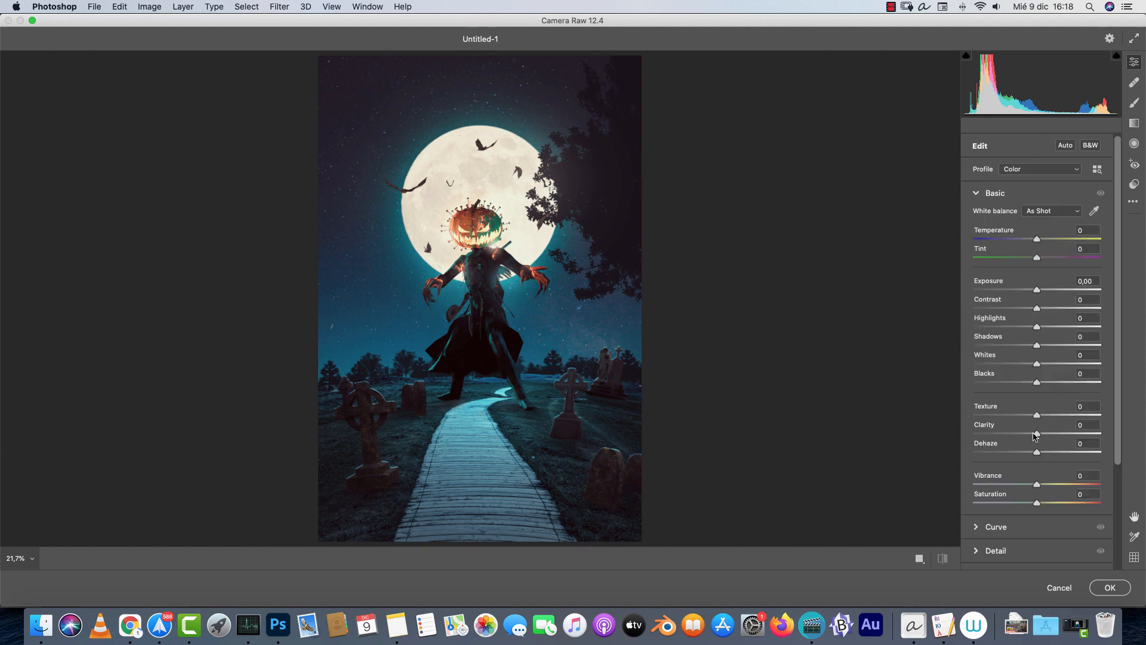
{"action": "left_click_drag", "start_coordinate": [1037, 433], "coordinate": [1042, 434]}
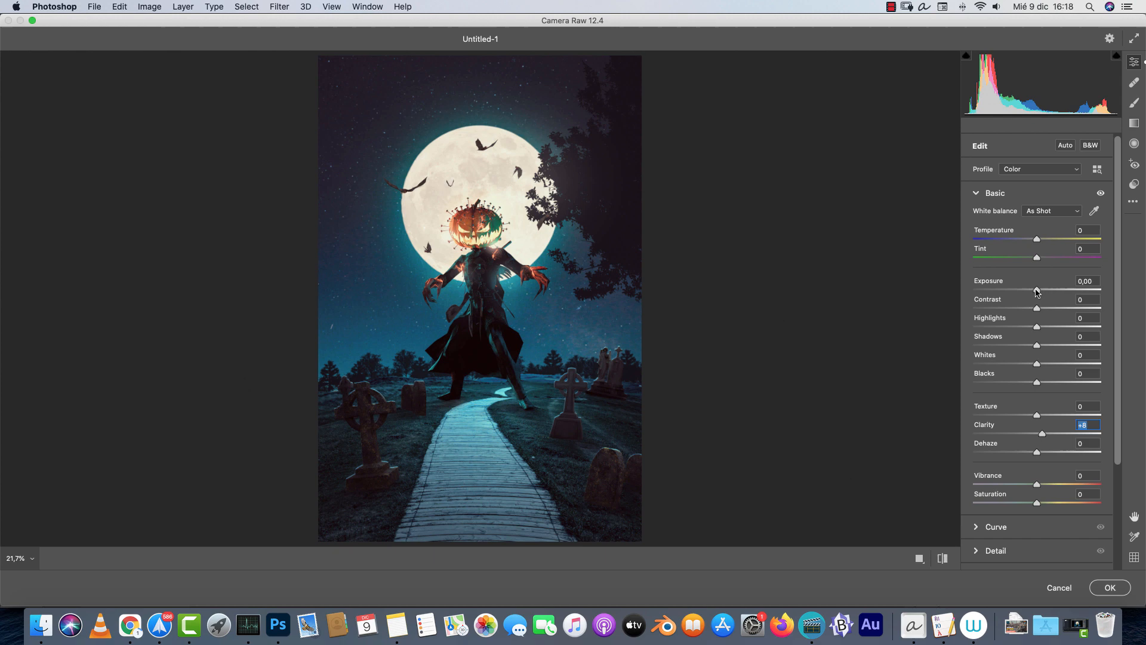
{"action": "left_click_drag", "start_coordinate": [1037, 239], "coordinate": [1021, 260]}
{"action": "left_click", "coordinate": [1045, 240]}
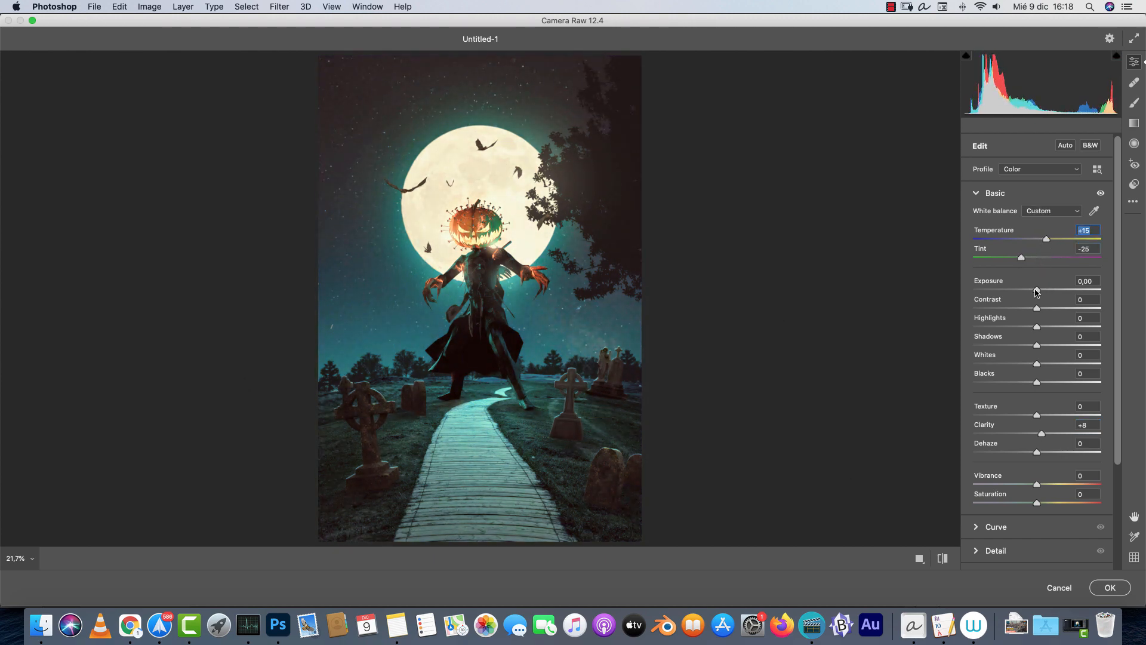
Set Highlights to -26, Shadows to -14, Texture to +13 and Vibrance to +23, and refine Tint to -21 and Temperature to +12.
{"action": "mouse_move", "coordinate": [1036, 341]}
{"action": "left_mouse_down"}
{"action": "mouse_move", "coordinate": [1014, 345]}
{"action": "mouse_move", "coordinate": [999, 327]}
{"action": "mouse_move", "coordinate": [1022, 327]}
{"action": "mouse_move", "coordinate": [1028, 348]}
{"action": "left_mouse_up"}
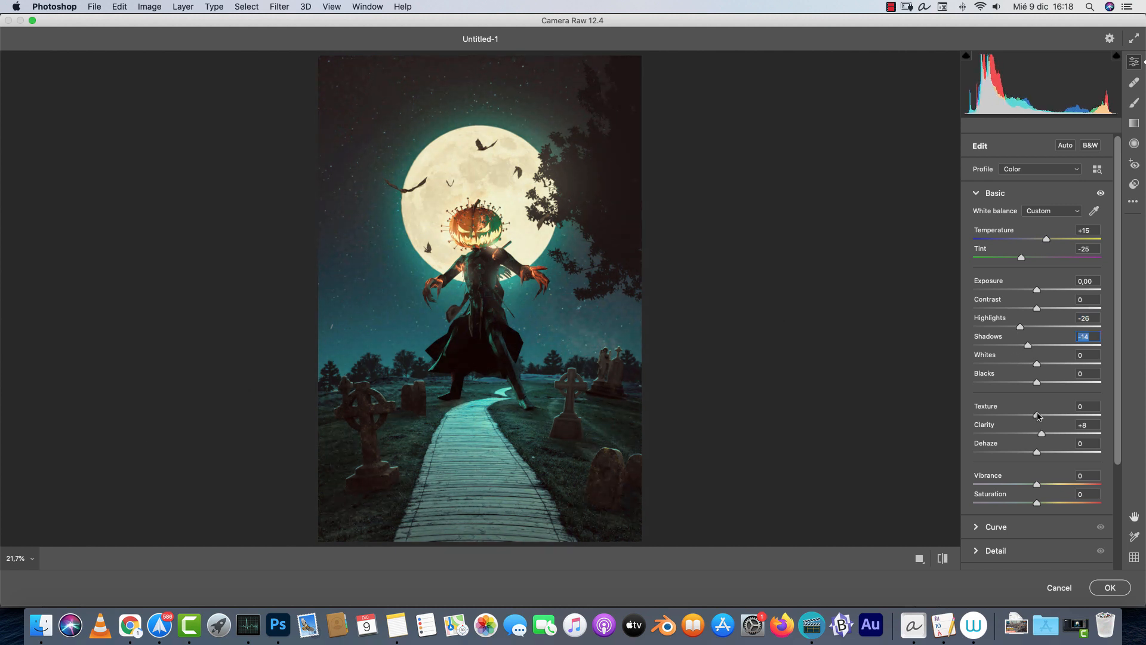
{"action": "mouse_move", "coordinate": [1039, 414]}
{"action": "left_mouse_down"}
{"action": "mouse_move", "coordinate": [1059, 416]}
{"action": "mouse_move", "coordinate": [1046, 417]}
{"action": "left_mouse_up"}
{"action": "left_click_drag", "start_coordinate": [1037, 483], "coordinate": [1051, 483]}
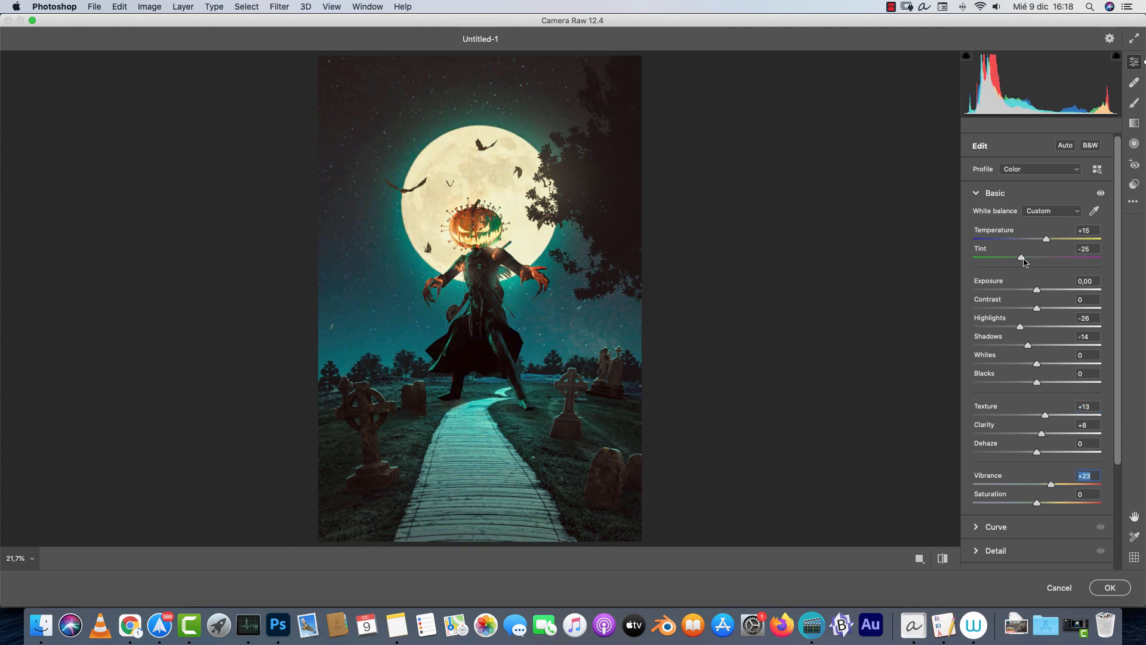
{"action": "left_click_drag", "start_coordinate": [1024, 261], "coordinate": [1045, 242]}
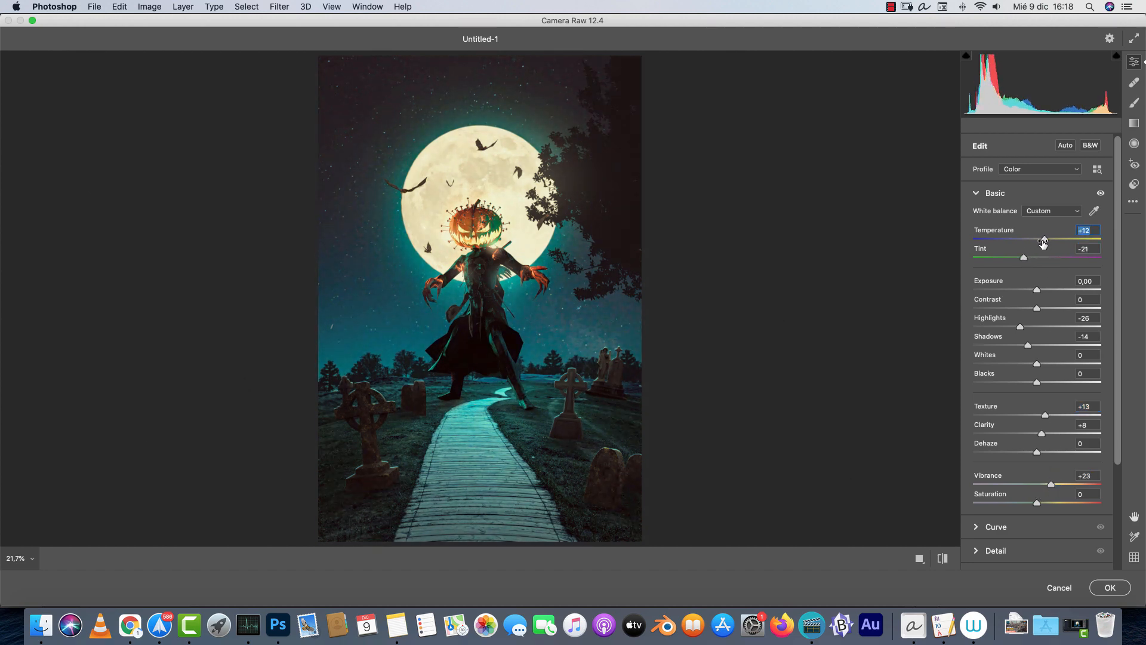
Apply Split Toning with highlights at hue 158 and saturation 22, and shadows at hue 306 and saturation 14.
{"action": "left_click", "coordinate": [978, 193]}
{"action": "left_click", "coordinate": [975, 290]}
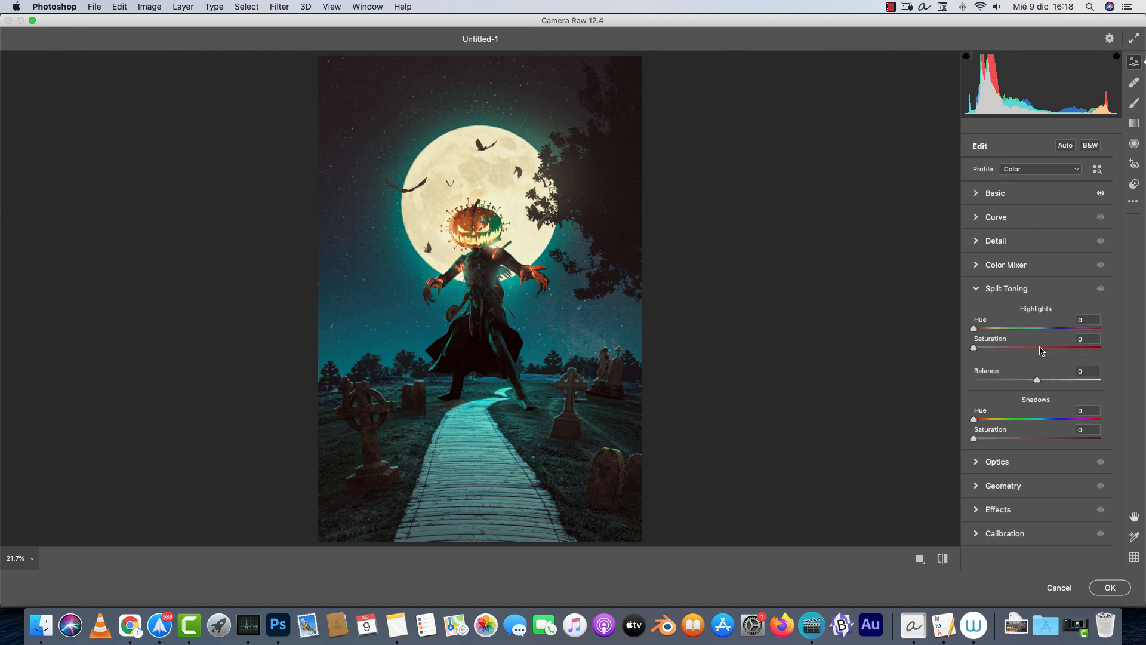
{"action": "left_click_drag", "start_coordinate": [985, 329], "coordinate": [1030, 328]}
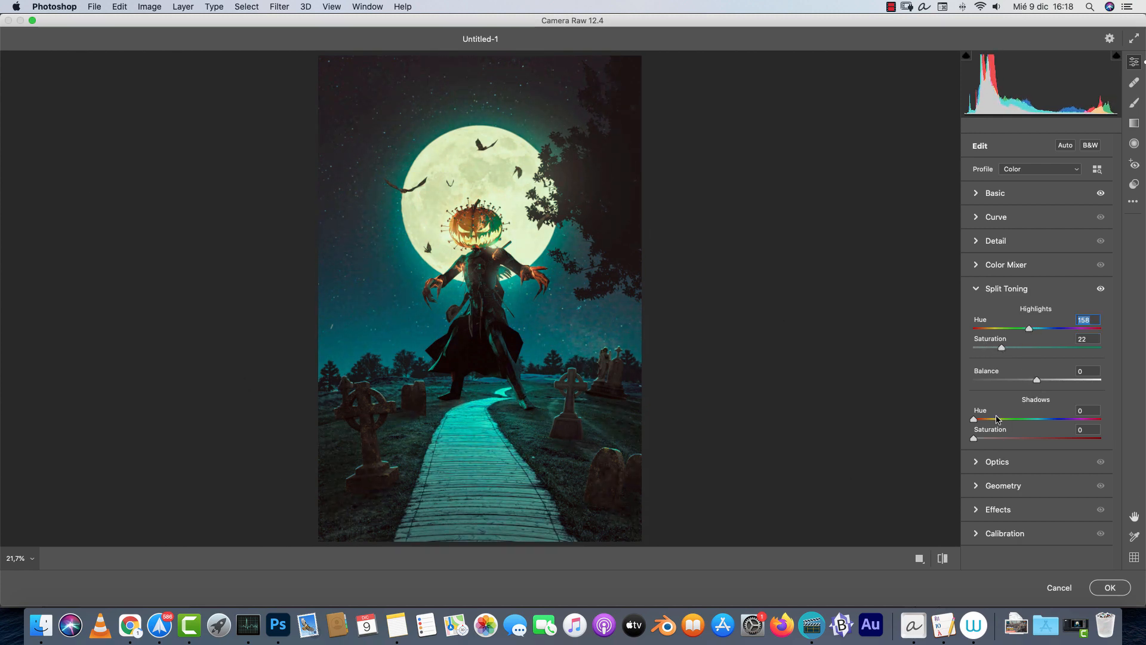
{"action": "left_click_drag", "start_coordinate": [974, 419], "coordinate": [992, 441]}
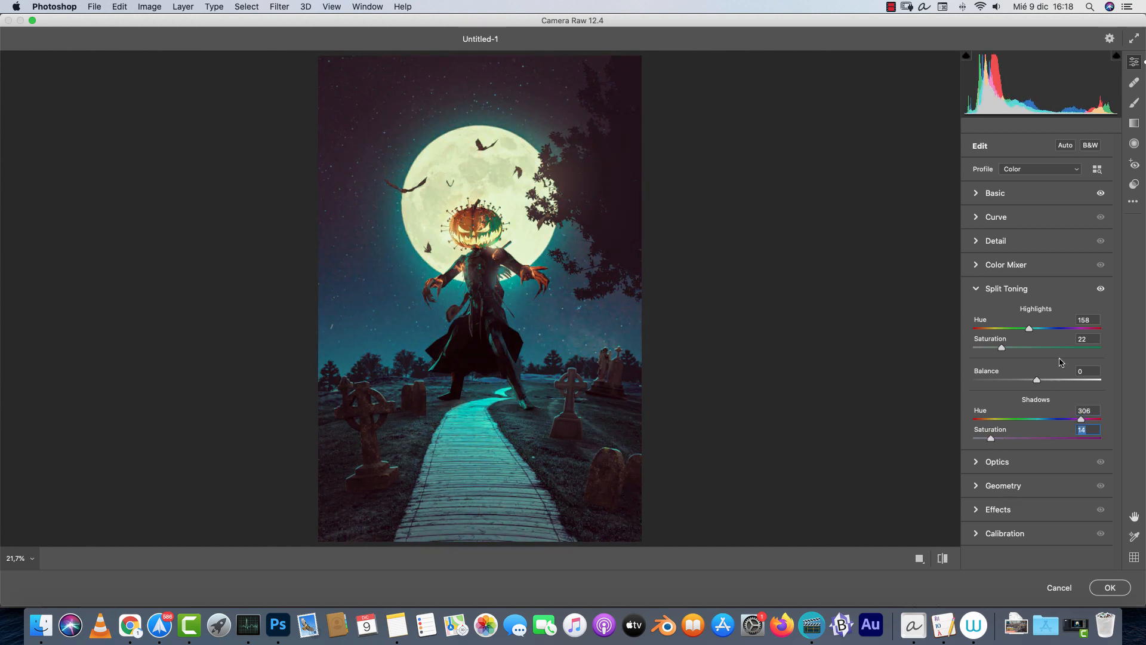
{"action": "left_click", "coordinate": [979, 289]}
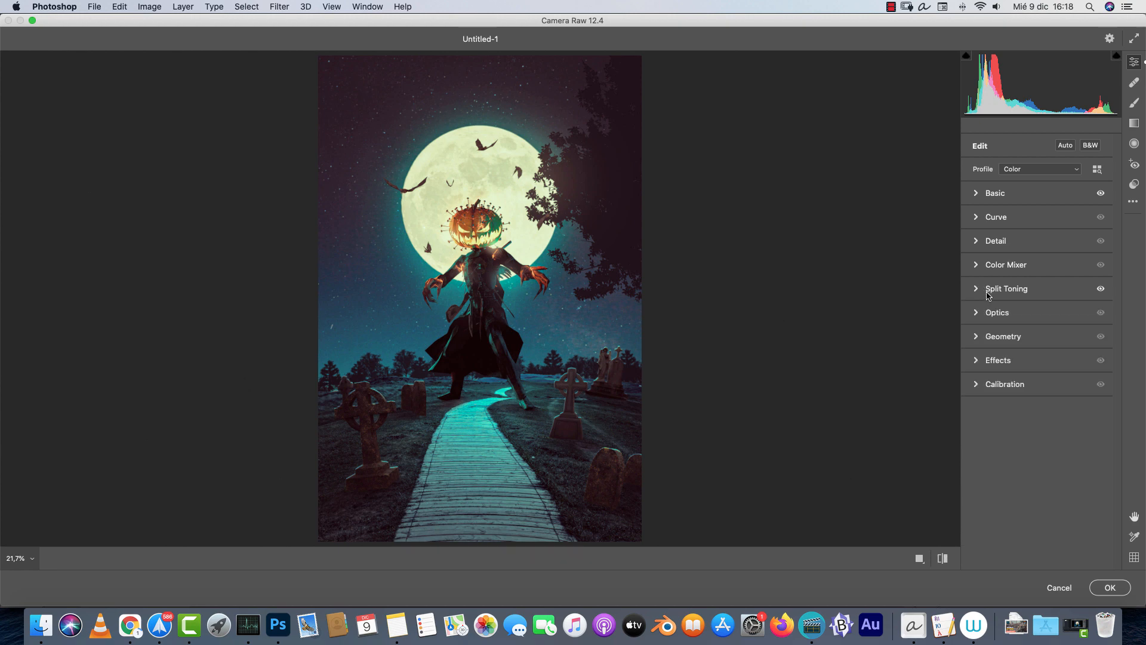
{"action": "key", "text": "XF86MonBrightnessUp"}
{"action": "key", "text": "XF86MonBrightnessUp"}
{"action": "key", "text": "XF86MonBrightnessUp"}
Calibrate hue and saturation to -4 and +24 for red, +19 and +14 for green, -22 and +14 for blue, and apply the filter.
{"action": "left_click", "coordinate": [975, 385]}
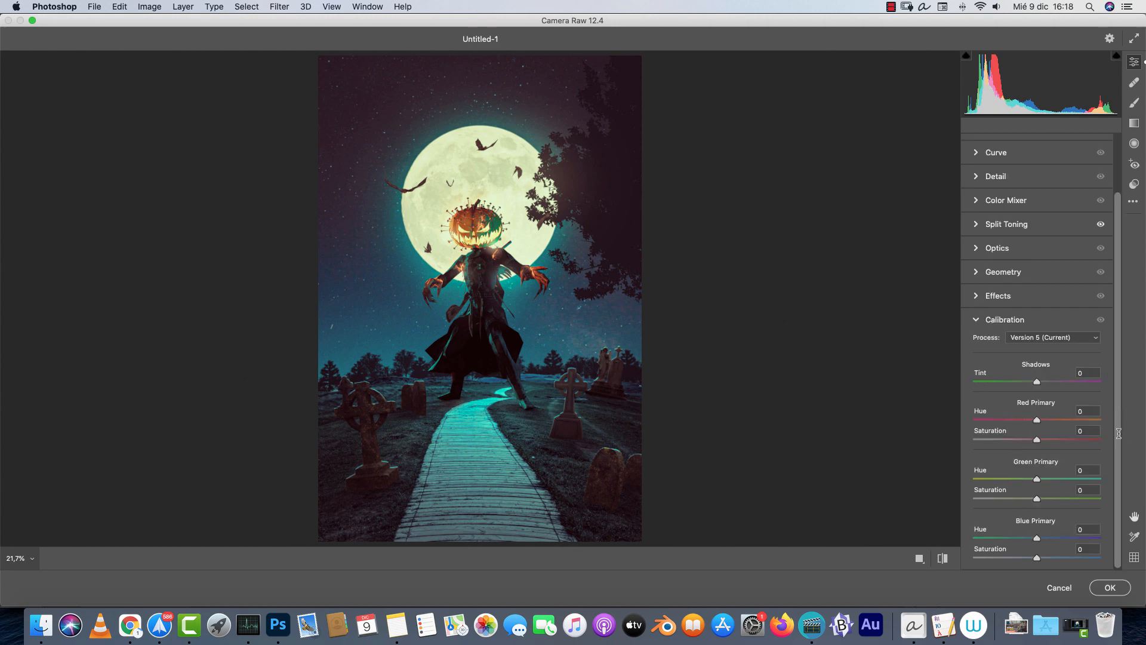
{"action": "left_click_drag", "start_coordinate": [1037, 419], "coordinate": [1045, 498]}
{"action": "left_click_drag", "start_coordinate": [1037, 537], "coordinate": [1016, 538]}
{"action": "mouse_move", "coordinate": [1037, 558]}
{"action": "left_mouse_down"}
{"action": "mouse_move", "coordinate": [1048, 560]}
{"action": "mouse_move", "coordinate": [1025, 540]}
{"action": "left_mouse_up"}
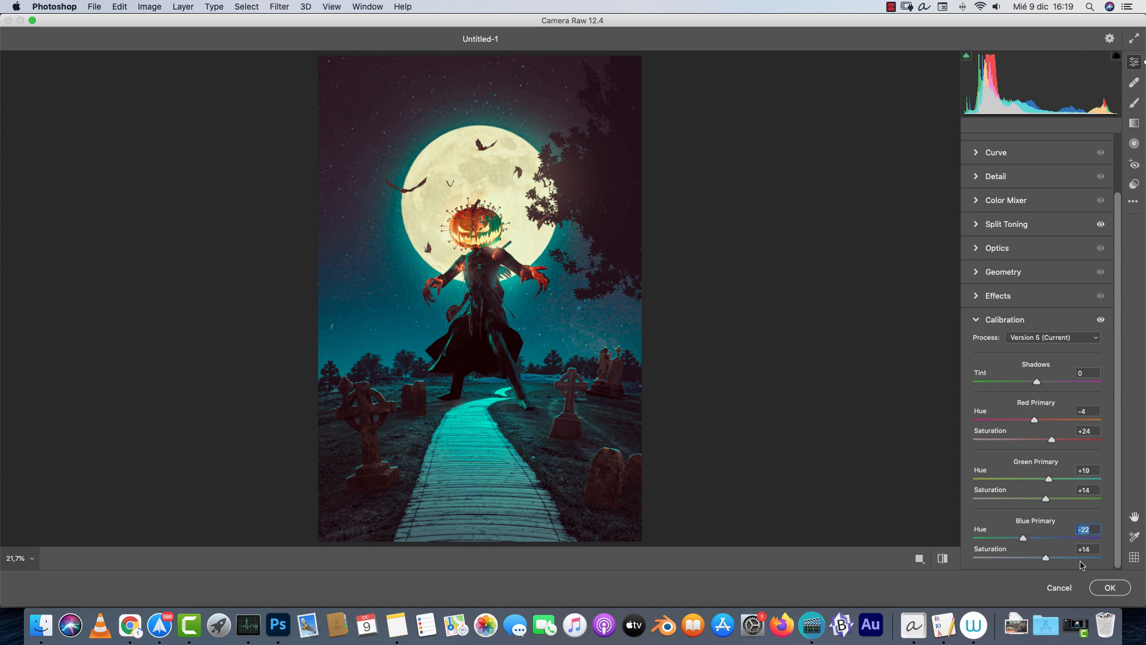
{"action": "left_click", "coordinate": [1118, 590]}
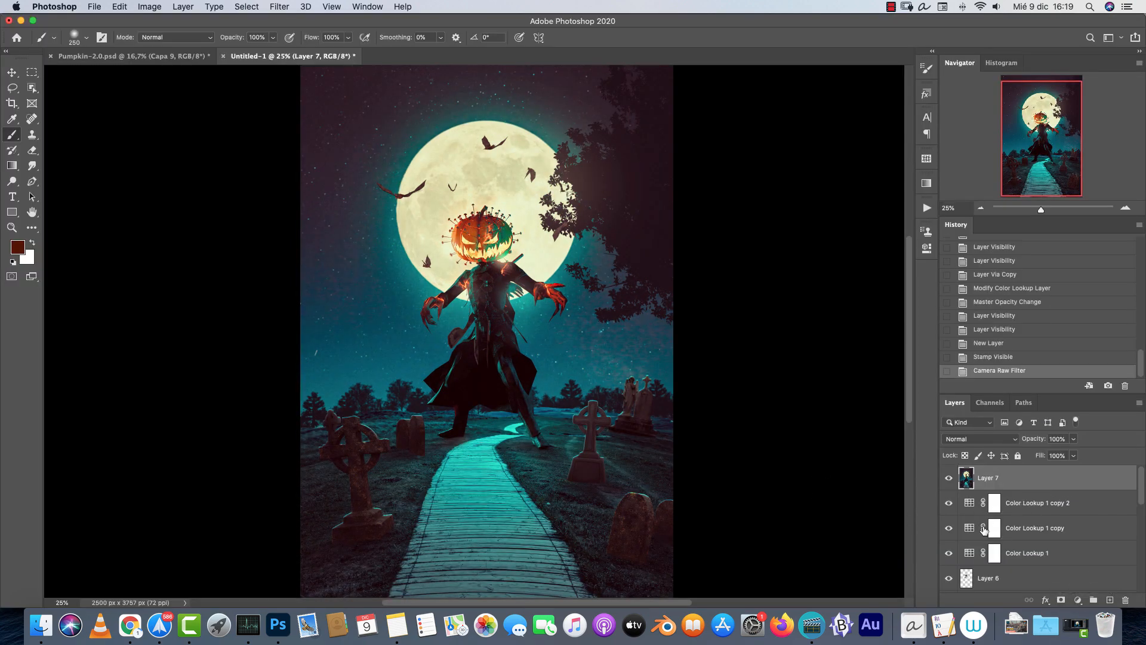
Add an Exposure adjustment layer above the stamped layer and adjust its Offset and Gamma Correction to lift the dark tones.
{"action": "left_click", "coordinate": [1078, 600]}
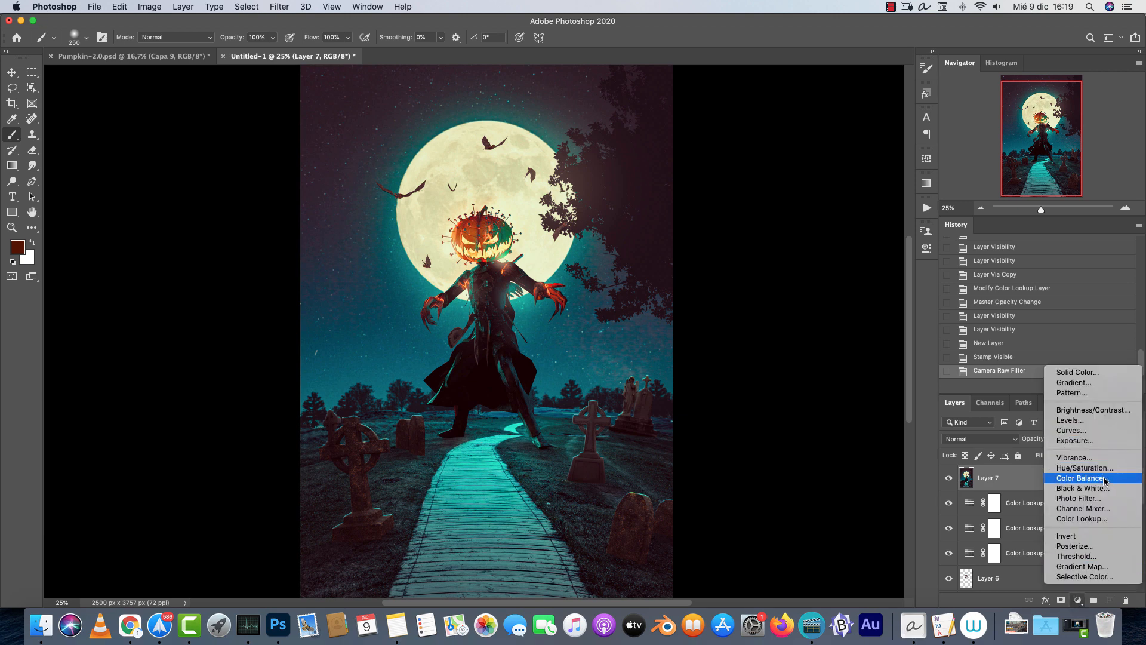
{"action": "left_click", "coordinate": [1072, 440]}
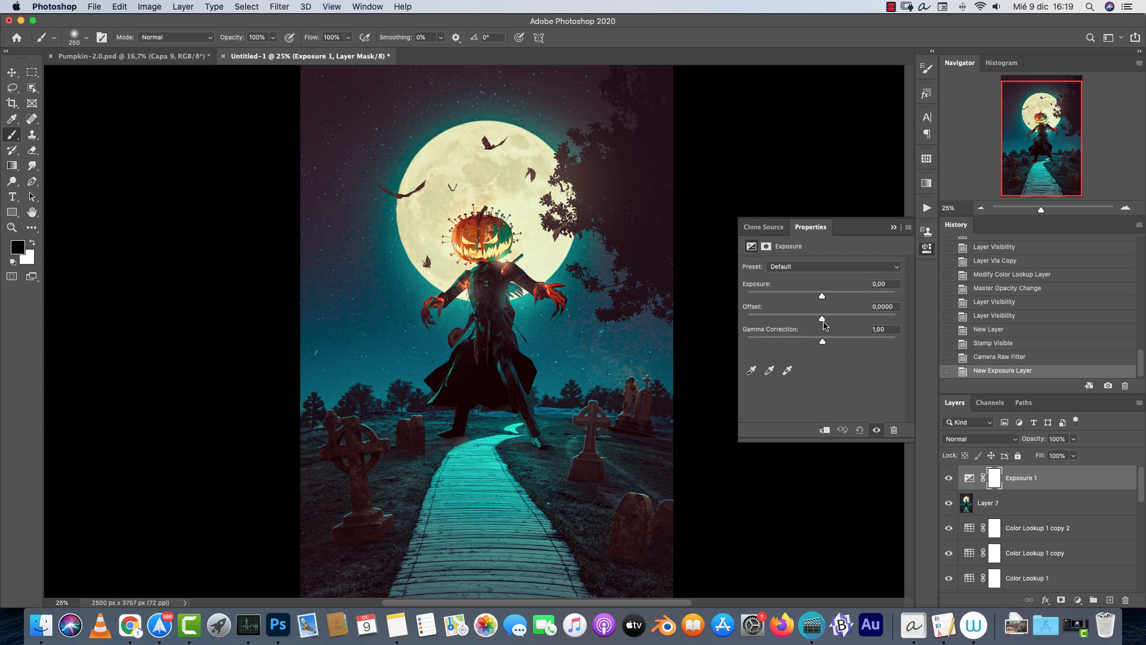
{"action": "left_click_drag", "start_coordinate": [823, 319], "coordinate": [824, 342]}
{"action": "left_click", "coordinate": [894, 227]}
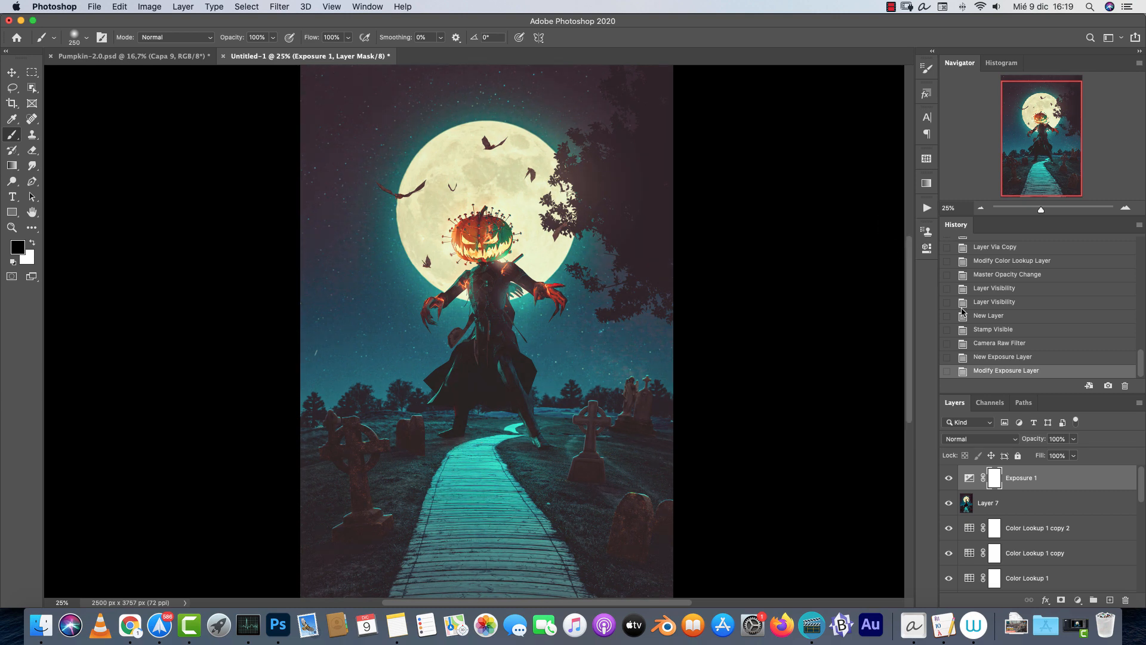
Lower the Exposure layer's opacity to 42% and compare the scene with and without it.
{"action": "left_click", "coordinate": [1073, 439]}
{"action": "left_click_drag", "start_coordinate": [1077, 452], "coordinate": [1041, 459]}
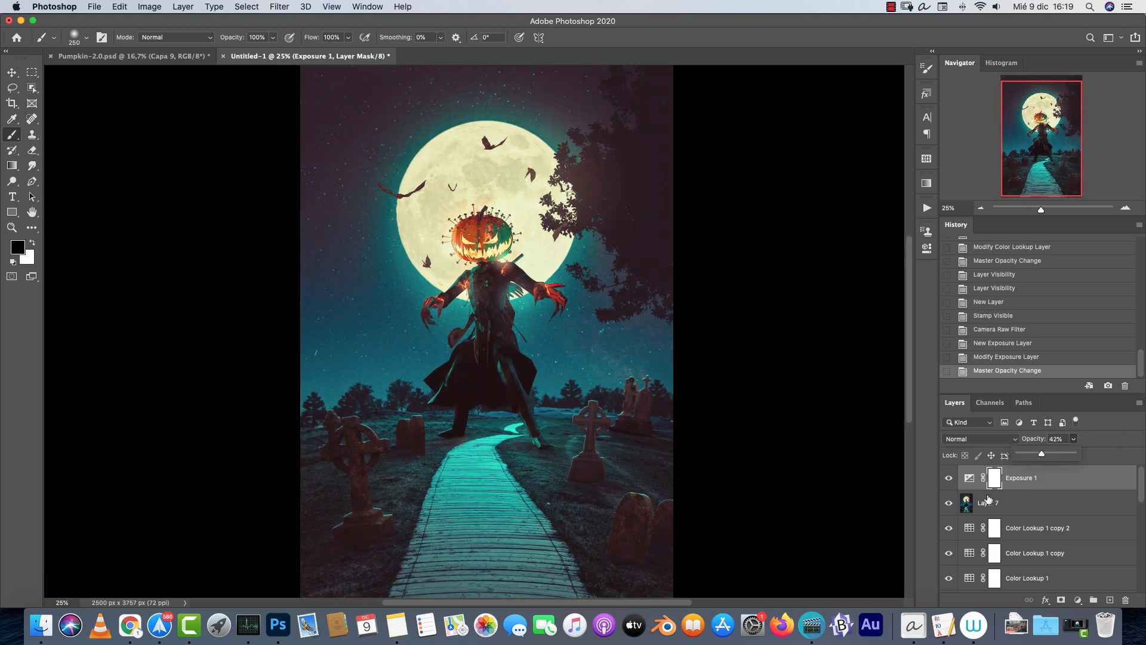
{"action": "left_click", "coordinate": [952, 480]}
{"action": "left_click", "coordinate": [948, 480]}
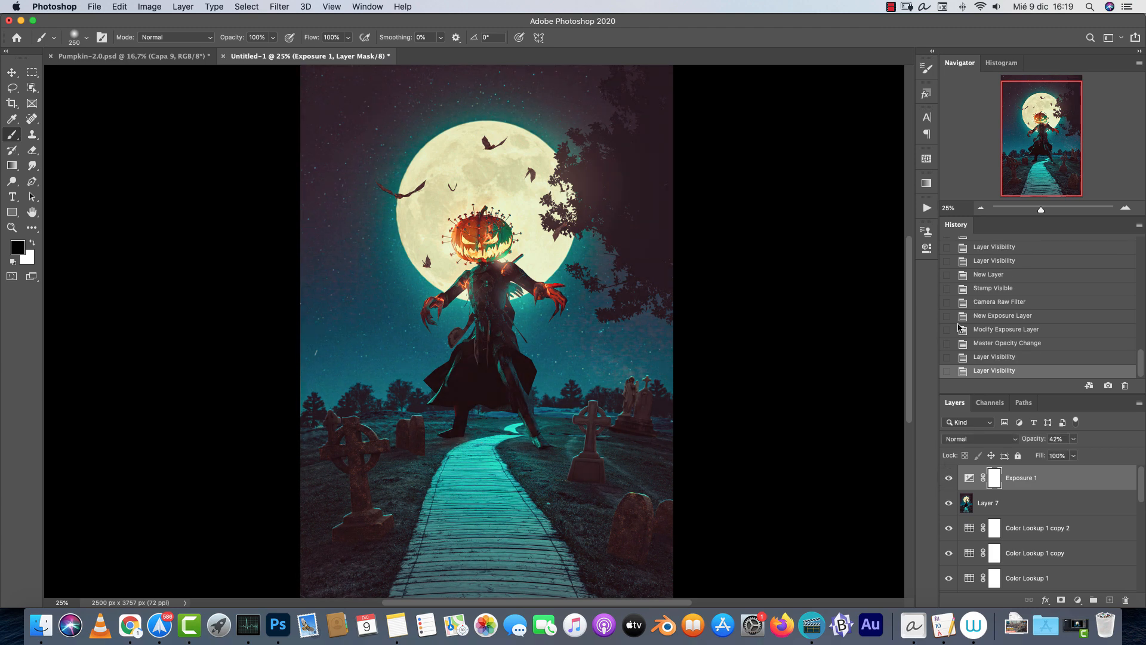
{"action": "left_click", "coordinate": [981, 207]}
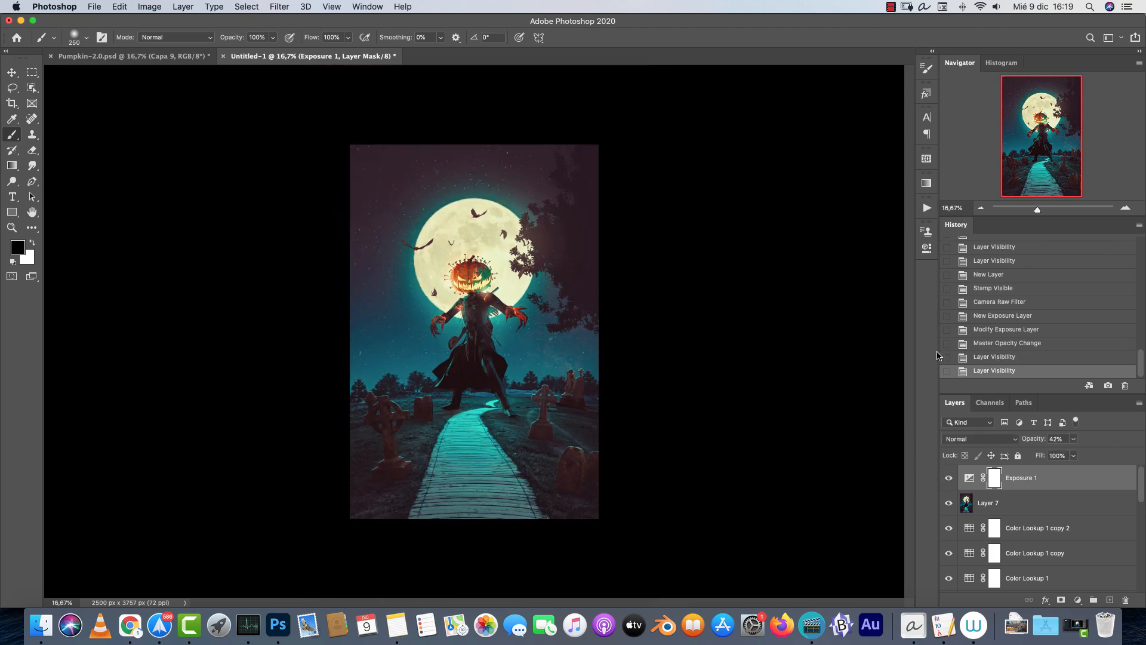
{"action": "left_click", "coordinate": [1140, 225]}
{"action": "left_click", "coordinate": [1123, 209]}
{"action": "left_click", "coordinate": [1125, 208]}
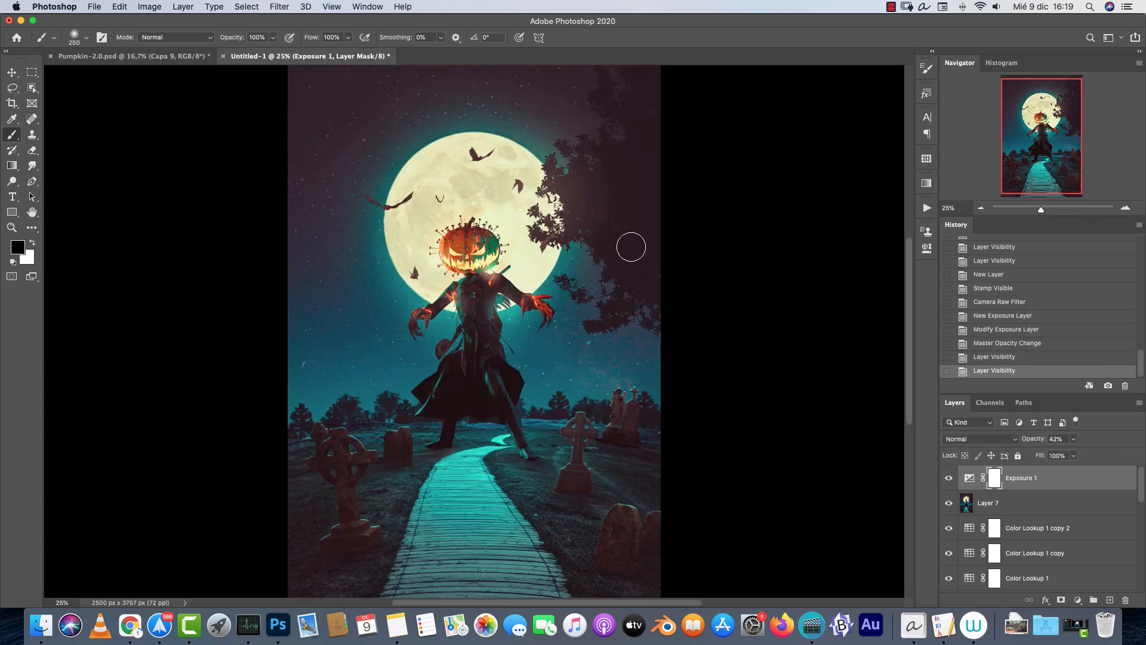
{"action": "left_click", "coordinate": [948, 478]}
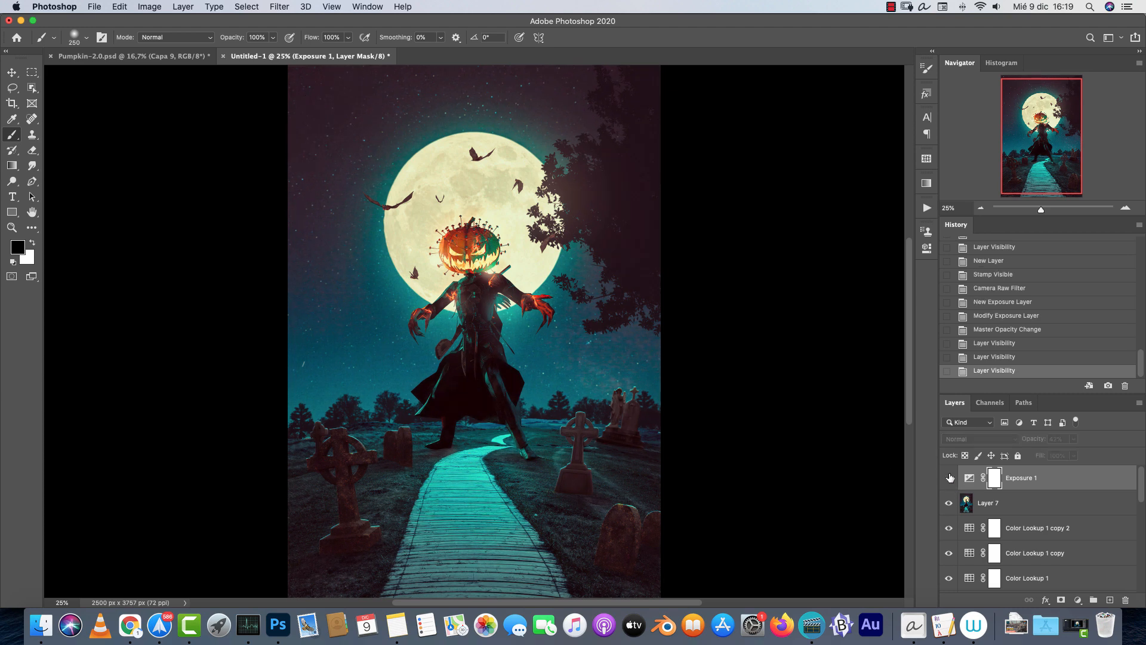
{"action": "left_click", "coordinate": [948, 477]}
{"action": "left_click", "coordinate": [1077, 600]}
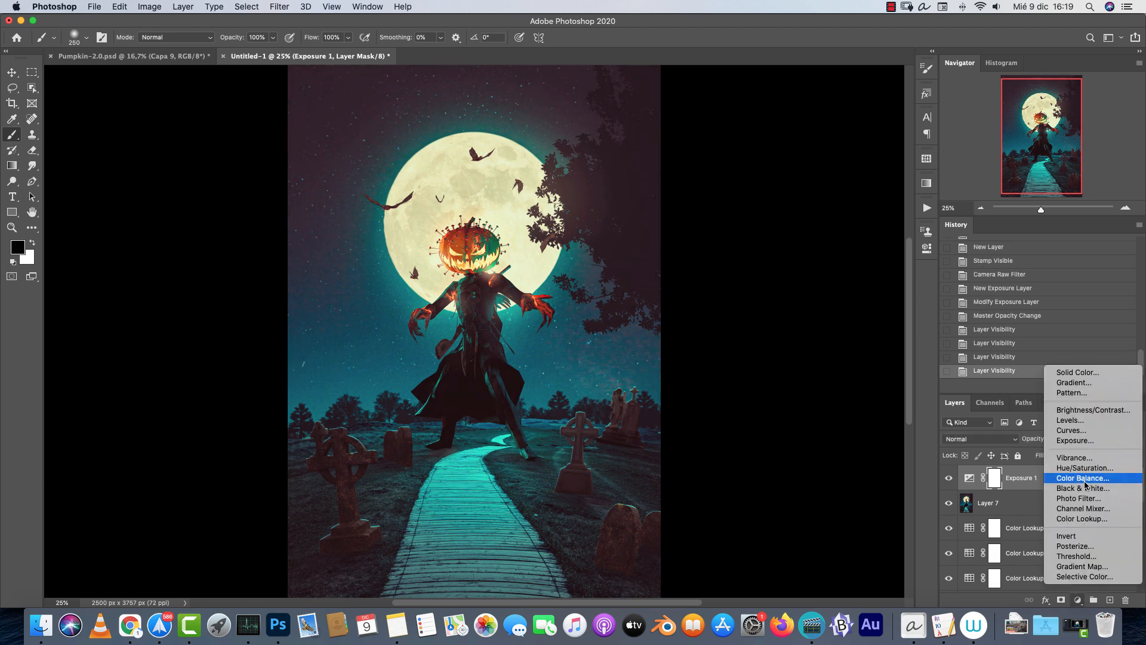
{"action": "left_click", "coordinate": [998, 499]}
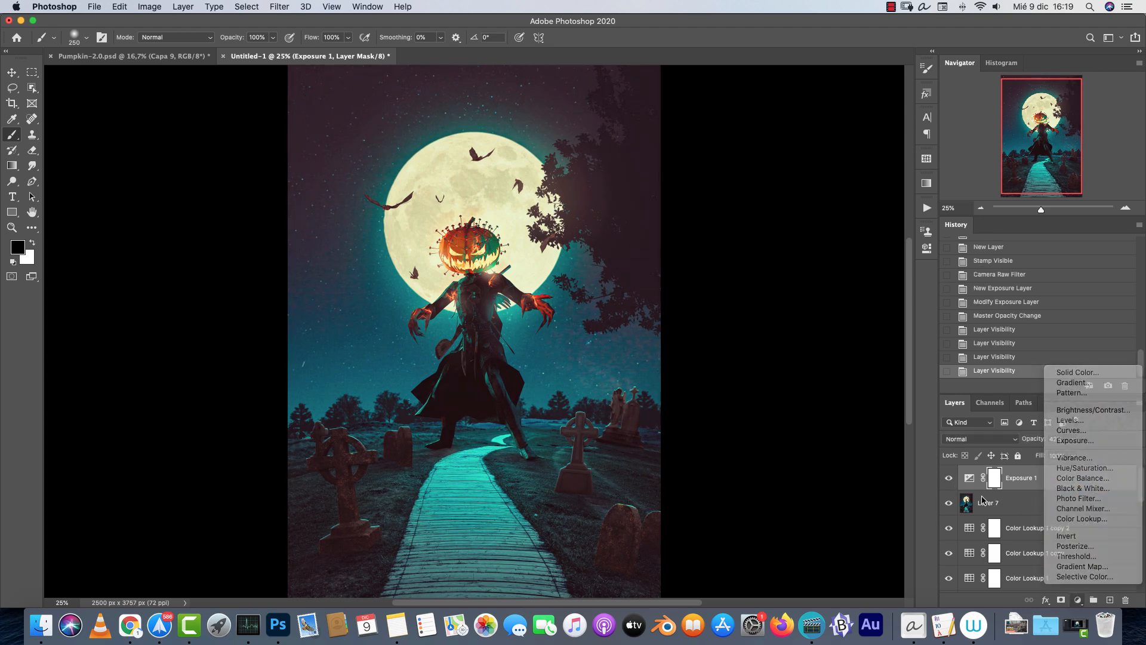
{"action": "left_click", "coordinate": [334, 6]}
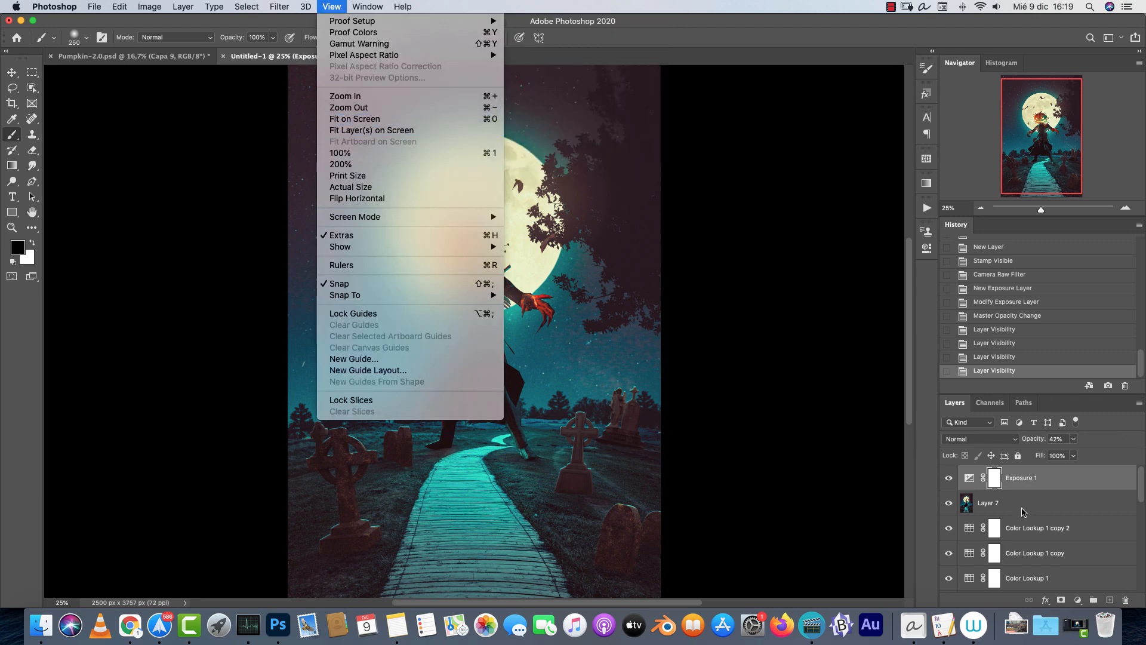
{"action": "left_click", "coordinate": [1023, 512]}
Apply the Camera Raw Filter to the stamped Layer 7 with Vignetting set to -31 in the Effects settings.
{"action": "left_click", "coordinate": [1015, 505]}
{"action": "left_click", "coordinate": [285, 8]}
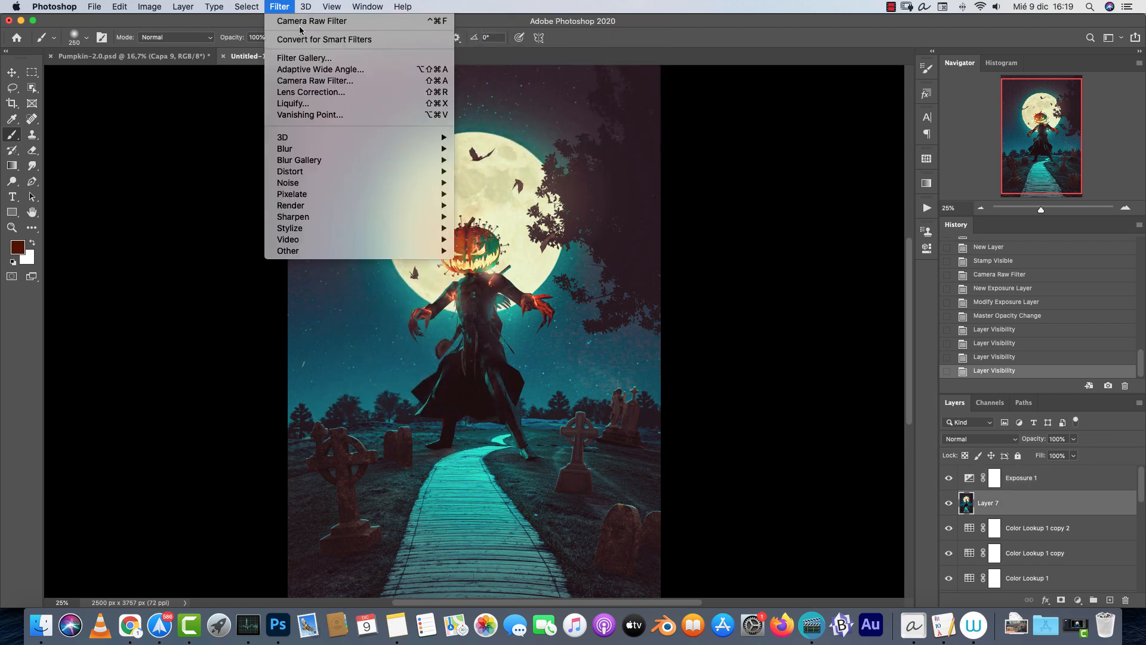
{"action": "left_click", "coordinate": [319, 81]}
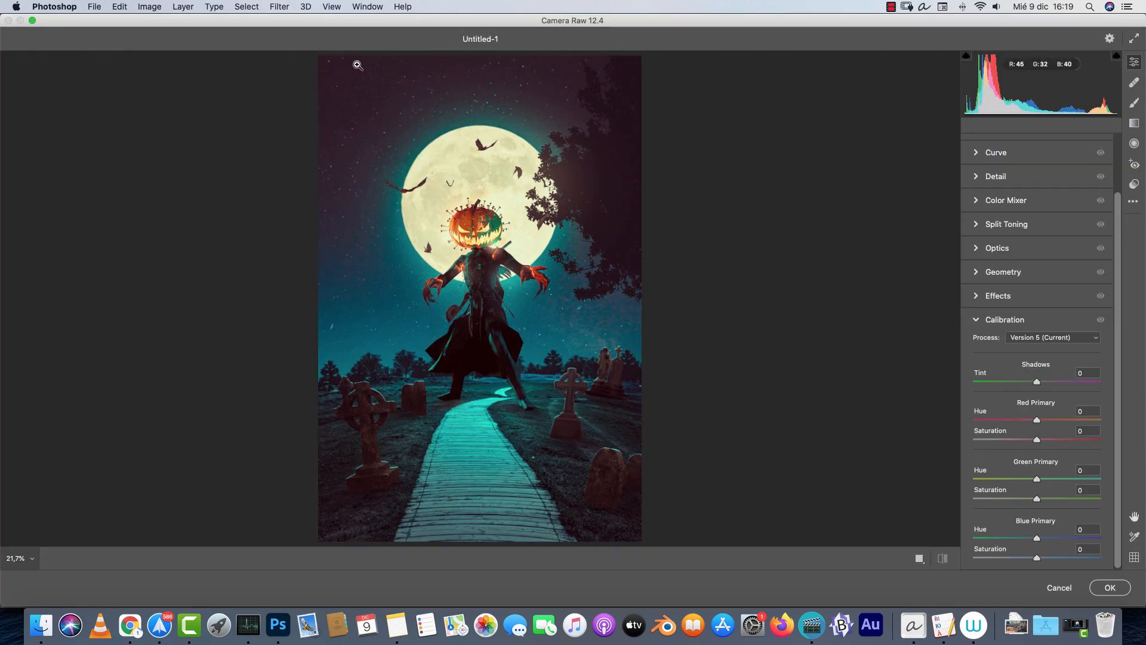
{"action": "left_click", "coordinate": [977, 321]}
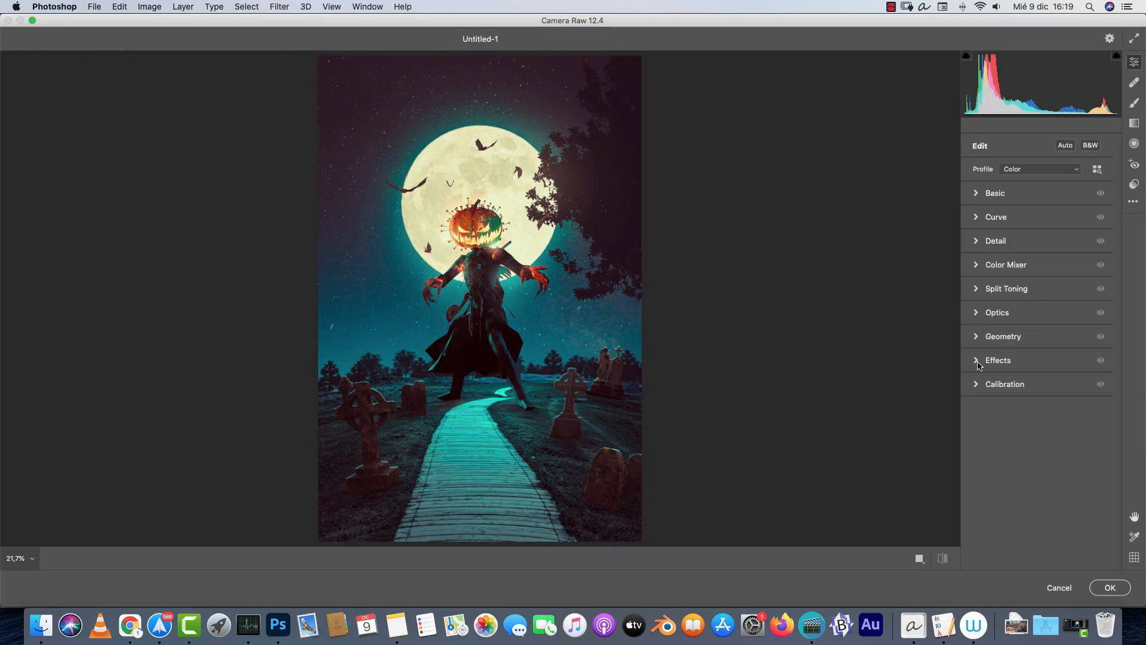
{"action": "left_click", "coordinate": [977, 312]}
{"action": "left_click", "coordinate": [977, 312]}
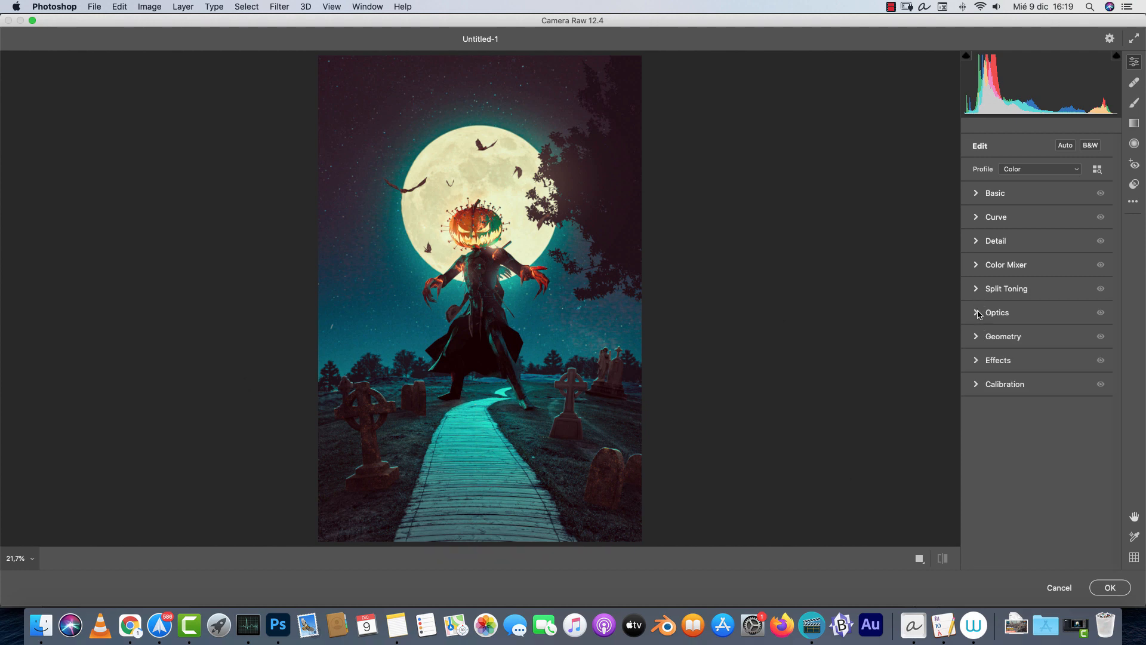
{"action": "left_click", "coordinate": [976, 360]}
{"action": "left_click_drag", "start_coordinate": [1038, 452], "coordinate": [1016, 454]}
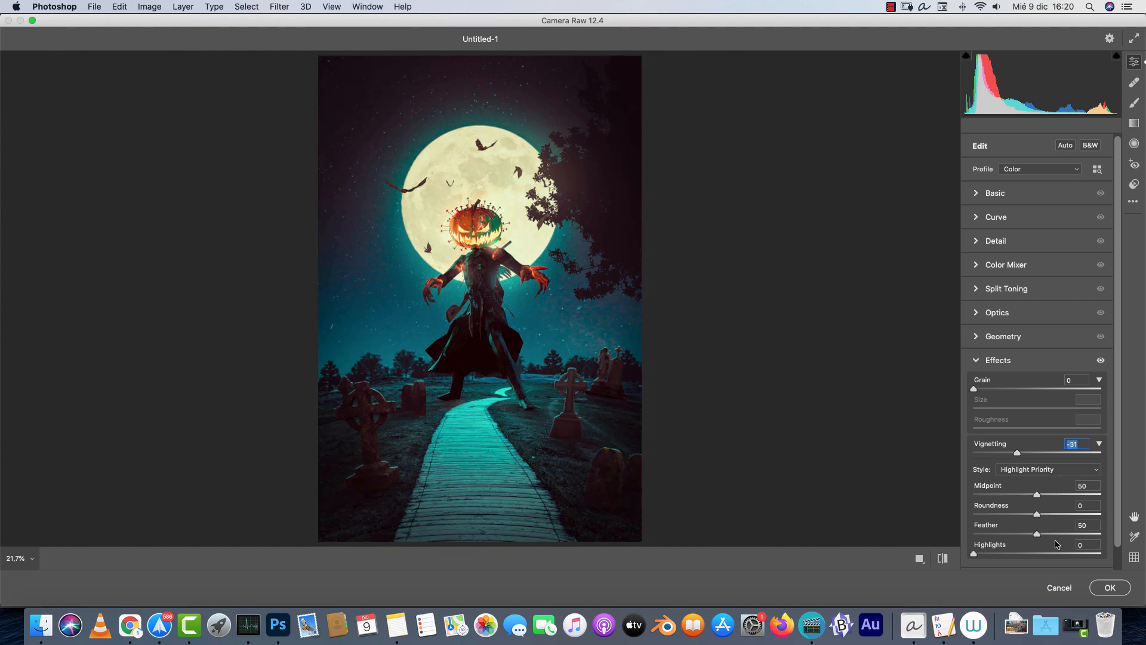
{"action": "left_click", "coordinate": [1108, 588]}
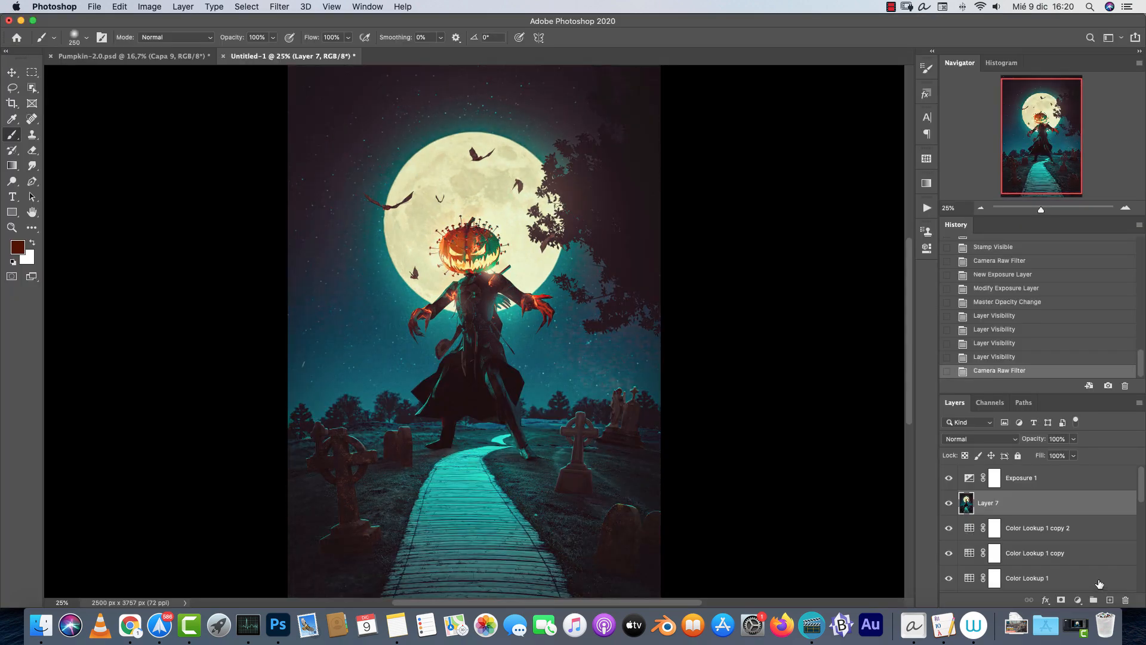
Examine the whole Pumpkin-2.0.psd reference composite, from the moonlit sky and bats down to the gravestones and path.
{"action": "left_click_drag", "start_coordinate": [1035, 133], "coordinate": [1037, 135]}
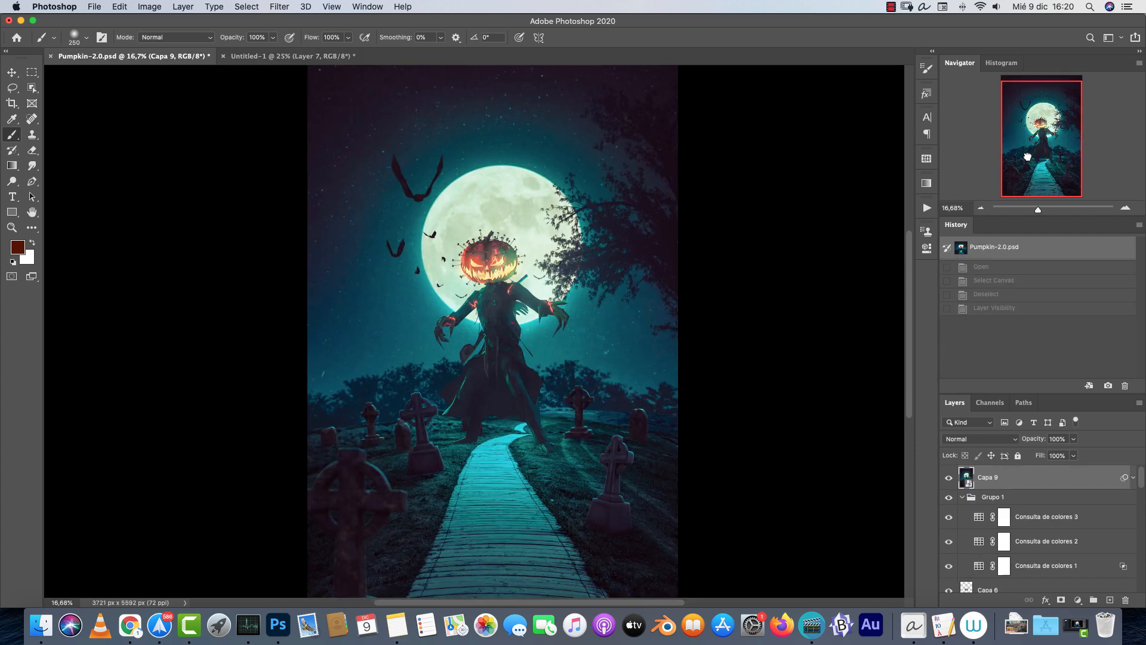
{"action": "scroll", "coordinate": [580, 483], "scroll_direction": "down", "scroll_amount": 3}
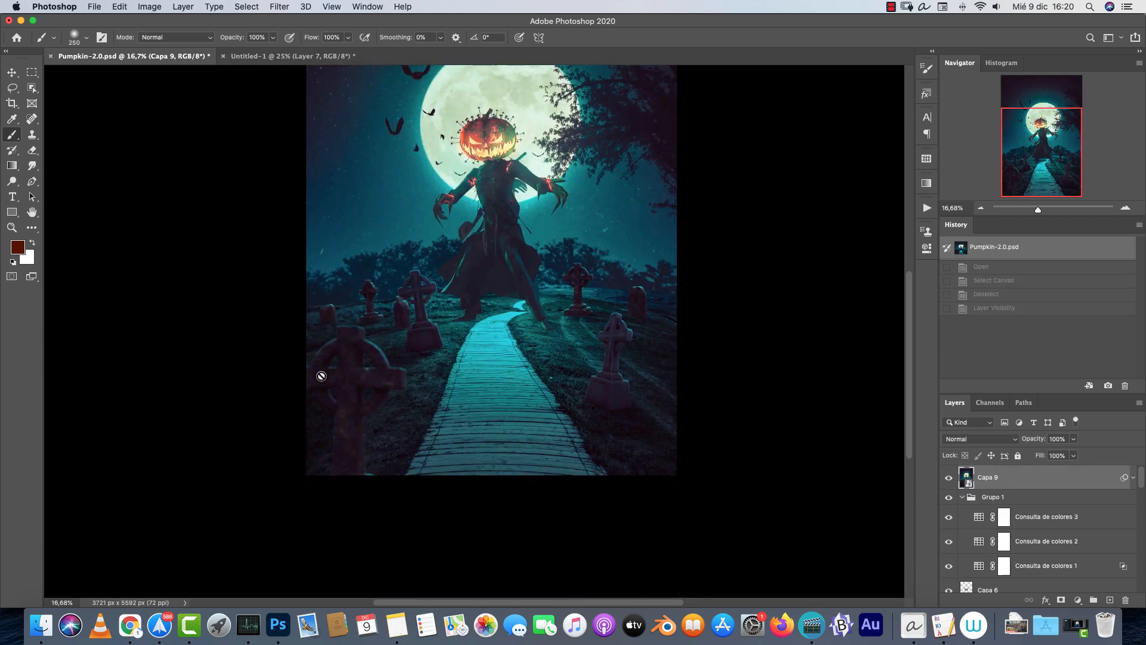
{"action": "scroll", "coordinate": [599, 346], "scroll_direction": "up", "scroll_amount": 3}
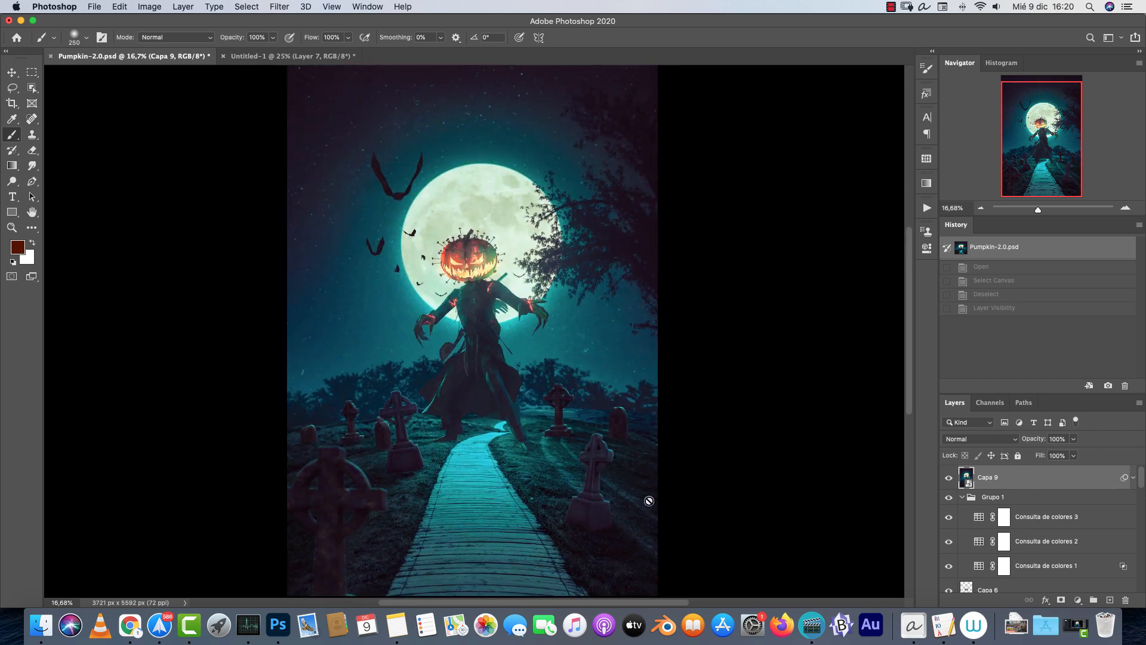
{"action": "scroll", "coordinate": [662, 299], "scroll_direction": "up", "scroll_amount": 1}
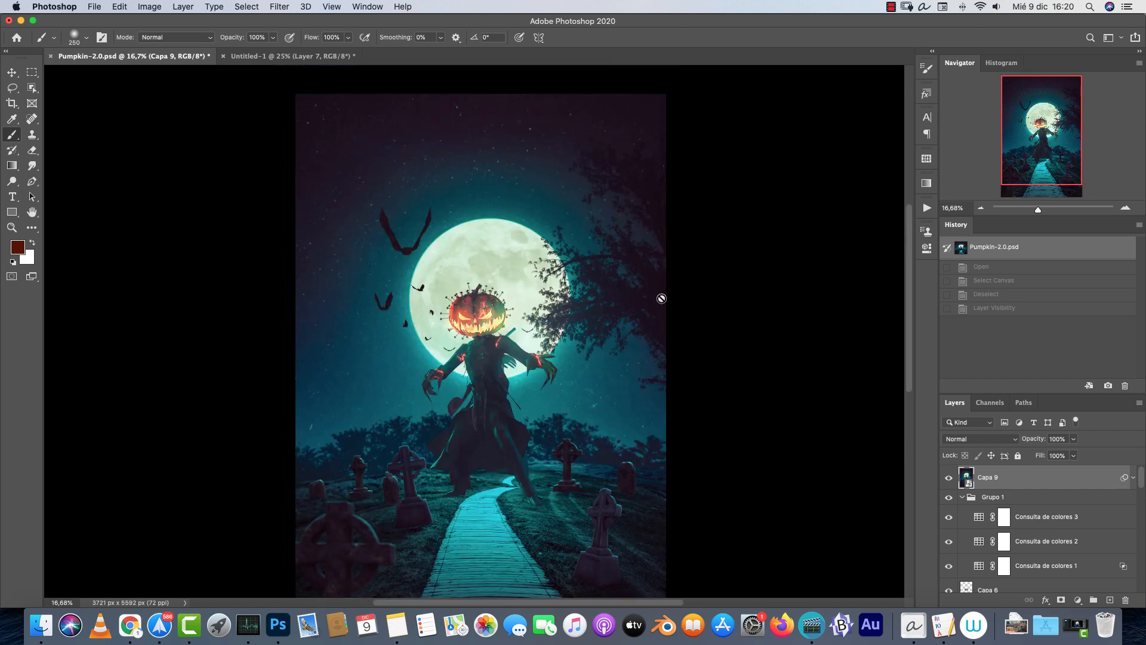
{"action": "left_click", "coordinate": [1039, 146]}
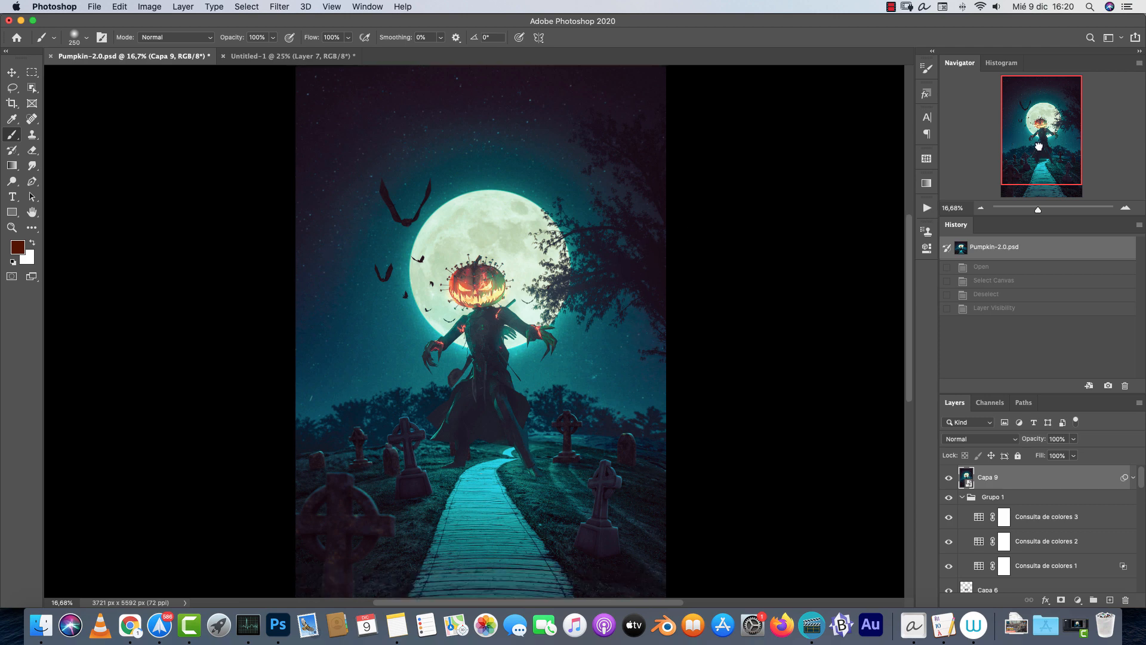
{"action": "left_click_drag", "start_coordinate": [1039, 146], "coordinate": [1041, 151]}
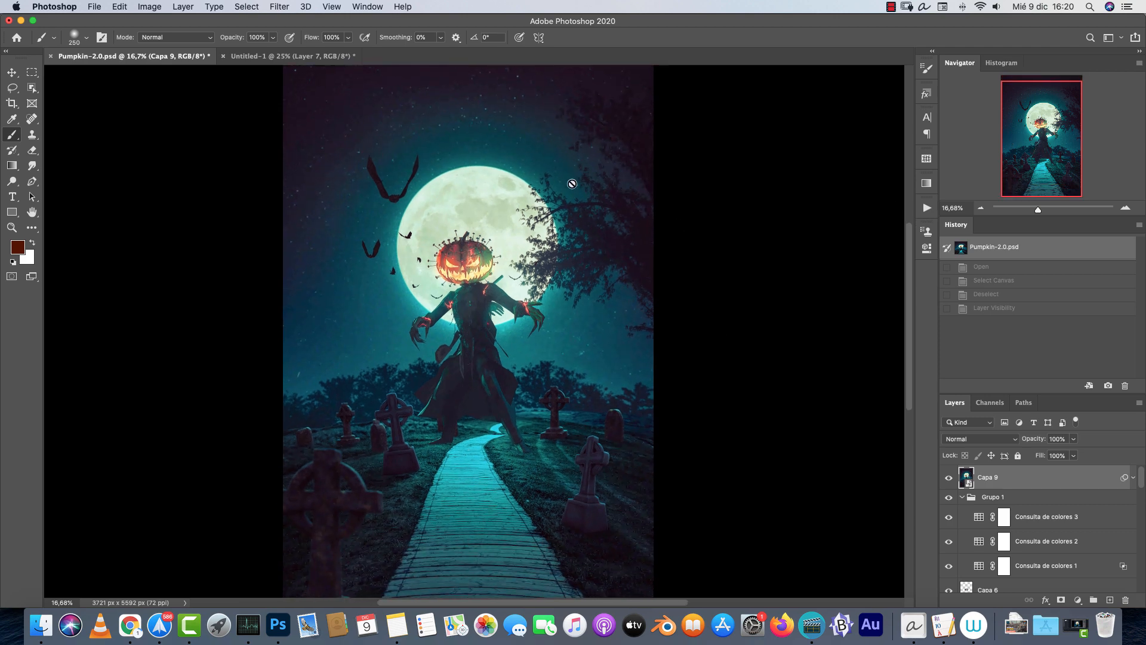